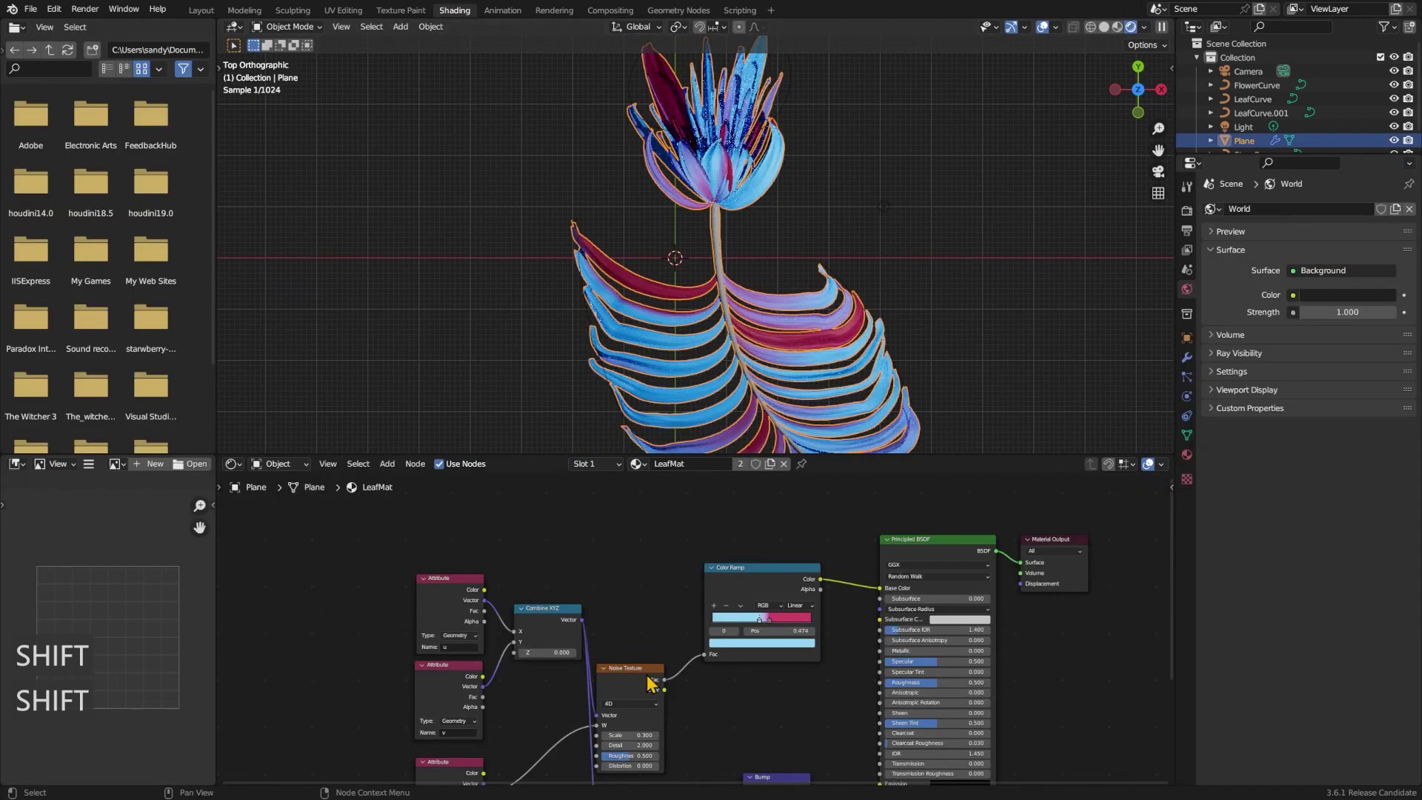
left_click(719, 583)
left_click(711, 604)
left_click_drag(702, 517, 725, 493)
left_click(731, 583)
left_click(729, 606)
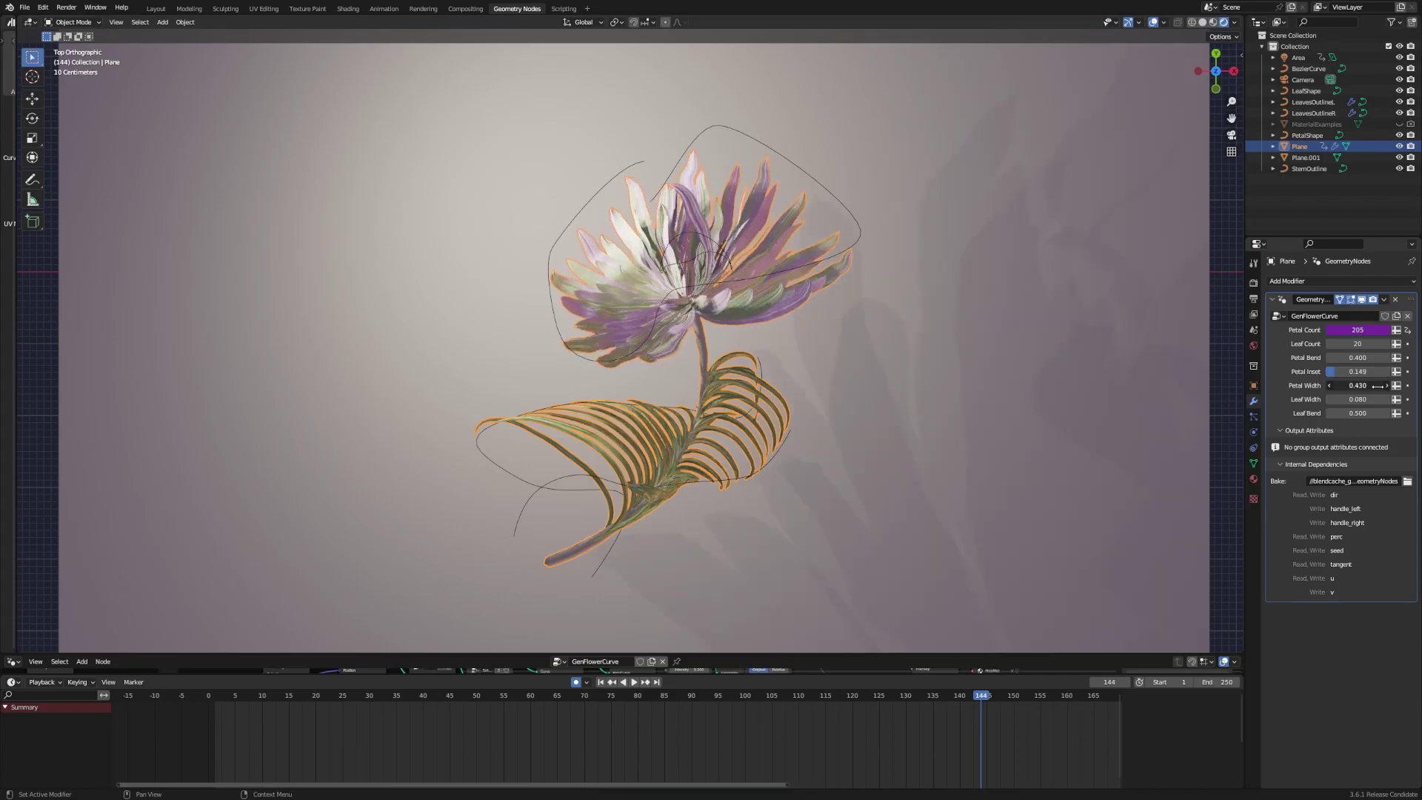
- View the flower through the scene camera, scrub its animation to frame 65 and save the file
left_click(1035, 316)
middle_click_drag(1035, 316, 968, 330)
key("KP_0")
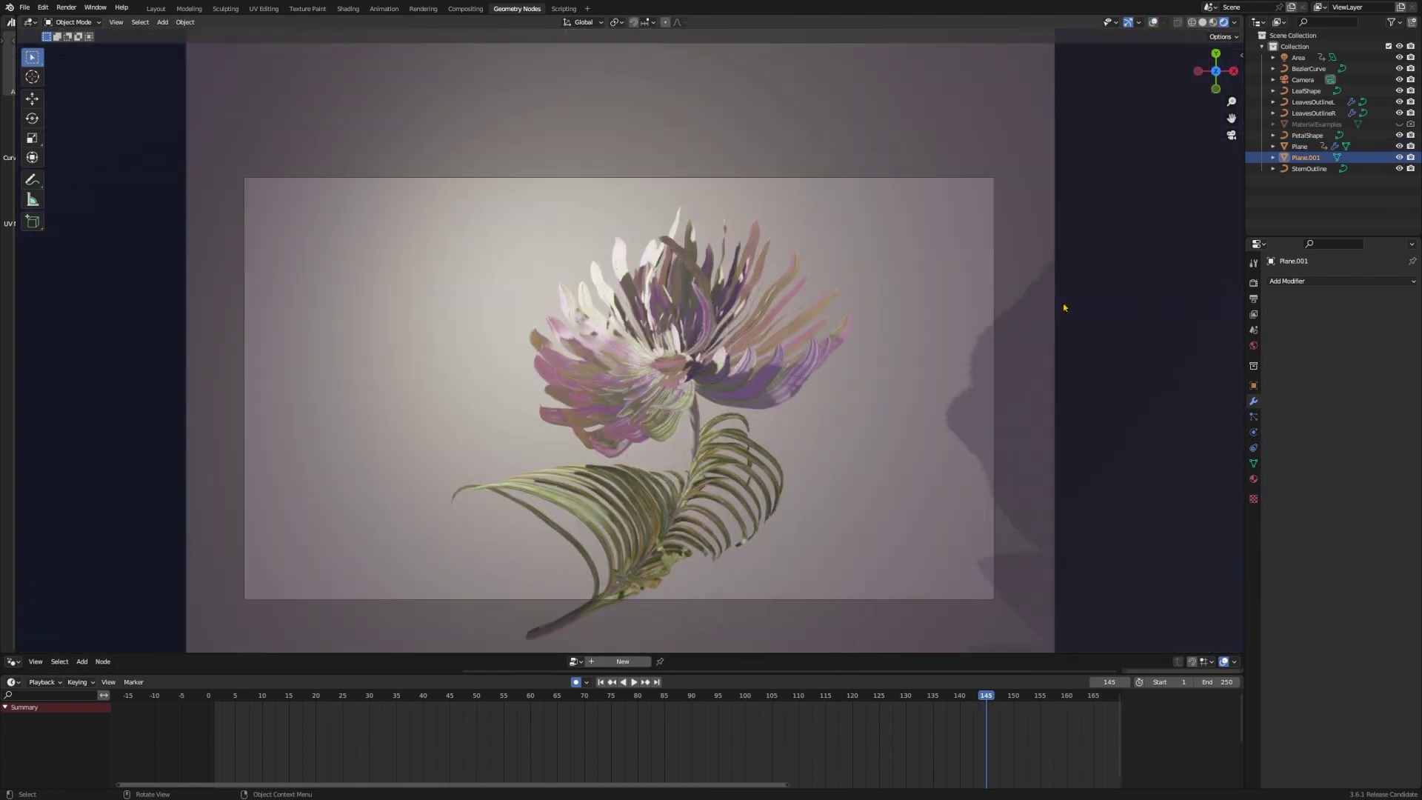
left_click_drag(337, 709, 558, 709)
key("ctrl+s")
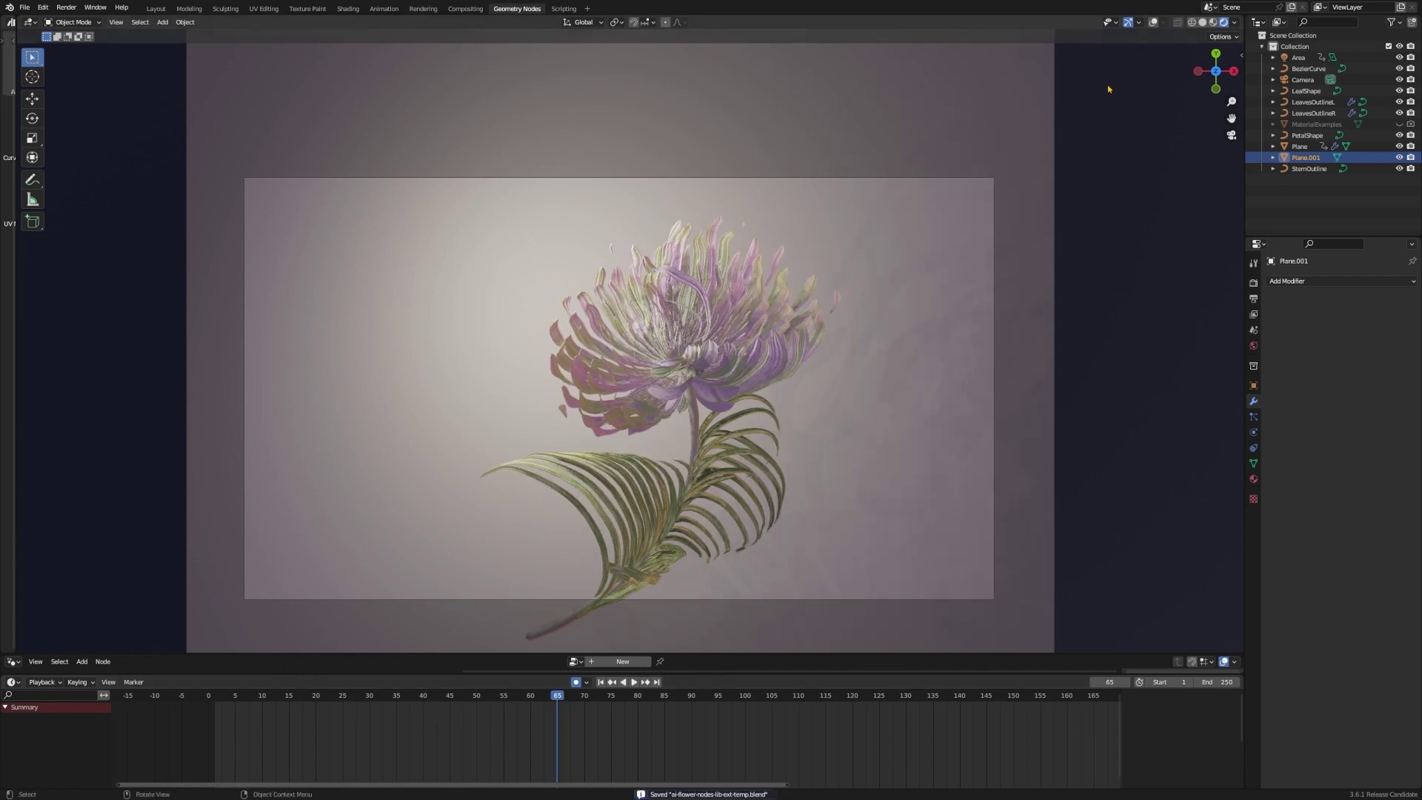
- Preview the flower animation in solid shading and in rendered shading
left_click(1202, 21)
left_click(279, 704)
key("space")
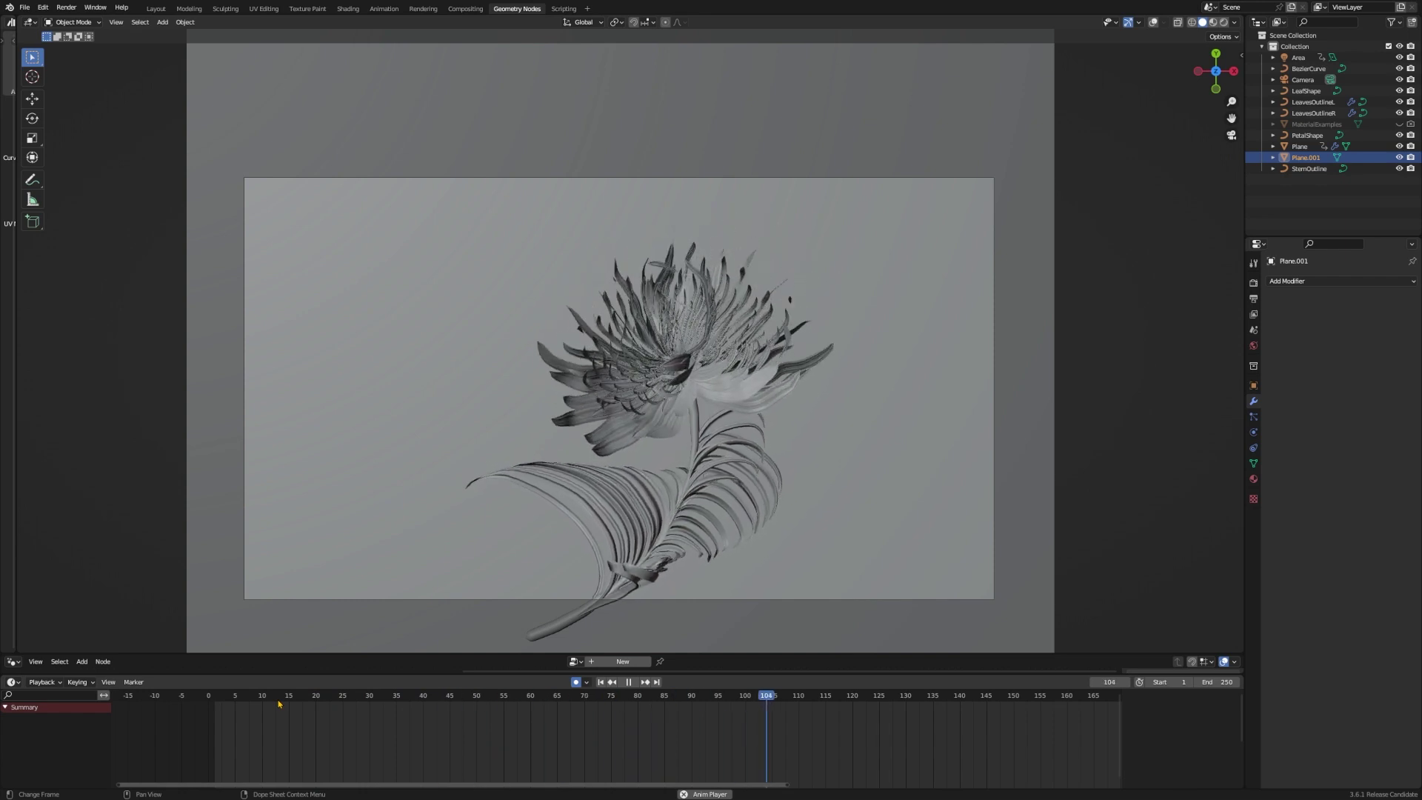
left_click(1224, 21)
left_click(348, 698)
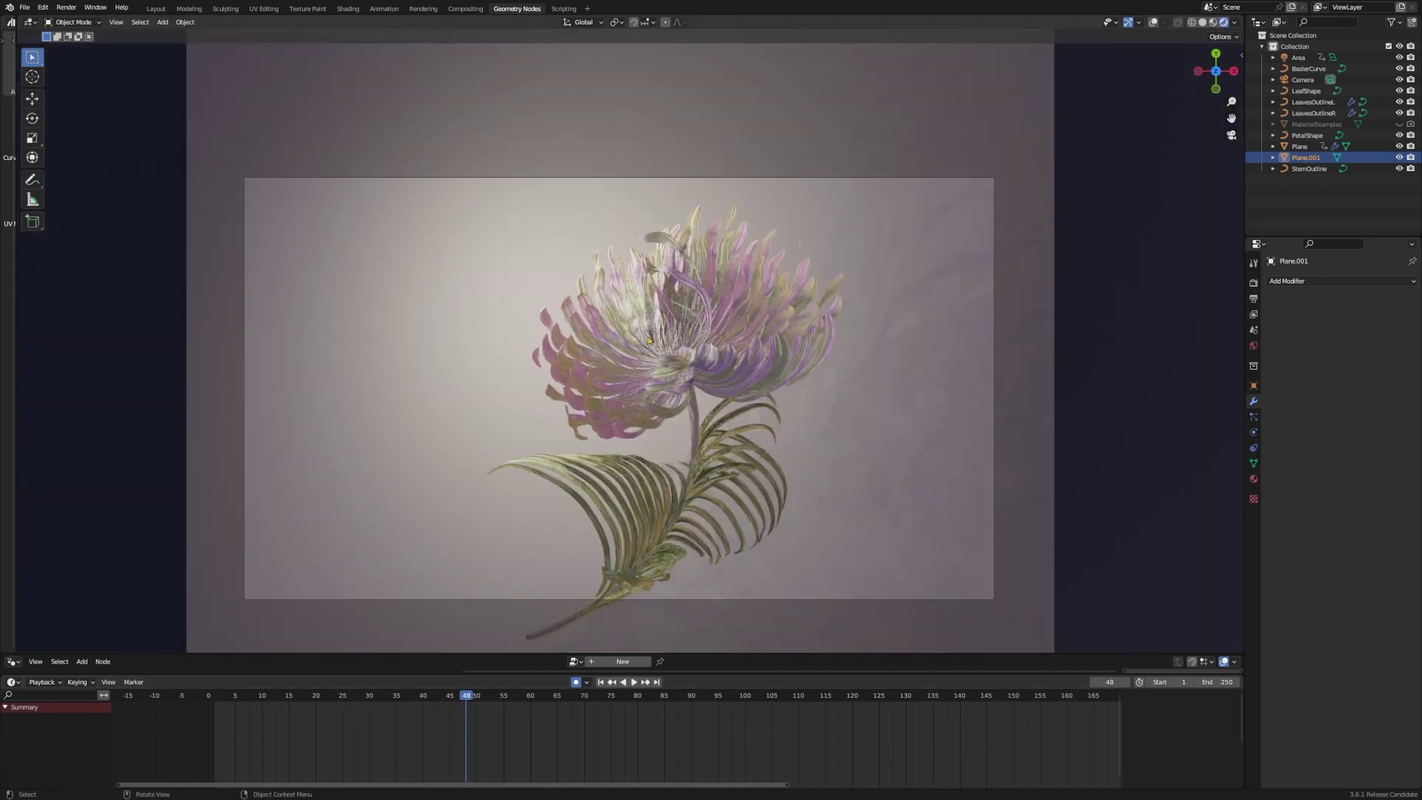
- Set Petal Width to 0.680 on the Plane object's GenFlowerCurve modifier and play the animation
left_click(1299, 146)
key("space")
left_click_drag(1369, 385, 1364, 385)
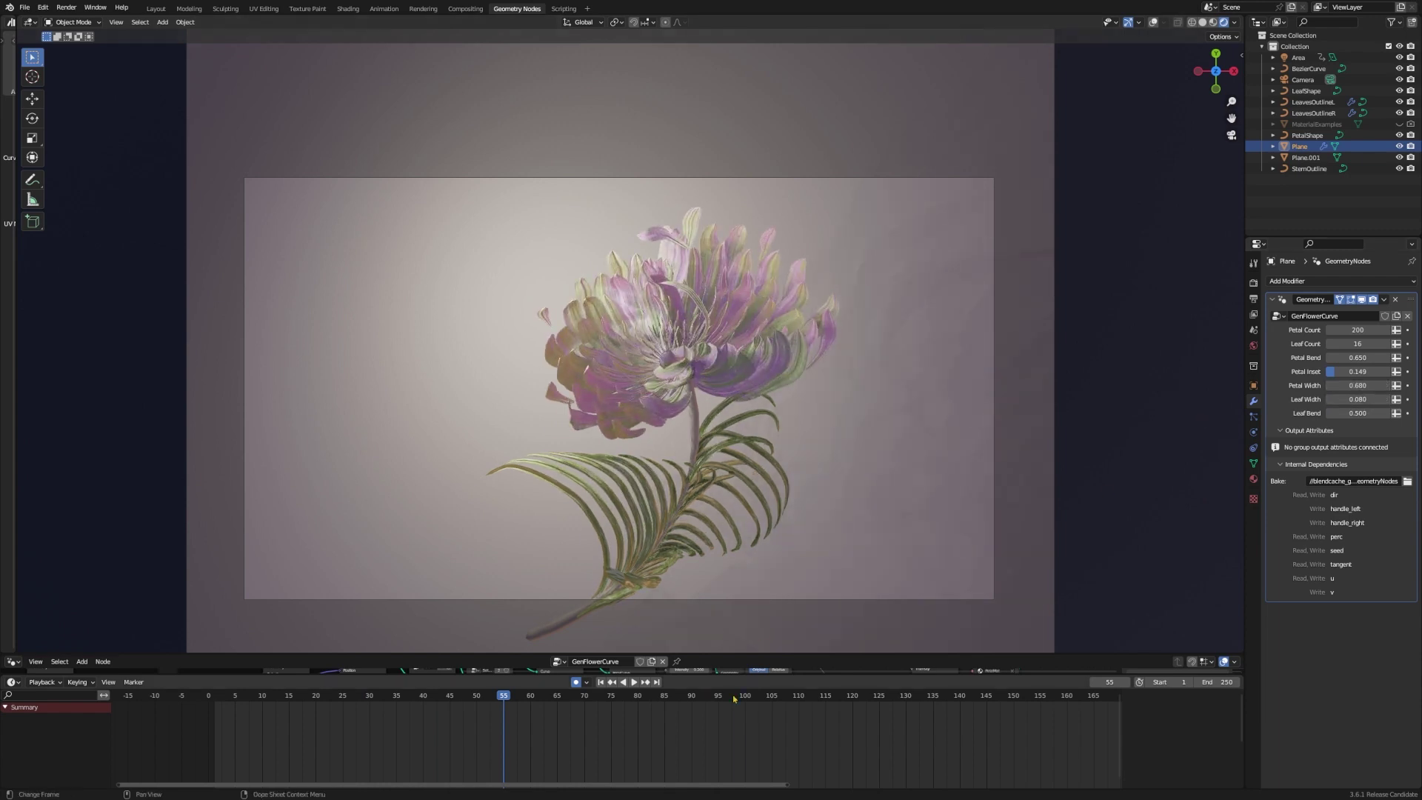
key("space")
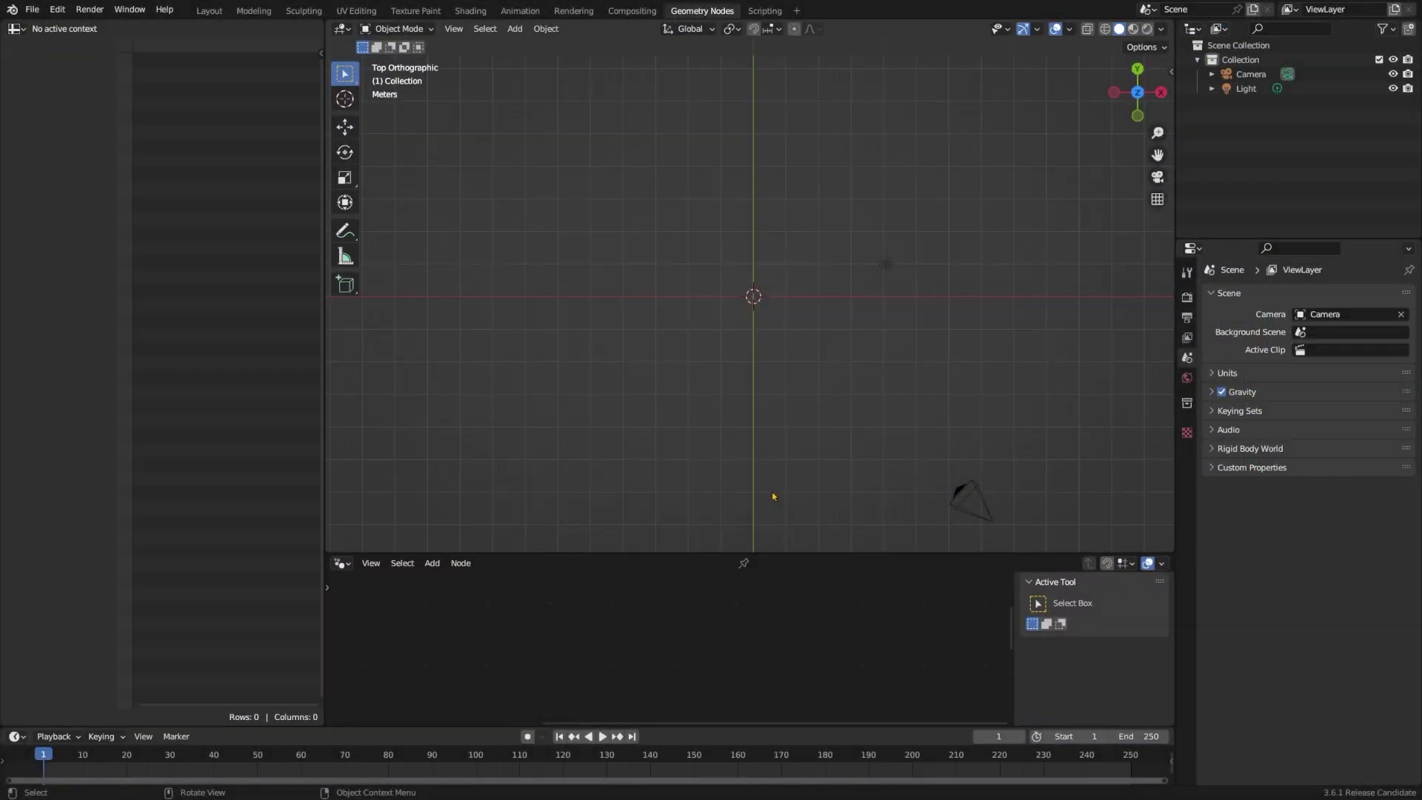
- Add a Bezier curve at the origin in top view and scale up its control points in Edit Mode
middle_click_drag(839, 417, 838, 415)
left_click(1141, 87)
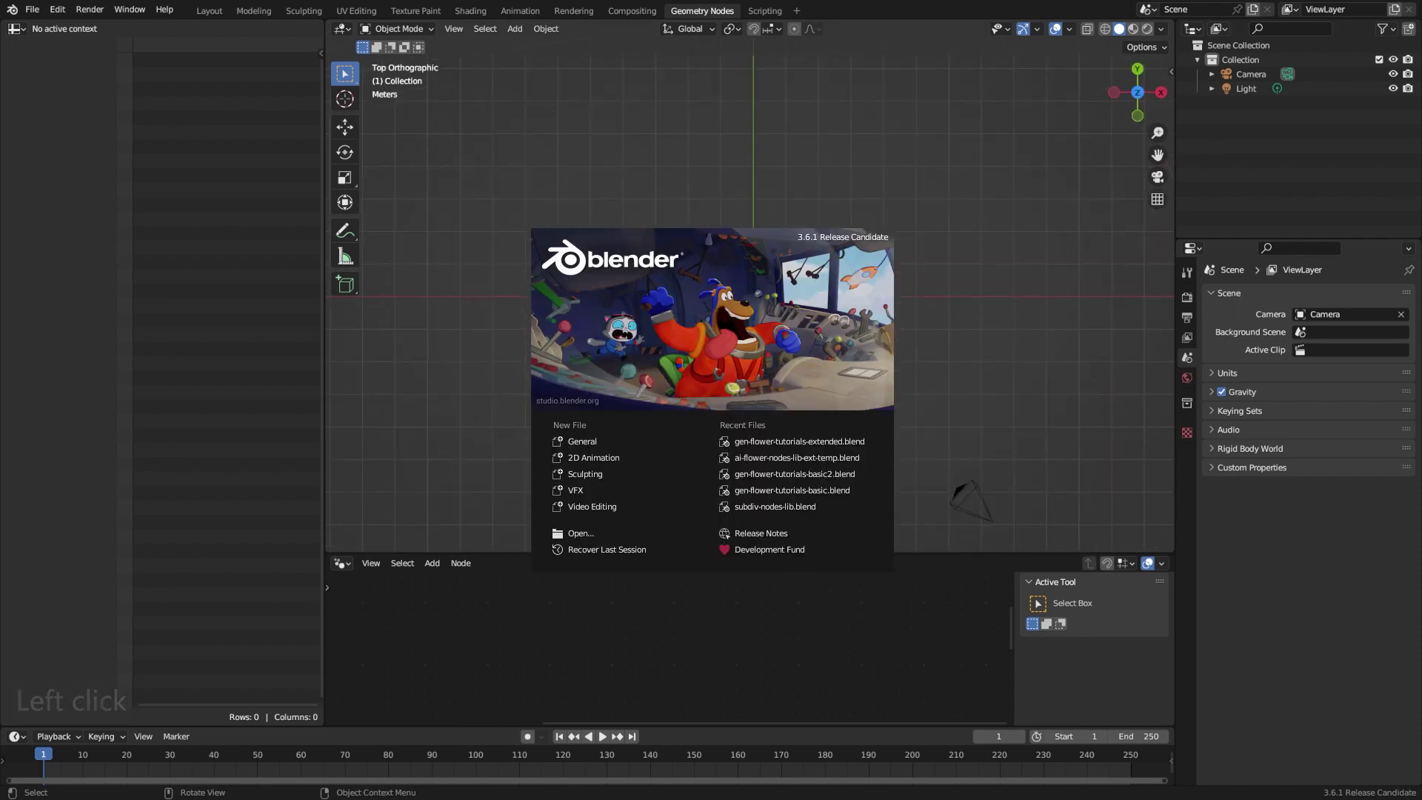
left_click(871, 311)
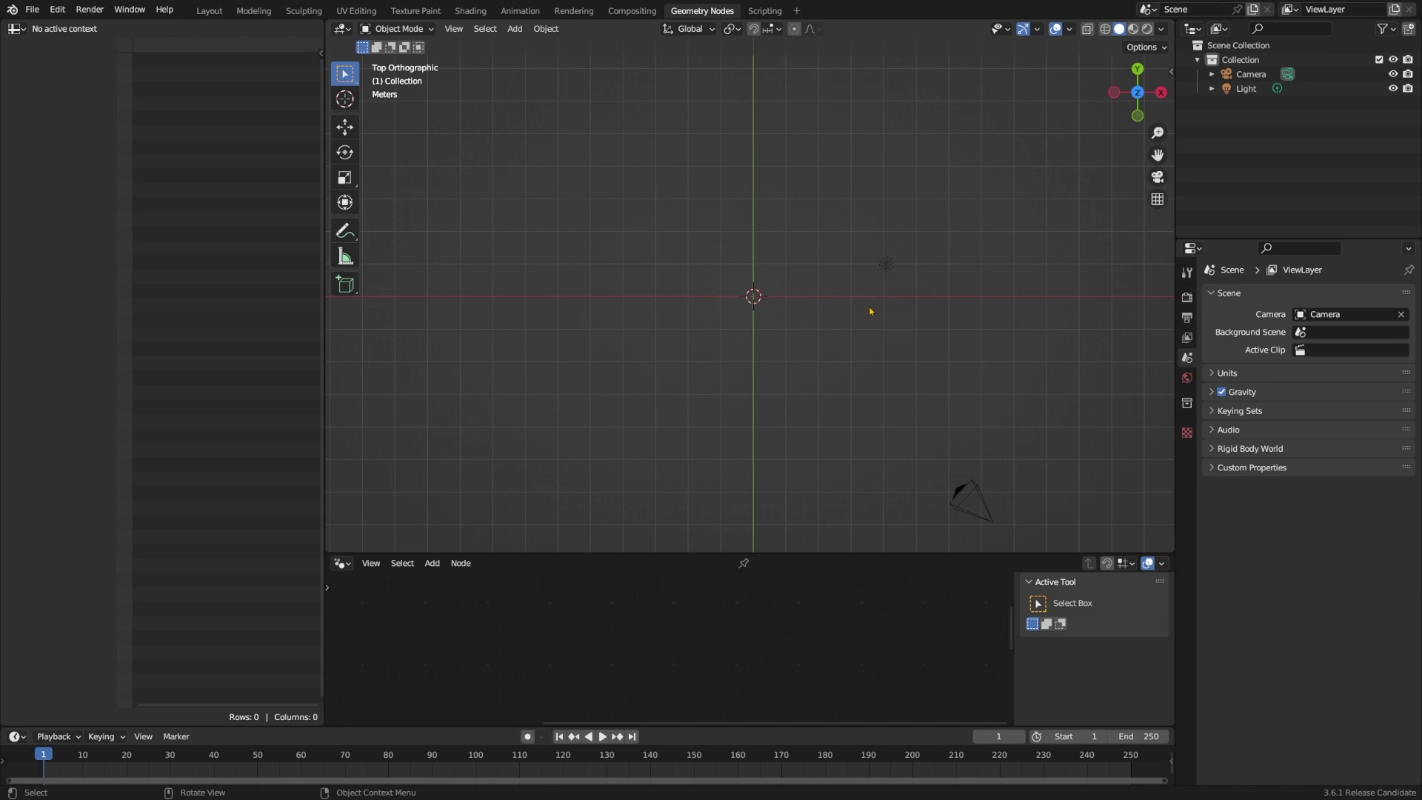
key("shift+a")
mouse_move(645, 289)
left_click(733, 286)
key("a")
key("x")
key("Escape")
key("s")
left_click(883, 264)
- Reshape the Bezier curve into an arch by moving one handle of each end point upward
left_click(639, 295)
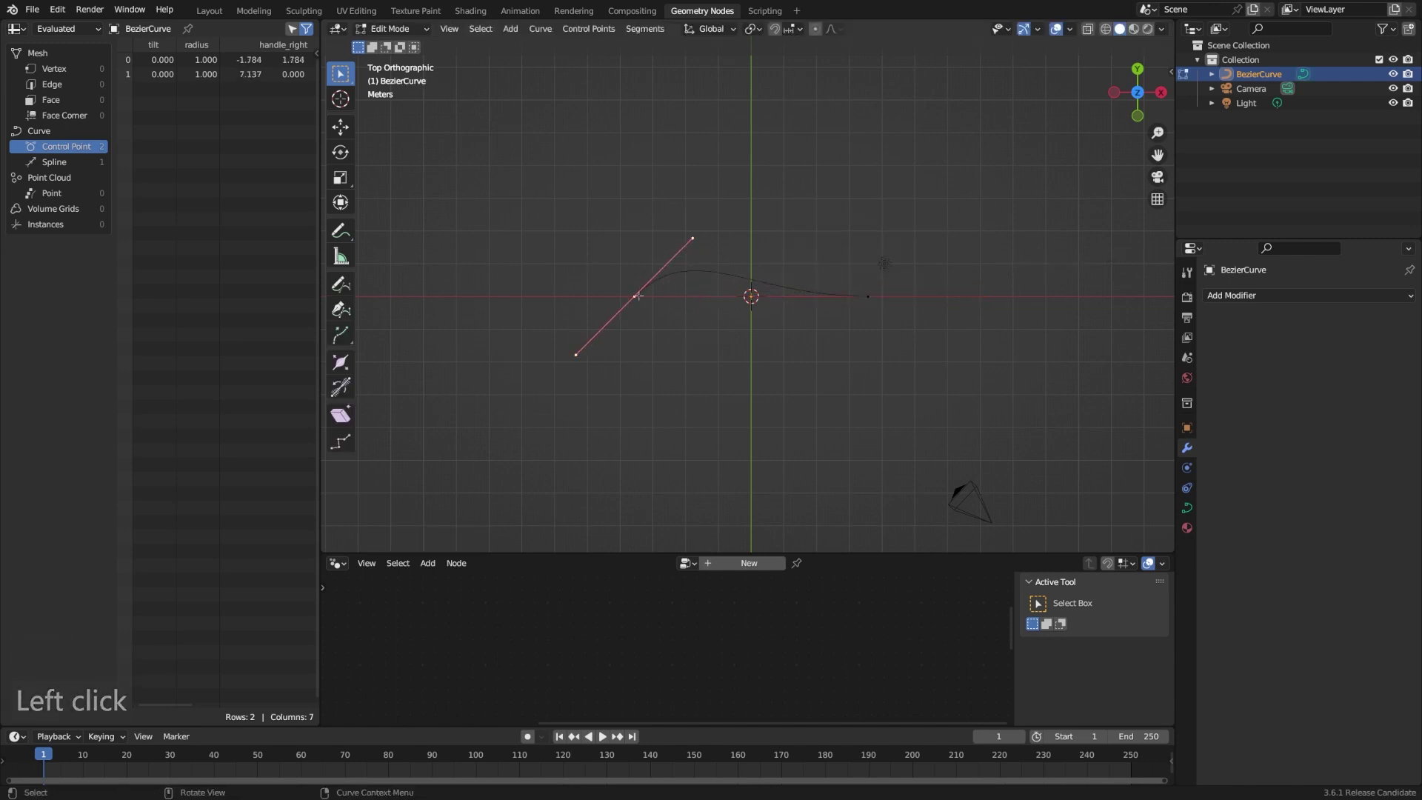
left_click(884, 315)
key("g")
left_click(734, 174)
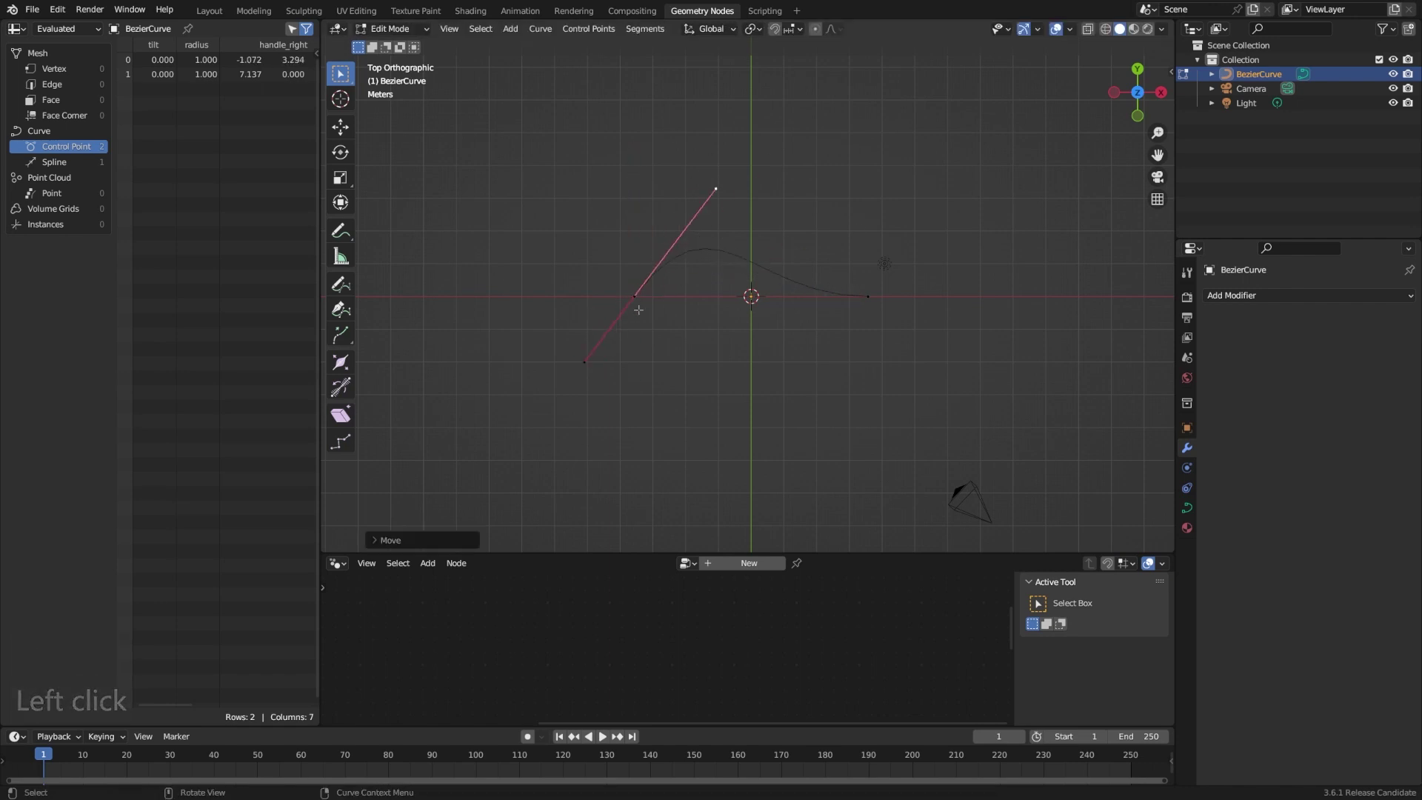
left_click(838, 285)
key("g")
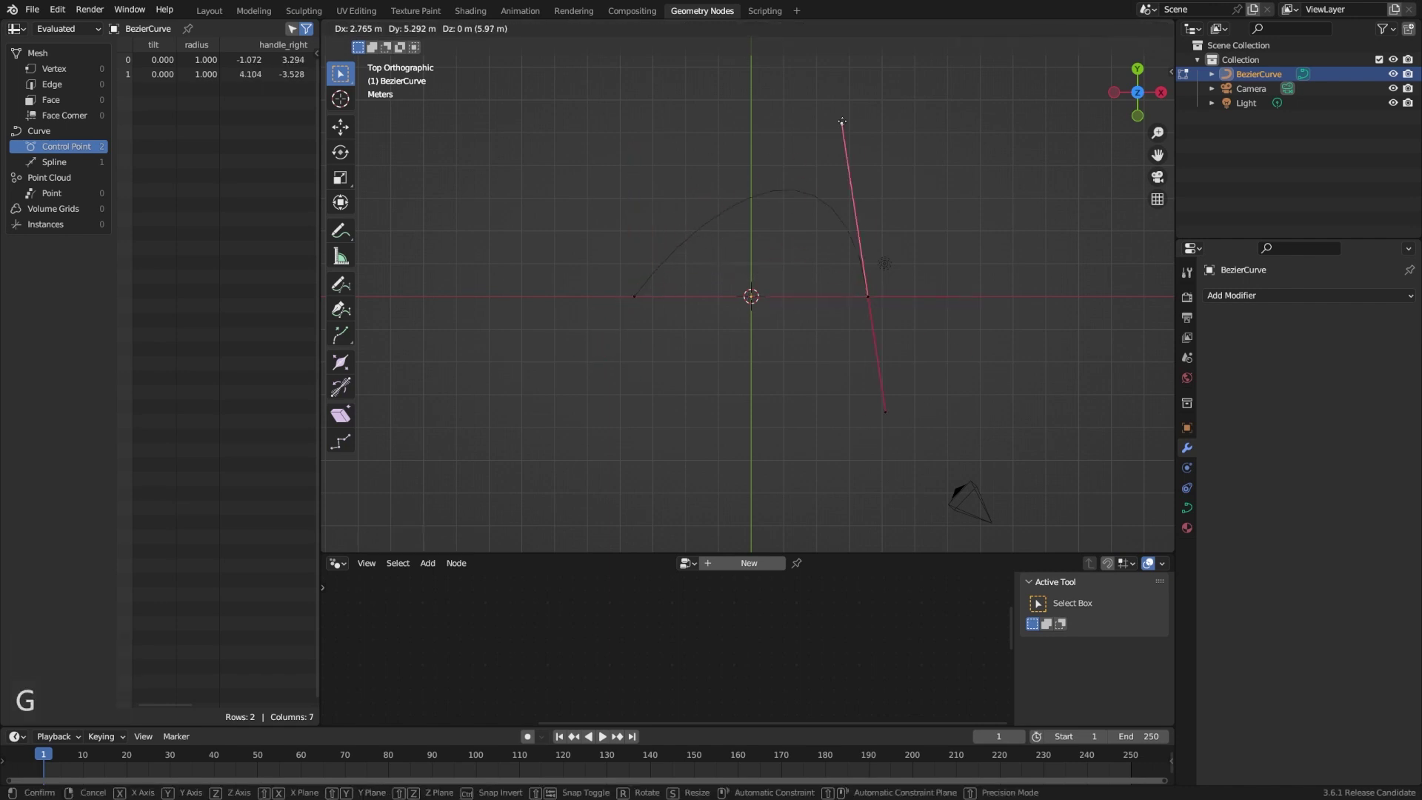
left_click(812, 159)
left_click(891, 285)
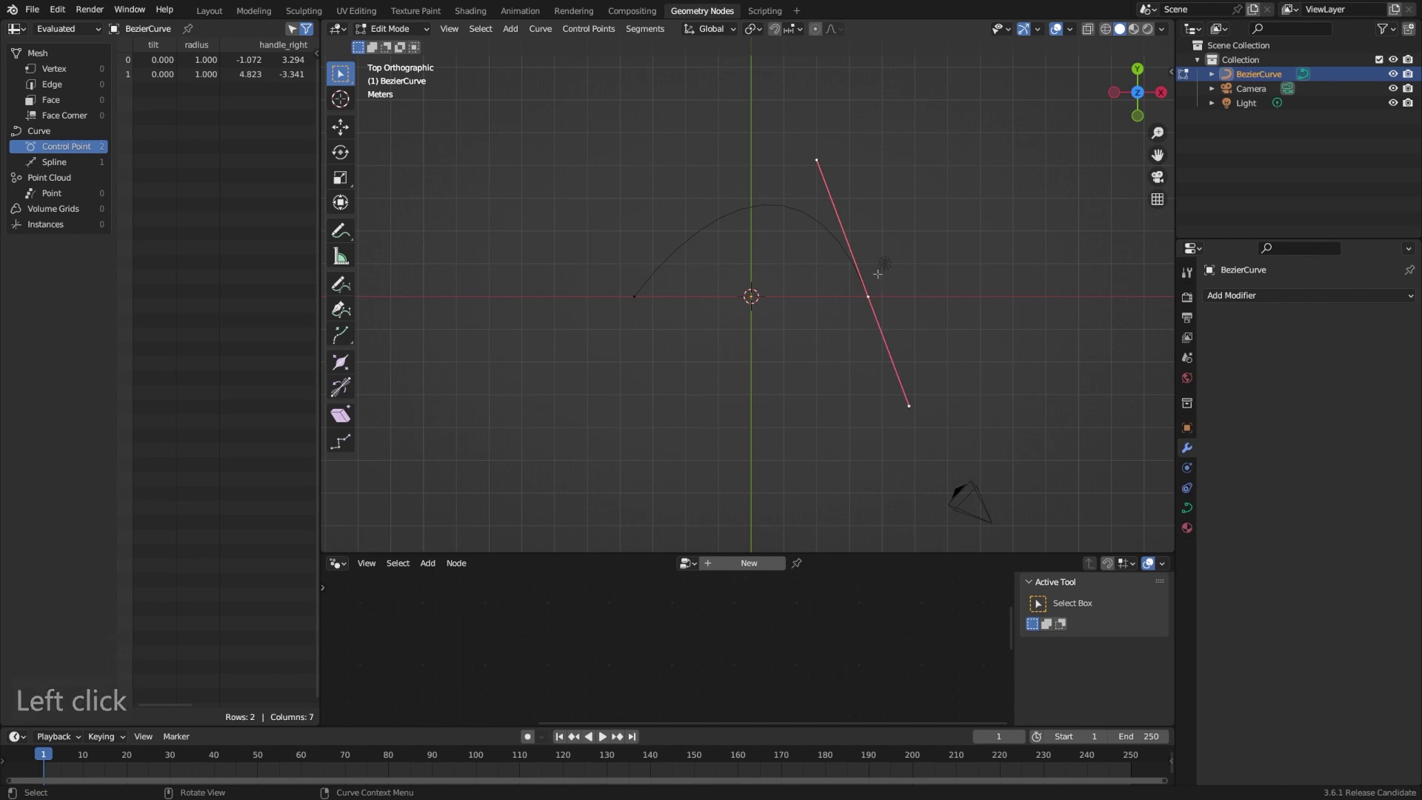
- Inspect the curve's Spline and Control Point data in the Spreadsheet editor
left_click(16, 28)
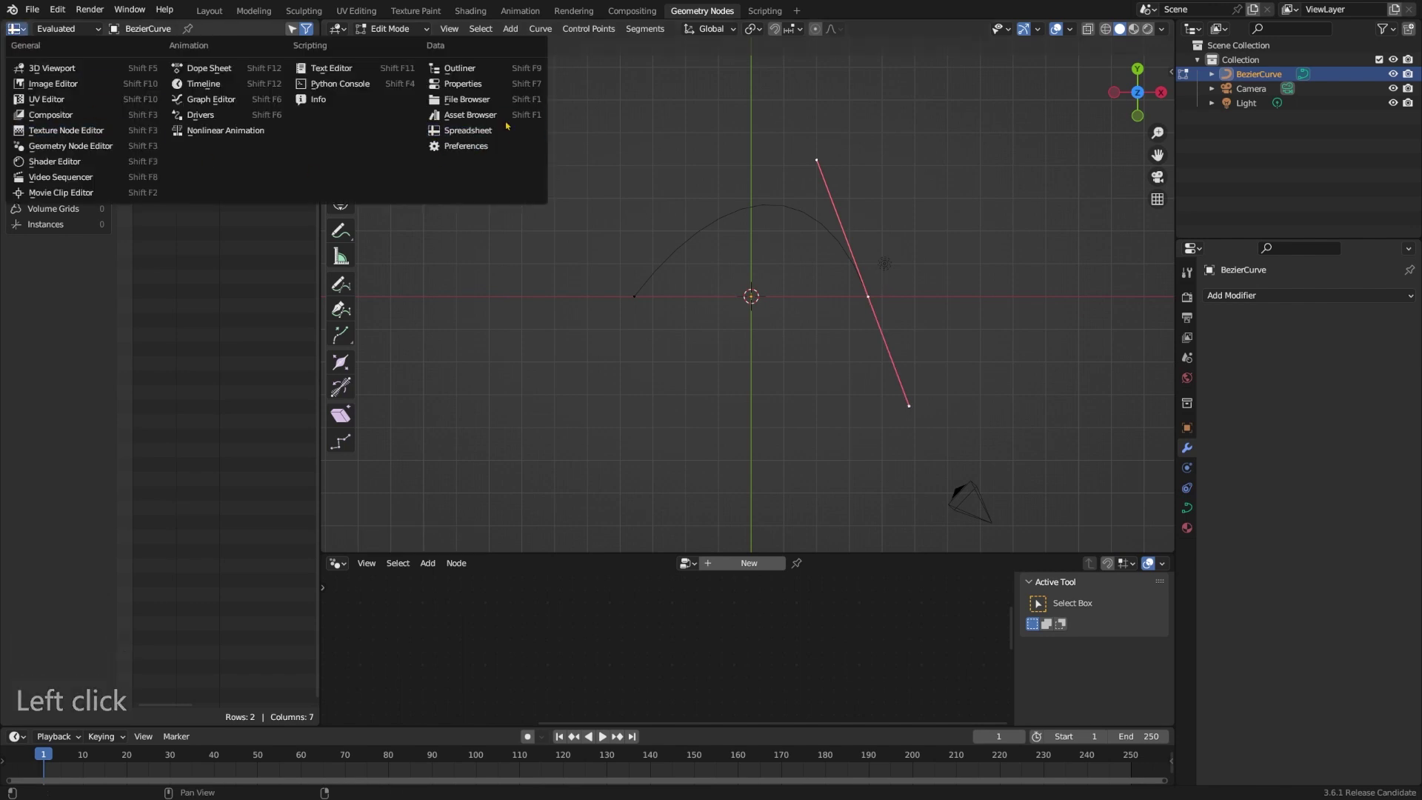
left_click(474, 131)
left_click(60, 164)
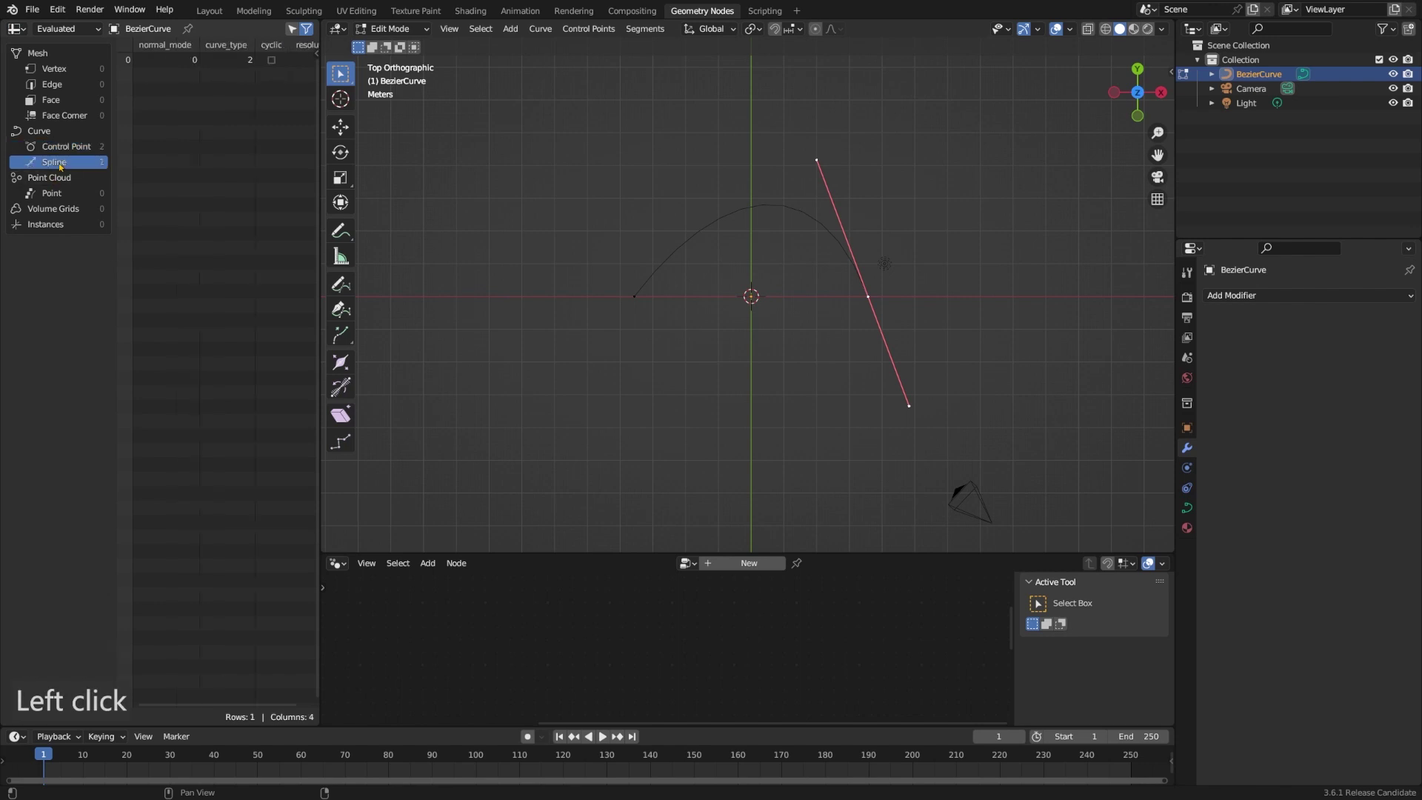
left_click(618, 295)
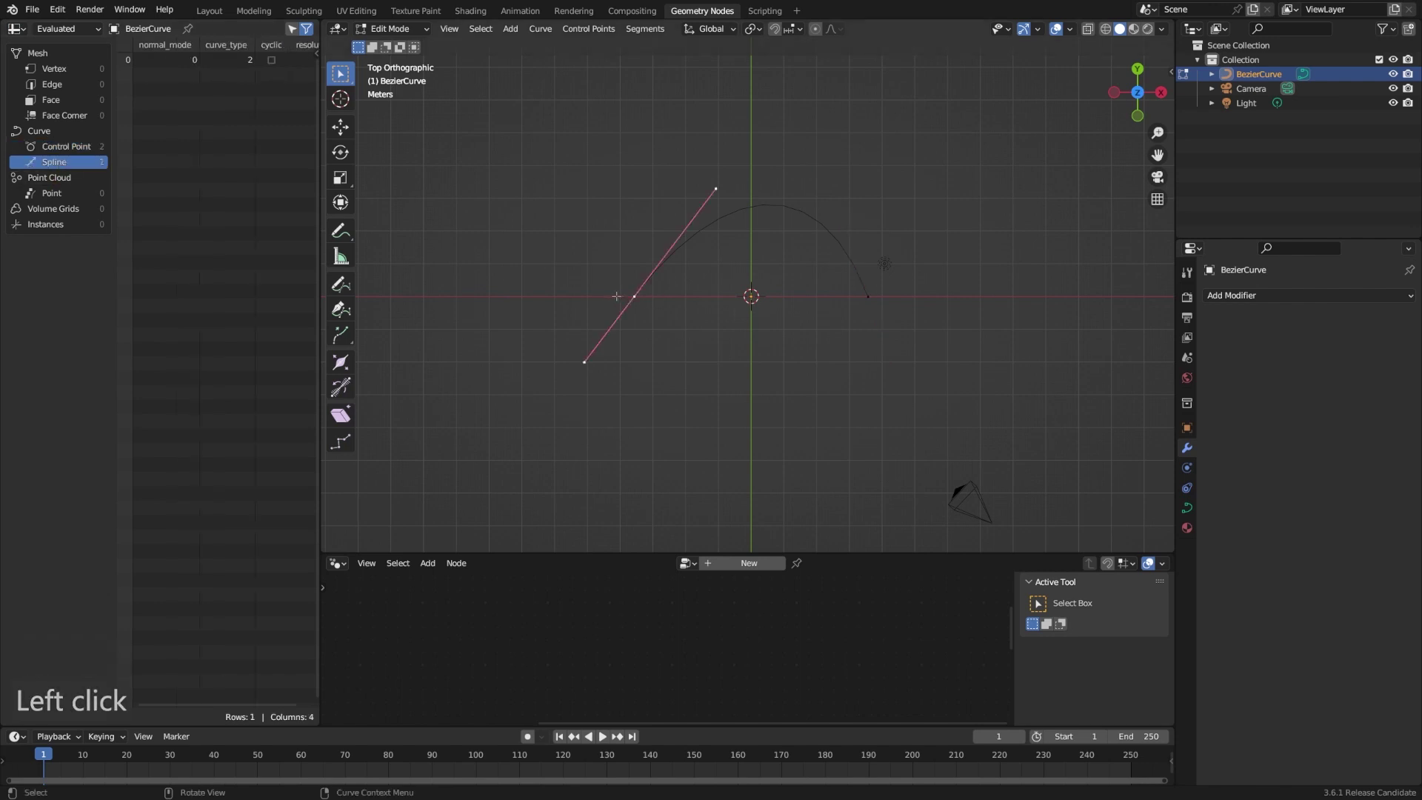
left_click(82, 149)
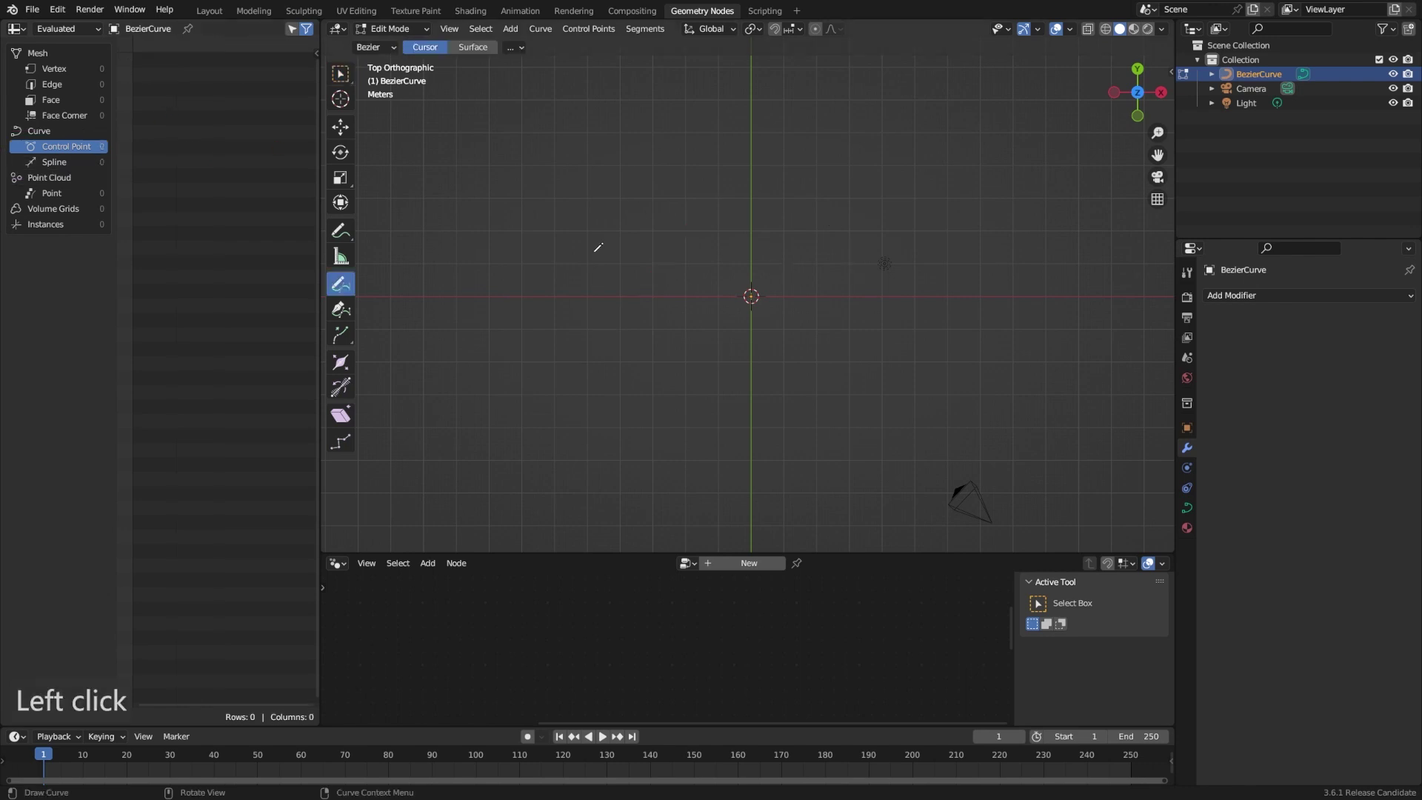
- Draw a freehand wavy curve across the origin and move it about -0.8 m in X and 0.6 m in Y
left_click_drag(776, 271, 1030, 371)
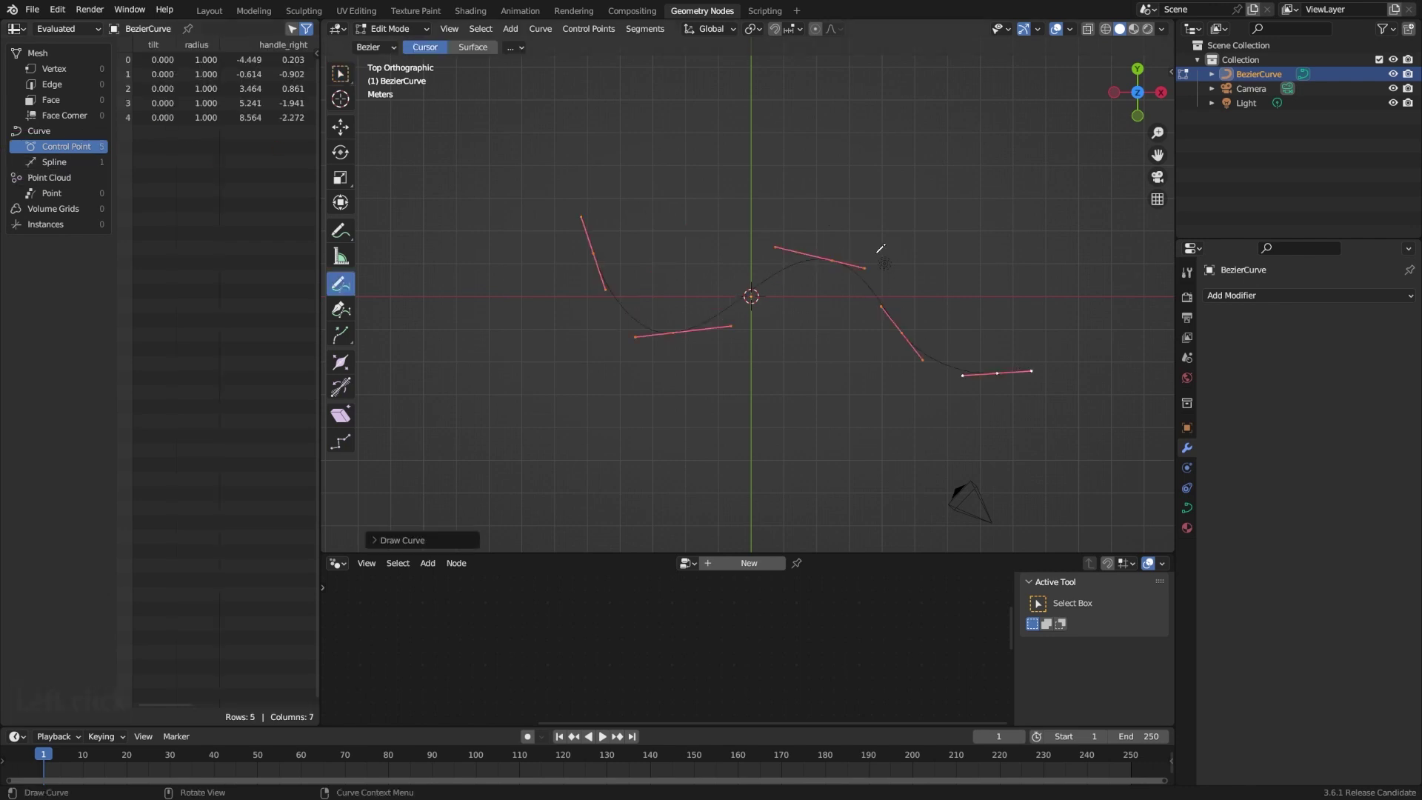
key("Tab")
key("Tab")
key("g")
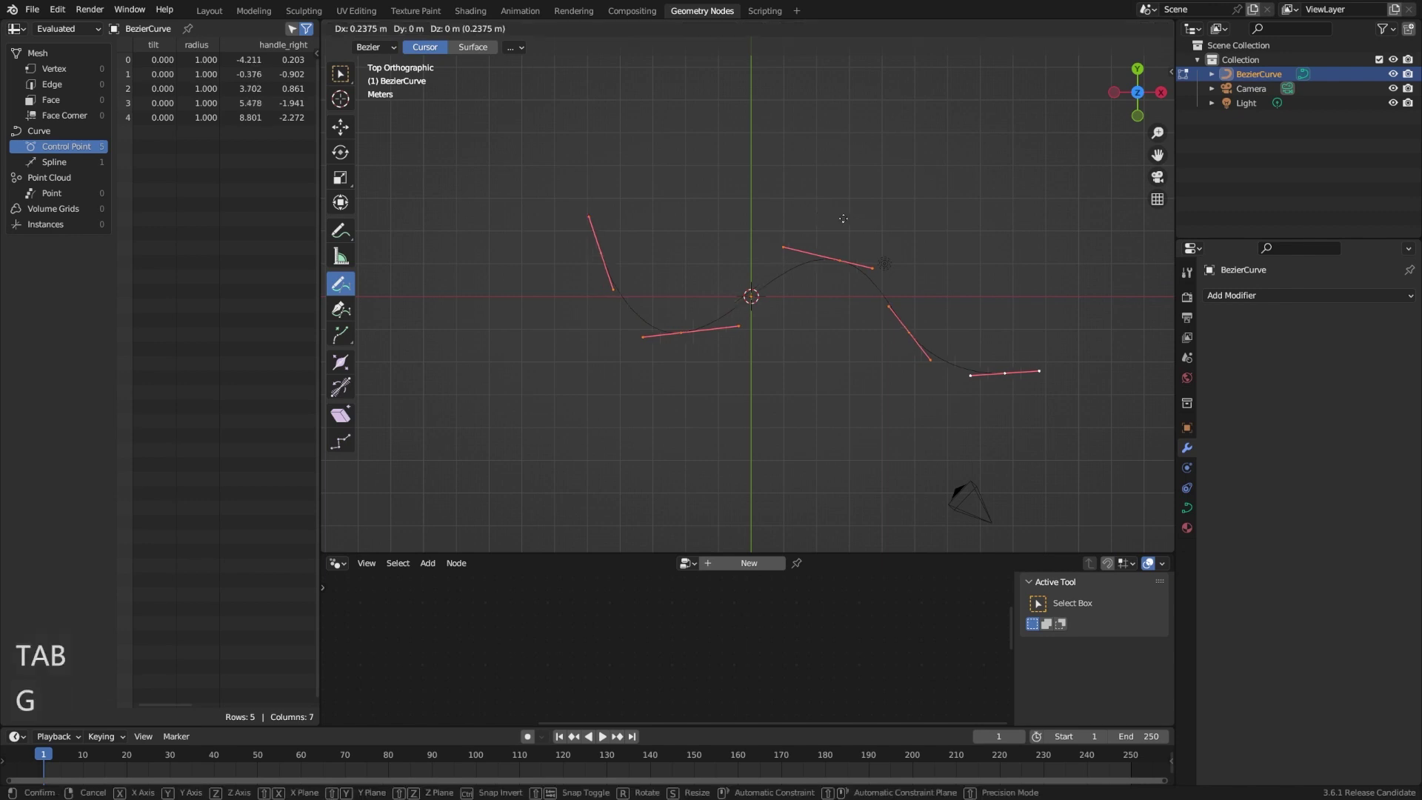
left_click(792, 195)
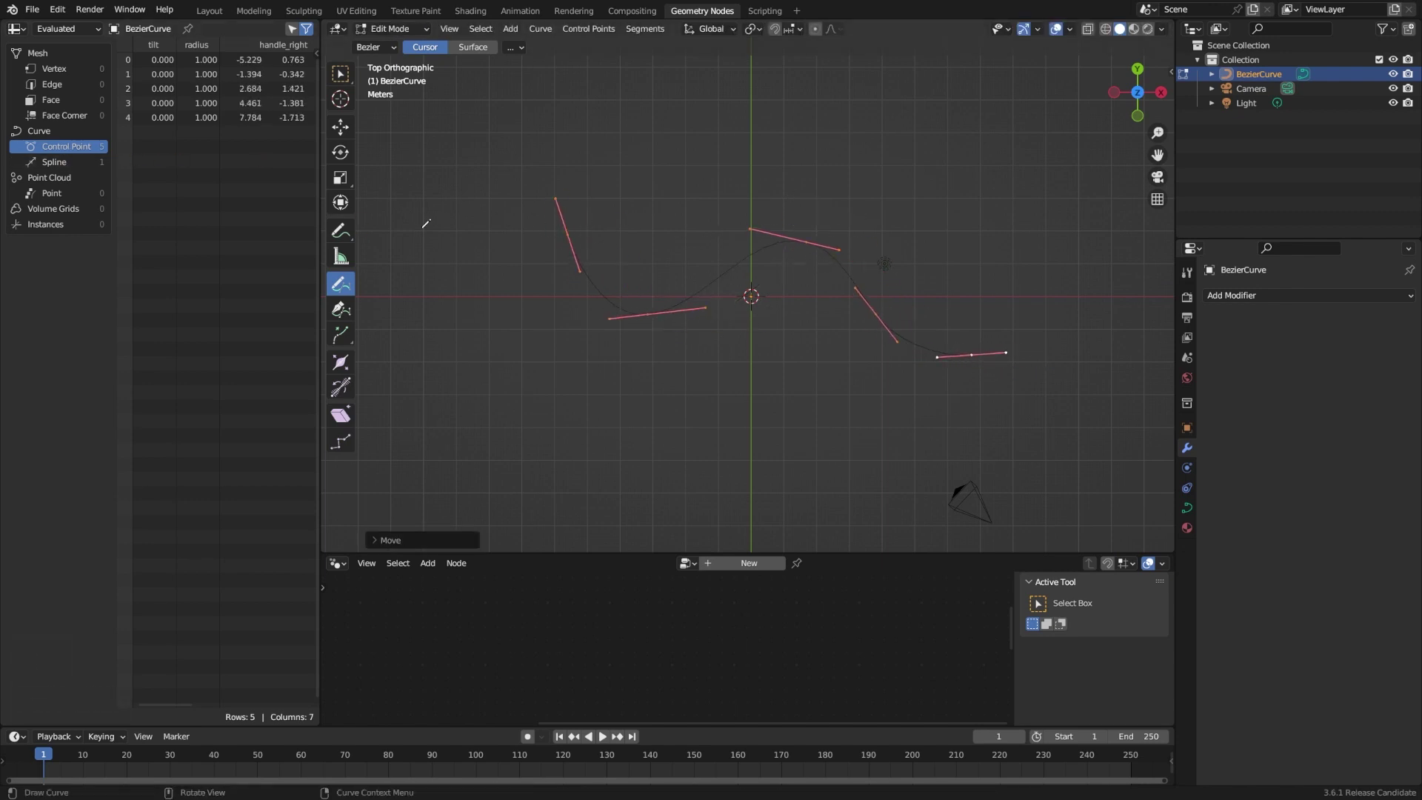
- Examine the handle_right, position and handle_left columns of the control points in a temporarily widened spreadsheet
left_click_drag(319, 249, 695, 265)
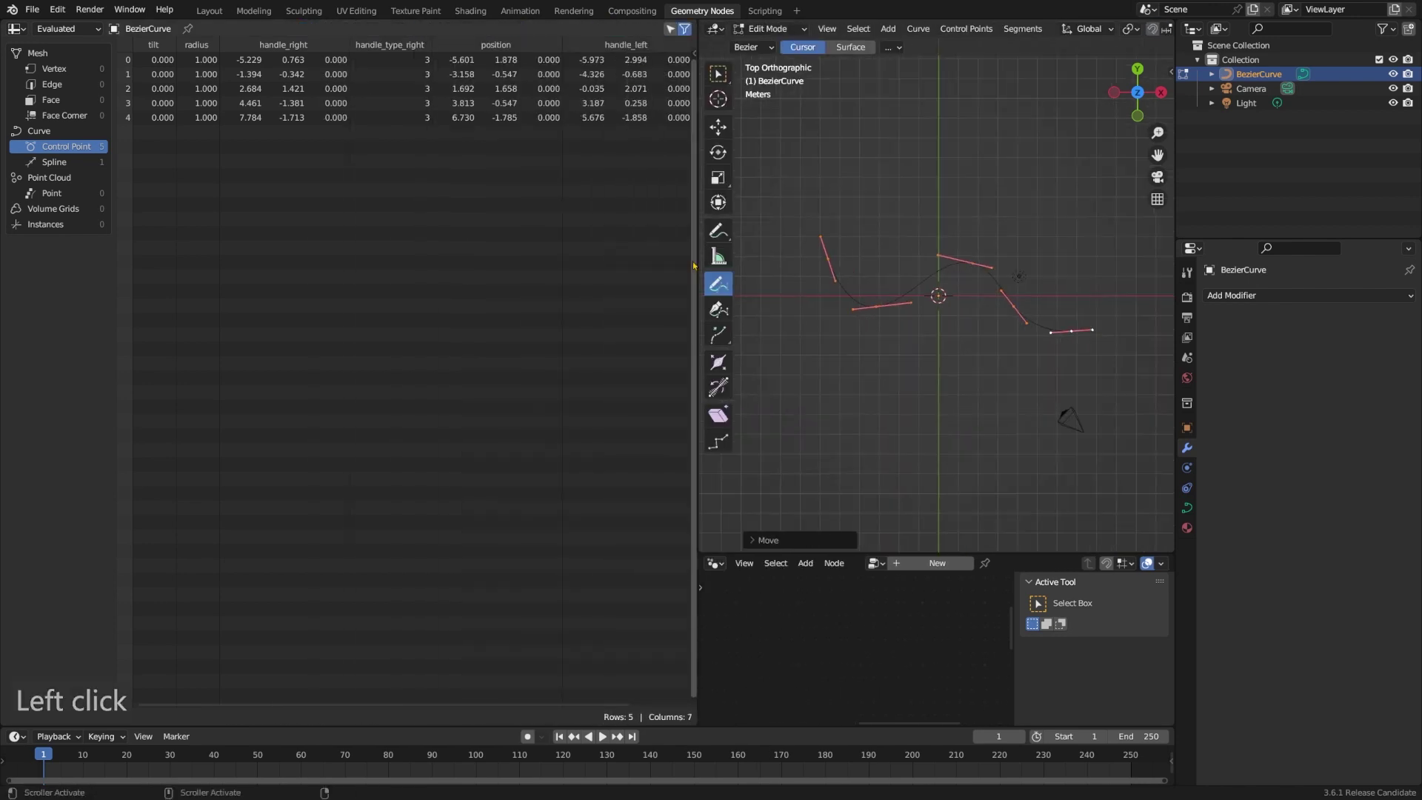
scroll(637, 254, "right", 2, "ctrl")
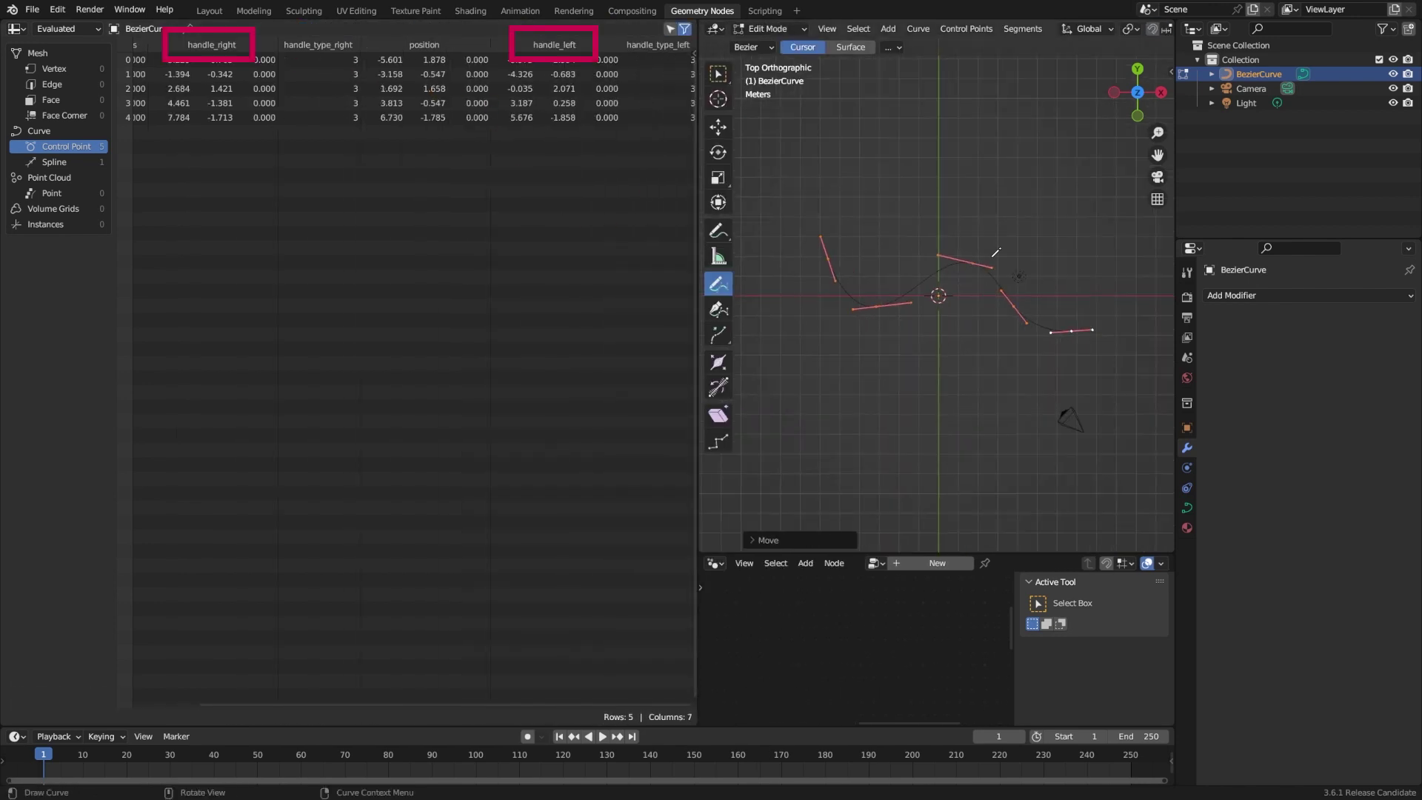
left_click_drag(684, 333, 374, 335)
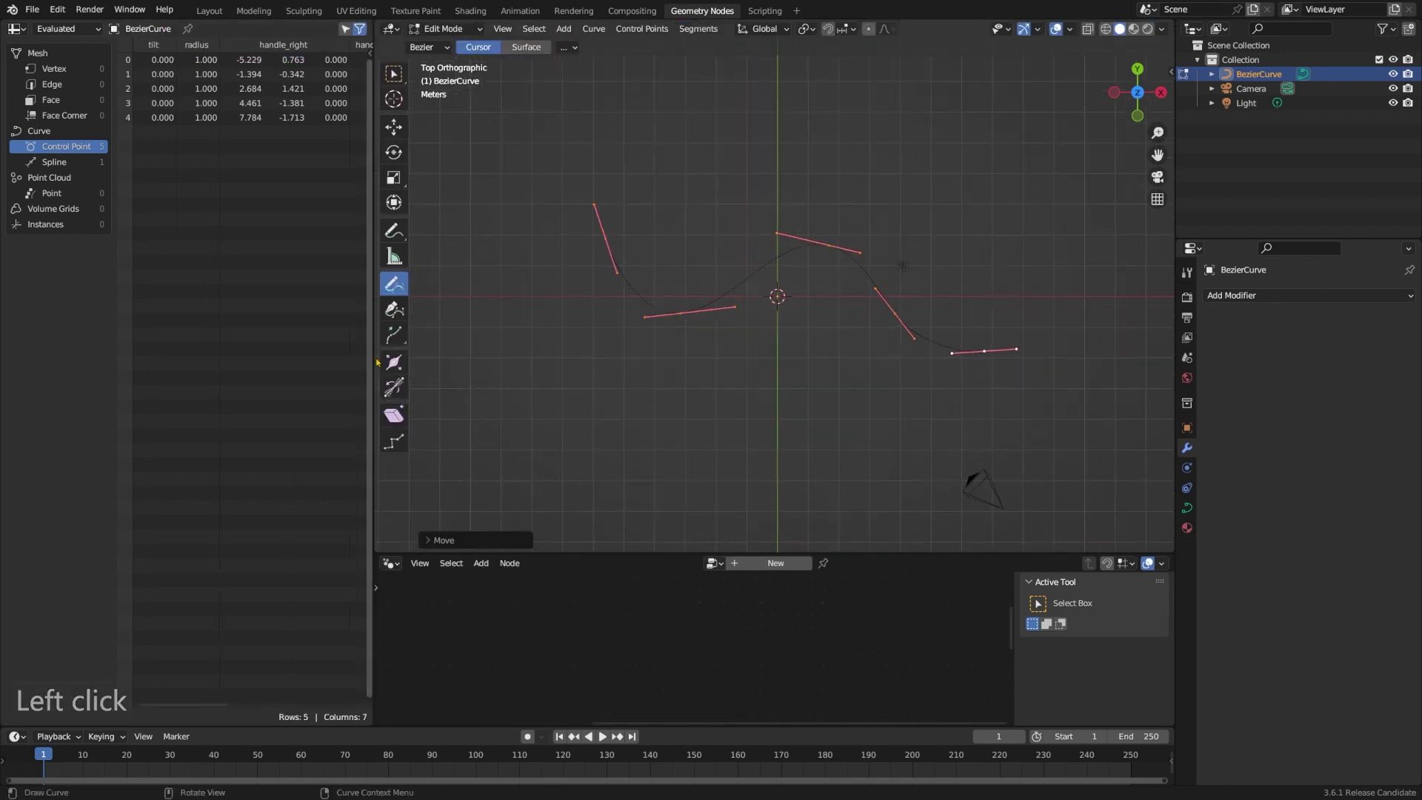
- Draw a second wavy stroke below the first in the same curve object and compare its Spline and Control Point data
mouse_move(634, 355)
left_mouse_down()
mouse_move(905, 397)
mouse_move(1058, 398)
left_mouse_up()
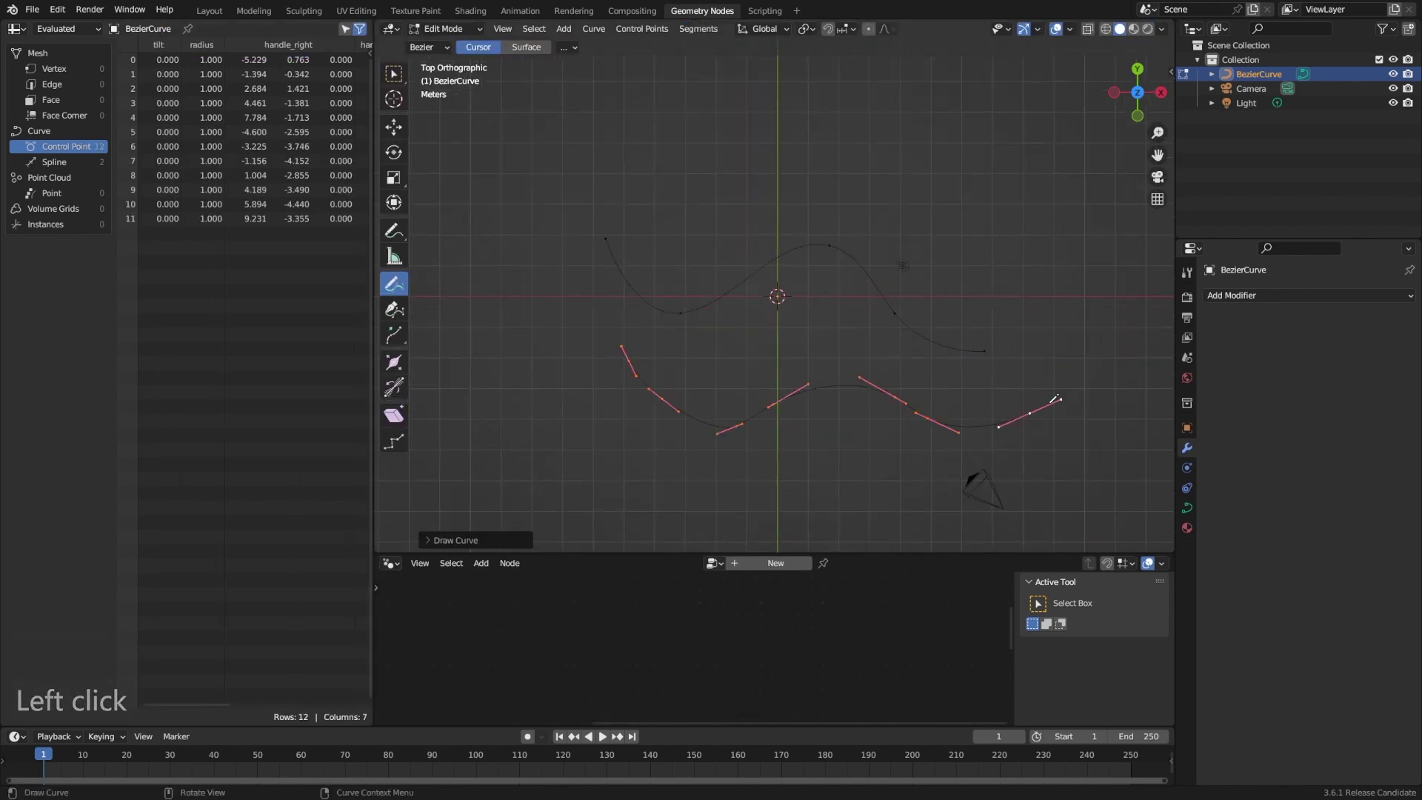
left_click(54, 163)
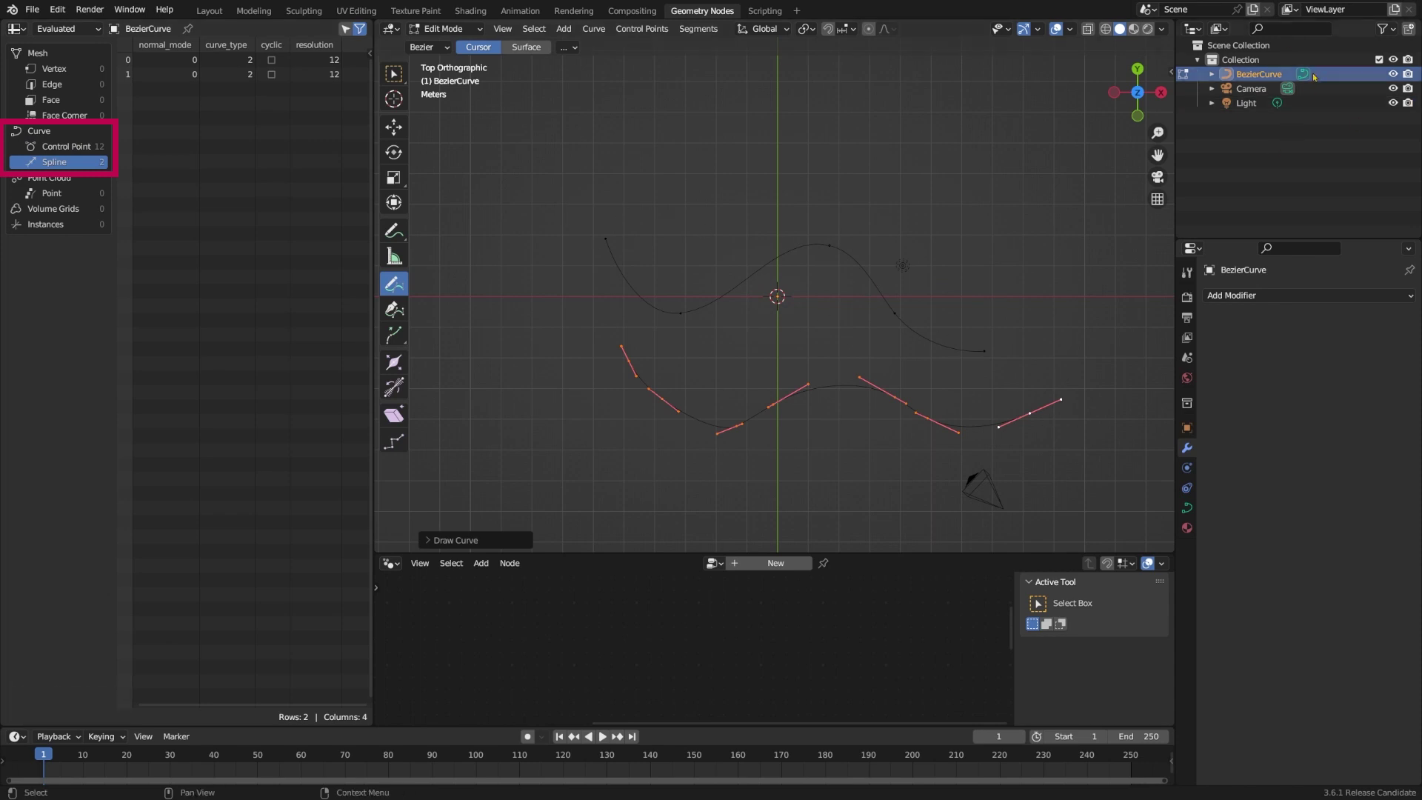
left_click(65, 147)
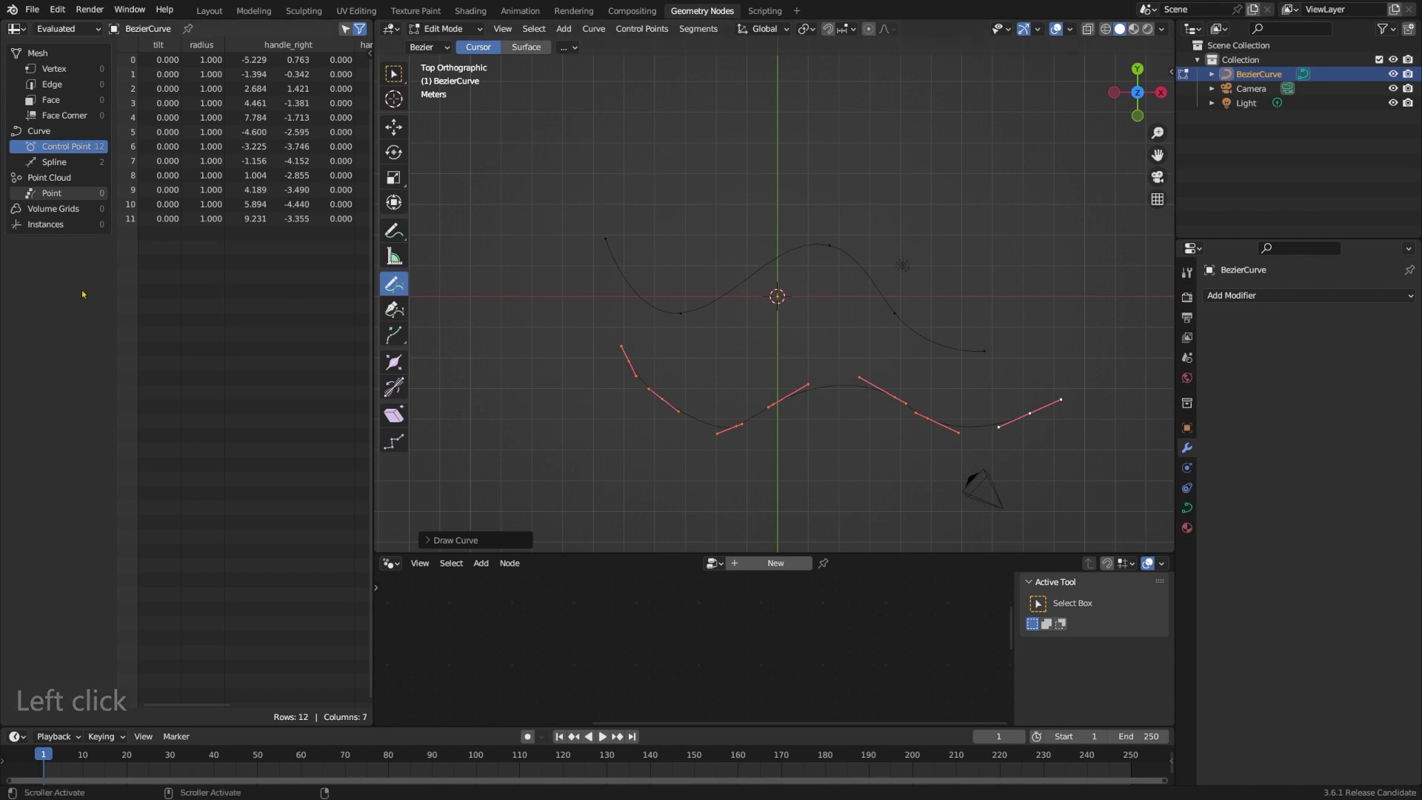
left_click(54, 162)
left_click(66, 146)
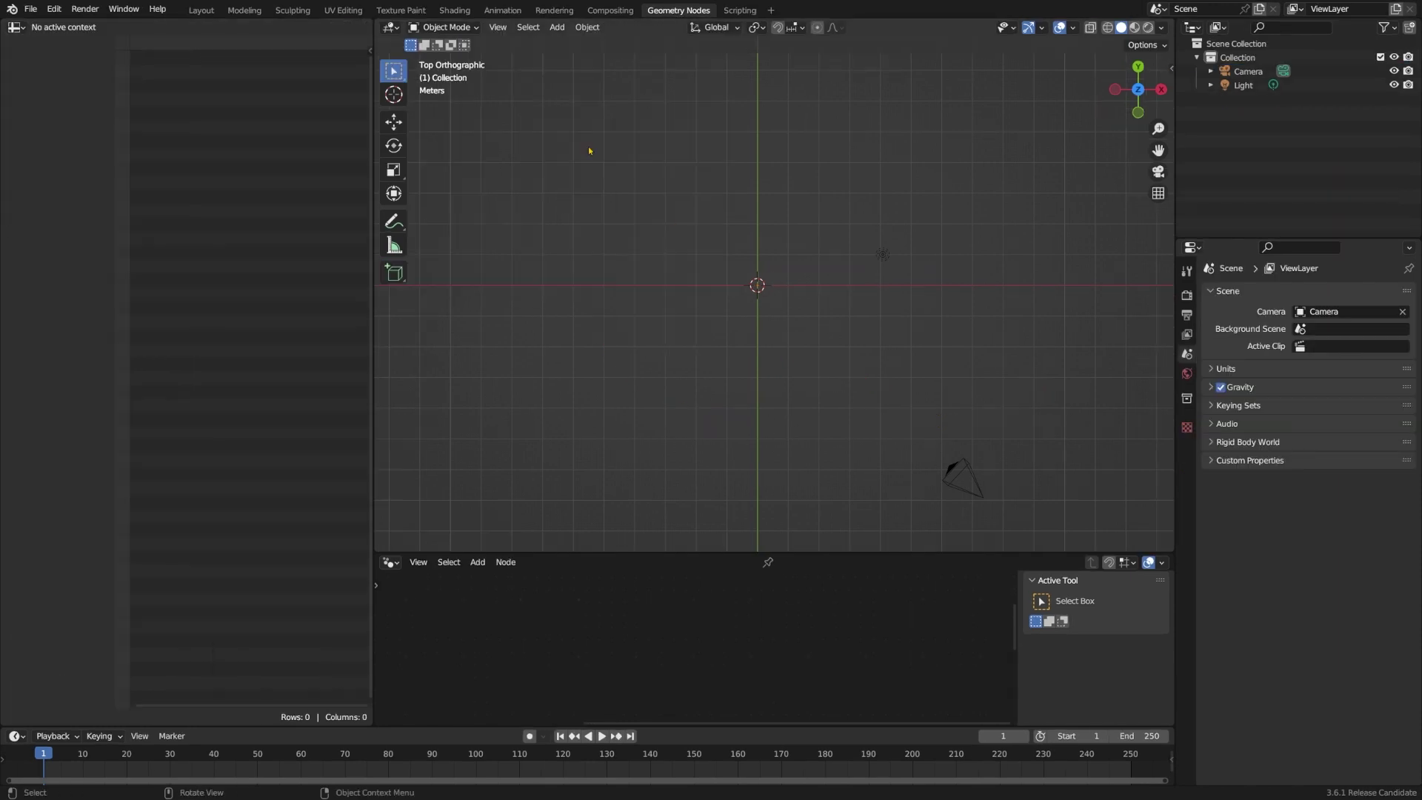
- Add a Bezier curve and replace its default points with a closed, rounded freehand outline above the origin
key("shift+a")
mouse_move(637, 150)
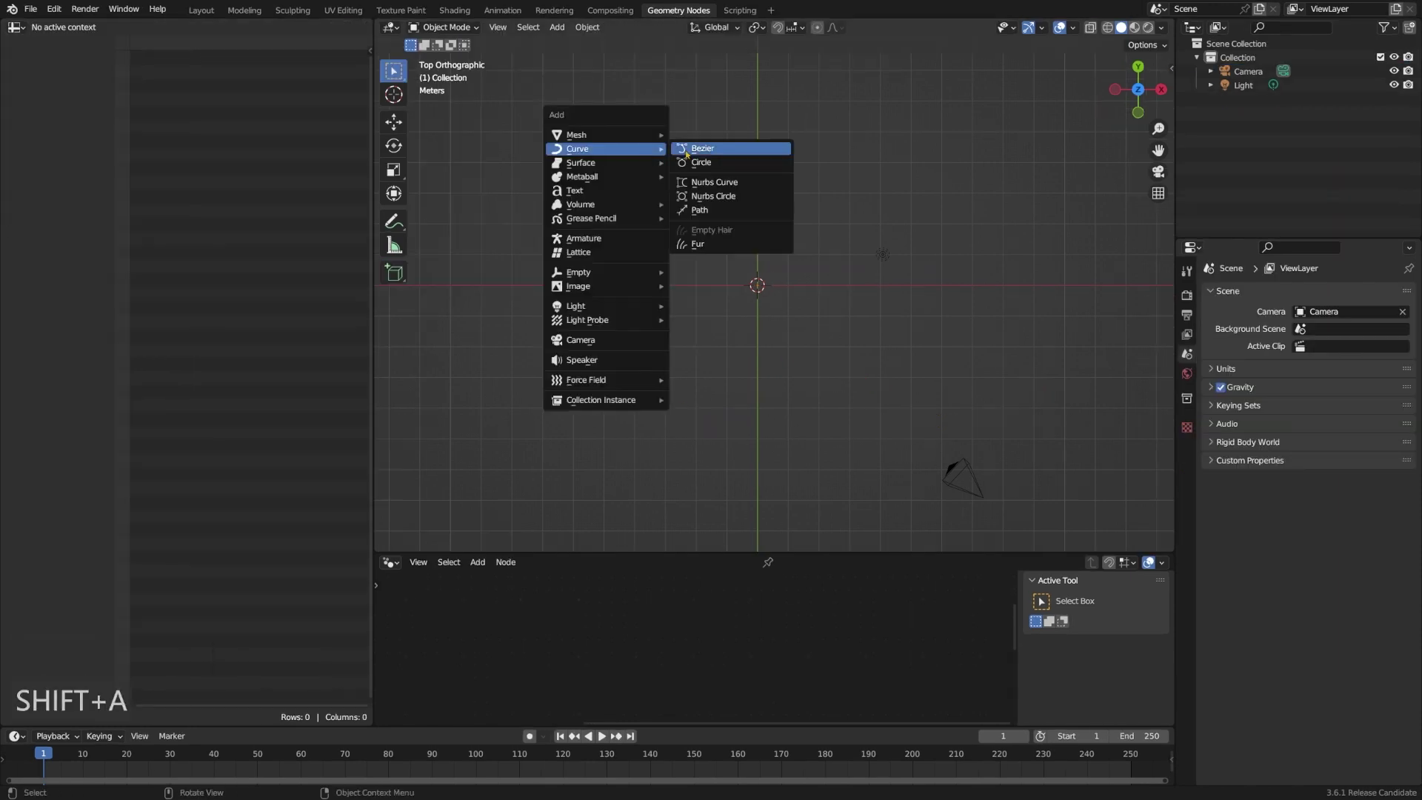
left_click(726, 151)
key("Tab")
key("a")
key("x")
left_click(702, 152)
left_click_drag(707, 134, 735, 197)
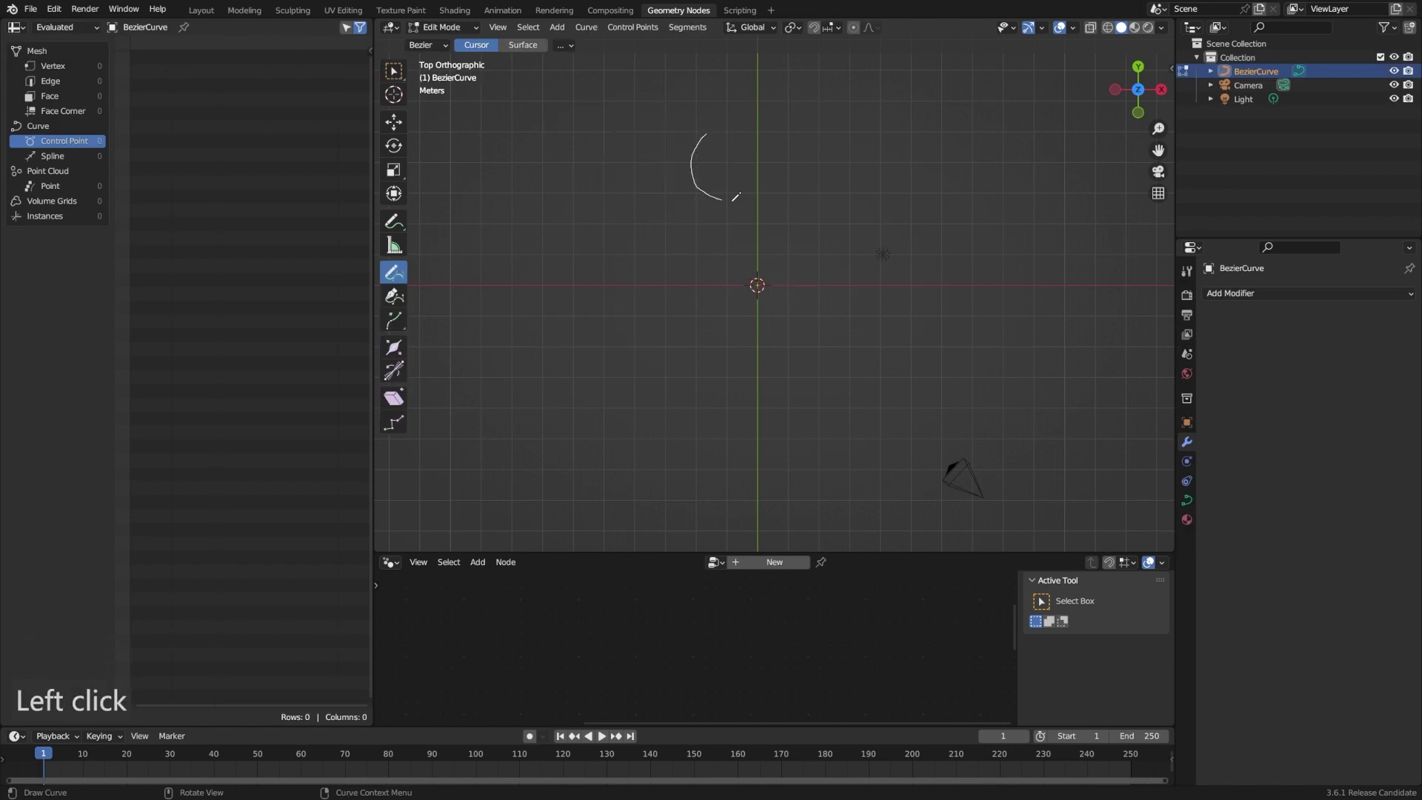
left_click_drag(769, 109, 717, 133)
key("Tab")
- Duplicate the outline curve and replace its points with a freehand arch, open at the bottom, below the rounded outline
key("shift+d")
left_click(759, 206)
key("Tab")
key("a")
key("x")
left_click(761, 200)
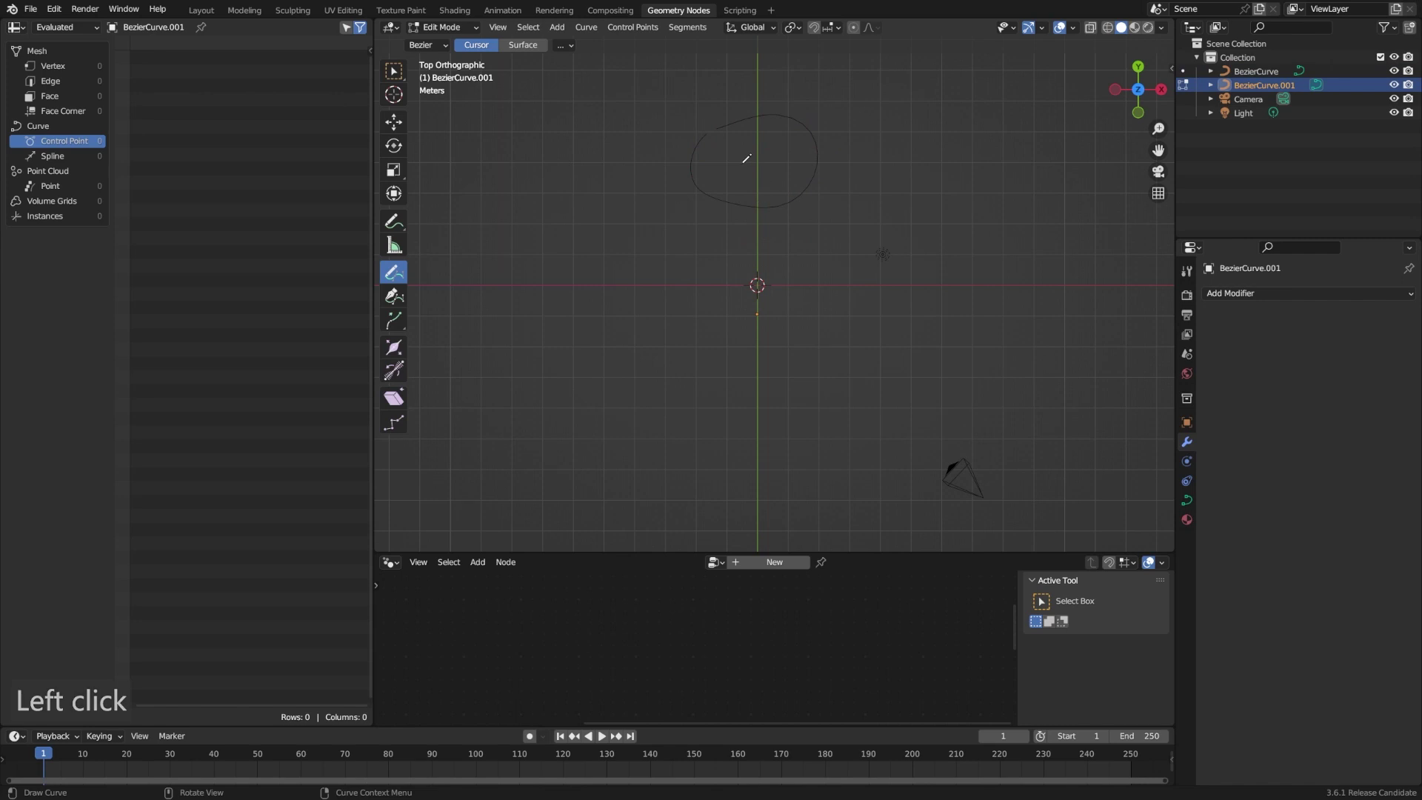
left_click_drag(719, 413, 717, 280)
left_click_drag(853, 357, 849, 371)
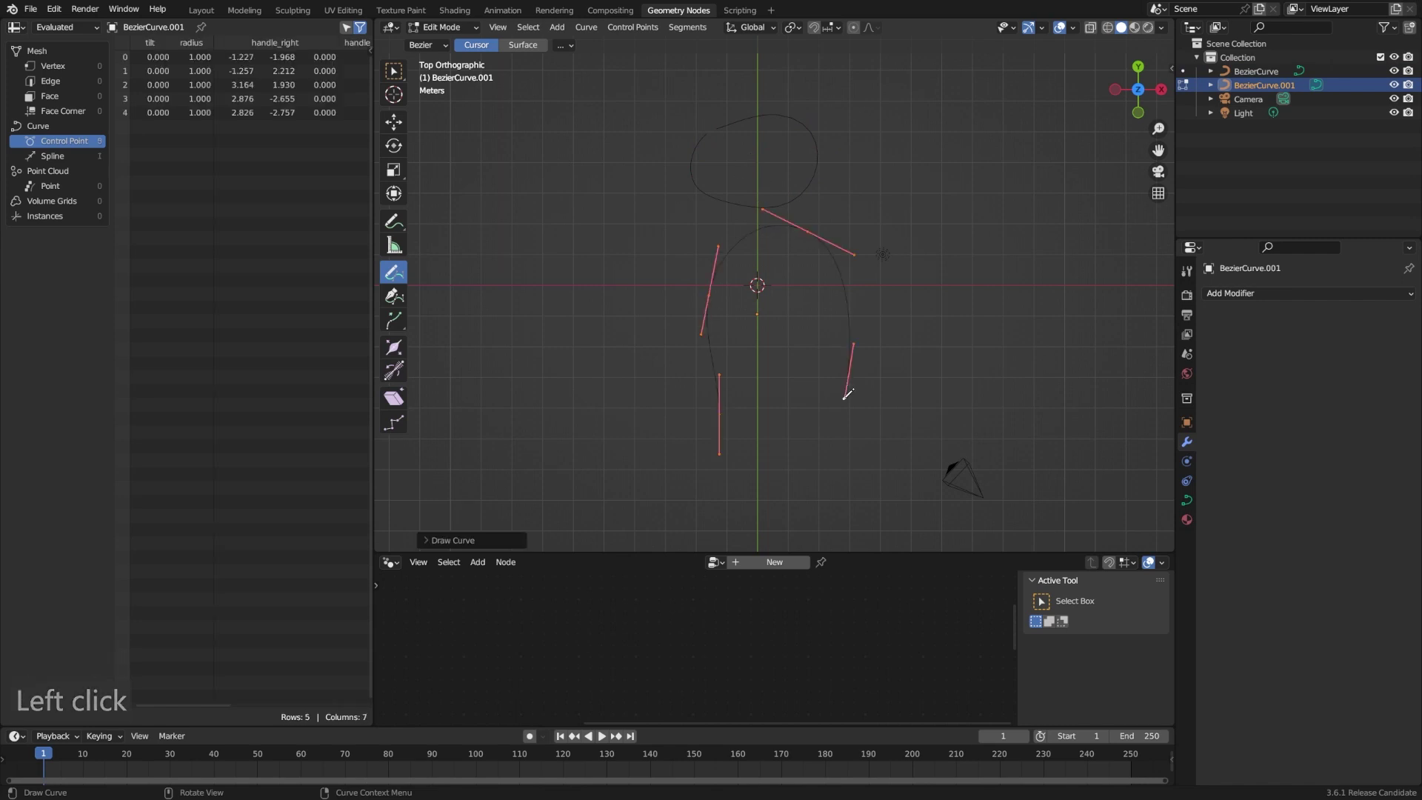
key("Tab")
- Duplicate the arch curve and replace its points with a curved stem stroke from inside the rounded outline down past the arch's lower right
key("shift+d")
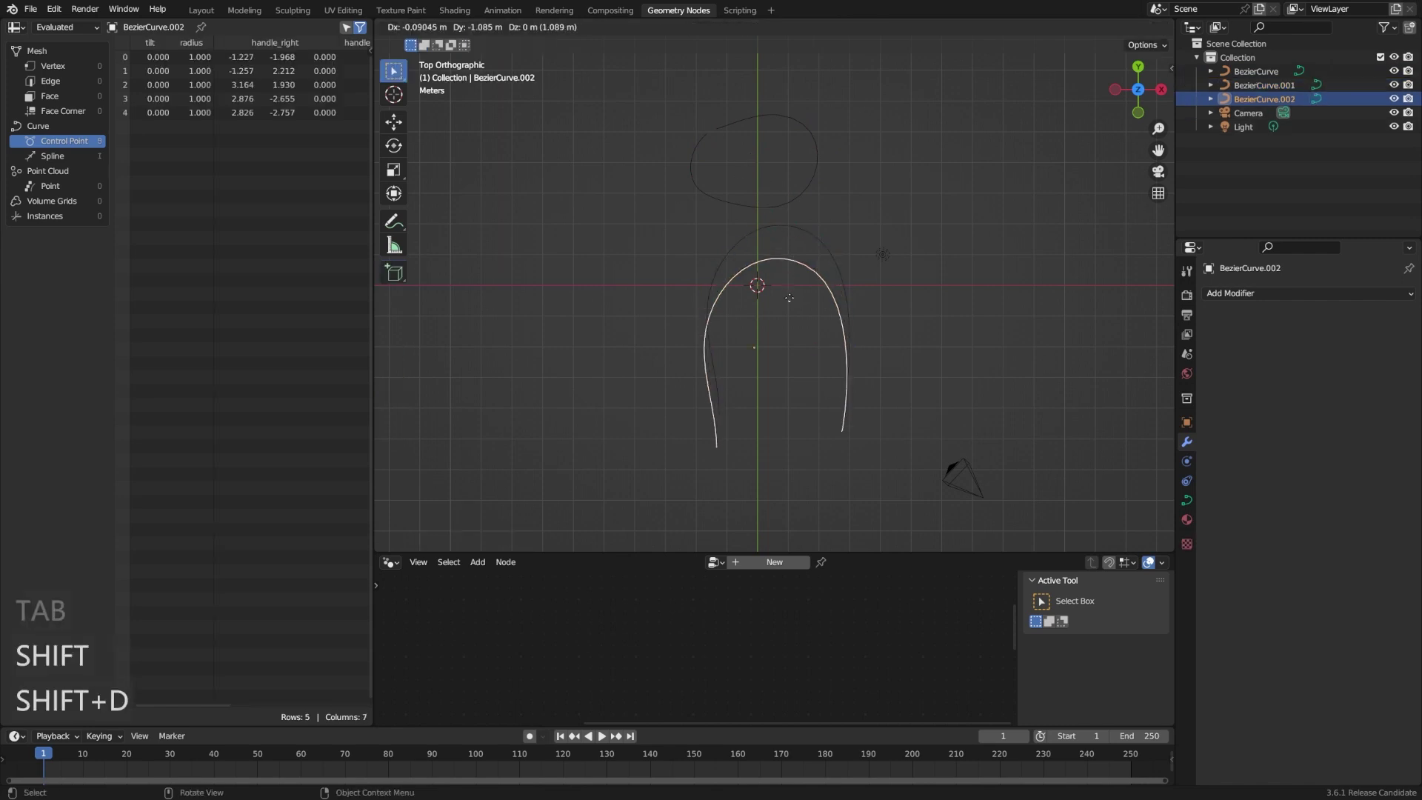
left_click(794, 293)
key("Tab")
key("a")
key("x")
left_click(794, 293)
mouse_move(761, 169)
left_mouse_down()
mouse_move(793, 325)
mouse_move(878, 424)
left_mouse_up()
key("Tab")
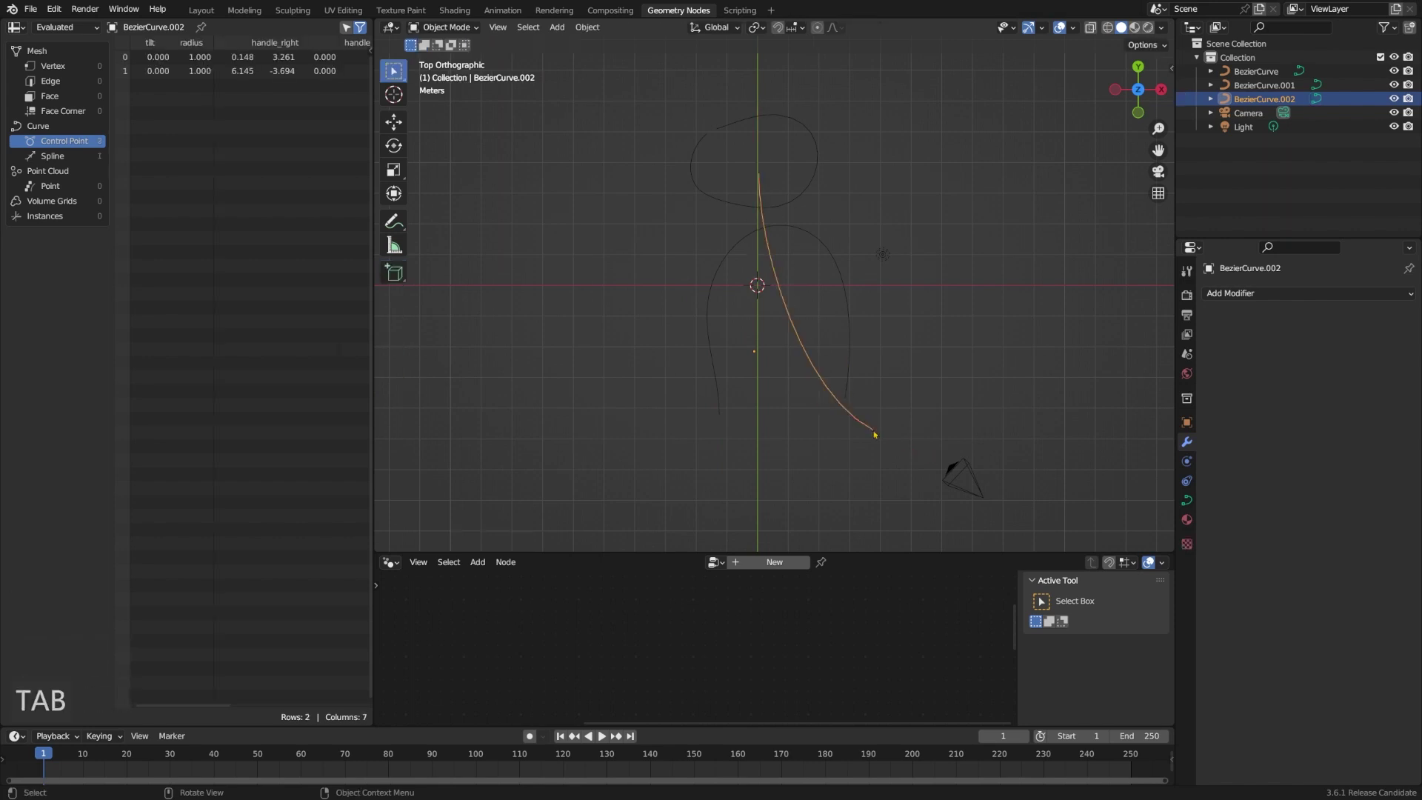
- Add a mesh plane at the origin and create a new geometry node group on it
key("shift+a")
left_click(826, 289)
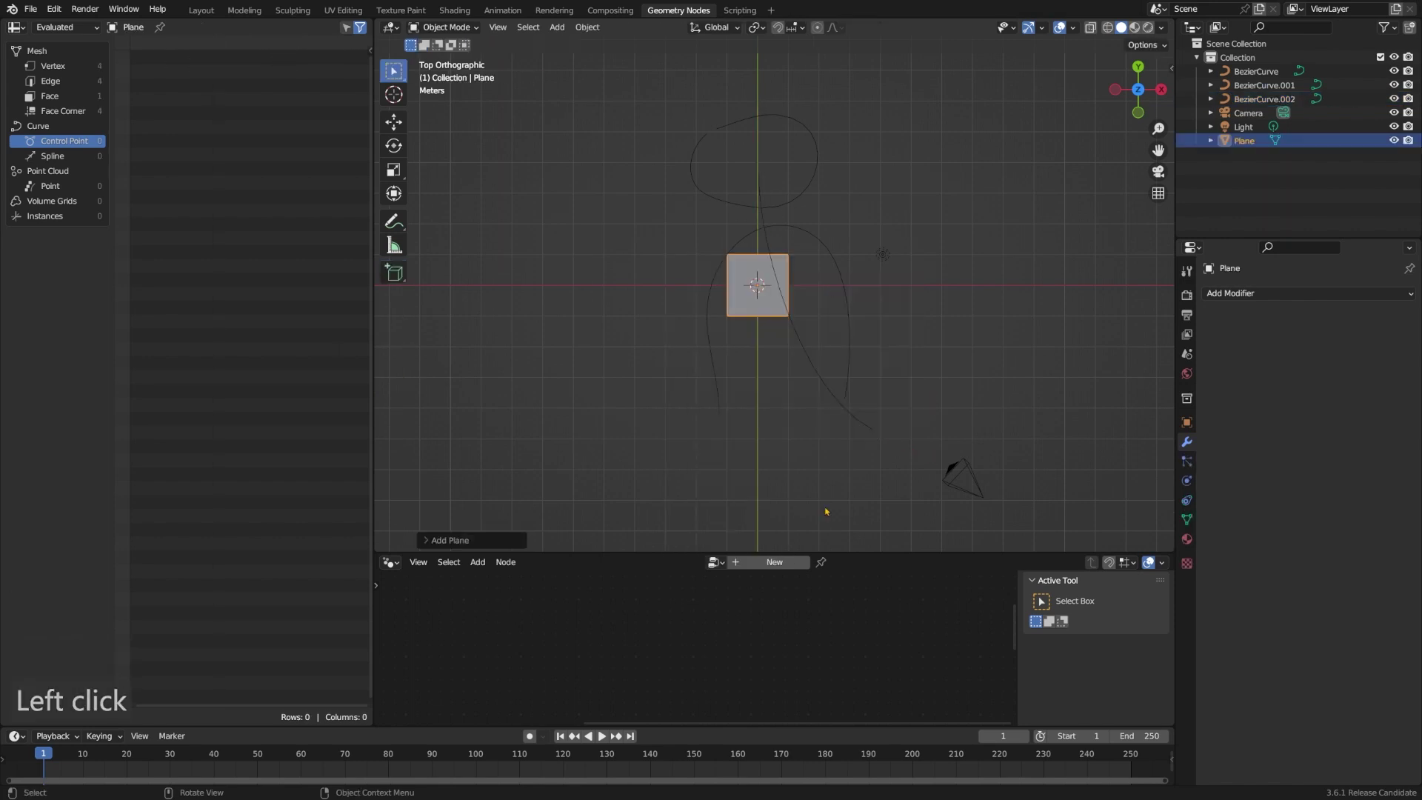
left_click(759, 564)
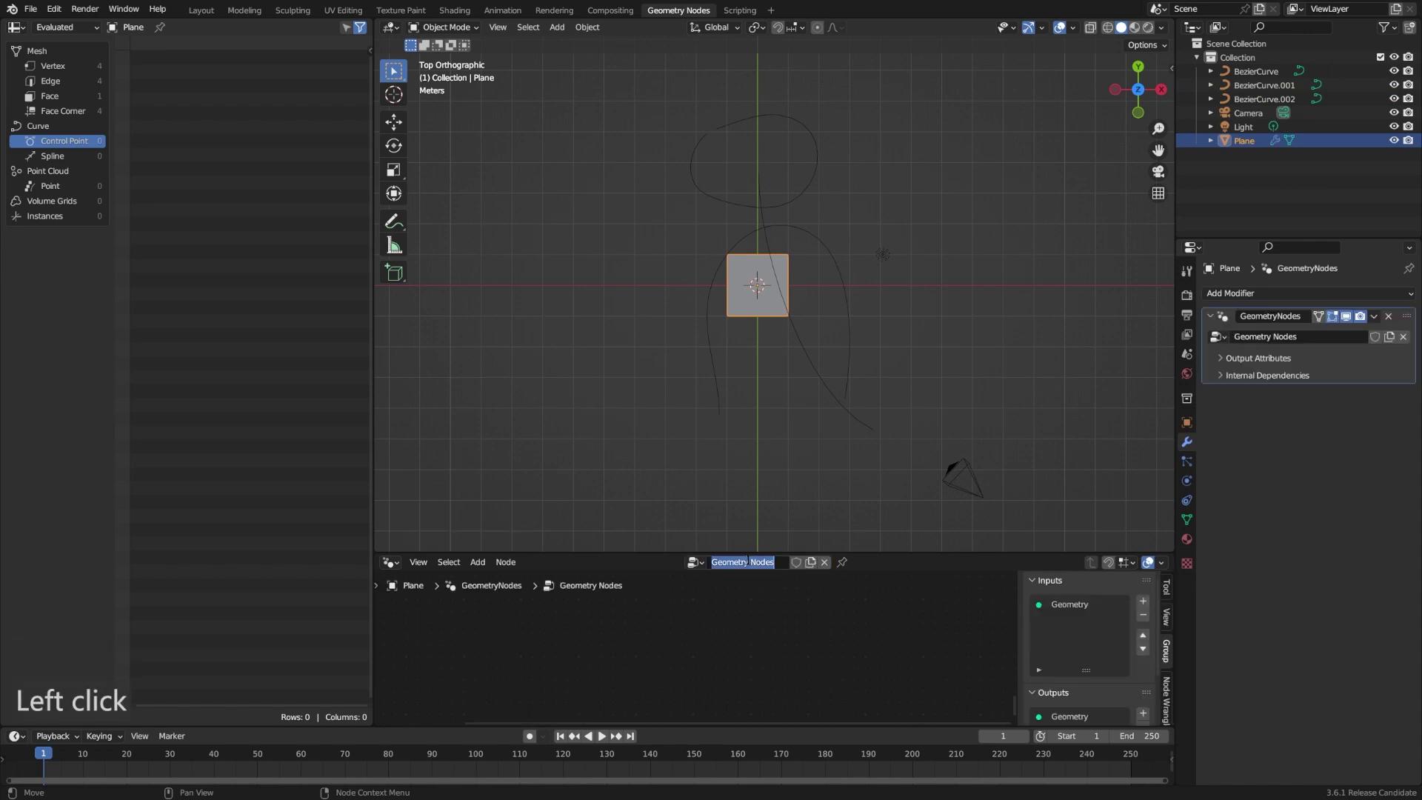
- Rename the node group to FlowerGen and enlarge the node editor area
type("FlowerGen")
key("Return")
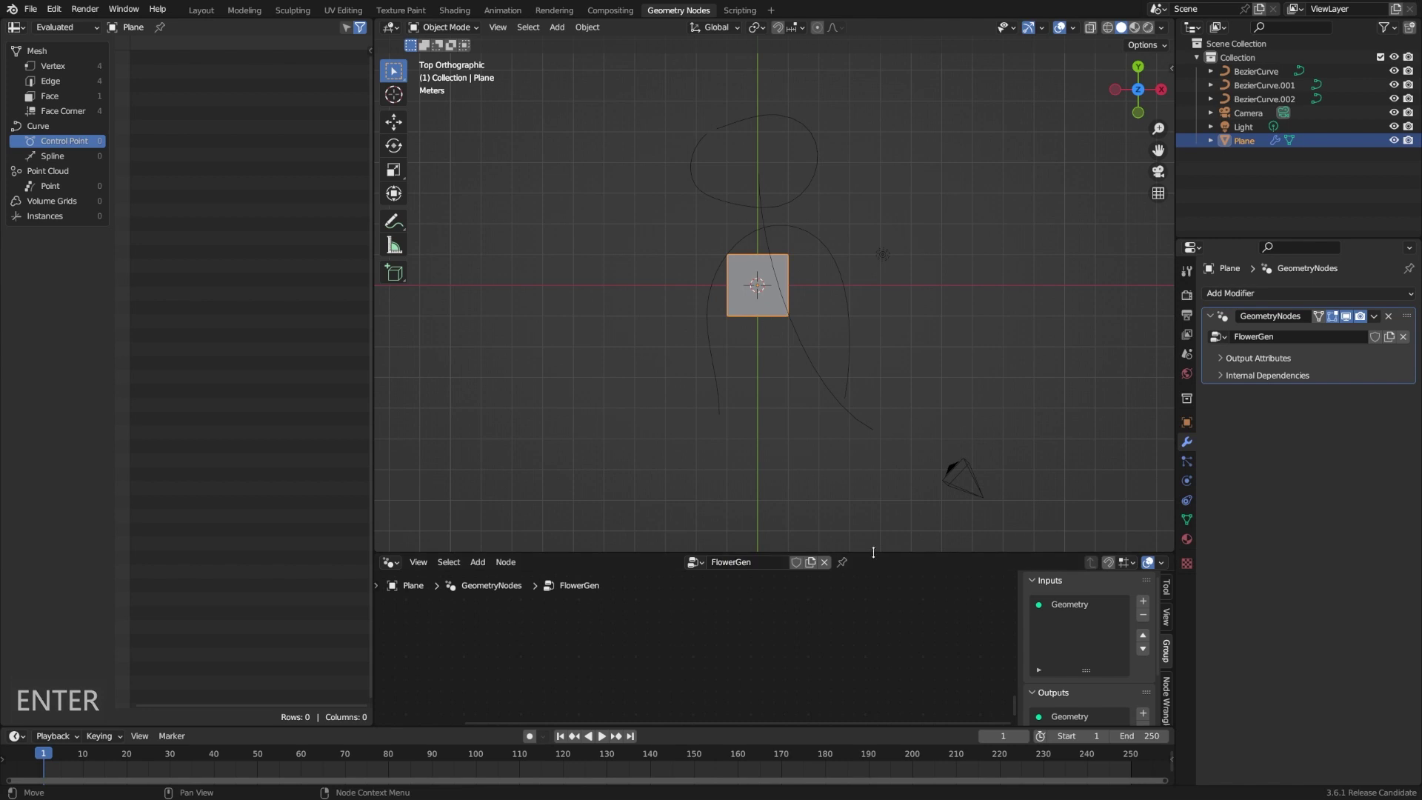
left_click_drag(874, 551, 874, 402)
- Rename the three Bezier curves FlowerCurve, LeafCurve and StemCurve, in that order
double_click(1255, 71)
type("FlowerCurve")
key("Return")
double_click(1255, 71)
type("LeafCurve")
key("Return")
double_click(1257, 75)
type("StemCurve")
key("Return")
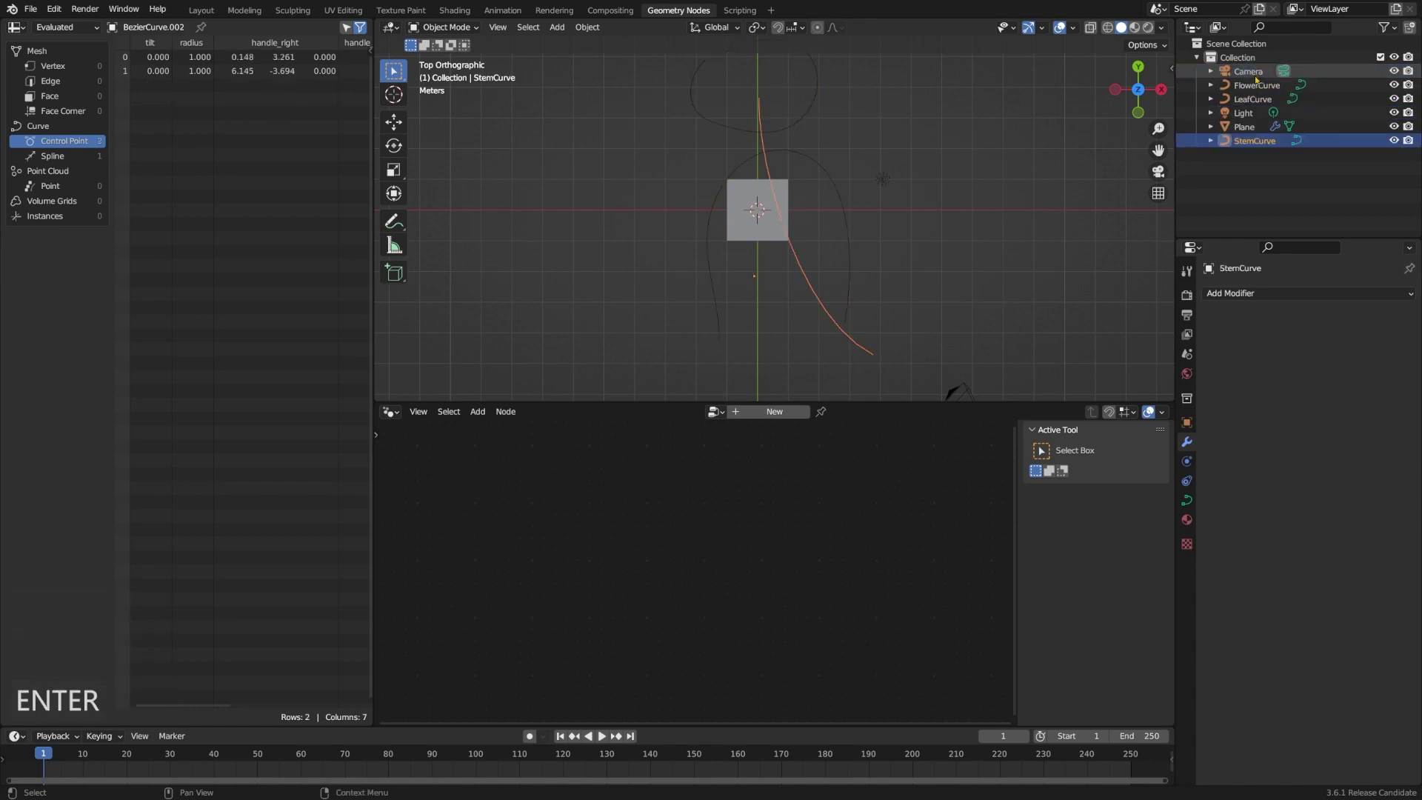
- Bring FlowerCurve, LeafCurve and StemCurve into the plane's FlowerGen node tree as Object Info nodes set to Relative, stacked in a column
key("ctrl+z")
left_click_drag(1255, 87, 572, 656)
left_click_drag(1254, 141, 677, 652)
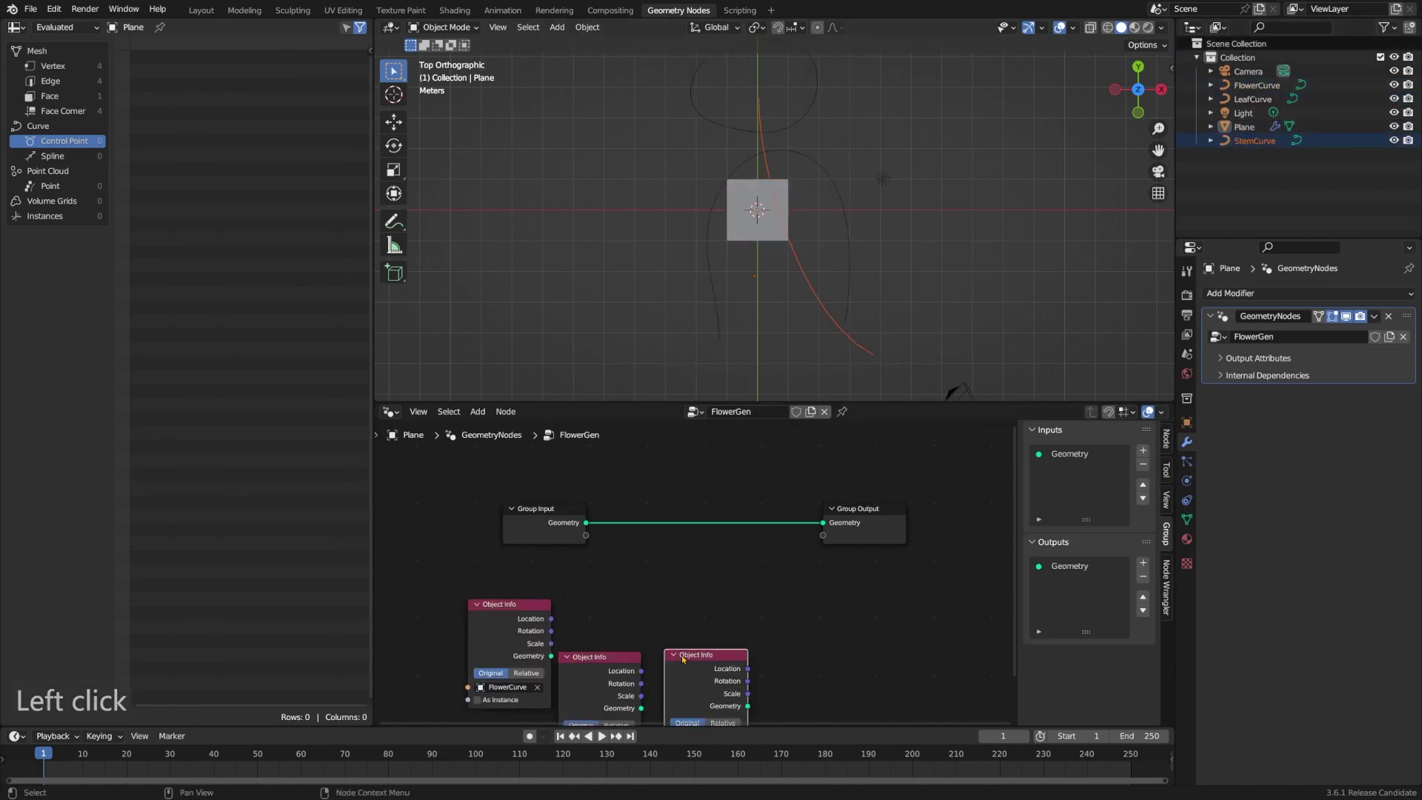
middle_click_drag(488, 681, 493, 574)
left_click(621, 616)
left_click(728, 615)
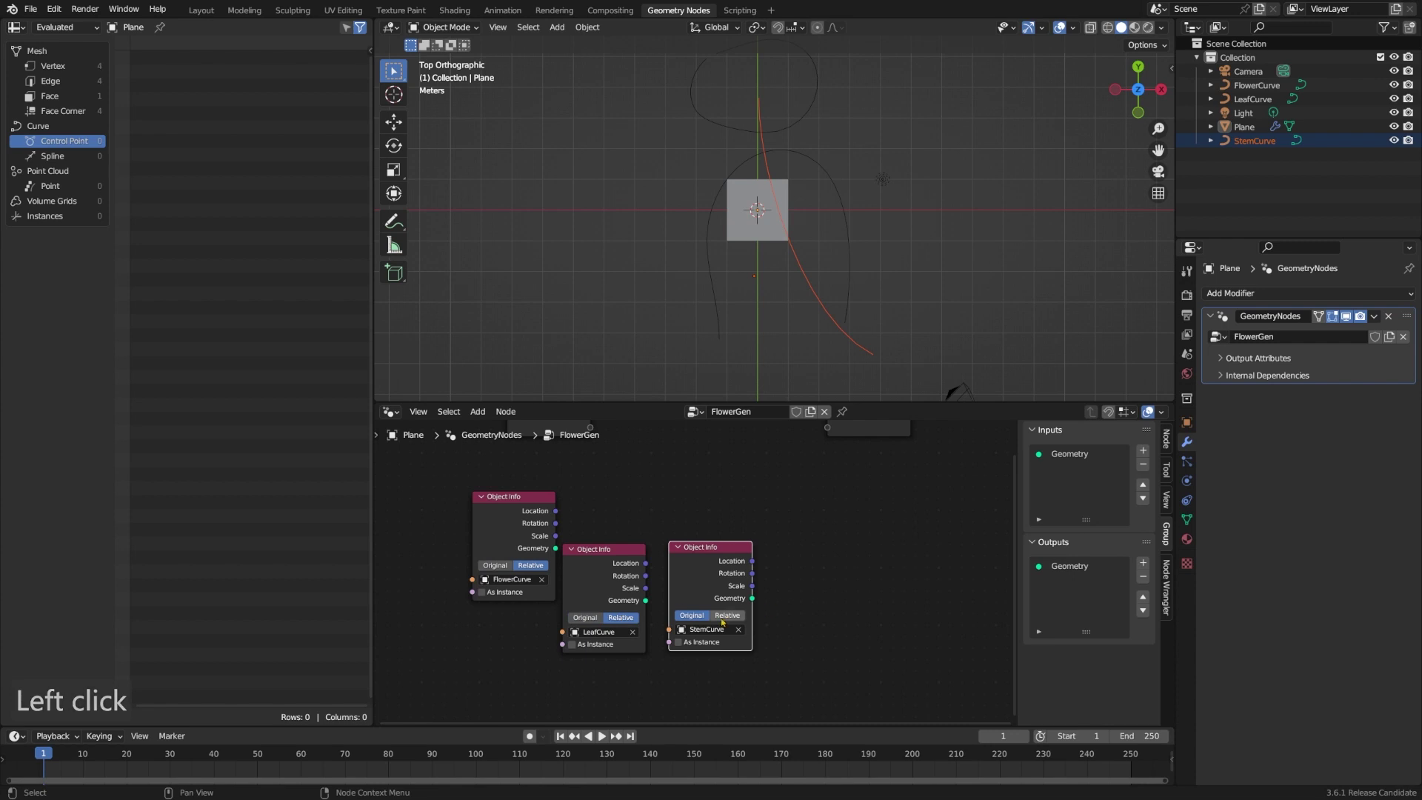
left_click_drag(578, 559, 475, 638)
middle_click_drag(578, 637, 577, 603)
left_click_drag(696, 522, 498, 711)
- Add a Resample Curve node fed by the geometry of the FlowerCurve Object Info node
middle_click_drag(624, 478, 620, 548)
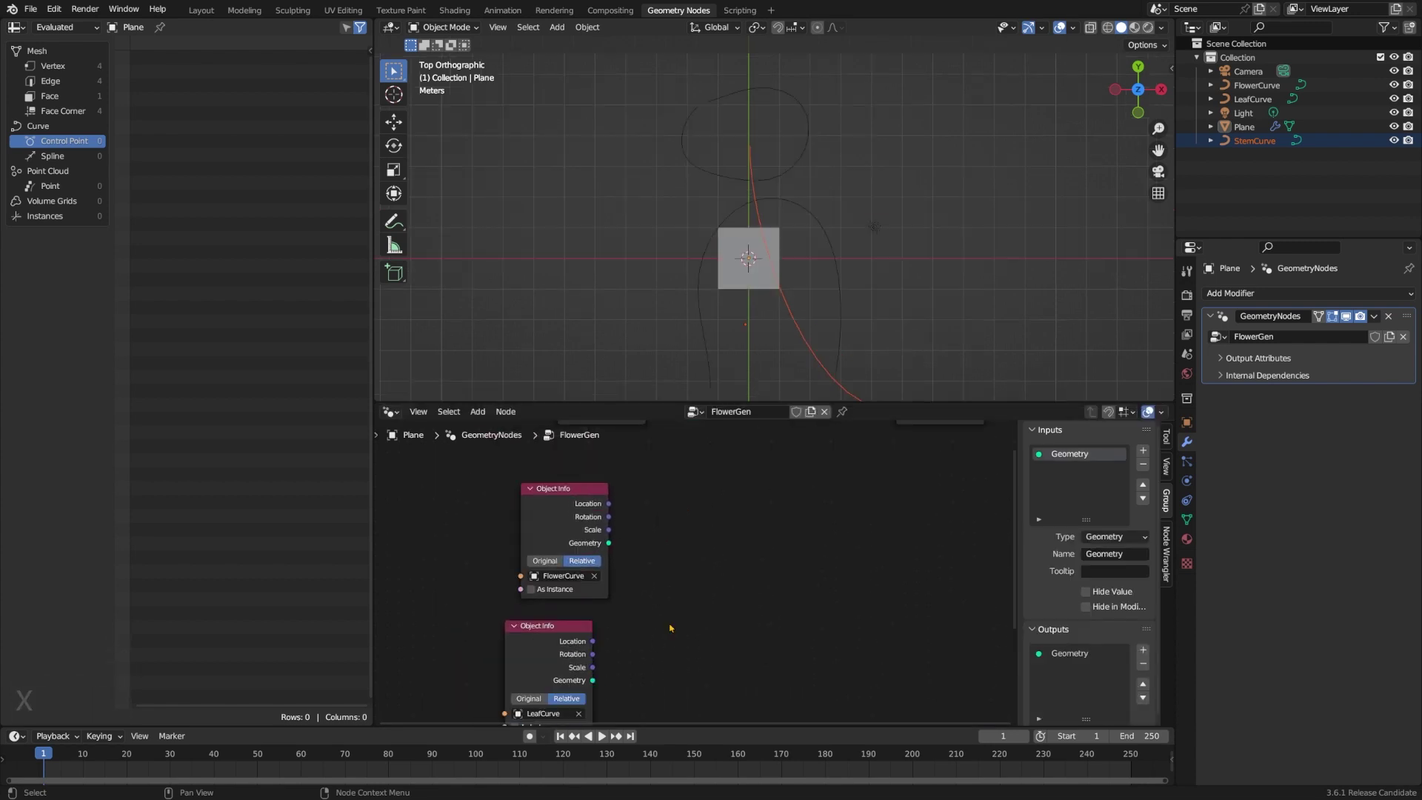
scroll(678, 622, "up", 2)
left_click_drag(630, 551, 767, 543)
type("resa")
key("Return")
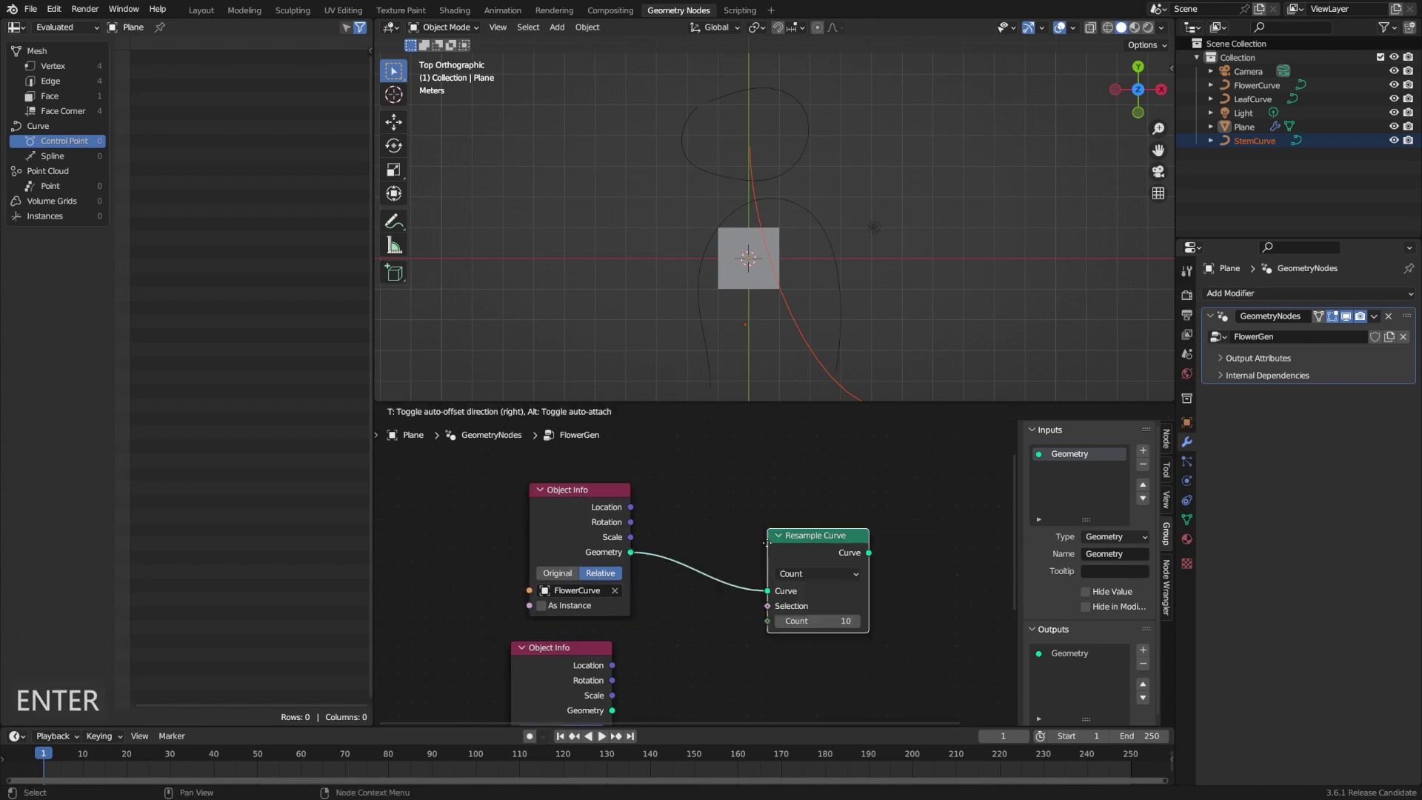
left_click(668, 503)
- Expose Resample Curve's Count through a new Group Input node and rename that input Petal Count
left_click_drag(667, 576, 371, 561)
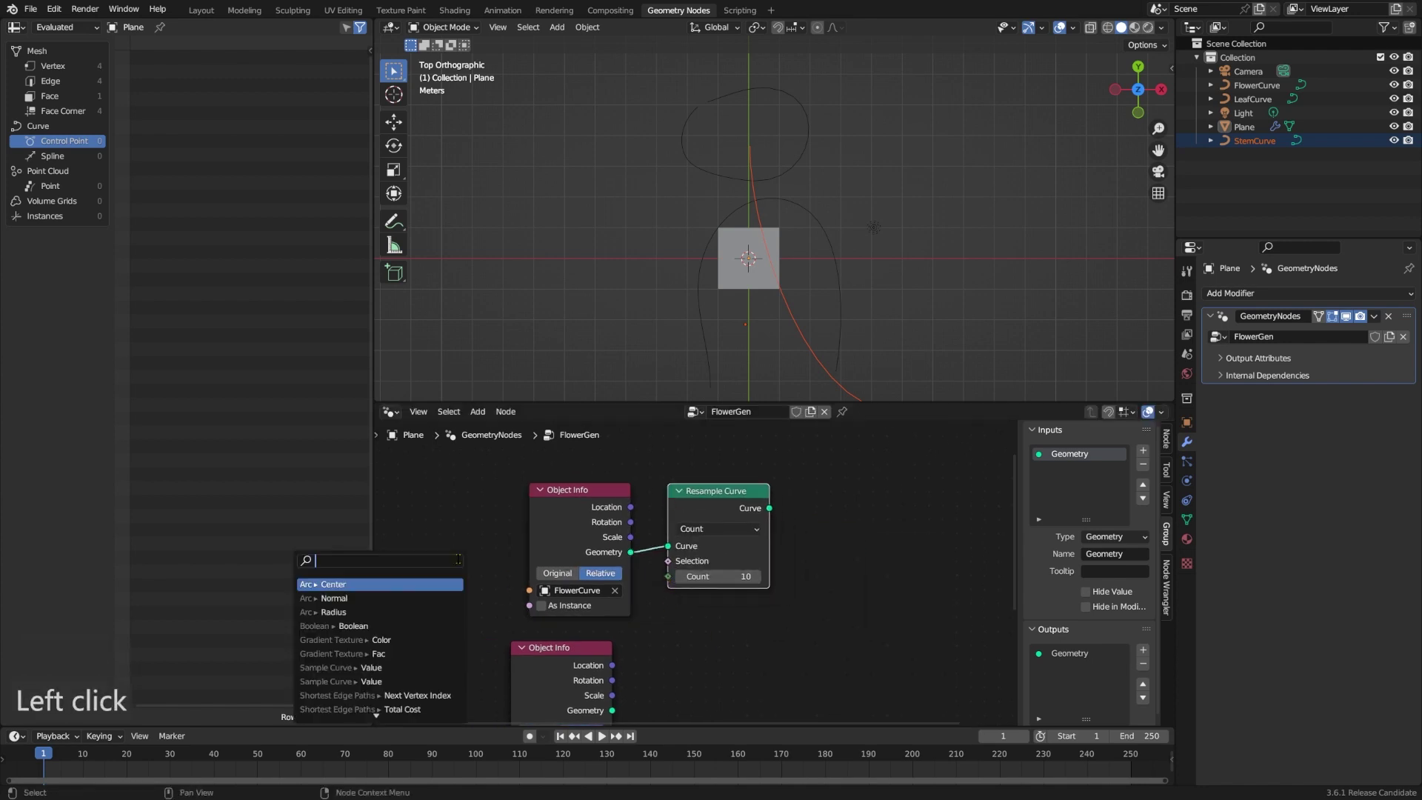
type("group in")
key("Return")
left_click(482, 551)
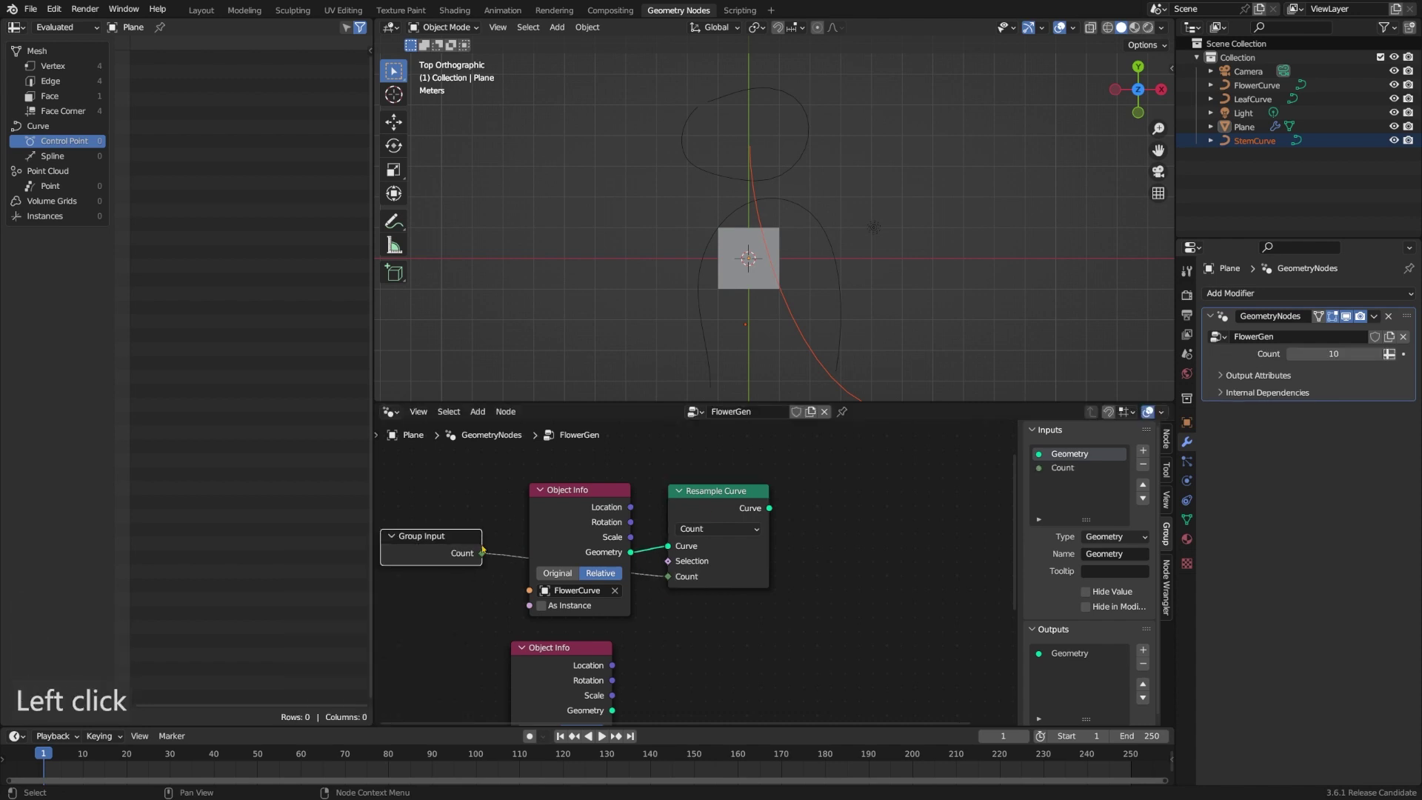
left_click(1077, 468)
left_click(1115, 571)
type("Petal Count")
key("Return")
- Preview the Resample Curve output with a Viewer node and set Petal Count to 7 in the modifier
left_click(723, 503)
left_click(723, 503, "ctrl+shift")
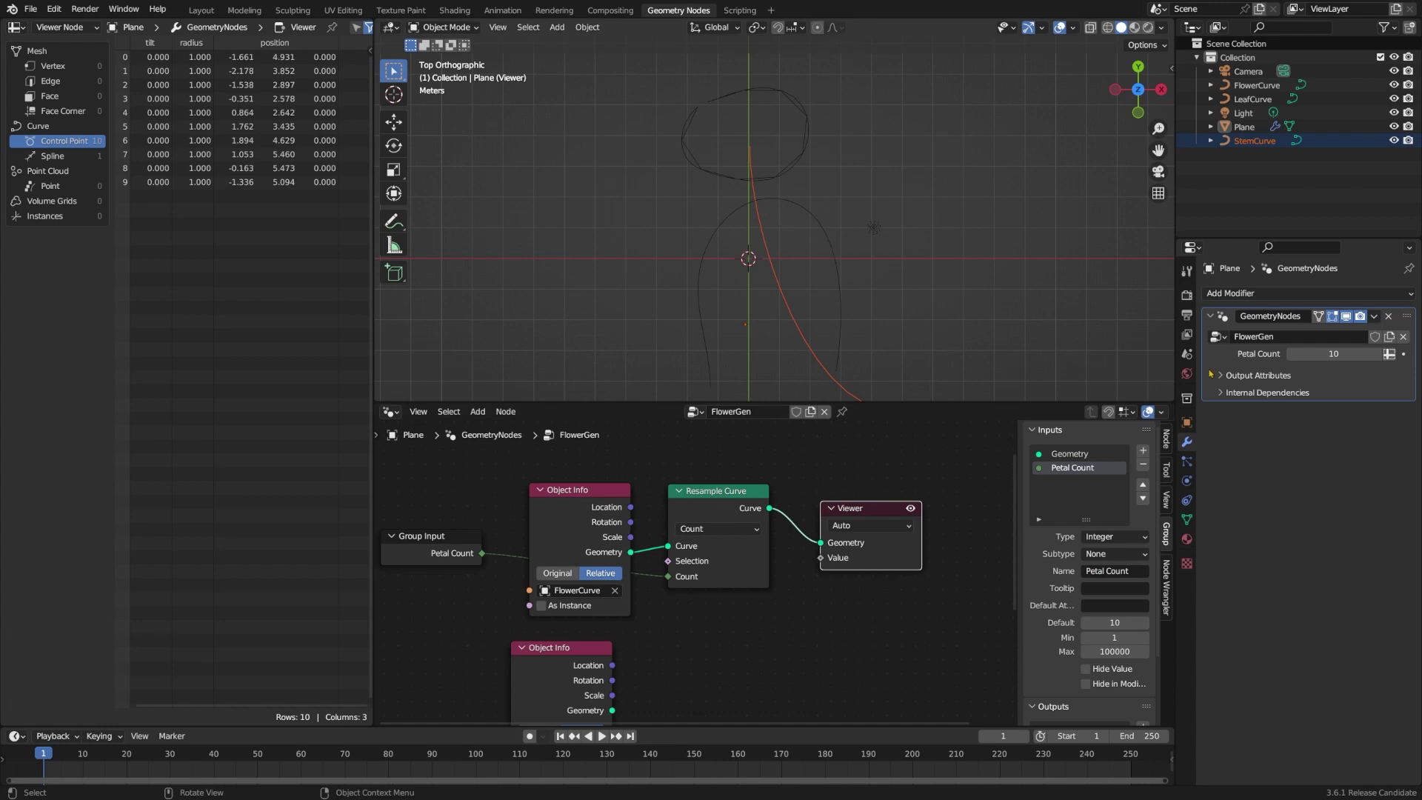
left_click_drag(1333, 354, 1305, 354)
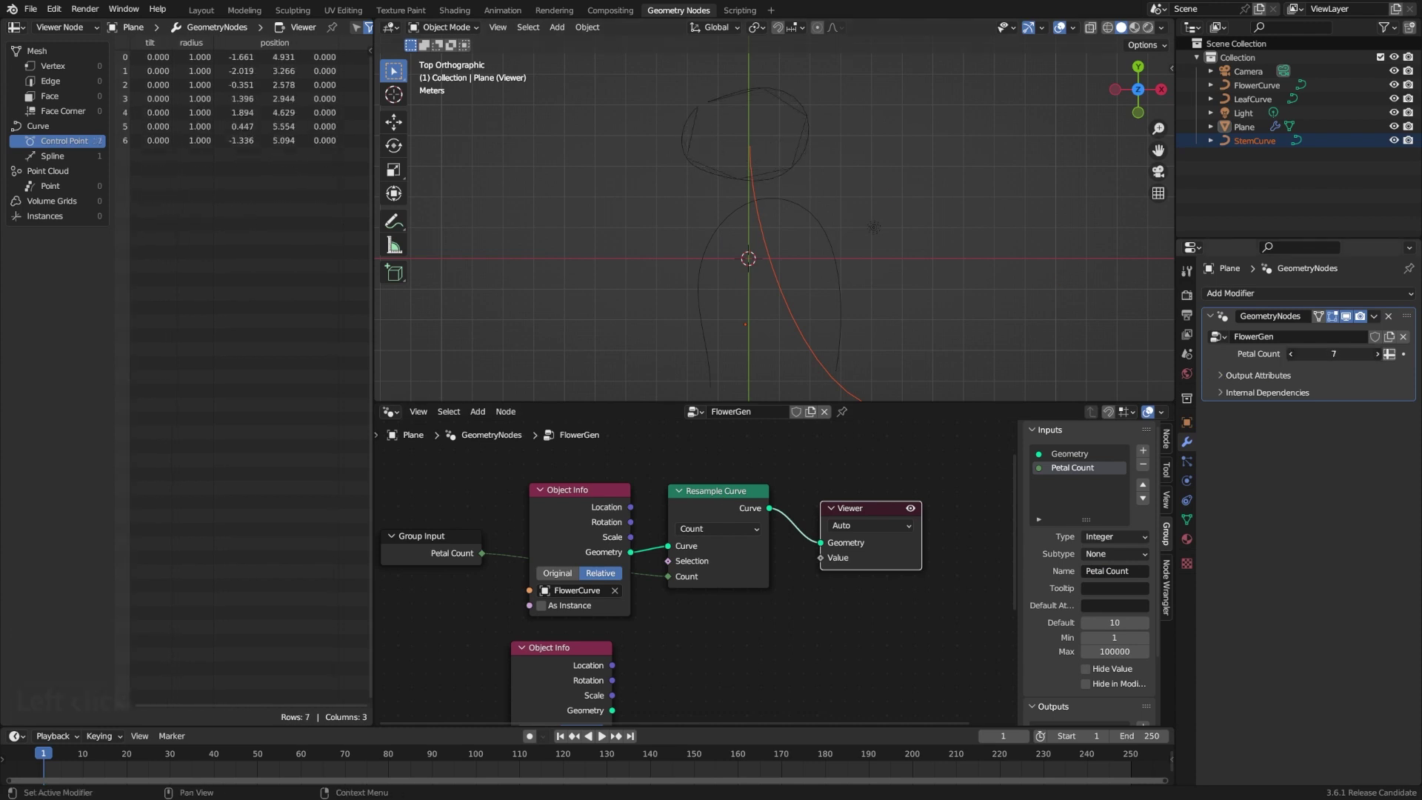
- Preview outputs of the FlowerCurve Object Info node and the Resample Curve node through the Viewer
middle_click_drag(1020, 639, 895, 639)
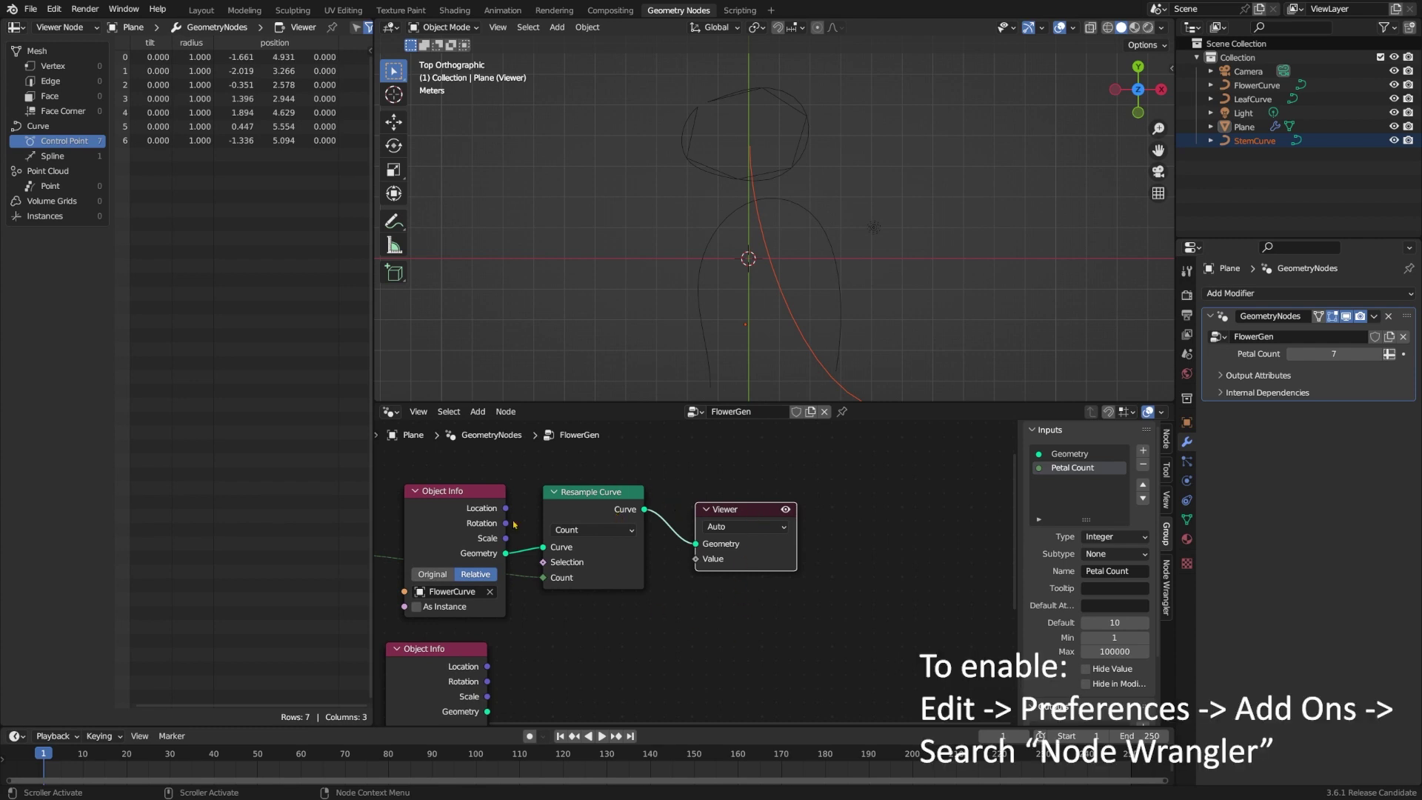
mouse_move(468, 517)
left_click(468, 517, "ctrl+shift")
left_click(462, 501, "ctrl+shift")
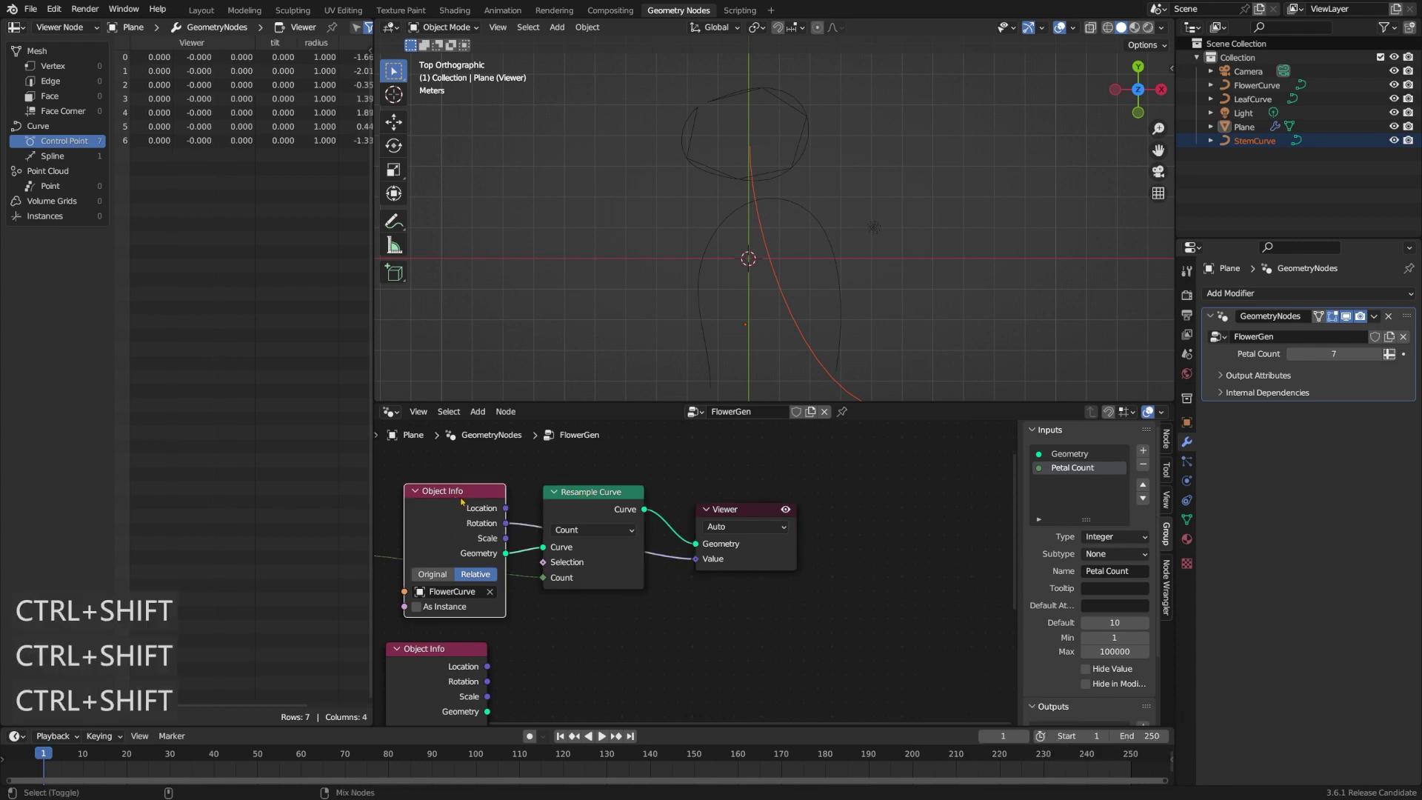
left_click(597, 497, "ctrl+shift")
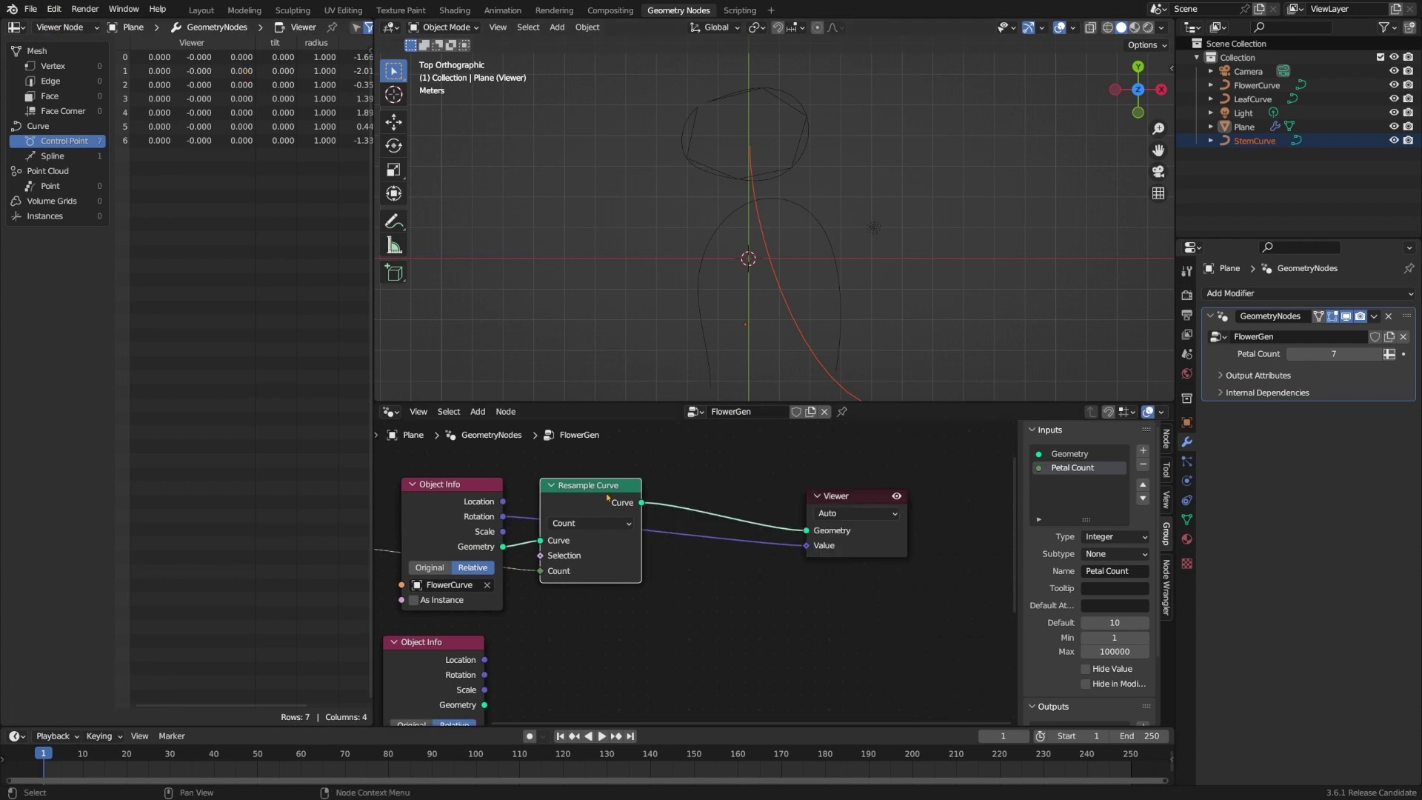
- Add an Instance on Points node after Resample Curve and preview its instances in the Viewer
left_click_drag(641, 503, 696, 483)
type("instance on")
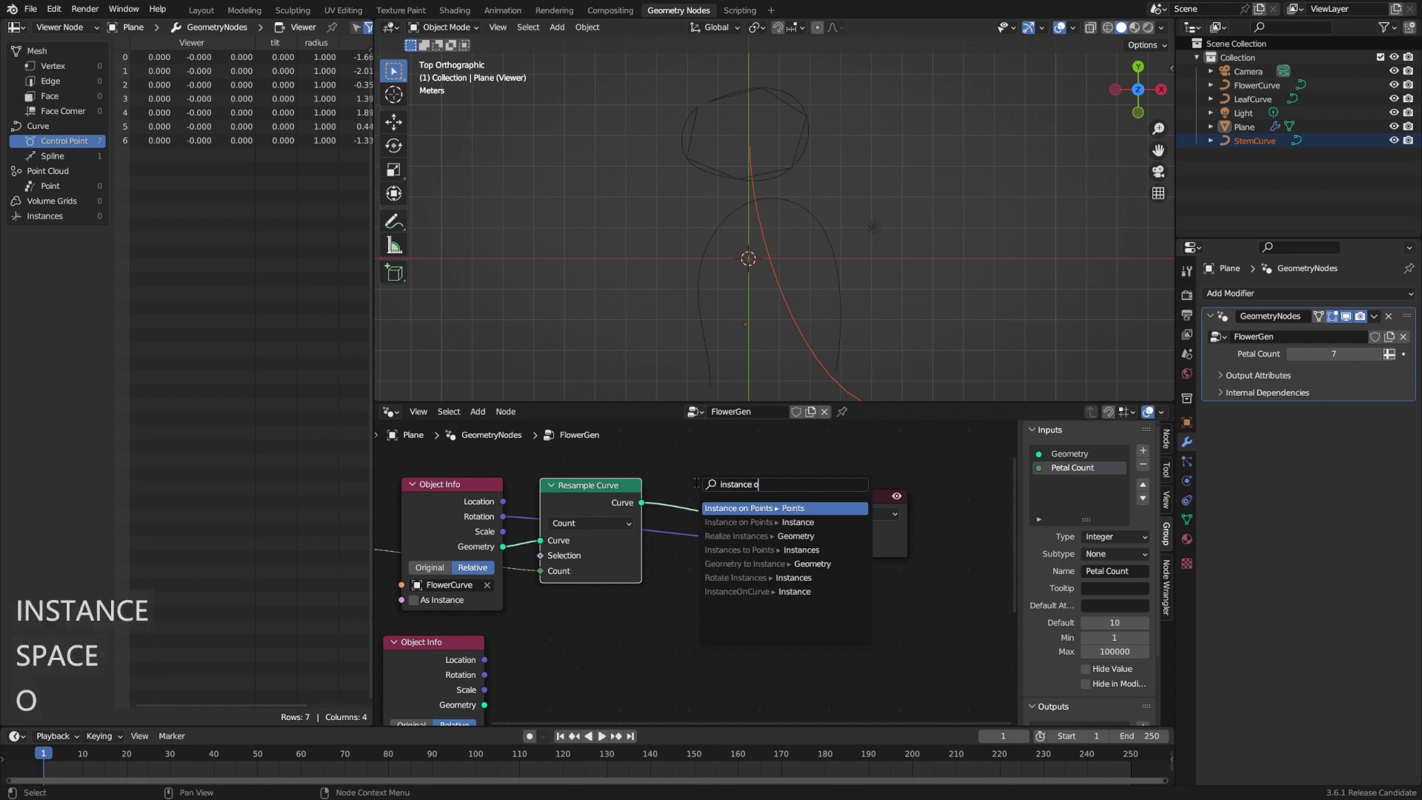
key("Return")
left_click(686, 508)
left_click(687, 554, "ctrl+shift")
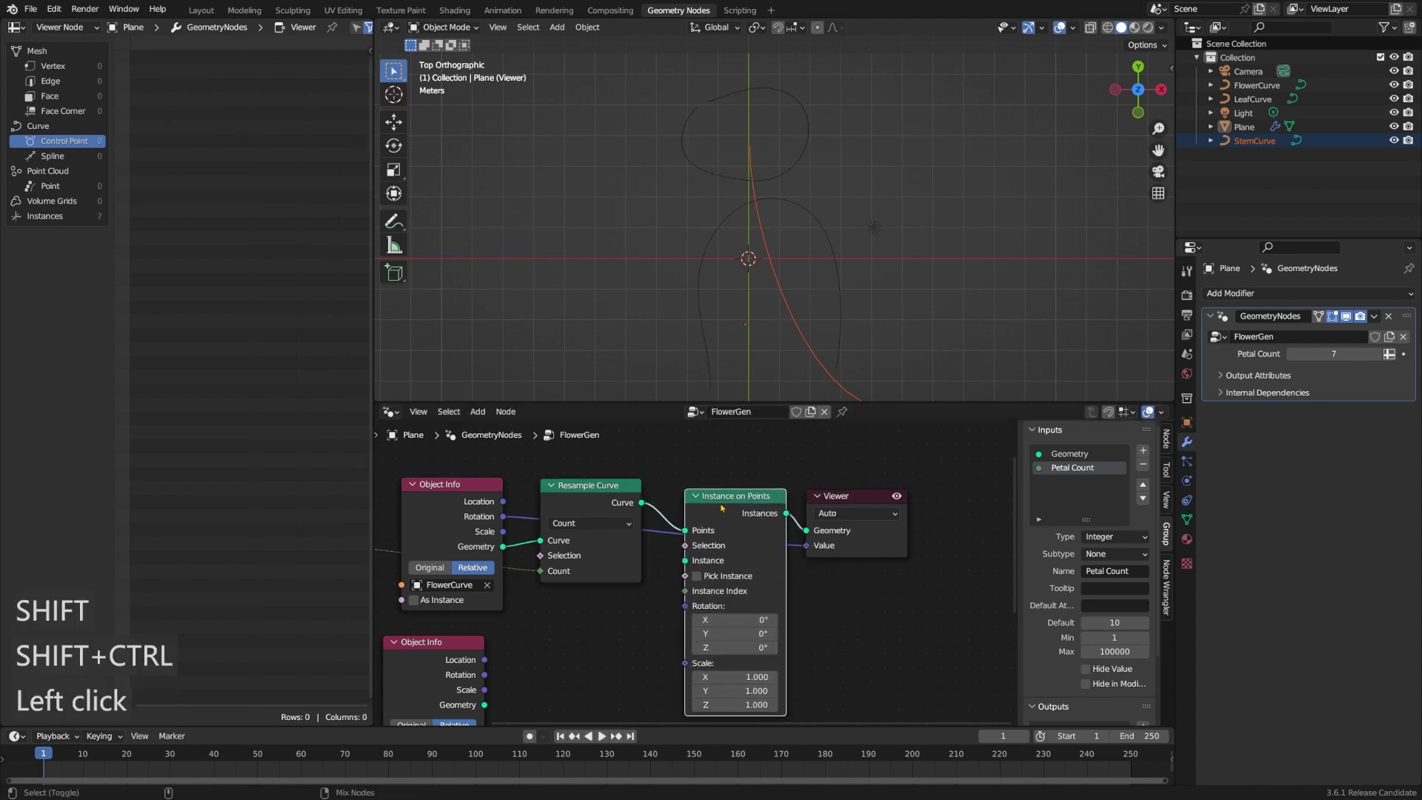
- Add a Bezier Segment node as the Instance input of Instance on Points
left_click_drag(685, 561, 662, 578)
type("bez")
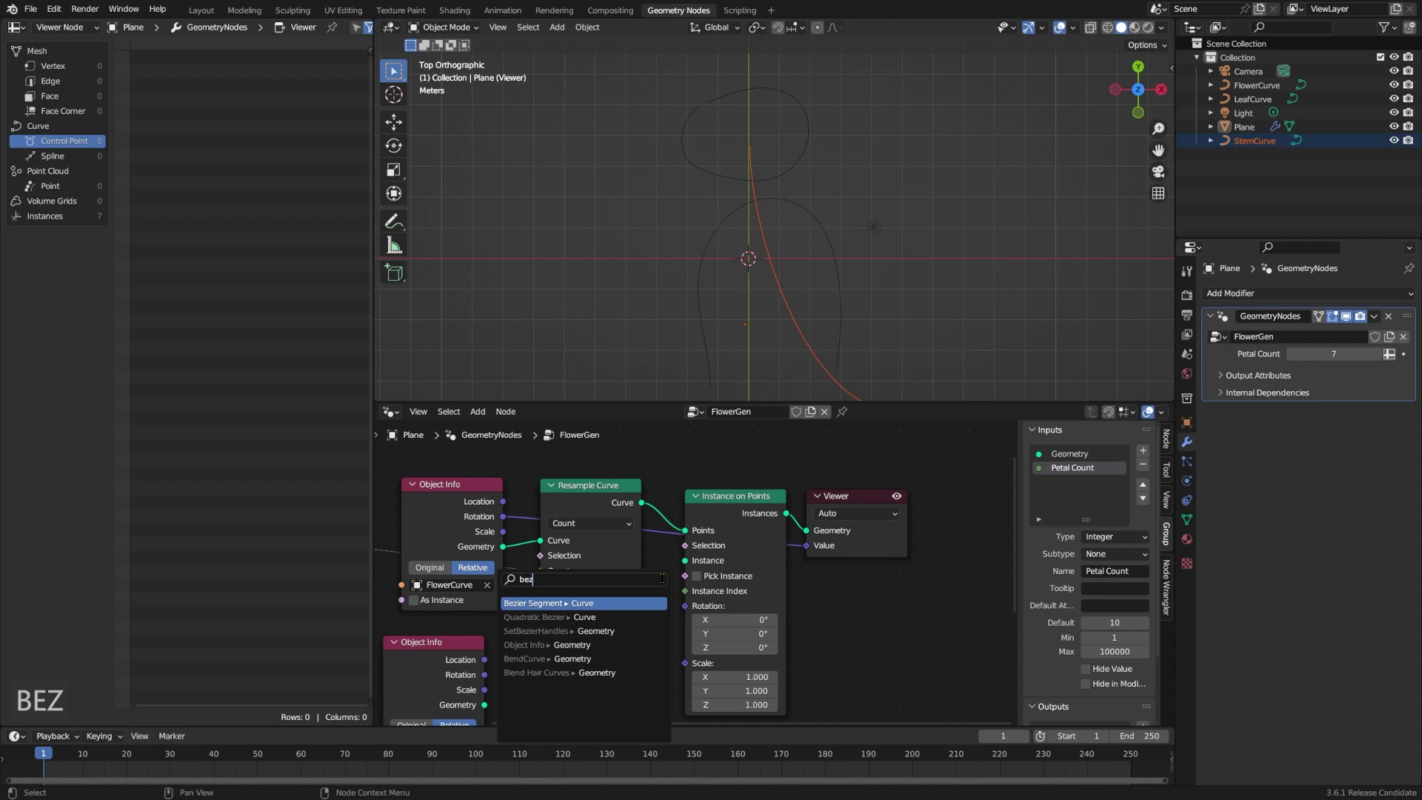
key("Return")
left_click(637, 631)
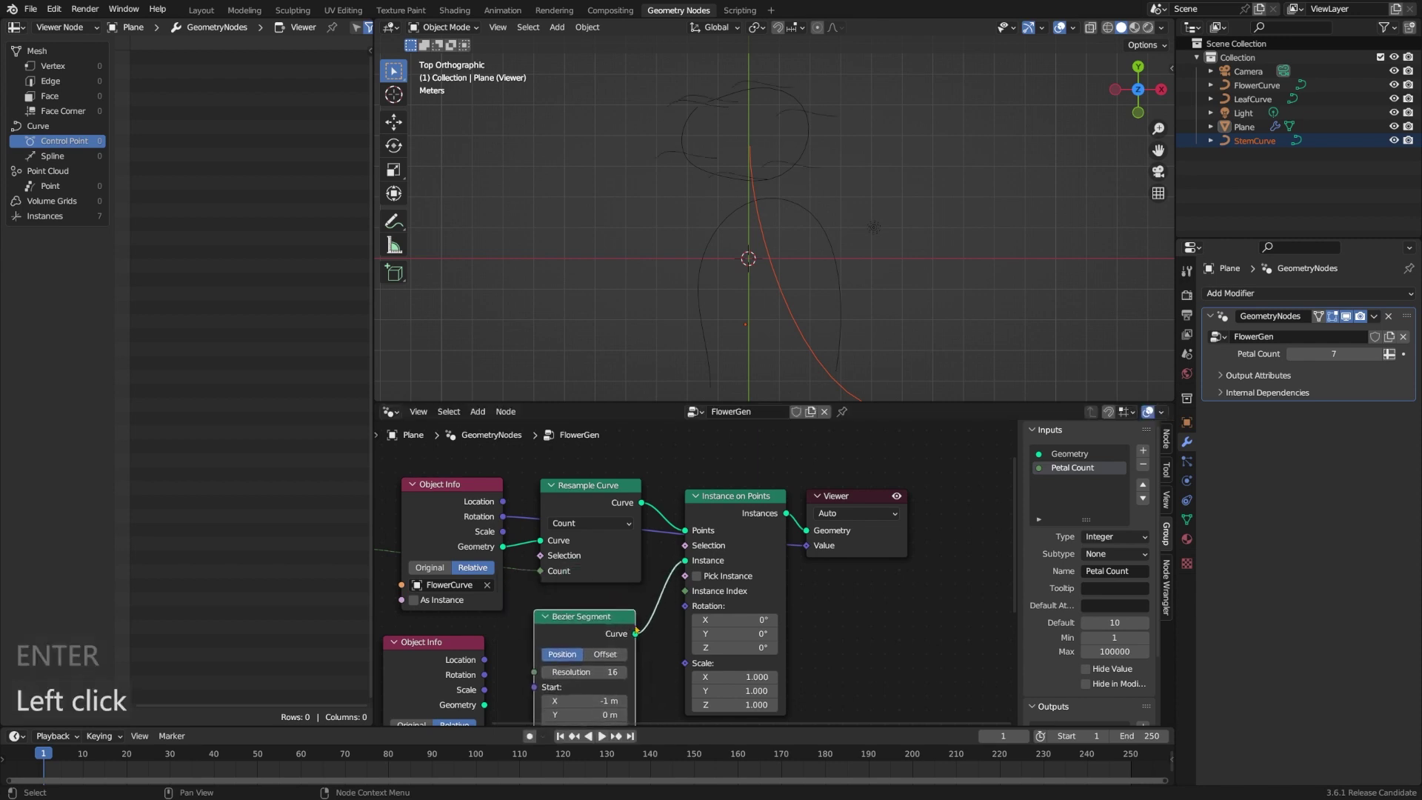
- Set the Bezier Segment's Start X and Start Handle X to 0 m
middle_click_drag(726, 536, 683, 532)
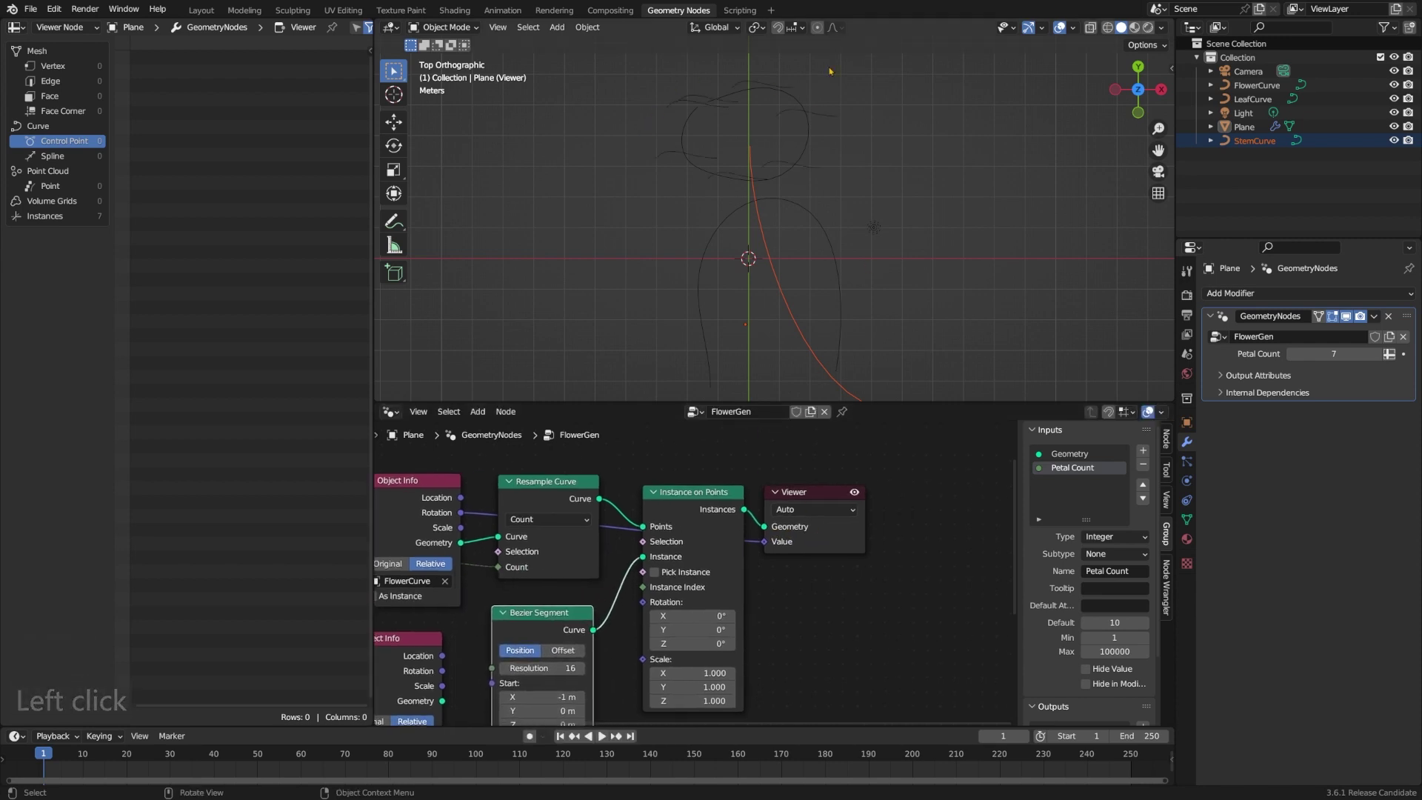
middle_click_drag(737, 411, 744, 286)
scroll(645, 488, "down", 2, "shift")
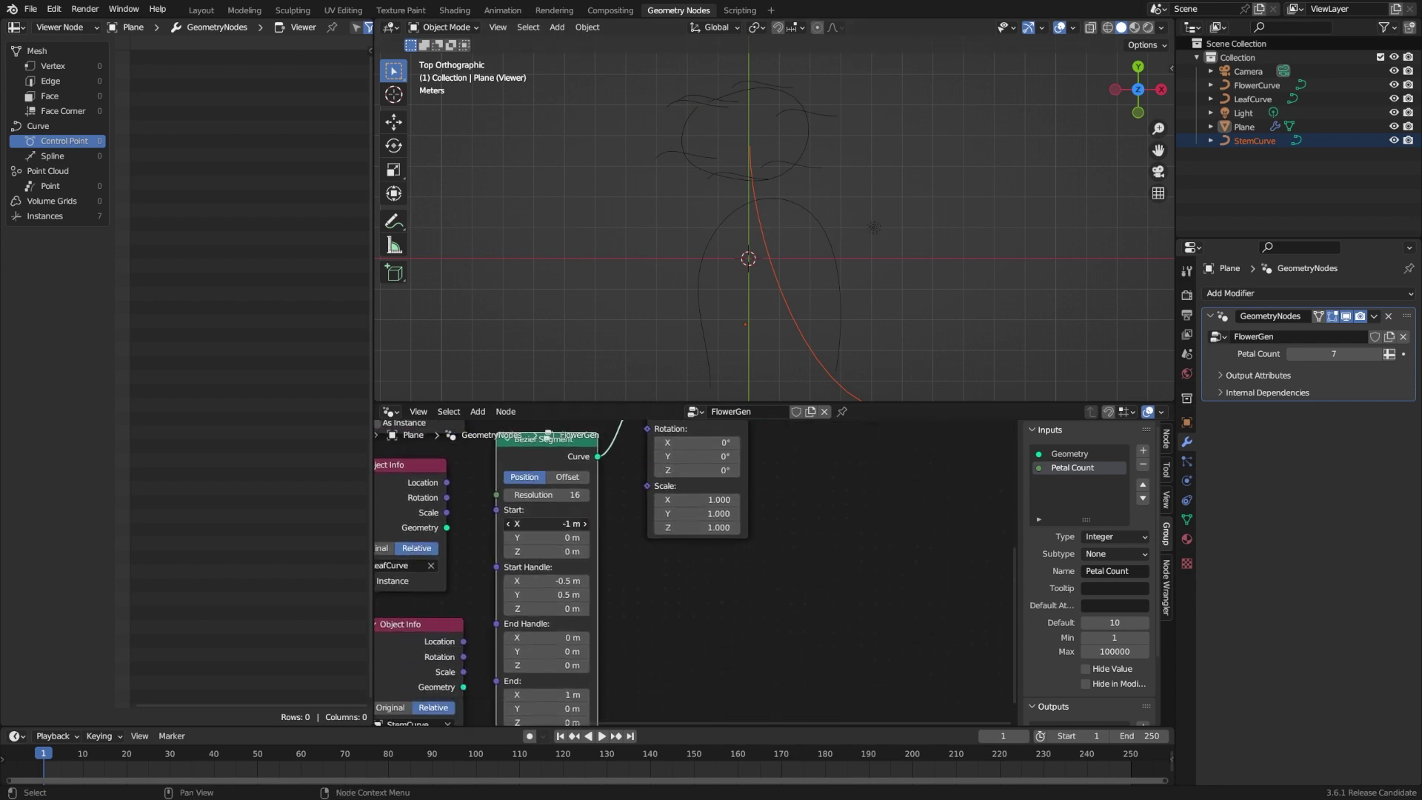
type("0")
key("Tab")
key("Tab")
key("Tab")
type("0")
key("Tab")
key("Tab")
key("Escape")
- Set the Bezier Segment's Start Handle Y and End X to 0 m
left_click(566, 594)
type("0")
key("Tab")
key("Tab")
key("Tab")
key("Tab")
key("Tab")
type("0")
key("Return")
- Insert a Realize Instances node between Instance on Points and the Viewer, and move the Viewer farther along the chain
middle_click_drag(567, 595, 496, 715)
middle_click_drag(764, 495, 723, 560)
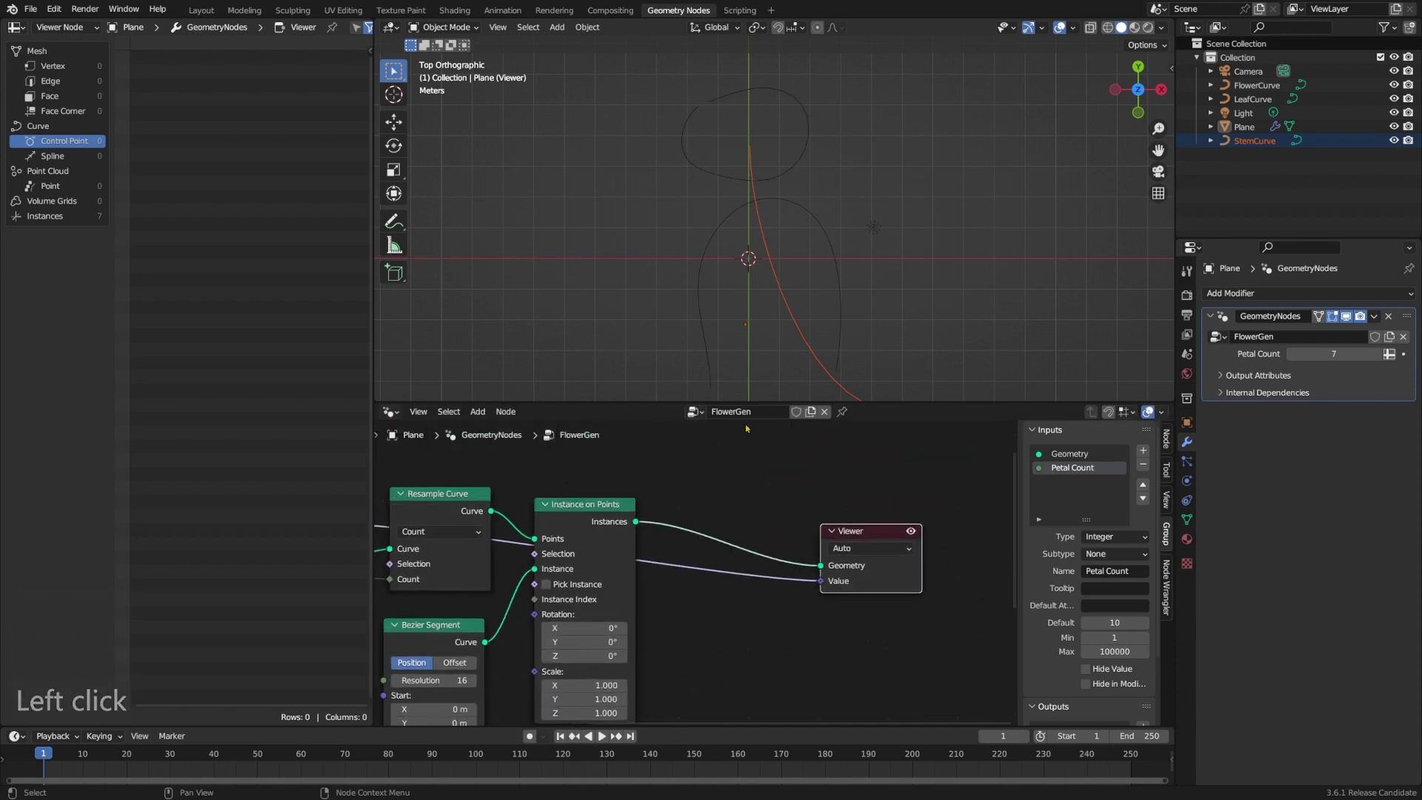
left_click(611, 511)
key("shift+a")
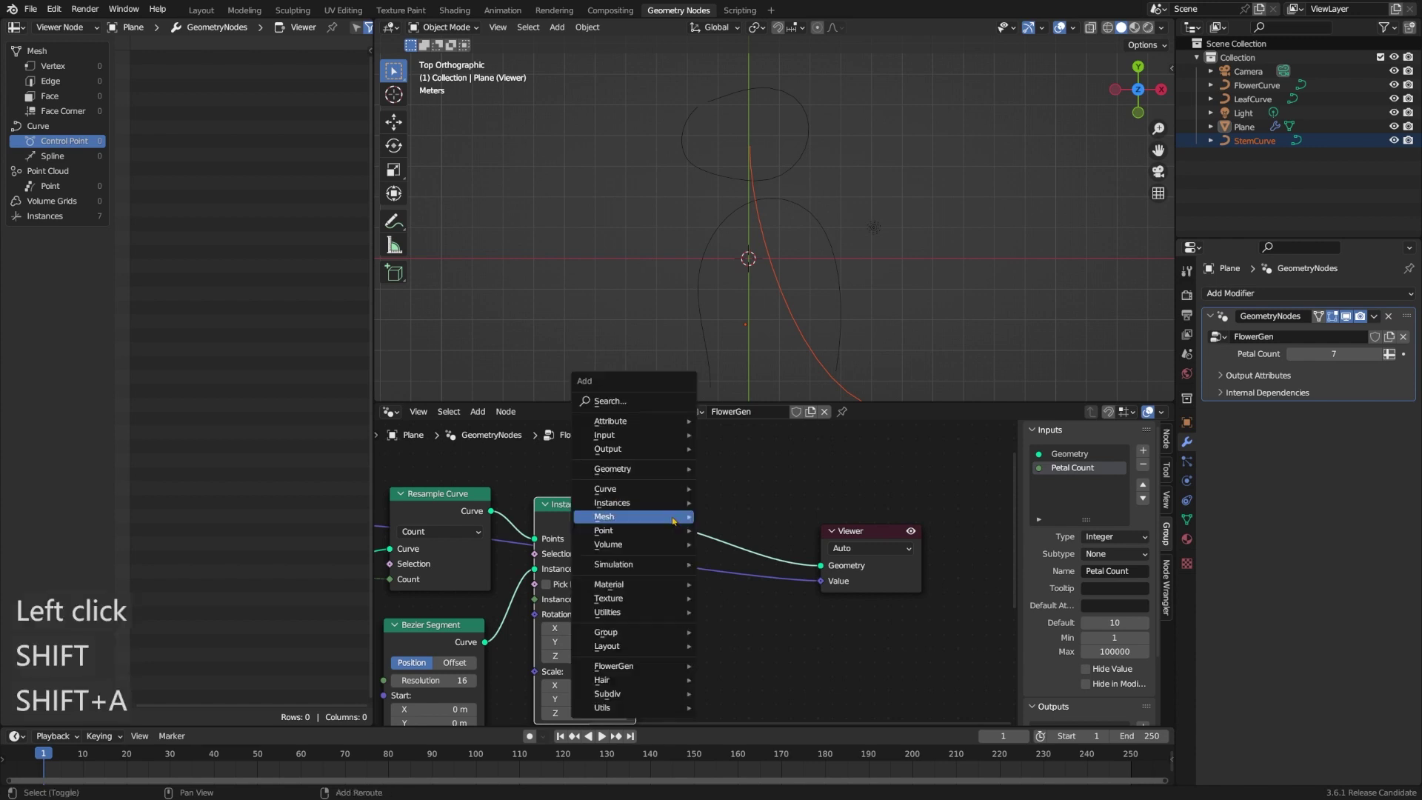
type("sresa")
key("BackSpace")
key("BackSpace")
key("BackSpace")
key("BackSpace")
key("BackSpace")
type("reali")
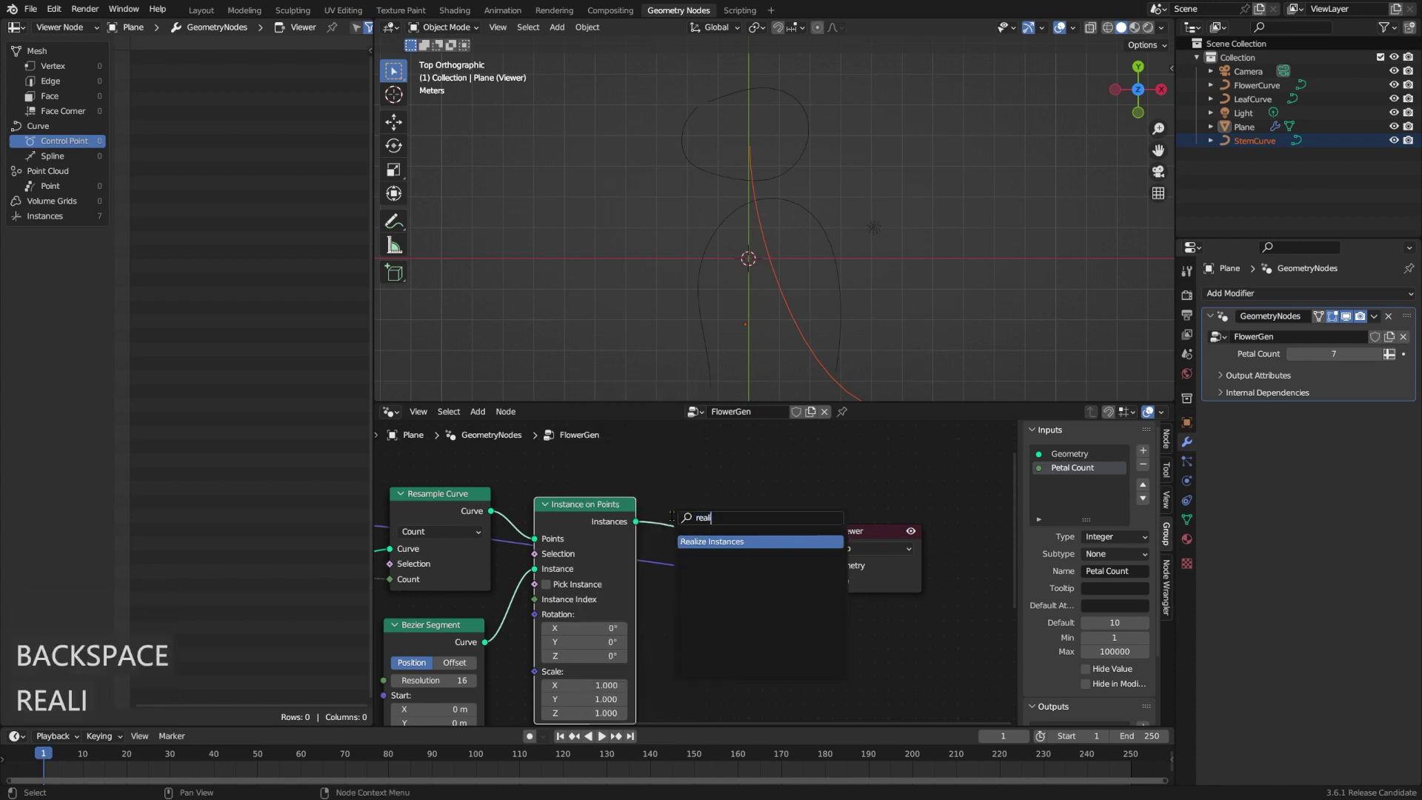
key("Return")
left_click(726, 502)
middle_click_drag(829, 545, 797, 542)
left_click_drag(857, 531, 940, 520)
middle_click_drag(940, 519, 859, 513)
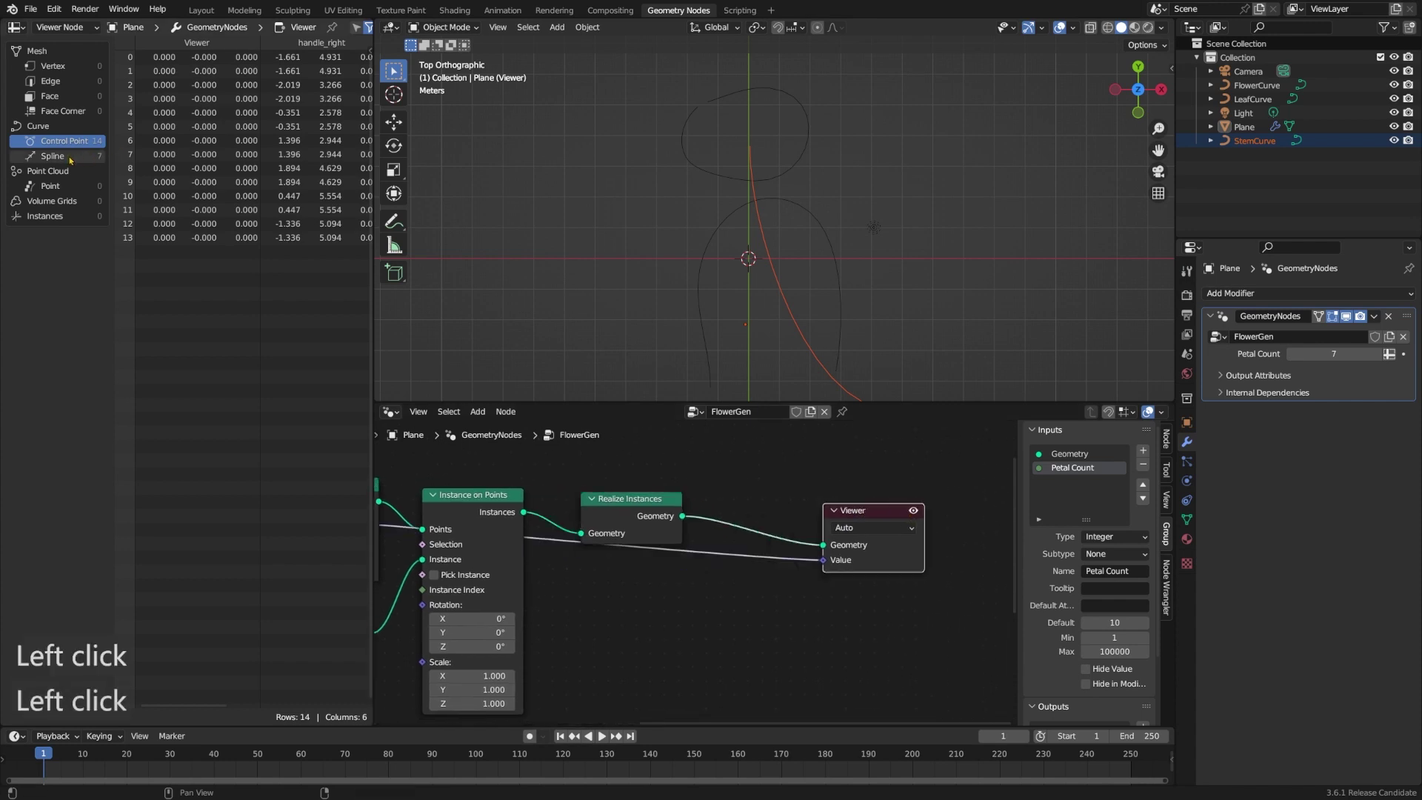
- Examine the spline and control point data of the realized curves in the spreadsheet
left_click(70, 158)
left_click(67, 141)
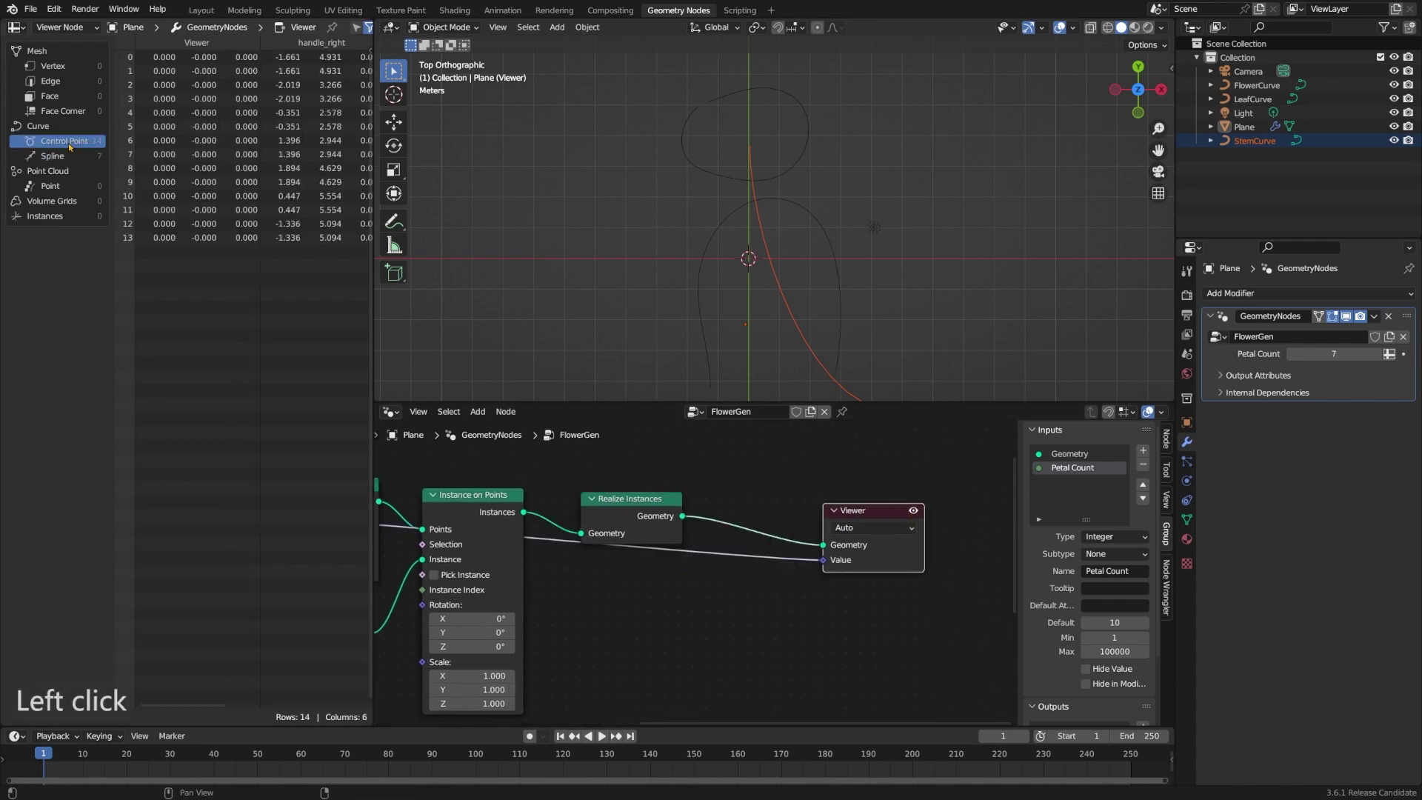
scroll(252, 163, "right", 5, "ctrl")
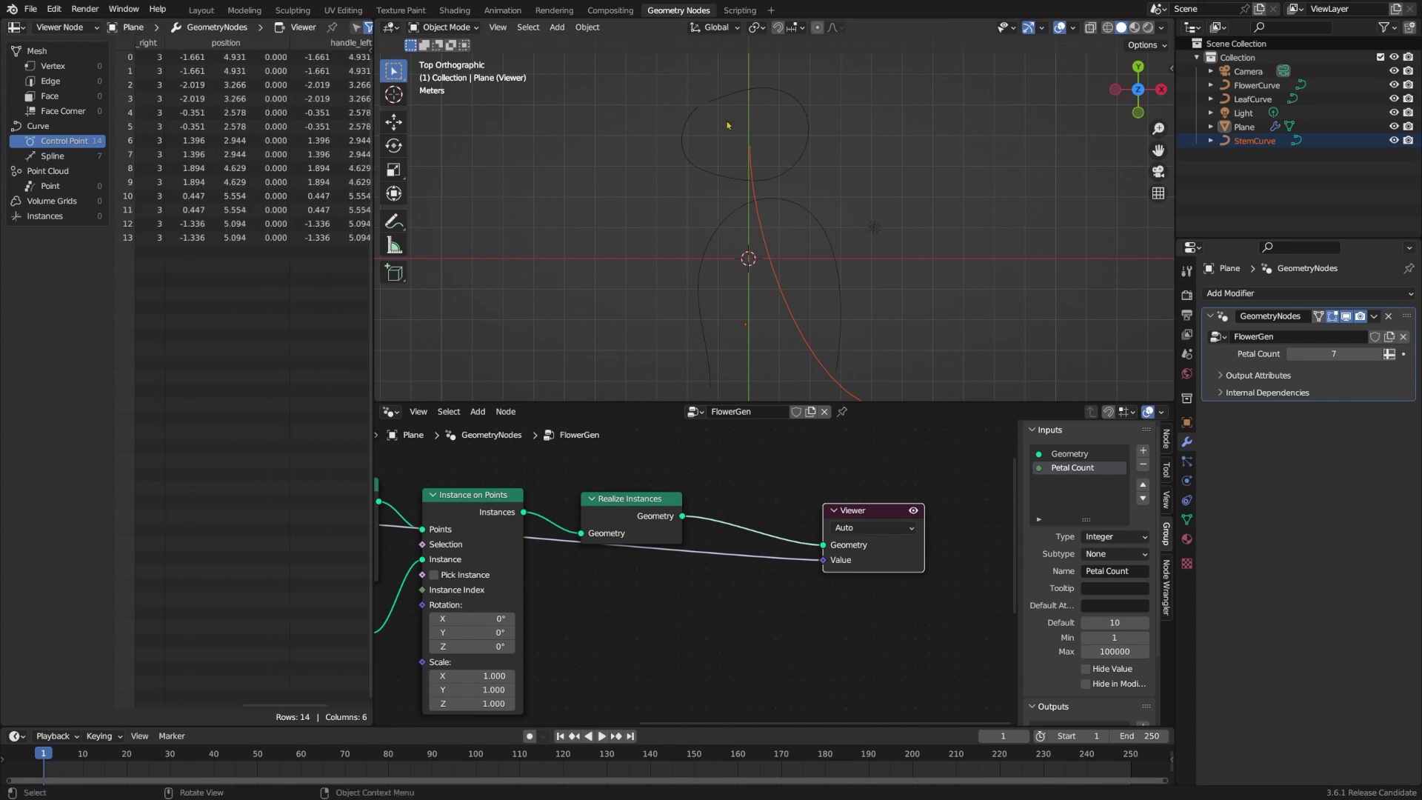
scroll(329, 176, "left", 5, "ctrl")
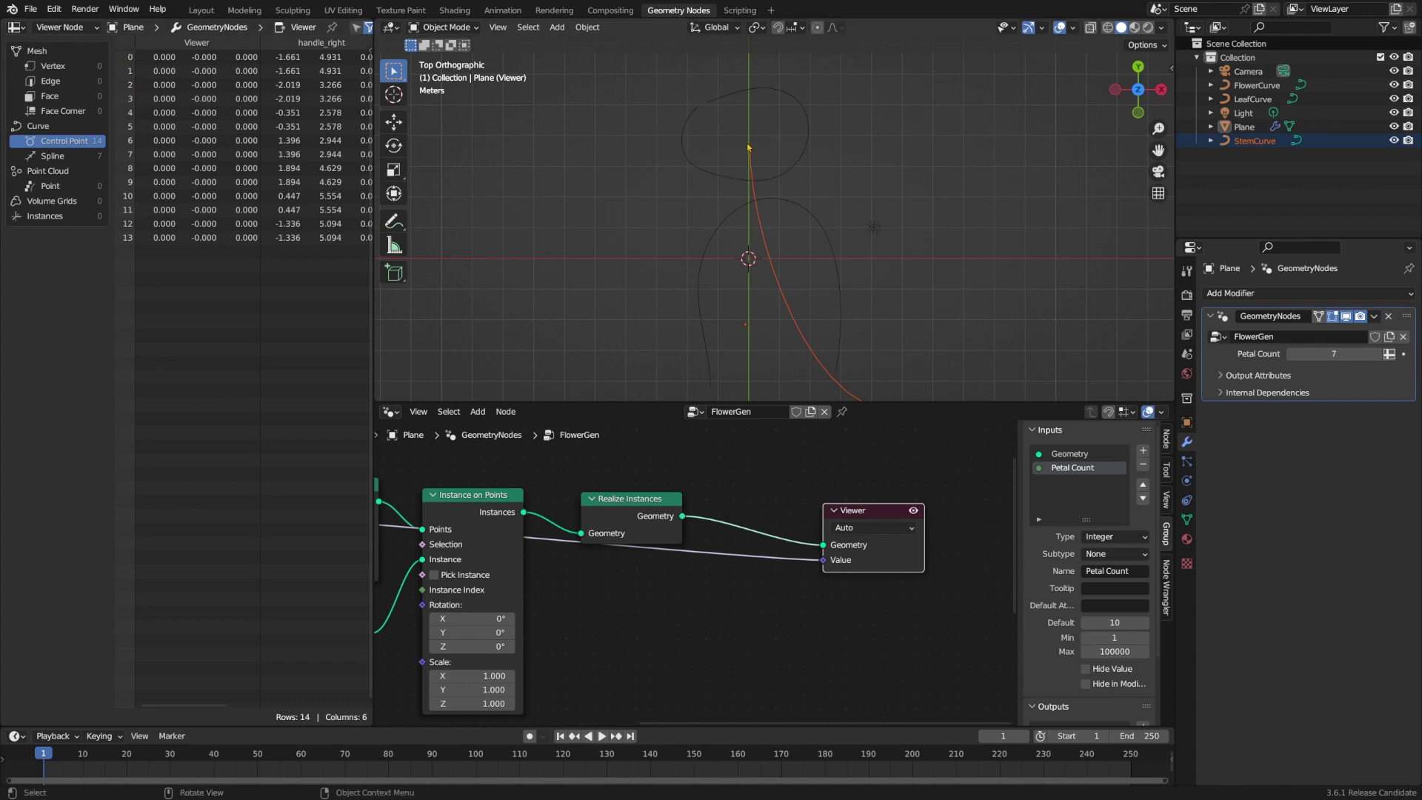
- Sketch annotation strokes from the stem's upper end out to the flower outline, forming petal shapes
left_click(394, 220)
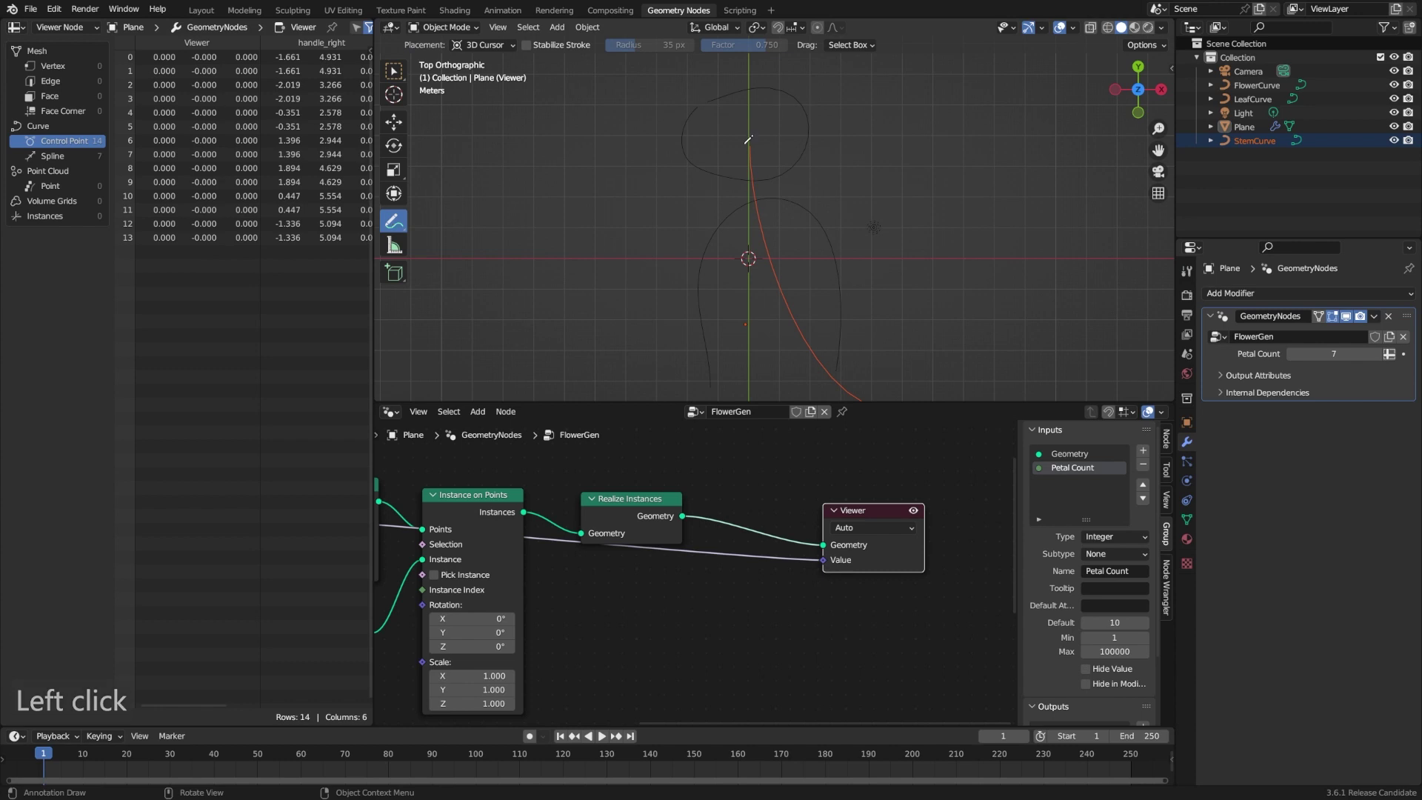
left_click_drag(748, 146, 674, 126)
mouse_move(747, 152)
left_mouse_down()
mouse_move(695, 181)
mouse_move(806, 131)
mouse_move(782, 86)
left_mouse_up()
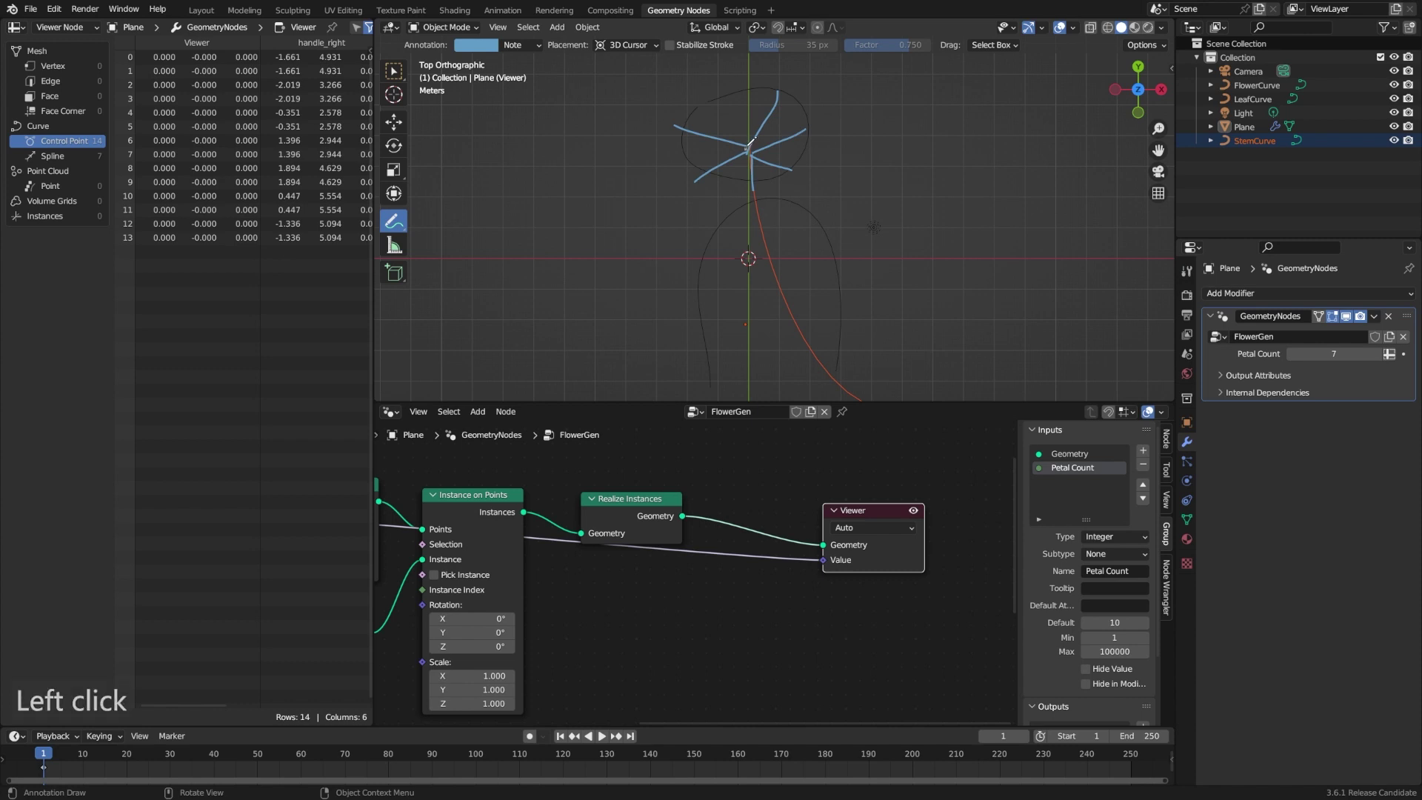
left_click_drag(815, 120, 754, 153)
mouse_move(753, 152)
left_mouse_down()
mouse_move(792, 174)
mouse_move(758, 146)
left_mouse_up()
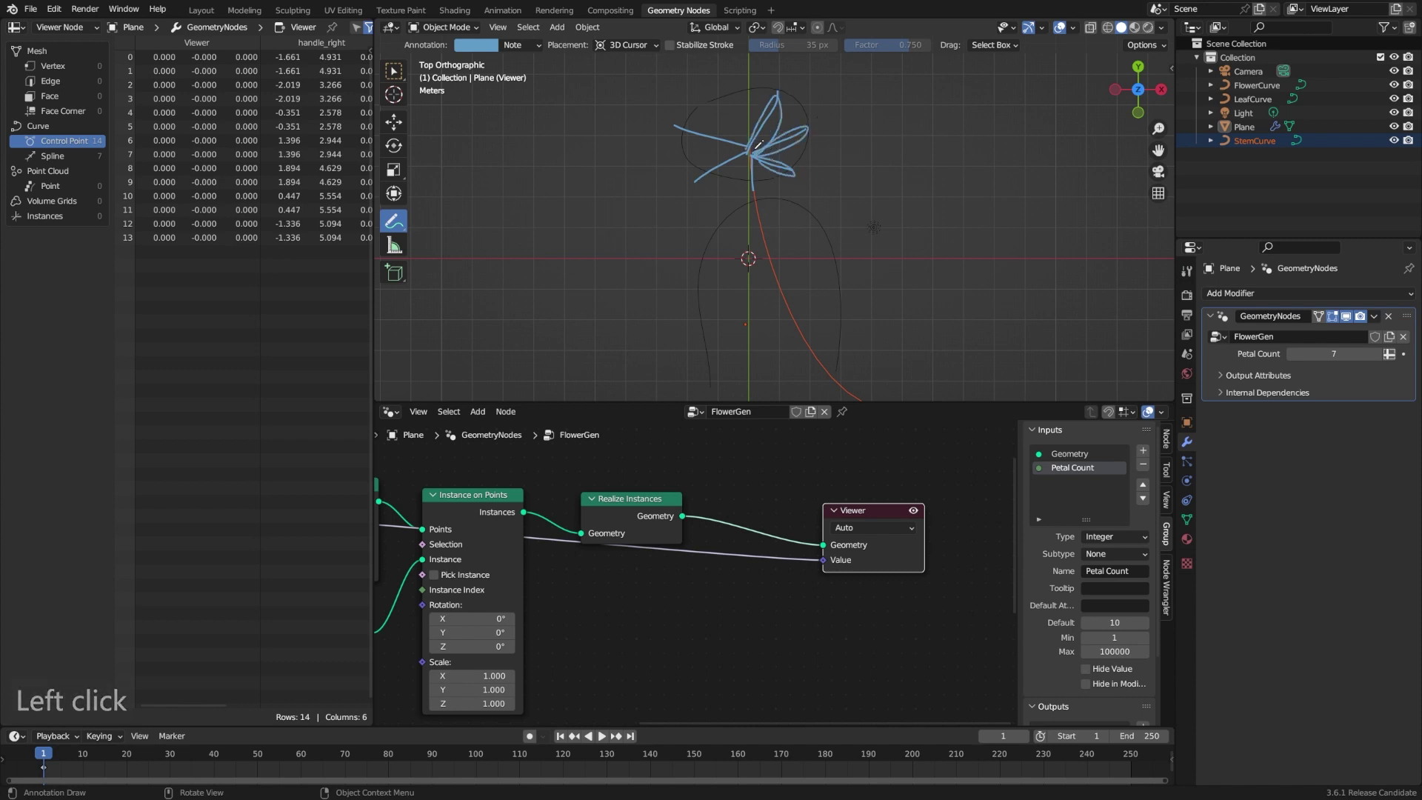
left_click_drag(682, 189, 768, 138)
- Undo the petal annotation strokes and switch back to the Select Box tool
left_click(395, 71)
key("ctrl+z")
key("ctrl+z")
key("ctrl+z")
key("ctrl+z")
key("ctrl+z")
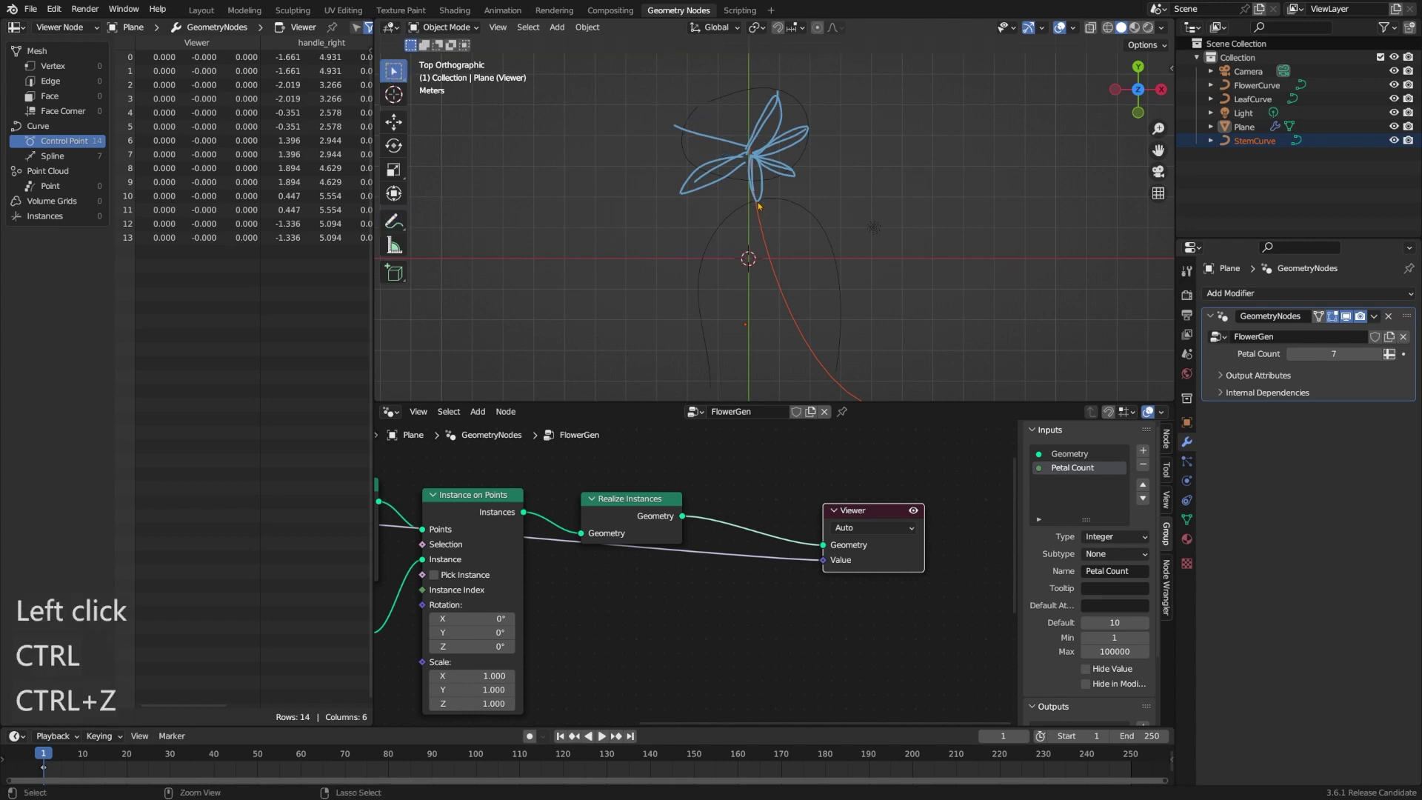
- Add a Set Position node after Realize Instances and preview its output in the Viewer
left_click_drag(655, 494, 736, 476)
type("Se pois")
key("Return")
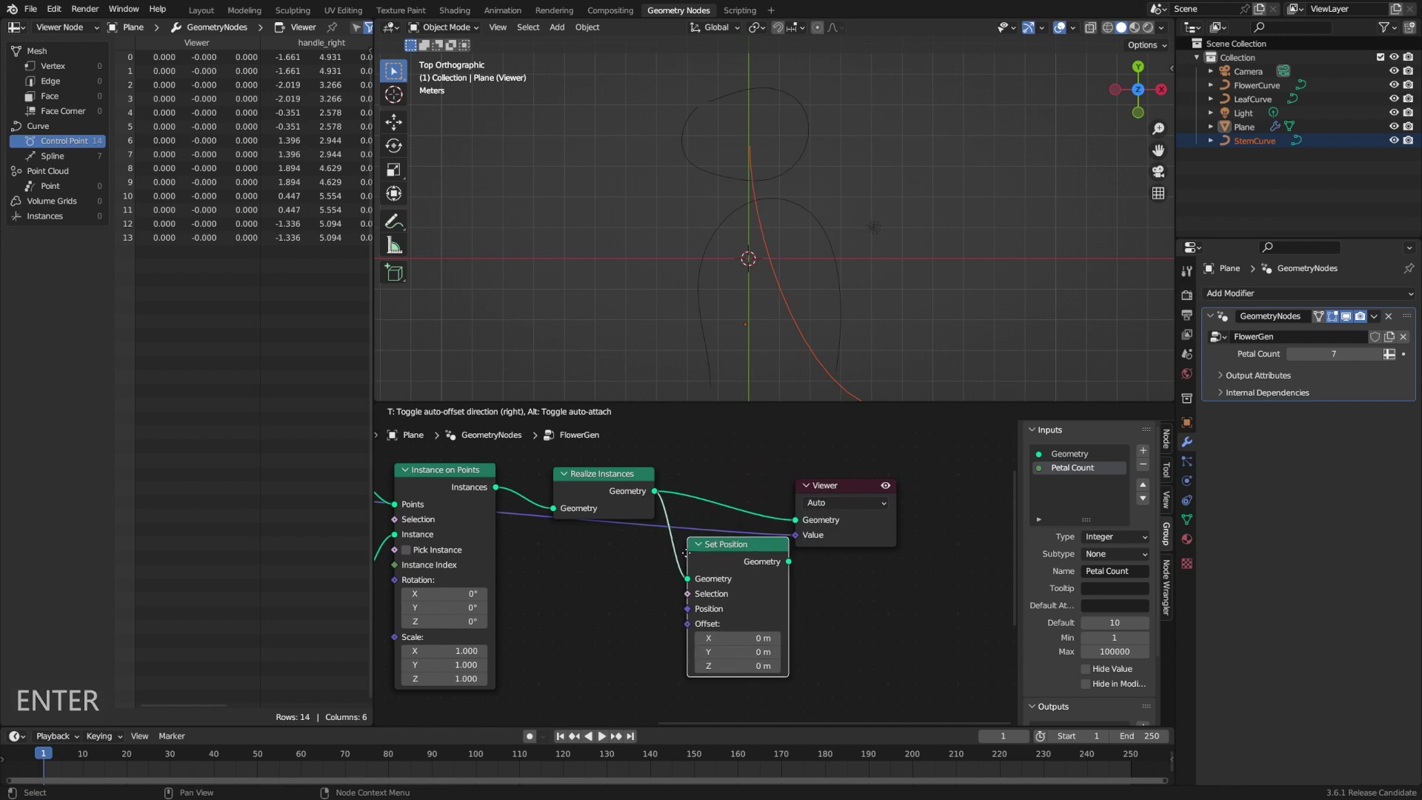
left_click(685, 554)
left_click(776, 670, "ctrl+shift")
middle_click_drag(775, 674, 826, 643)
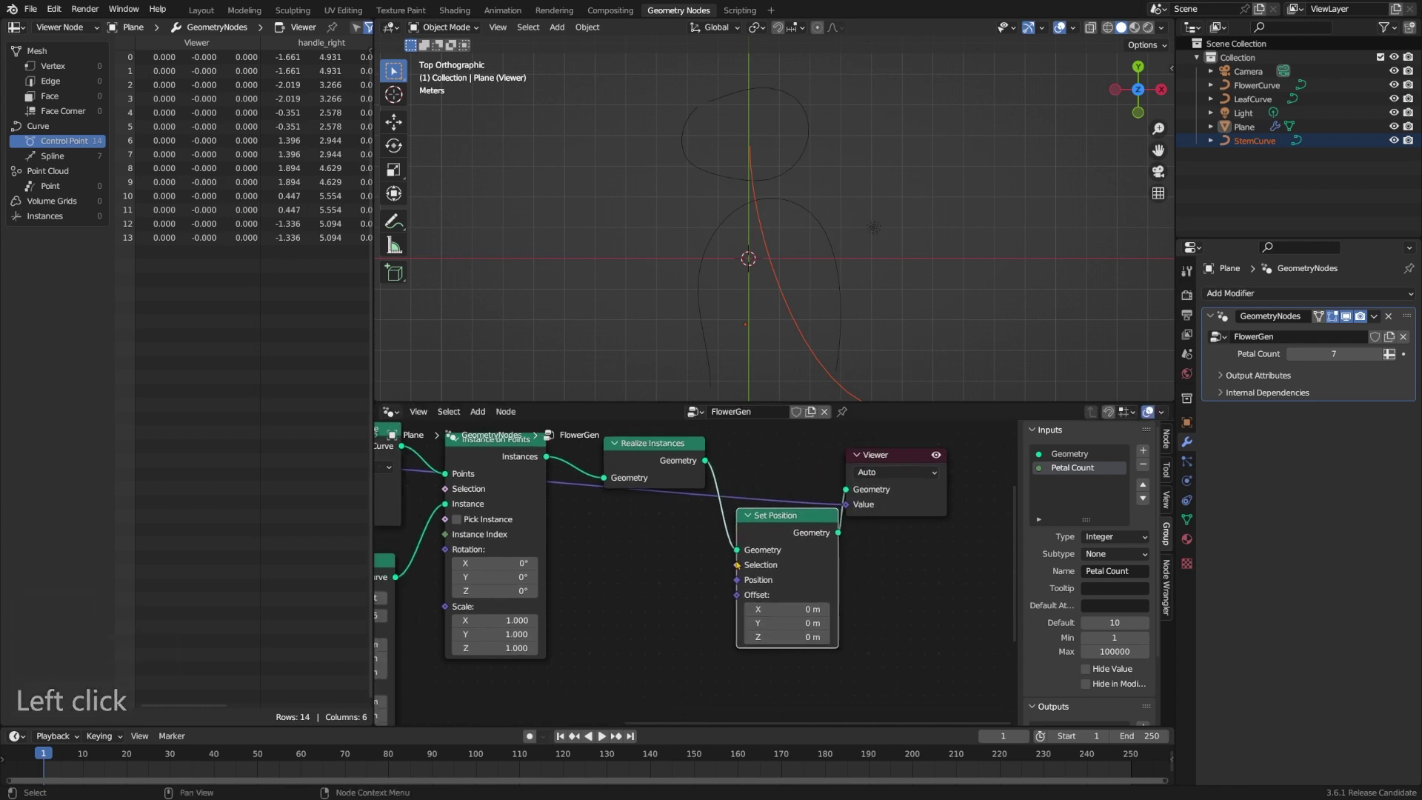
- Add a Modulo math node driving the Selection input of Set Position
left_click_drag(737, 595, 529, 602)
type("mod")
key("Return")
left_click(703, 604)
- Feed an ID node into the Modulo node's first value and set its second value to 2
left_click_drag(610, 559, 562, 570)
type("ID")
key("Return")
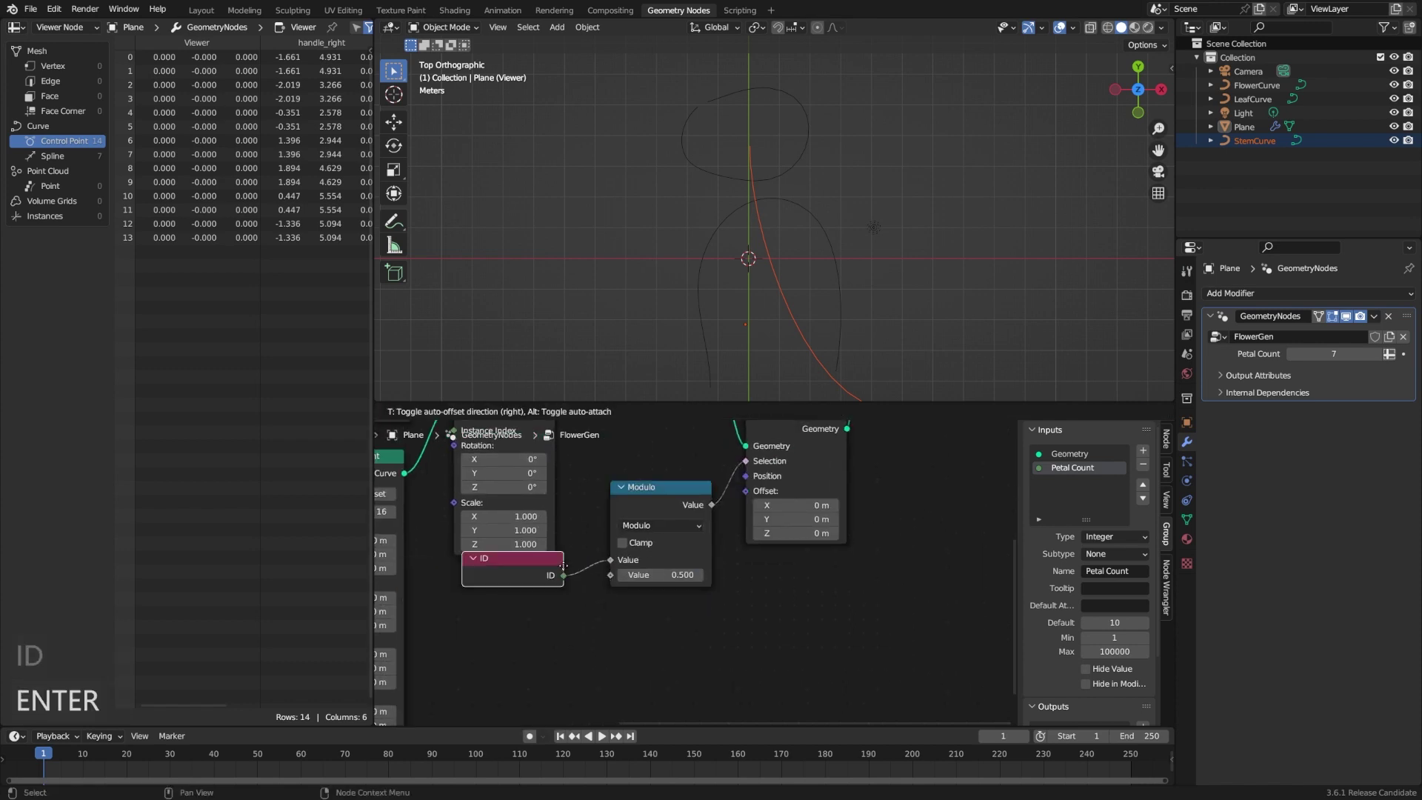
left_click(578, 587)
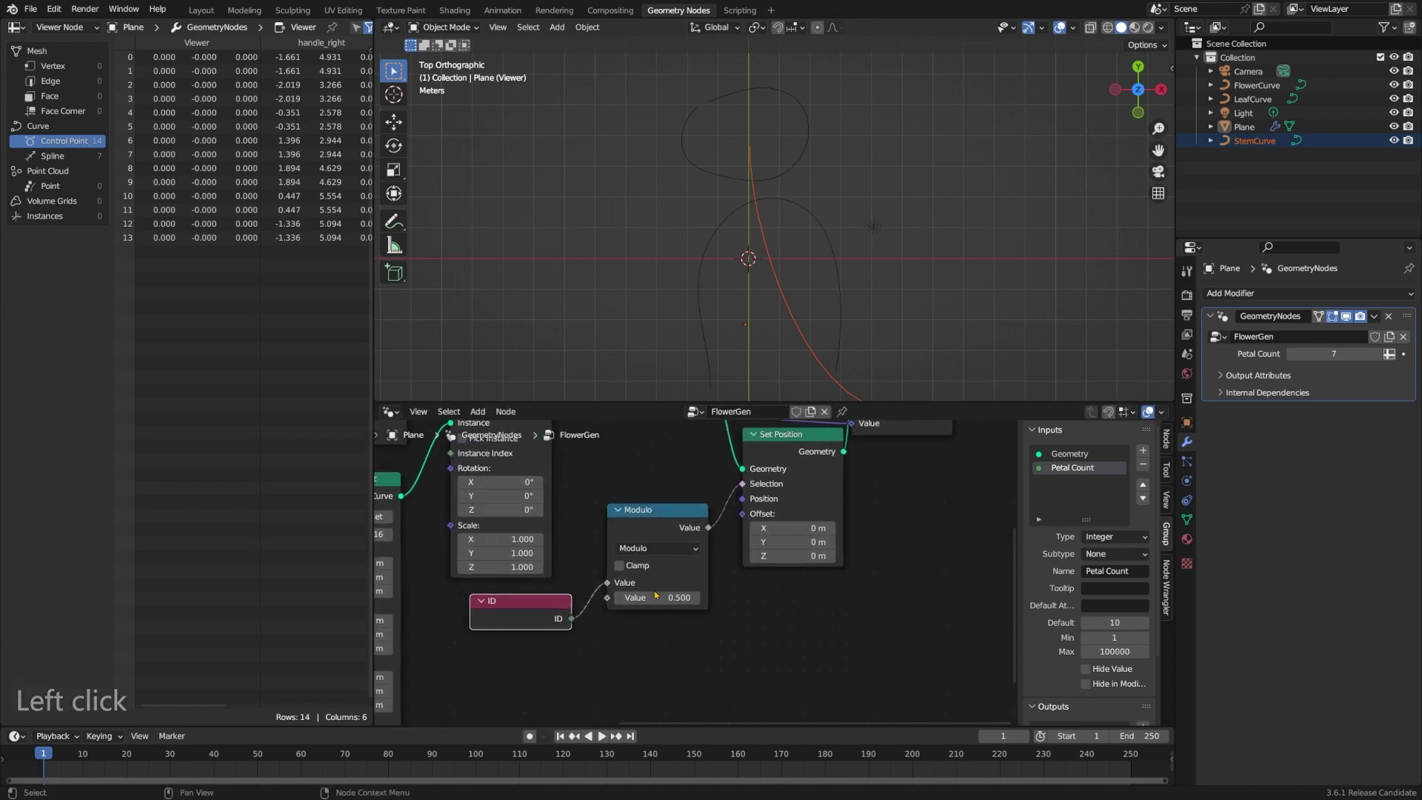
left_click(610, 603)
type("2")
key("Tab")
key("Escape")
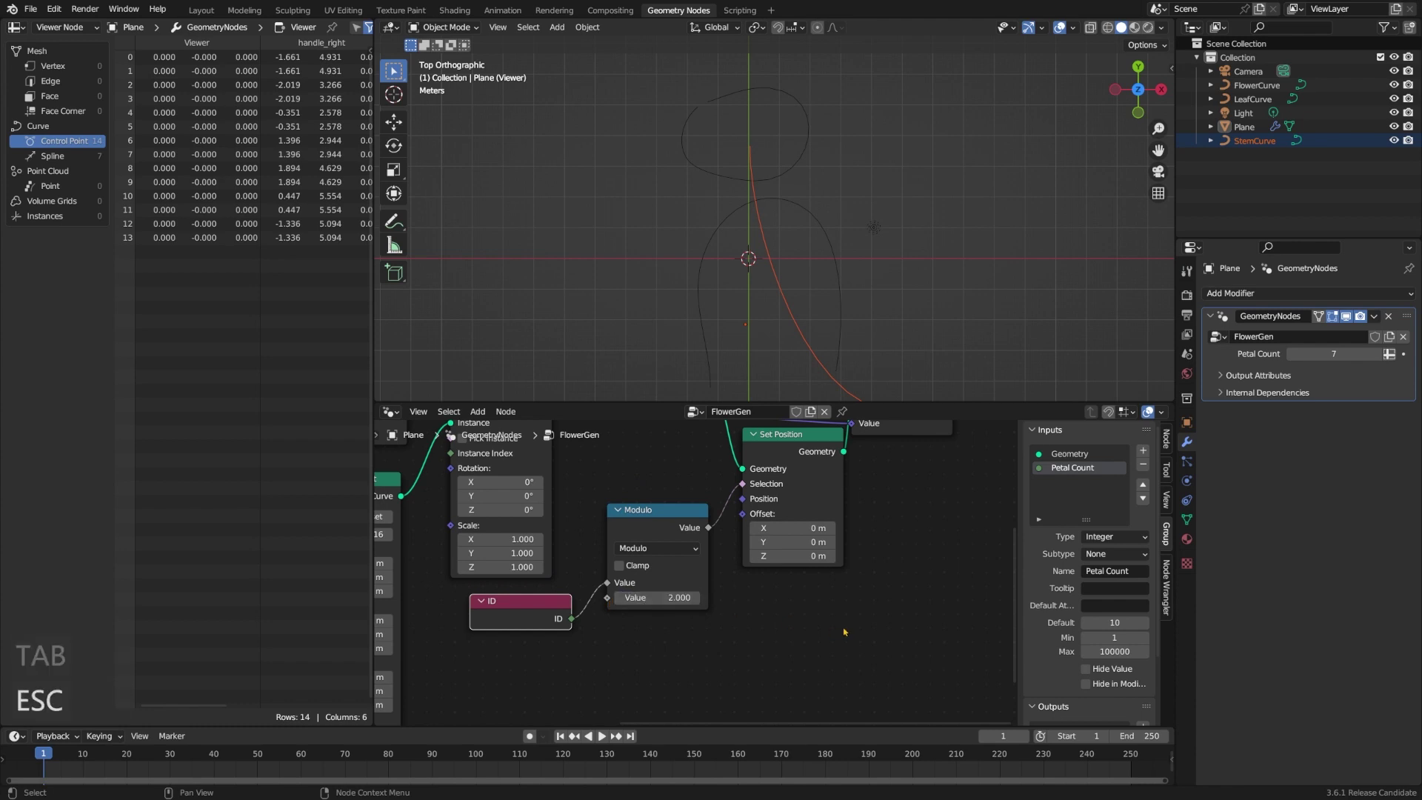
- Add an Equal comparison node after the Modulo node and connect its Result to Set Position's Selection input
left_click(592, 532)
left_click_drag(592, 532, 655, 571)
type("equa")
key("Return")
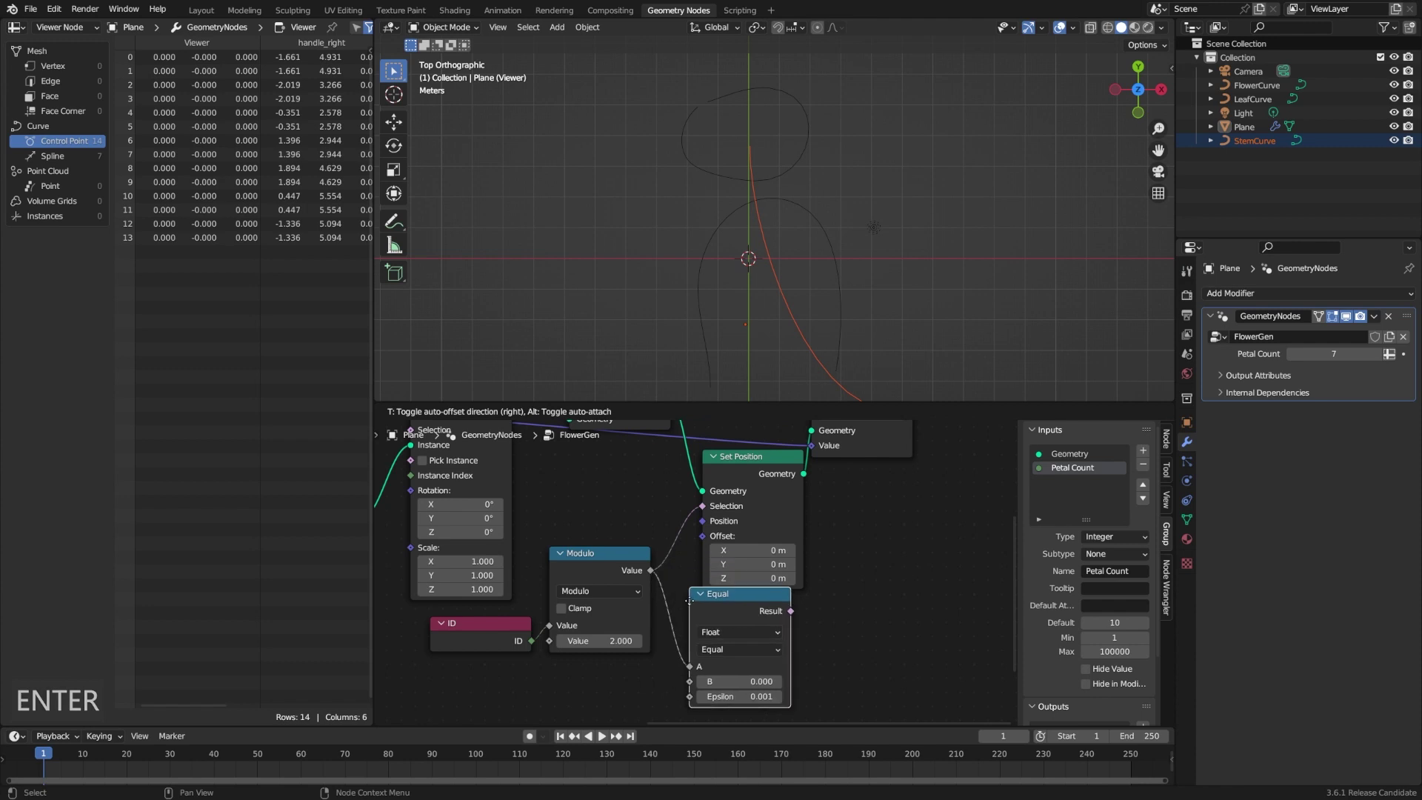
left_click(790, 612)
left_click(790, 611)
- Set the Equal node's data type to Integer and arrange it with the Modulo node beside Set Position
middle_click_drag(720, 624, 735, 592)
left_click(735, 592)
left_click(735, 599)
left_click(744, 614)
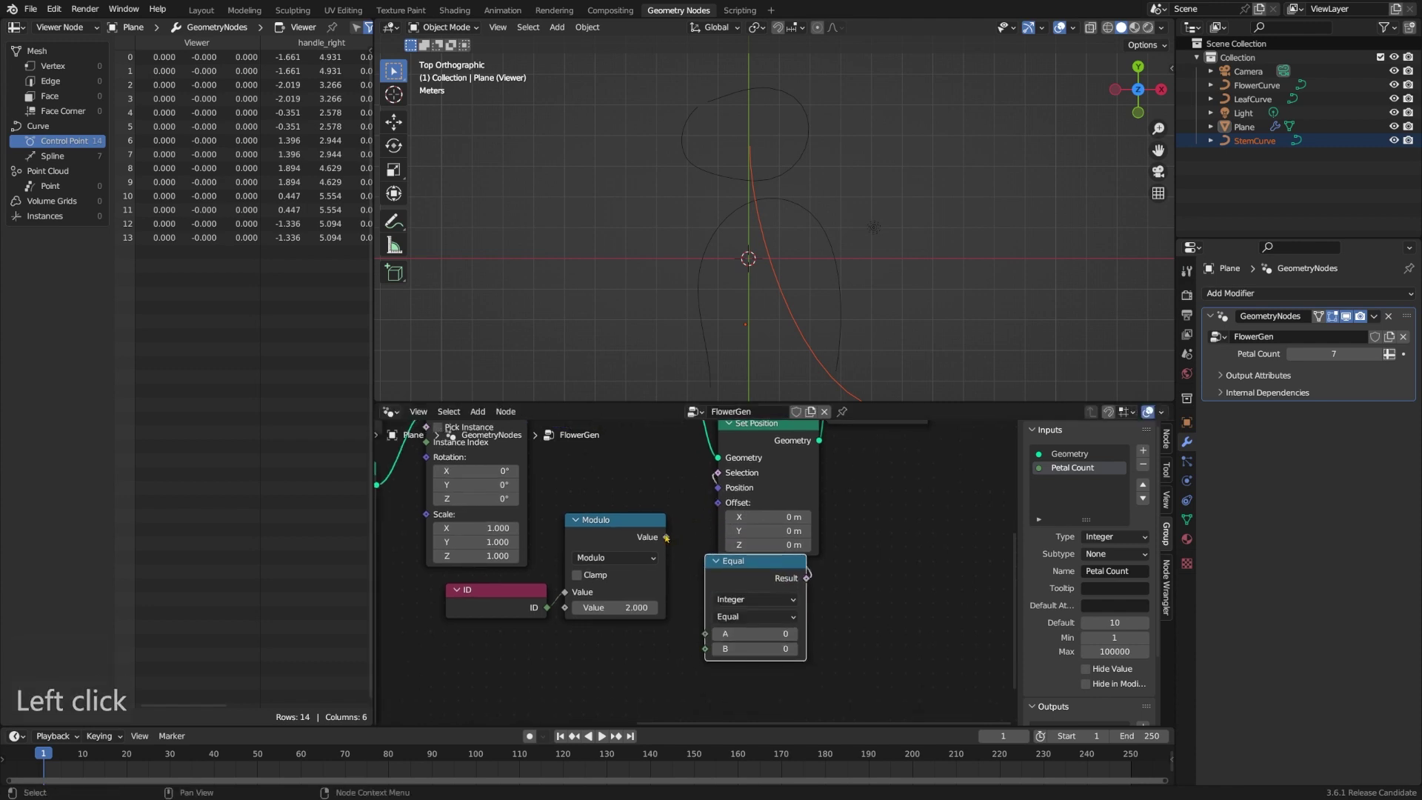
scroll(786, 643, "down", 1)
left_click_drag(722, 654, 600, 565)
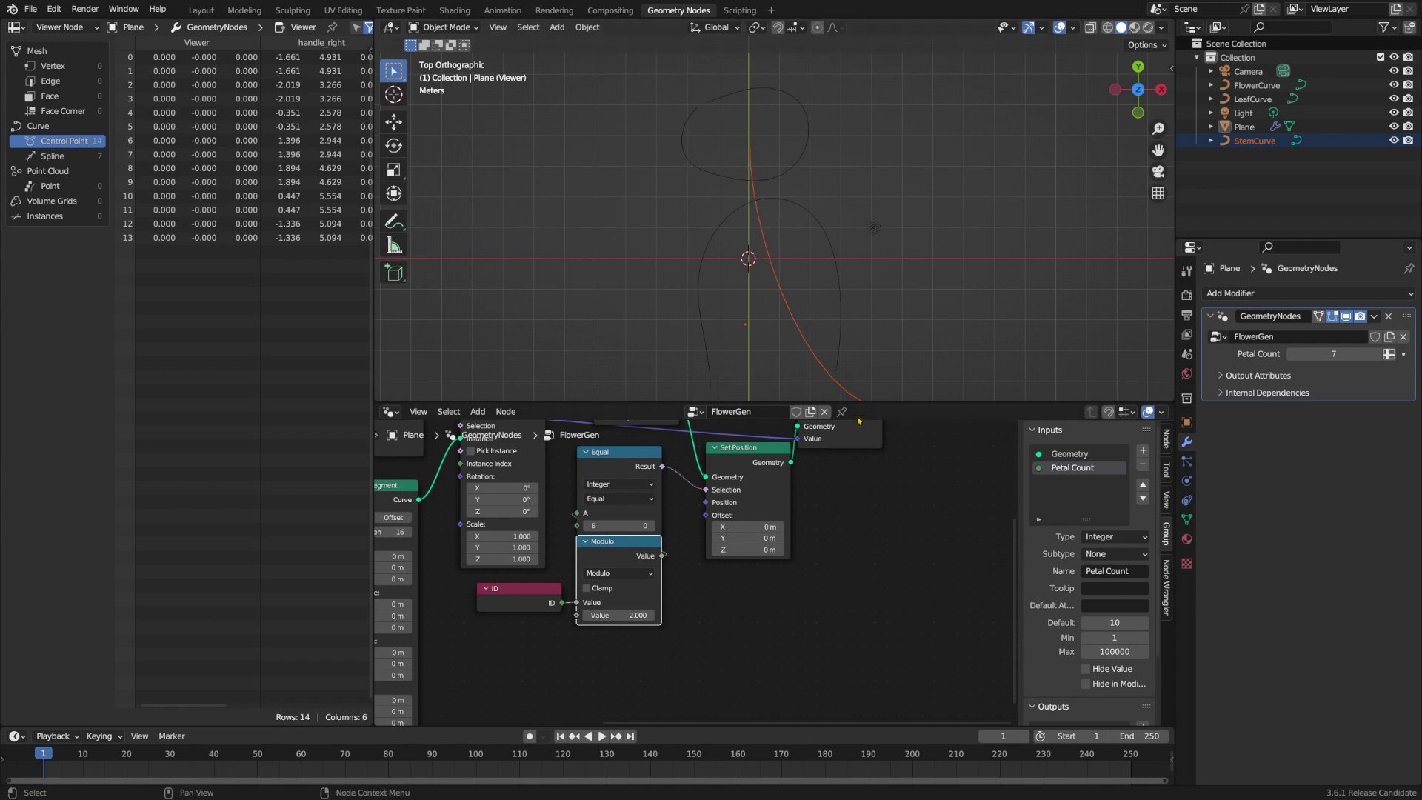
- Add a Sample Curve node feeding the Position input of Set Position
middle_click_drag(756, 593, 826, 545)
left_click_drag(648, 569, 715, 639)
type("sample curve")
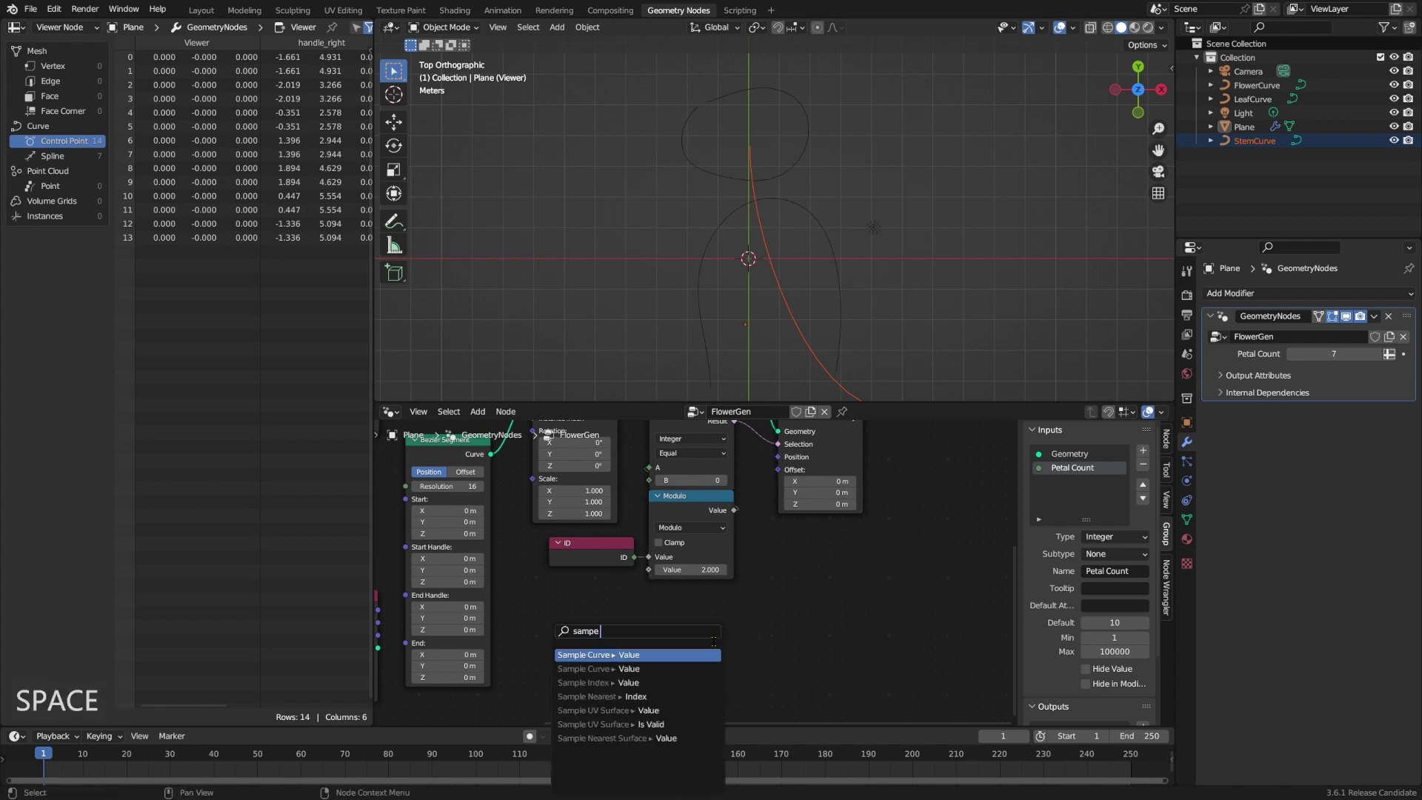
key("Return")
left_click(716, 641)
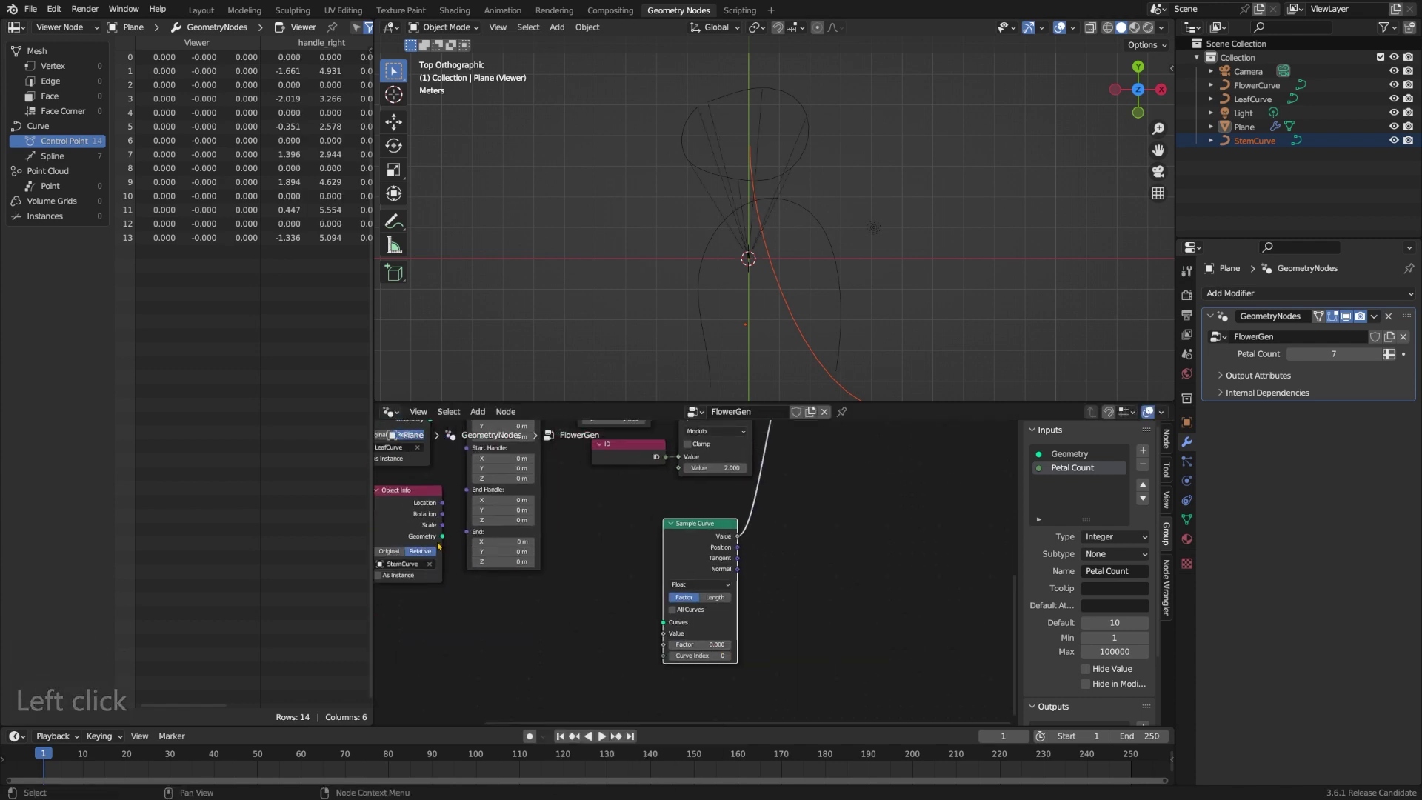
- Connect the StemCurve geometry to Sample Curve's Curves input and drive Set Position from its Position output
left_click_drag(441, 538, 663, 622)
left_click_drag(688, 546, 738, 504)
scroll(743, 606, "down", 3)
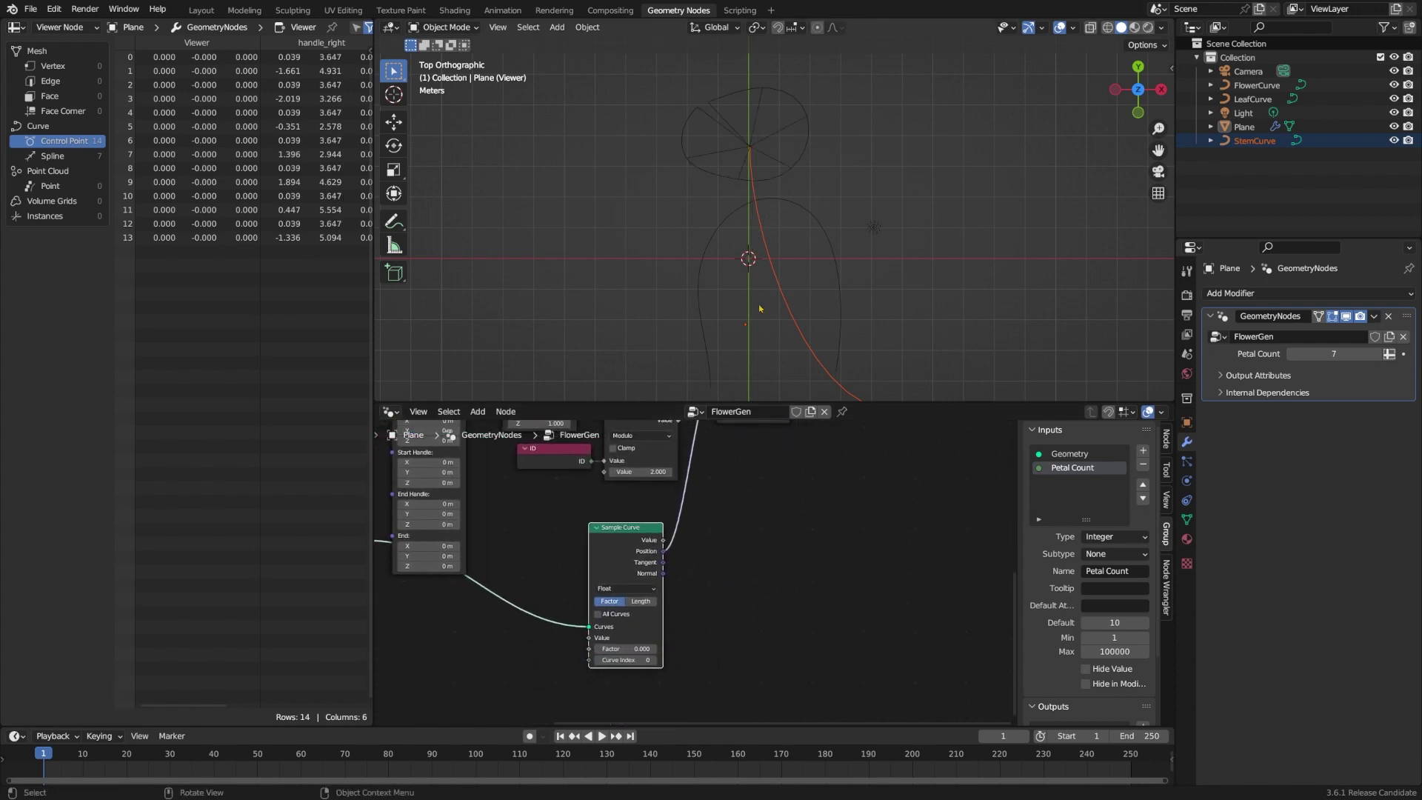
mouse_move(607, 656)
left_mouse_down()
mouse_move(678, 649)
mouse_move(595, 648)
left_mouse_up()
middle_click_drag(865, 646, 785, 560)
left_click(785, 560)
scroll(771, 581, "down", 5)
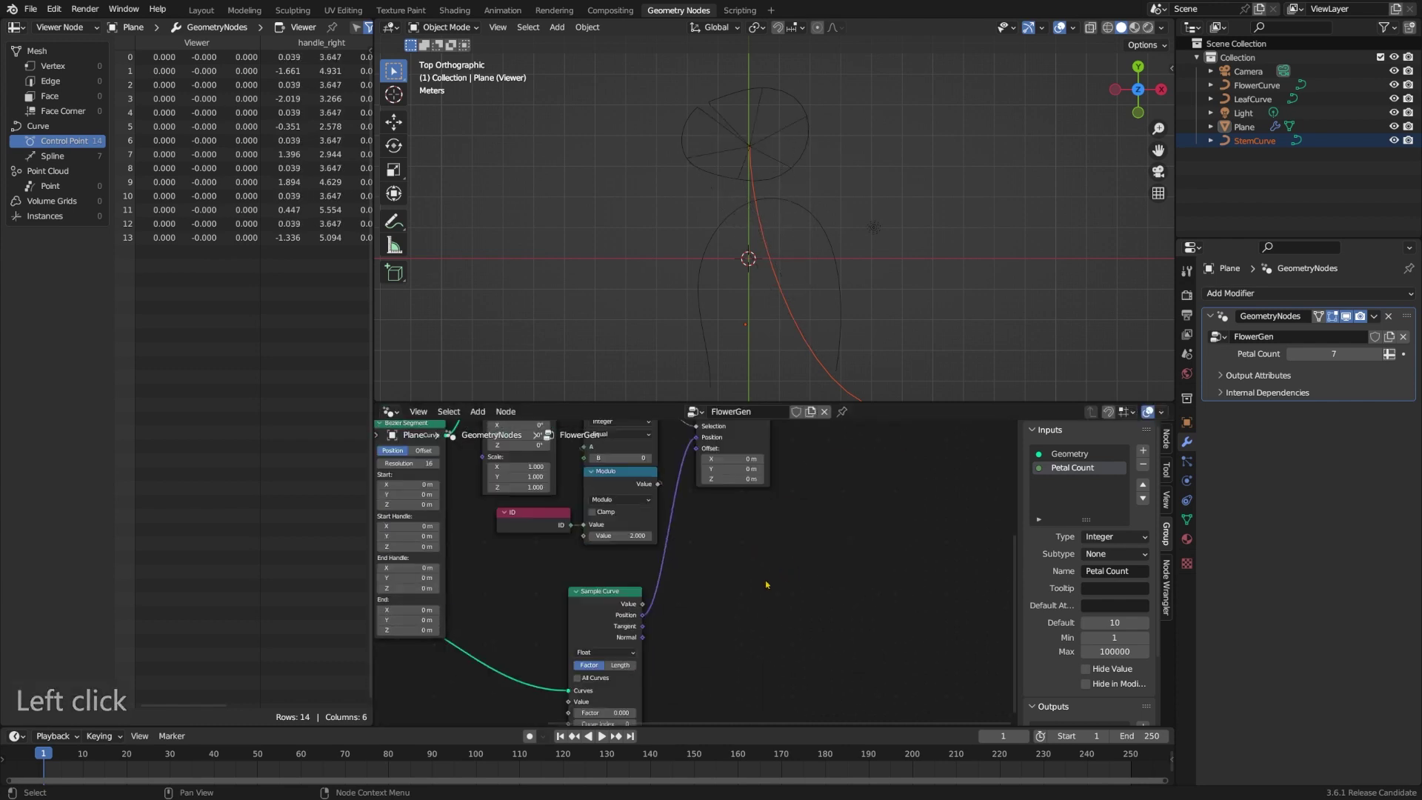
- Add a Curve to Mesh node after Set Position and preview its mesh in the Viewer
scroll(766, 585, "up", 5)
left_click_drag(639, 491, 721, 523)
type("set")
key("BackSpace")
key("BackSpace")
key("BackSpace")
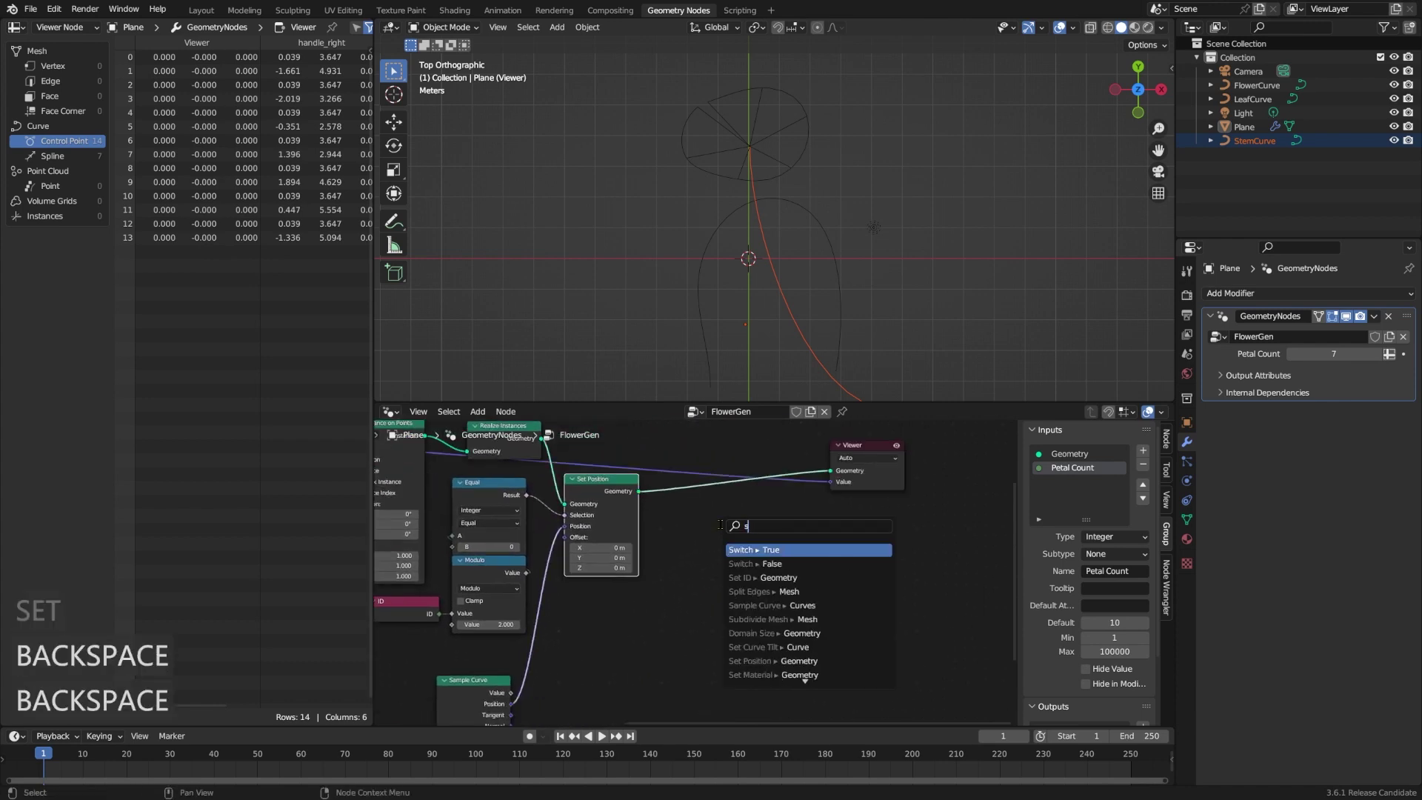
type("curve me")
key("Return")
left_click(733, 522)
left_click(748, 528, "ctrl+shift")
- Add a Curve Line node as the Profile Curve of Curve to Mesh
middle_click_drag(710, 538, 731, 475)
left_click_drag(730, 475, 717, 507)
type("lin")
key("Return")
left_click(703, 561)
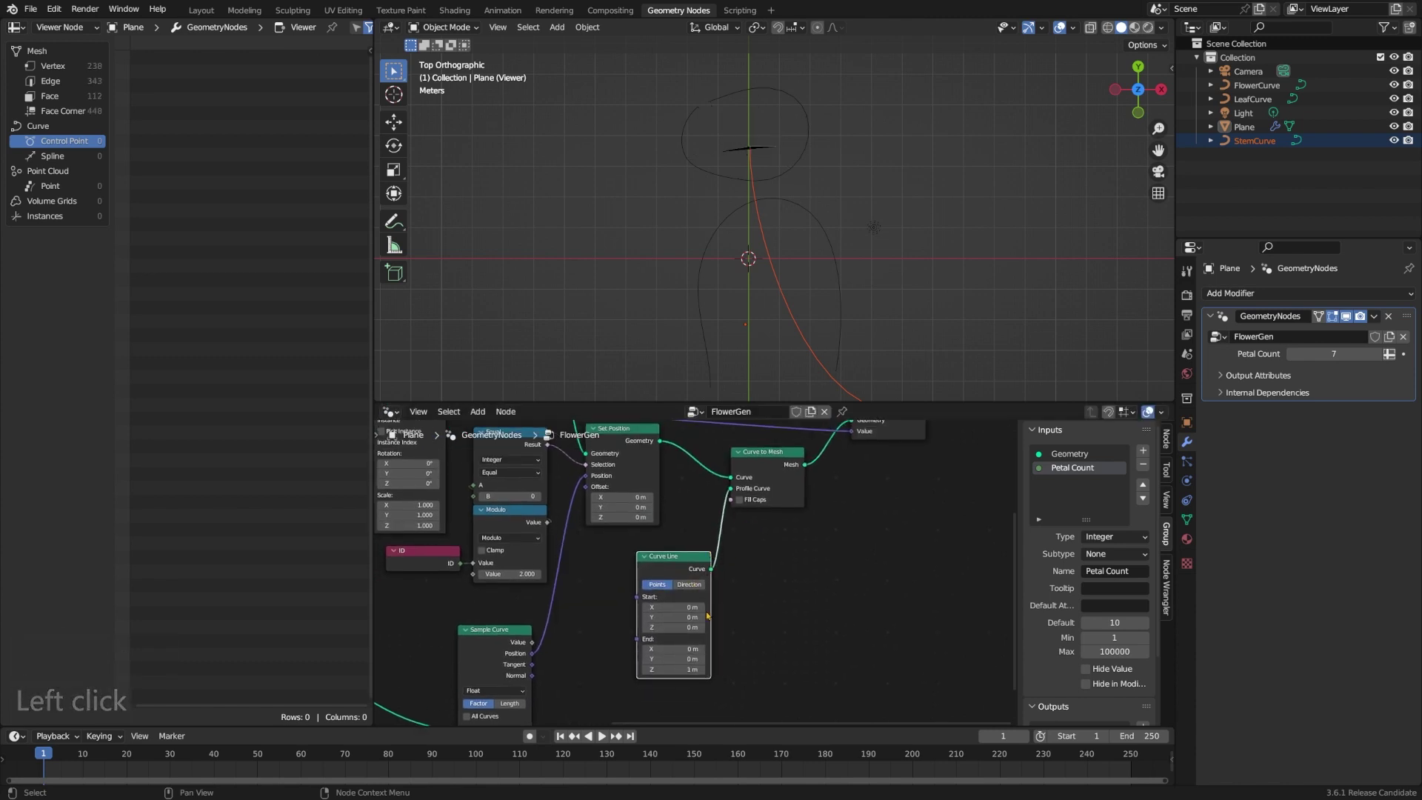
- Set the Curve Line's Start X to -1 m, End X to 1 m and End Z to 0 m
left_click(680, 607)
type("0")
key("BackSpace")
type("-1")
key("Tab")
key("Tab")
key("Tab")
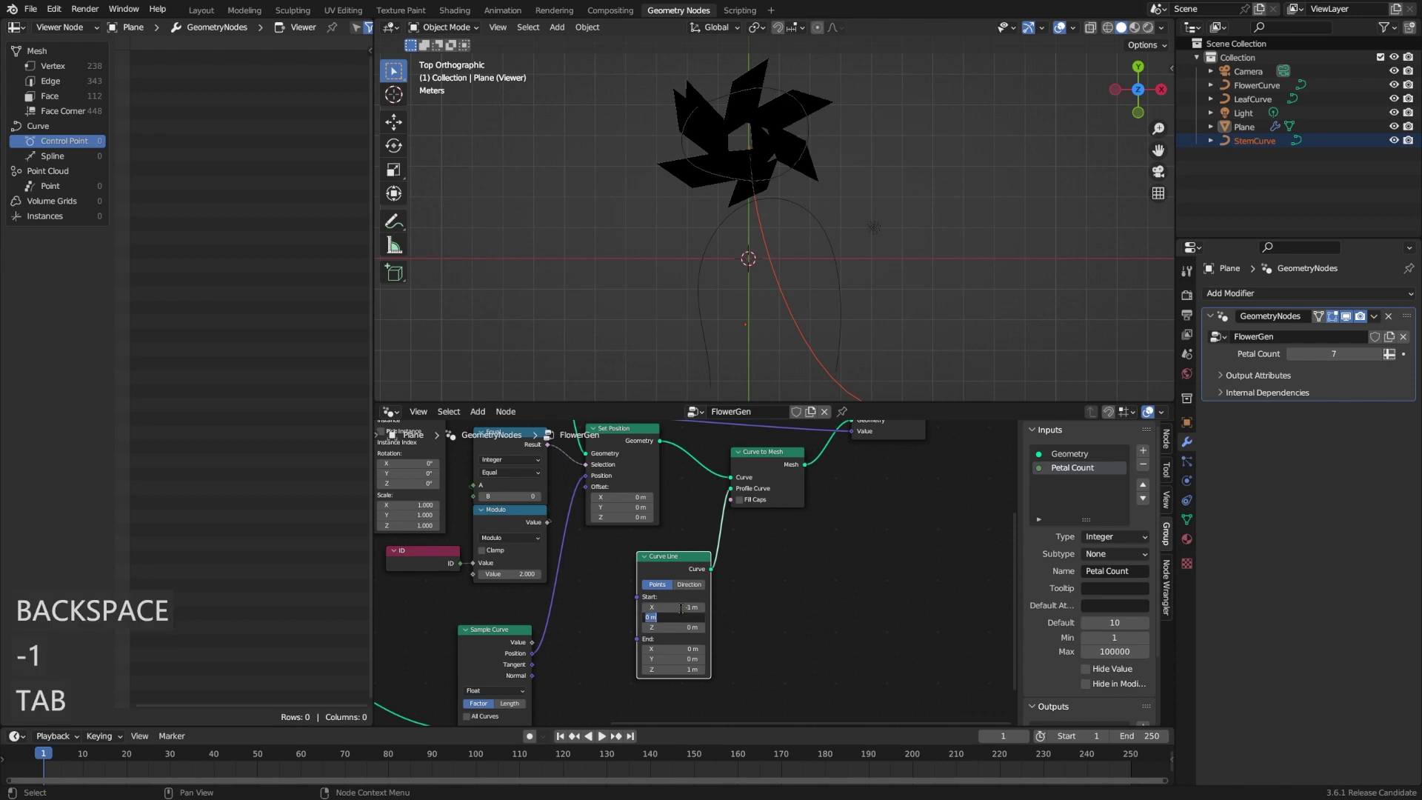
type("1")
key("Tab")
key("Tab")
type("0")
key("Return")
left_click(832, 592)
middle_click_drag(833, 592, 794, 634)
middle_click_drag(774, 236, 781, 93)
left_click(1139, 75)
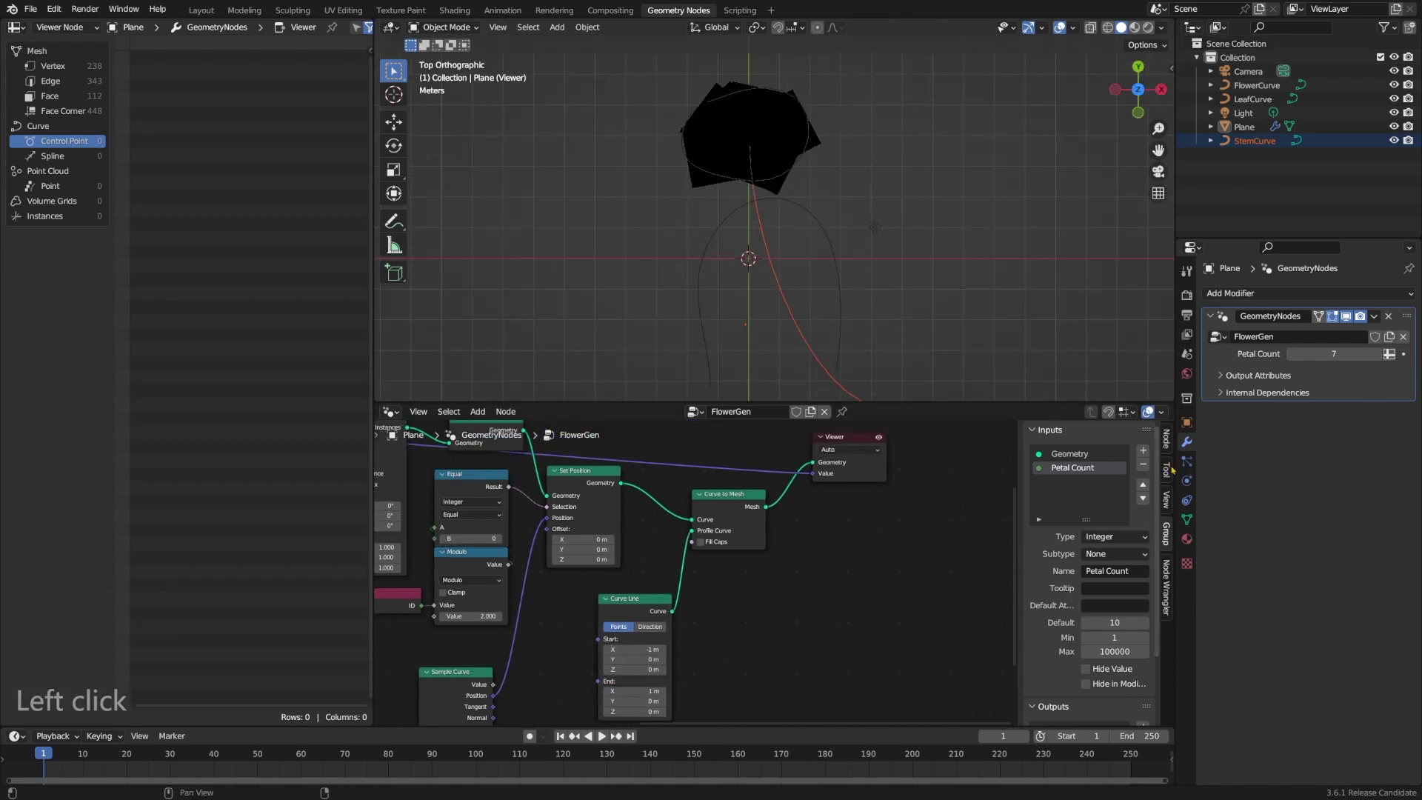
- Enable Wireframe in the Plane object's viewport display settings
left_click(1244, 126)
left_click(1187, 423)
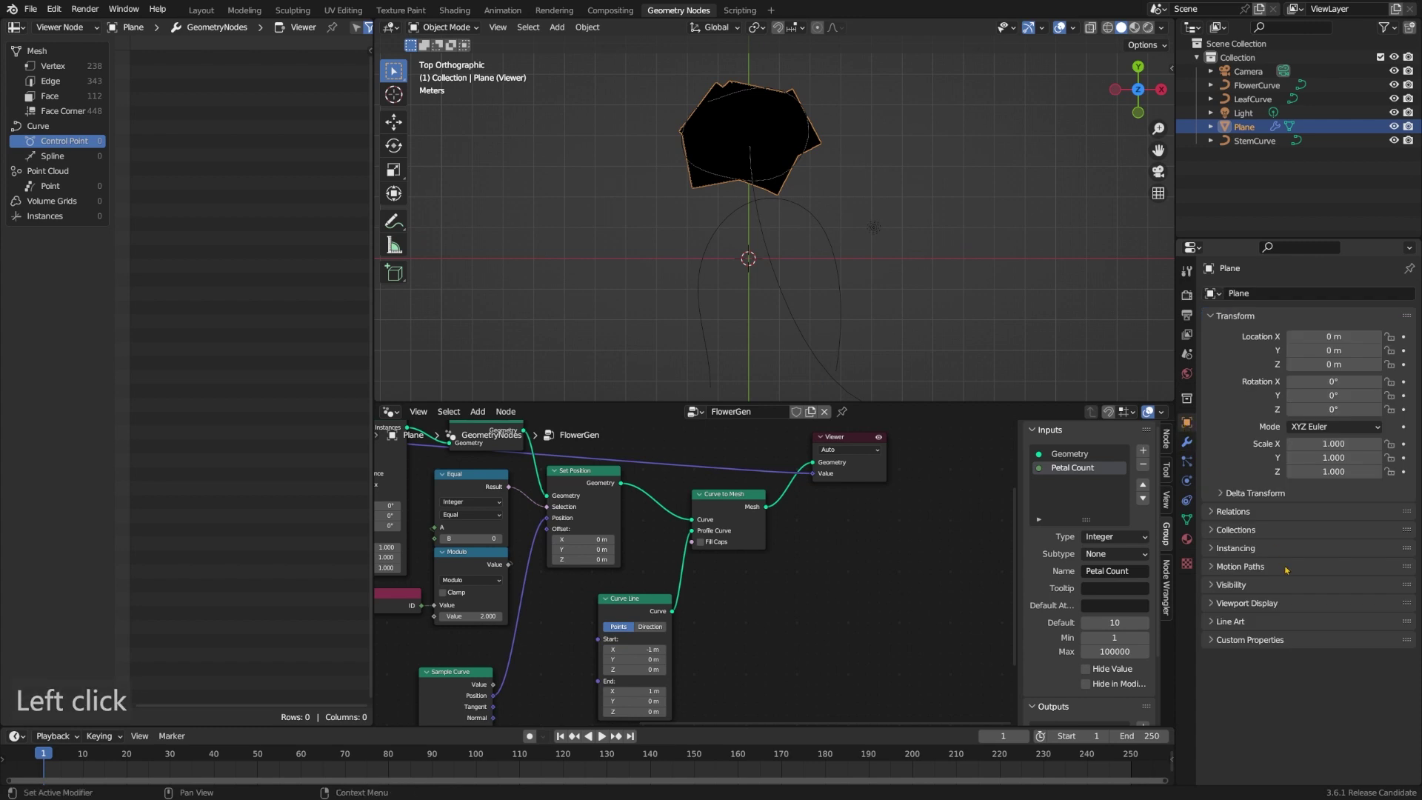
left_click(1241, 601)
scroll(1246, 646, "down", 1)
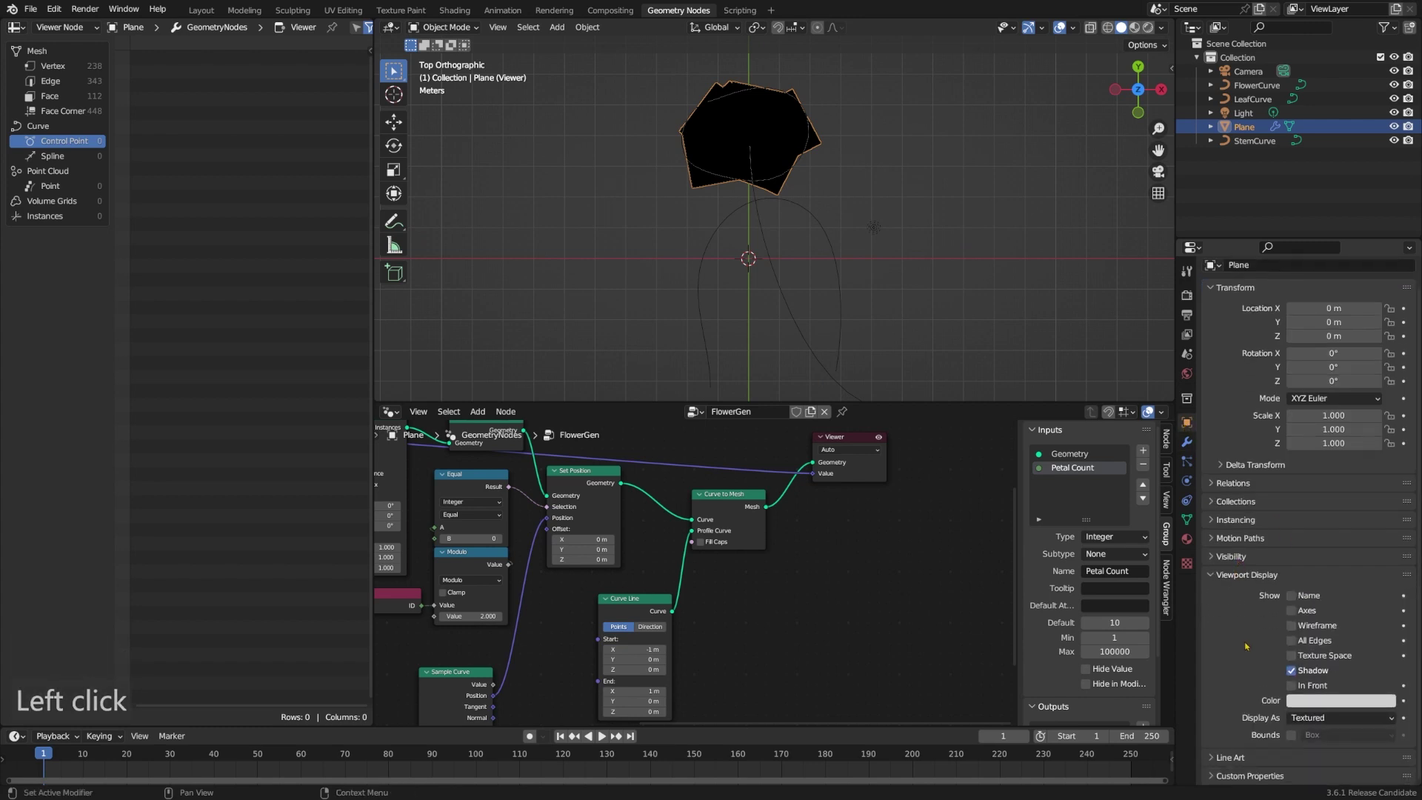
left_click(1291, 626)
left_click(671, 100)
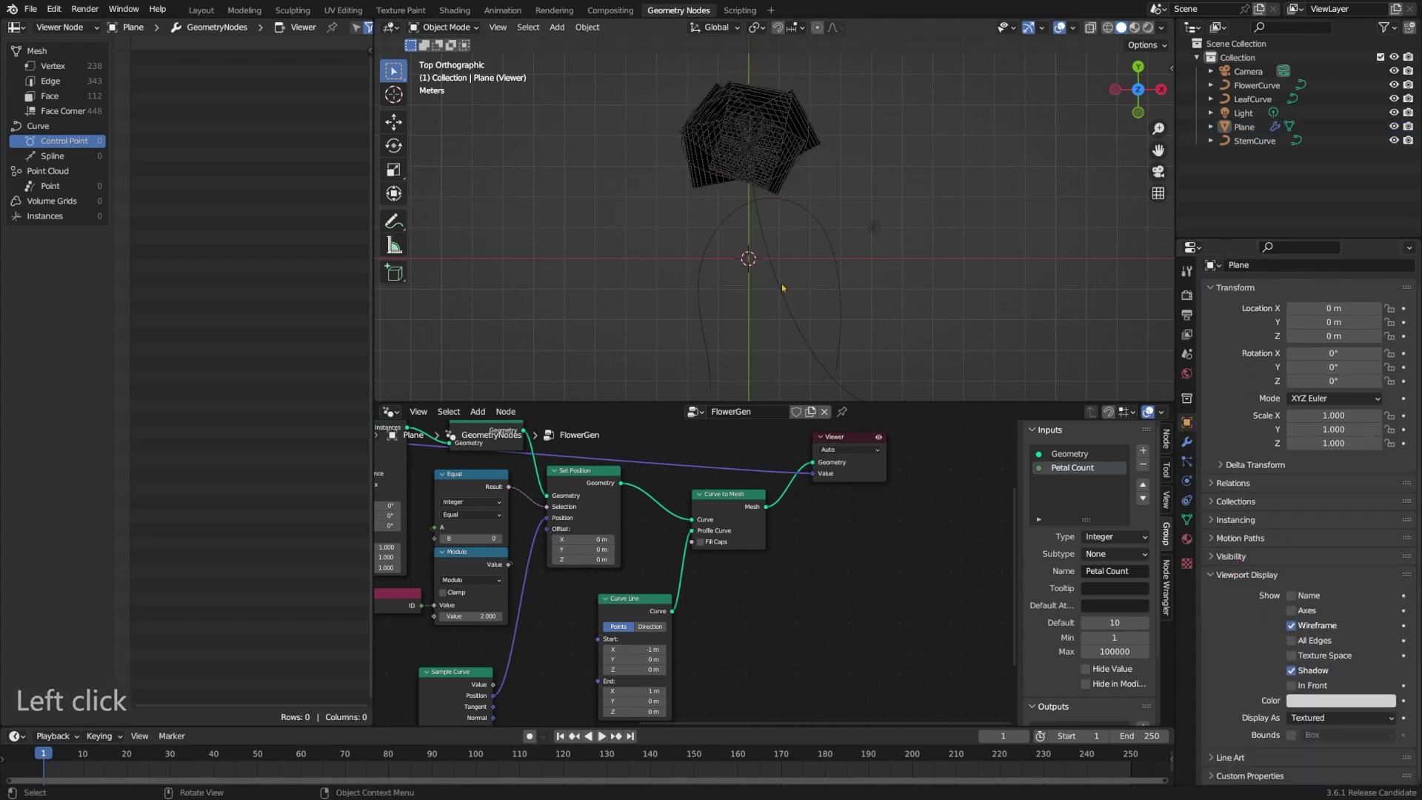
- Undo the last few actions
scroll(741, 579, "down", 1, "shift")
scroll(740, 580, "left", 2, "ctrl")
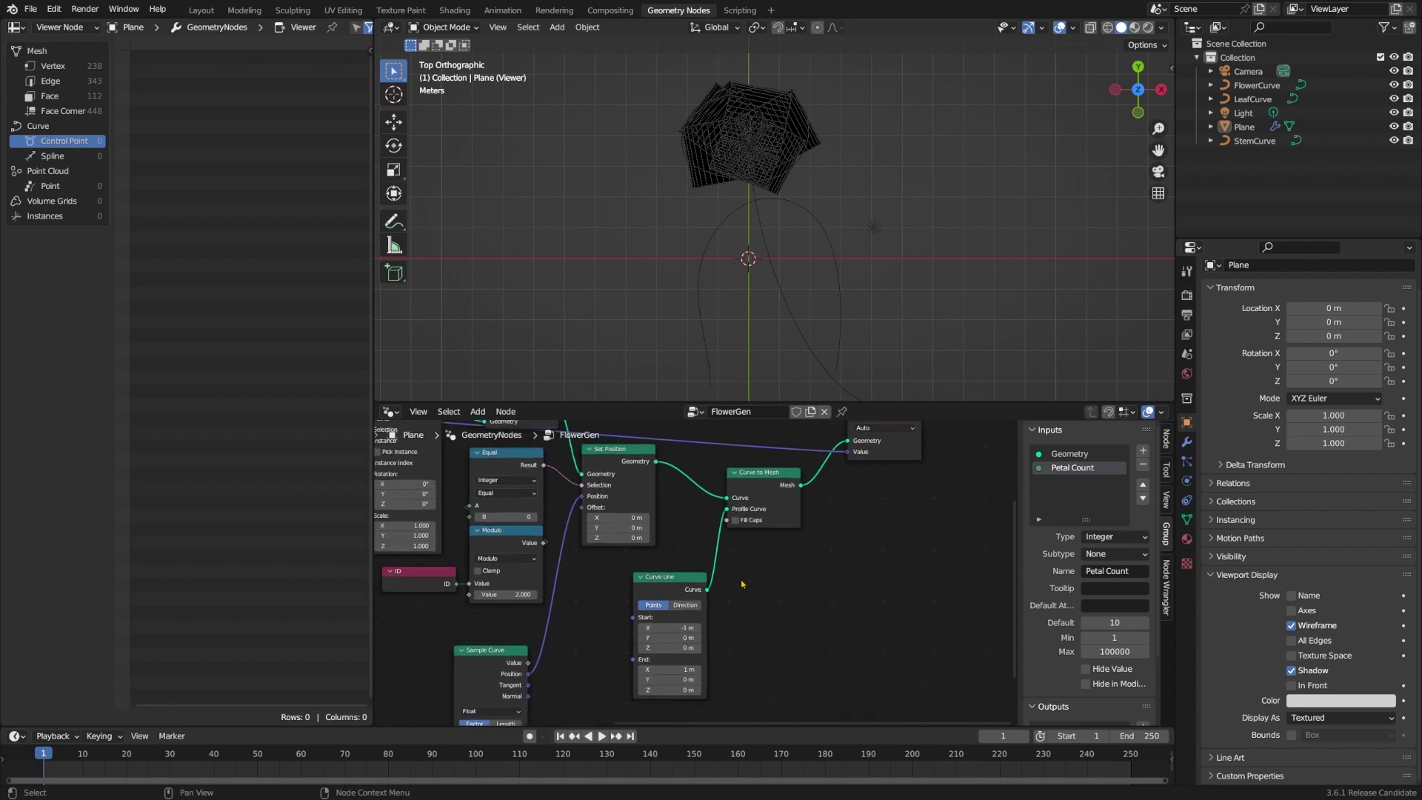
scroll(741, 584, "left", 5)
scroll(855, 560, "right", 5)
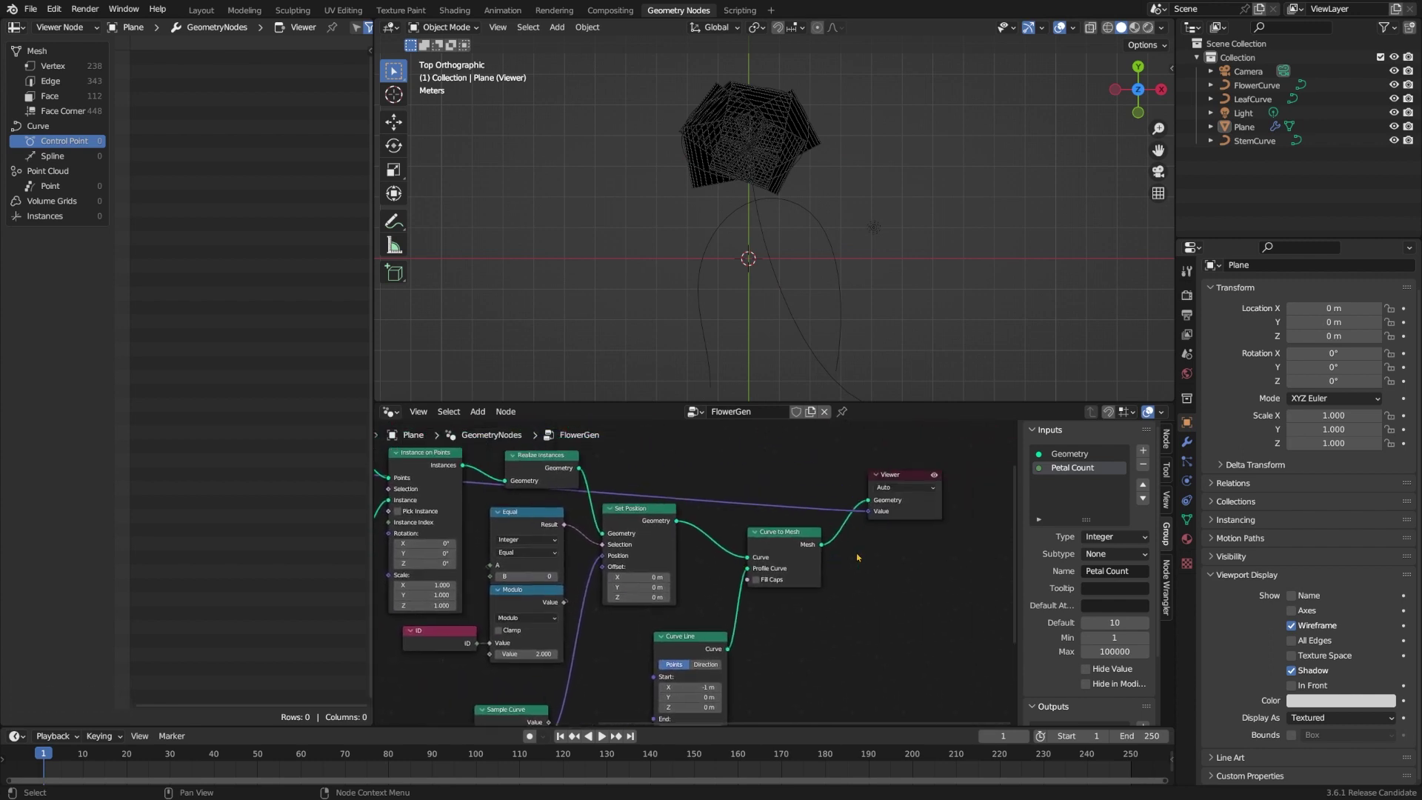
scroll(816, 584, "down", 3)
key("ctrl+z")
key("ctrl+z")
key("ctrl+z")
key("ctrl+z")
key("ctrl+z")
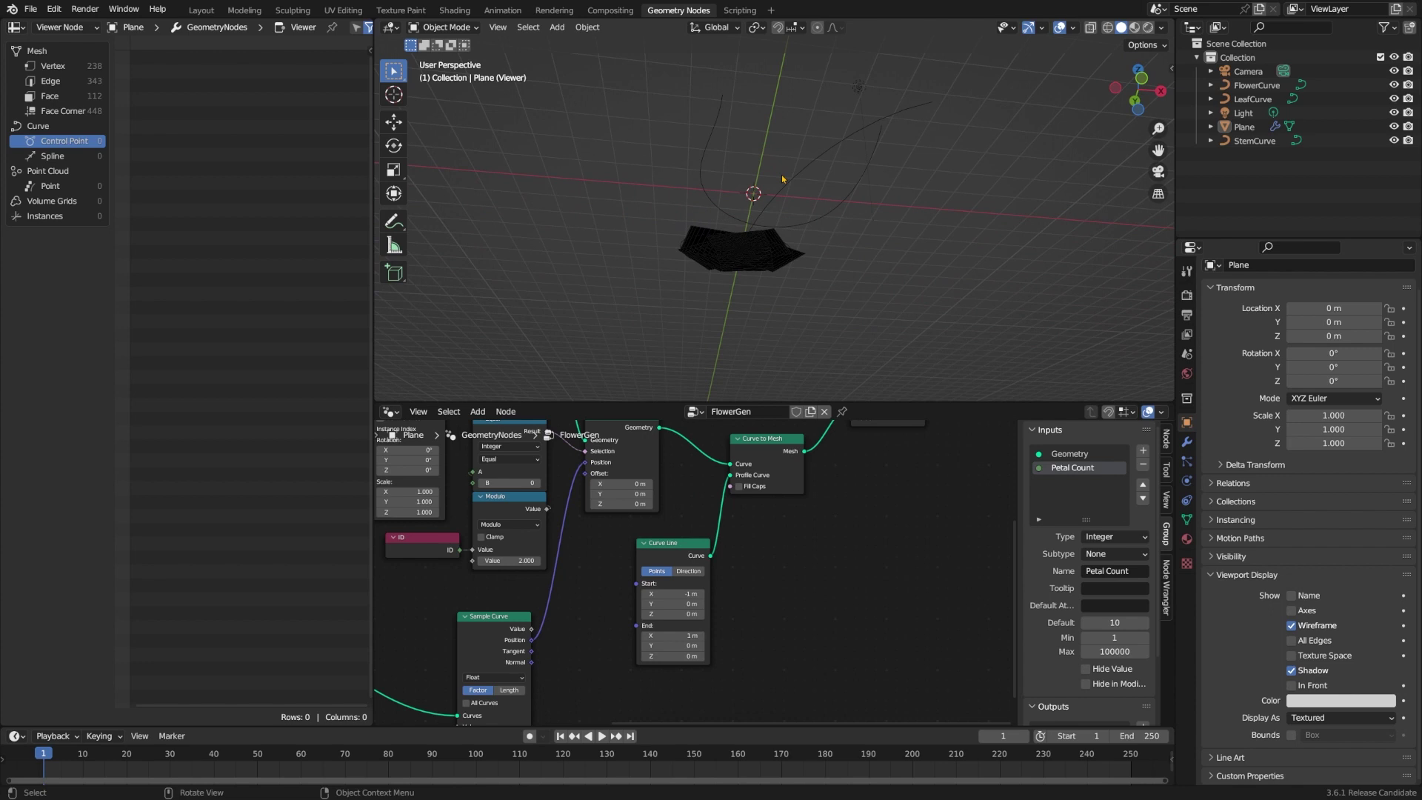
- Disconnect the link into the Viewer's Value input and reposition the Viewer node
left_click_drag(889, 471, 856, 468)
left_click_drag(926, 436, 949, 478)
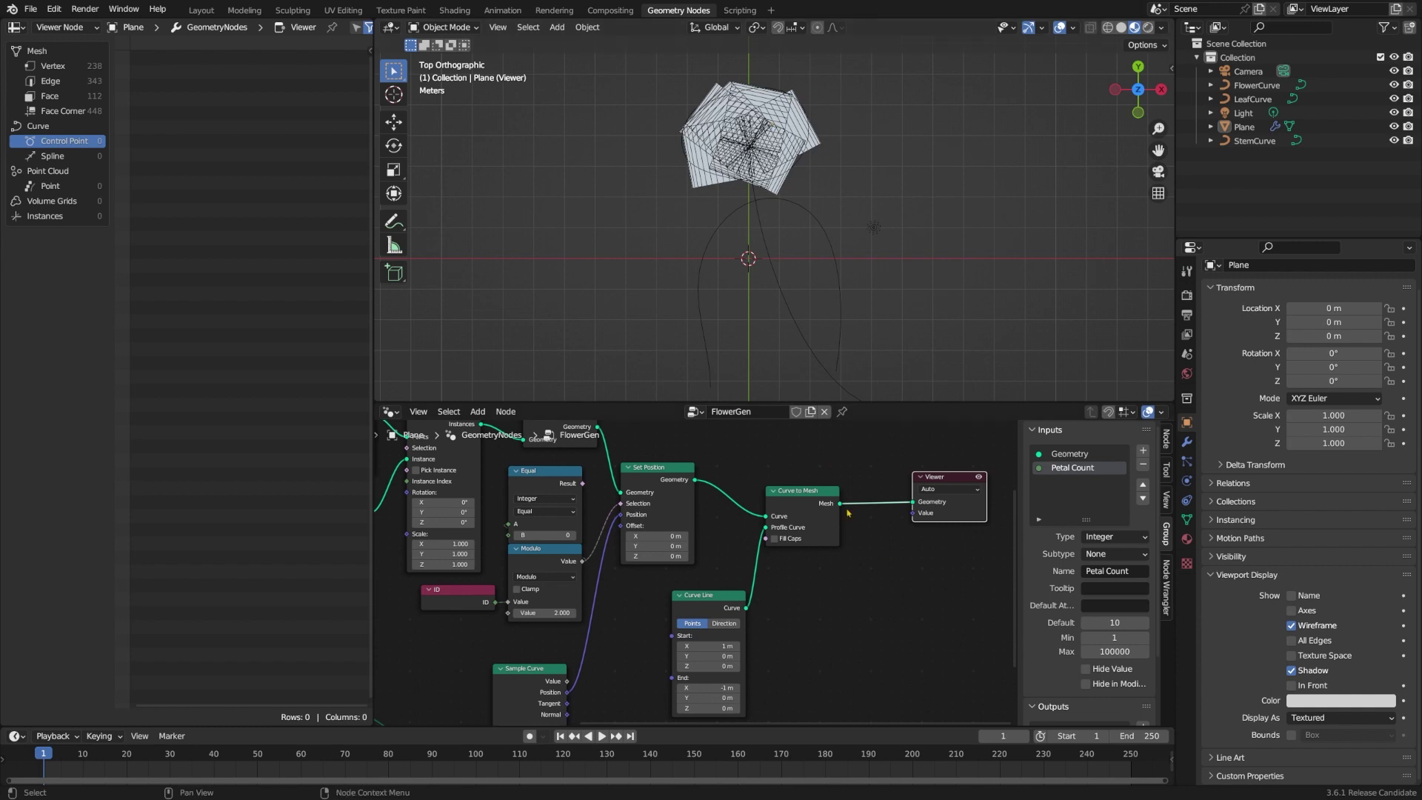
- Insert a Set Curve Radius node between Set Position and Curve to Mesh
middle_click_drag(892, 603, 856, 592)
key("shift+a")
type("s")
type(" rad")
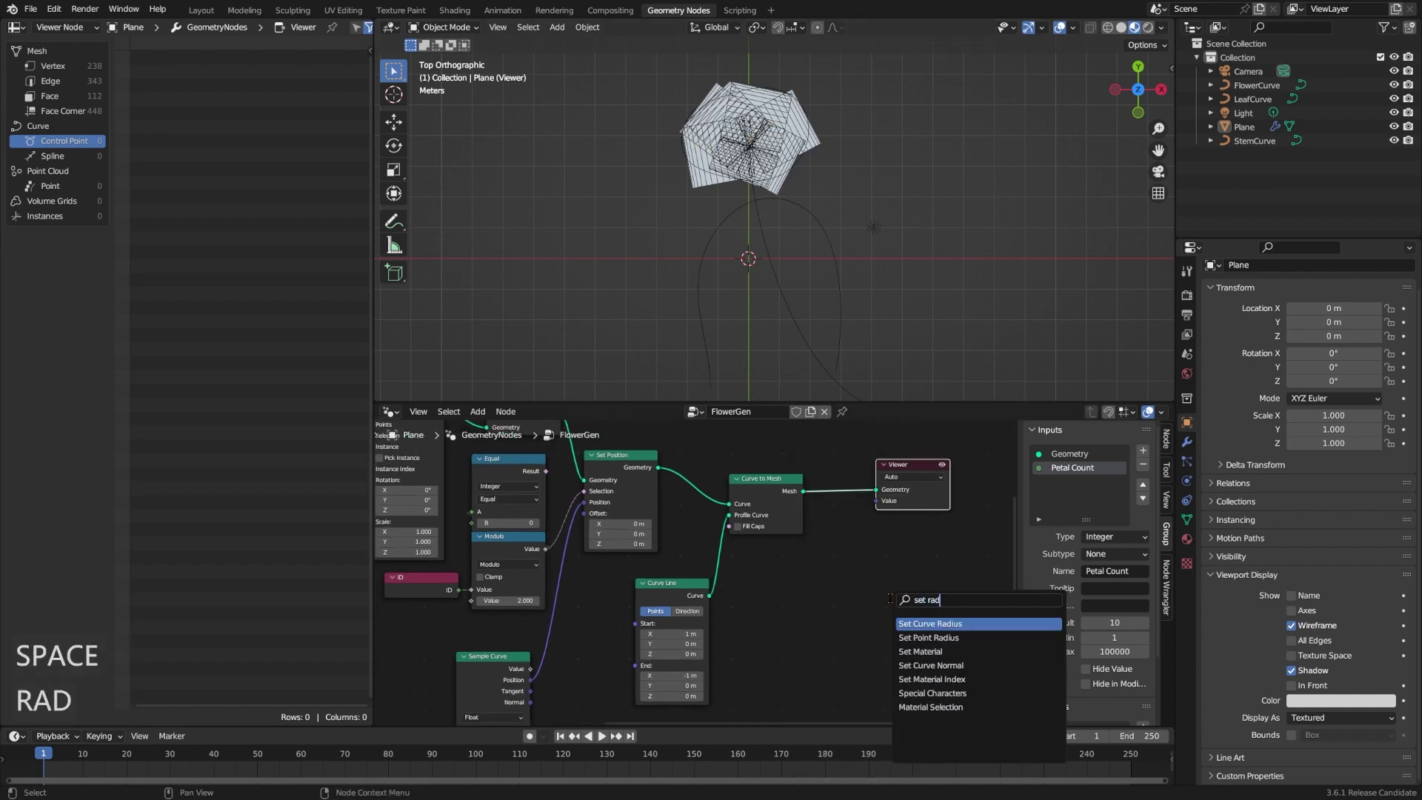
key("Return")
left_click(679, 495)
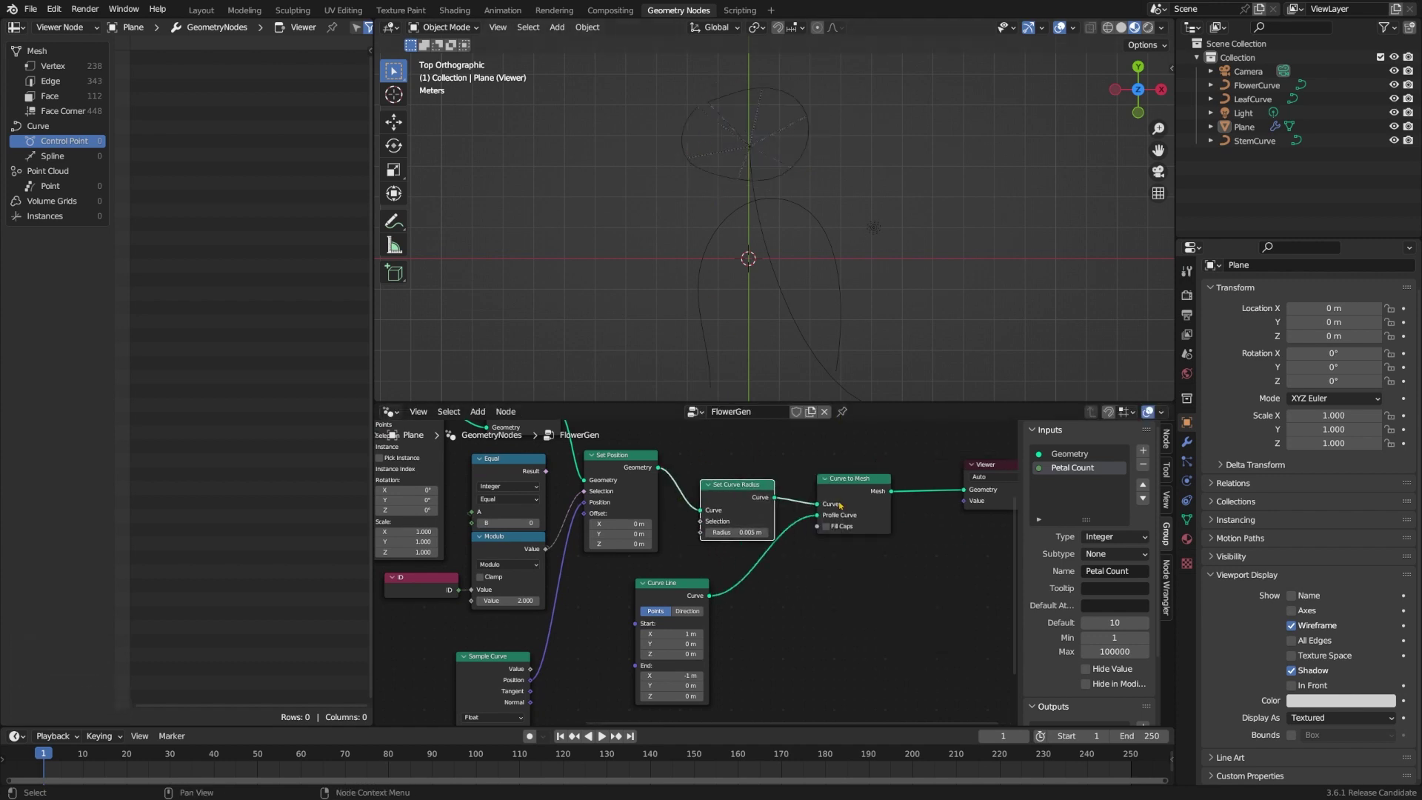
- Move the Curve Line node below Curve to Mesh and add a Float Curve node driving Set Curve Radius's Radius
middle_click_drag(799, 555, 790, 546)
left_click_drag(667, 574, 843, 561)
left_click(687, 530)
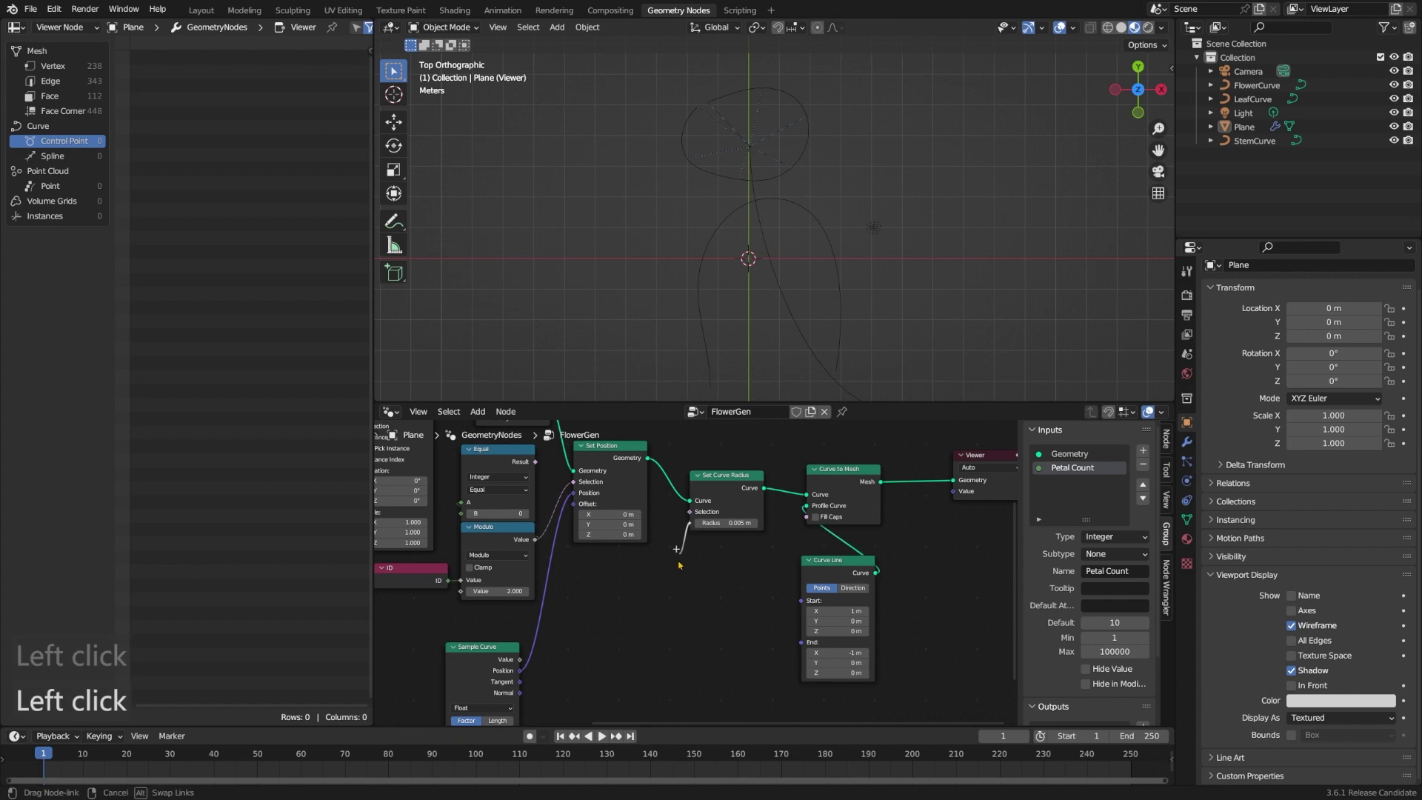
left_click_drag(689, 523, 530, 602)
type("float")
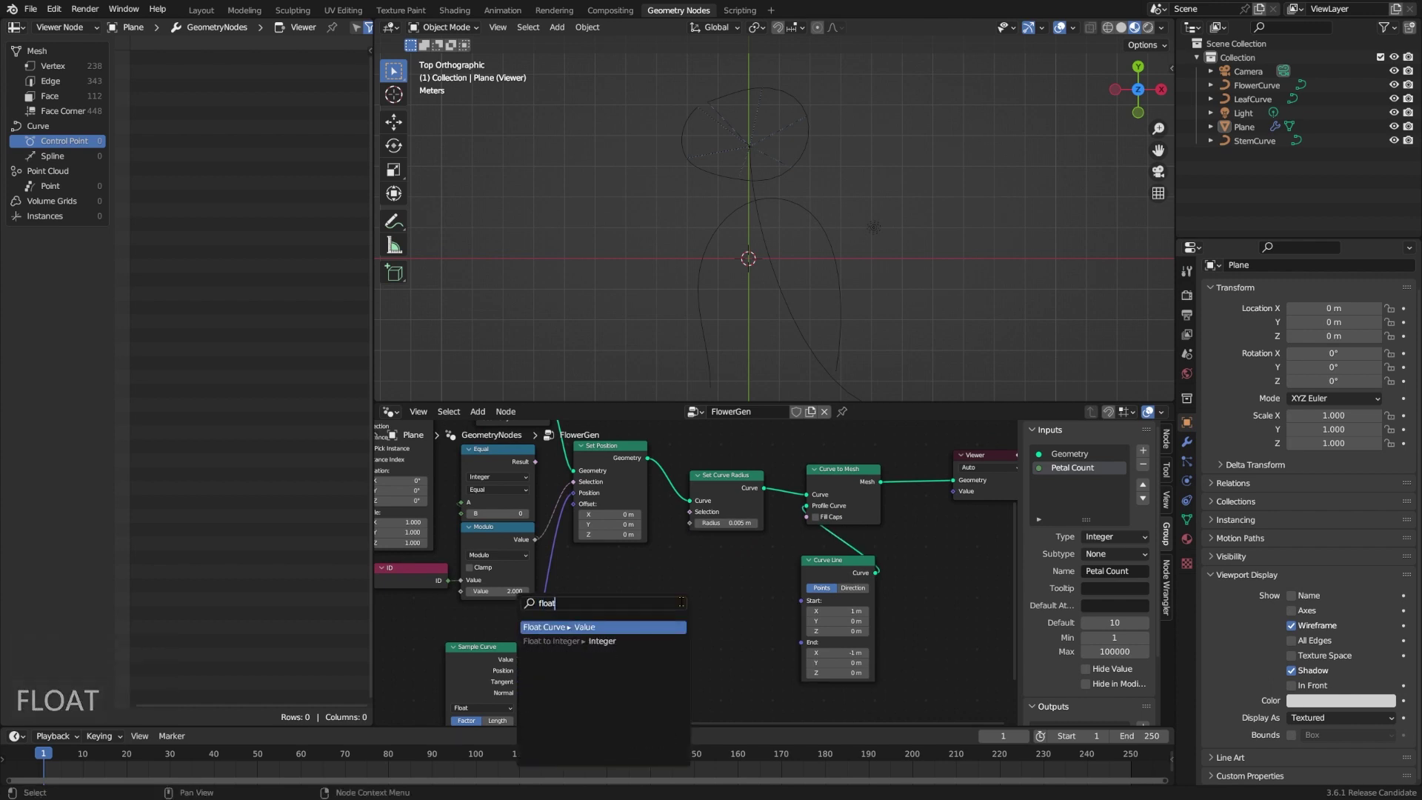
key("Return")
left_click(731, 574)
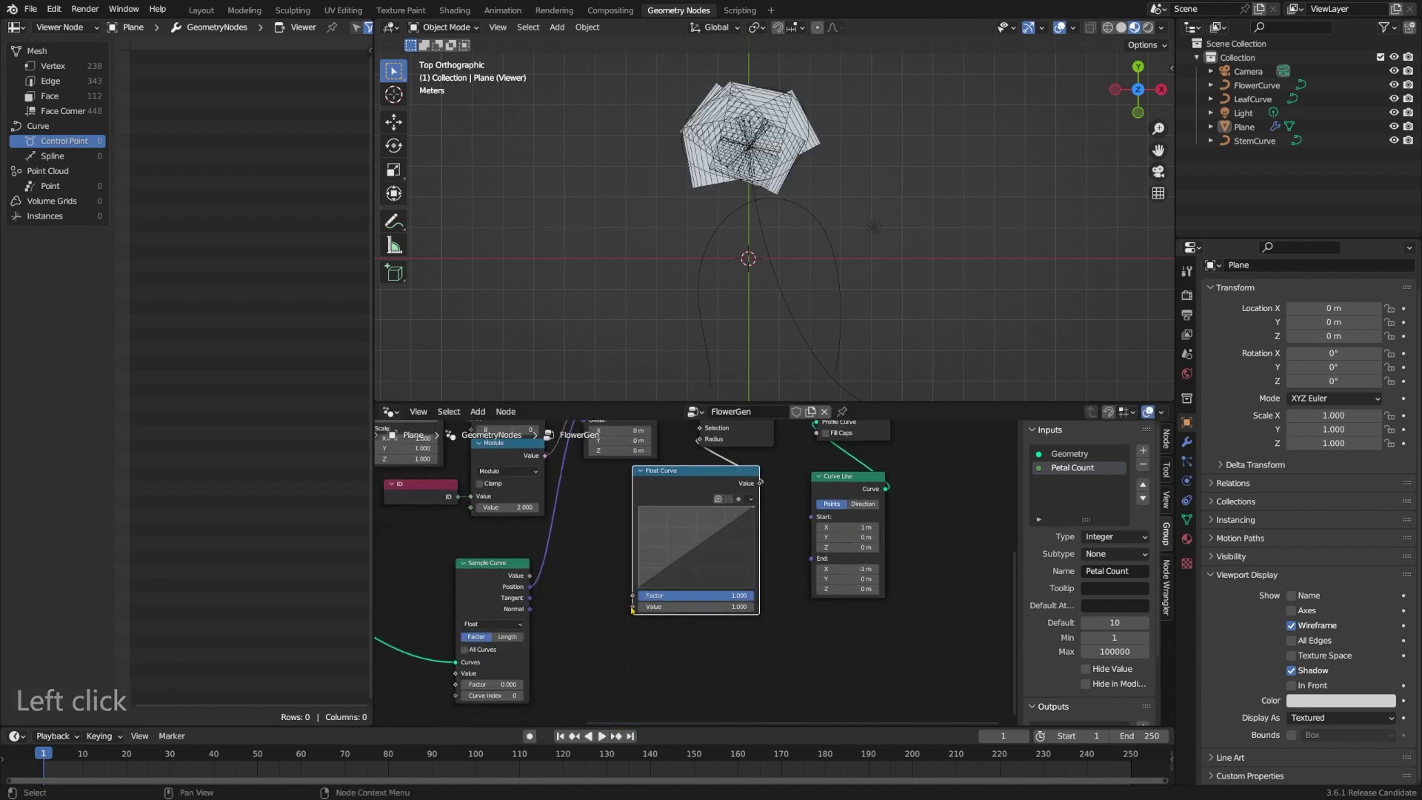
- Add a Spline Parameter node and feed its Factor into the Float Curve's Value input
left_click_drag(631, 607, 456, 630)
type("spline pa")
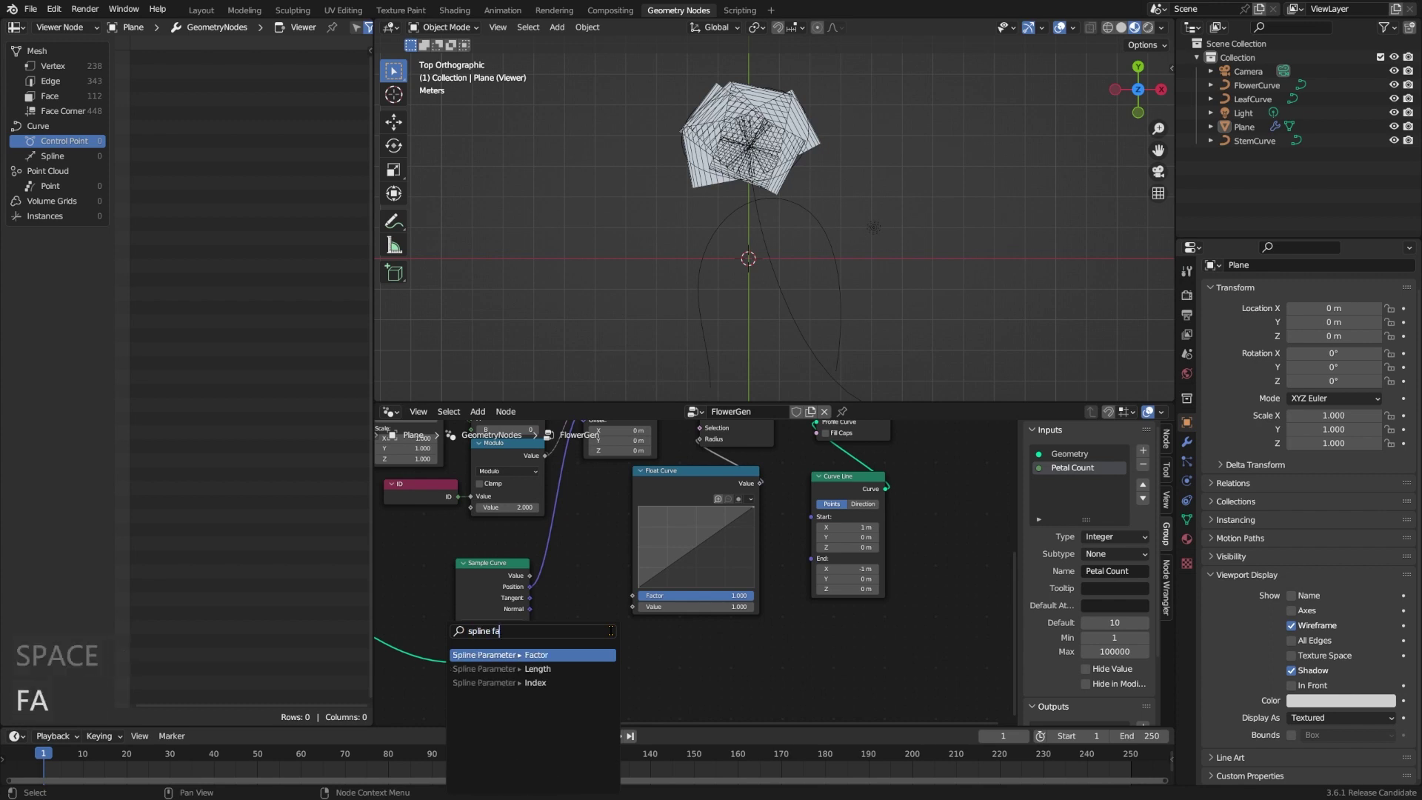
key("Return")
left_click(617, 603)
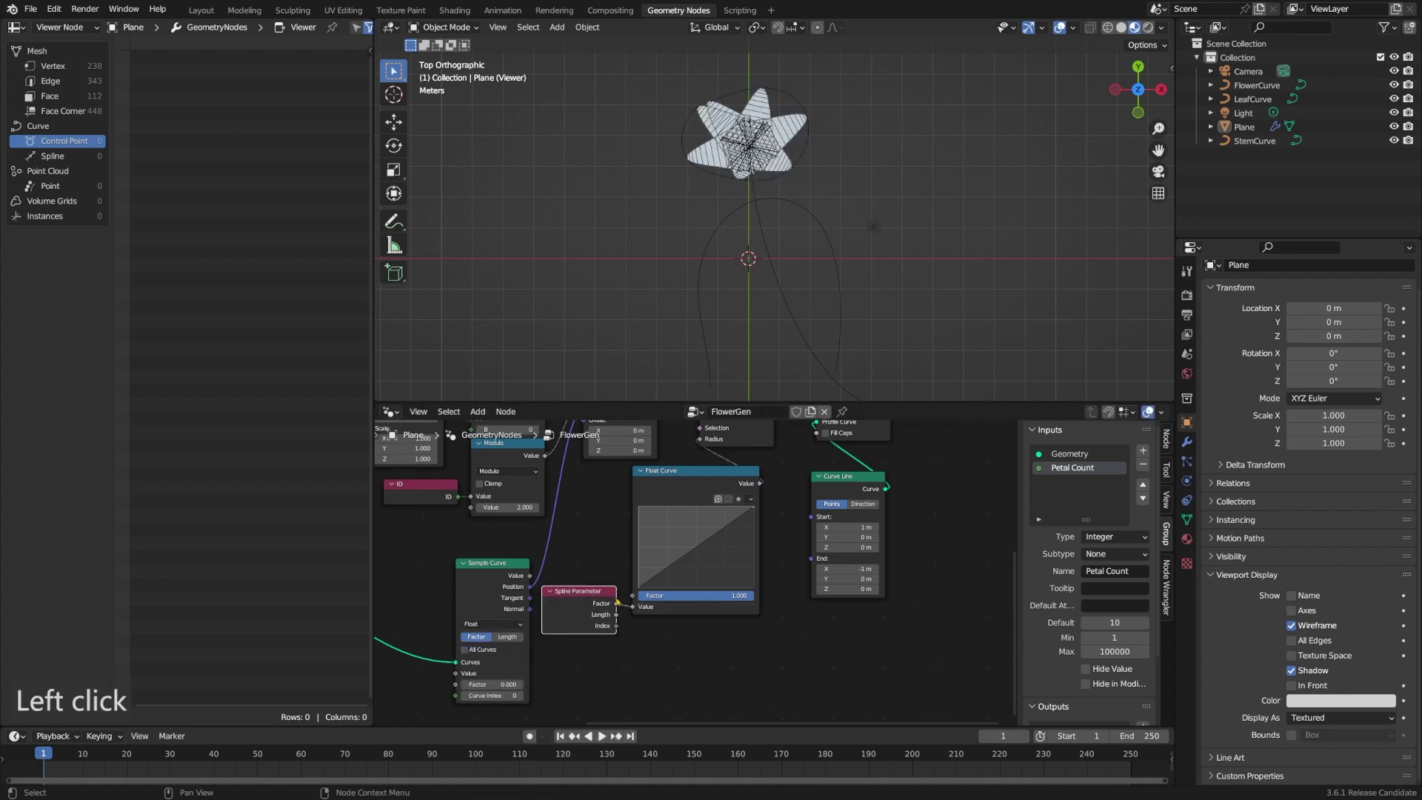
- Annotate the viewport with a wavy curve, labelling its ends 0 and 1 and adding tick marks along it
middle_click_drag(639, 605, 651, 640)
left_click(393, 221)
mouse_move(506, 292)
left_mouse_down()
mouse_move(556, 264)
mouse_move(917, 284)
left_mouse_up()
left_click_drag(496, 296, 497, 309)
left_click_drag(941, 291, 940, 309)
left_click_drag(504, 297, 510, 287)
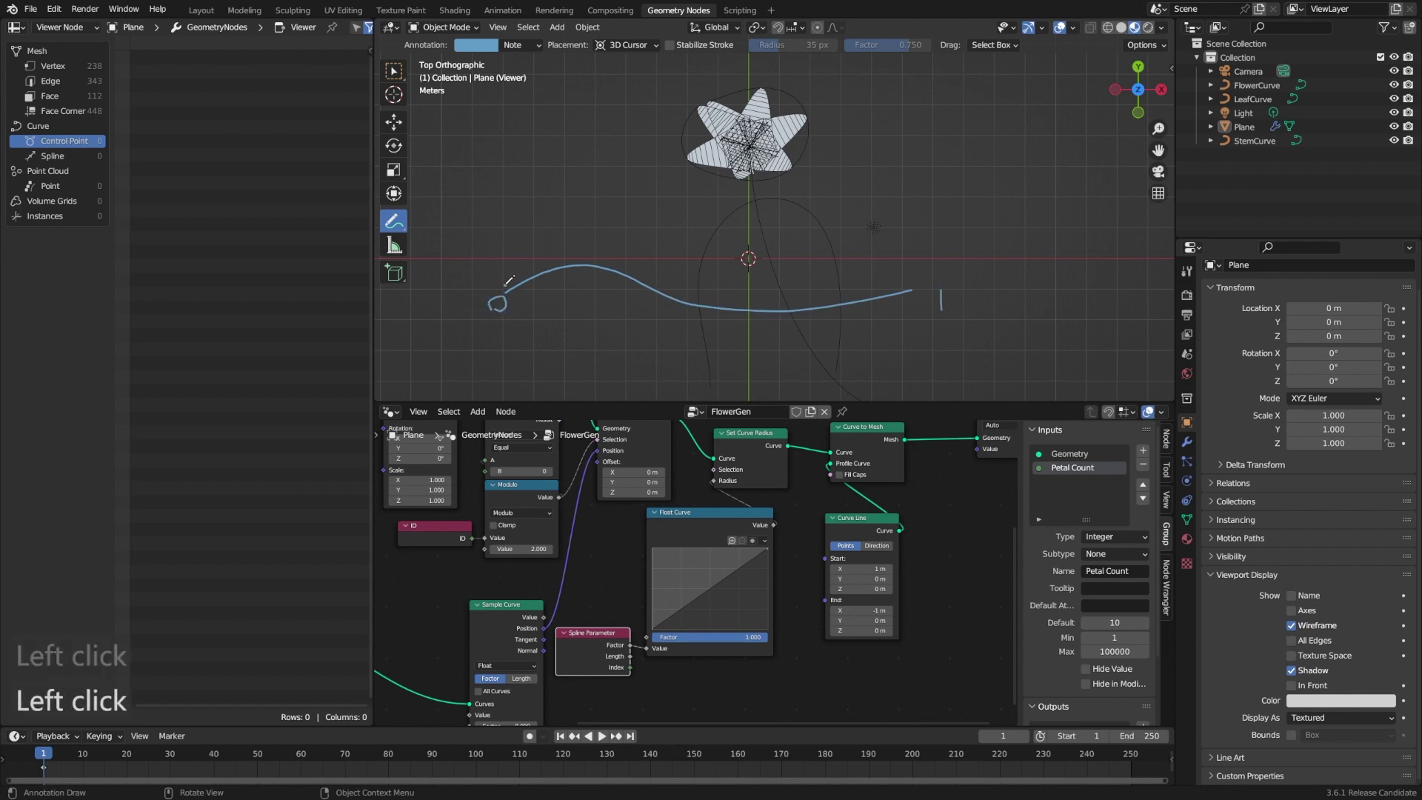
left_click(645, 282)
left_click_drag(743, 311, 741, 321)
left_click_drag(906, 292, 909, 305)
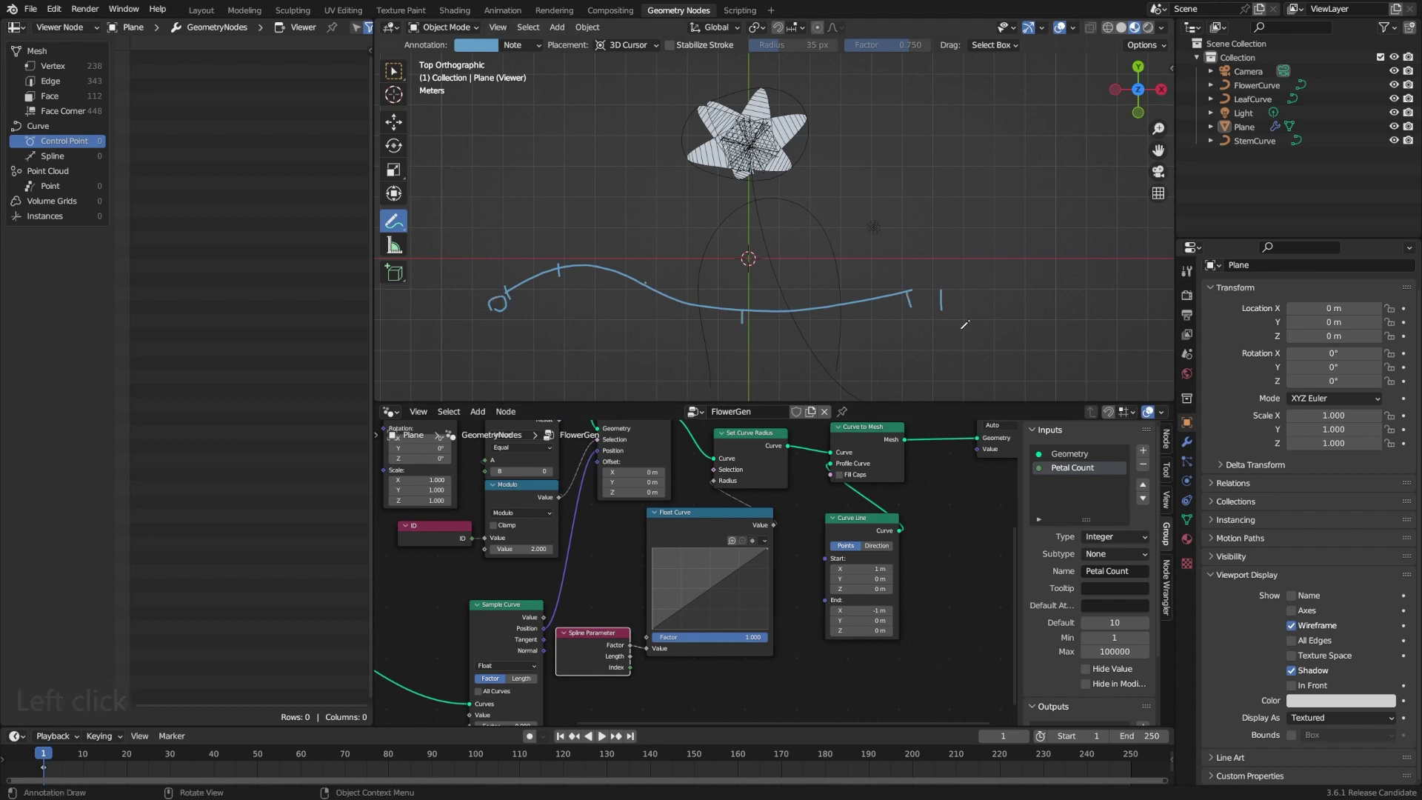
- Undo the wavy curve annotation strokes and return to the Select Box tool
key("ctrl+z")
key("ctrl+z")
key("ctrl+z")
key("ctrl+z")
key("ctrl+z")
key("ctrl+z")
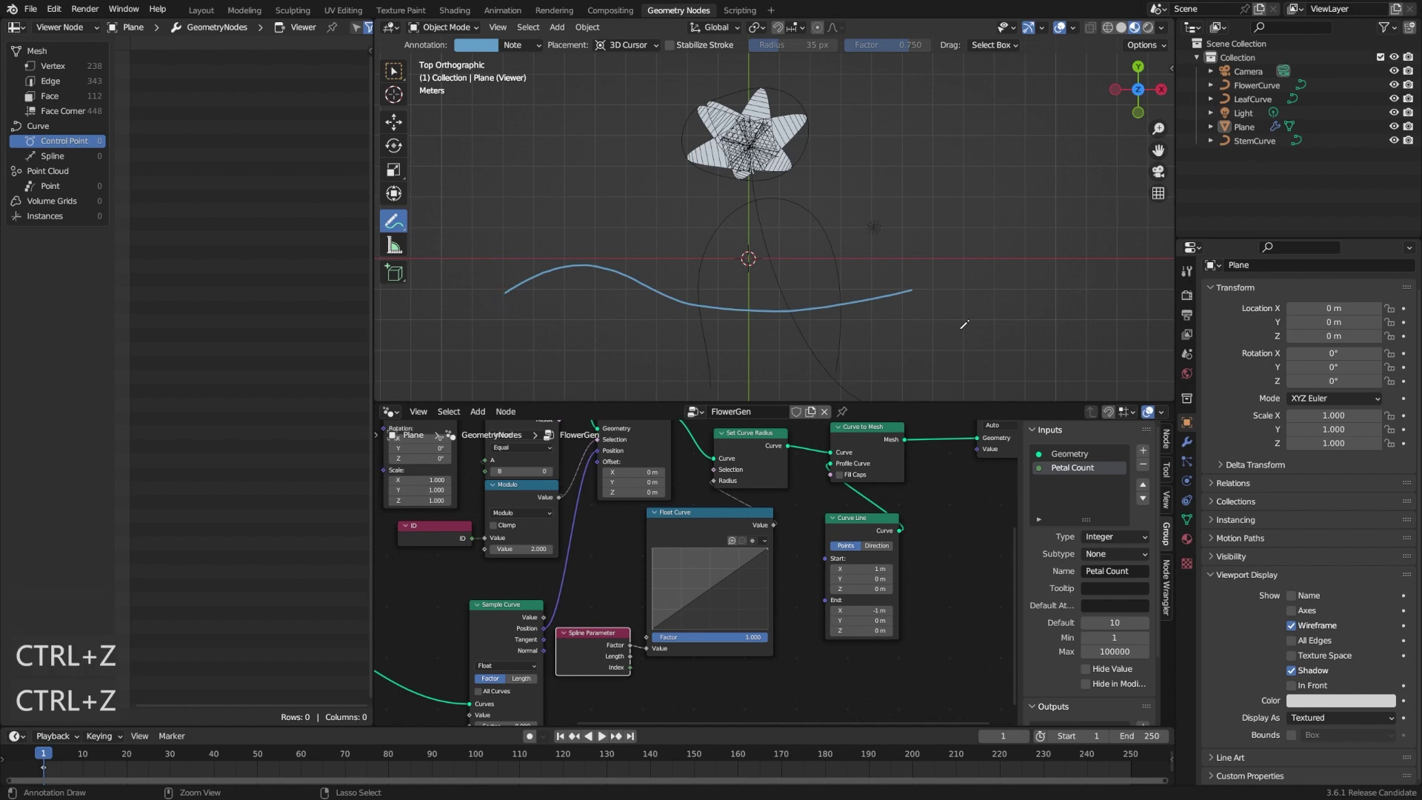
left_click(393, 72)
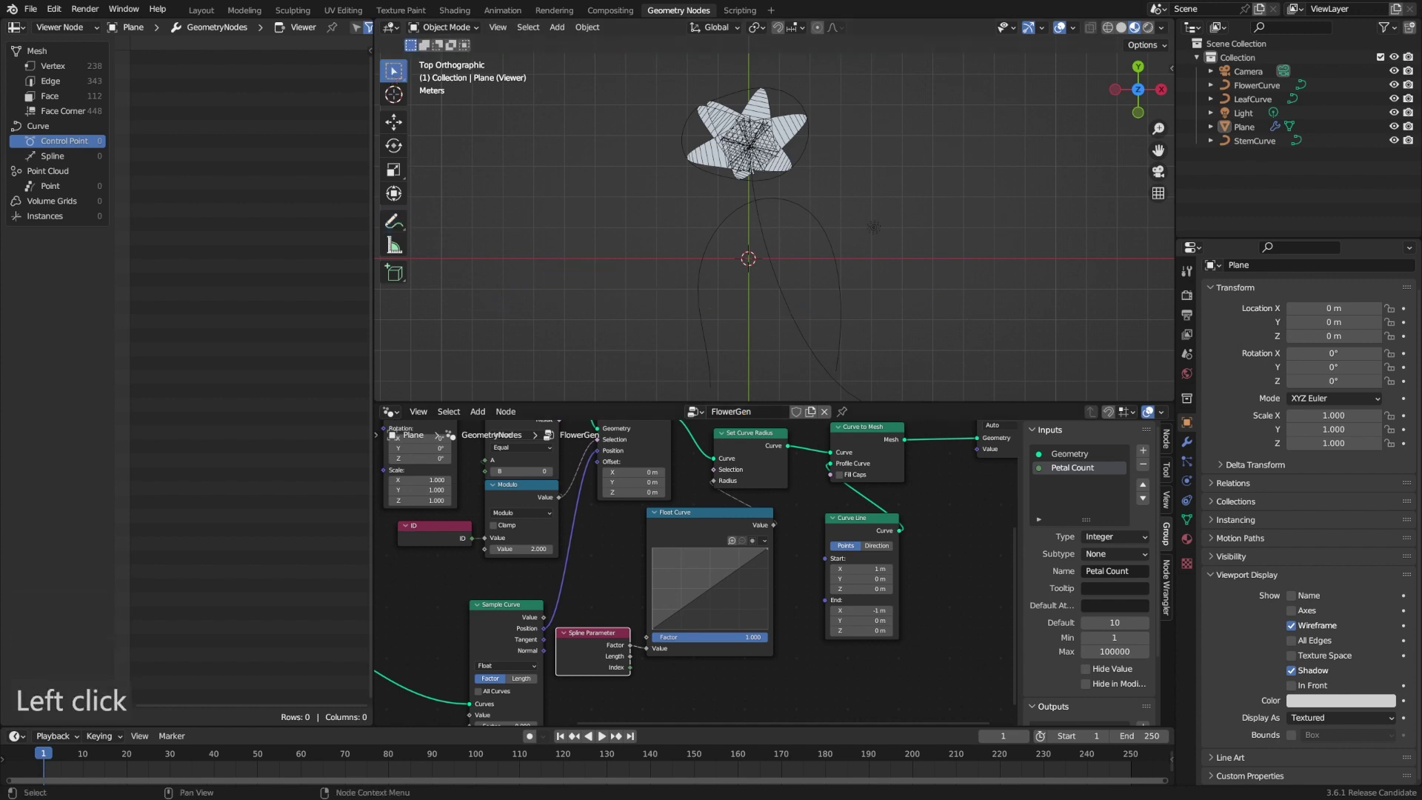
- Shape the Float Curve into a rounded dome with its end point at 1.0, 0.0, and reposition the neighbouring nodes
left_click_drag(707, 593, 782, 643)
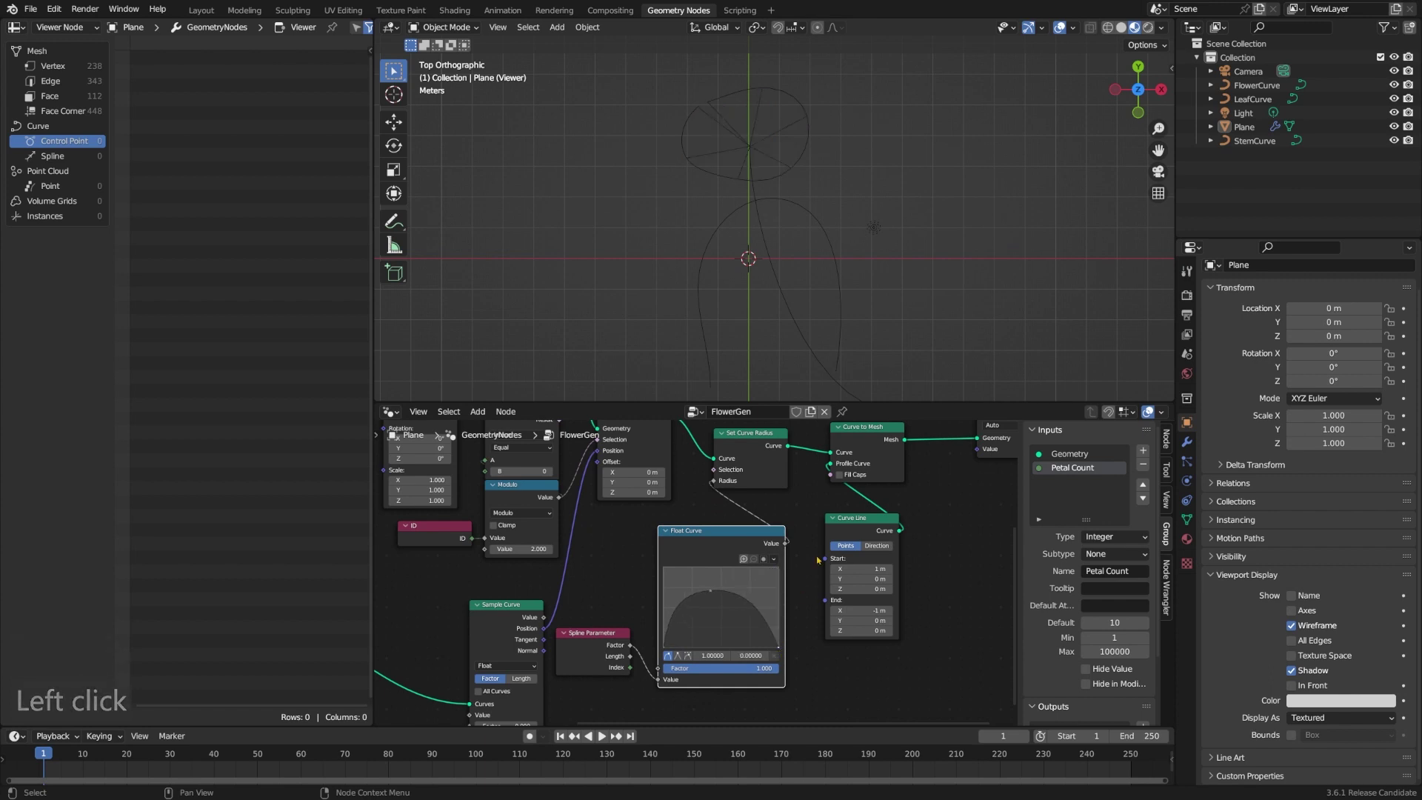
scroll(817, 560, "up", 3)
left_click_drag(724, 495, 753, 480)
scroll(827, 464, "down", 2)
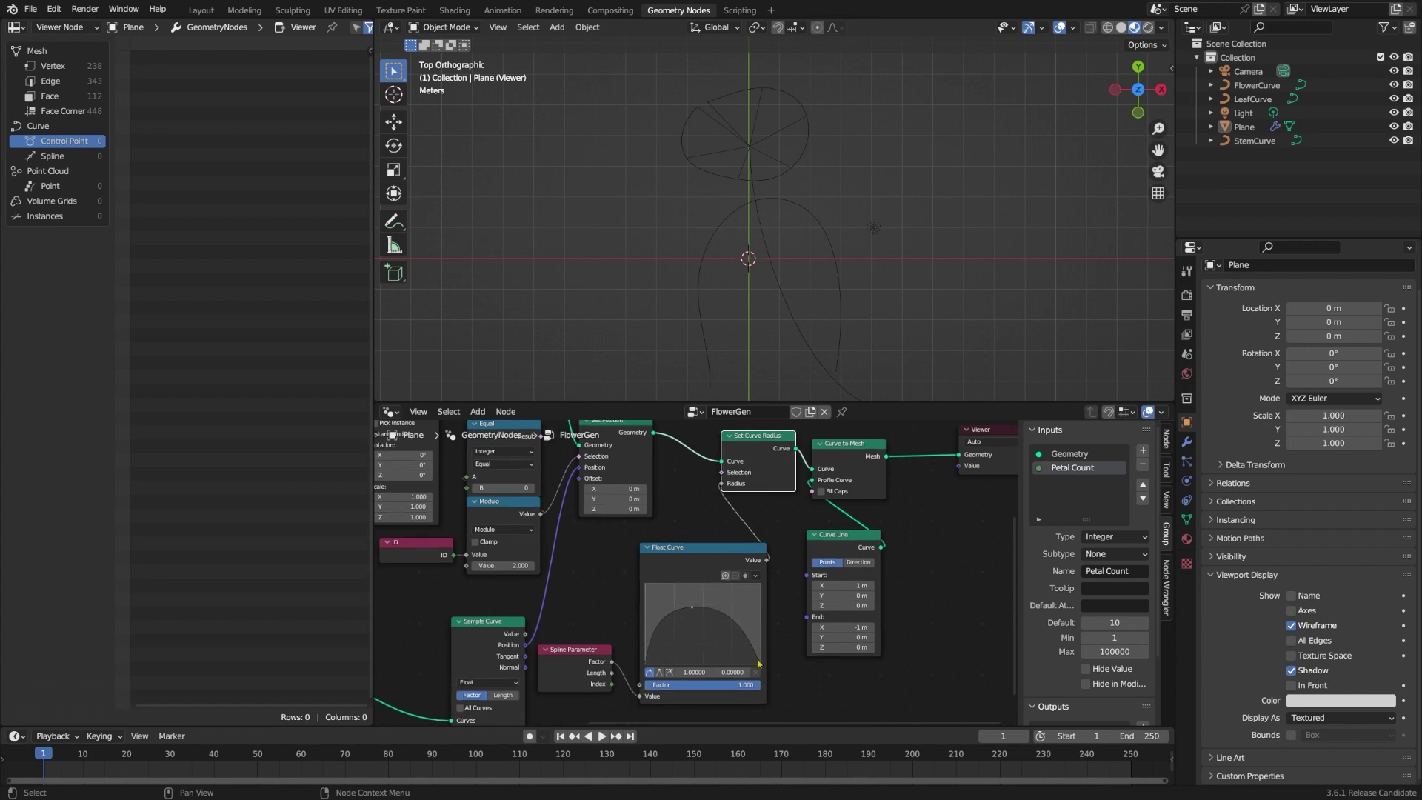
key("Escape")
- Insert a Resample Curve node in Count mode with a count of 10 between Set Position and Set Curve Radius
key("shift+a")
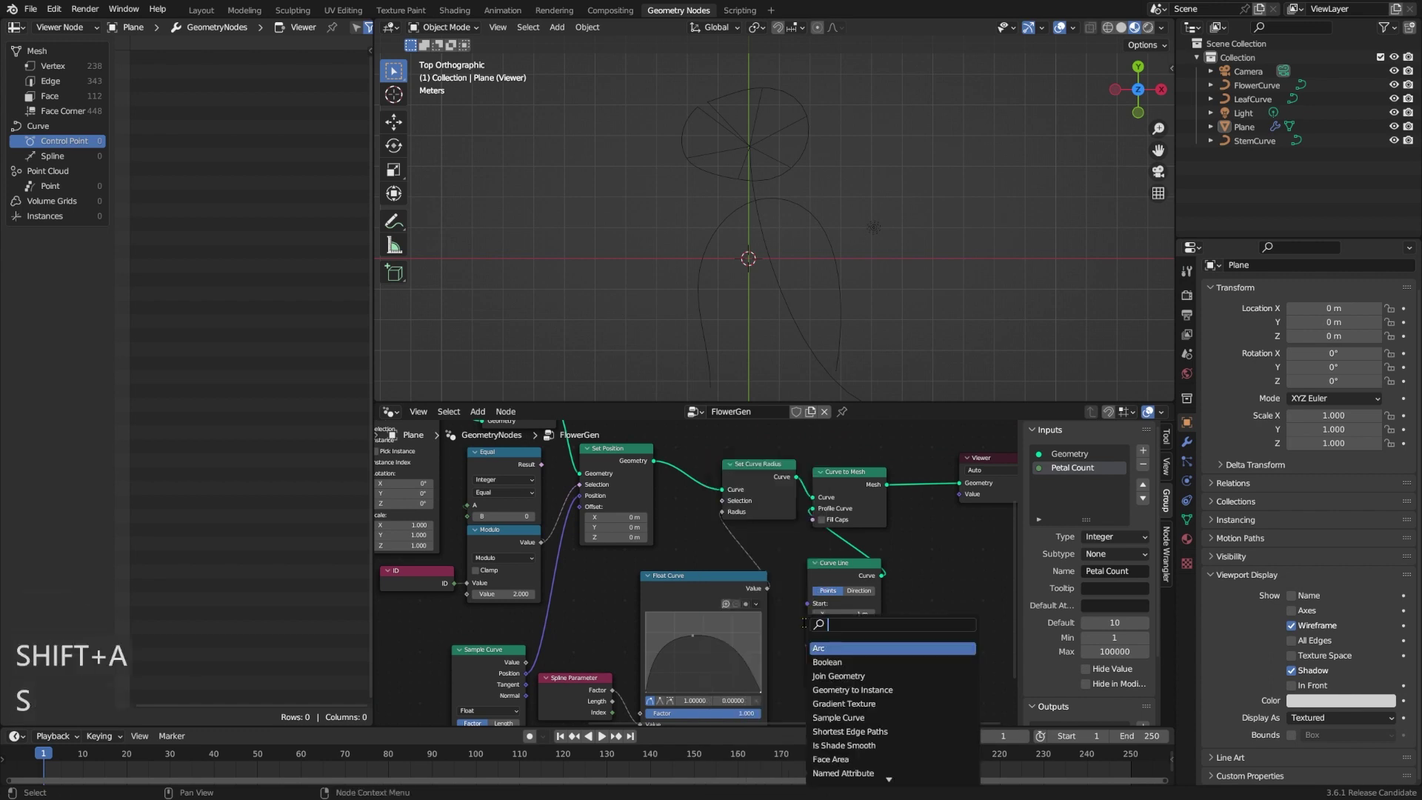
type("res")
key("Return")
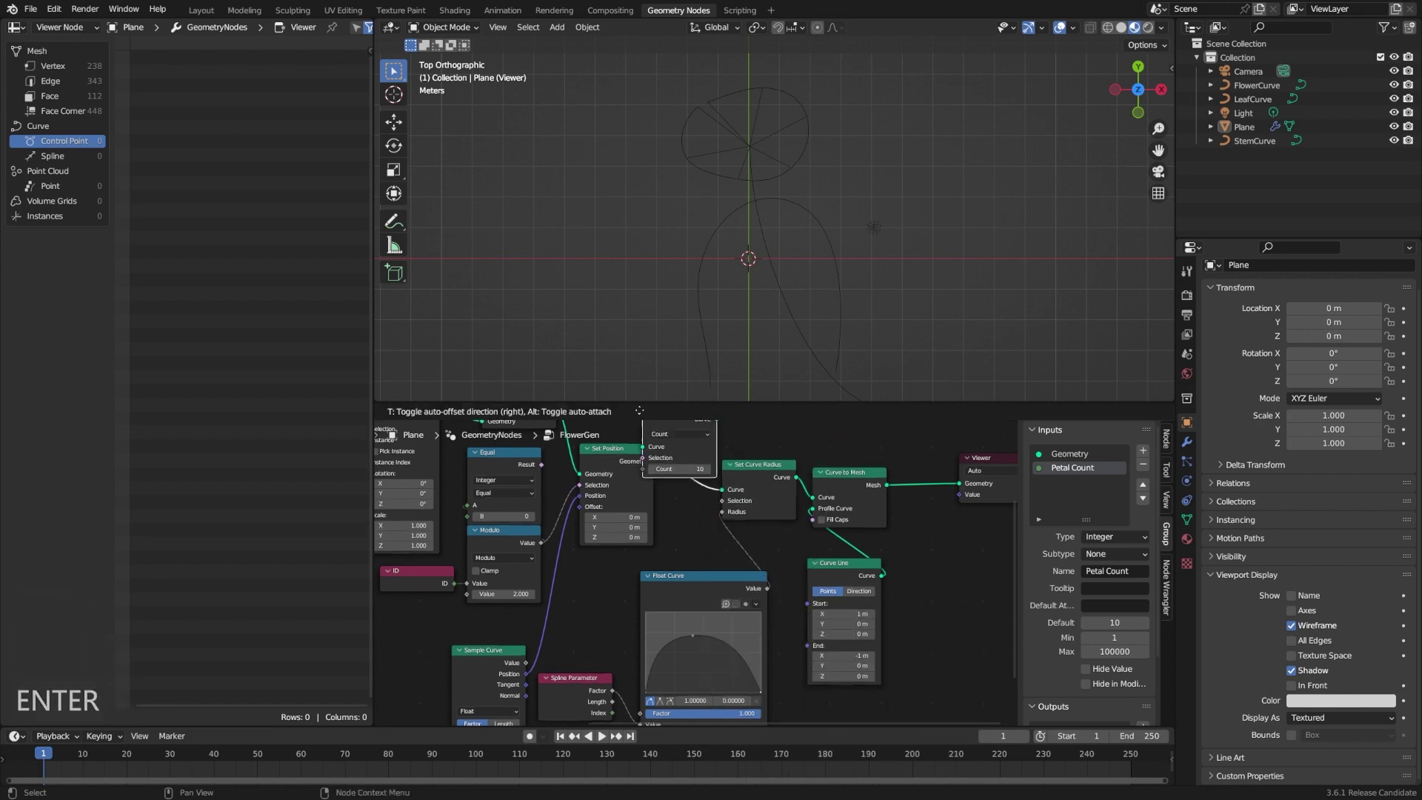
left_click(642, 501)
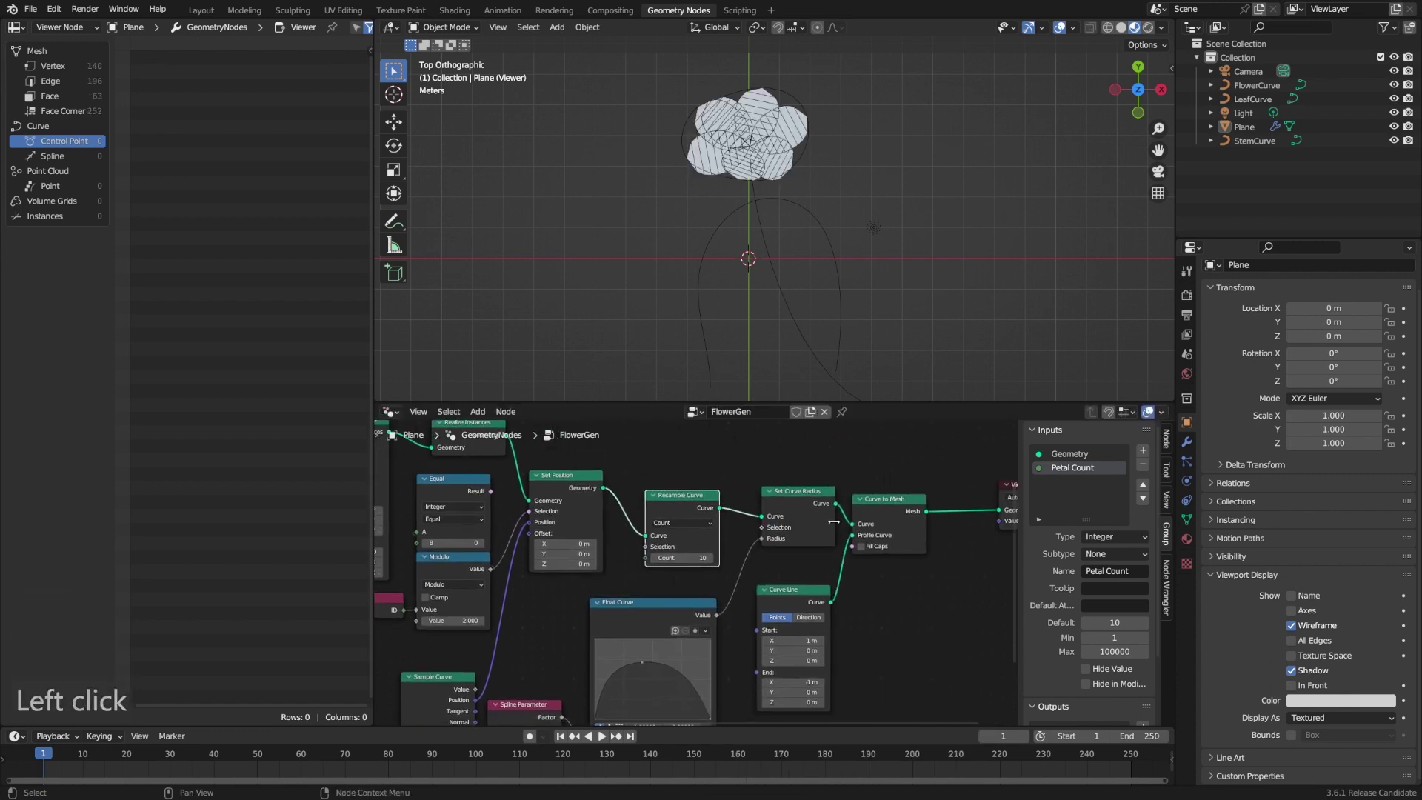
middle_click_drag(749, 526, 717, 526)
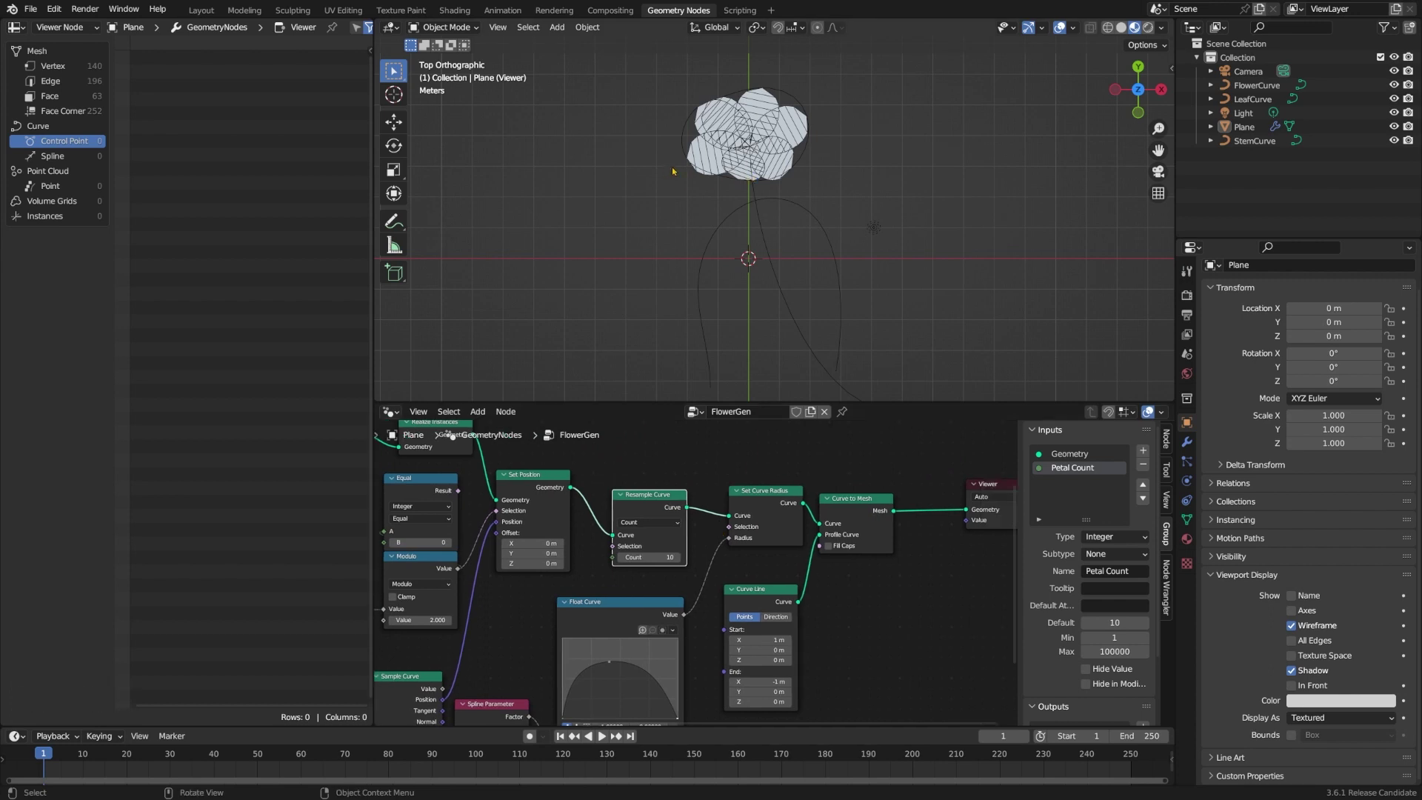
- Reshape the Float Curve into a lower dome peaking at about 0.49, 0.47, and set the modifier's Petal Count to 21
middle_click_drag(606, 683, 611, 645)
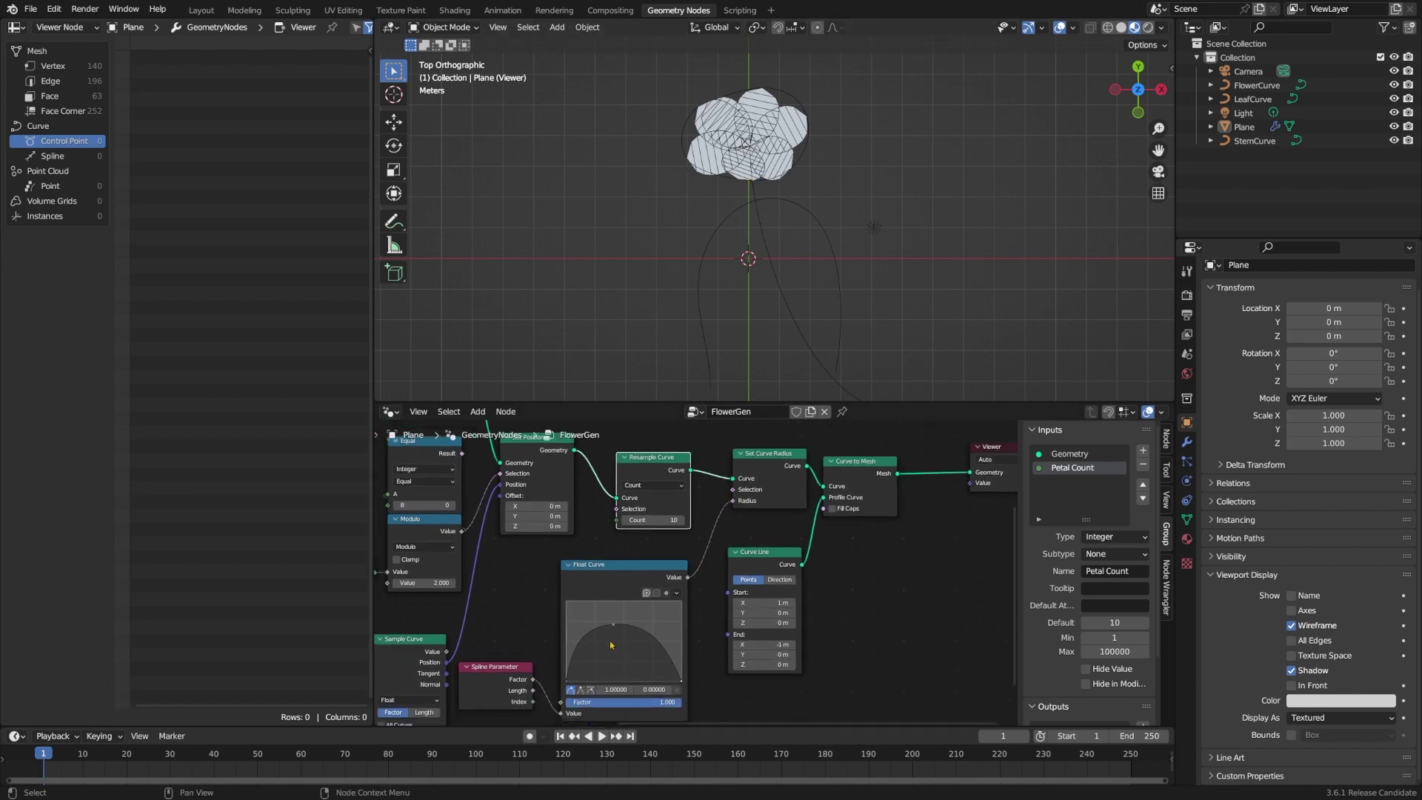
left_click_drag(614, 624, 684, 646)
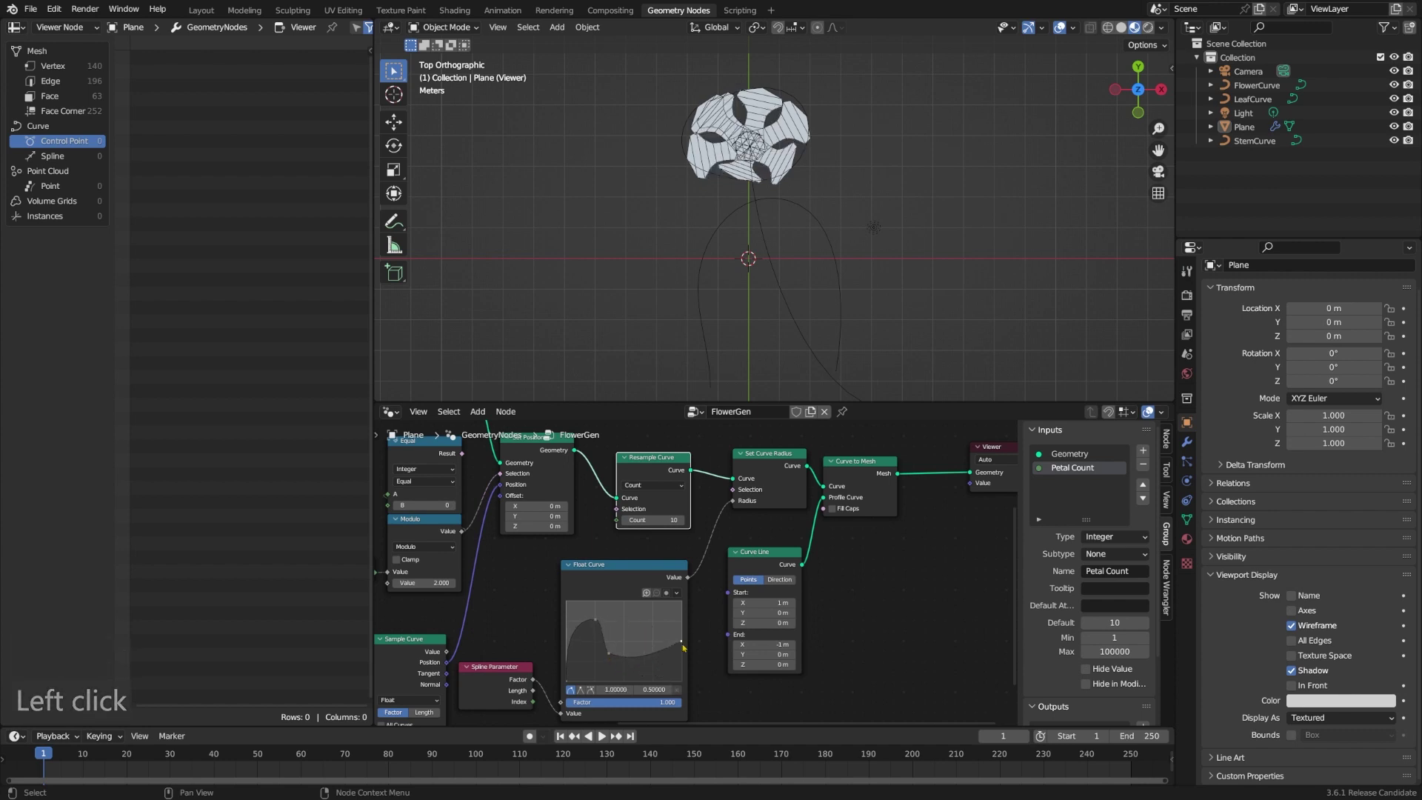
key("ctrl+z")
key("ctrl+z")
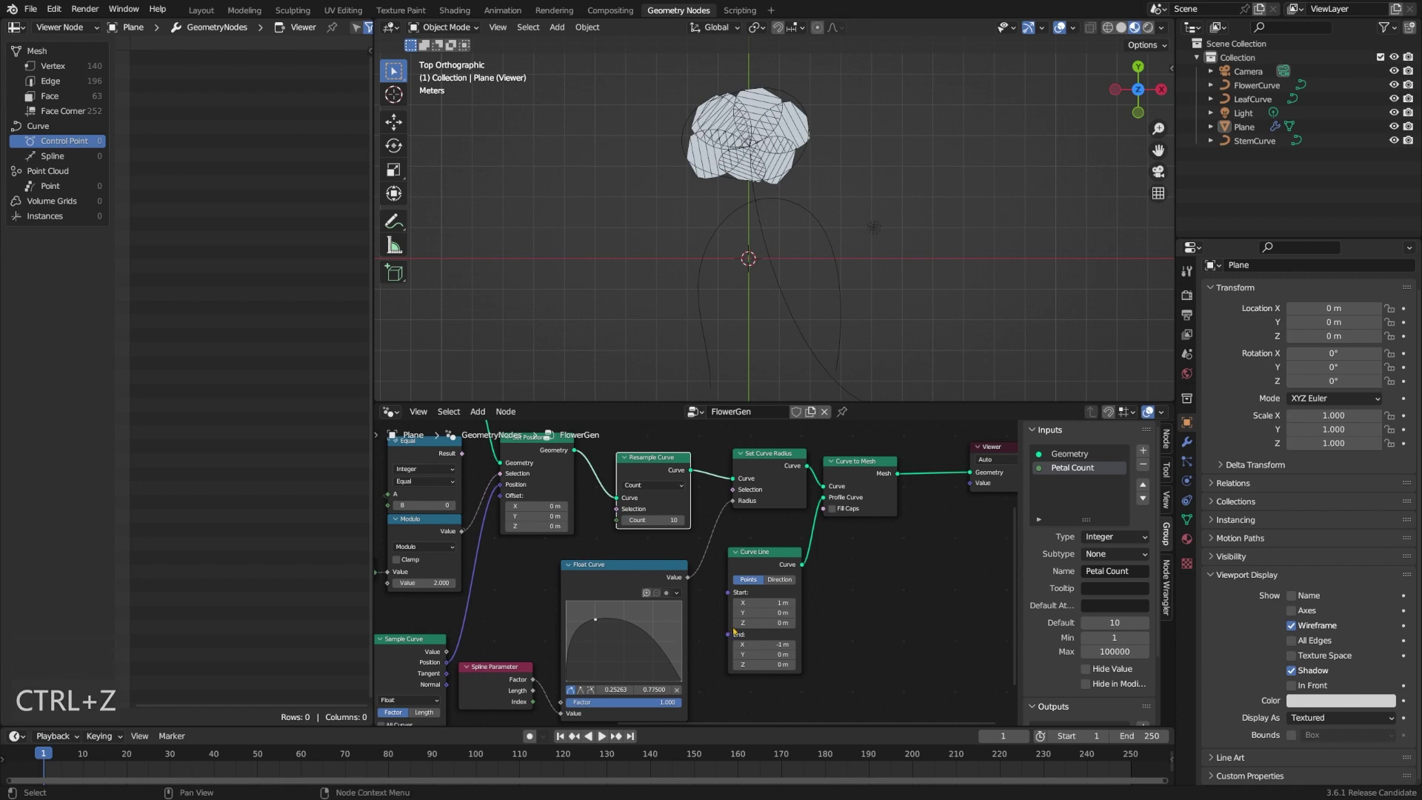
left_click_drag(597, 624, 624, 648)
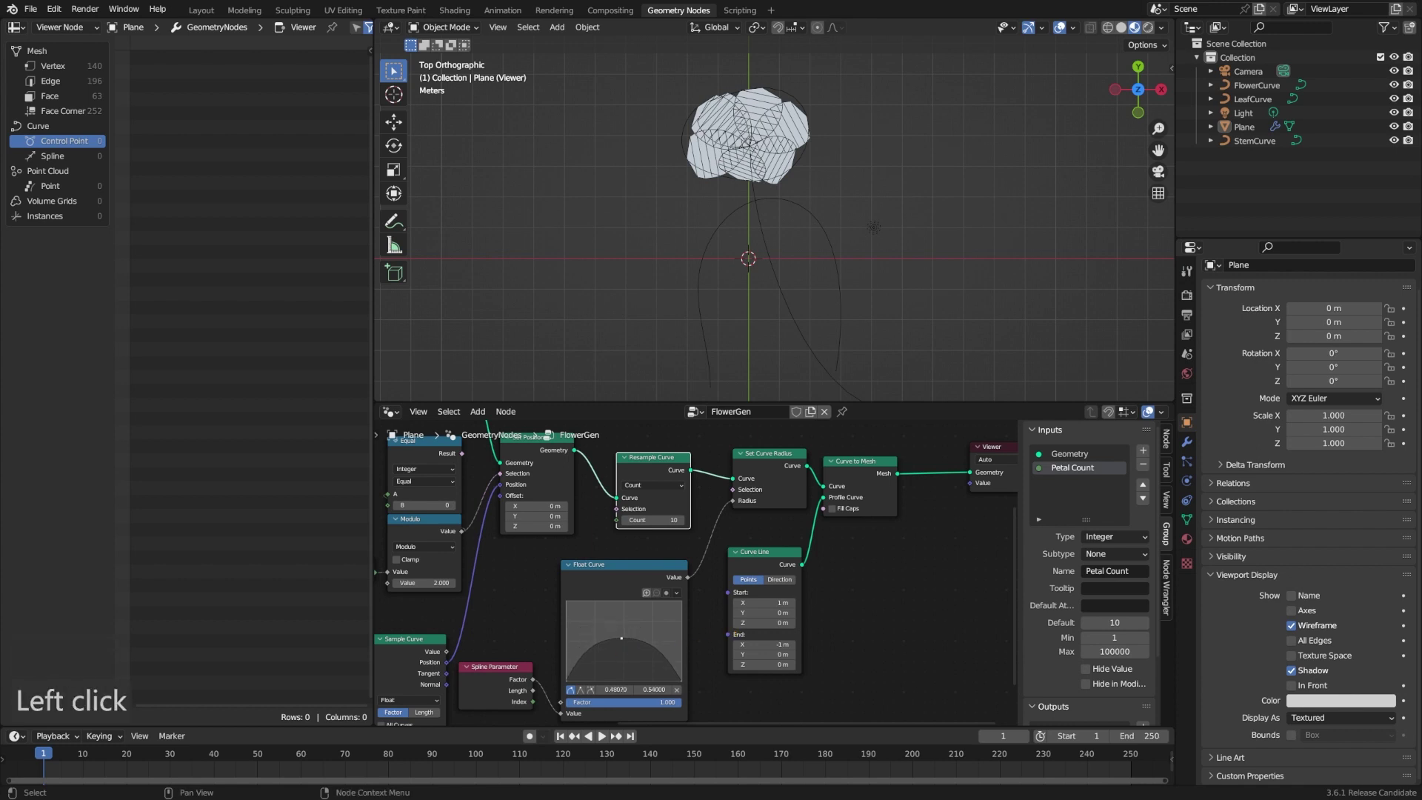
left_click(1188, 444)
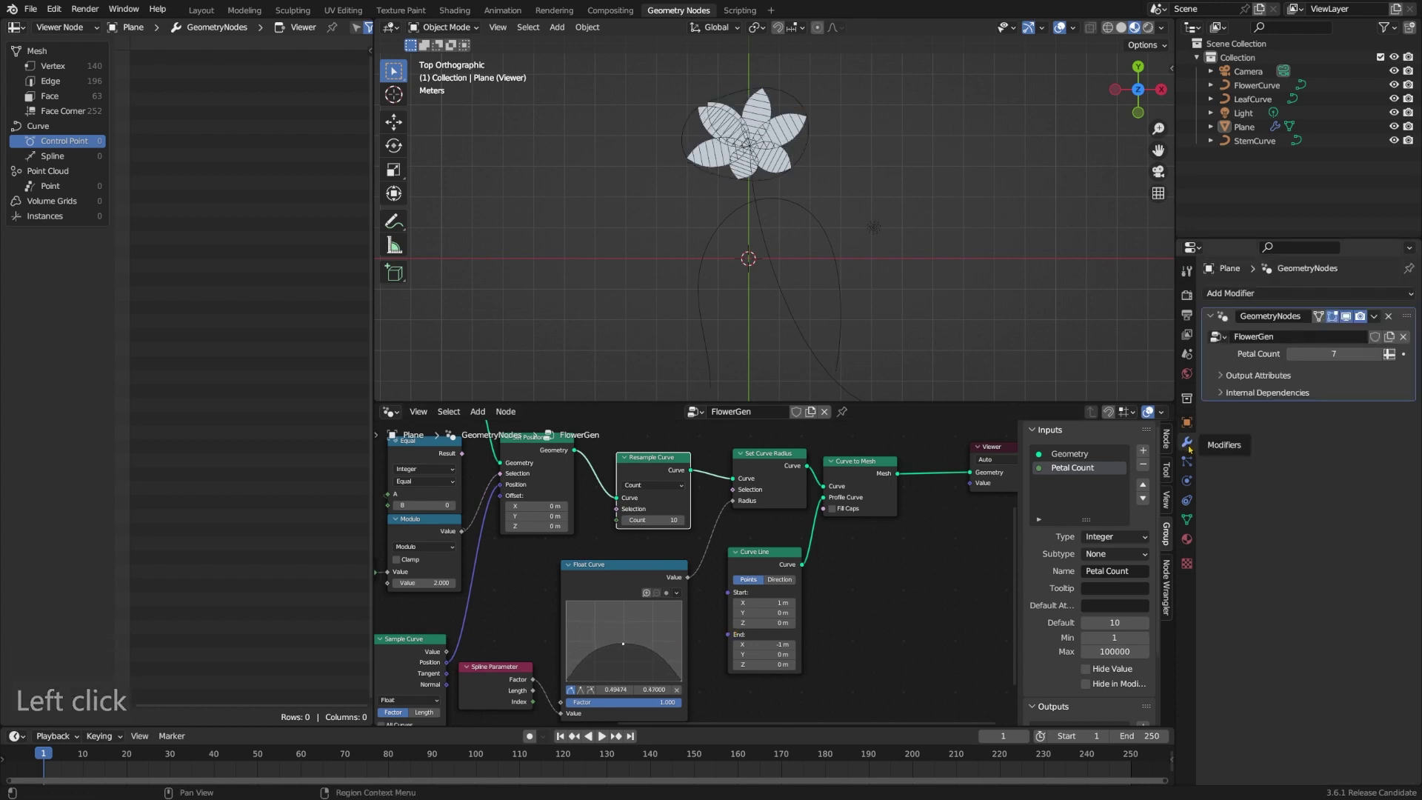
left_click_drag(1331, 353, 1376, 354)
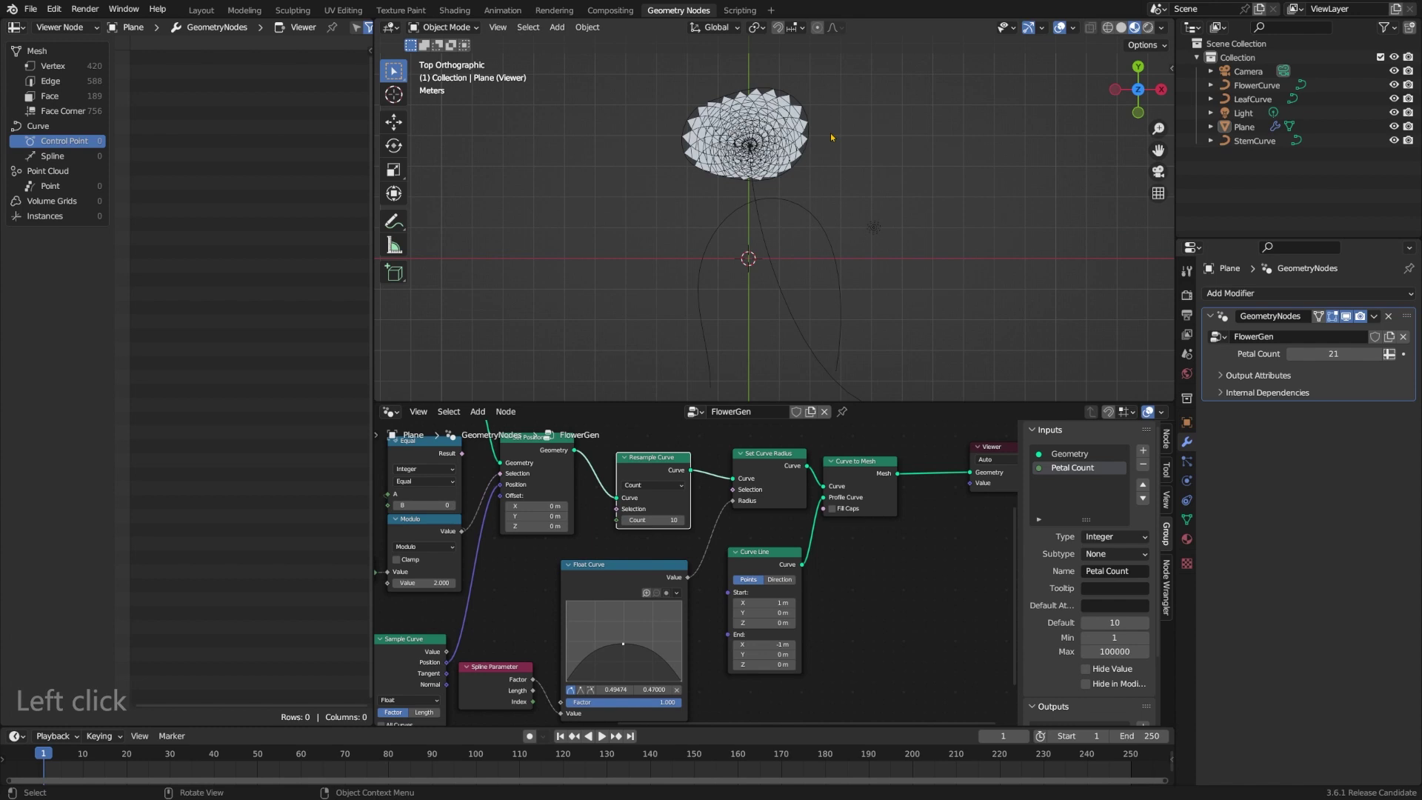
- Raise all control points of FlowerCurve by about 0.78 m along the Z axis in Edit Mode
middle_click_drag(785, 189, 655, 302)
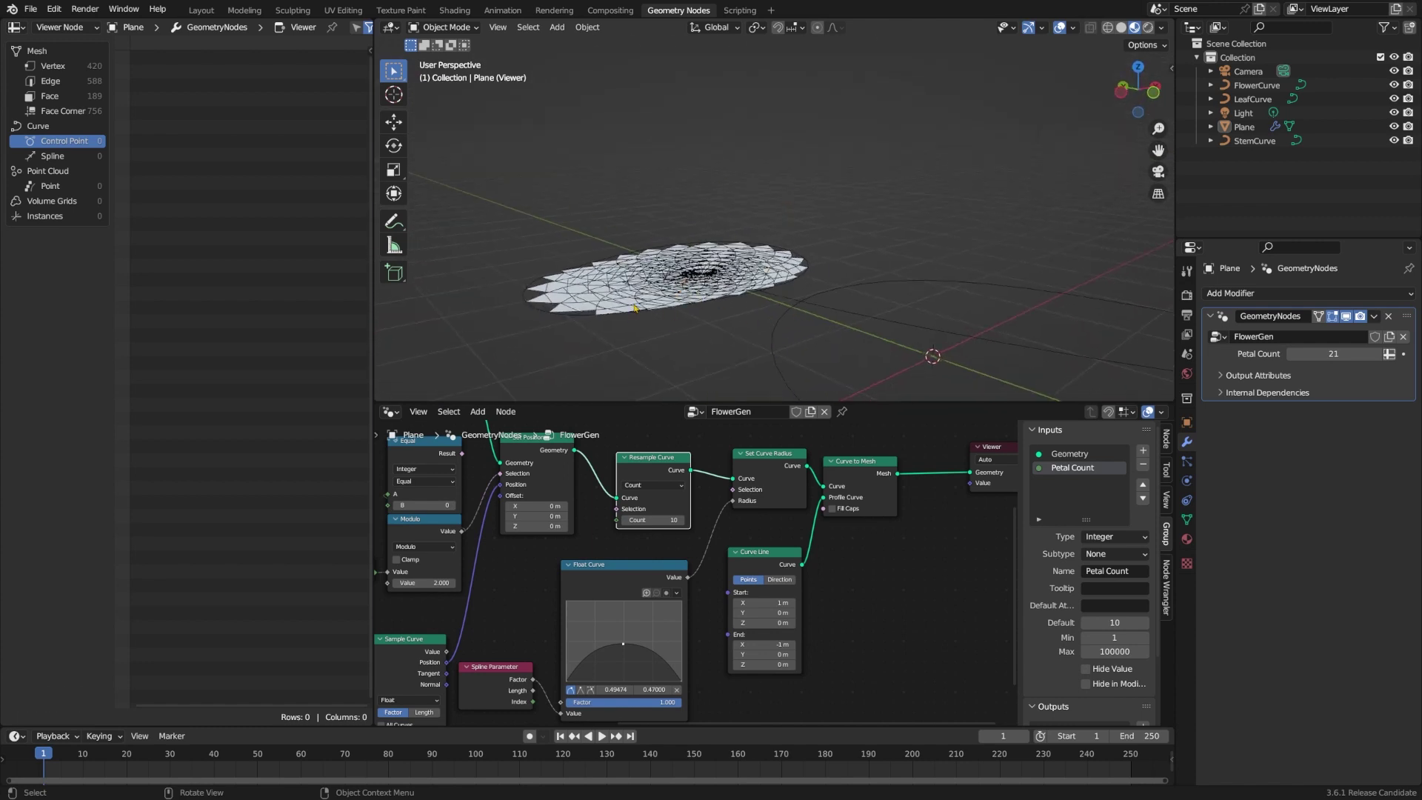
left_click(812, 261)
key("Tab")
key("a")
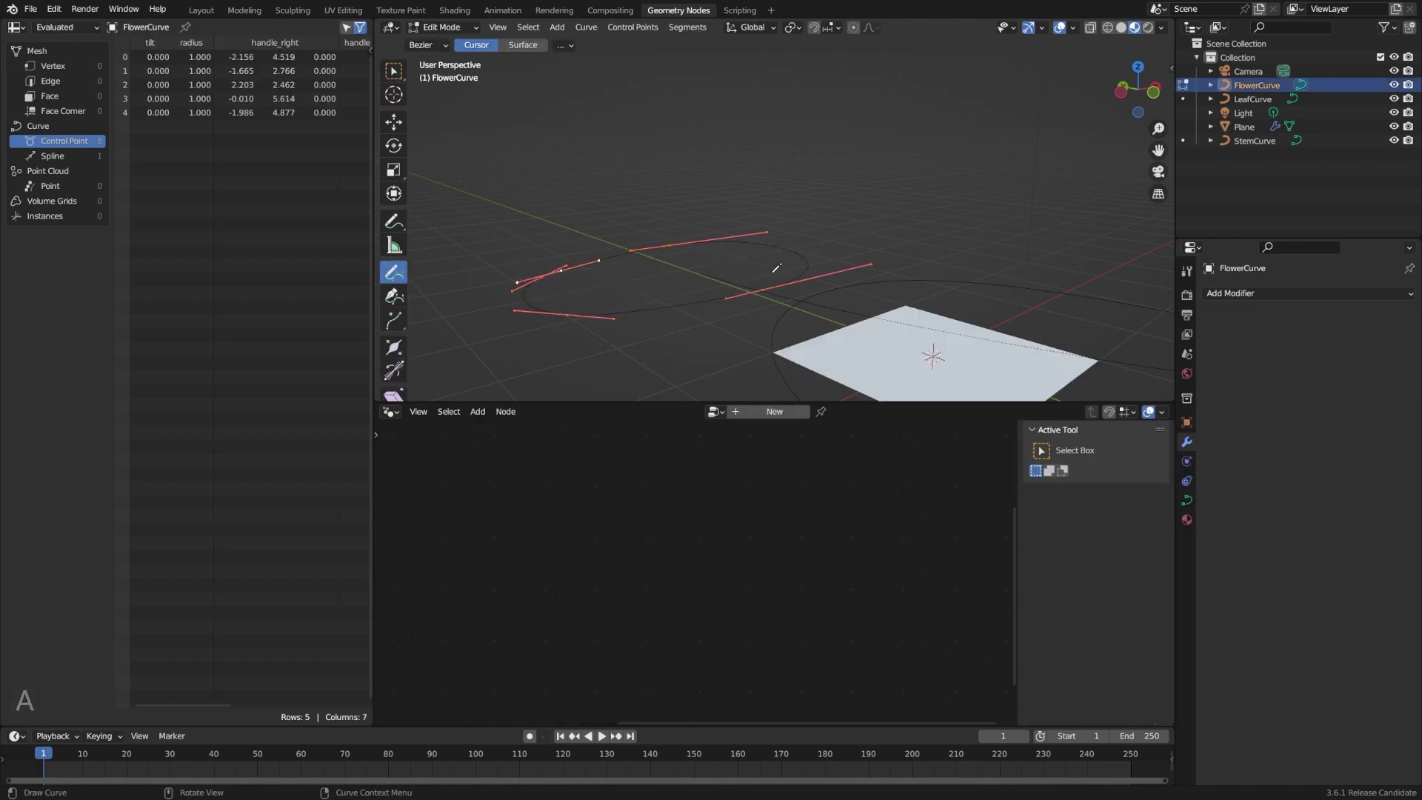
key("g")
key("z")
left_click(777, 222)
key("Tab")
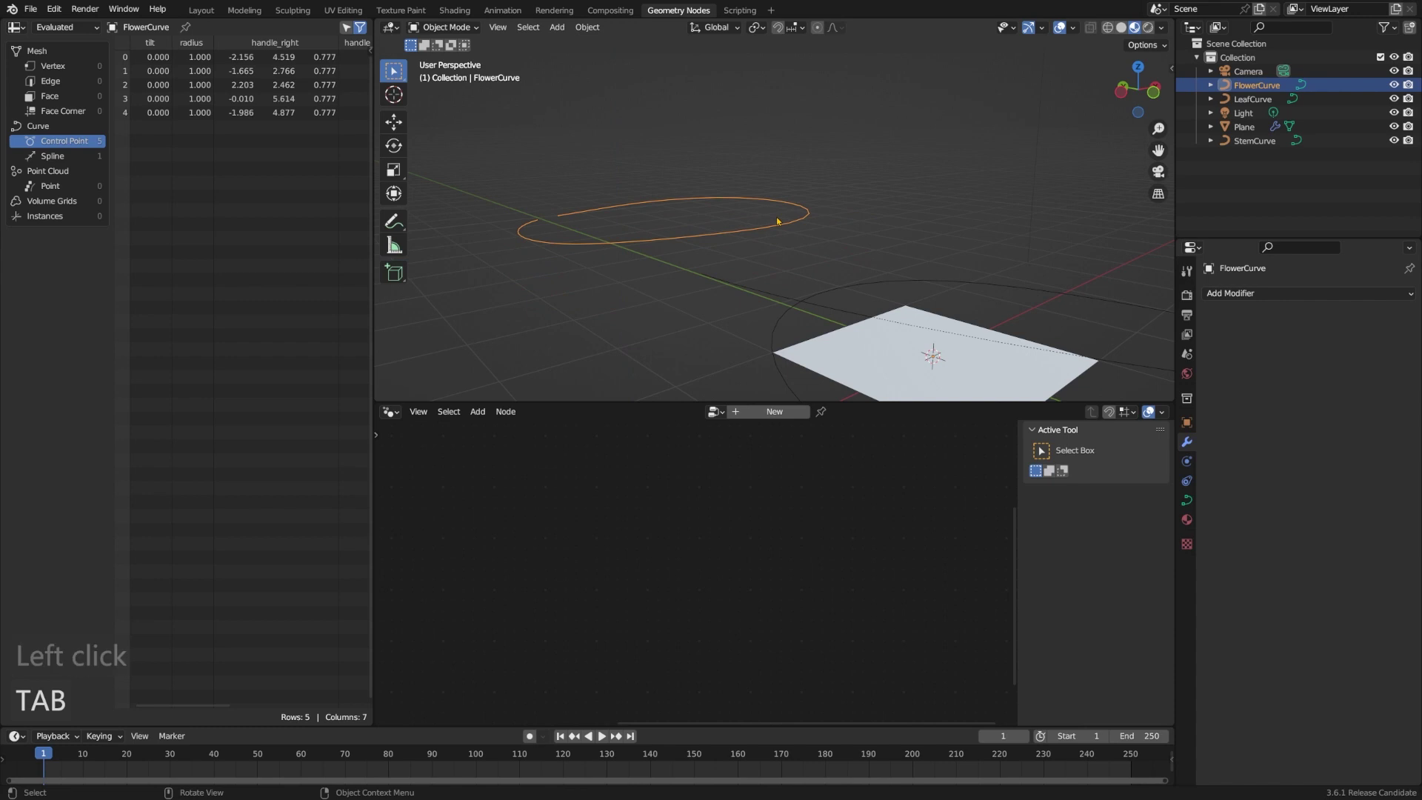
- In the Plane's node tree, move Group Output beside the Viewer and connect the Curve to Mesh output to it
left_click(915, 348)
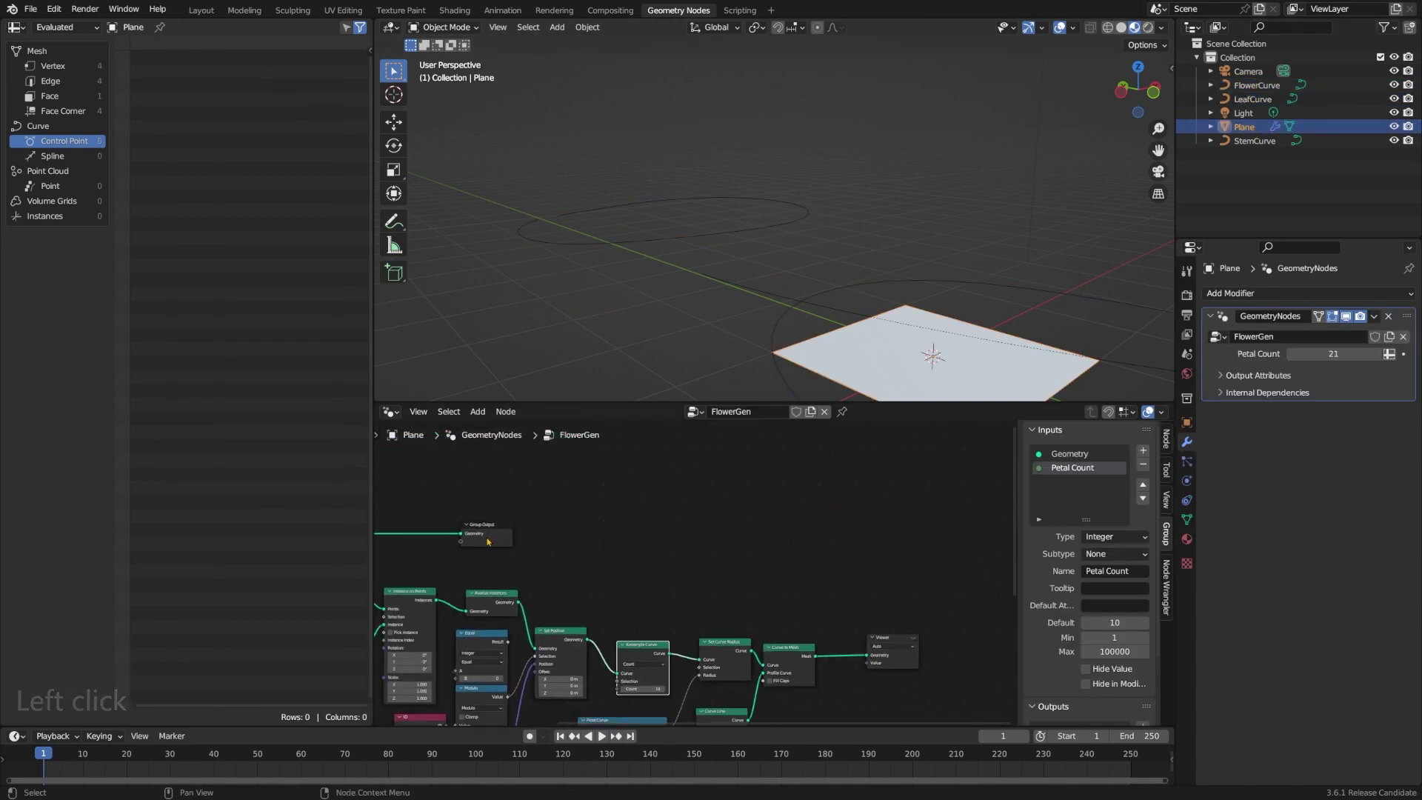
left_click_drag(490, 541, 912, 596)
left_click_drag(815, 656, 882, 589)
middle_click_drag(711, 283, 792, 314)
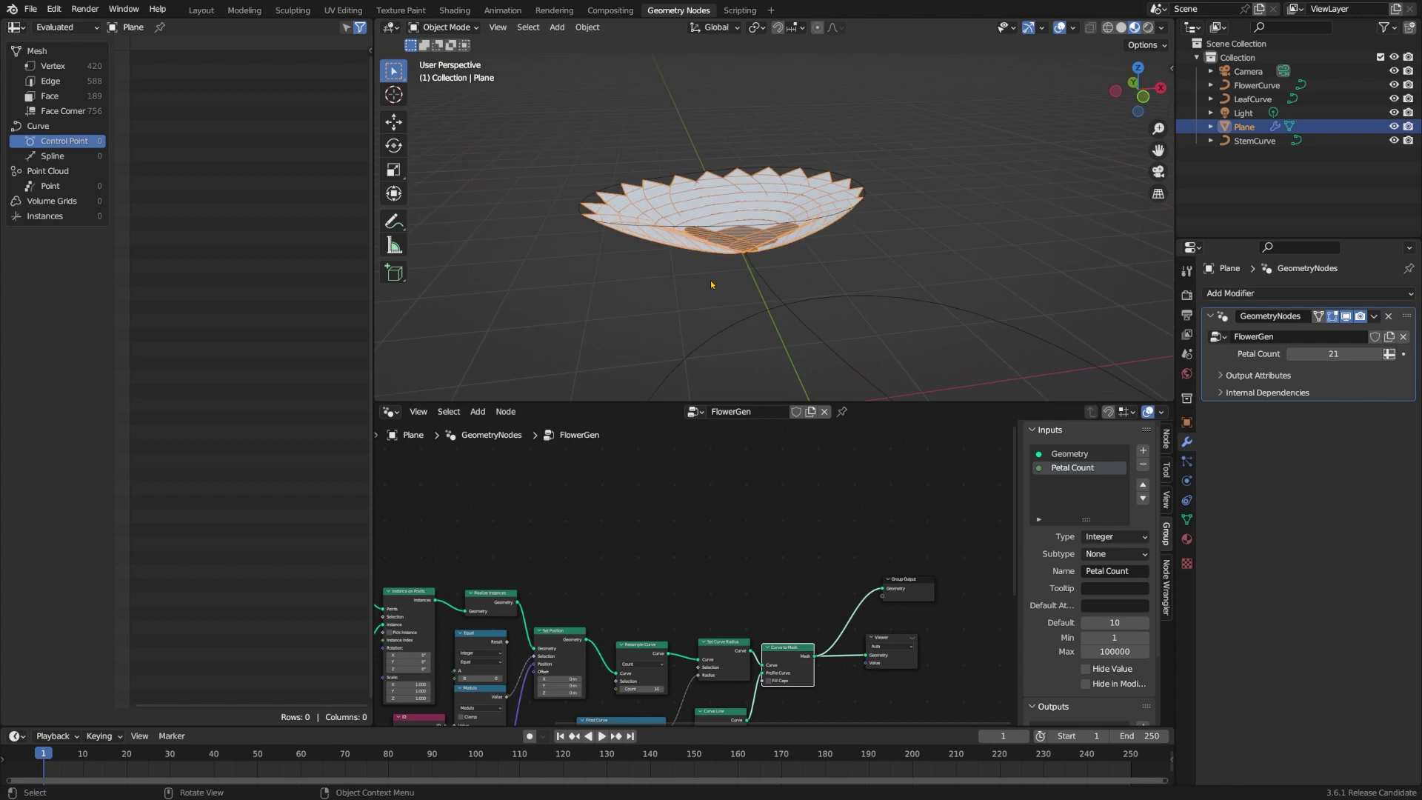
middle_click_drag(953, 232, 909, 278)
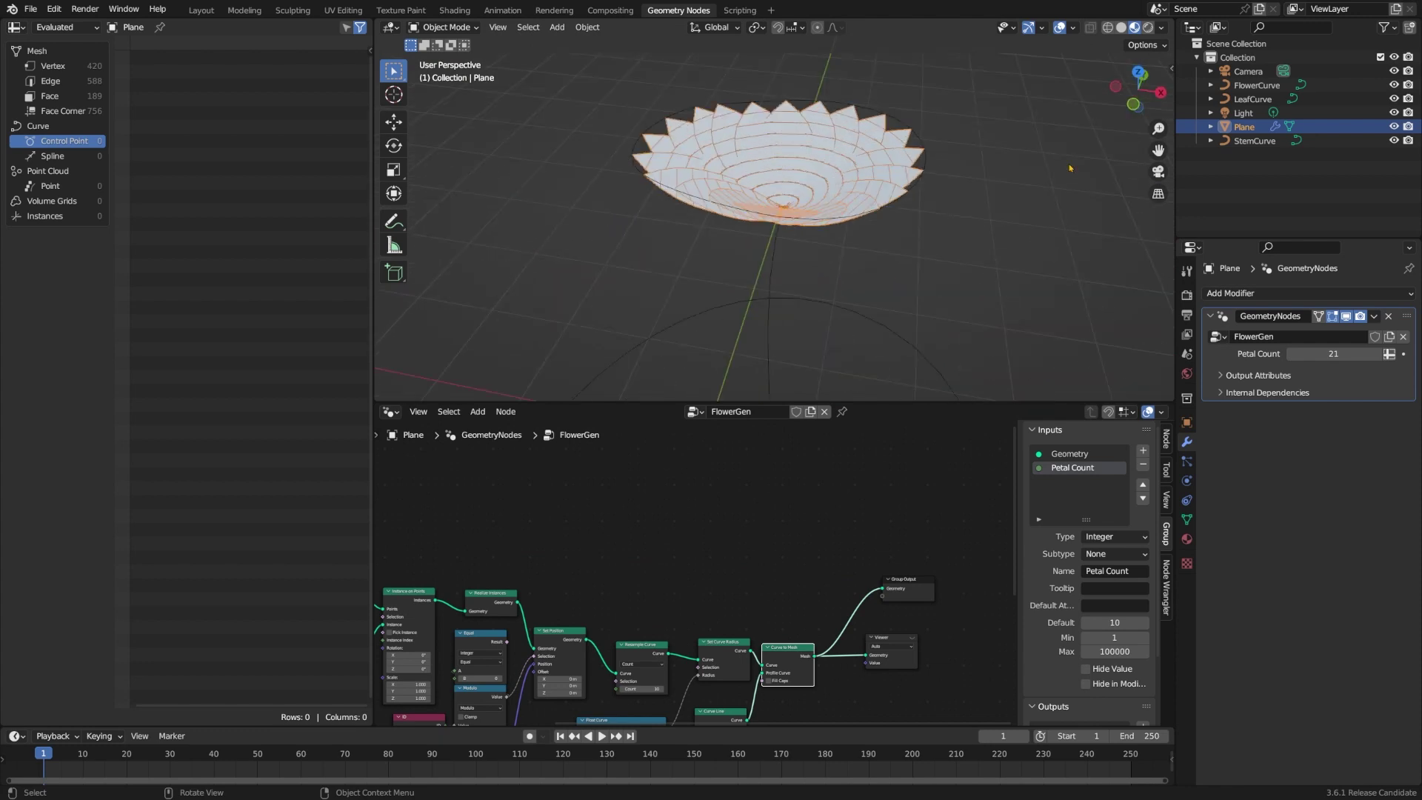
left_click(1138, 72)
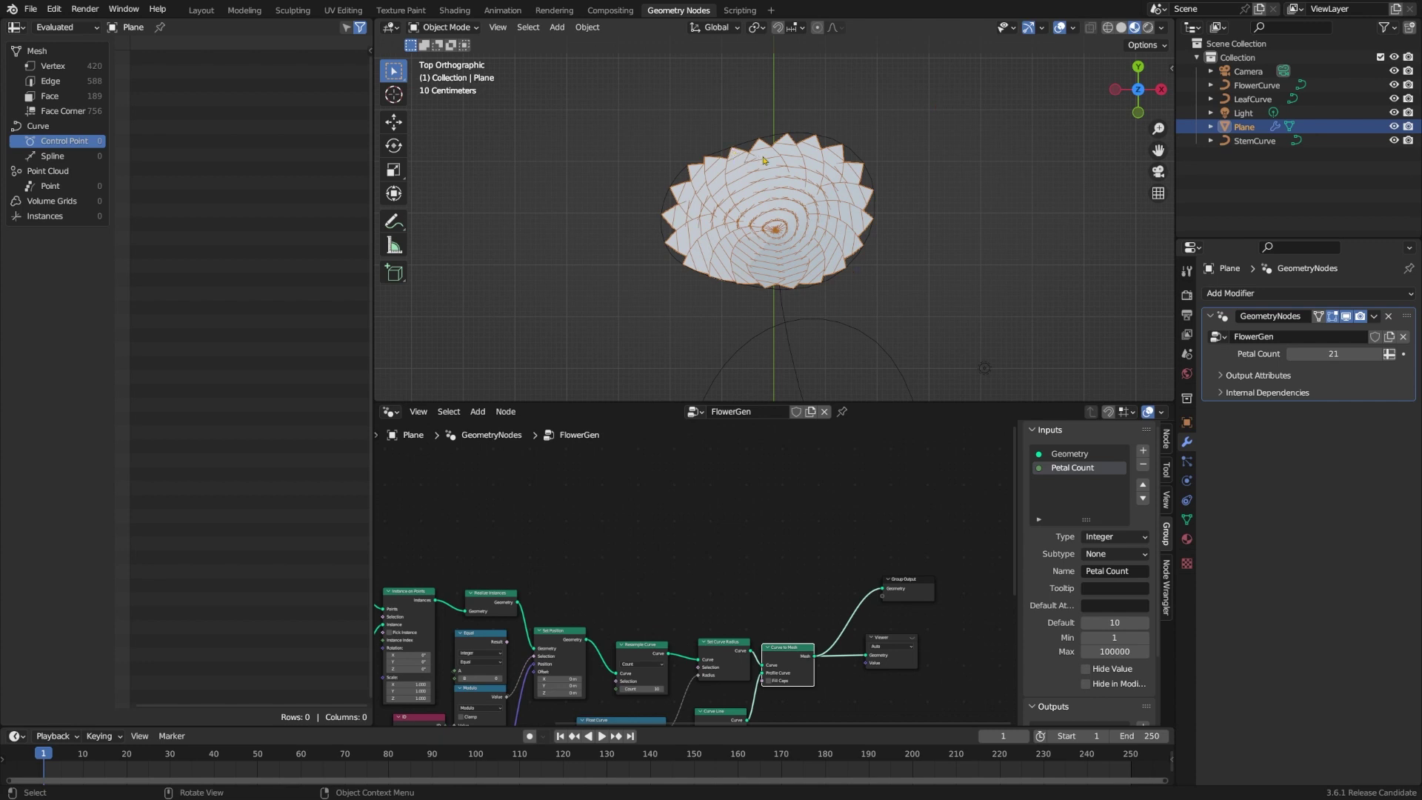
middle_click_drag(630, 635, 1011, 514)
middle_click_drag(763, 637, 628, 629)
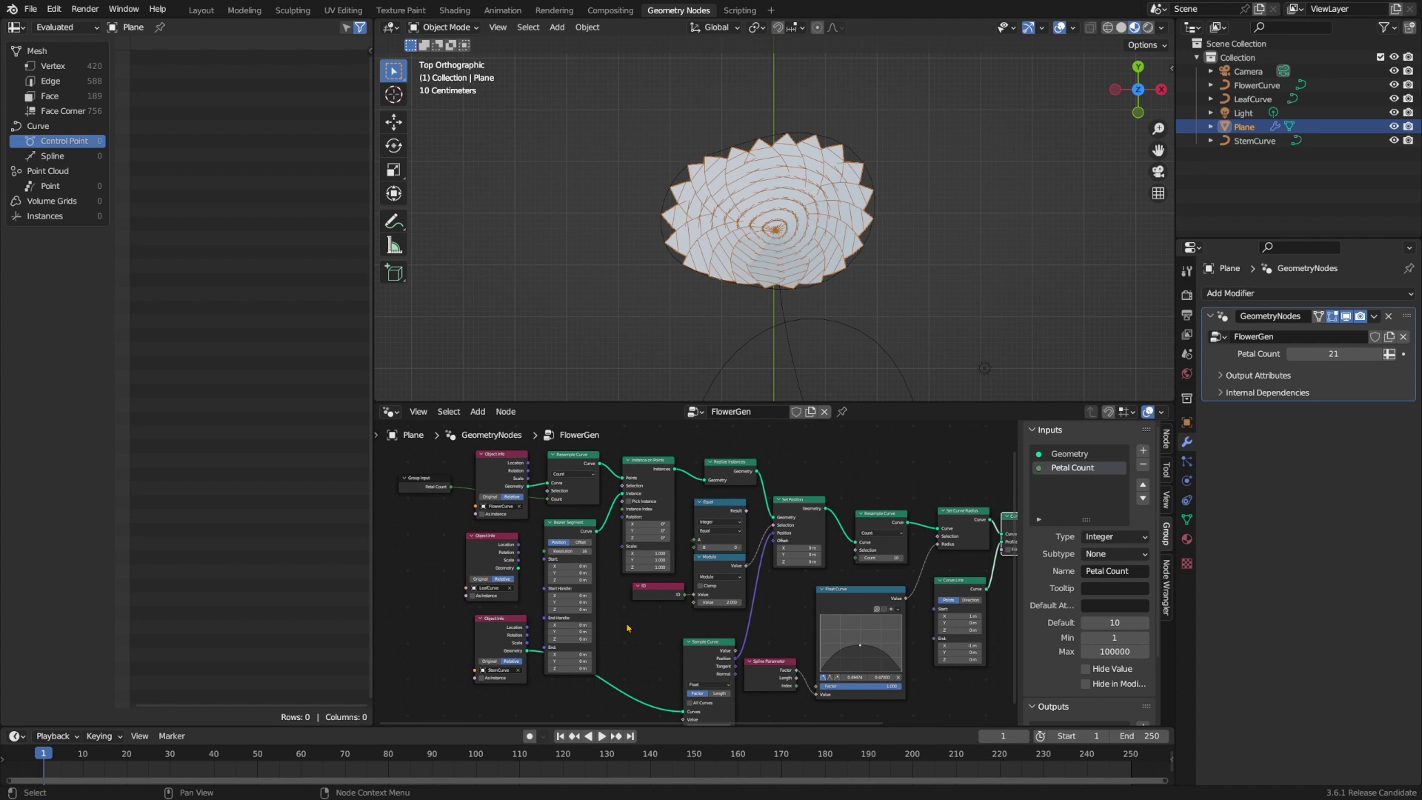
key("super")
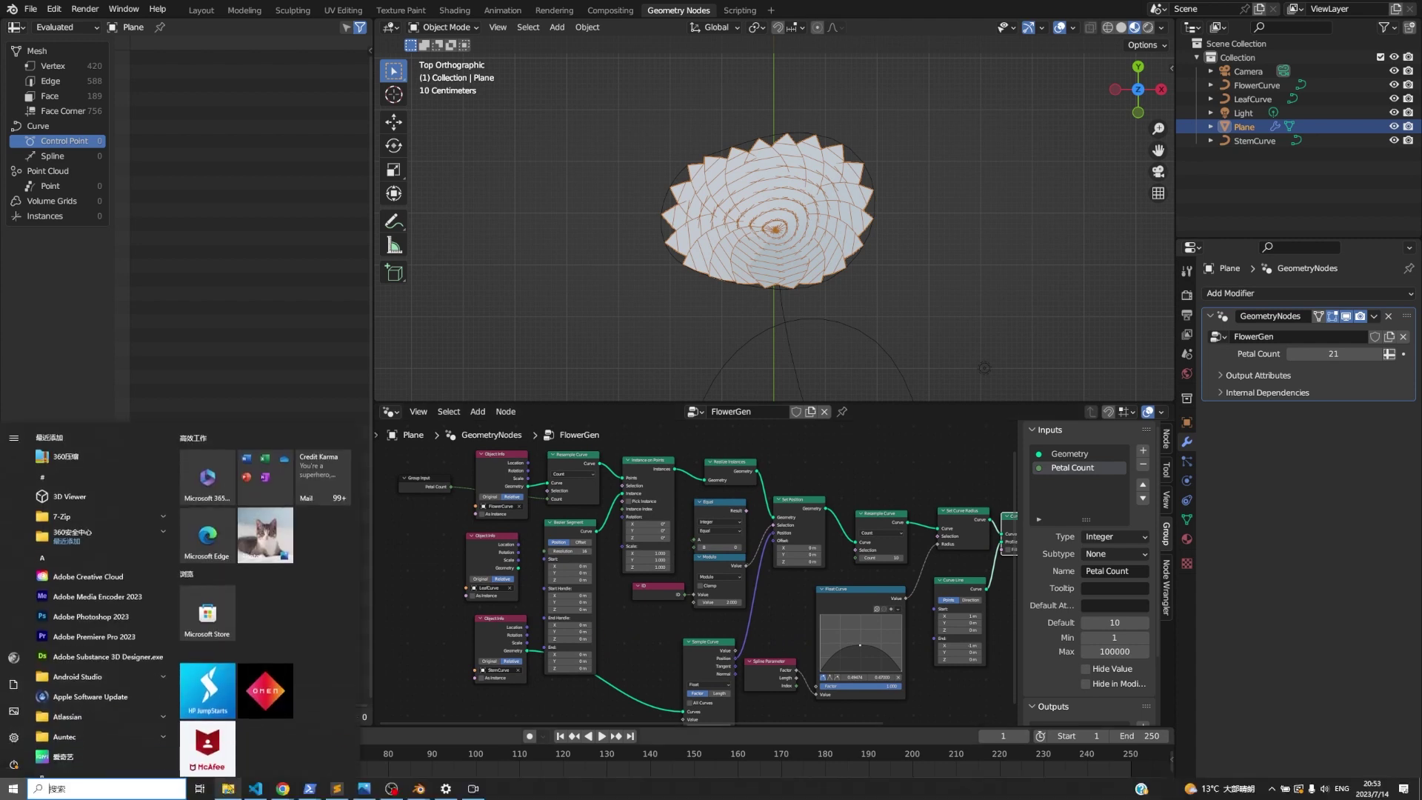
mouse_move(283, 789)
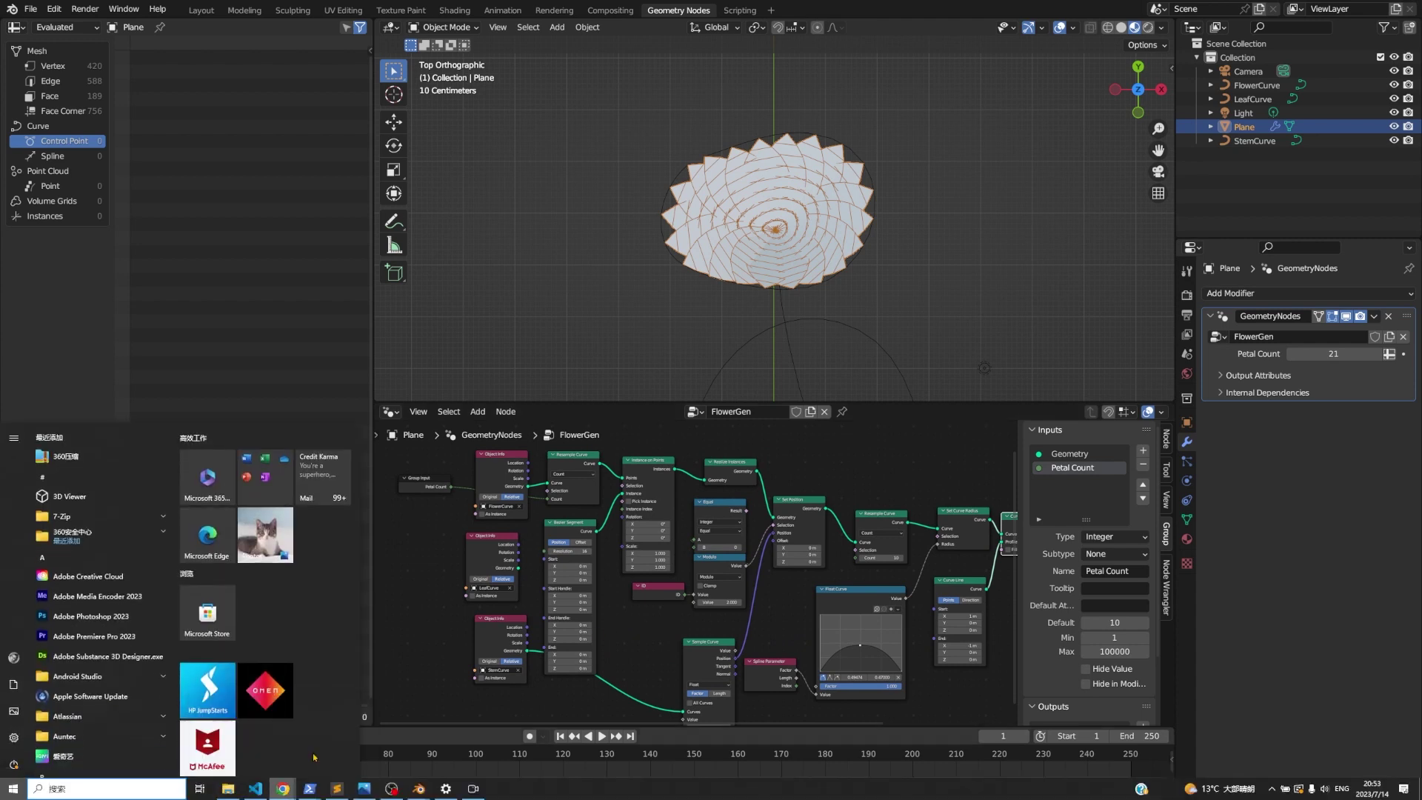
left_click(326, 733)
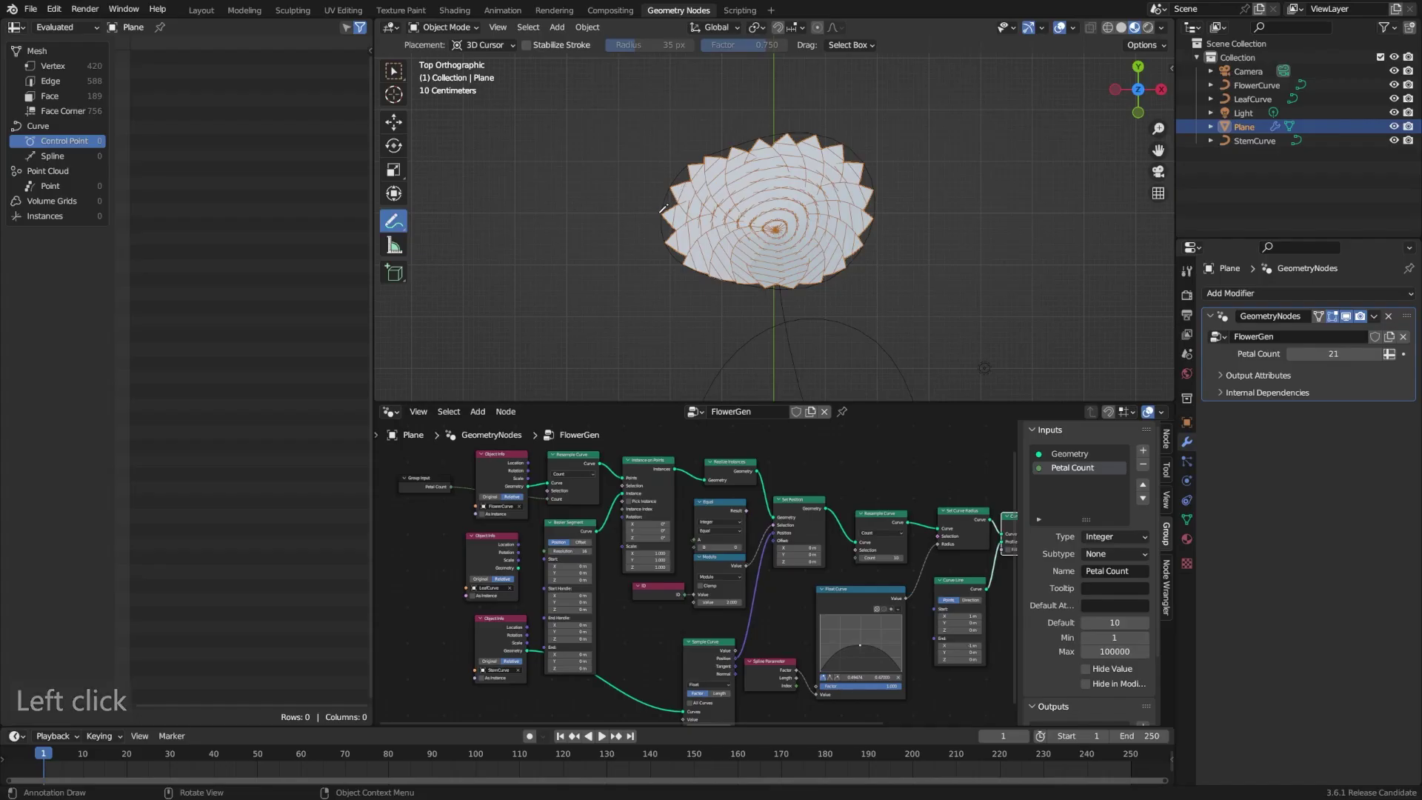
- Annotate a spiral over the flower from its outer edge to its centre
left_click(394, 221)
mouse_move(661, 210)
left_mouse_down()
mouse_move(839, 169)
mouse_move(788, 263)
mouse_move(771, 191)
left_mouse_up()
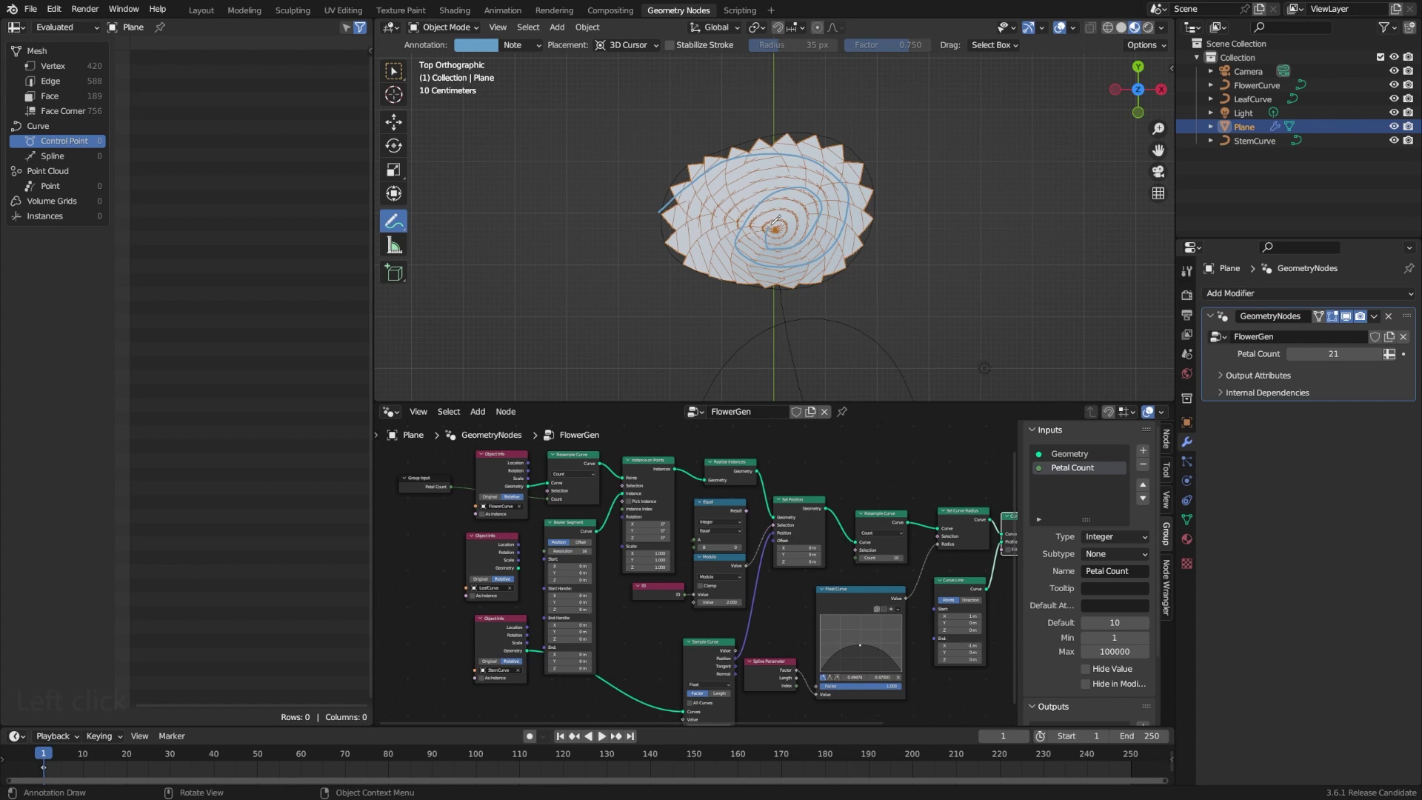
left_click(661, 206)
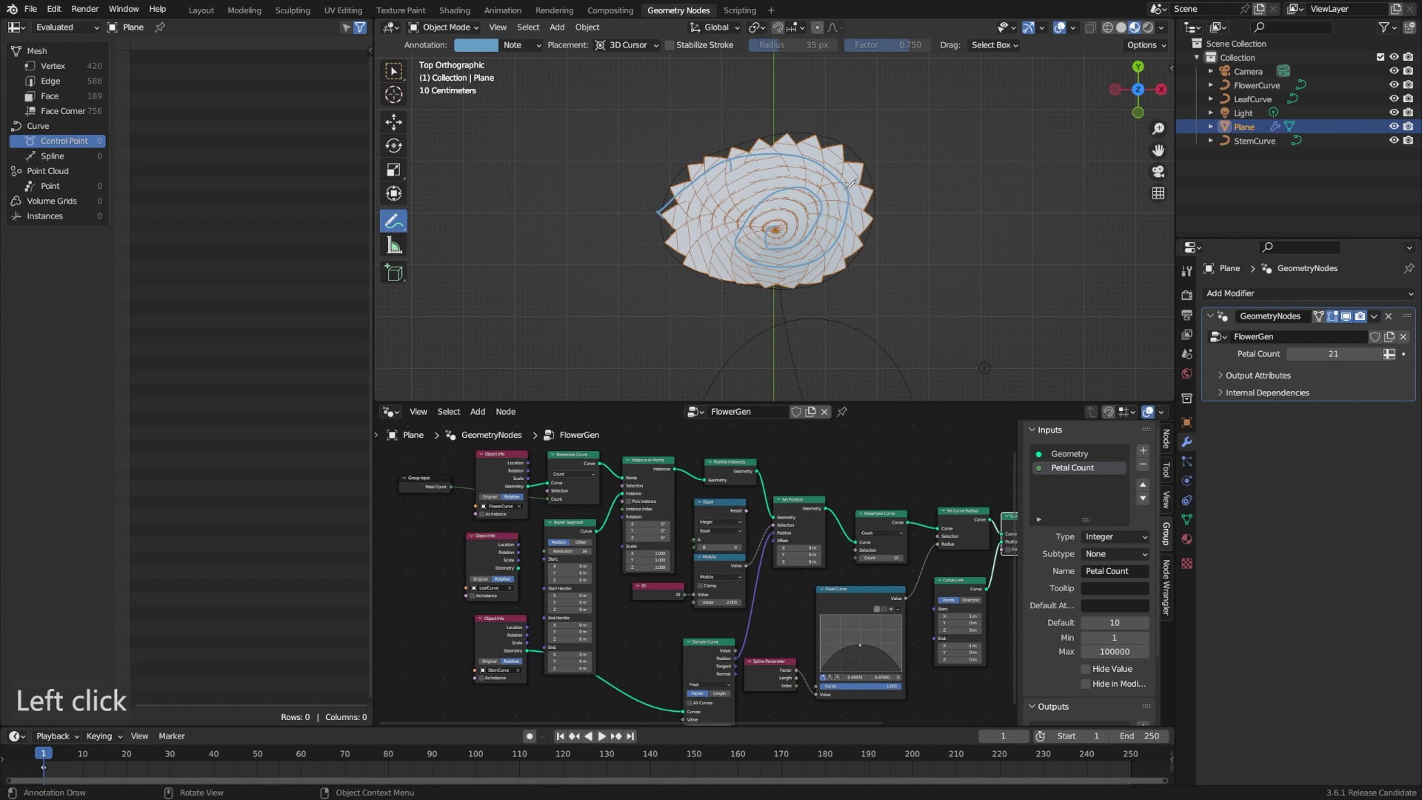
left_click(815, 257)
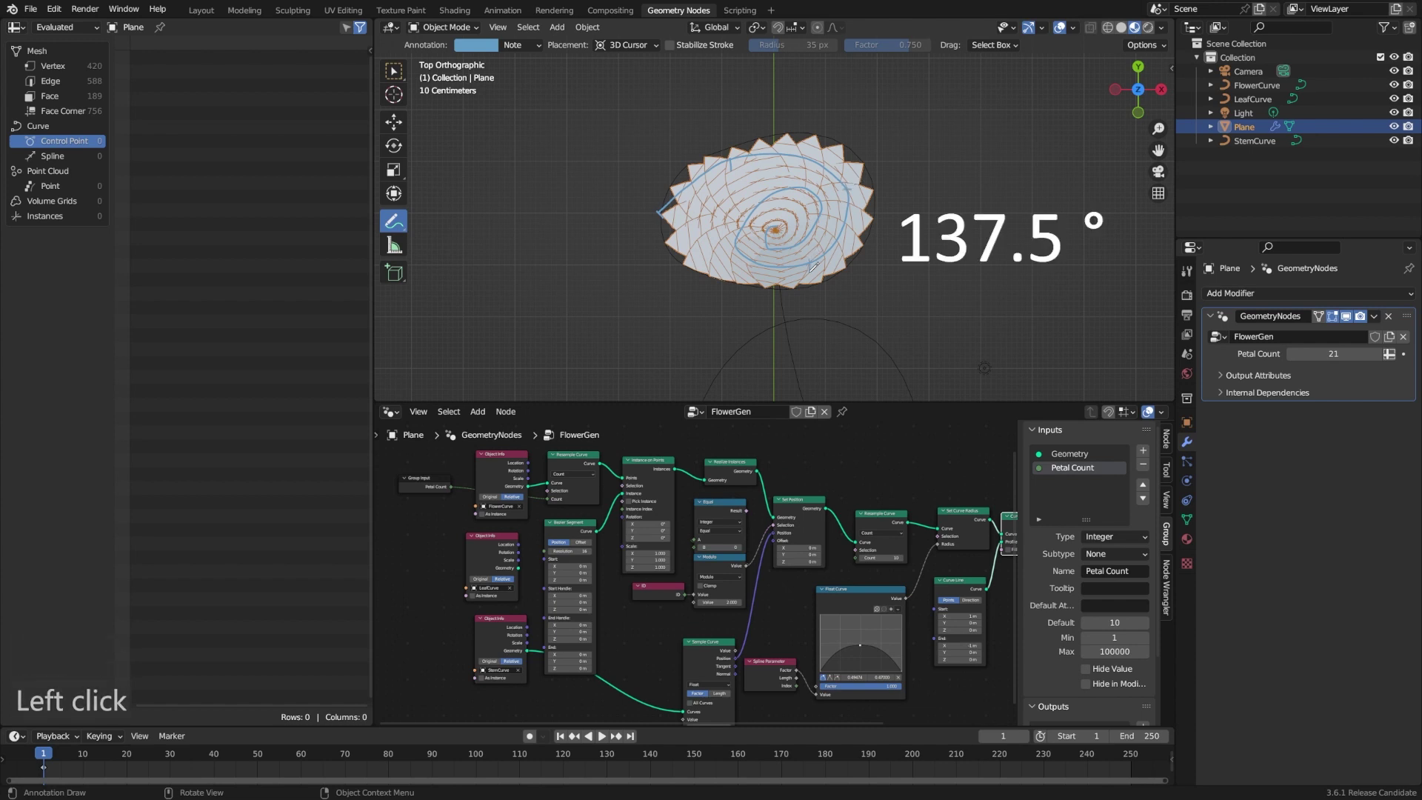
left_click(816, 191)
left_click(775, 229)
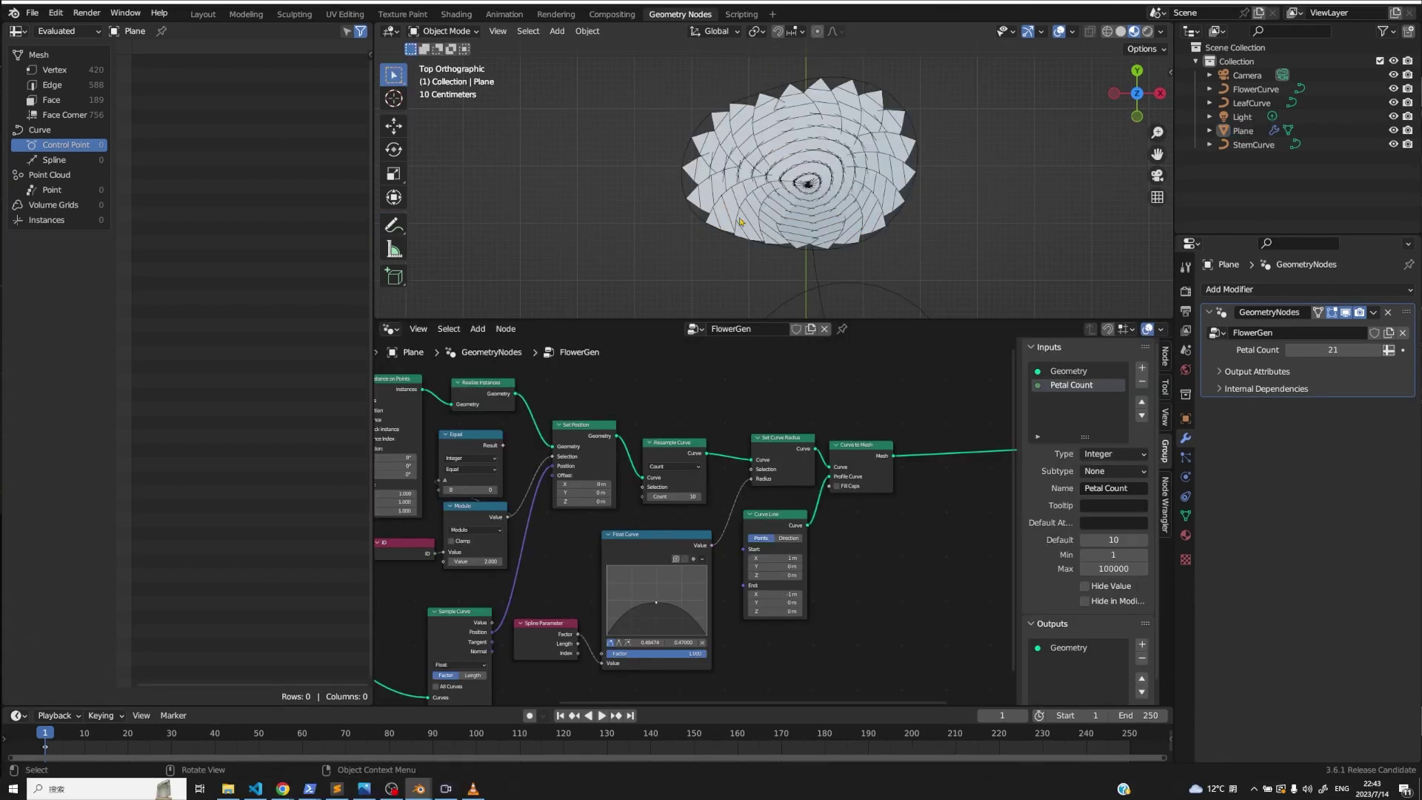
- Group the Set Curve Radius, Curve to Mesh, Curve Line, Float Curve and Spline Parameter nodes into one node group
middle_click_drag(740, 220, 731, 243, "shift")
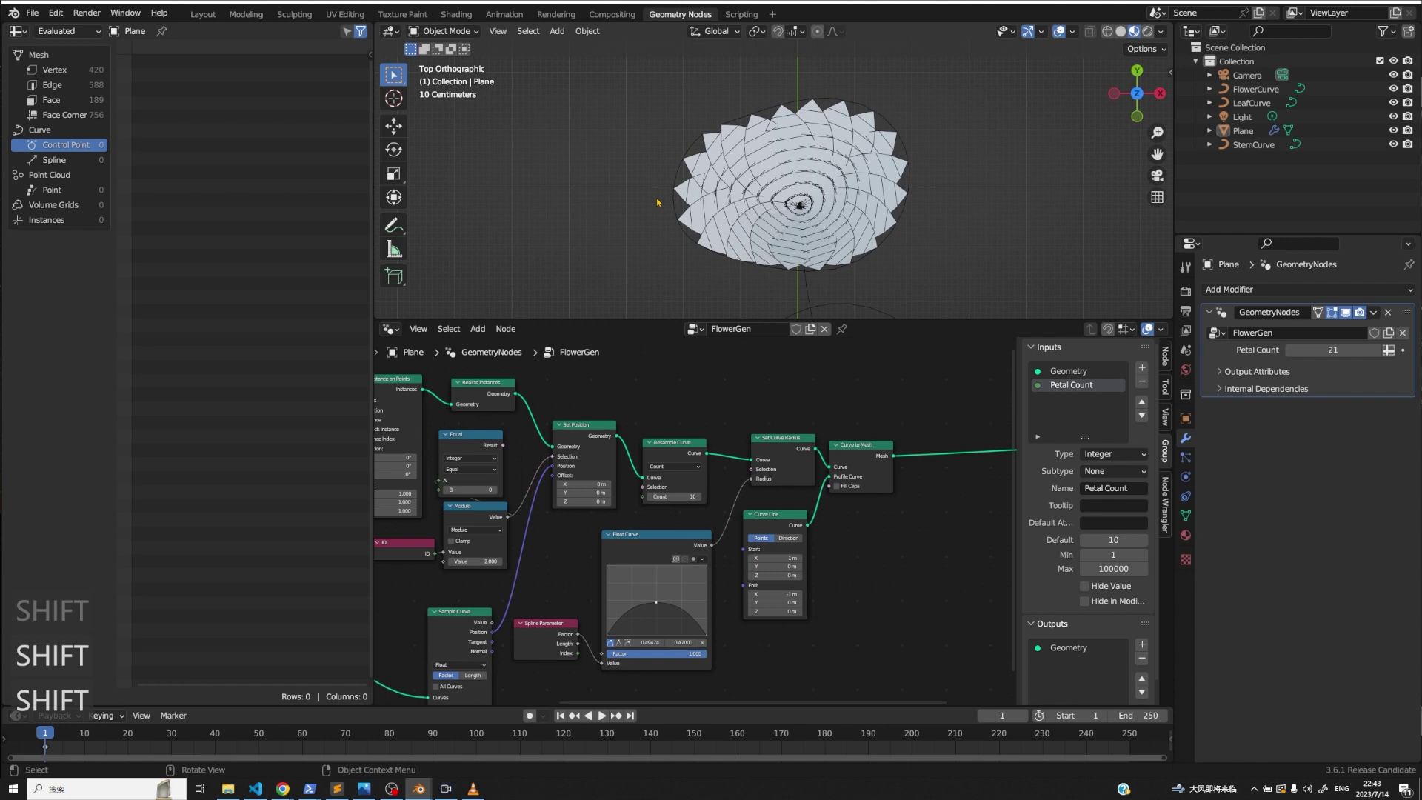
left_click_drag(972, 668, 740, 438, "shift")
left_click(648, 560, "shift")
left_click(547, 635, "shift")
middle_click_drag(912, 474, 822, 522)
key("ctrl+g")
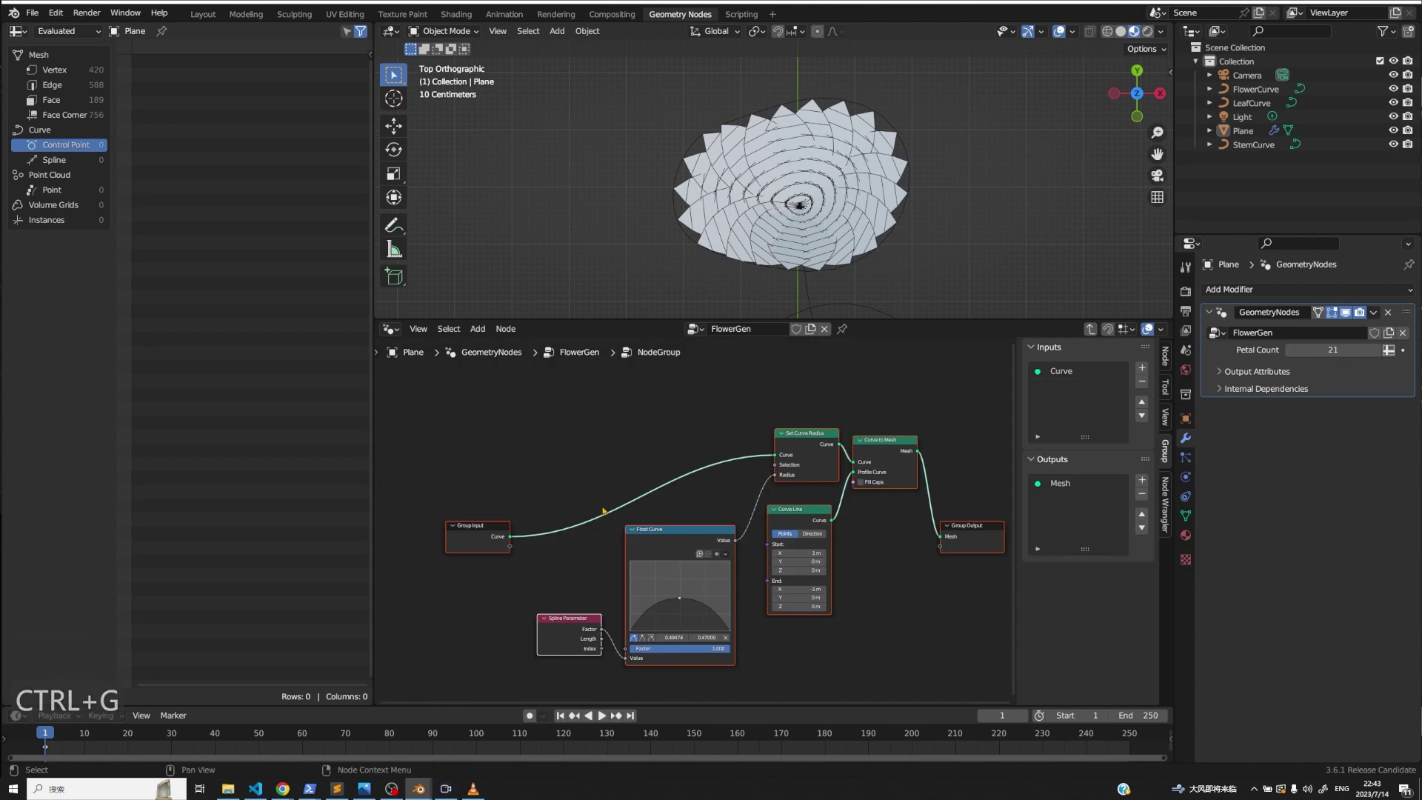
- Leave the new node group, place its node after Resample Curve, and name it ExtrudePetal
key("Tab")
left_click_drag(622, 591, 714, 500)
double_click(708, 514)
type("ExtrudePetal")
key("Return")
key("ctrl+z")
- Connect Resample Curve directly to Group Output to output the plain petal curves, and show them from the top
left_click_drag(655, 517, 837, 518)
middle_click_drag(752, 240, 747, 236)
left_click(1137, 72)
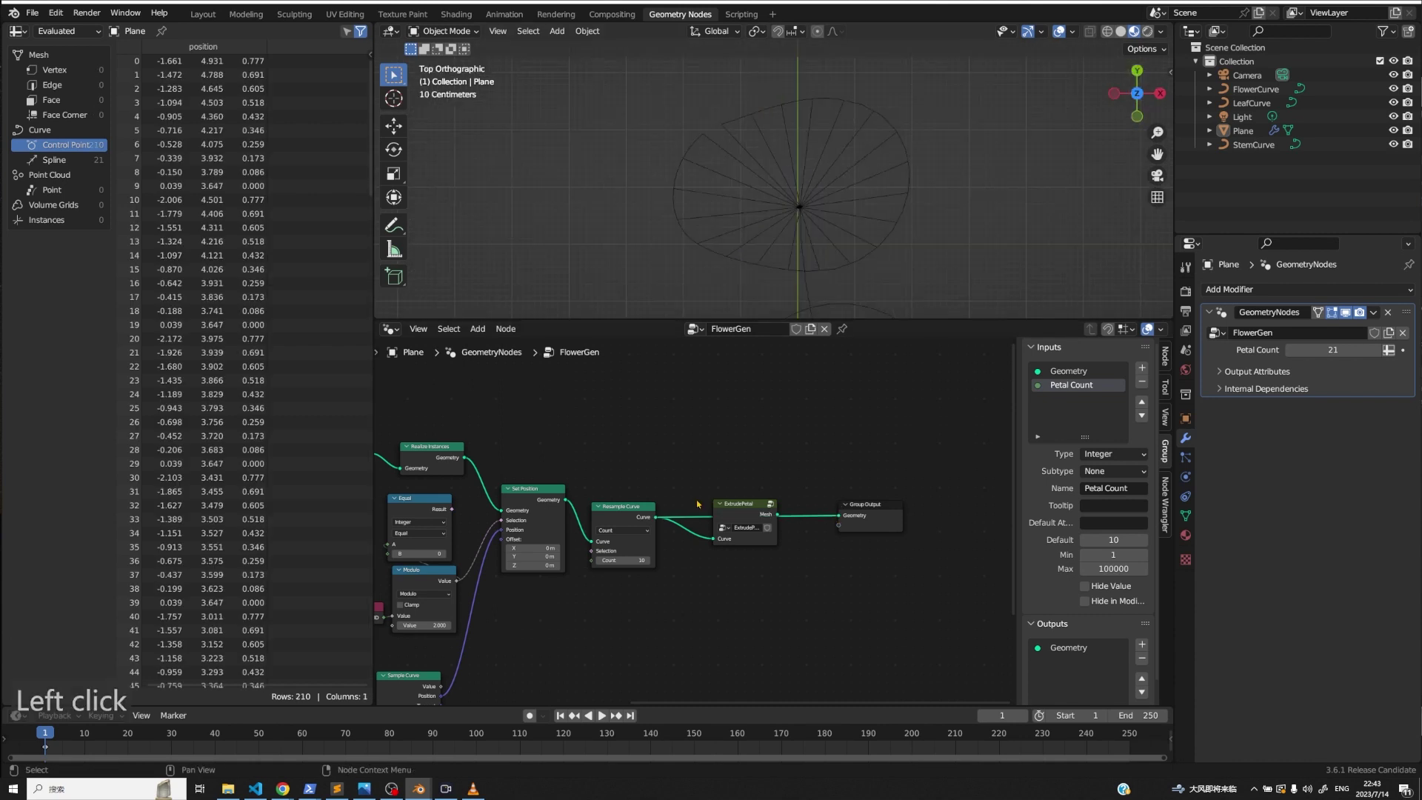
key("ctrl+z")
- Tidy the node tree by moving the StemCurve Object Info node next to the Sample Curve node
left_click_drag(587, 460, 481, 463)
middle_click_drag(583, 564, 581, 496)
left_click_drag(624, 473, 409, 660)
middle_click_drag(731, 590, 680, 569)
left_click_drag(580, 518, 719, 596)
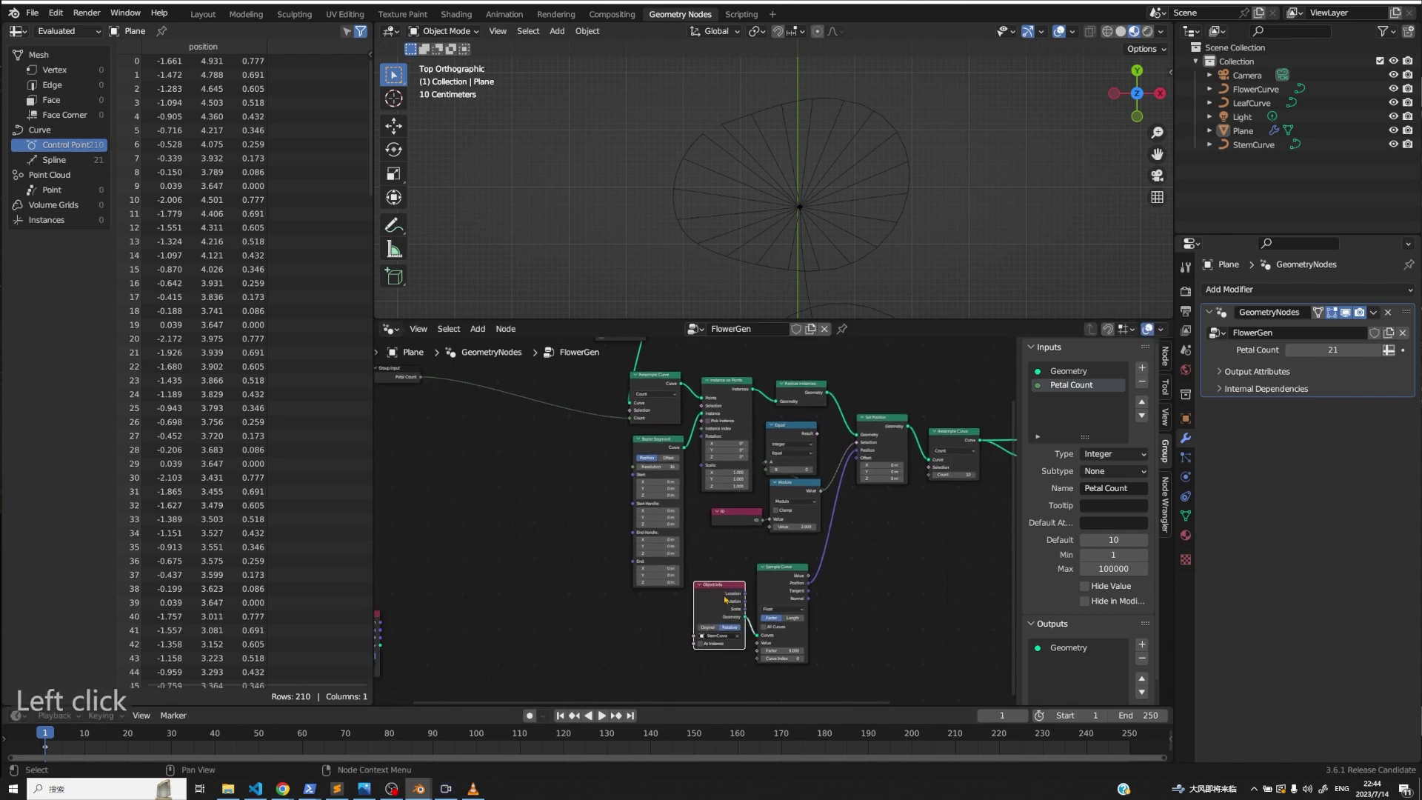
scroll(851, 637, "up", 1)
middle_click_drag(700, 621, 539, 591)
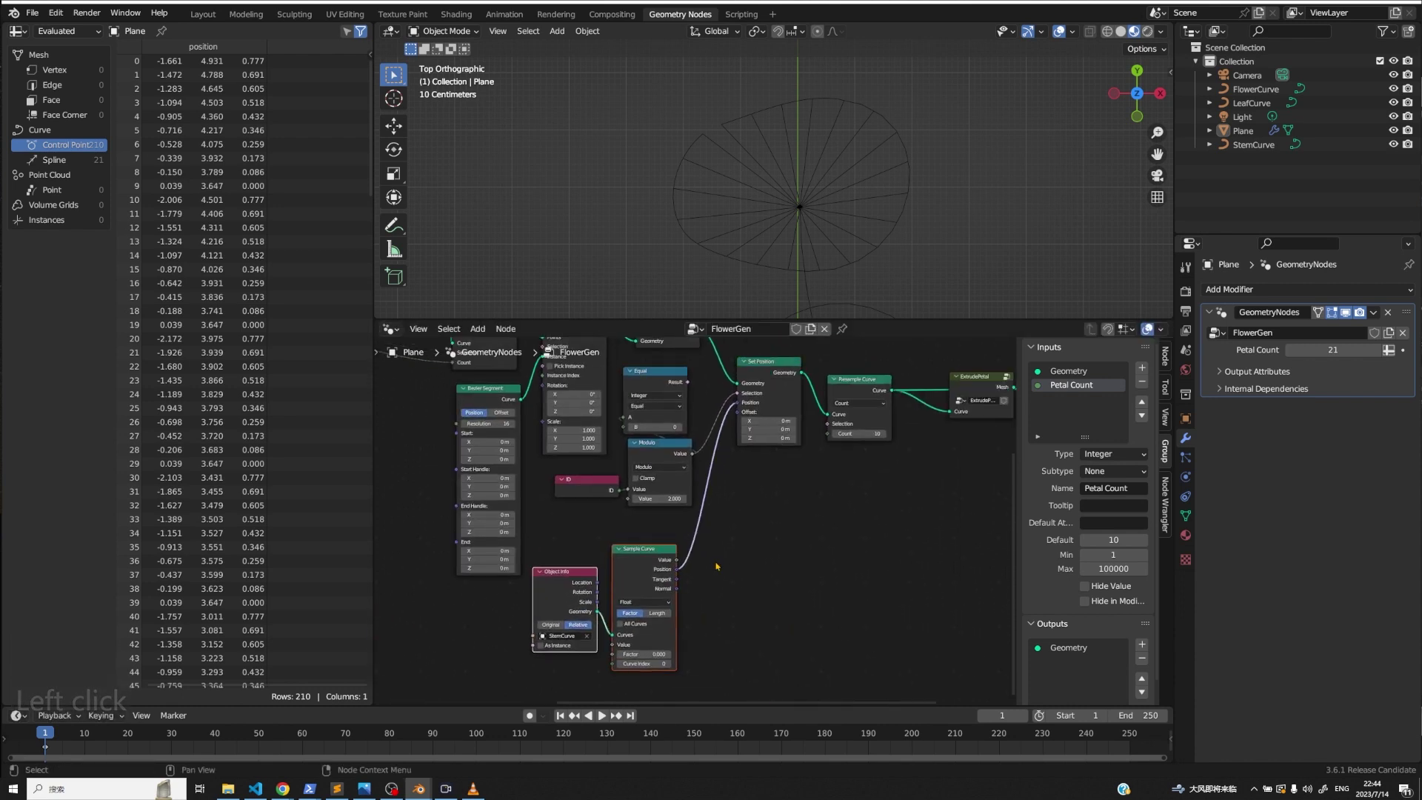
- Frame the StemCurve Object Info and Sample Curve nodes together and label the frame "Flower Center"
key("shift+p")
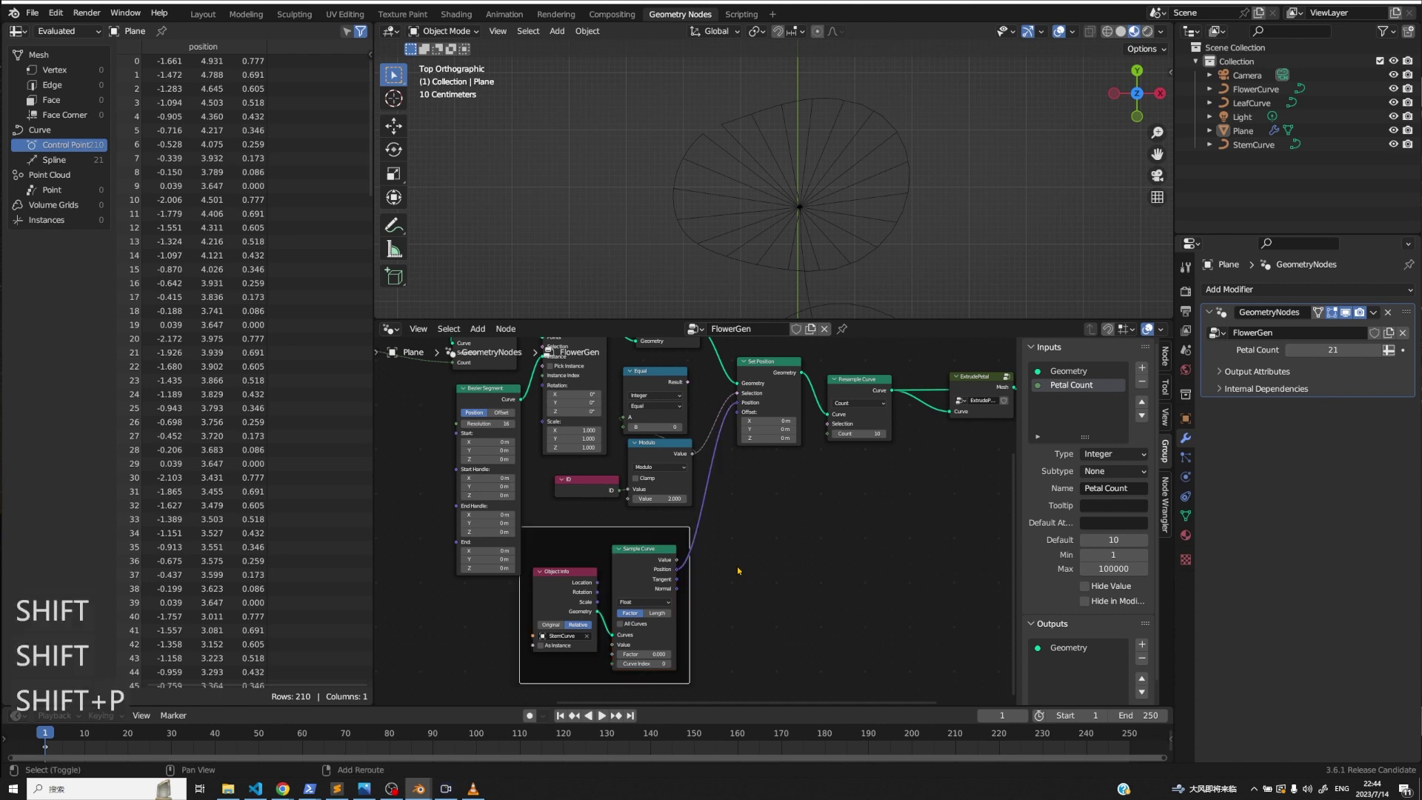
left_click_drag(589, 527, 646, 541)
key("F2")
type("Flower Center")
key("Return")
left_click(645, 534)
- Move the FlowerCurve Object Info and its Resample Curve node away from Instance on Points to make room between them
scroll(653, 524, "left", 5)
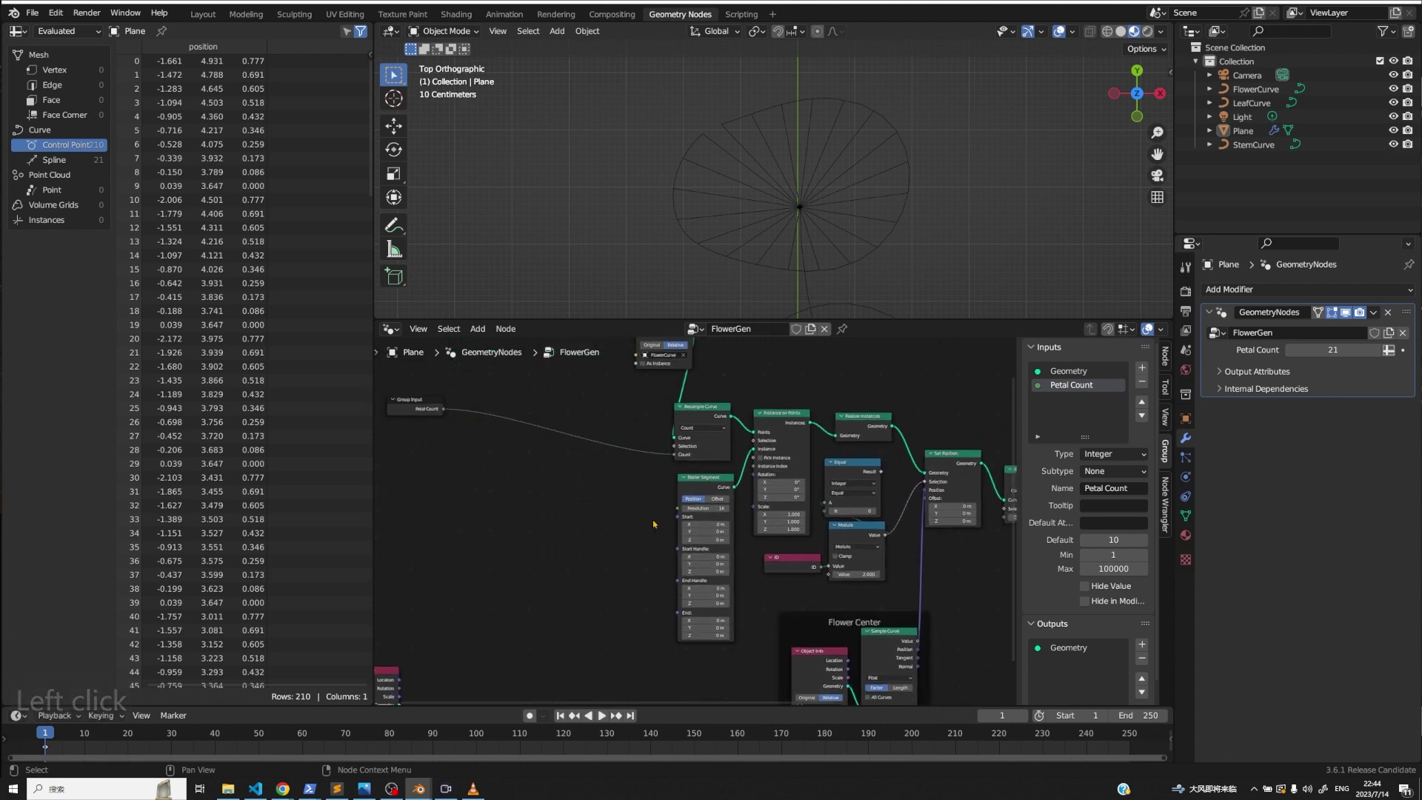
middle_click_drag(653, 525, 621, 618)
left_click_drag(633, 393, 528, 401)
left_click_drag(671, 502, 590, 404)
left_click_drag(525, 401, 454, 409)
left_click_drag(590, 403, 526, 421)
left_click(618, 419)
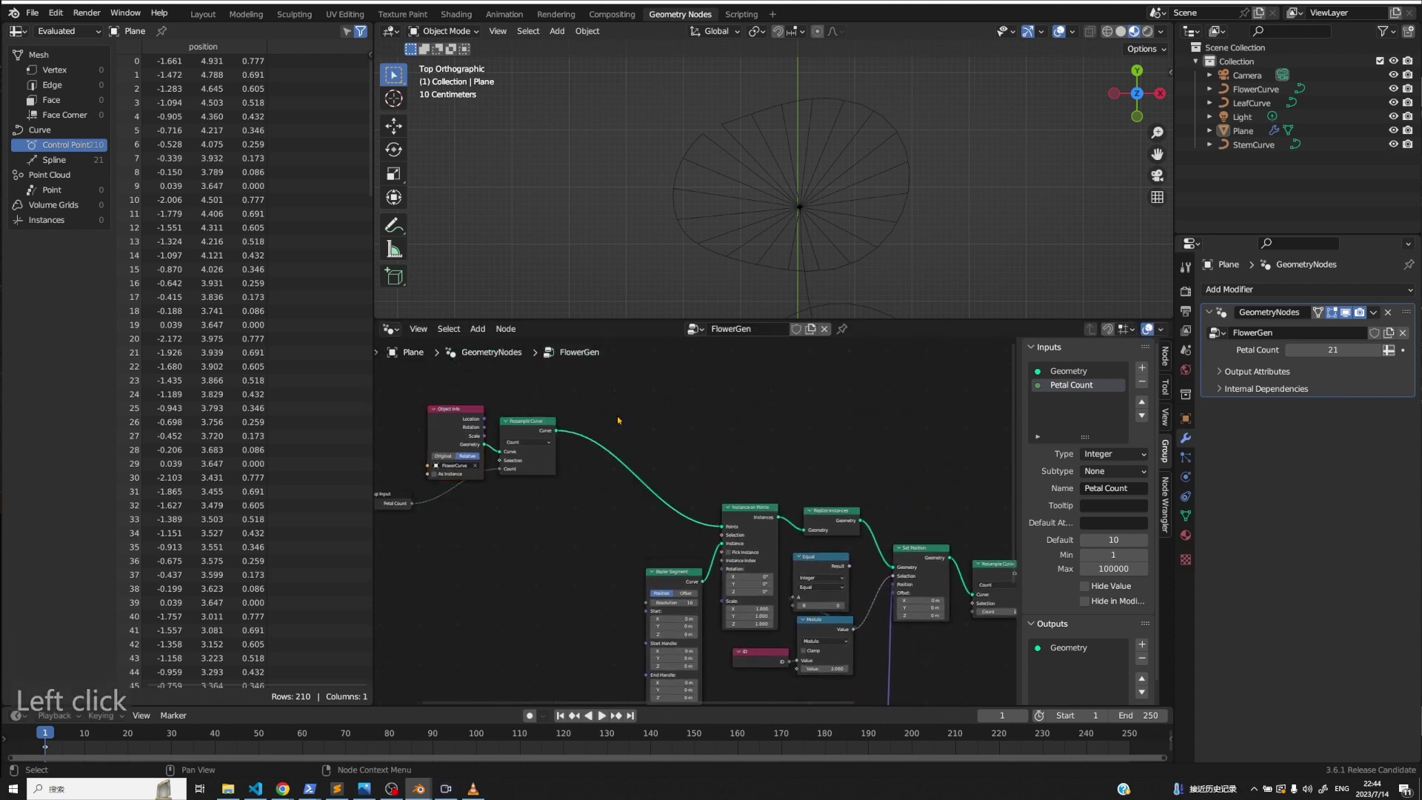
- Annotate a spiral with tick marks around the flower's centre and return to the Select Box tool
left_click(393, 225)
mouse_move(726, 184)
left_mouse_down()
mouse_move(876, 141)
mouse_move(801, 177)
left_mouse_up()
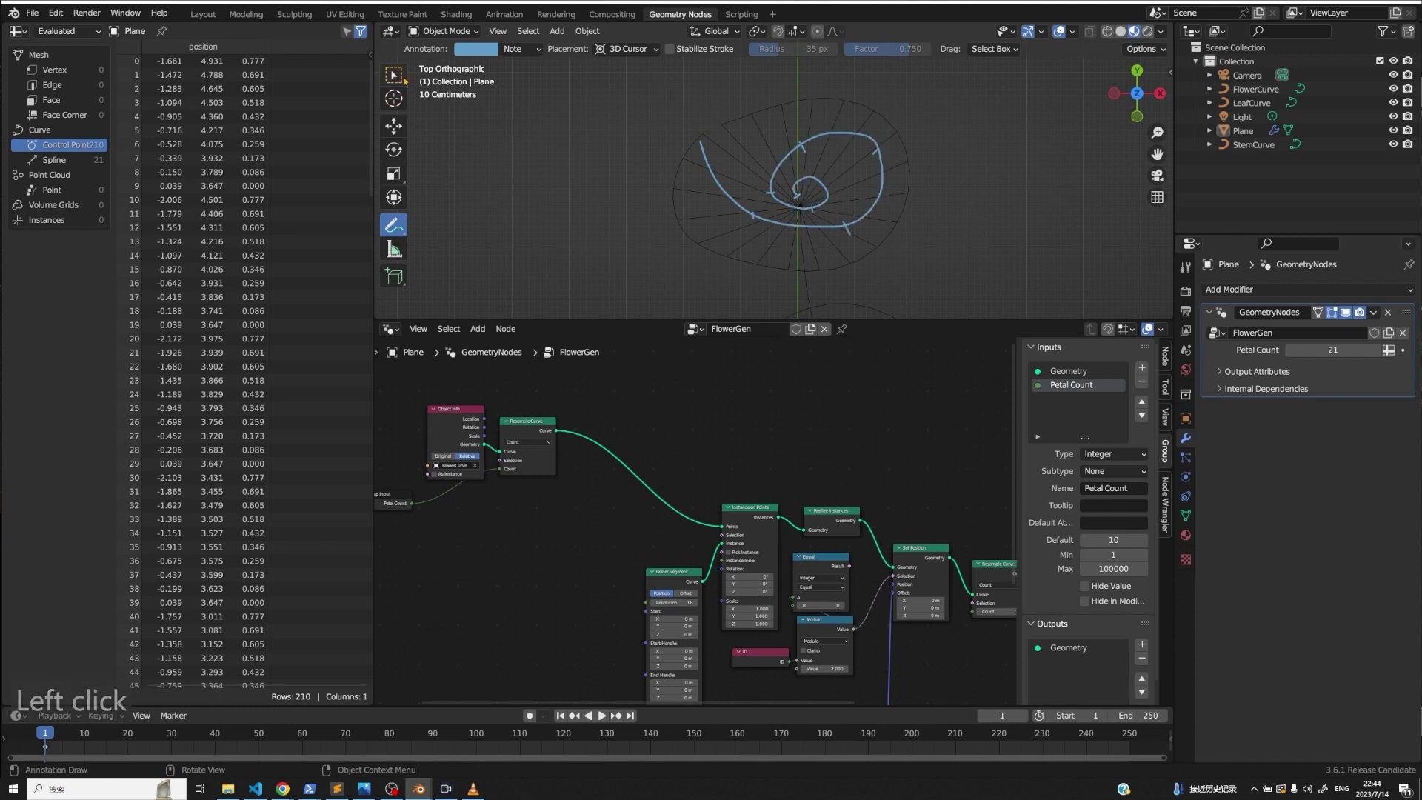
left_click(394, 75)
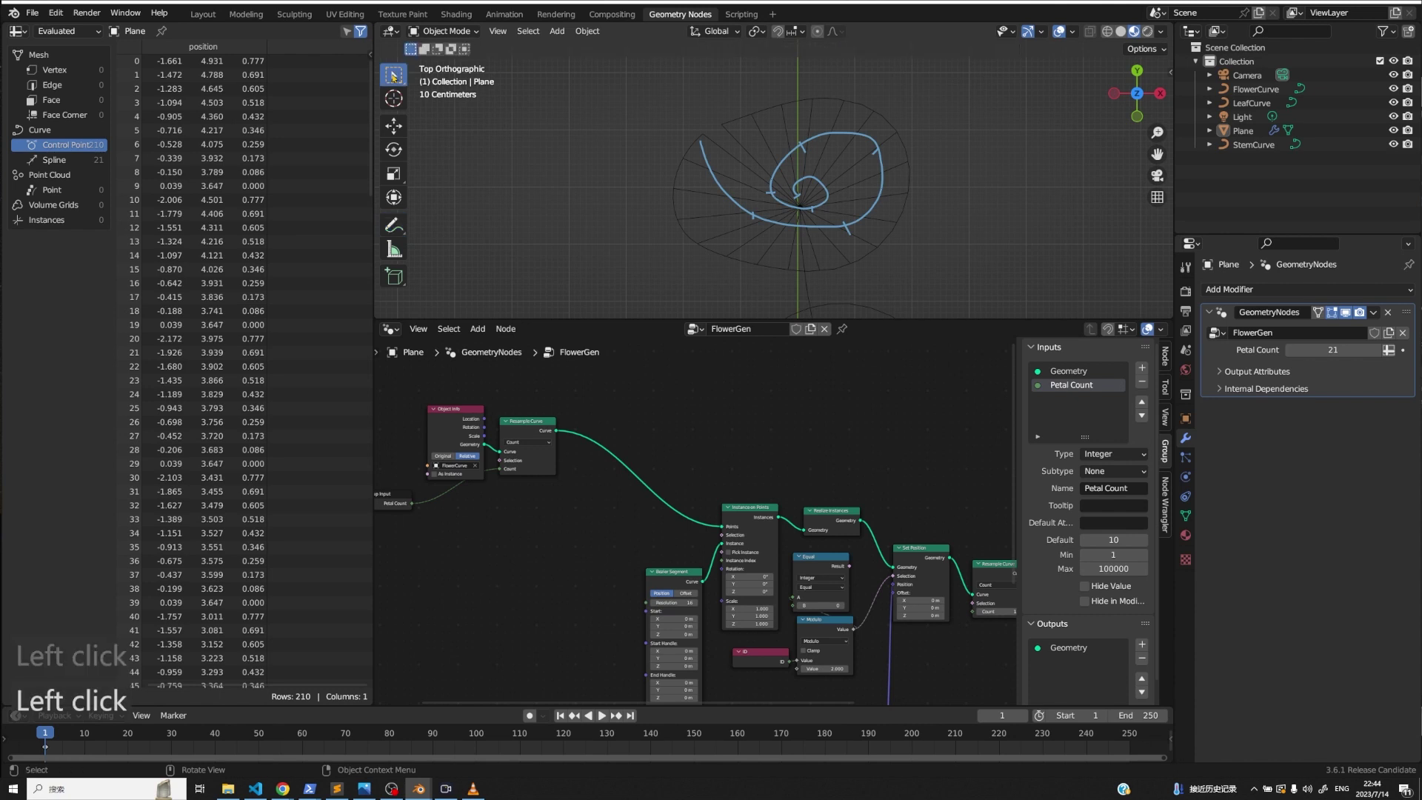
key("Escape")
- Insert a Set Position node between the FlowerCurve's Resample Curve and Instance on Points
key("shift+a")
type("set posi")
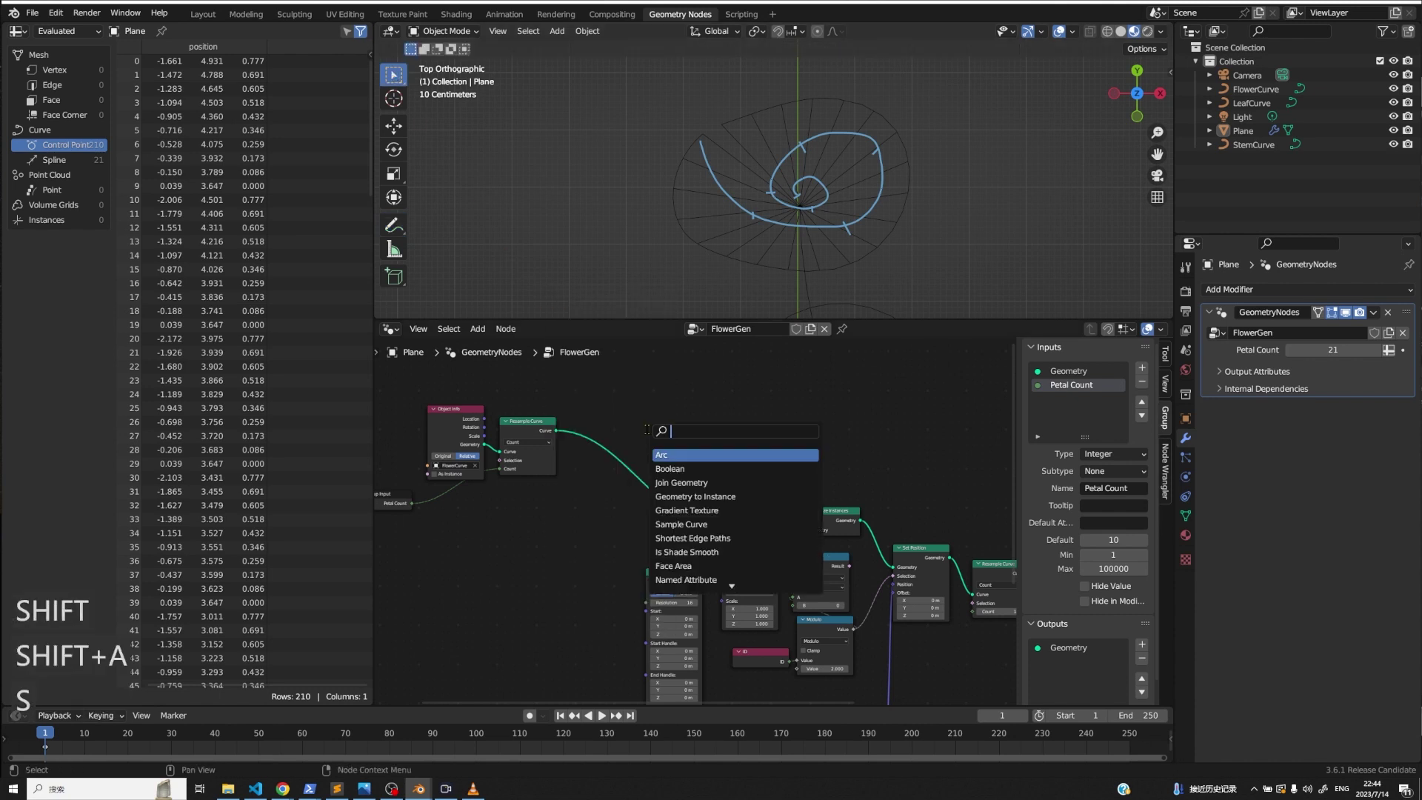
key("Return")
left_click(605, 445)
left_click_drag(630, 449, 615, 476)
- Add a Mix node in Vector mode and connect its Result to the new Set Position node's Position input
middle_click_drag(608, 680, 631, 583)
scroll(630, 583, "down", 1)
scroll(630, 582, "down", 1)
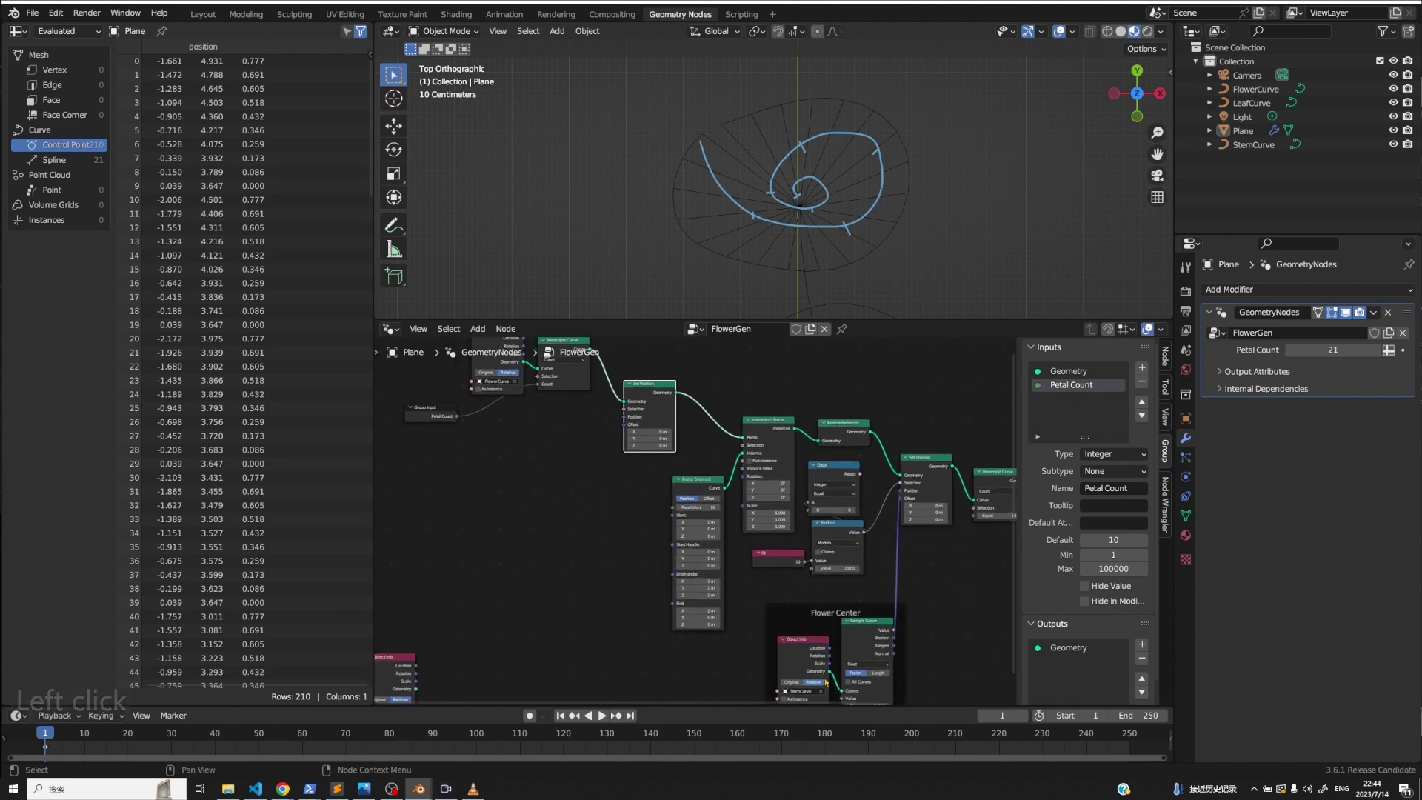
left_click(585, 456)
key("shift+a")
type("mix")
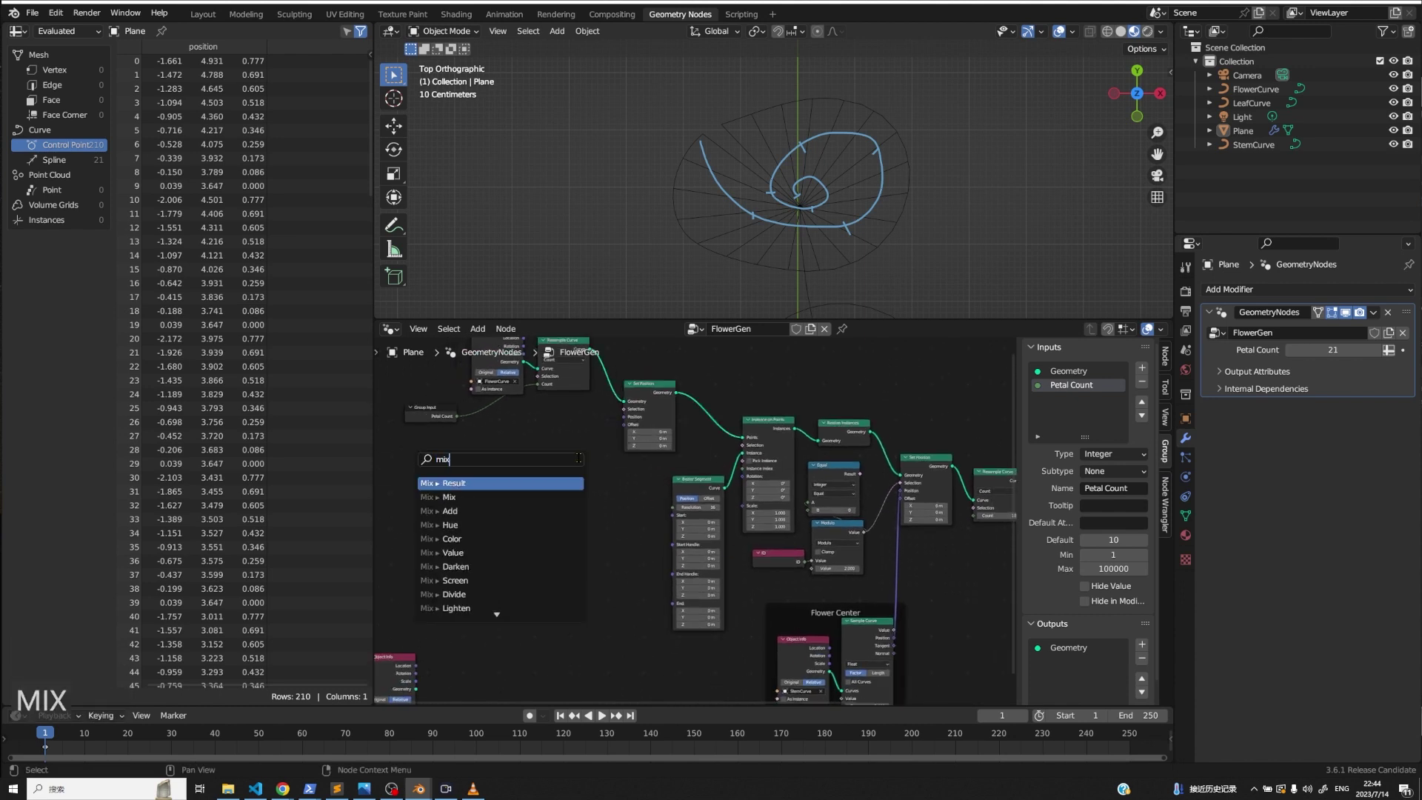
key("Return")
left_click(617, 483)
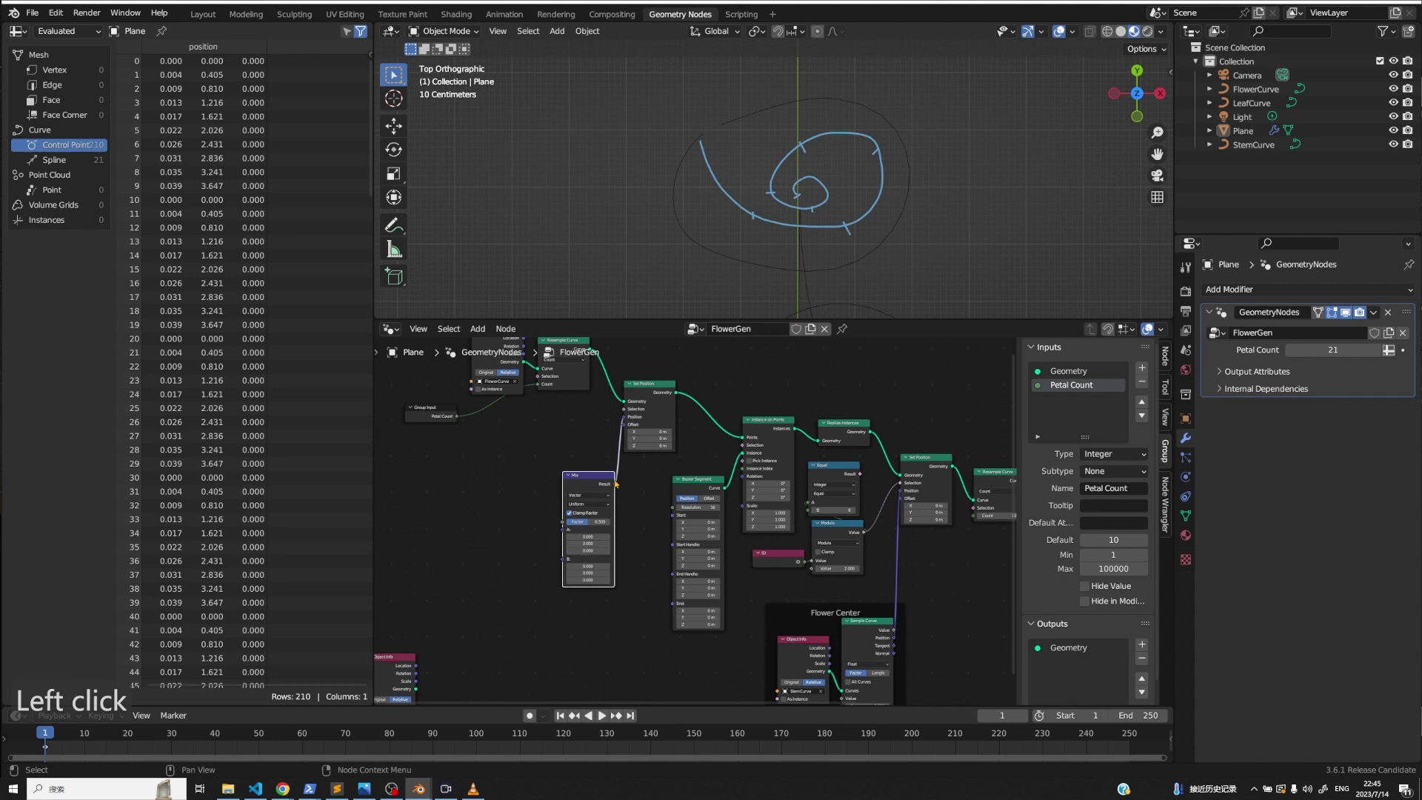
- Connect the Flower Center Sample Curve's Position to the Mix node's B input and feed input A from a new Position node
left_click_drag(894, 639, 567, 533)
type("posit")
key("Return")
left_click(583, 541)
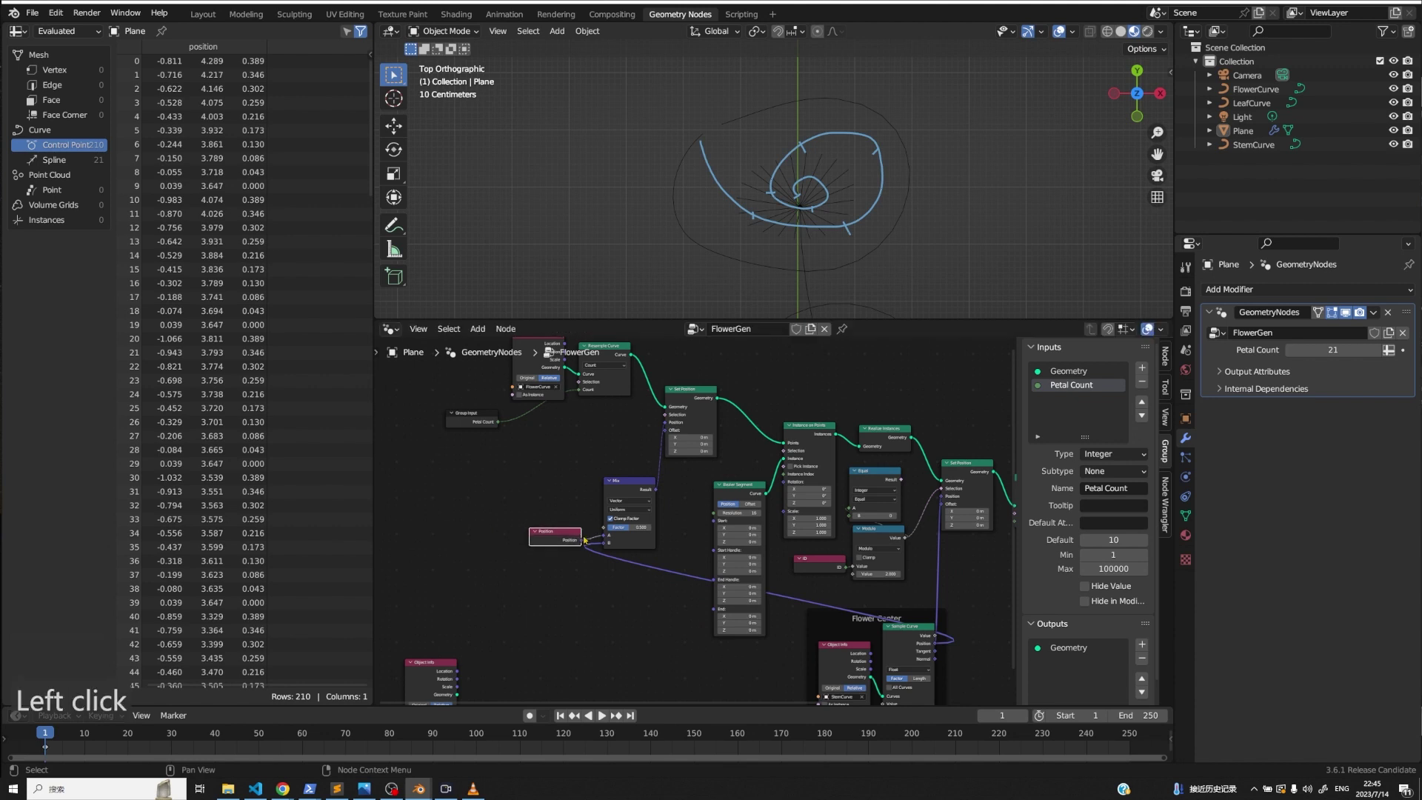
- Add a Spline Parameter node and connect its Factor output to the Mix node's Factor
left_click_drag(605, 534, 570, 532)
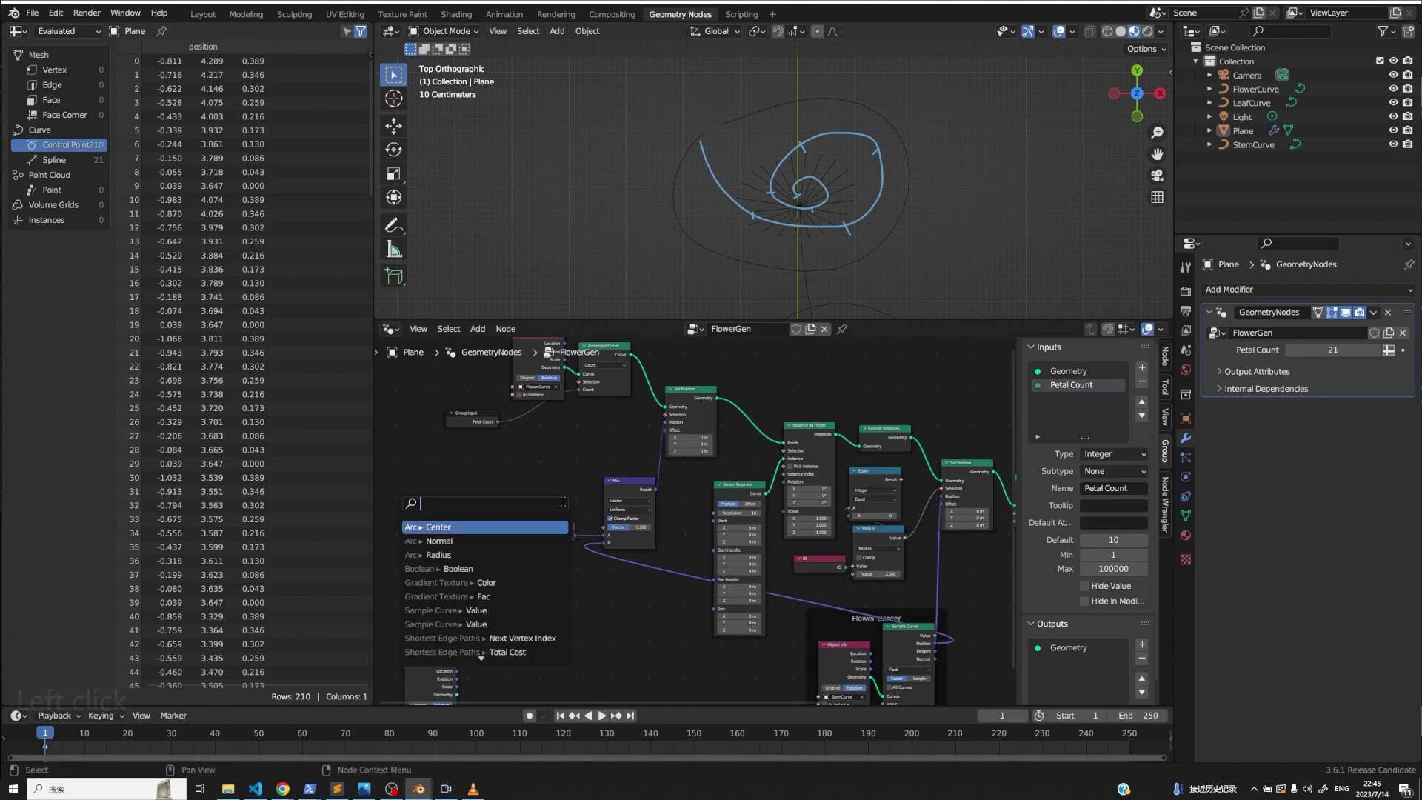
type("spline")
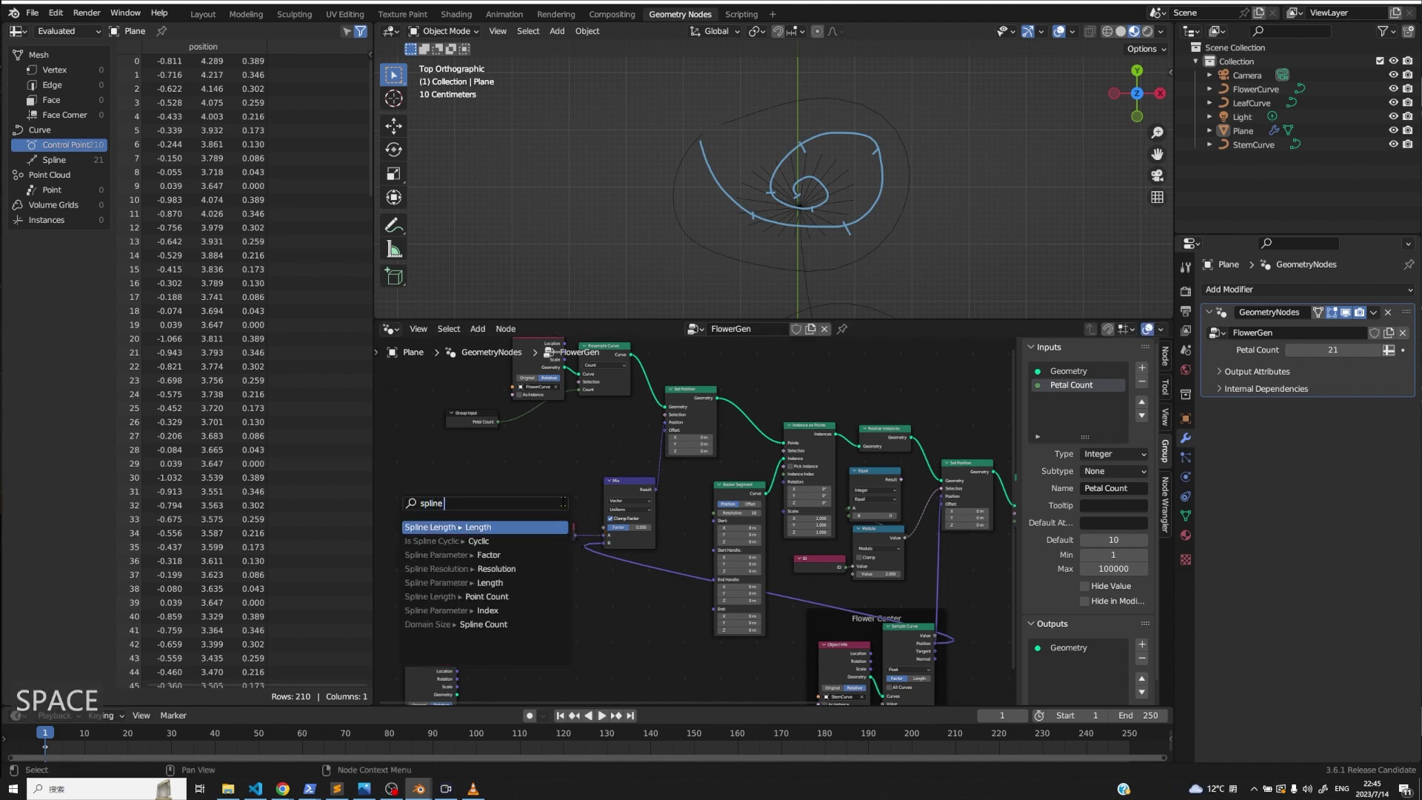
type(" para")
key("Return")
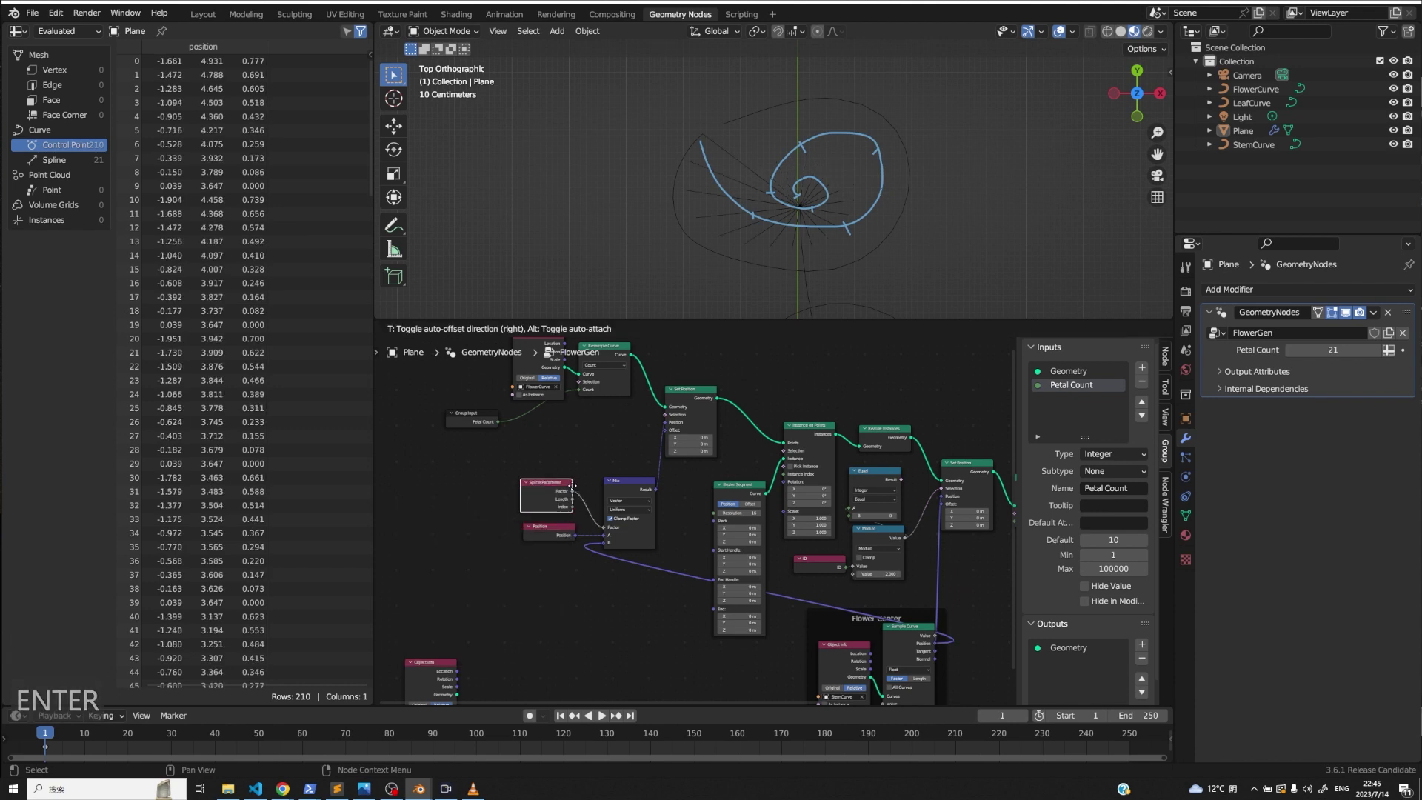
left_click(585, 485)
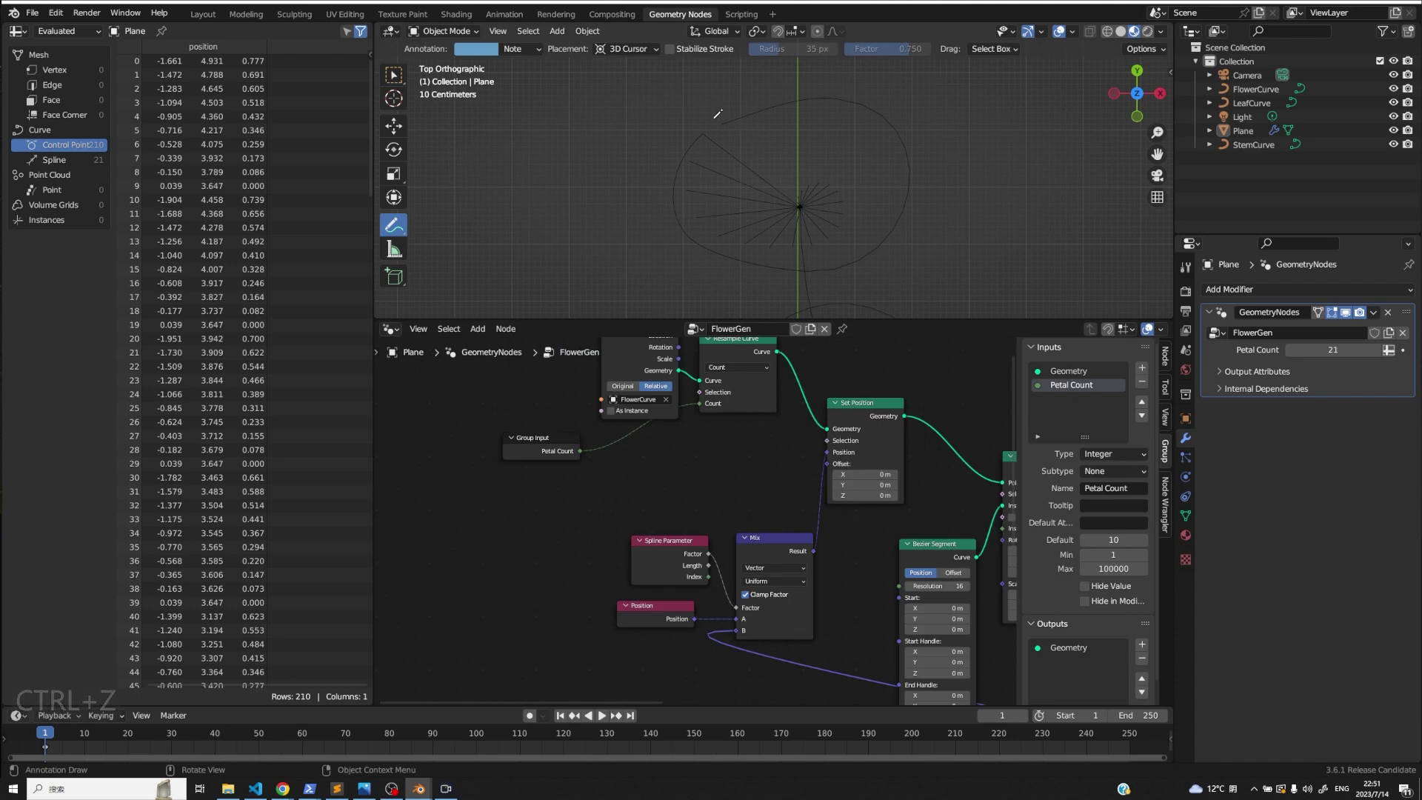
- Annotate a loop around the flower outline, labelling its start 0, its end 360 and a point along it 137.5°
mouse_move(717, 114)
left_mouse_down()
mouse_move(813, 286)
mouse_move(788, 88)
mouse_move(698, 117)
mouse_move(723, 99)
left_mouse_up()
left_click_drag(636, 139, 640, 138)
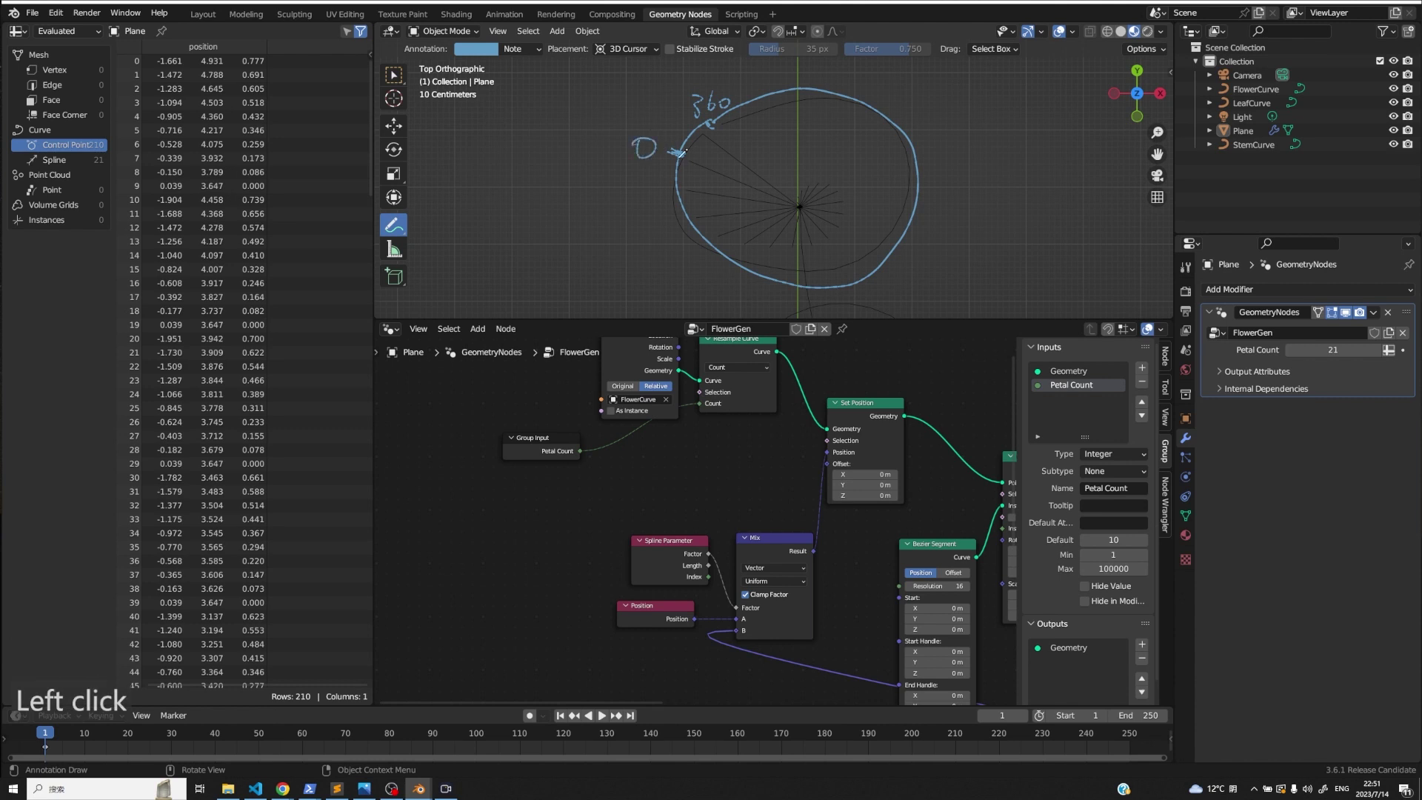
mouse_move(760, 280)
left_mouse_down()
mouse_move(708, 311)
mouse_move(744, 315)
left_mouse_up()
left_click_drag(763, 310, 776, 311)
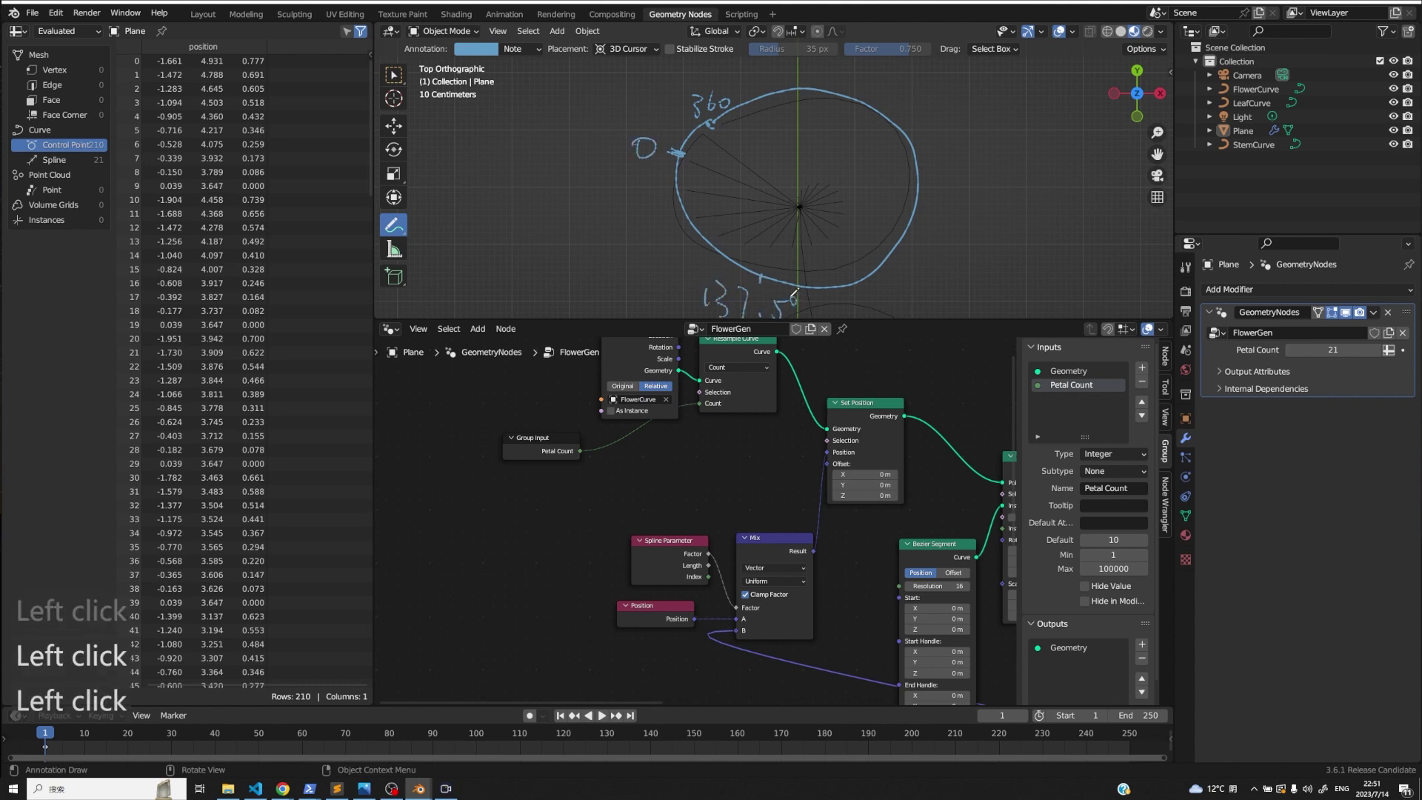
- Annotate two more points on the loop with the labels 137.5×2 and N, 137.5×(N-1)
left_click_drag(931, 254, 929, 278)
mouse_move(941, 255)
left_mouse_down()
mouse_move(945, 277)
mouse_move(970, 282)
left_mouse_up()
mouse_move(1004, 259)
left_mouse_down()
mouse_move(998, 280)
mouse_move(1038, 283)
left_mouse_up()
mouse_move(1038, 263)
left_mouse_down()
mouse_move(1018, 283)
mouse_move(1064, 282)
mouse_move(1074, 299)
left_mouse_up()
mouse_move(887, 118)
left_mouse_down()
mouse_move(952, 111)
mouse_move(964, 164)
left_mouse_up()
mouse_move(980, 144)
left_mouse_down()
mouse_move(985, 164)
mouse_move(1048, 174)
left_mouse_up()
left_click(996, 164)
mouse_move(1048, 151)
left_mouse_down()
mouse_move(1030, 174)
mouse_move(1063, 182)
mouse_move(1107, 152)
mouse_move(1139, 194)
left_mouse_up()
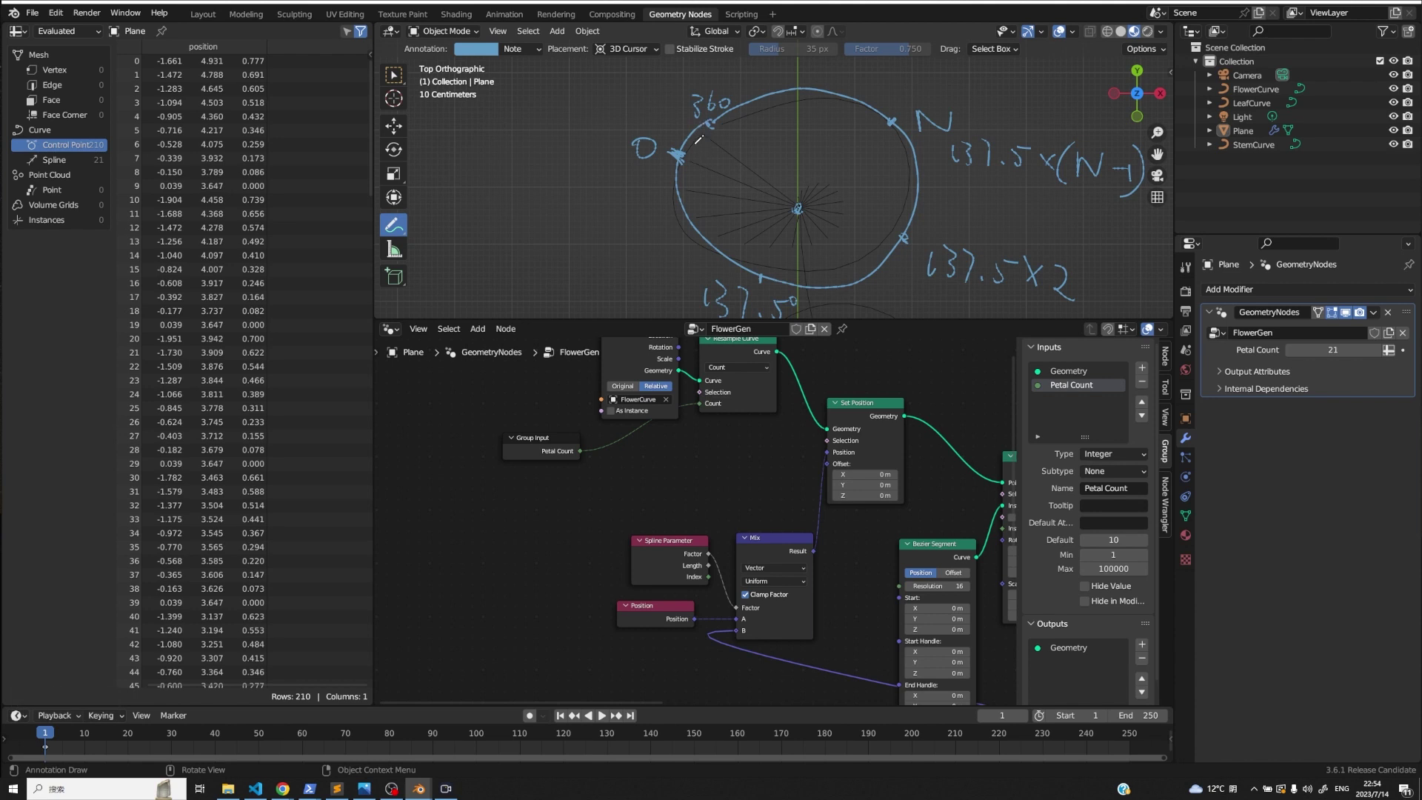
- Add emphasis marks near the loop's start and end and draw an arrow from 0 towards the 137.5° point
mouse_move(710, 140)
left_mouse_down()
mouse_move(702, 126)
mouse_move(679, 148)
left_mouse_up()
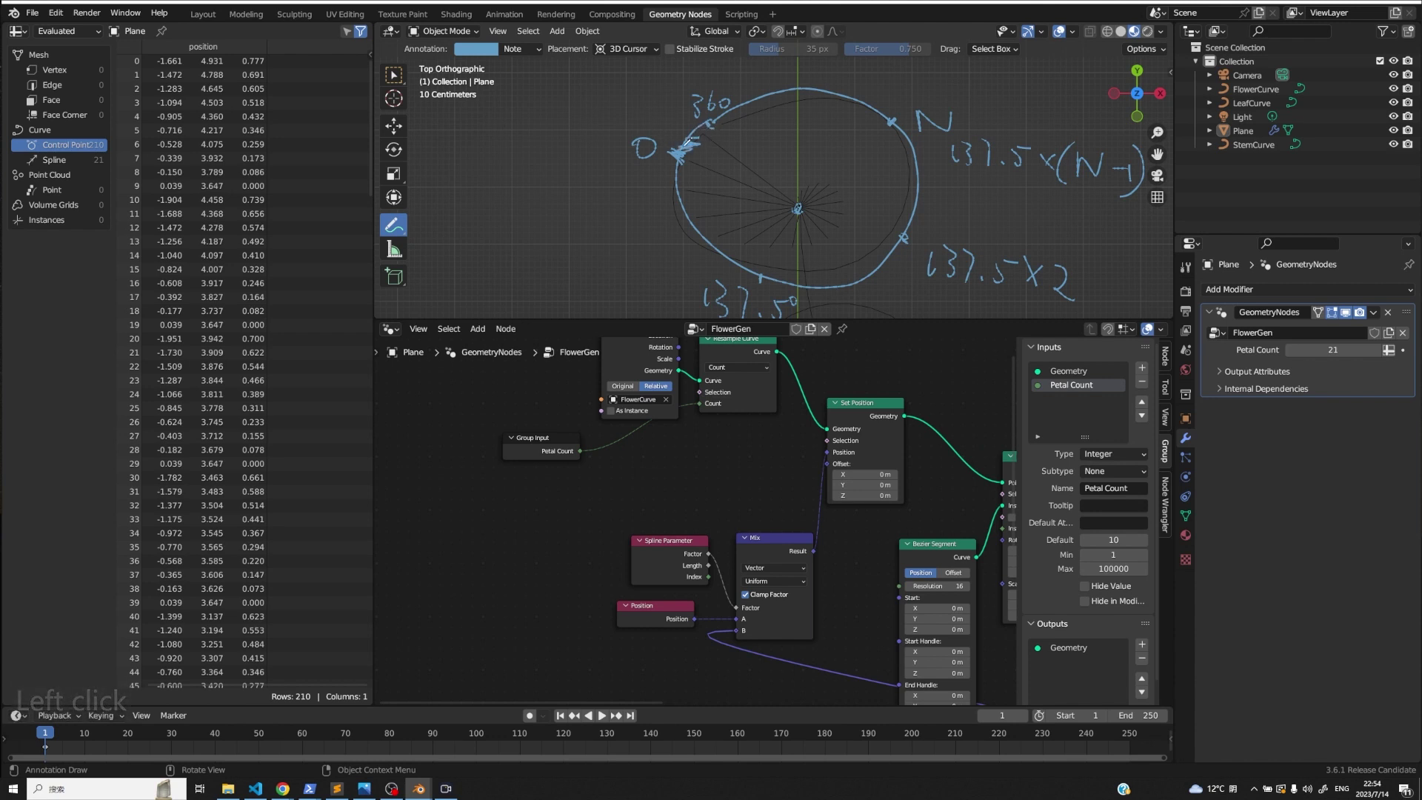
left_click_drag(730, 121, 726, 130)
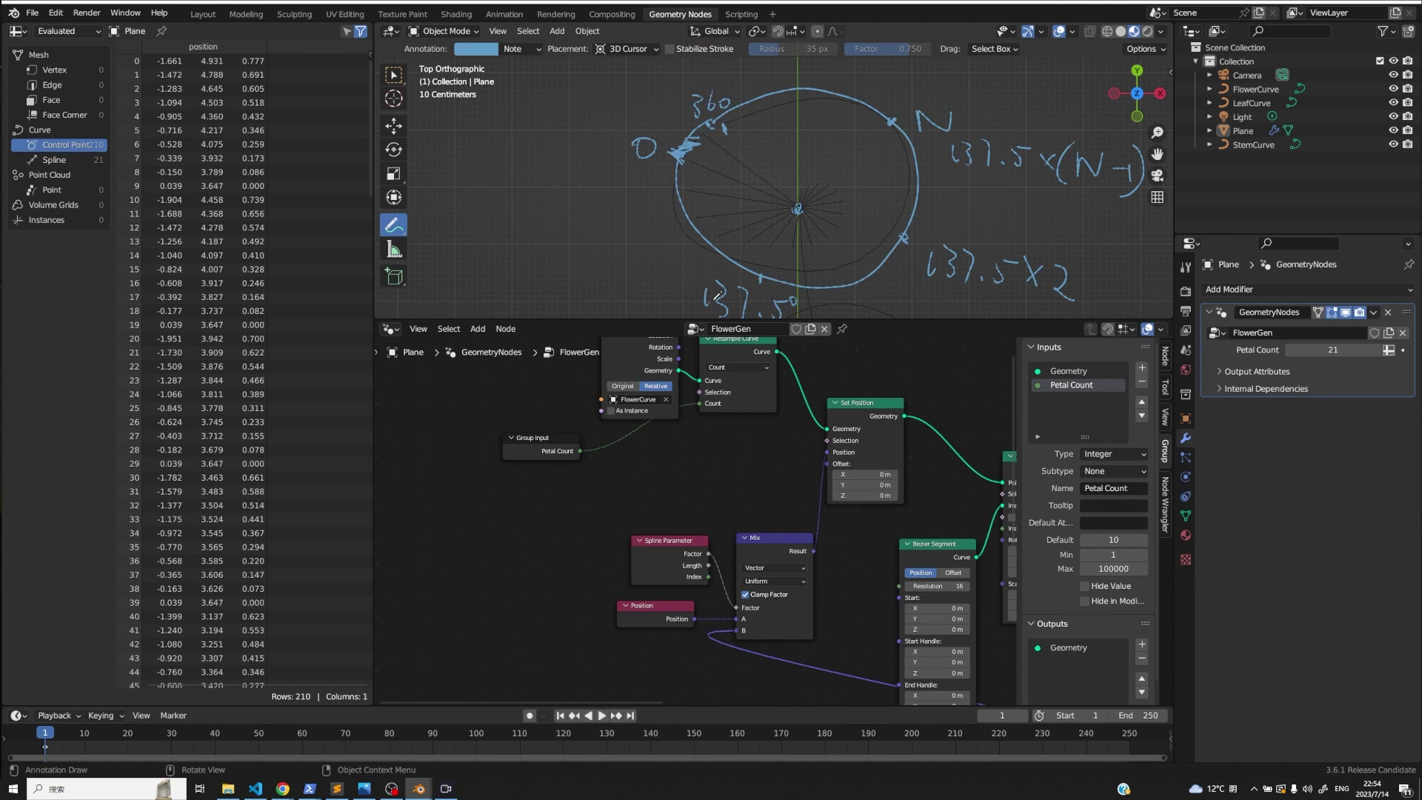
left_click(768, 269)
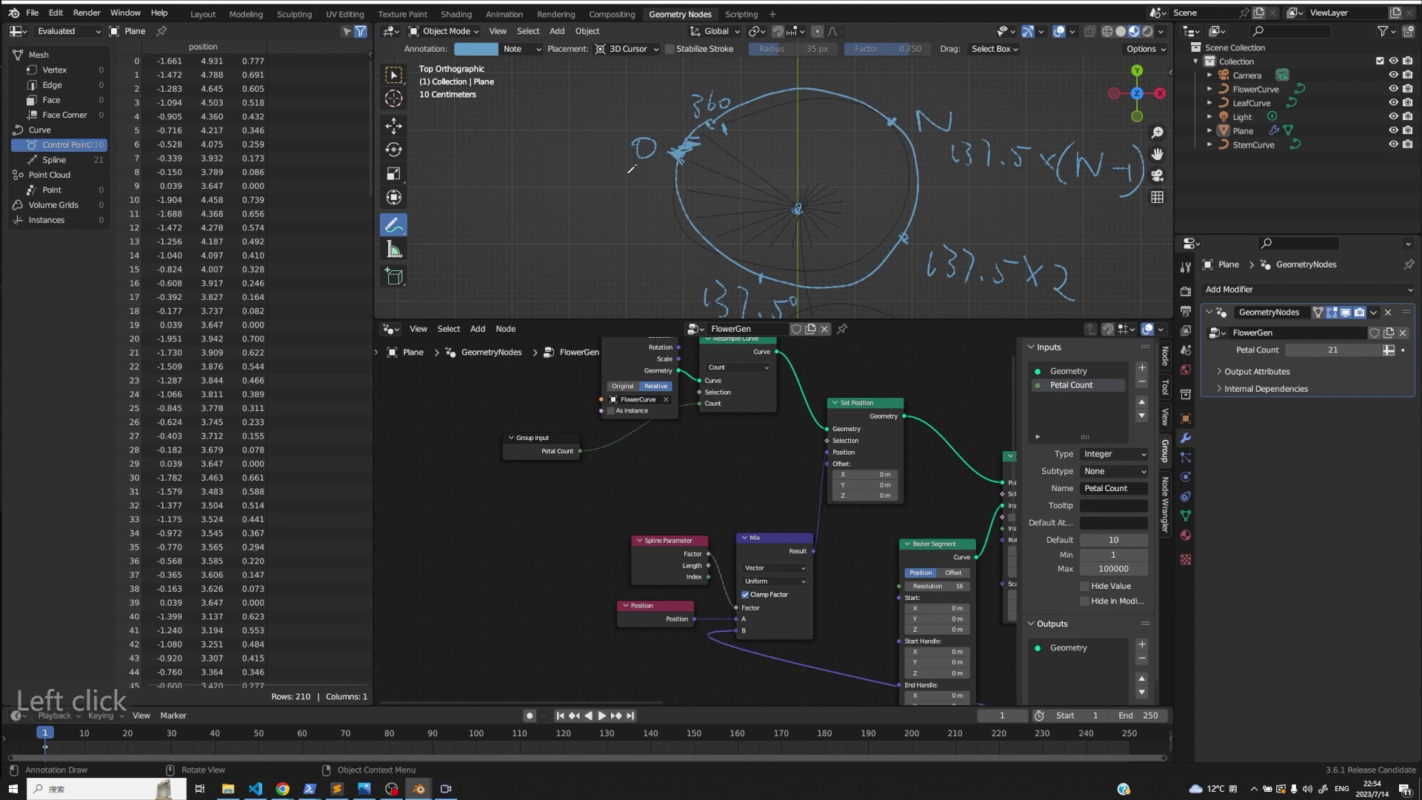
mouse_move(648, 171)
left_mouse_down()
mouse_move(673, 284)
mouse_move(682, 271)
left_mouse_up()
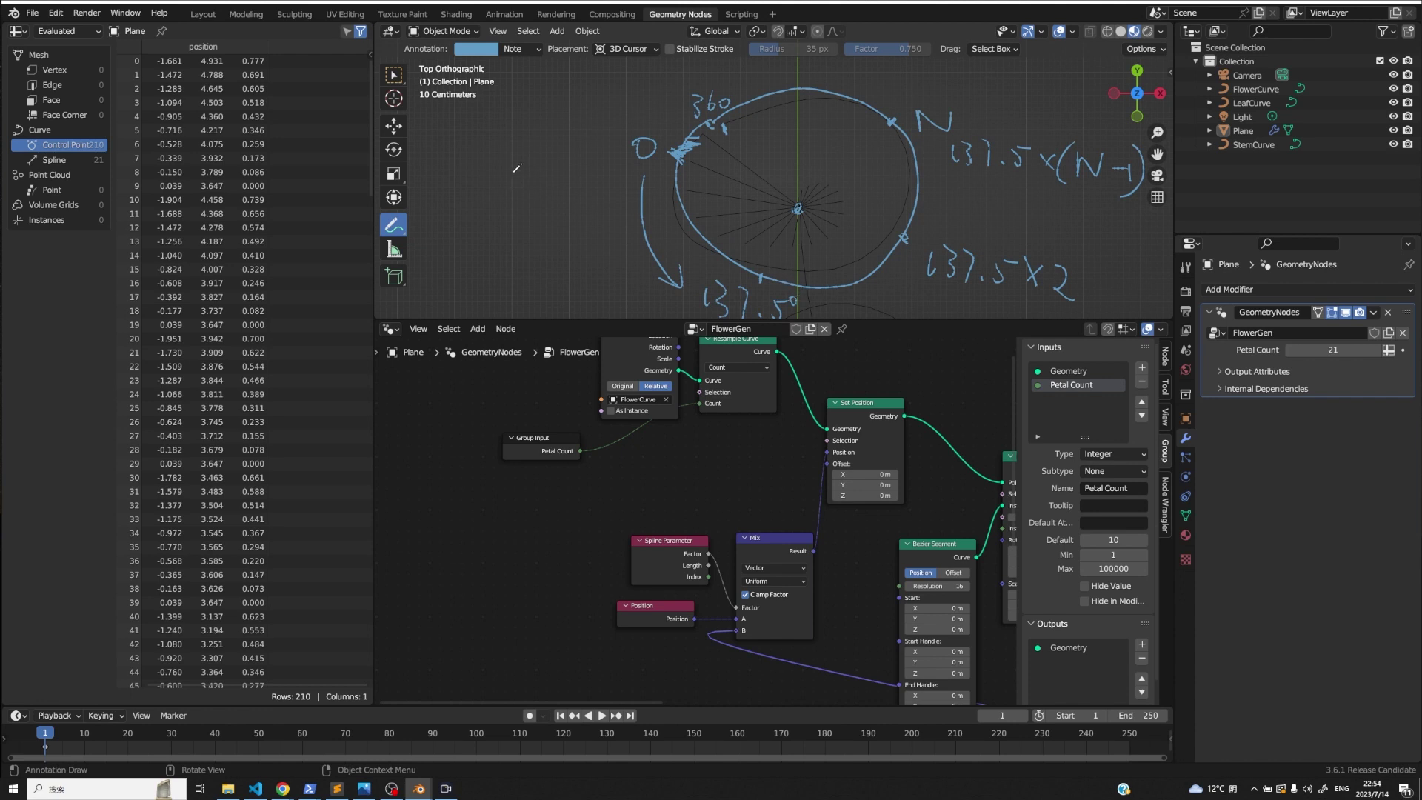
- Write the annotation 137.5/360=0.38 beside the loop in the viewport
left_click_drag(455, 166, 506, 162)
left_click_drag(449, 138, 454, 153)
left_click_drag(463, 132, 465, 154)
mouse_move(480, 132)
left_mouse_down()
mouse_move(488, 158)
mouse_move(508, 157)
mouse_move(462, 199)
left_mouse_up()
left_click(503, 151)
mouse_move(495, 174)
left_mouse_down()
mouse_move(486, 194)
mouse_move(549, 184)
left_mouse_up()
left_click_drag(539, 196, 568, 180)
left_click(582, 194)
mouse_move(587, 180)
left_mouse_down()
mouse_move(590, 201)
mouse_move(609, 182)
left_mouse_up()
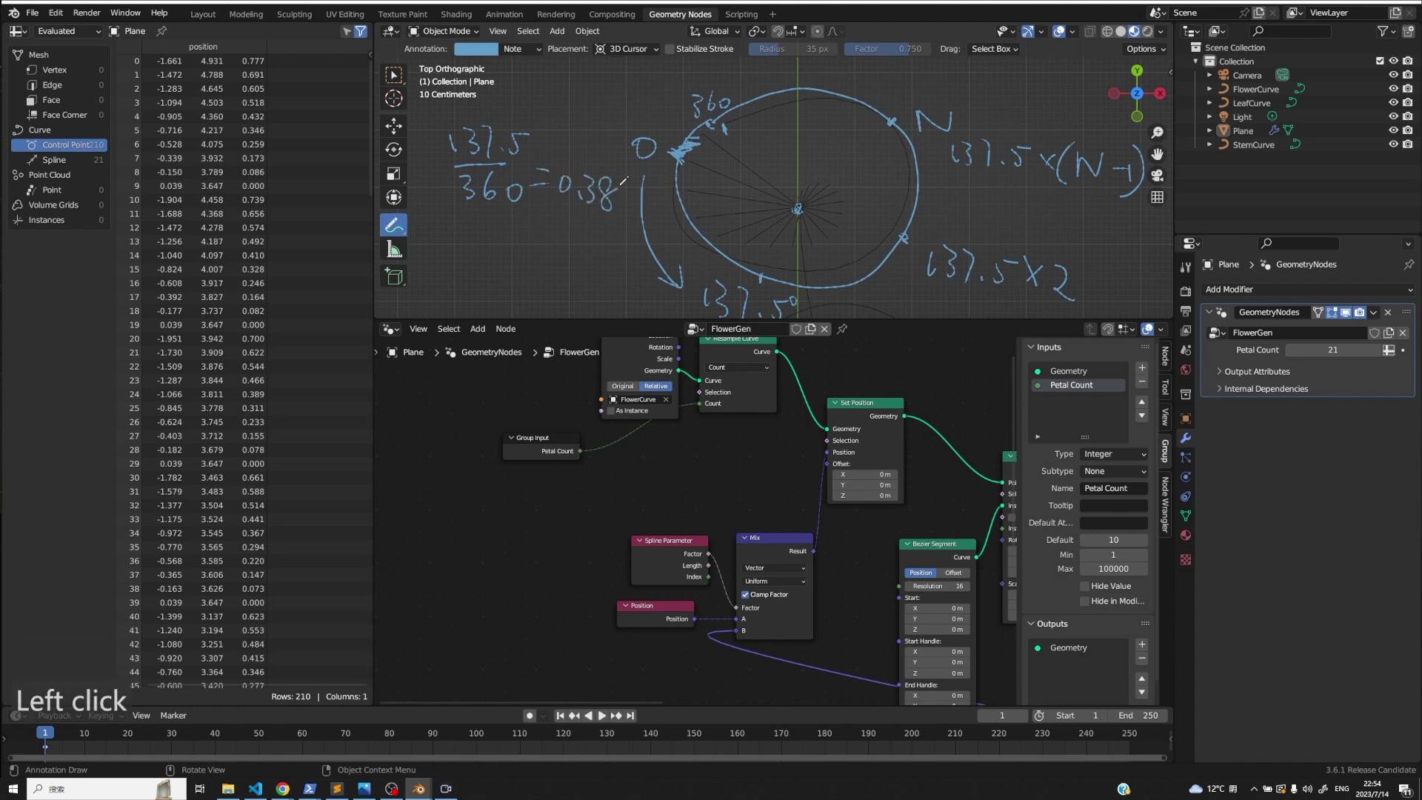
- Annotate arrows leading from the 137.5° point to the following points on the loop and return to the Select Box tool
left_click(807, 292)
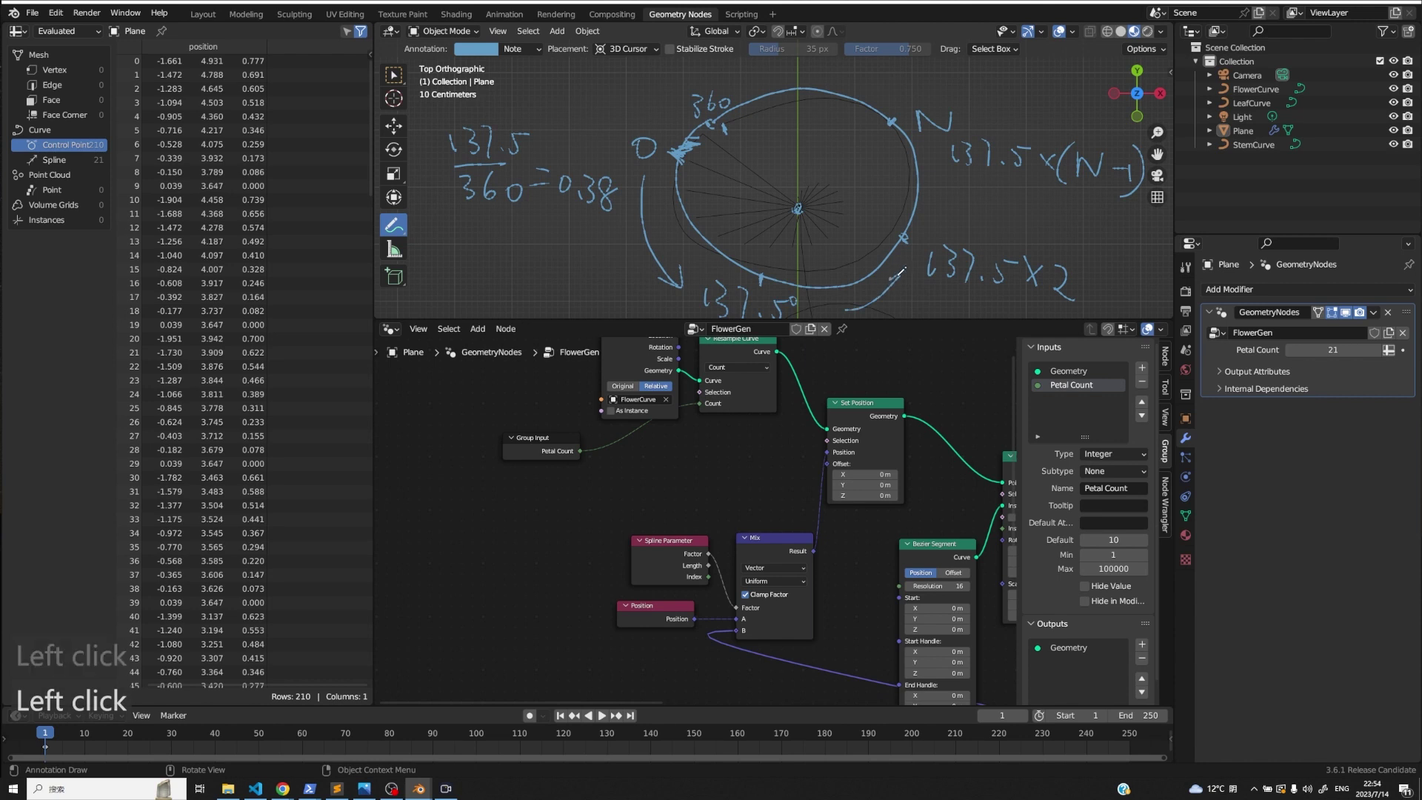
mouse_move(943, 201)
left_mouse_down()
mouse_move(945, 176)
mouse_move(956, 182)
left_mouse_up()
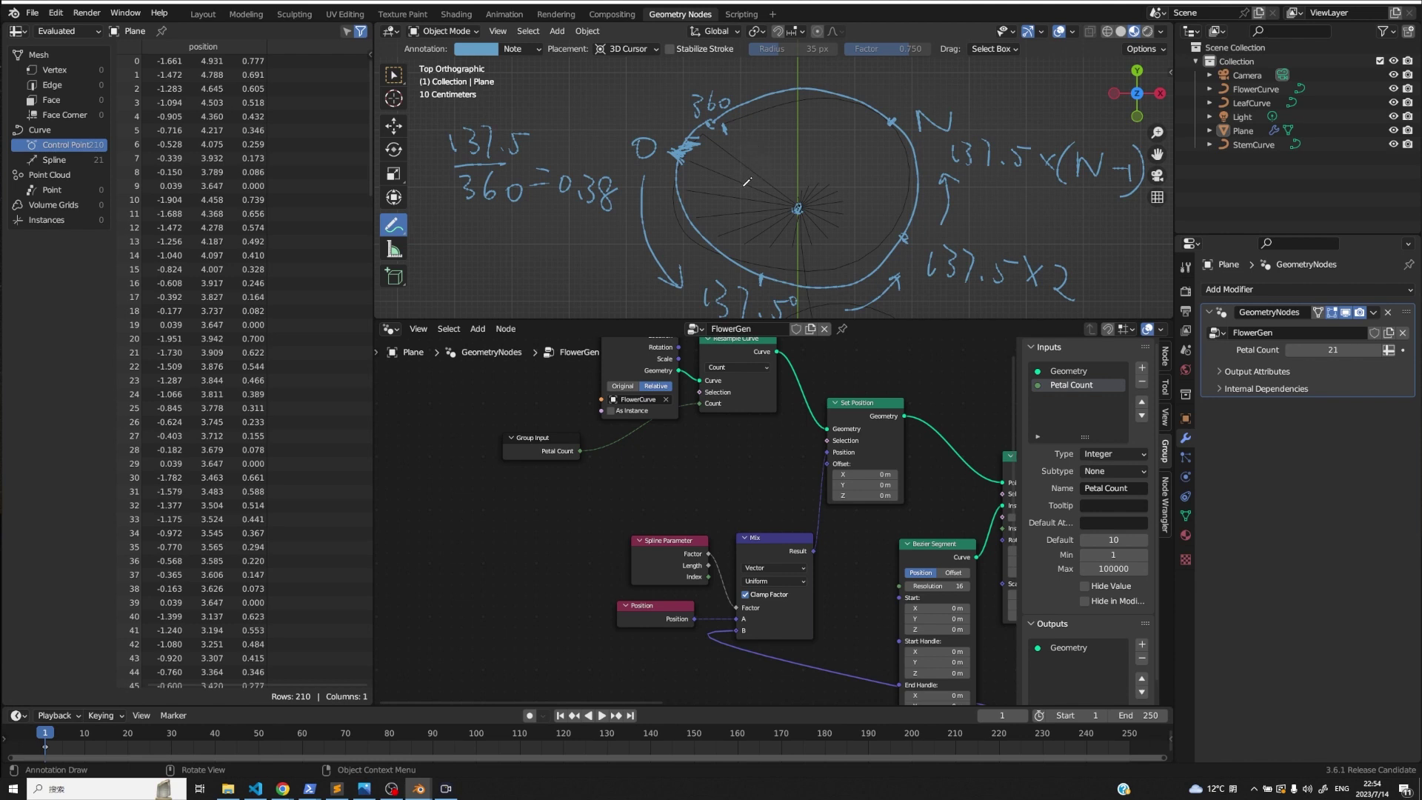
mouse_move(710, 107)
left_mouse_down()
mouse_move(685, 141)
mouse_move(905, 239)
mouse_move(744, 98)
mouse_move(874, 273)
mouse_move(778, 95)
mouse_move(771, 281)
left_mouse_up()
left_click(393, 75)
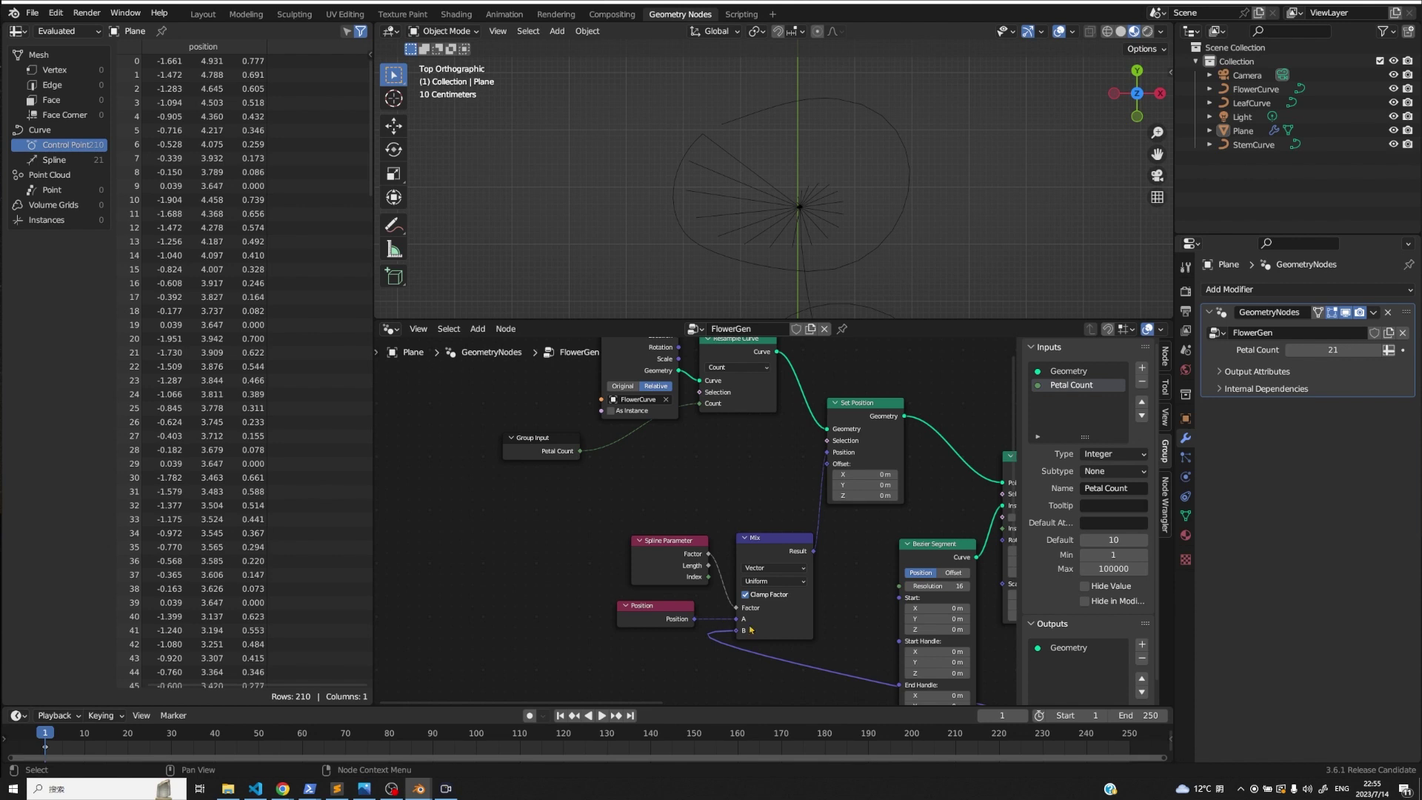
- Delete the Position node feeding the Mix node's A input and add an ID node in the free space
key("x")
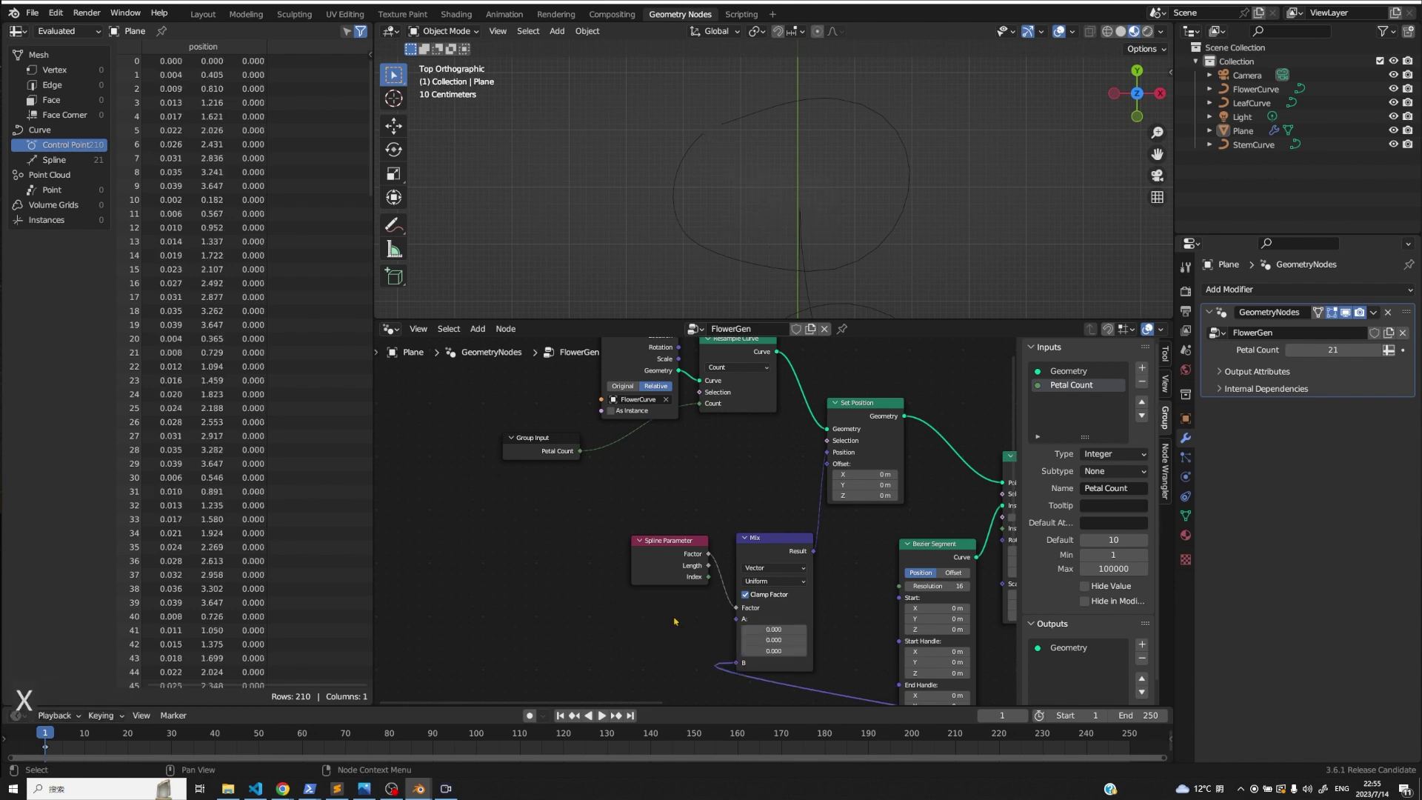
left_click_drag(740, 618, 507, 609)
type("id")
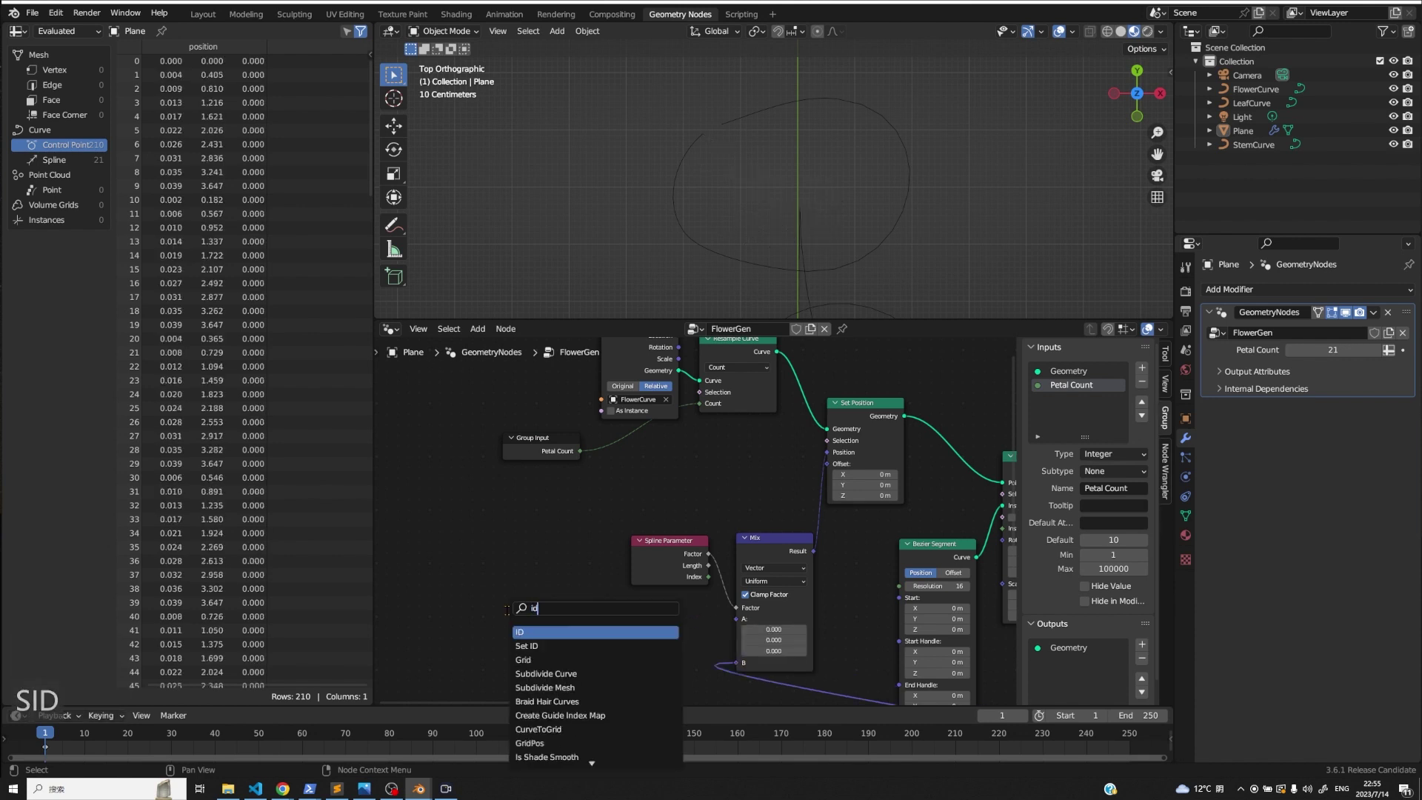
key("Return")
left_click(473, 624)
key("Escape")
- Attach a Multiply math node to the ID output and set its second value to 0.38
left_click_drag(472, 624, 488, 625)
type("mul")
key("Return")
left_click(494, 617)
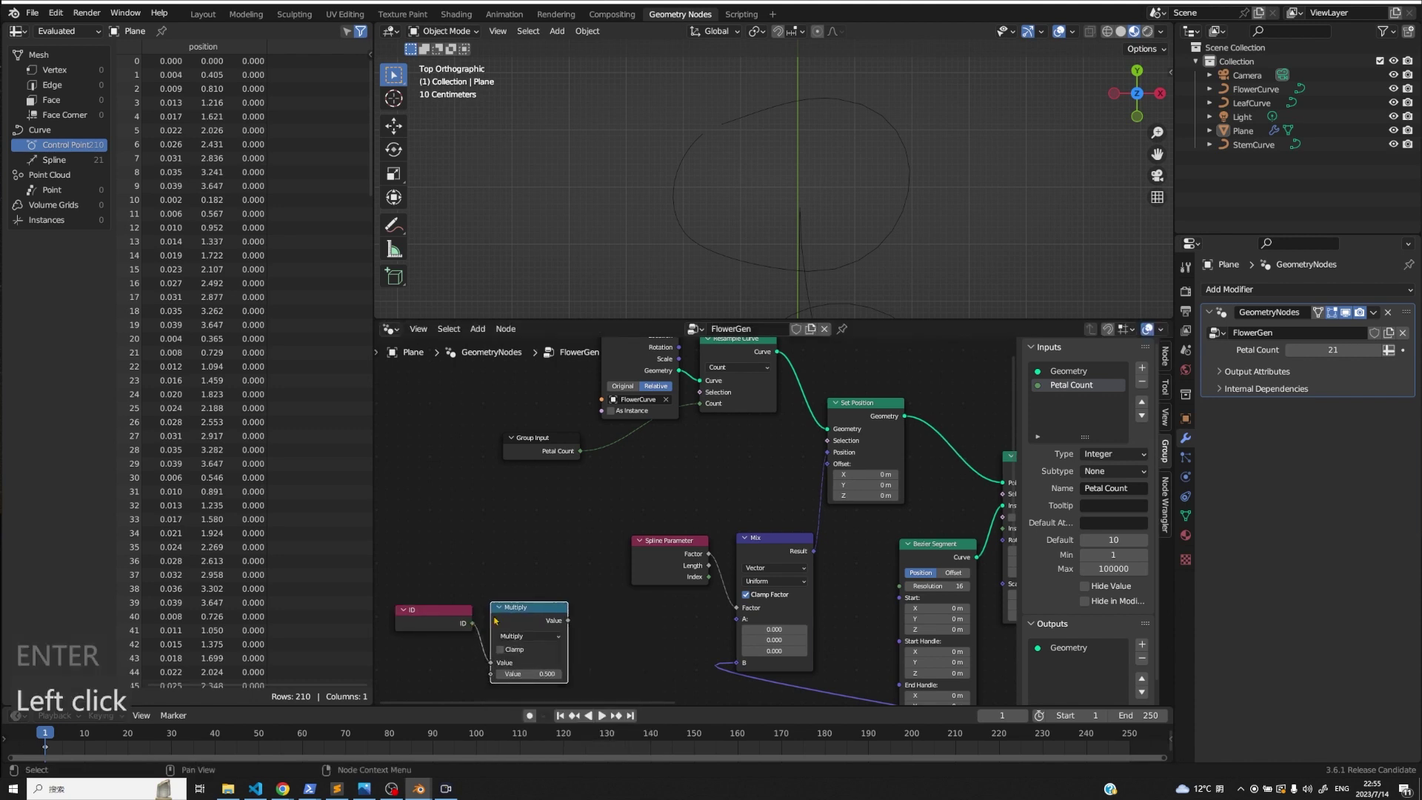
left_click(531, 673)
type("0.38")
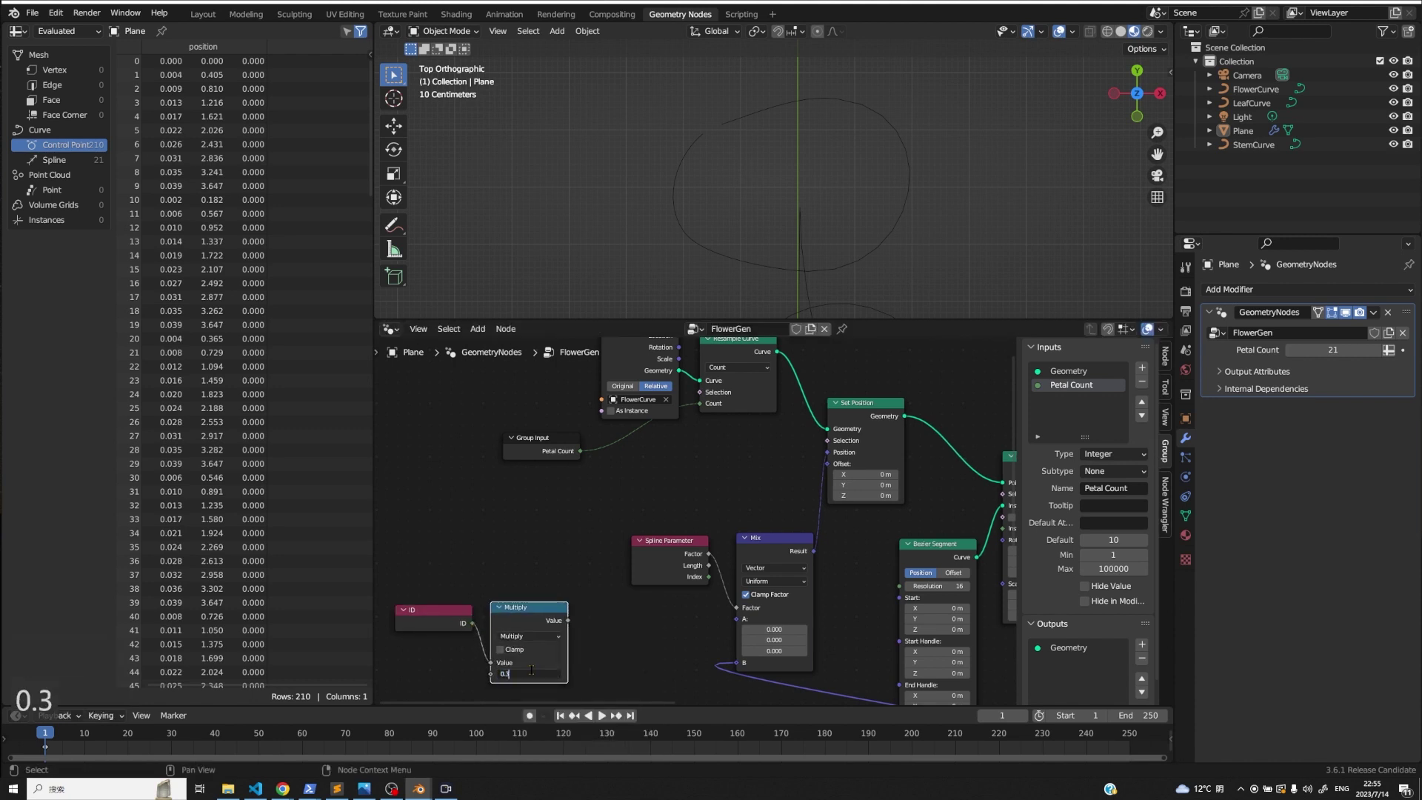
key("Return")
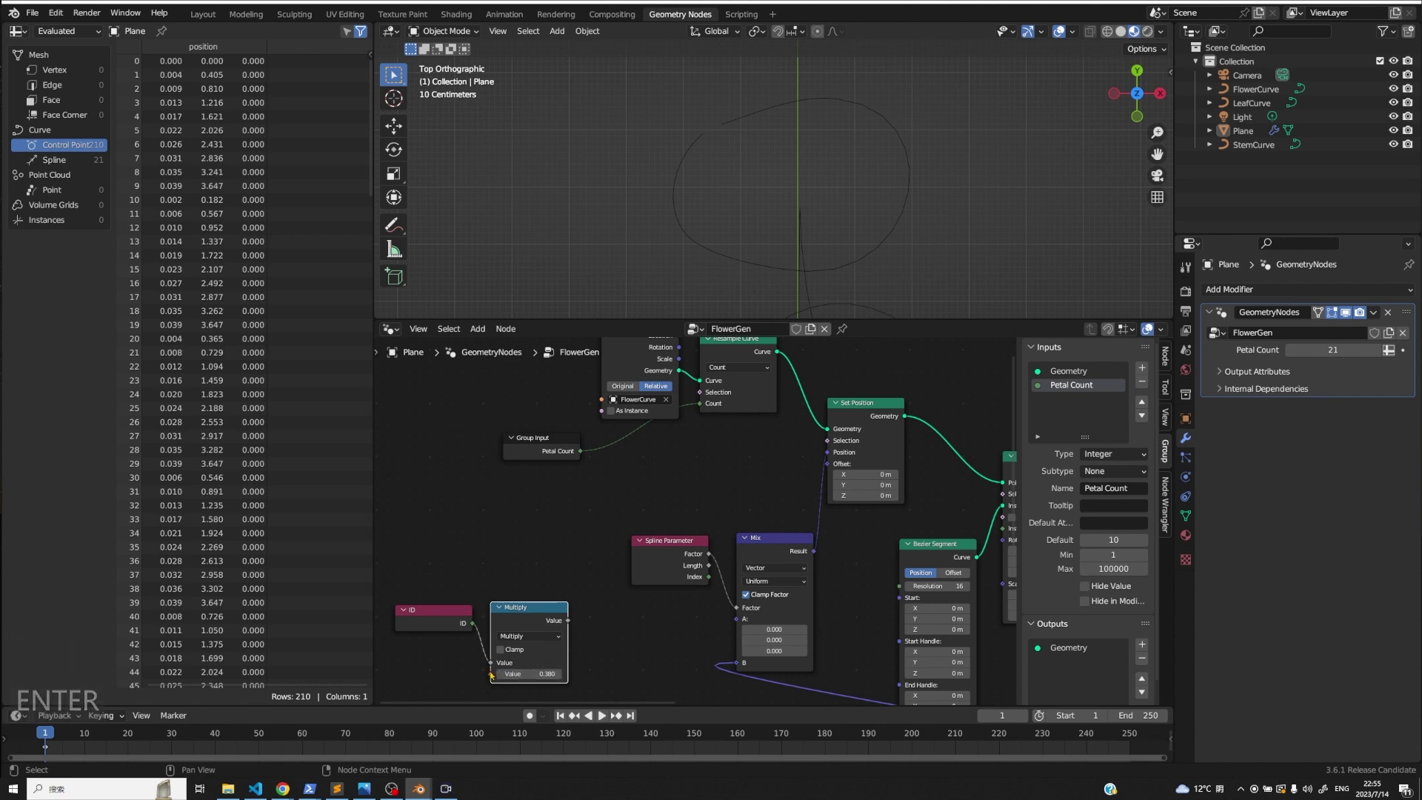
- Add a Fraction math node after Multiply and move the ID, Multiply and Fraction nodes away from the Mix node
left_click_drag(568, 621, 585, 625)
type("frac")
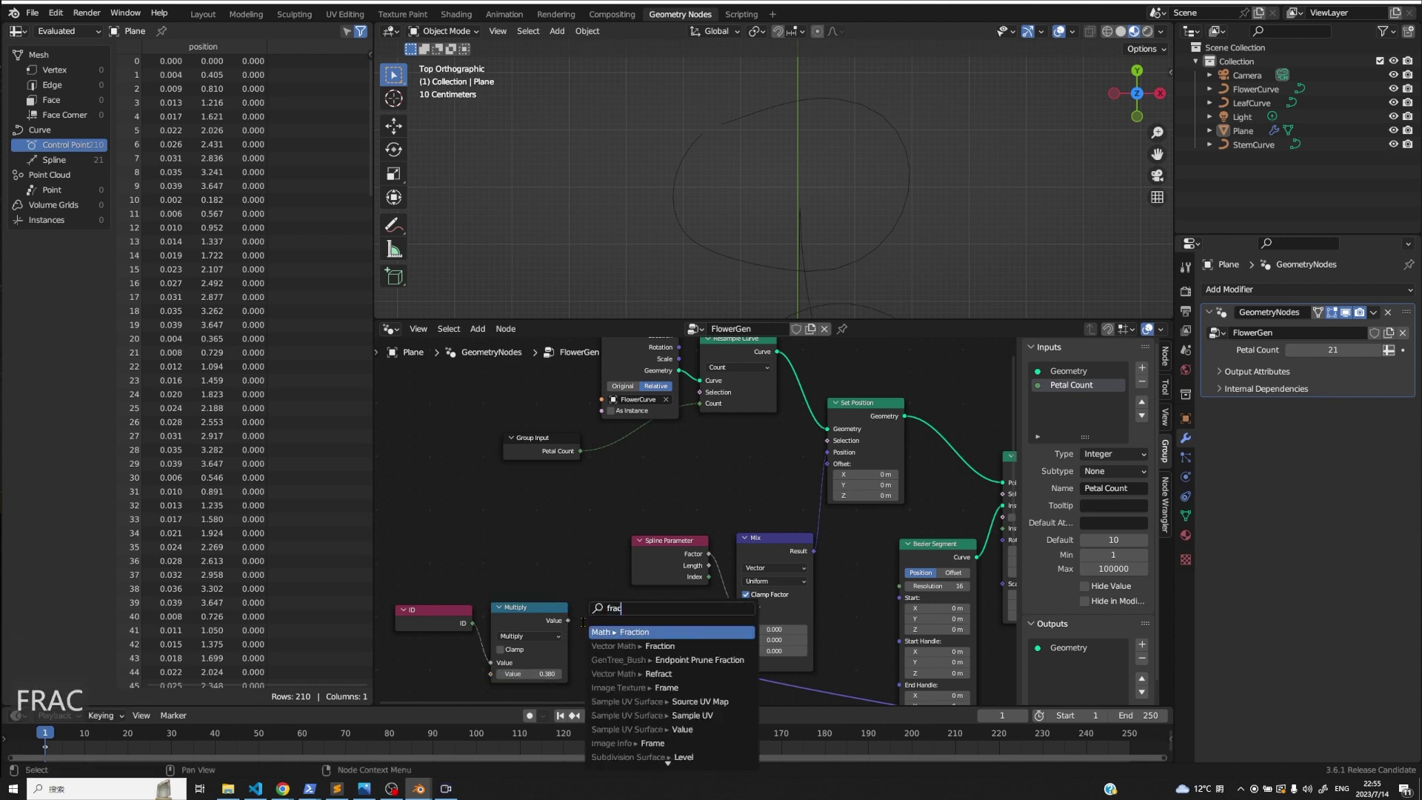
key("Return")
left_click(583, 622)
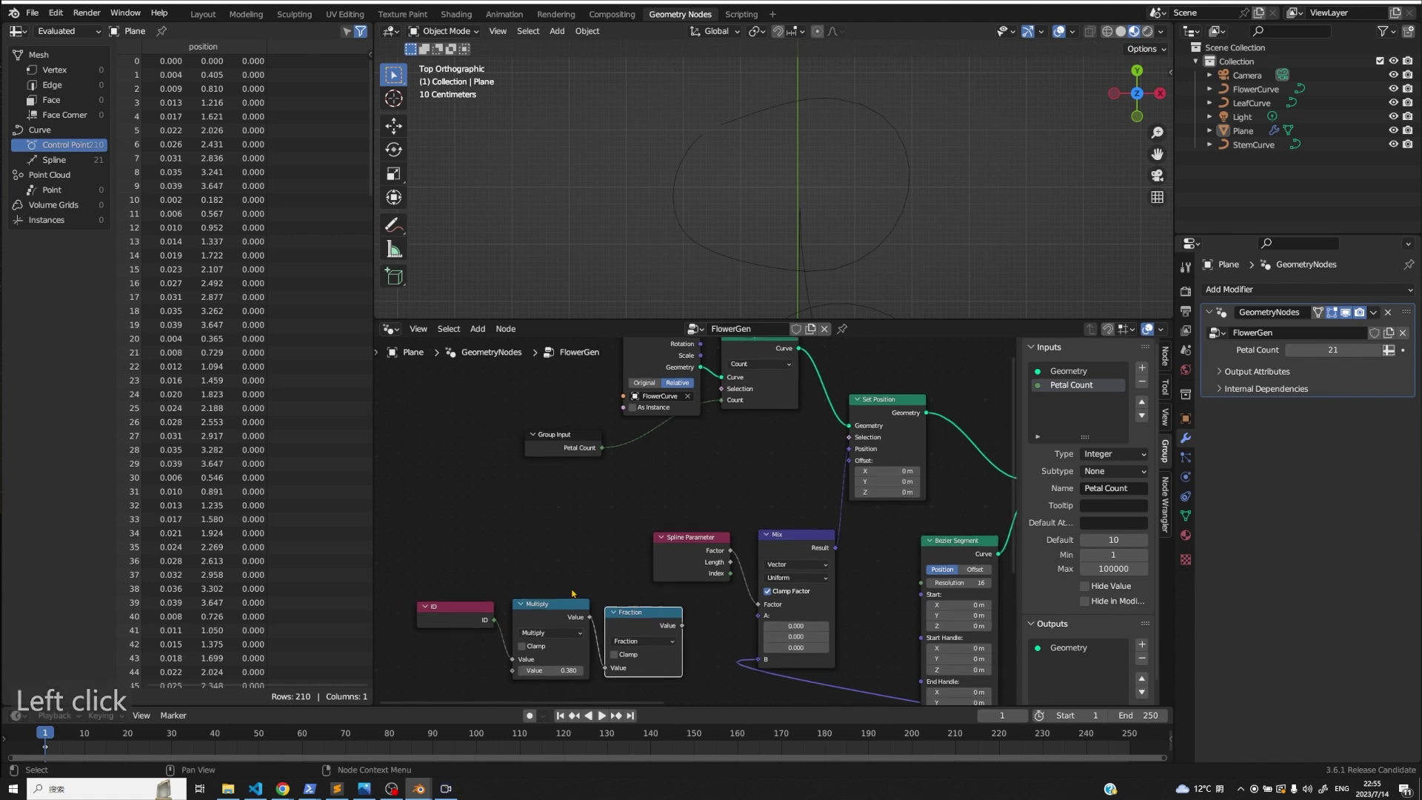
left_click_drag(452, 582, 496, 622)
left_click(548, 588)
left_click(548, 642)
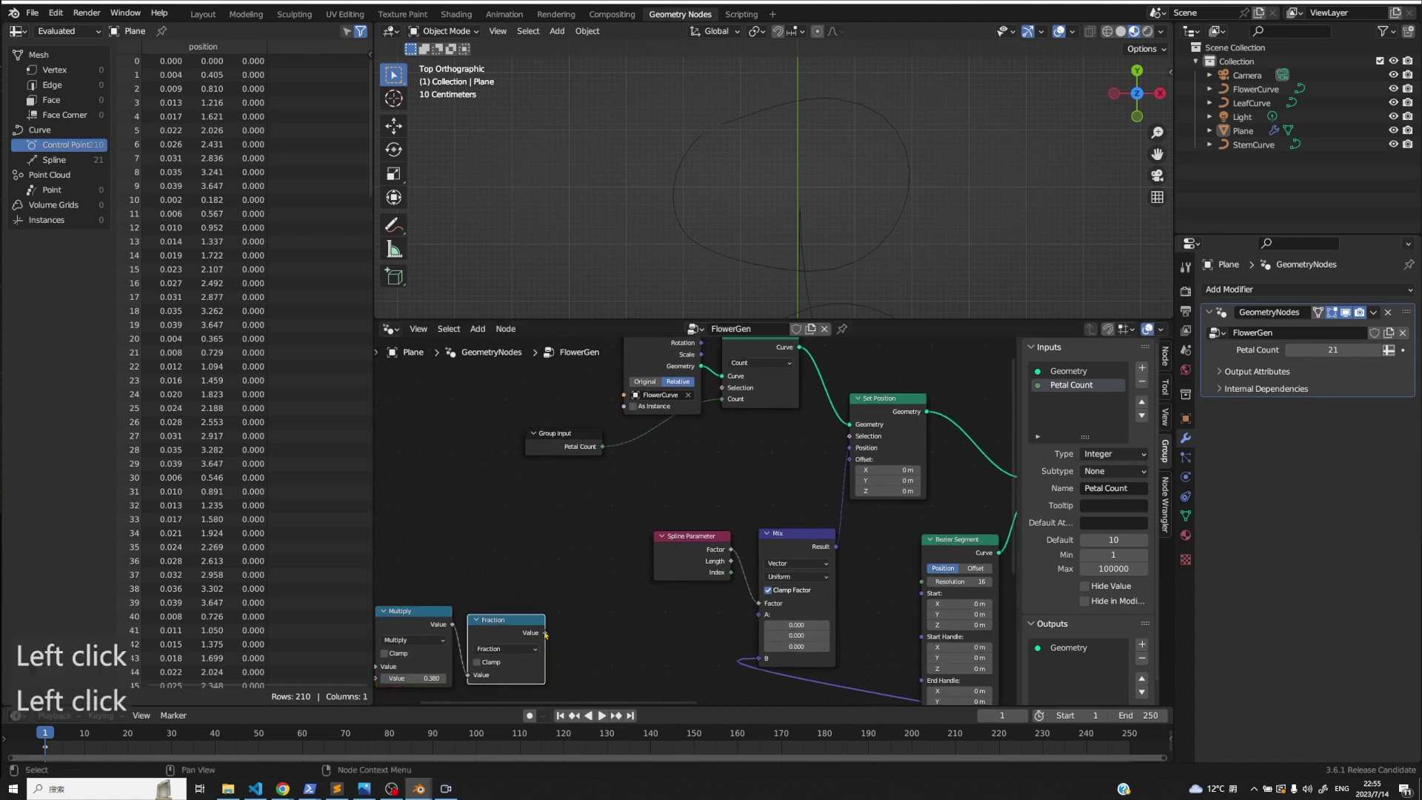
- Add a Sample Curve node after Fraction and connect the Fraction value to its Factor input
left_click_drag(545, 633, 571, 616)
type("sample")
key("Return")
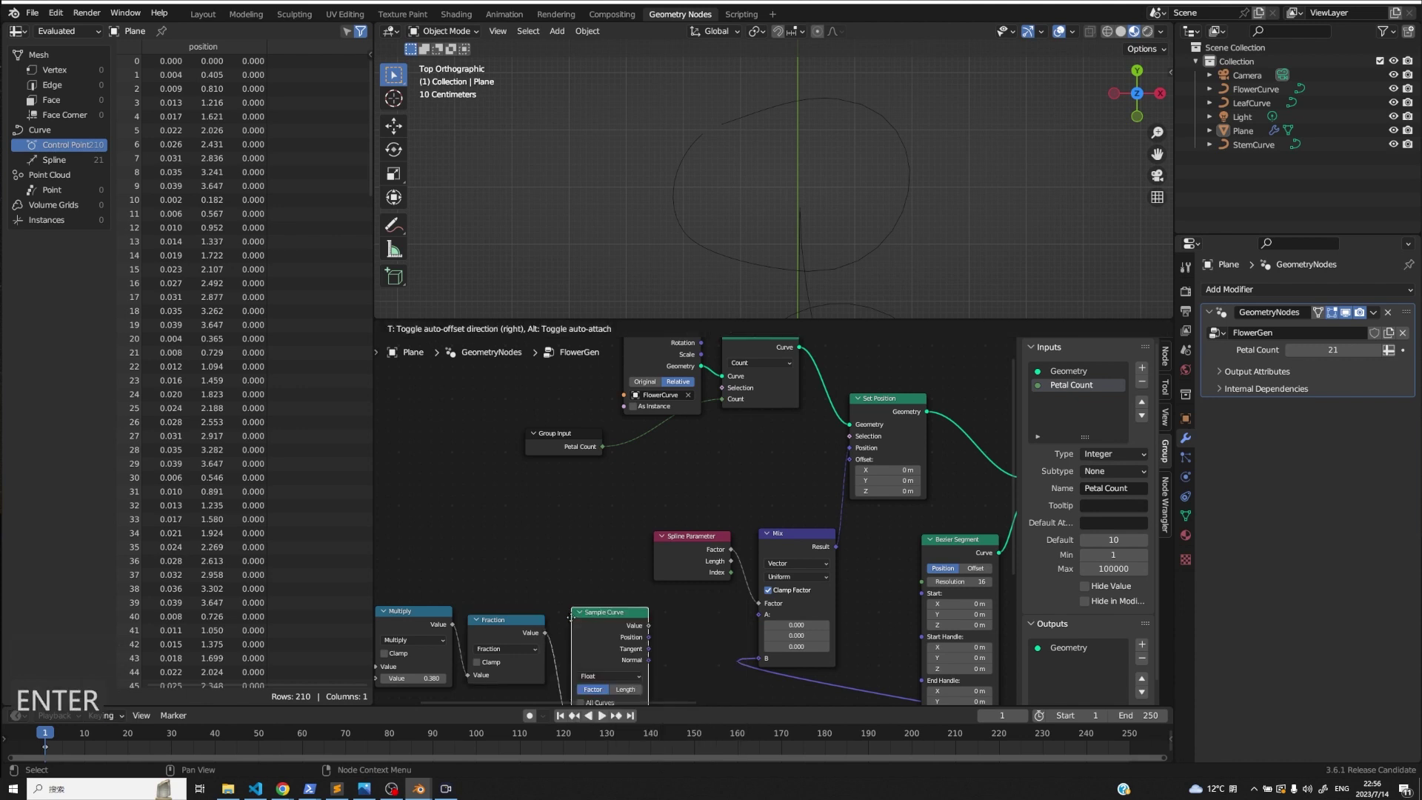
left_click(570, 592)
scroll(573, 614, "down", 1)
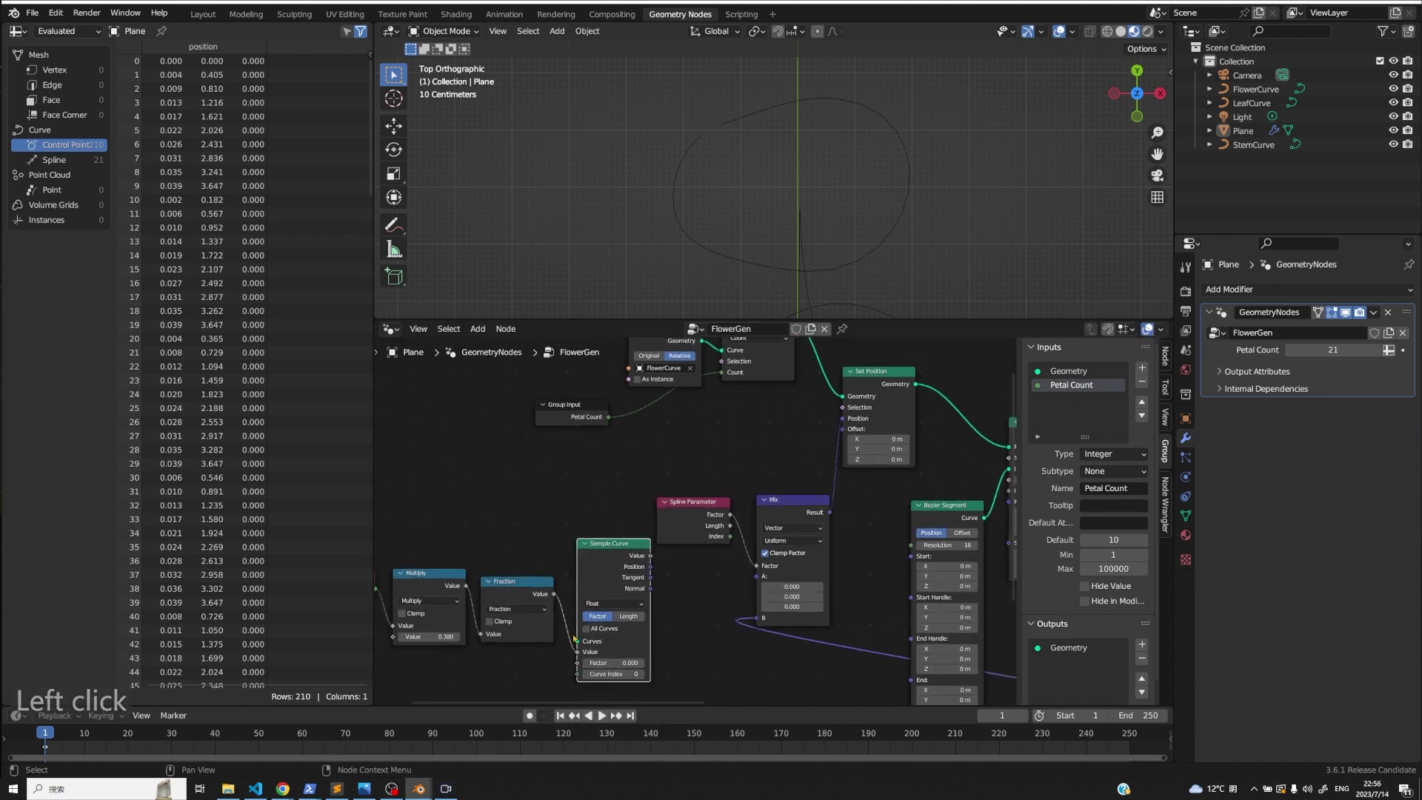
left_click_drag(578, 652, 577, 663)
- Connect the FlowerCurve Geometry to the new Sample Curve's Curves input and its Position output to the Mix node's A input
middle_click_drag(662, 398, 667, 432)
left_click_drag(706, 374, 583, 676)
middle_click_drag(649, 606, 643, 590)
left_click_drag(650, 586, 754, 596)
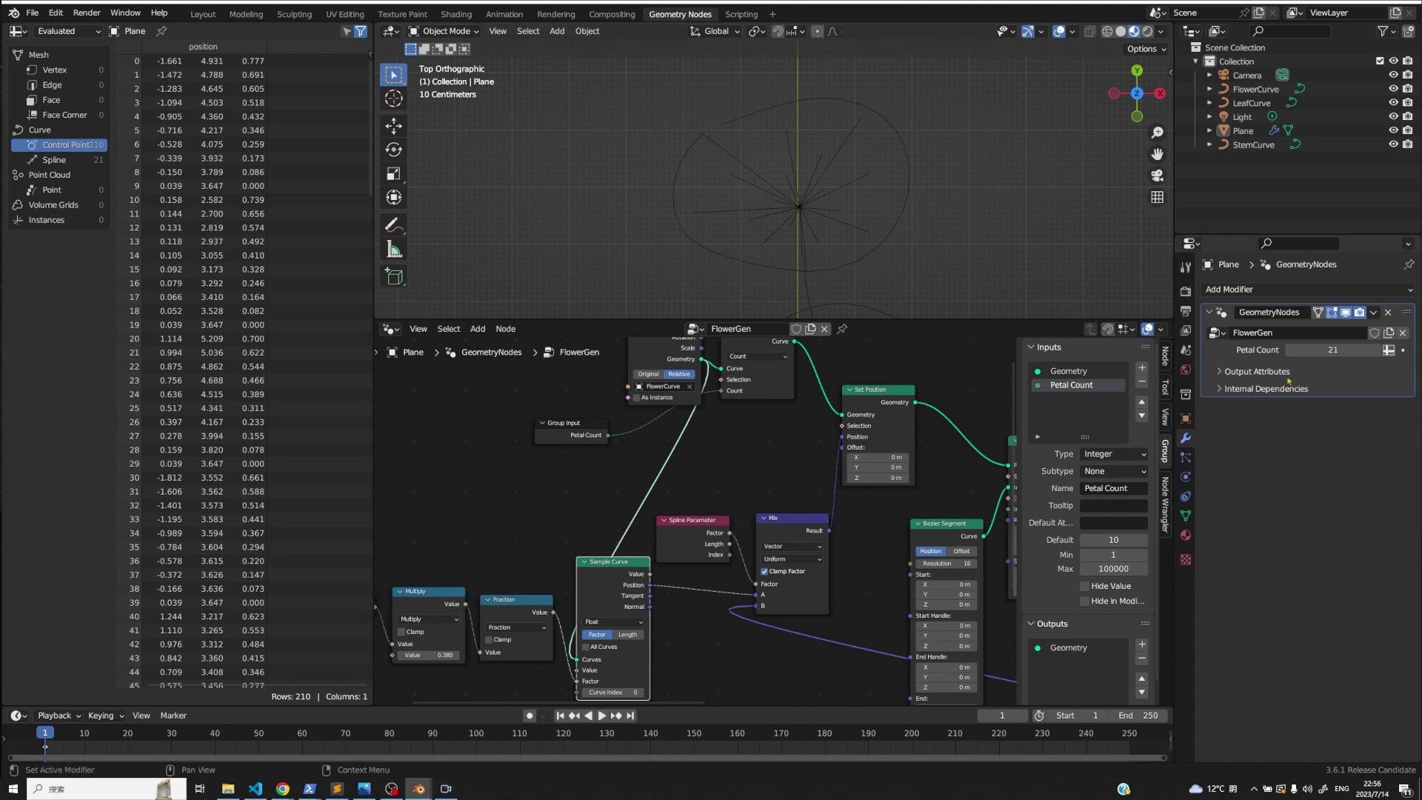
- Try a Petal Count of 122 in the modifier and settle on 49
mouse_move(1325, 349)
left_mouse_down()
mouse_move(1407, 349)
mouse_move(1316, 352)
left_mouse_up()
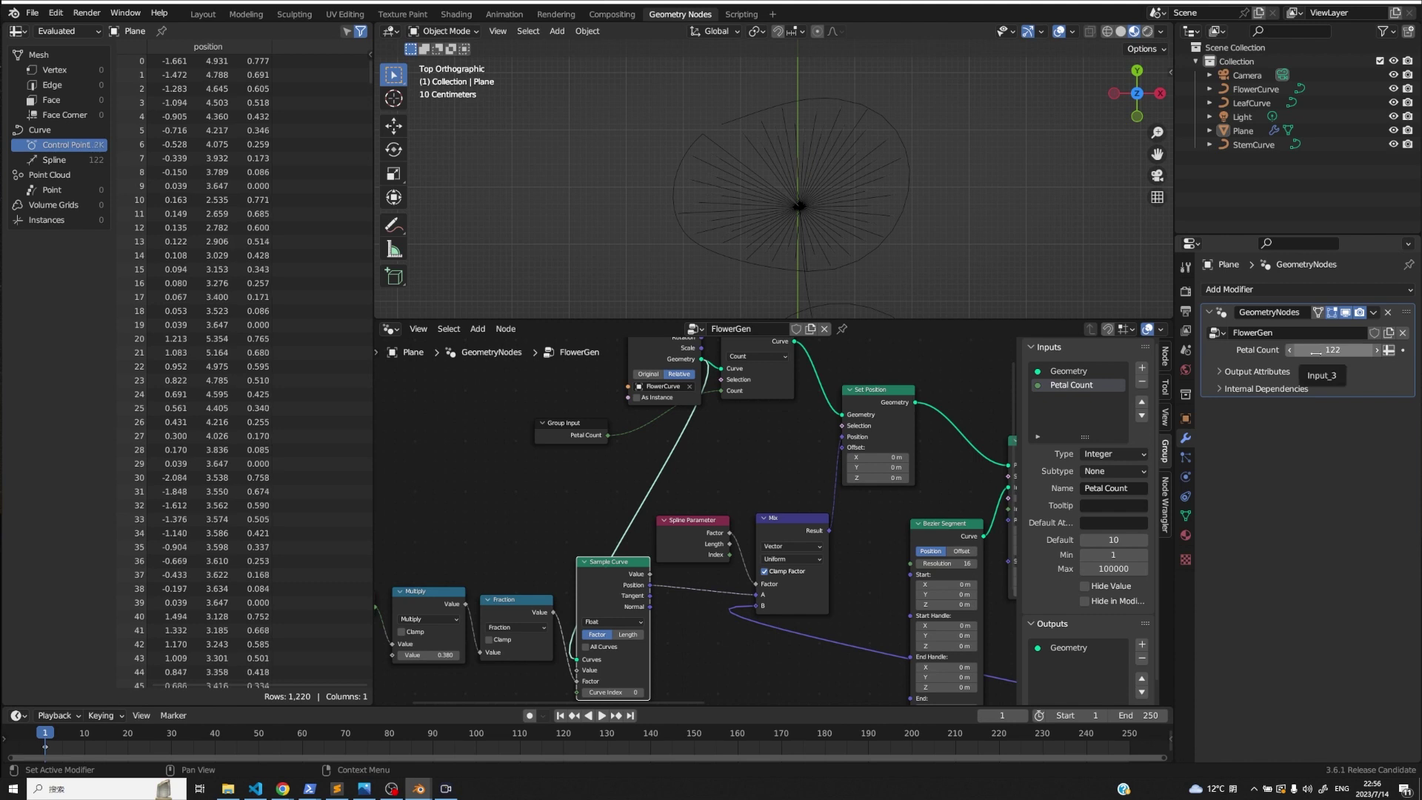
left_click_drag(1316, 353, 1289, 352)
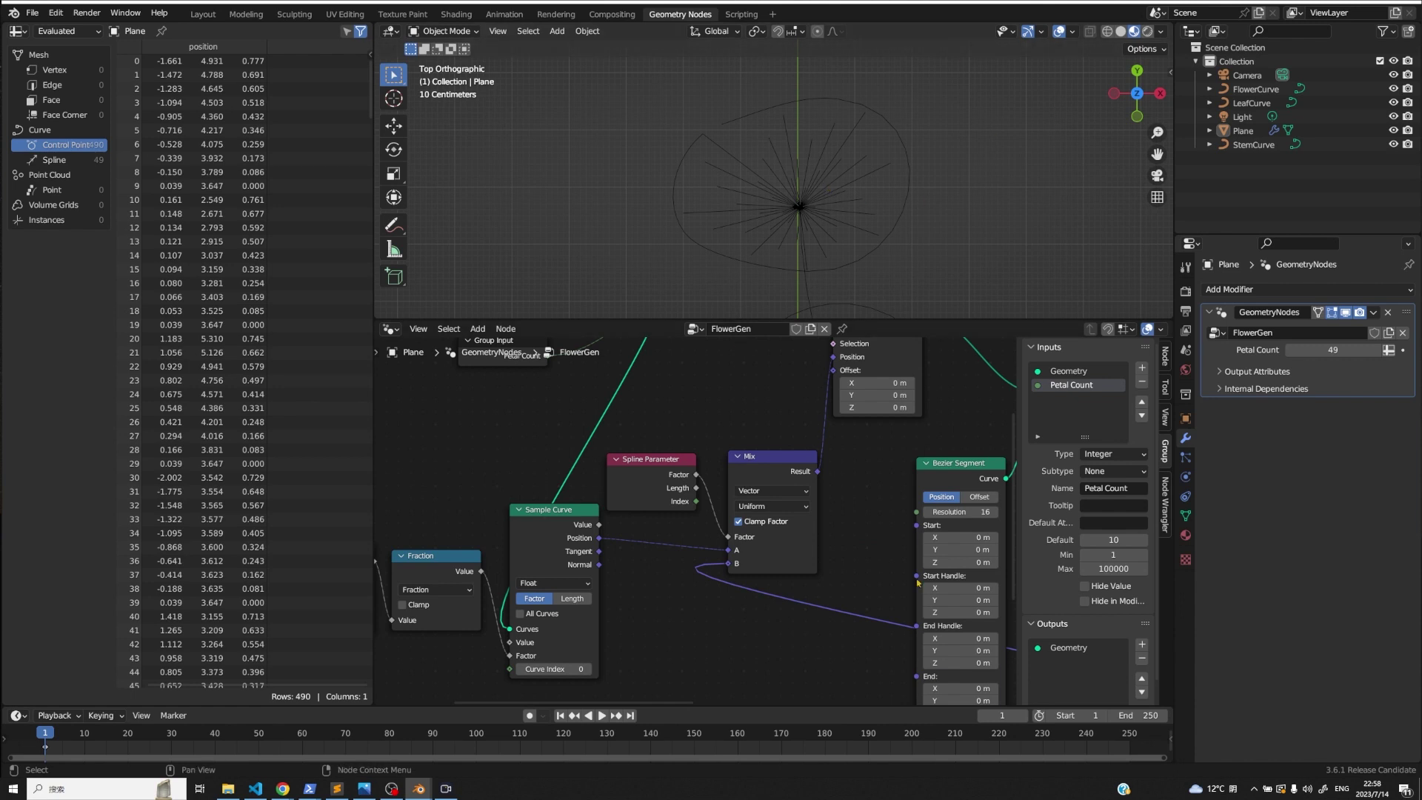
- Chain a second Vector Mix node after the first, with B from the Sample Curve's Position and Result into the Set Position node's Position
left_click_drag(760, 456, 792, 556)
type("mix")
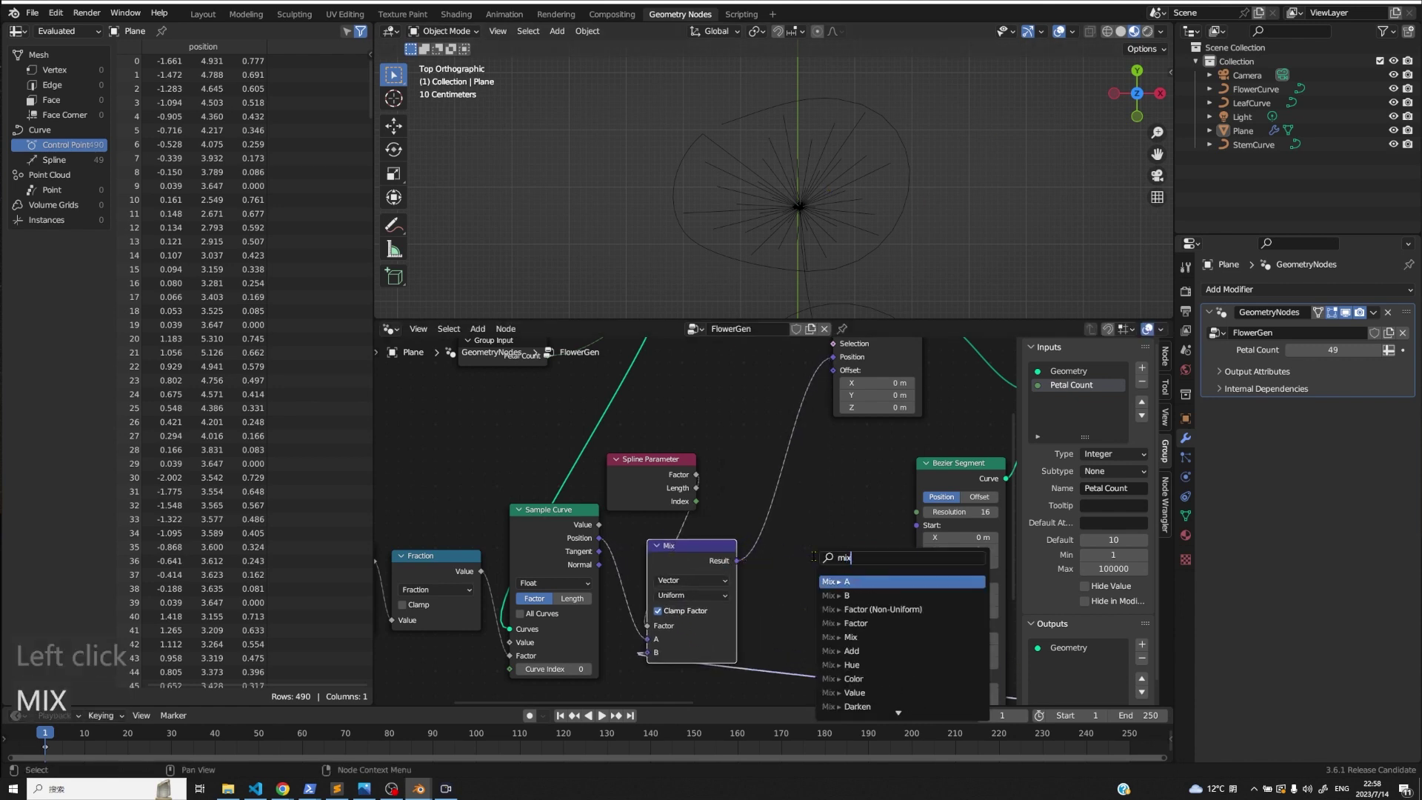
key("Return")
left_click(774, 517)
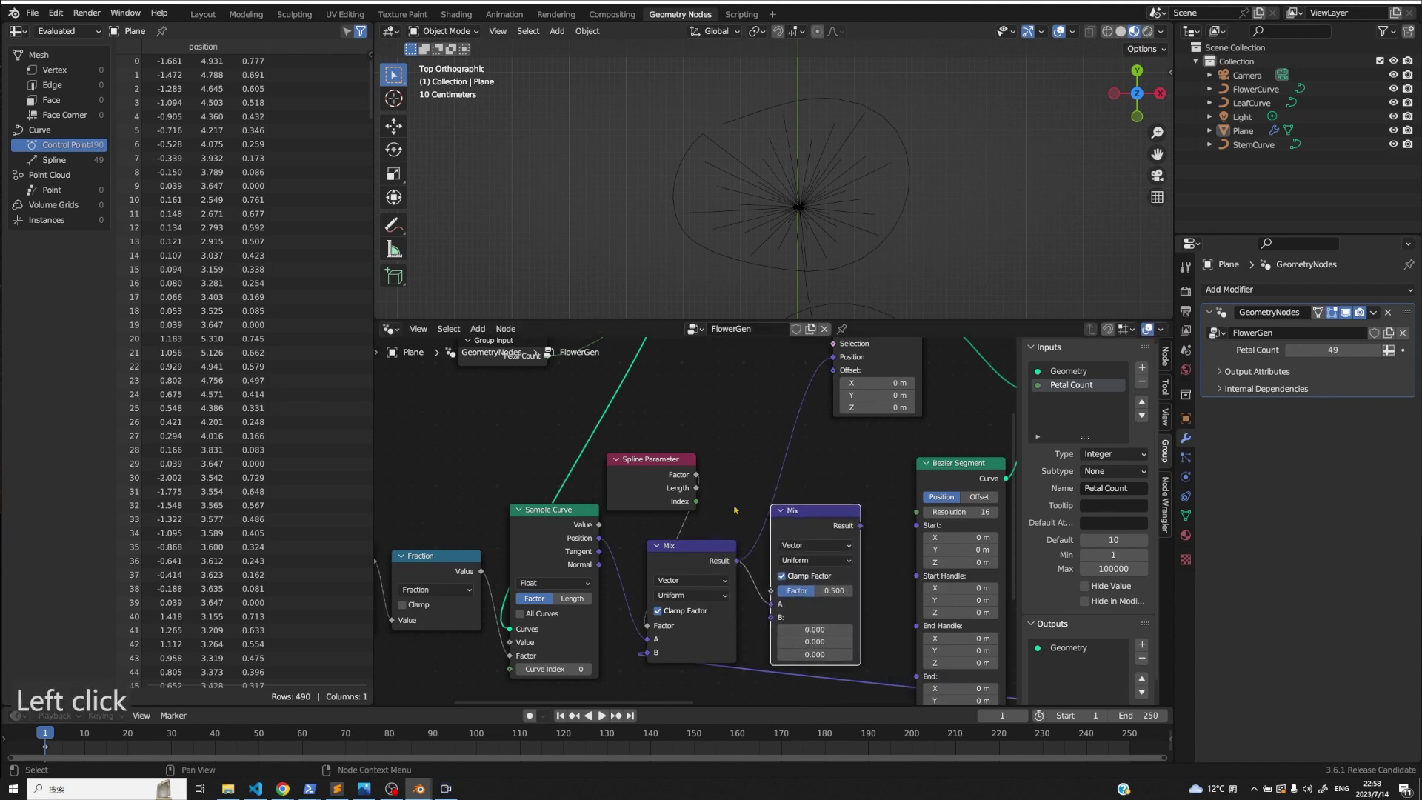
left_click_drag(599, 537, 771, 618)
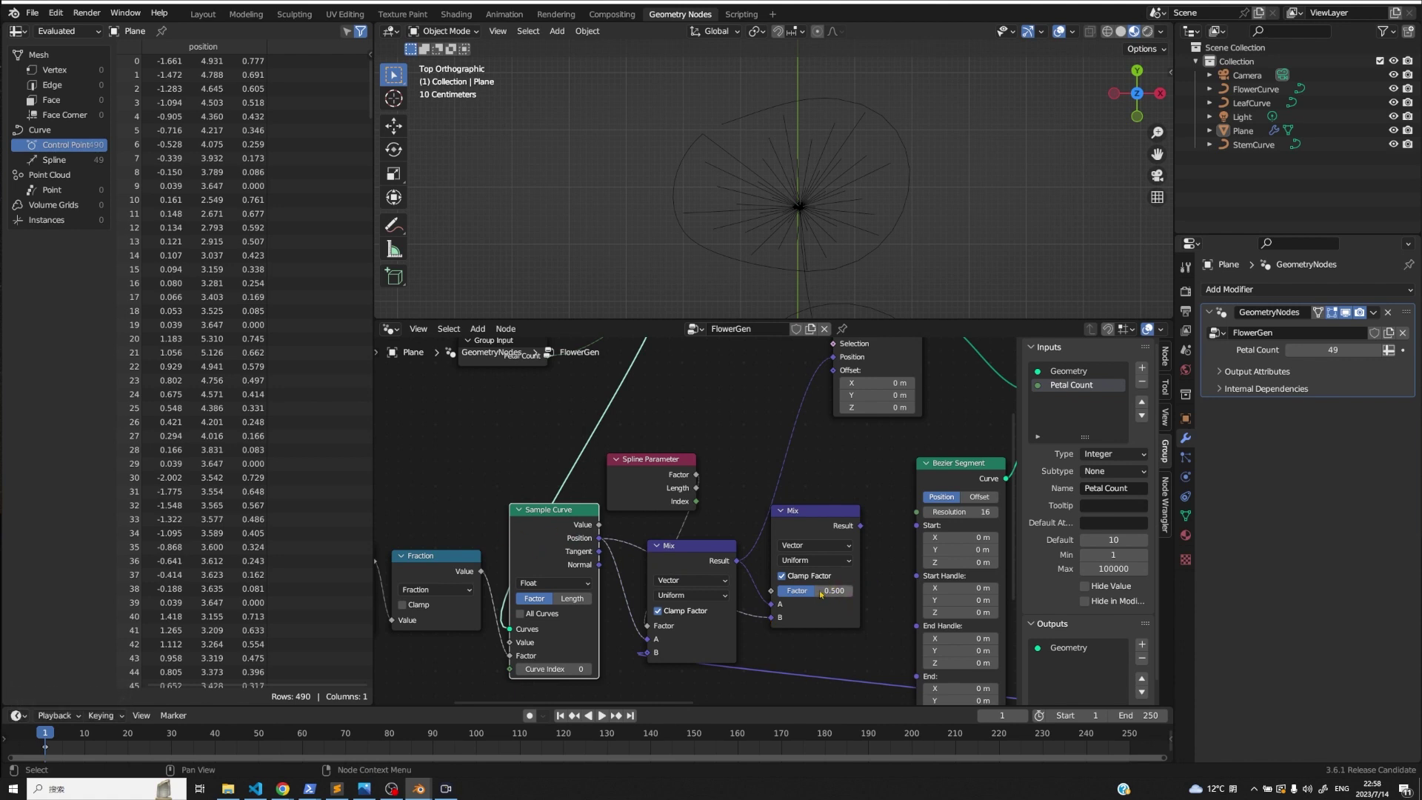
left_click_drag(860, 526, 833, 400)
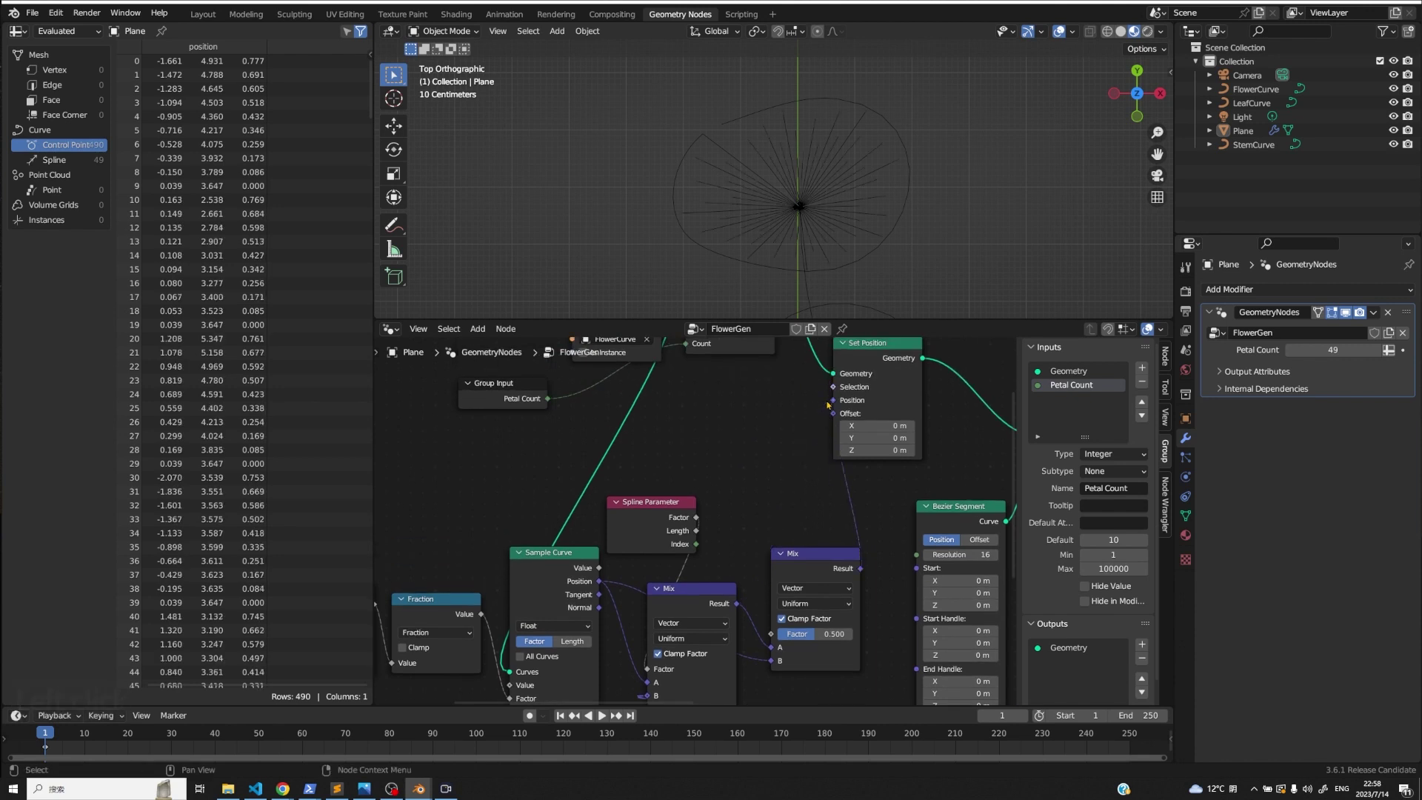
- Set the second Mix node's Factor to 0.390 and connect it to a new Group Input node
left_click_drag(808, 617, 712, 494)
left_click(775, 622)
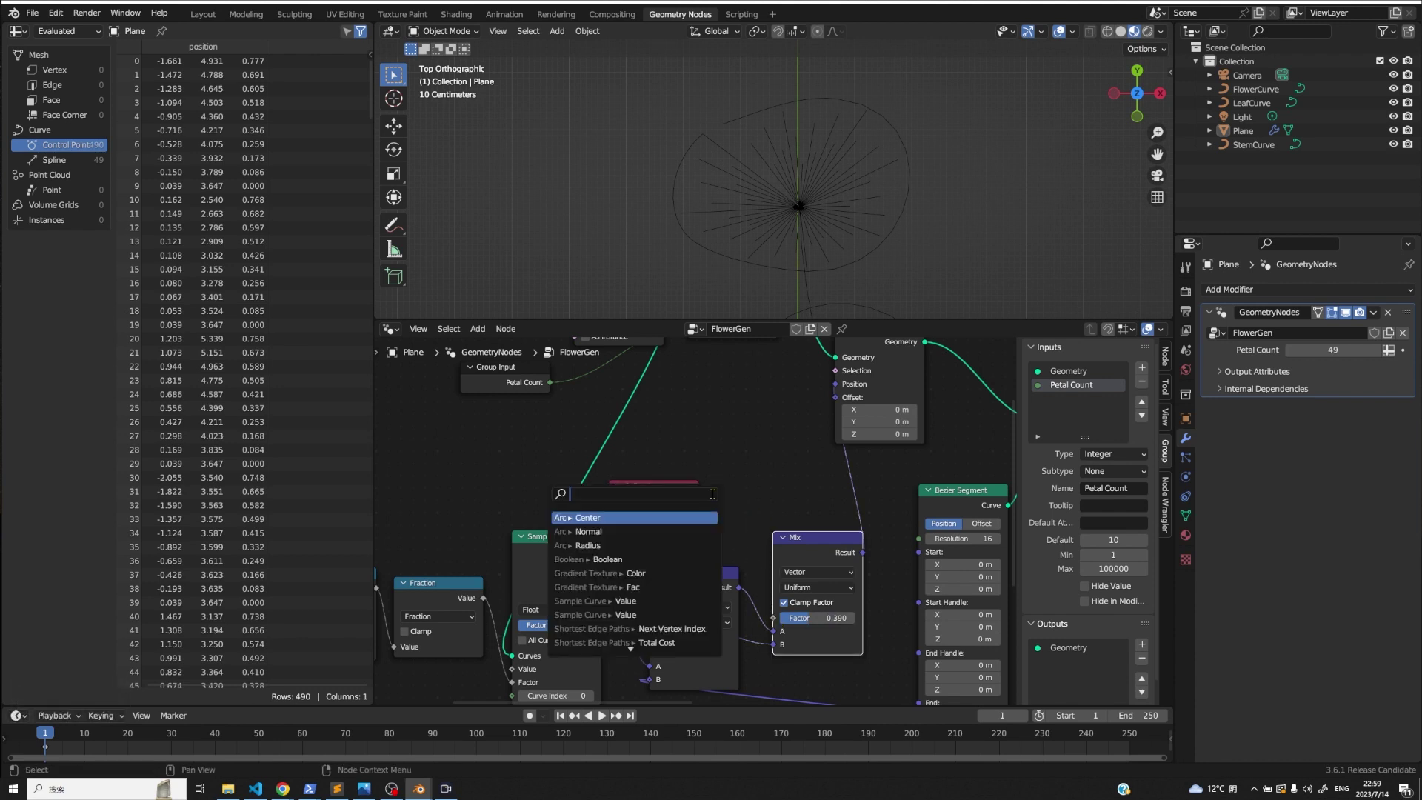
type("grou")
key("space")
key("Return")
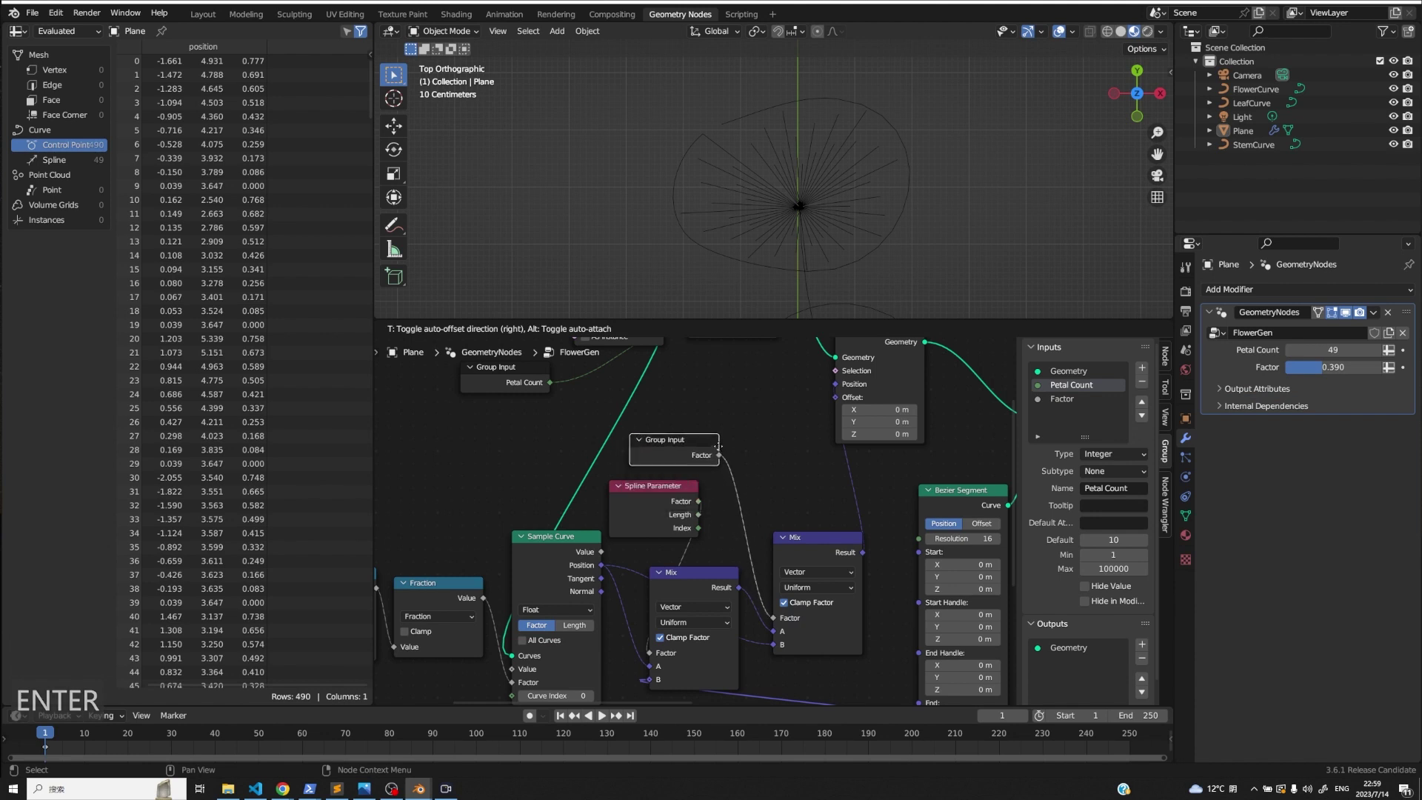
left_click(717, 453)
- Rename the new Factor group input to "Petal Inset"
left_click(1062, 399)
left_click(1115, 488)
type("Petal in")
key("BackSpace")
key("BackSpace")
type("Inset")
key("Return")
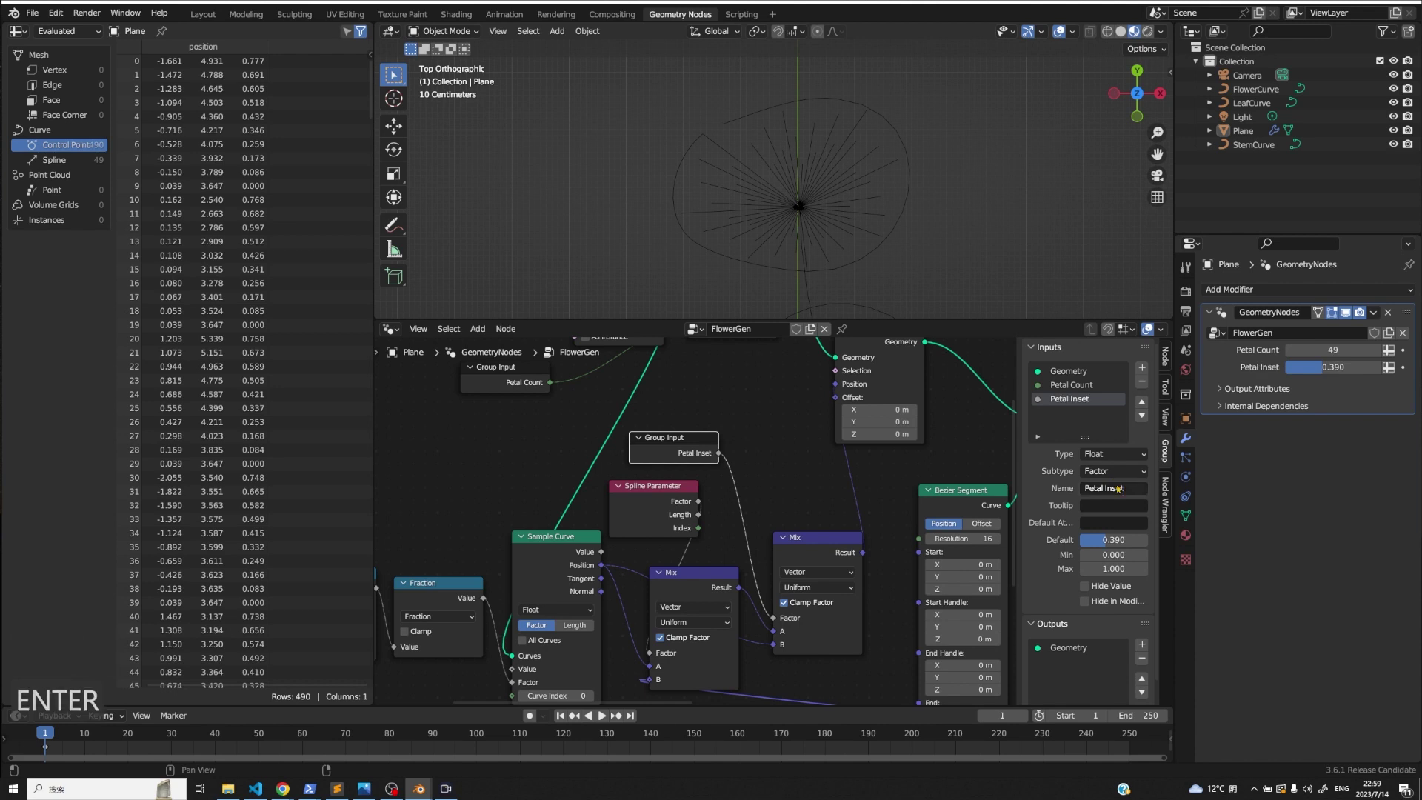
left_click(801, 488)
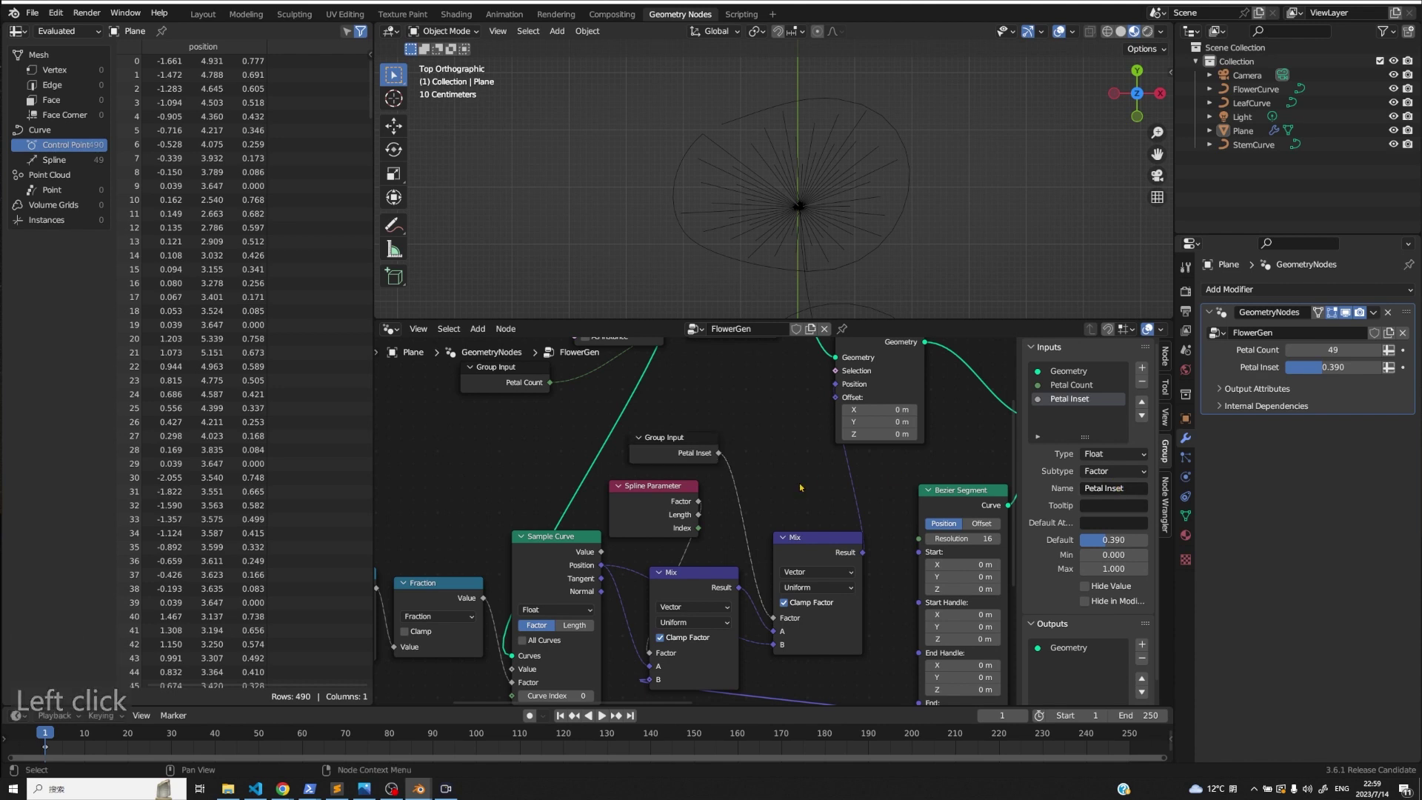
- Preview the petal extrude group's Mesh output with a Viewer node and inspect the flower from the back
key("Home")
left_click(723, 500, "ctrl+shift")
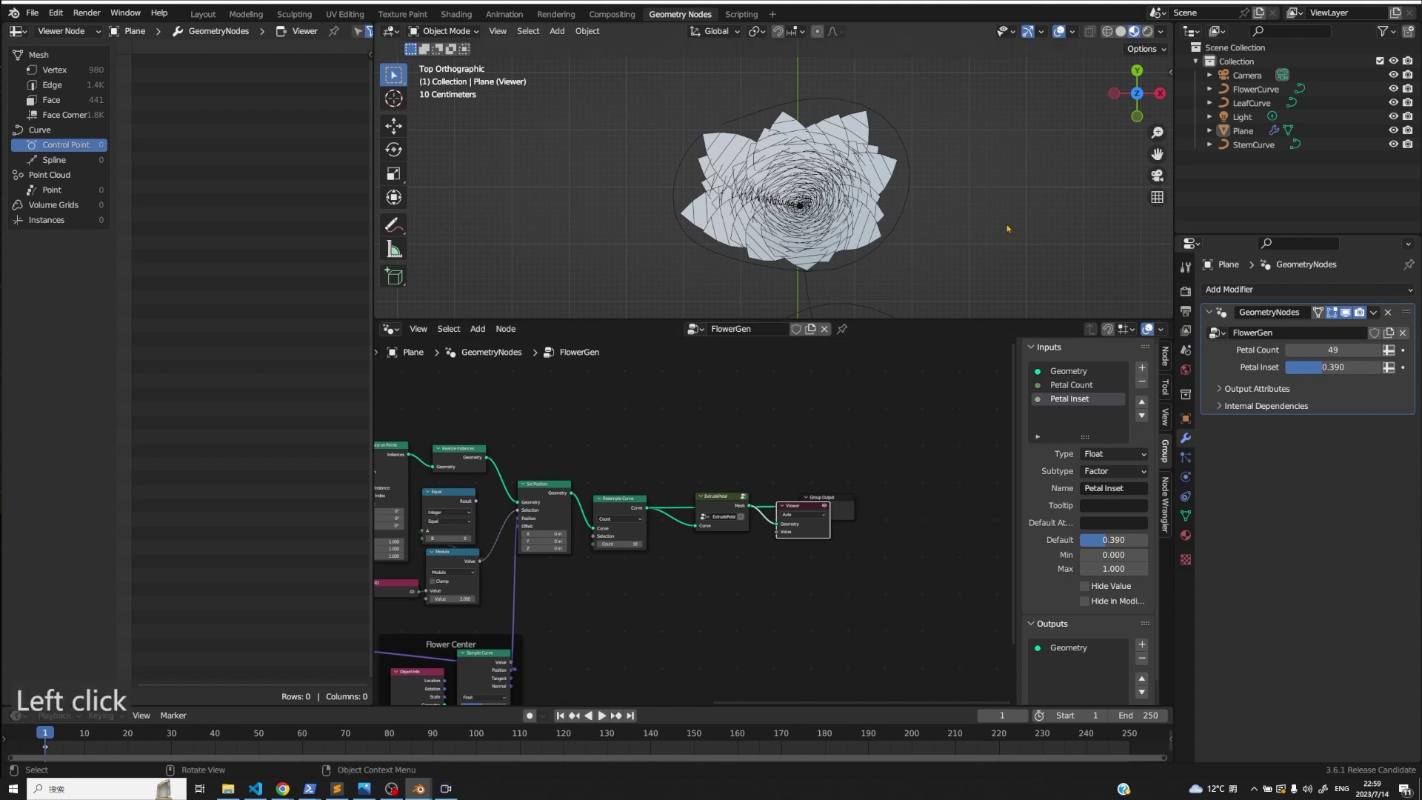
middle_click_drag(889, 224, 880, 230)
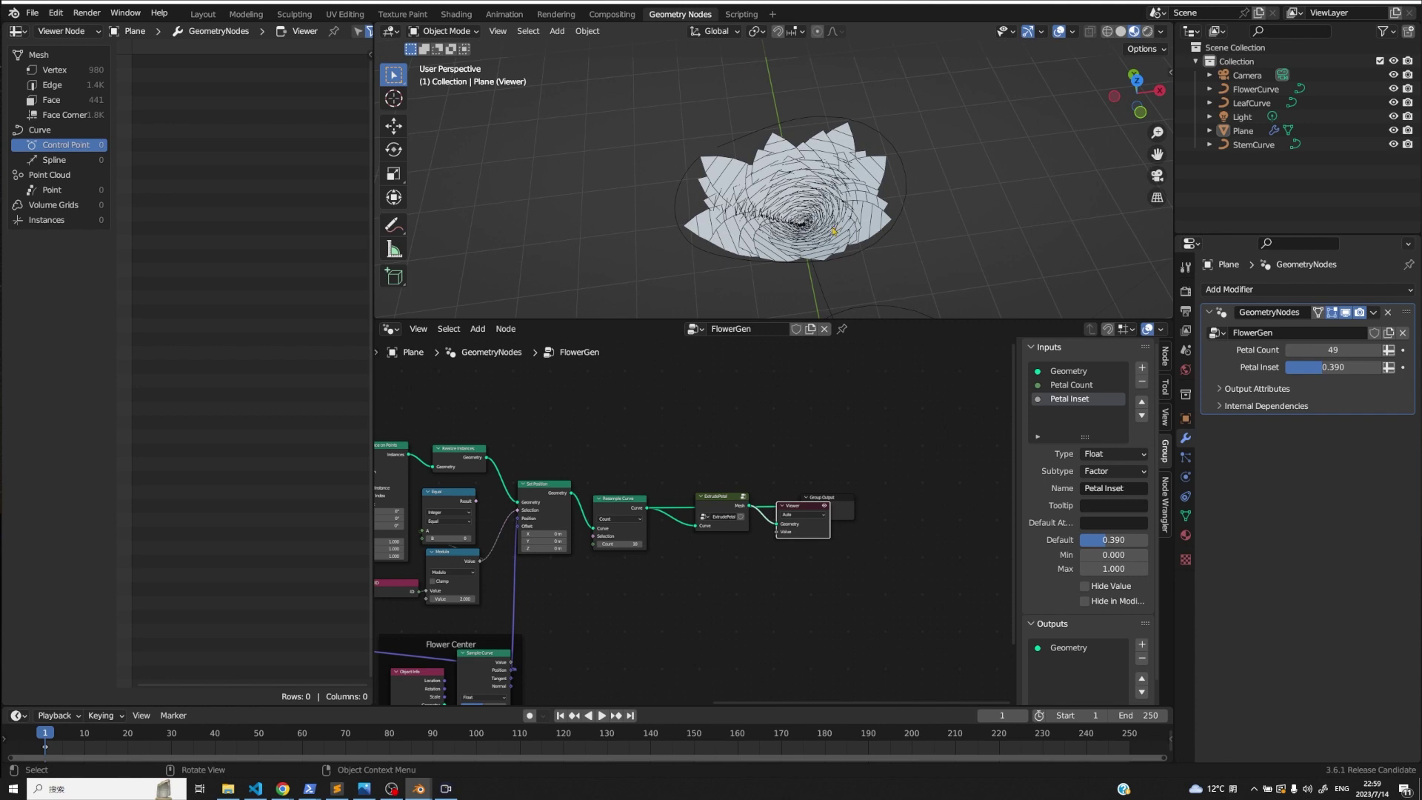
scroll(833, 231, "up", 4)
middle_click_drag(833, 231, 800, 258)
left_click(1140, 93)
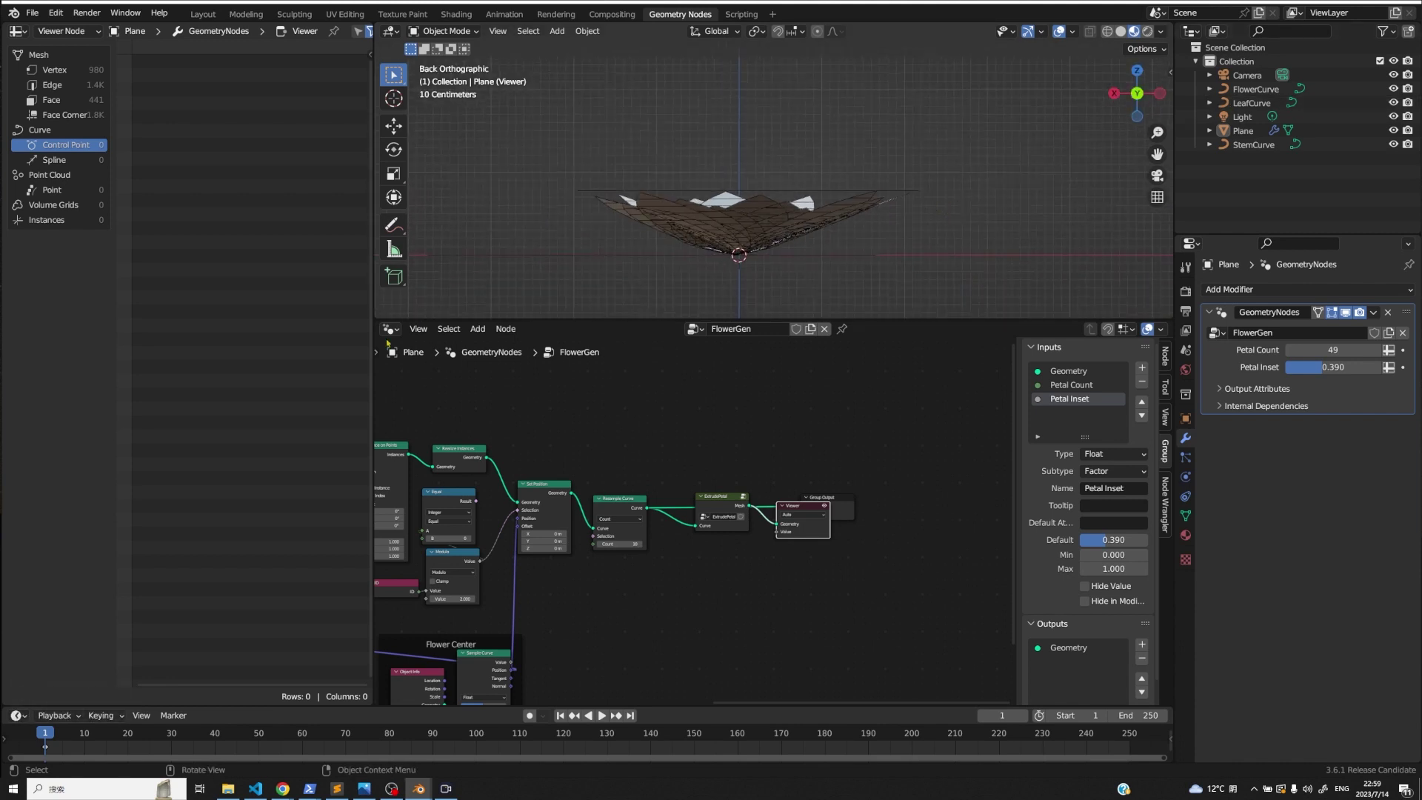
- Annotate a slanted petal line with marked end points beside the flower and undo the extra strokes
mouse_move(393, 224)
left_mouse_down()
mouse_move(444, 226)
mouse_move(572, 280)
left_mouse_up()
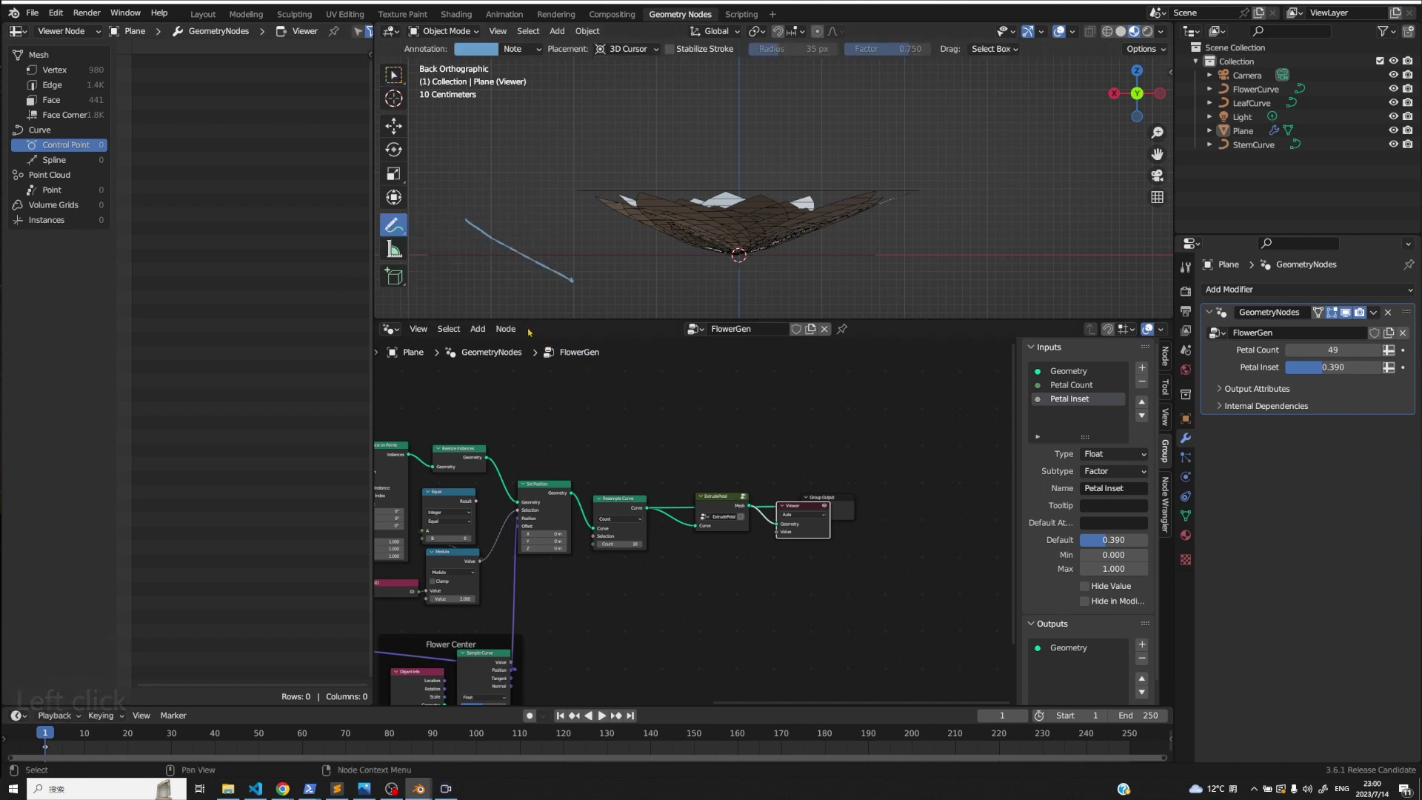
left_click(465, 219)
left_click(571, 283)
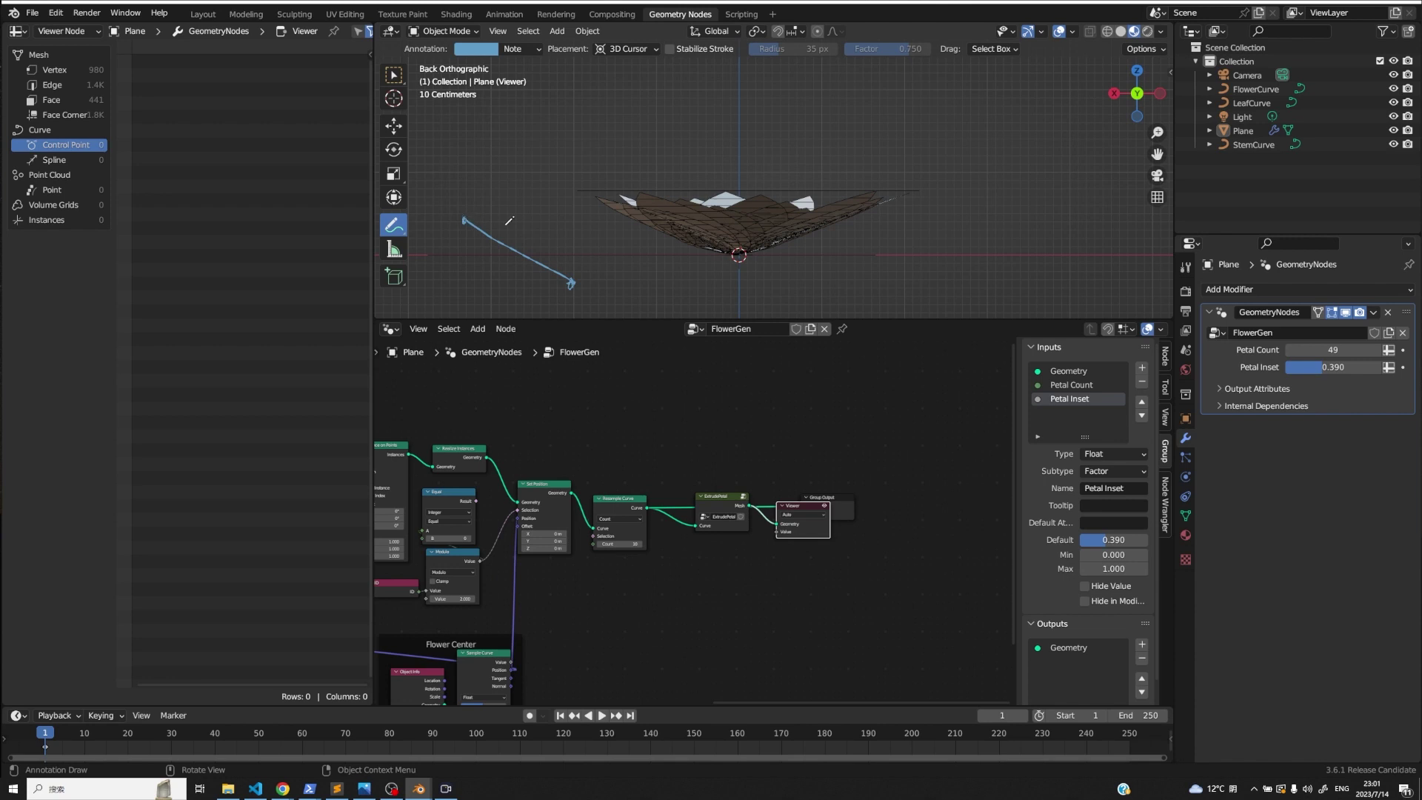
left_click(464, 221)
left_click_drag(465, 220, 442, 252)
left_click_drag(554, 314, 549, 316)
mouse_move(548, 303)
left_mouse_down()
mouse_move(549, 317)
mouse_move(563, 306)
left_mouse_up()
key("ctrl+z")
mouse_move(462, 222)
left_mouse_down()
mouse_move(454, 273)
mouse_move(543, 294)
left_mouse_up()
key("ctrl+z")
key("ctrl+z")
key("ctrl+z")
key("ctrl+z")
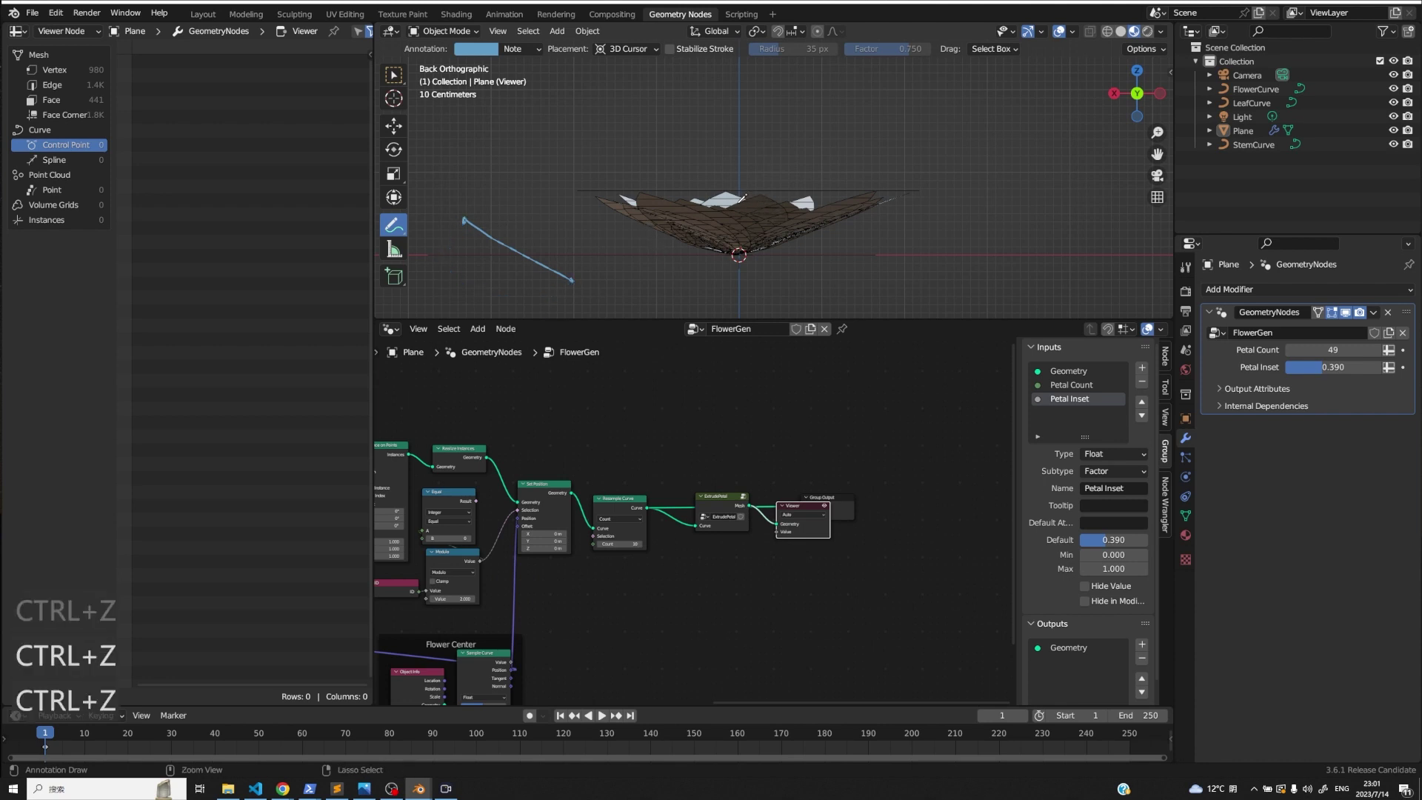
- In top view, annotate a "dir" arrow from the flower center through a petal tip and tangent arrows "T" along the outline
left_click(1137, 70)
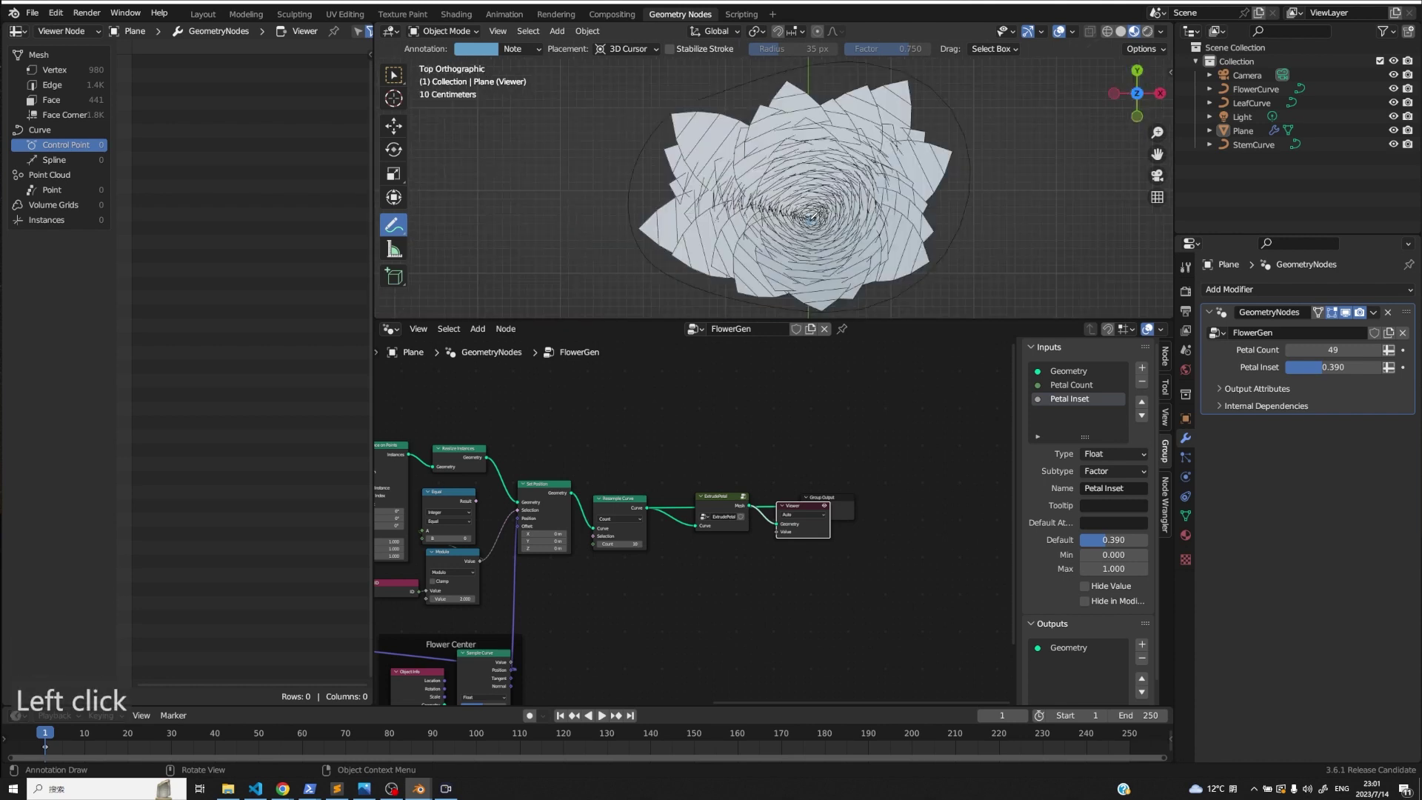
mouse_move(717, 228)
left_mouse_down()
mouse_move(582, 250)
mouse_move(618, 239)
left_mouse_up()
left_click(638, 232)
left_click(639, 234)
left_click_drag(633, 238, 625, 203)
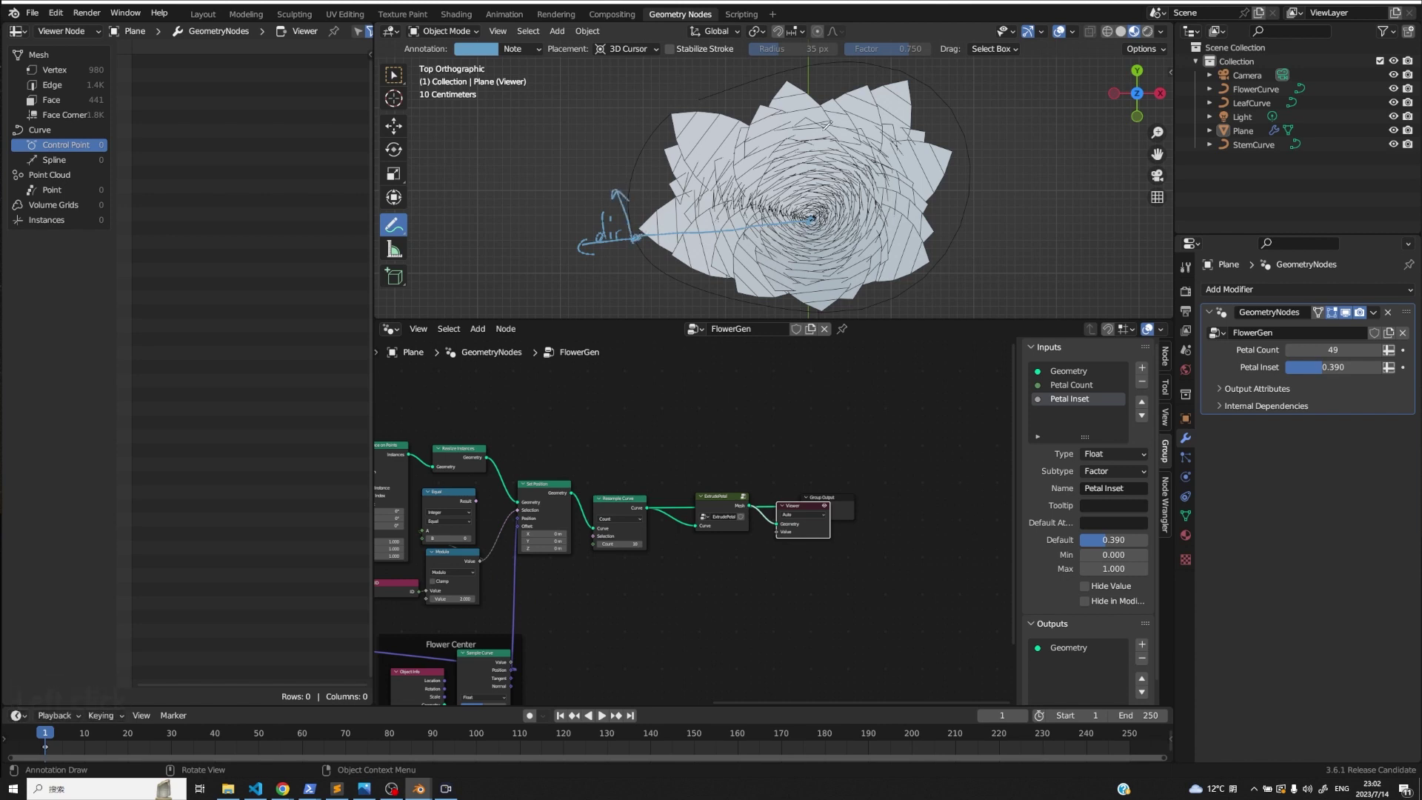
left_click_drag(707, 288, 743, 304)
left_click_drag(959, 237, 949, 259)
mouse_move(977, 140)
left_mouse_down()
mouse_move(975, 191)
mouse_move(982, 178)
left_mouse_up()
left_click_drag(599, 166, 620, 167)
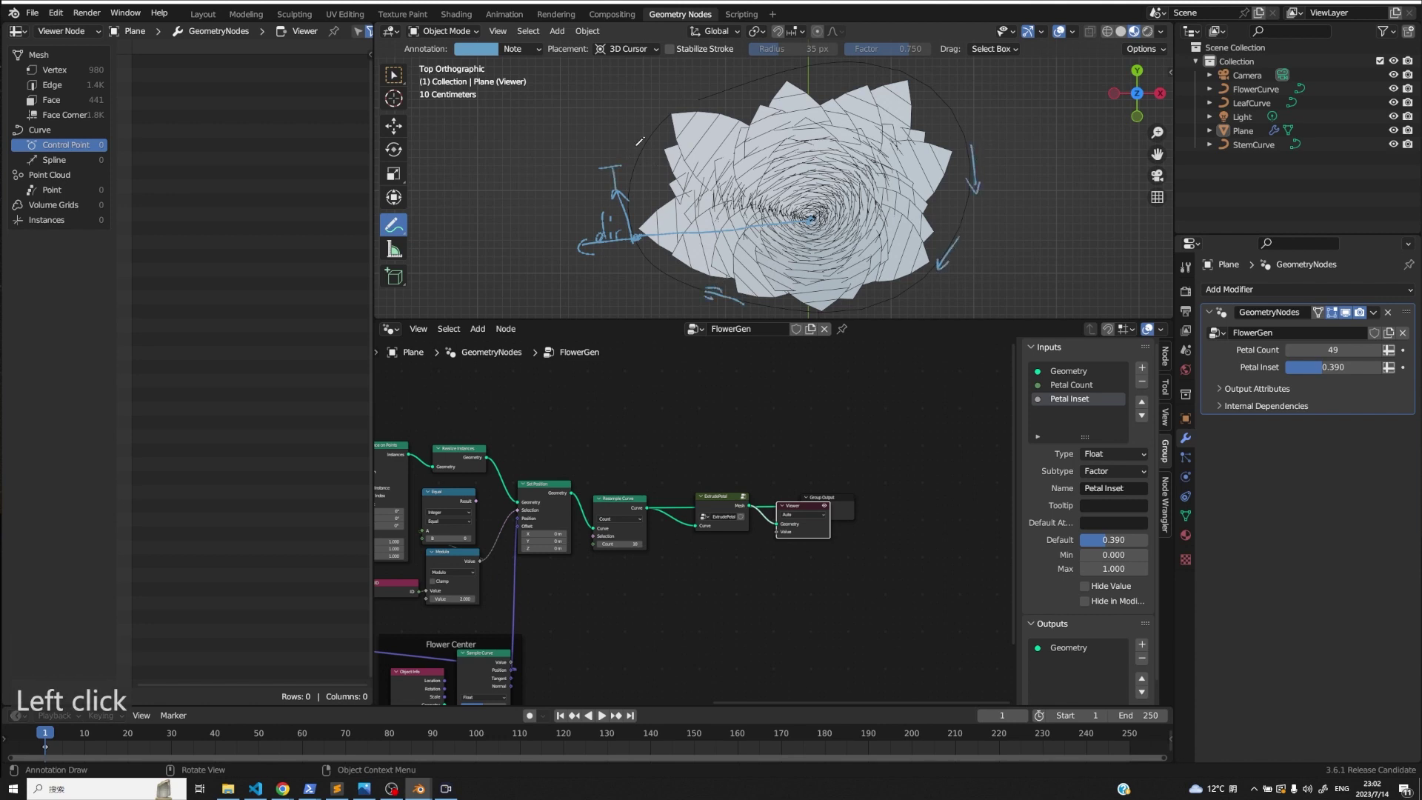
- Write the cross product "T×dir" as an annotation beside the flower and clear the annotations
left_click_drag(448, 217, 473, 215)
mouse_move(460, 217)
left_mouse_down()
mouse_move(462, 243)
mouse_move(474, 238)
left_mouse_up()
left_click_drag(504, 226, 506, 240)
mouse_move(516, 226)
left_mouse_down()
mouse_move(517, 238)
mouse_move(541, 223)
left_mouse_up()
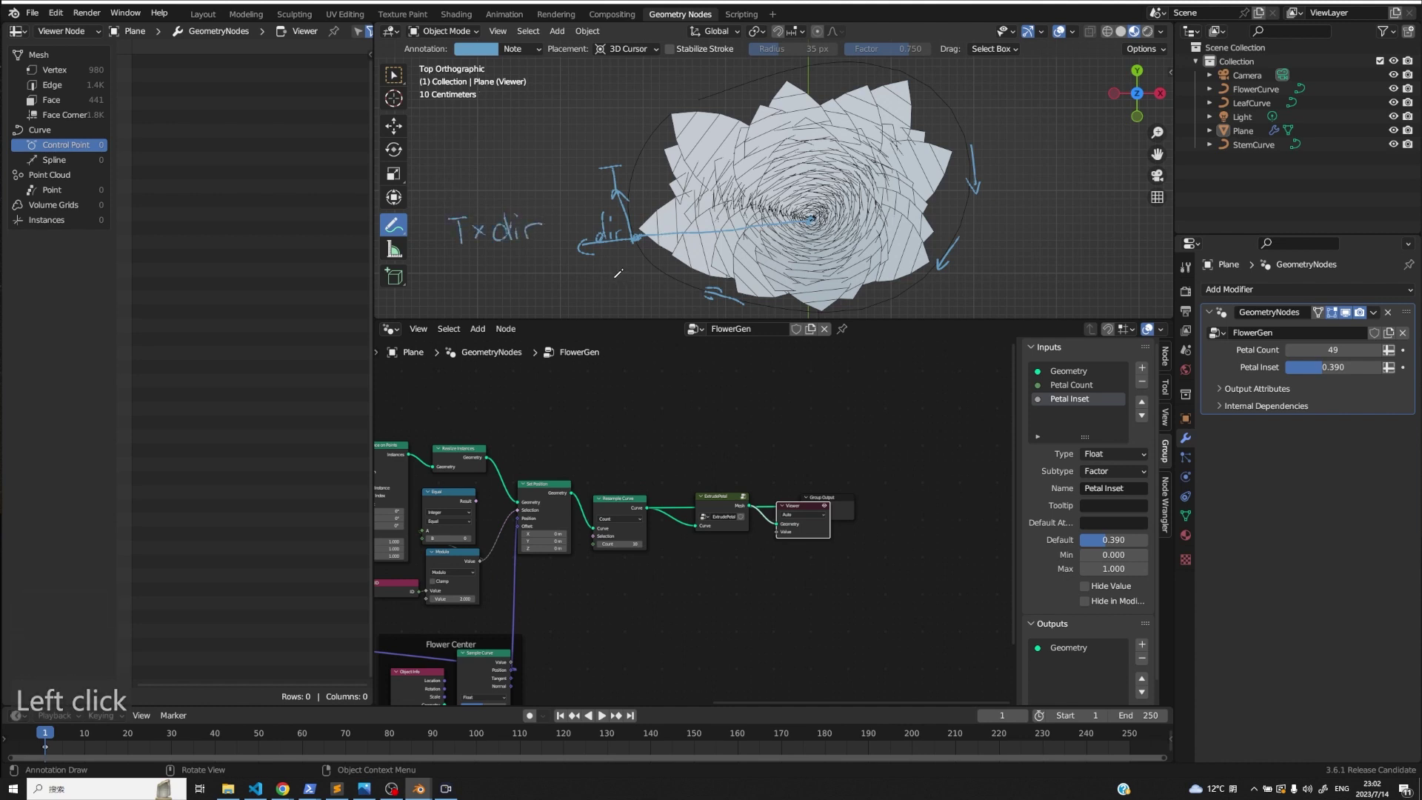
middle_click_drag(731, 256, 730, 256)
left_click_drag(630, 276, 630, 315)
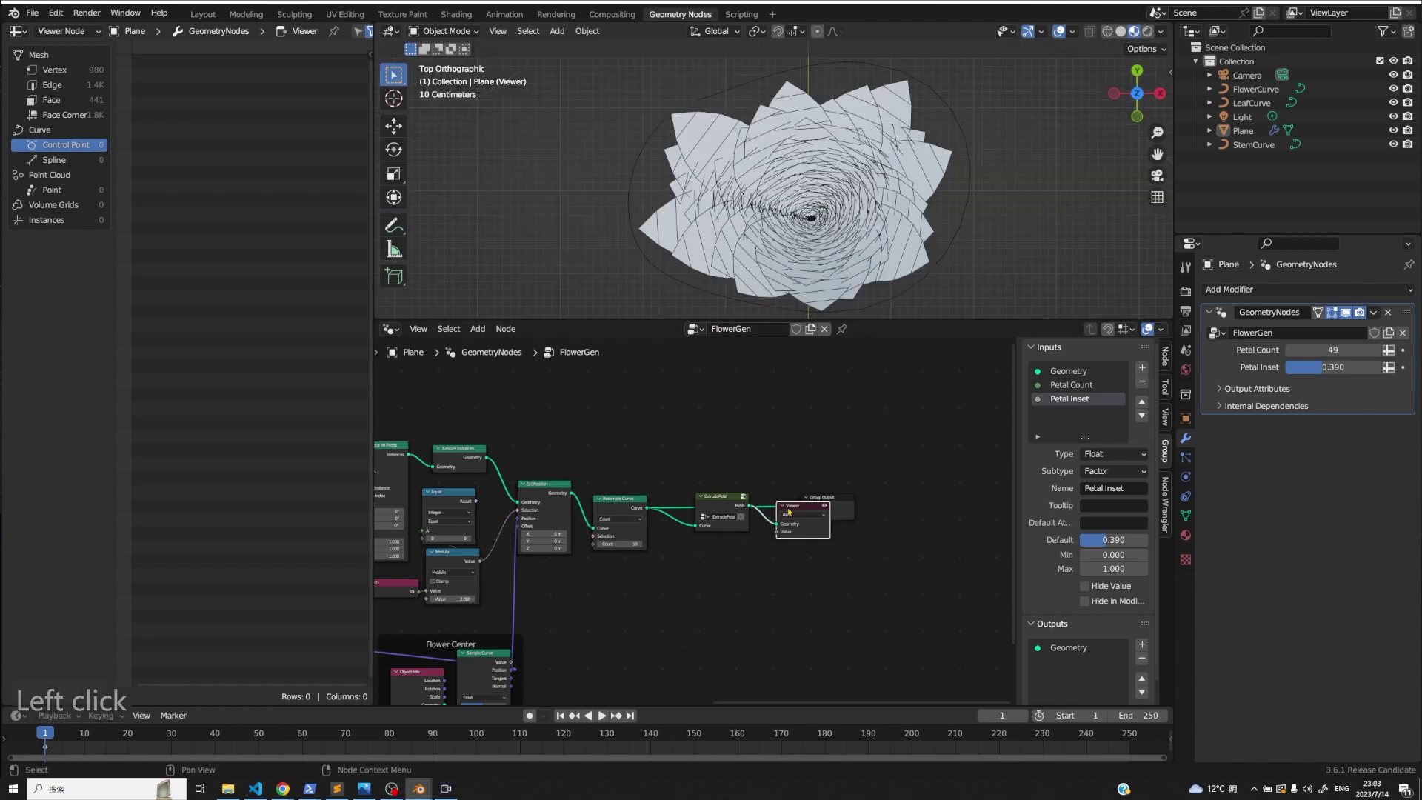
- Delete the Viewer node and move the petal extrude group node down, clear of the Group Output
left_click_drag(809, 509, 903, 580)
key("x")
left_click_drag(705, 494, 900, 648)
- Insert a Store Named Attribute node between the FlowerCurve's Resample Curve and Set Position nodes
scroll(705, 518, "left", 5)
scroll(666, 481, "left", 8, "ctrl")
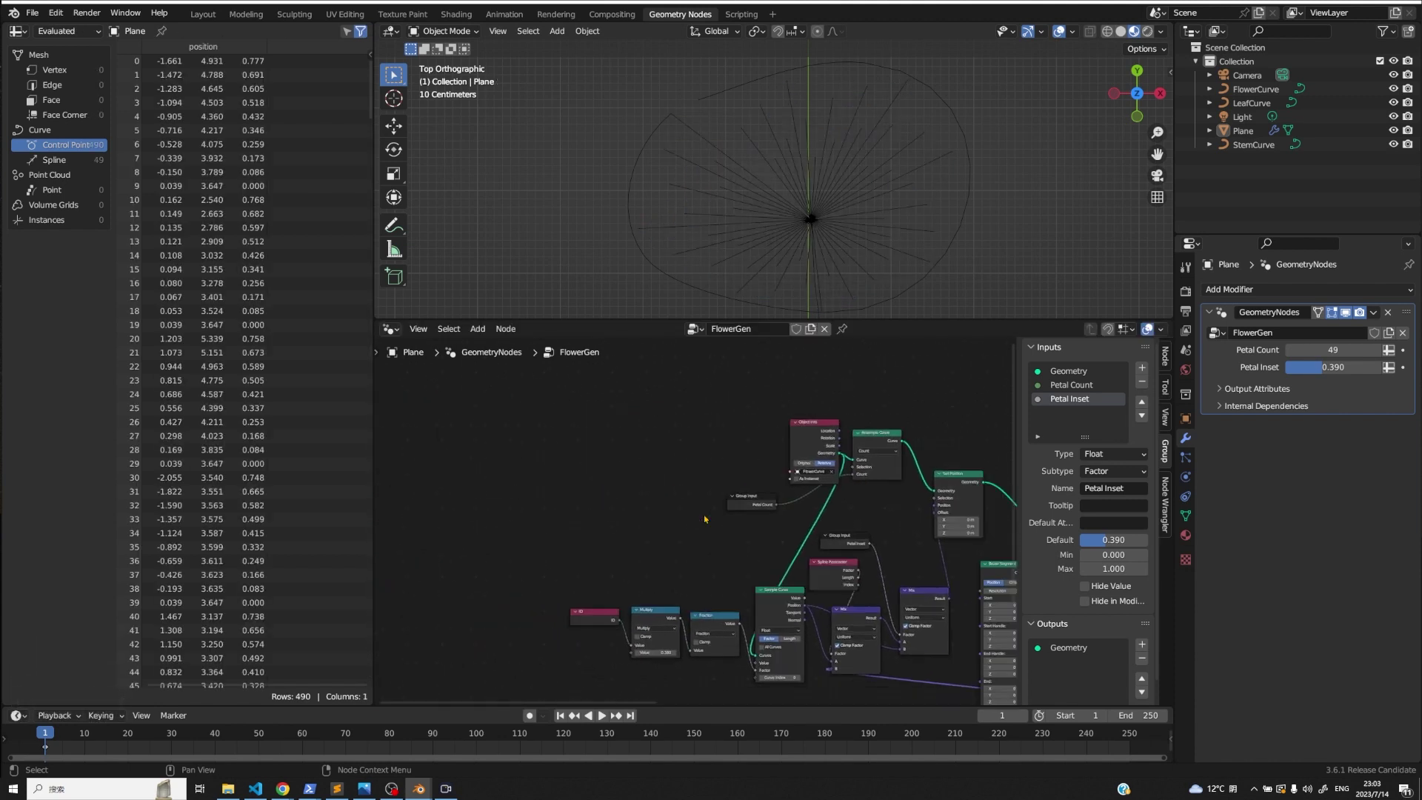
left_click_drag(602, 403, 675, 477)
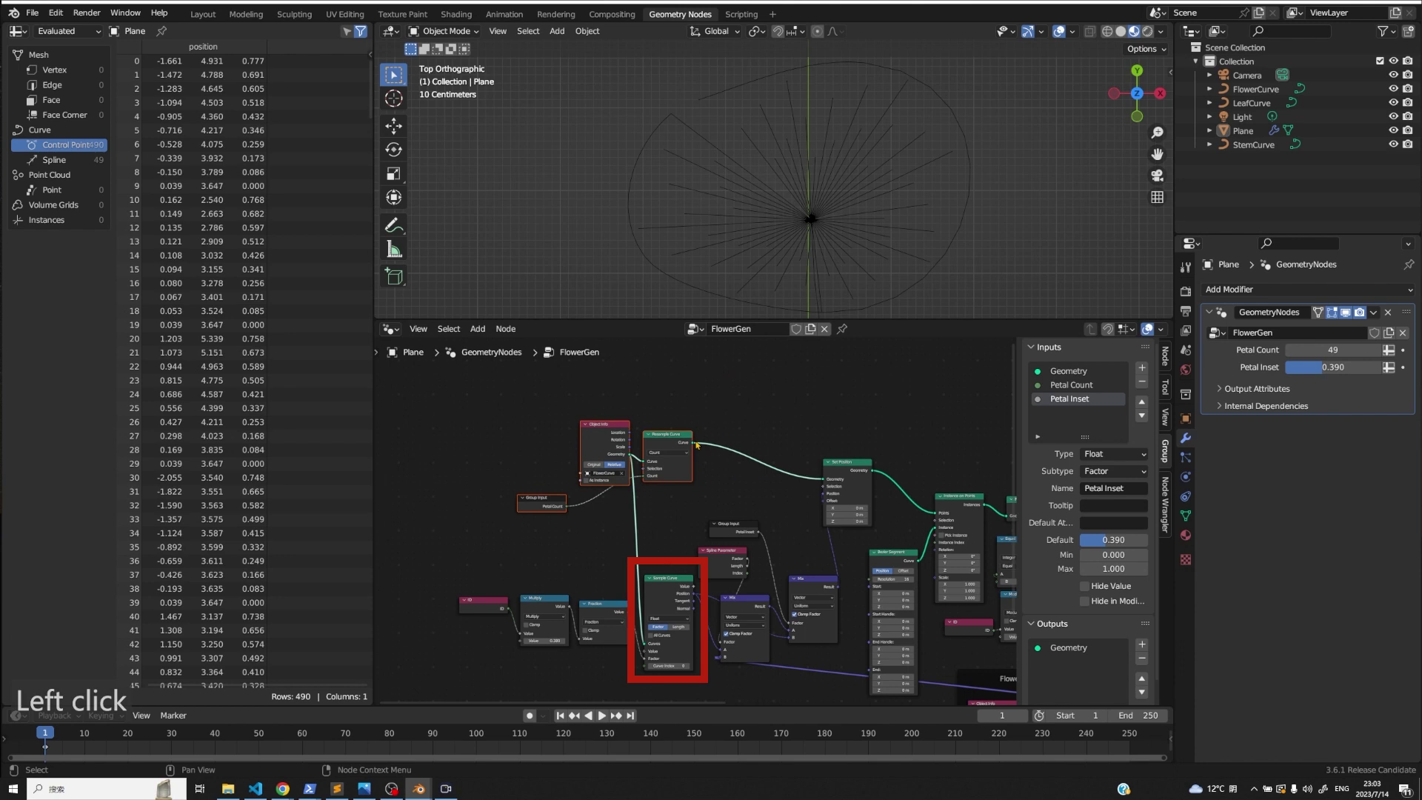
key("space")
type("store")
key("Return")
left_click(732, 455)
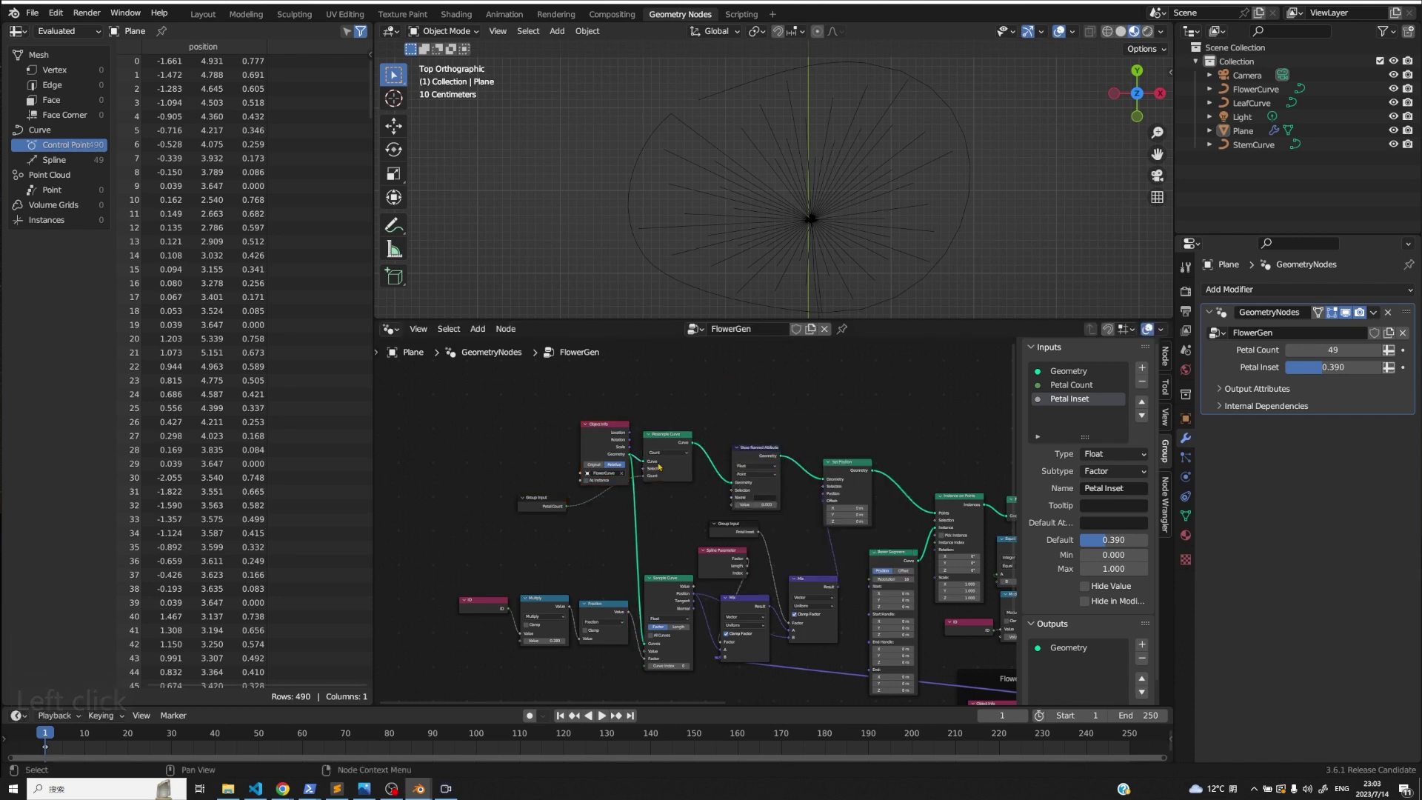
- Set the Store Named Attribute data type to Vector and connect the Sample Curve's Tangent output to its Value
scroll(789, 449, "up", 2)
key("ctrl+z")
left_click(783, 439)
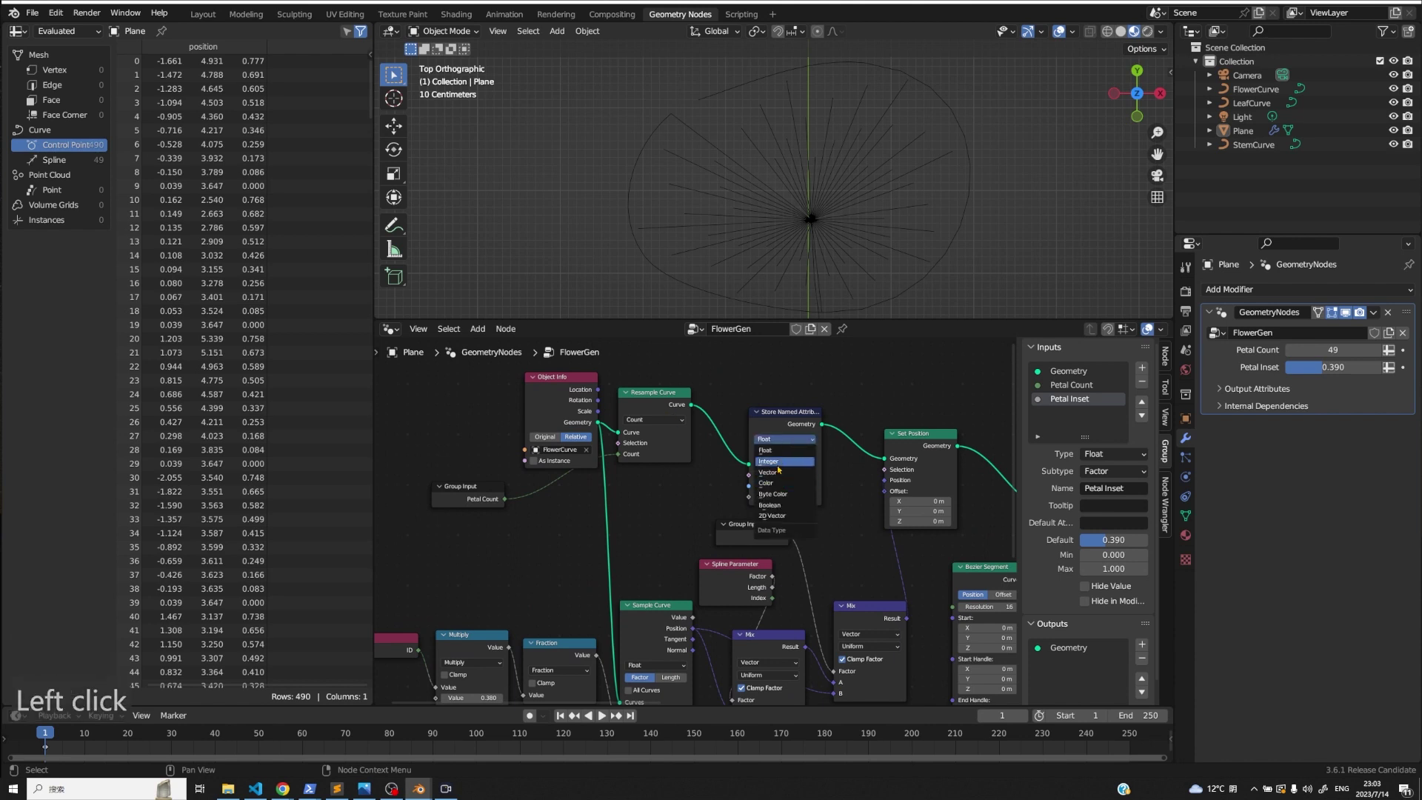
left_click(784, 462)
mouse_move(693, 705)
middle_mouse_down()
mouse_move(679, 645)
mouse_move(679, 688)
middle_mouse_up()
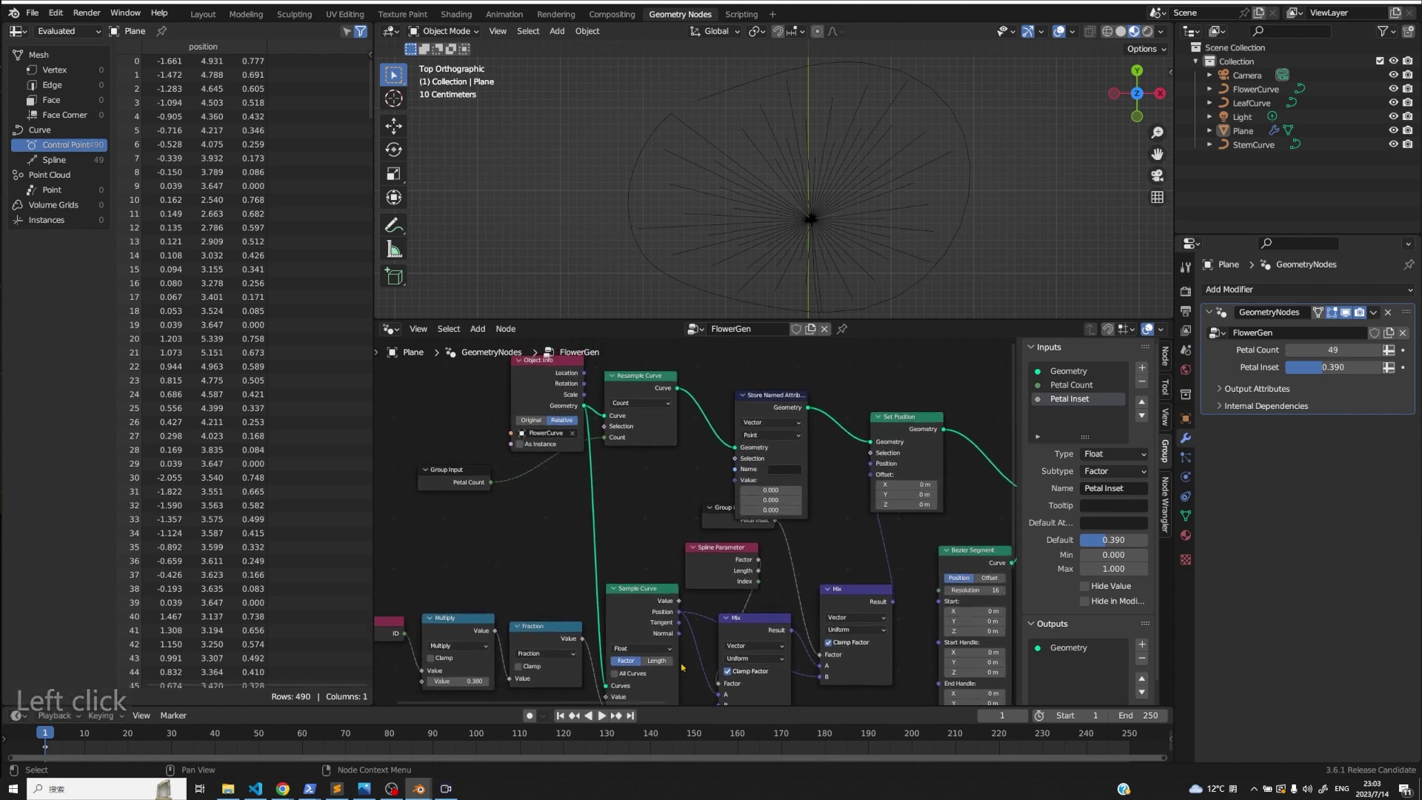
key("Escape")
left_click(679, 627)
left_click_drag(680, 626, 735, 480)
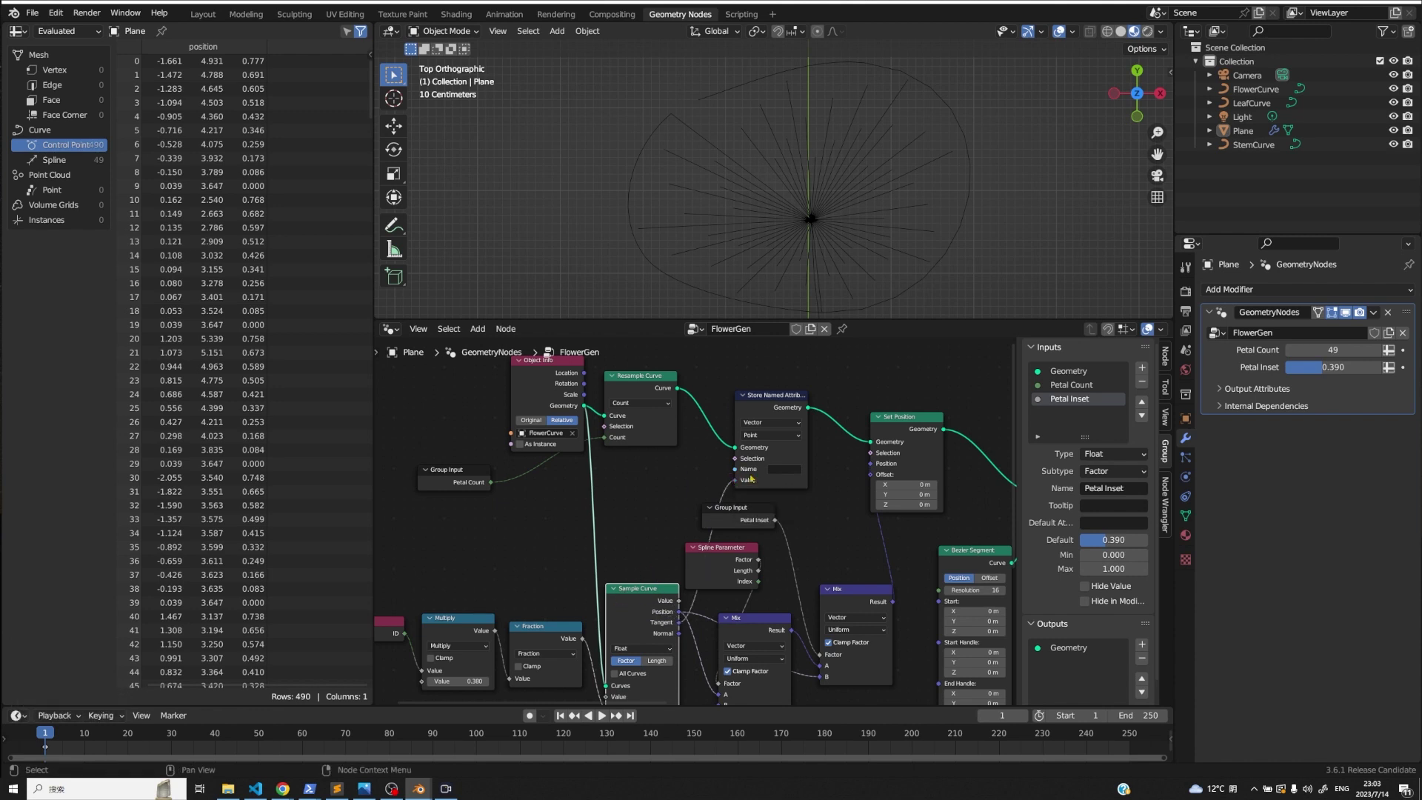
- Name the stored attribute "tangent"
left_click(779, 468)
type("tangent")
key("Return")
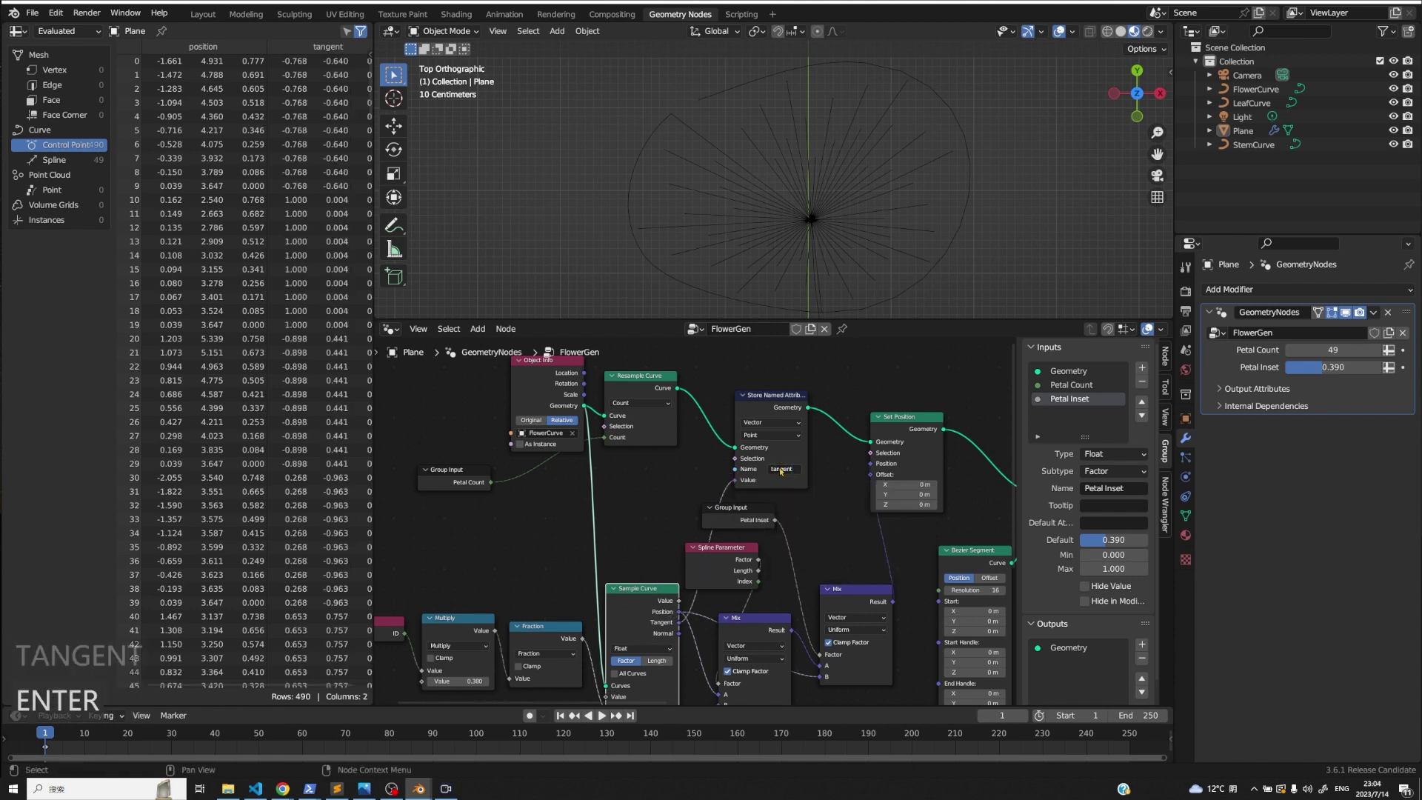
- Preview the Realize Instances output with a Viewer node and move the Viewer clear of Set Position
scroll(782, 471, "right", 10, "ctrl")
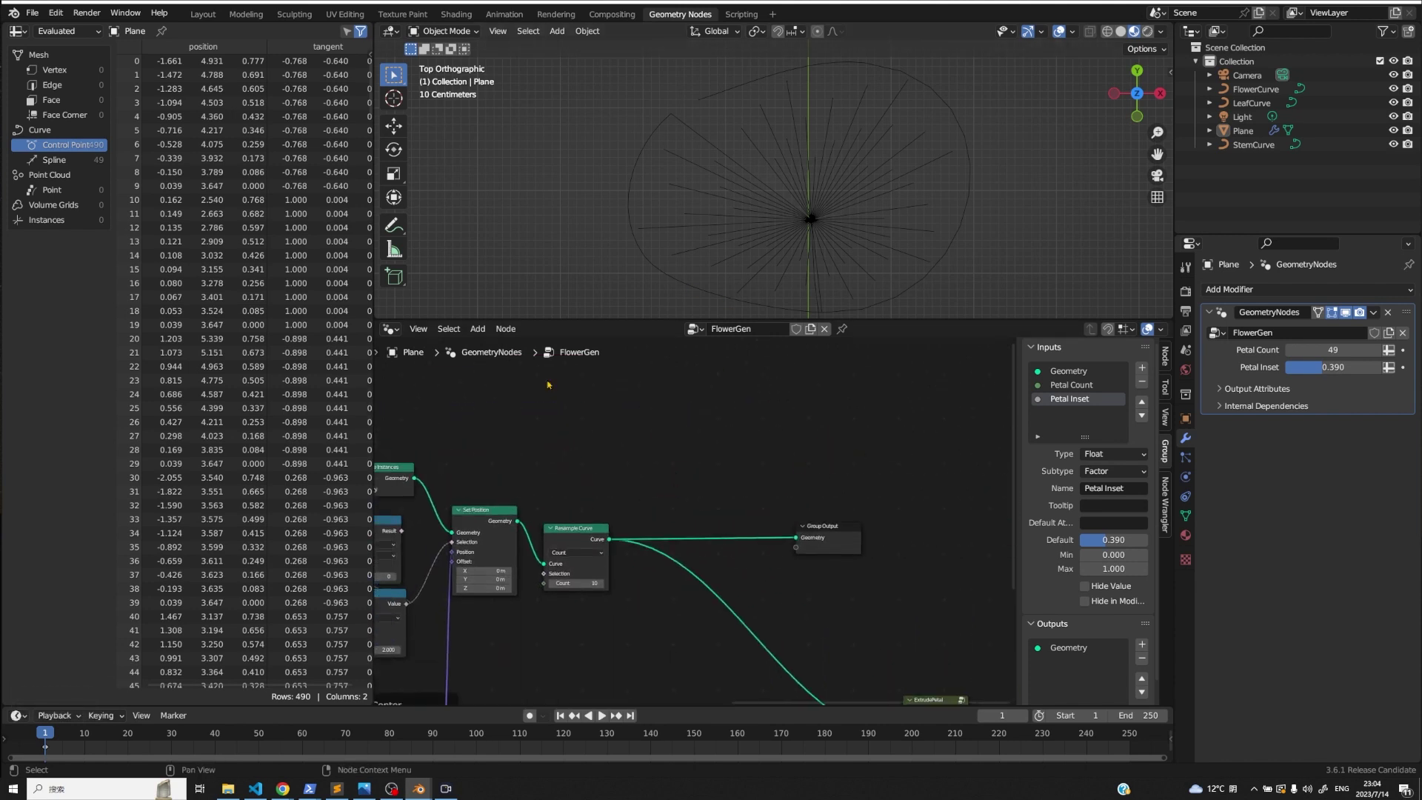
scroll(540, 460, "left", 5, "ctrl")
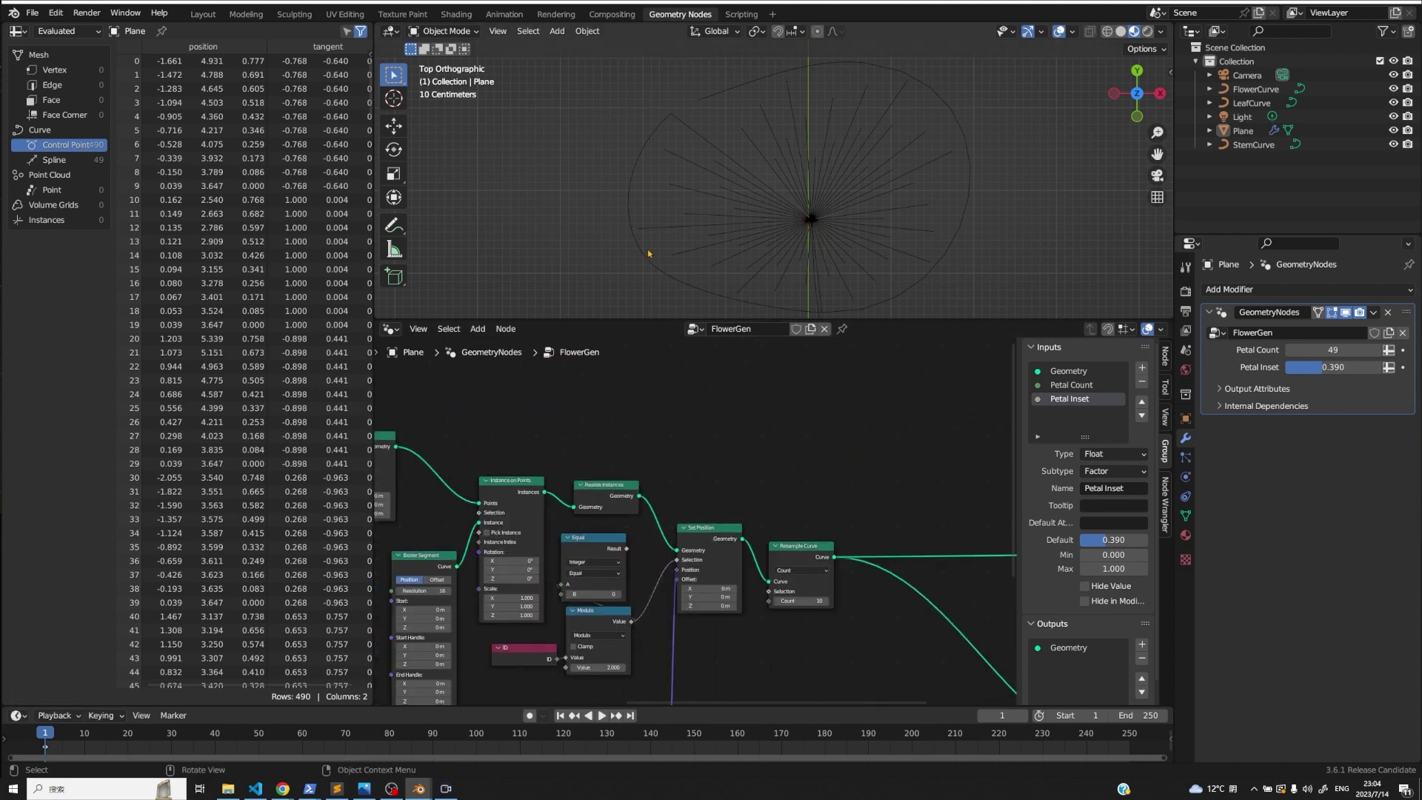
middle_click_drag(689, 449, 812, 450)
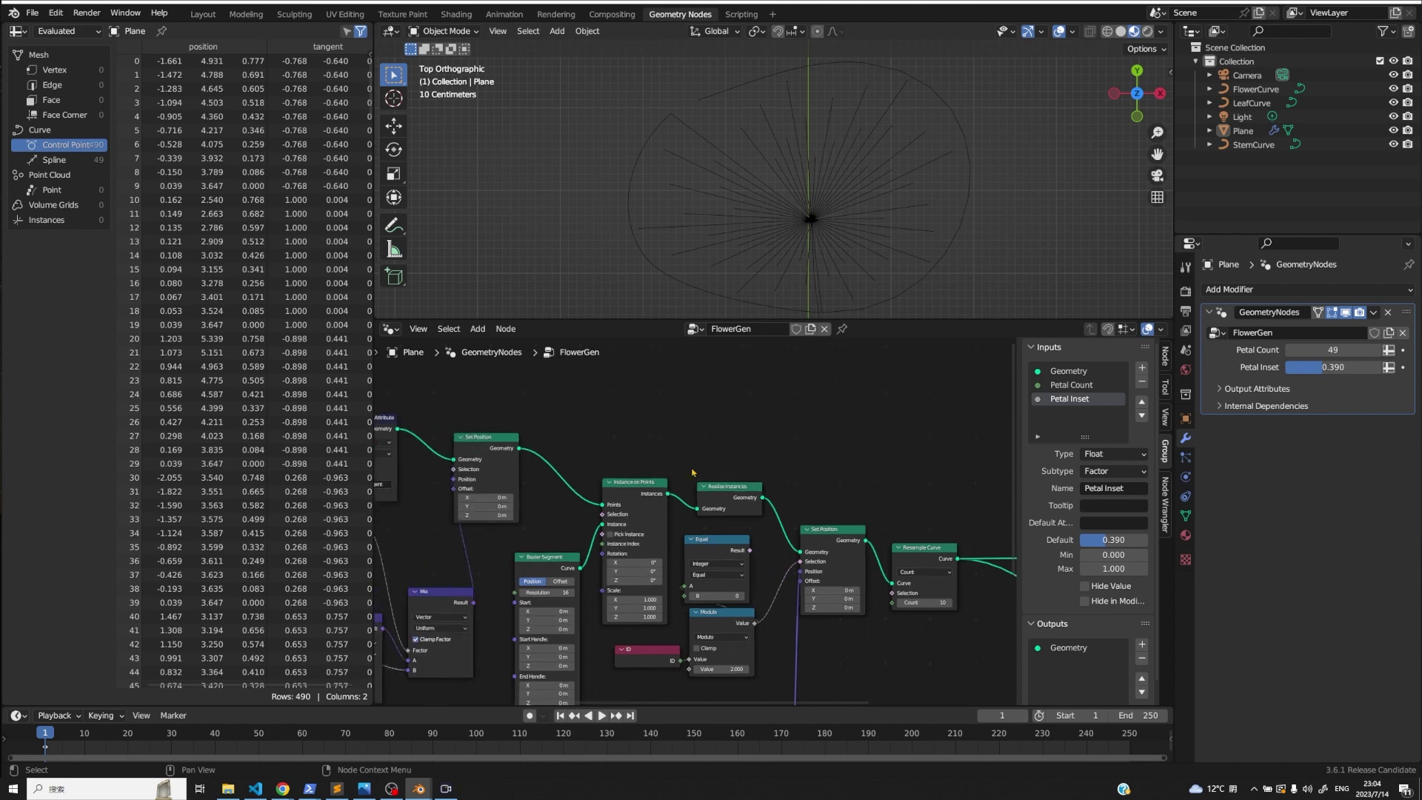
left_click(736, 502, "ctrl+shift")
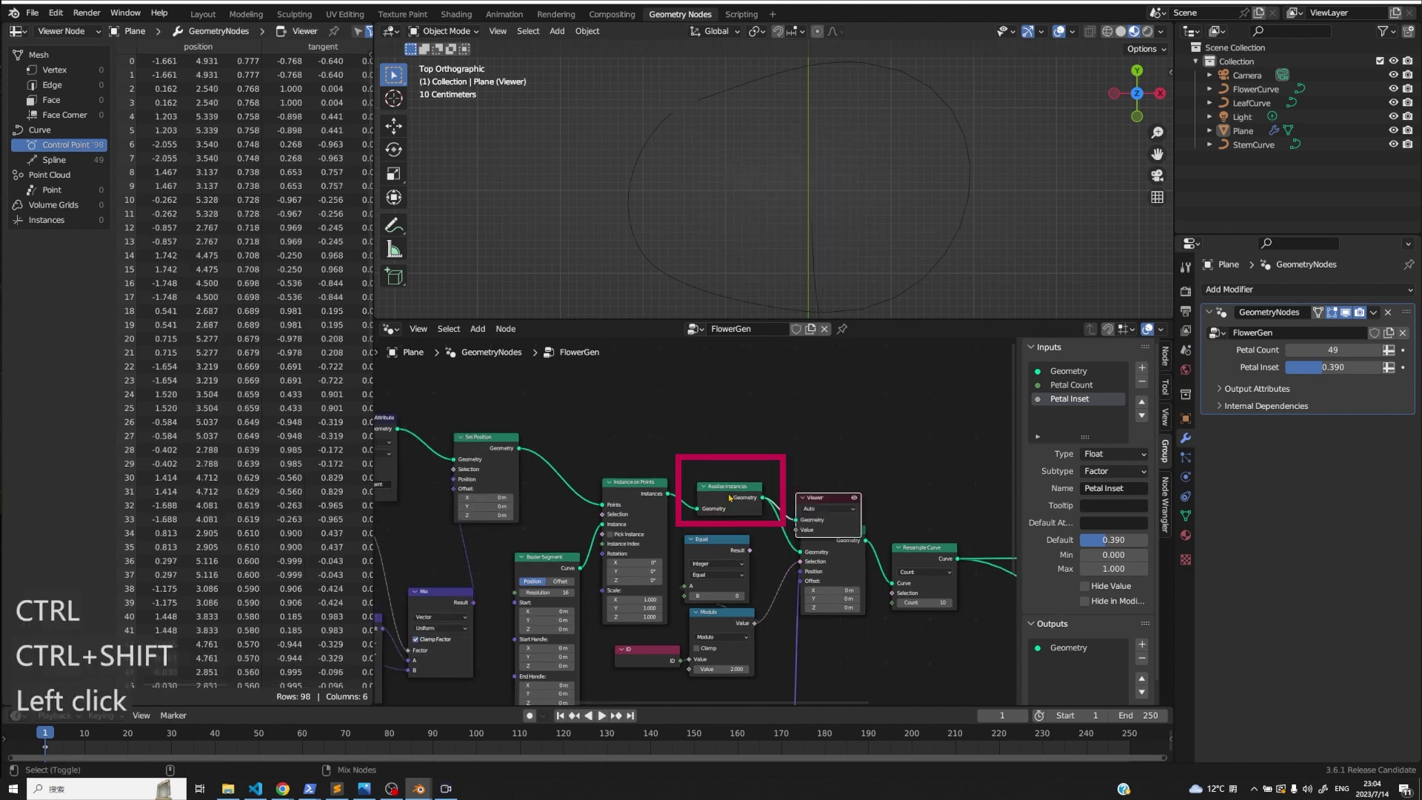
left_click_drag(818, 497, 879, 444)
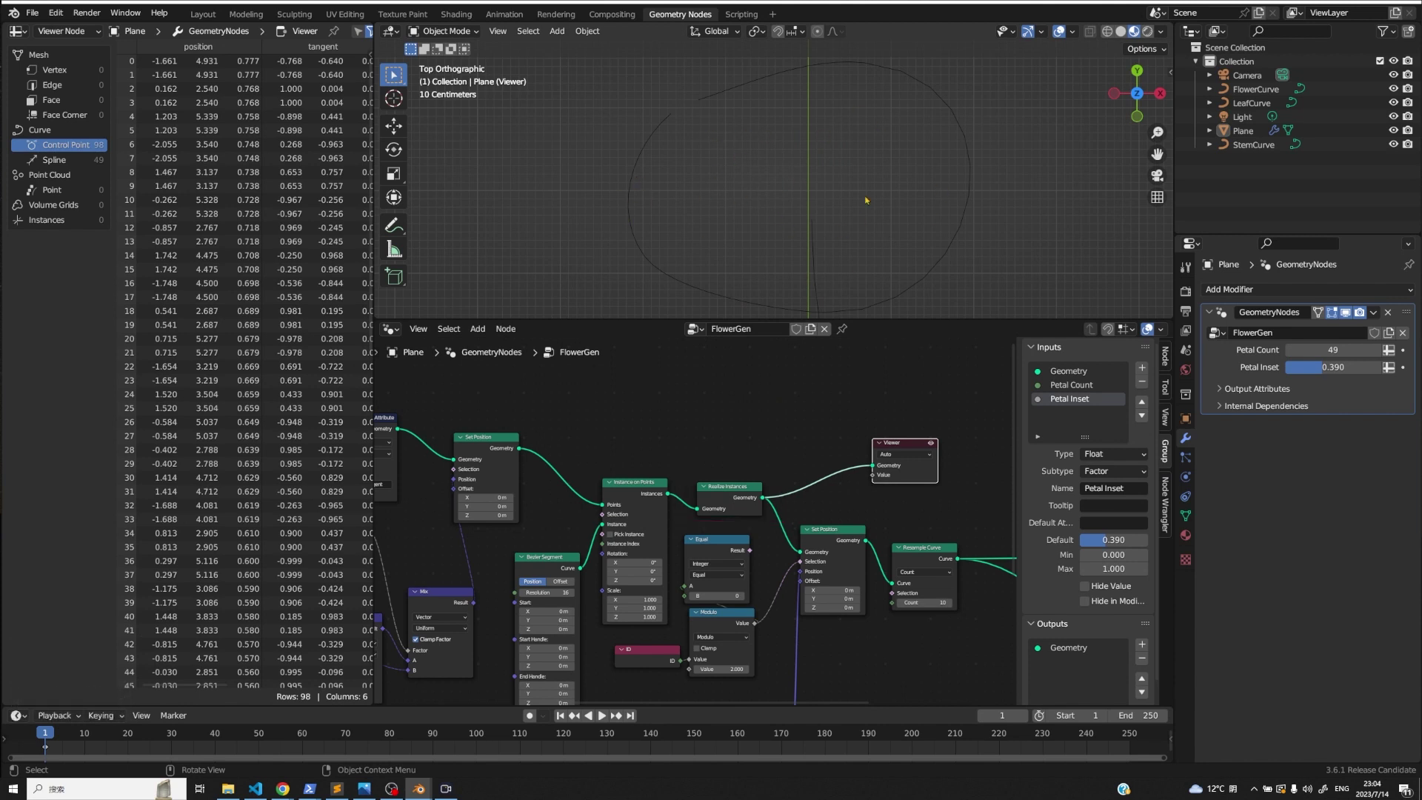
- Instance an Ico Sphere on the realized geometry's points using a new Instance on Points node
left_click_drag(764, 499, 818, 420)
type("ins poin")
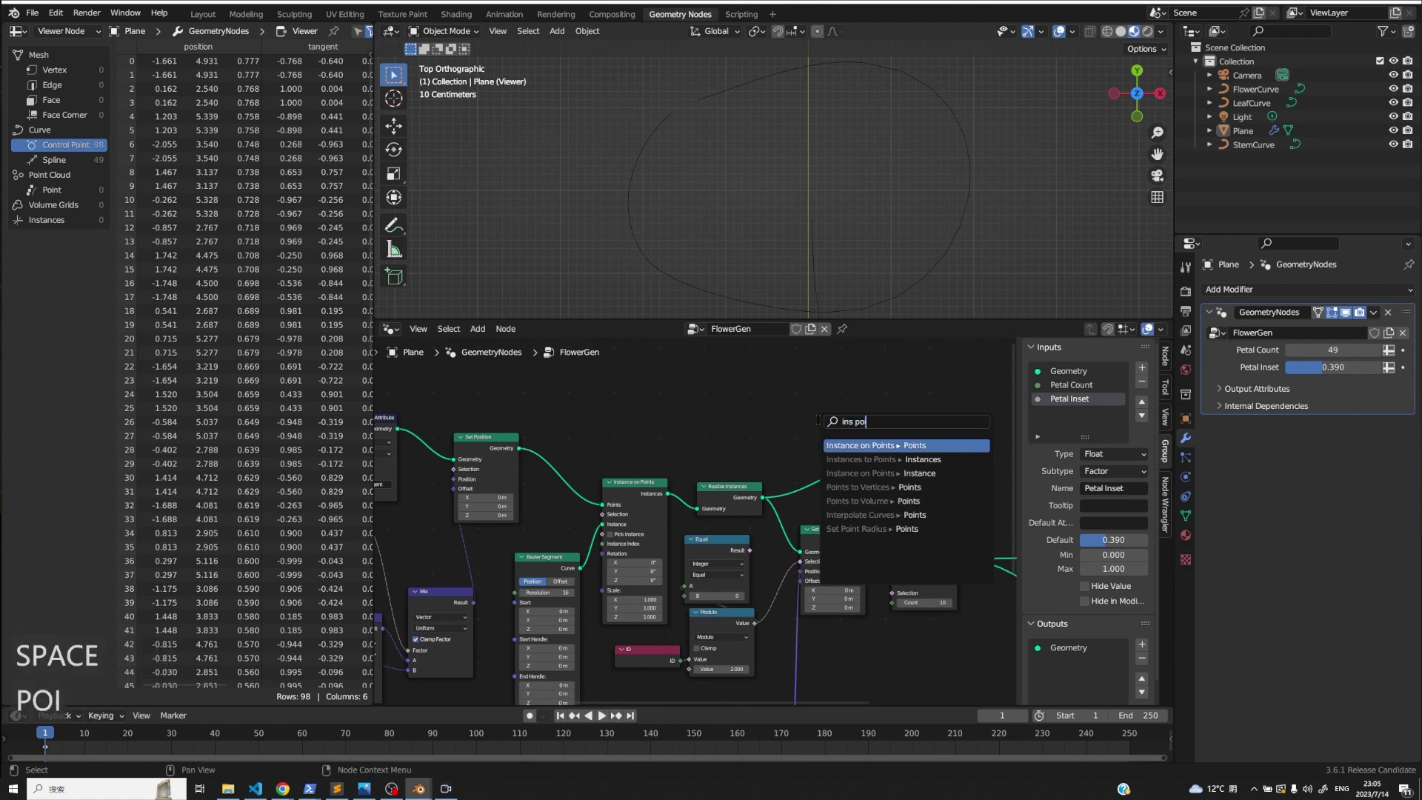
key("Return")
left_click(784, 426)
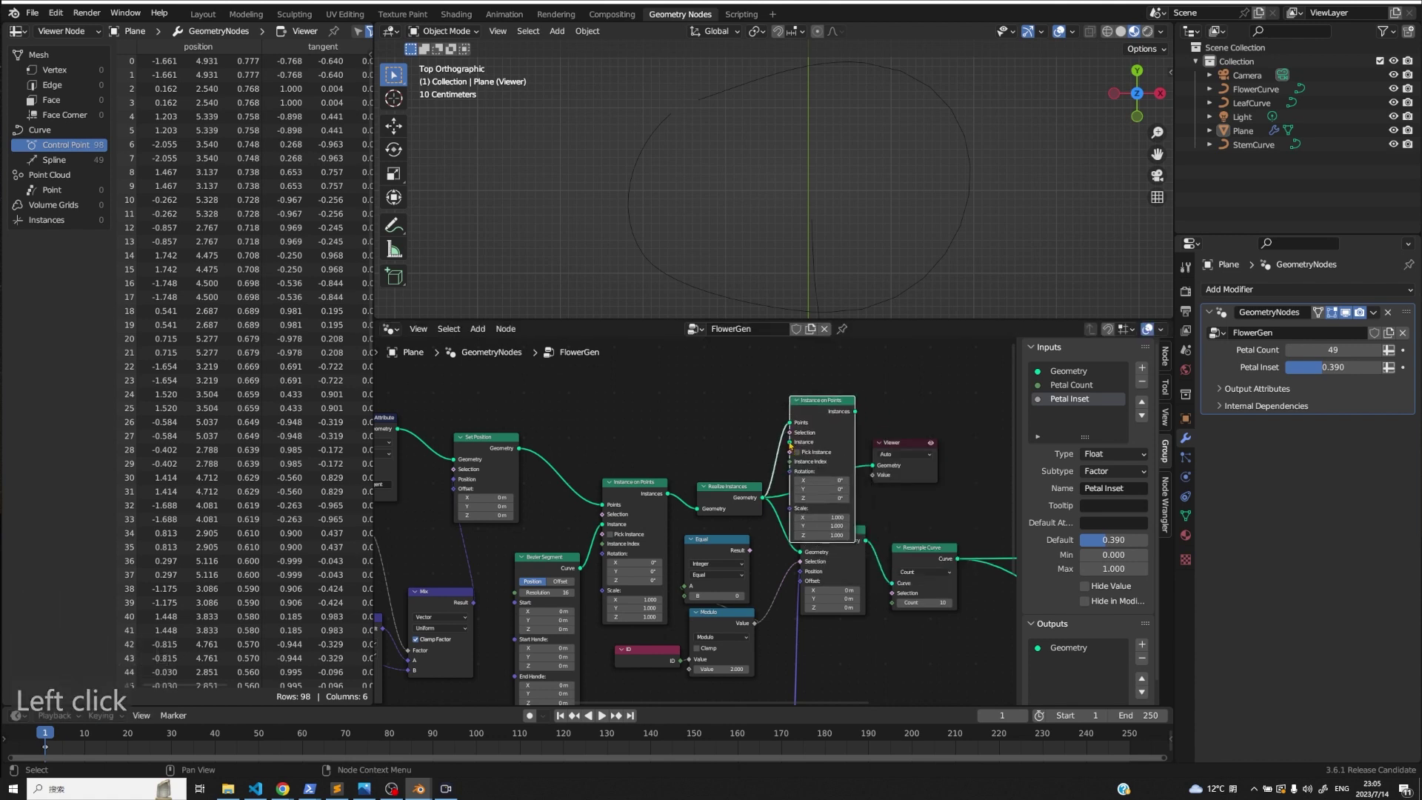
left_click_drag(790, 443, 585, 462)
type("icop")
key("BackSpace")
key("Return")
left_click(740, 421)
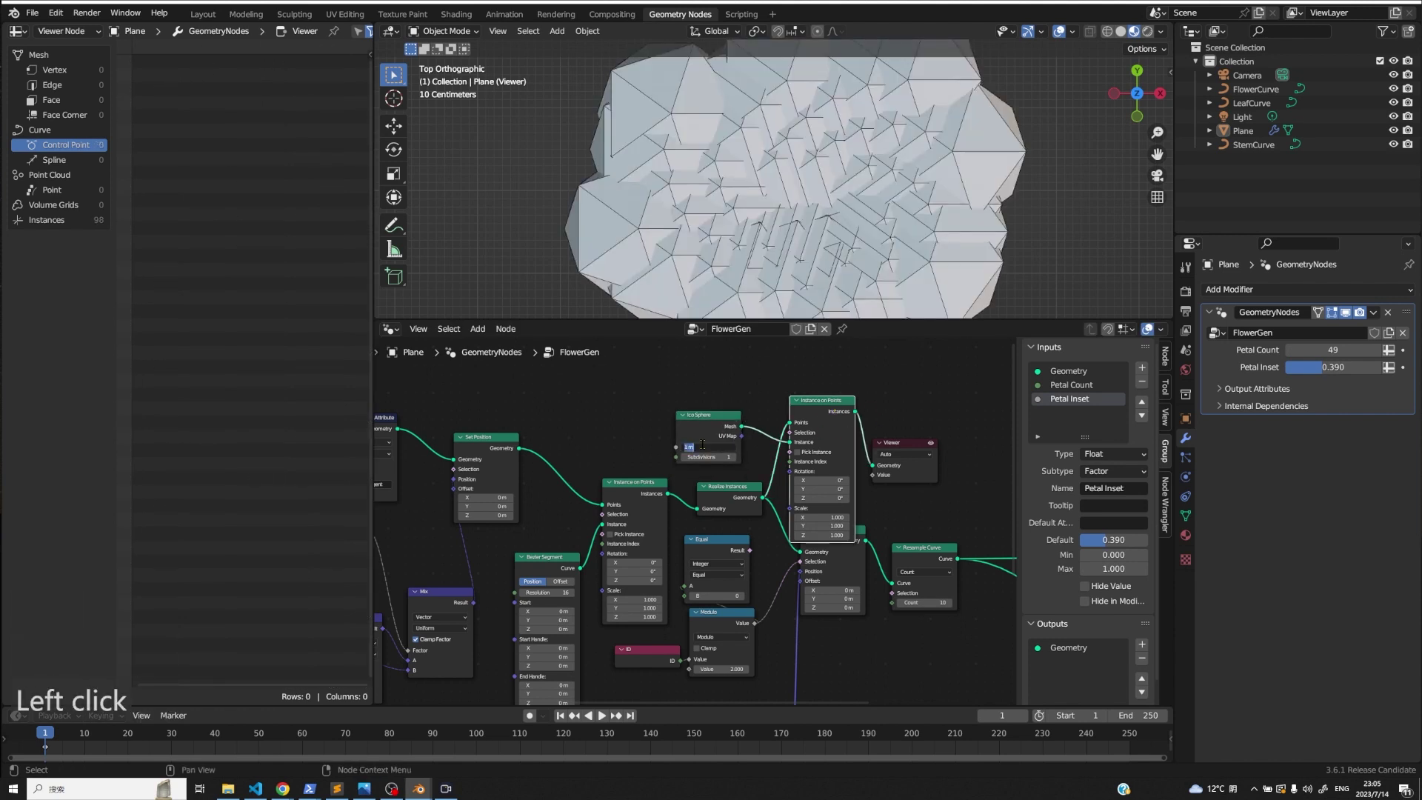
- Set the Ico Sphere radius to 0.1 m and delete the test Ico Sphere, Instance on Points and Viewer nodes
left_click(702, 444)
type("0.1")
key("Return")
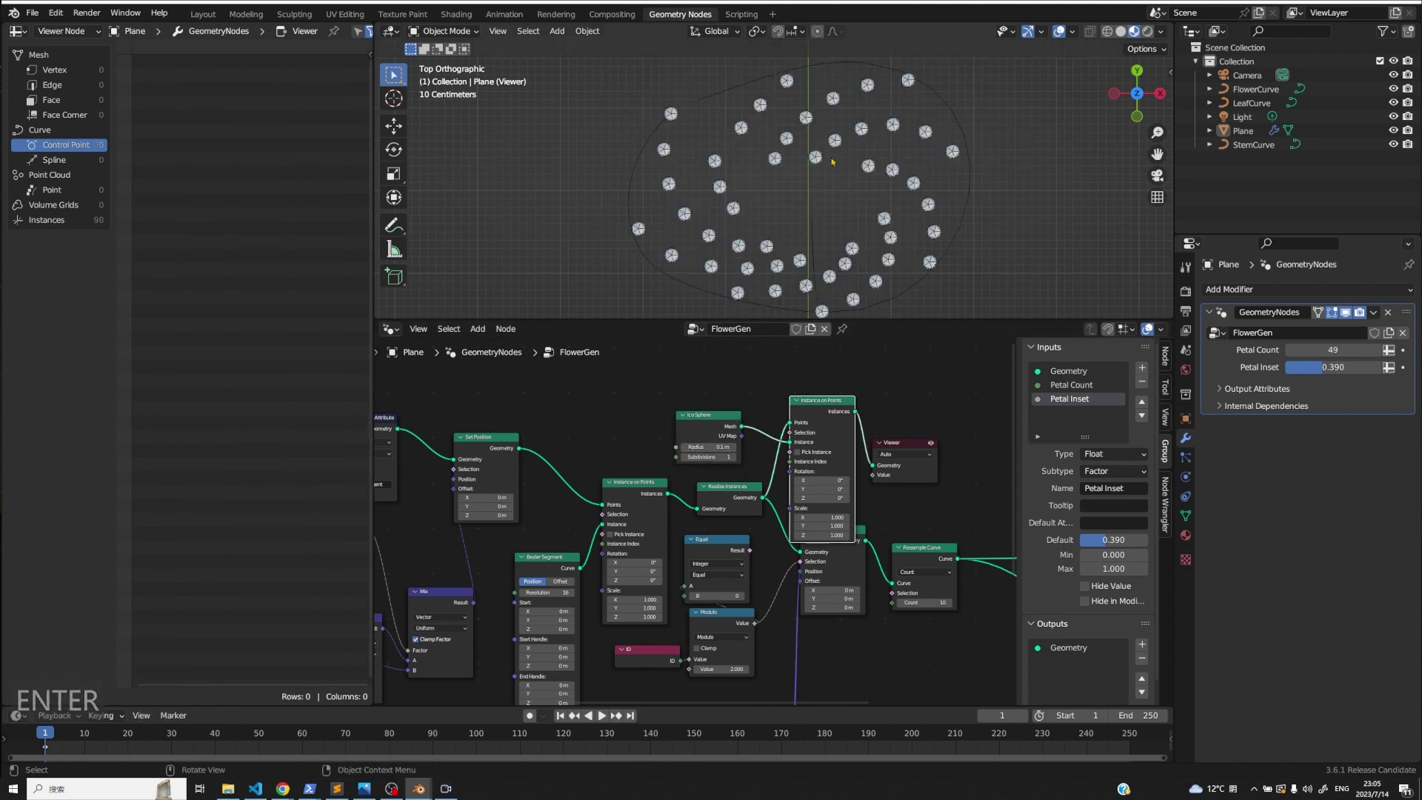
left_click(708, 414, "shift")
key("x")
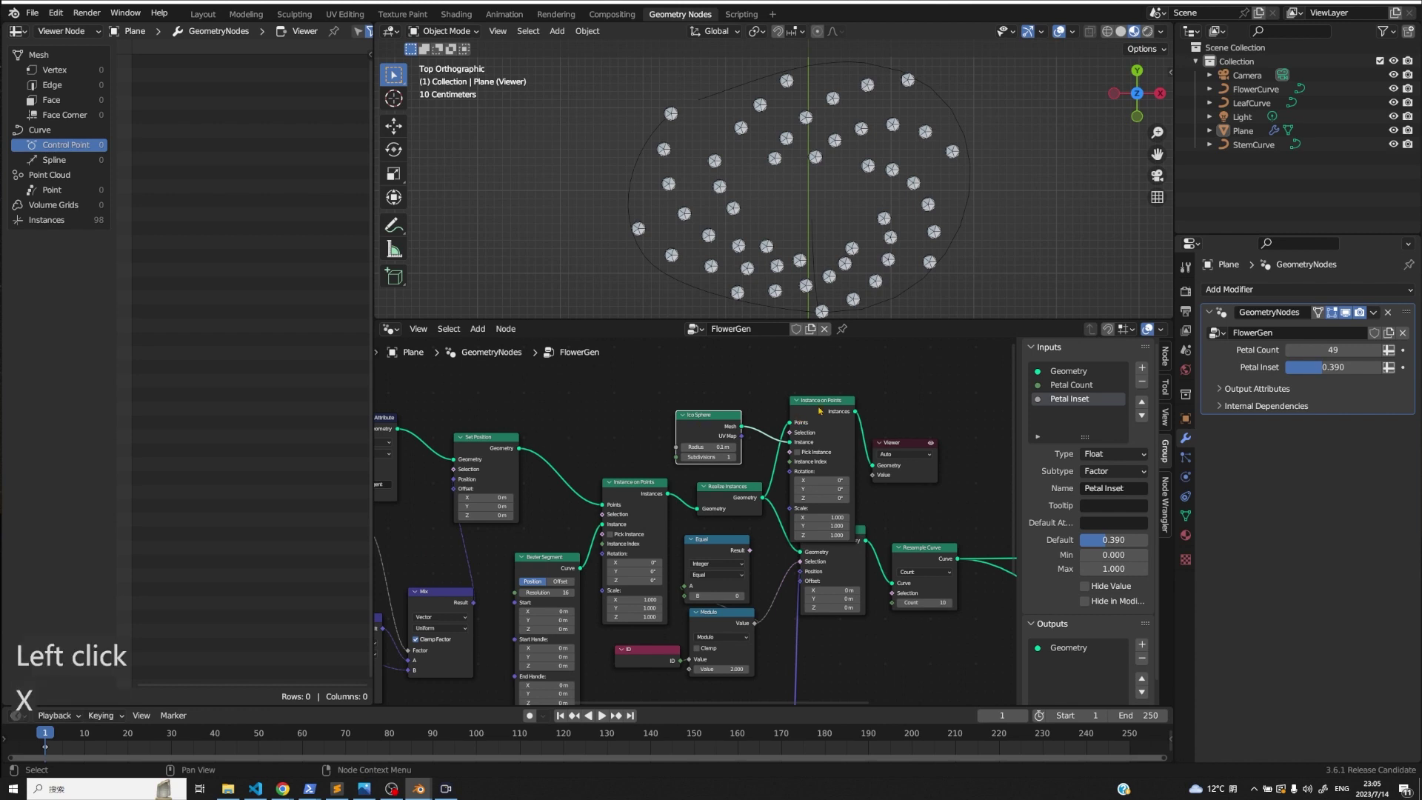
- Insert a Store Named Attribute node between Realize Instances and Set Position and set its data type to Vector
key("shift+a")
type("store nam")
key("Return")
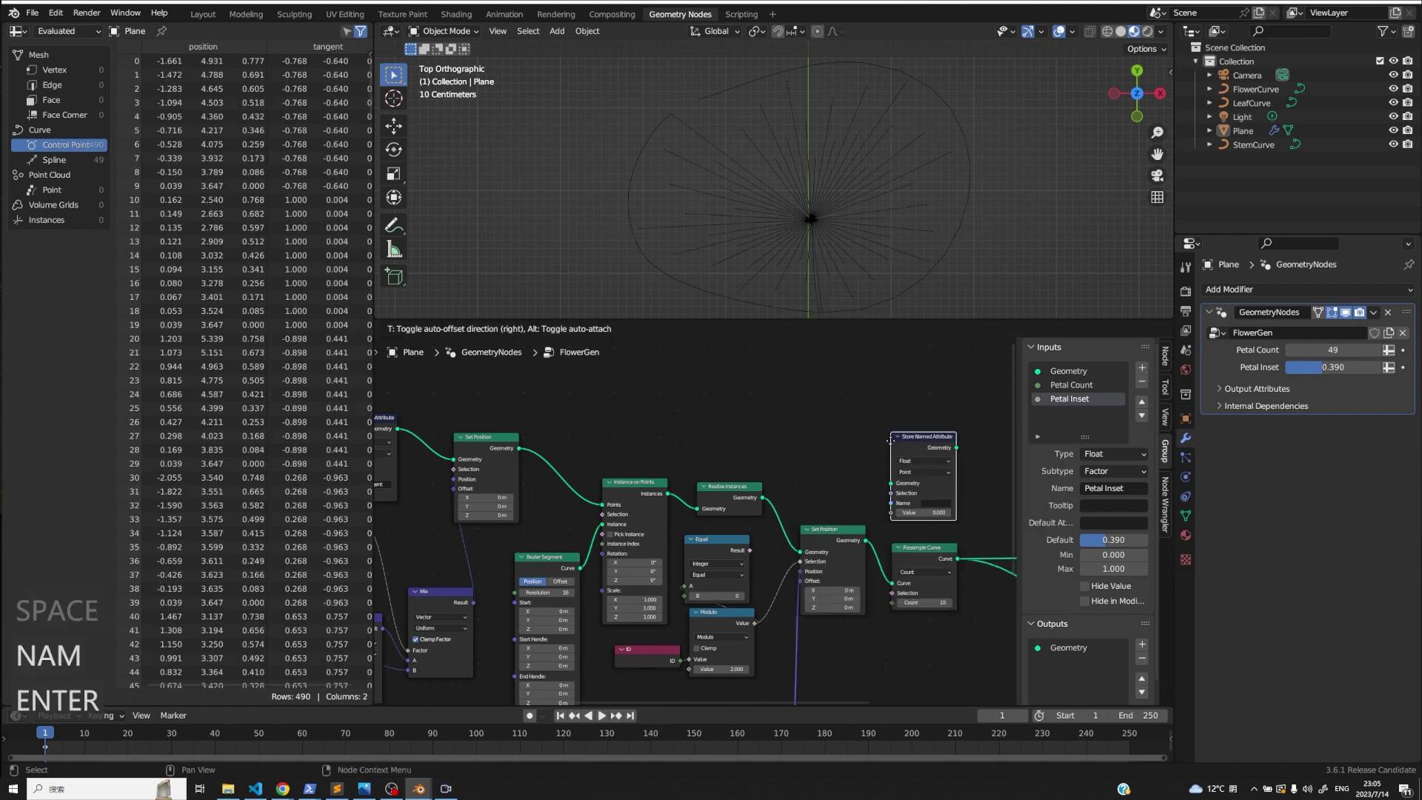
left_click(768, 508)
middle_click_drag(993, 583, 902, 575)
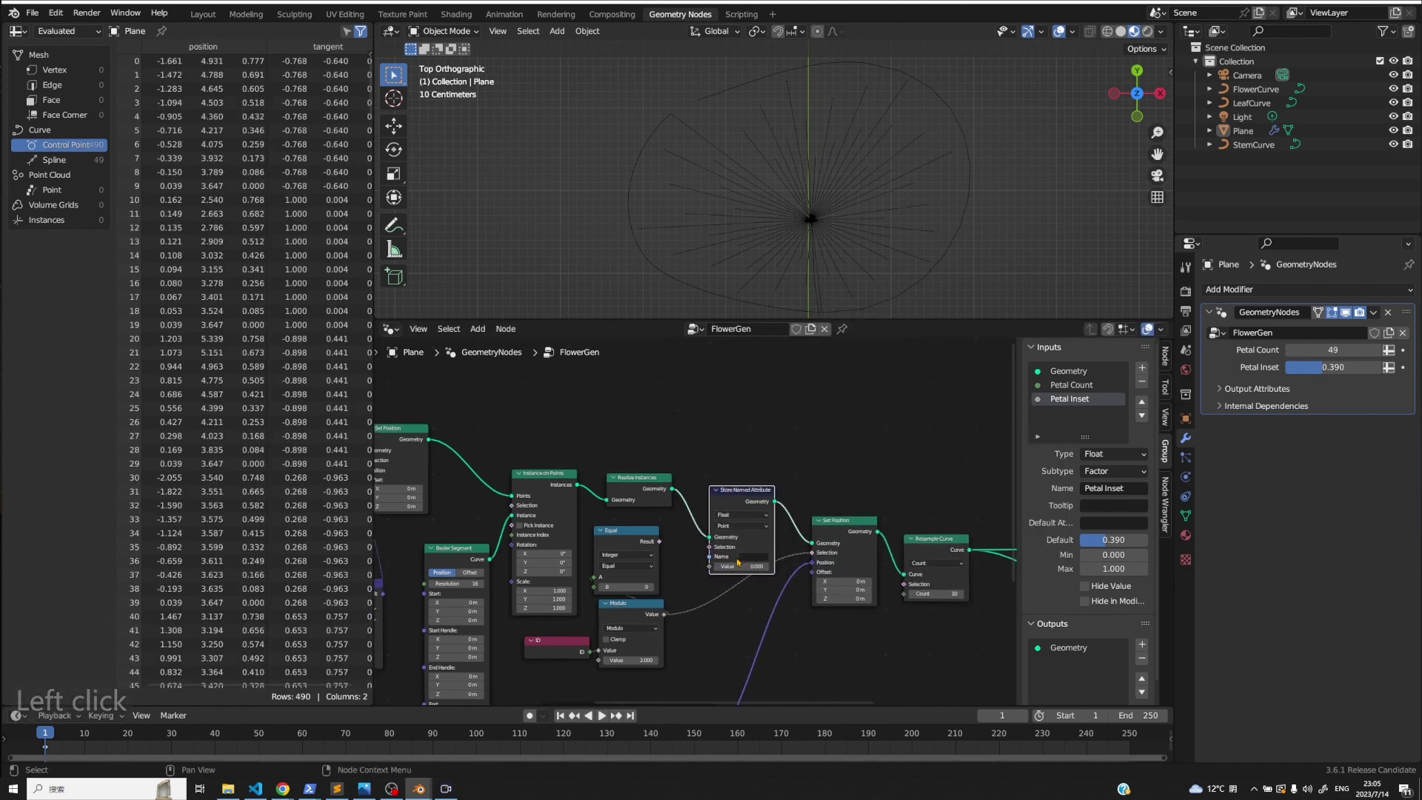
left_click(738, 516)
left_click(741, 548)
scroll(784, 597, "down", 1)
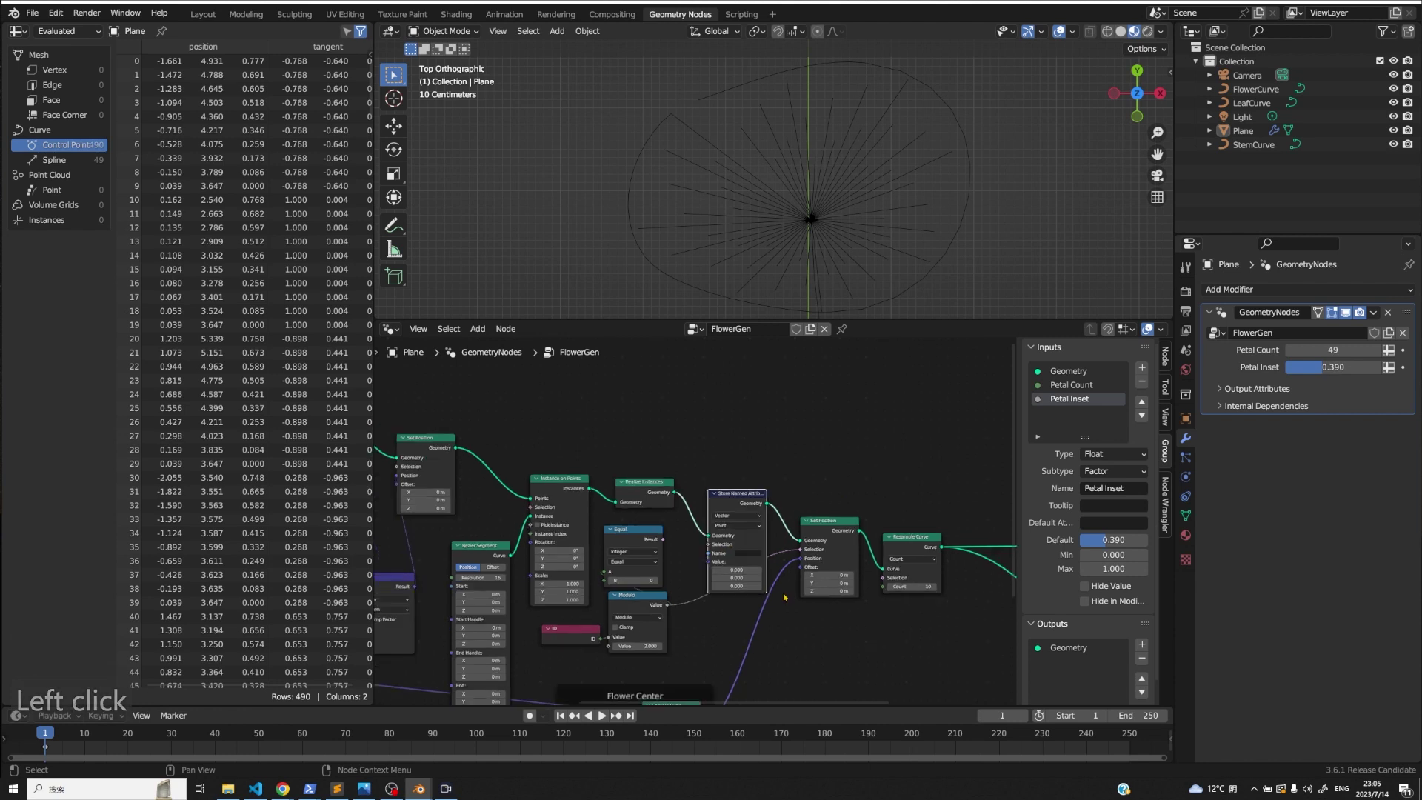
- Name the new Store Named Attribute node's attribute dir and move the node closer to Set Position
left_click(721, 483)
type("dir")
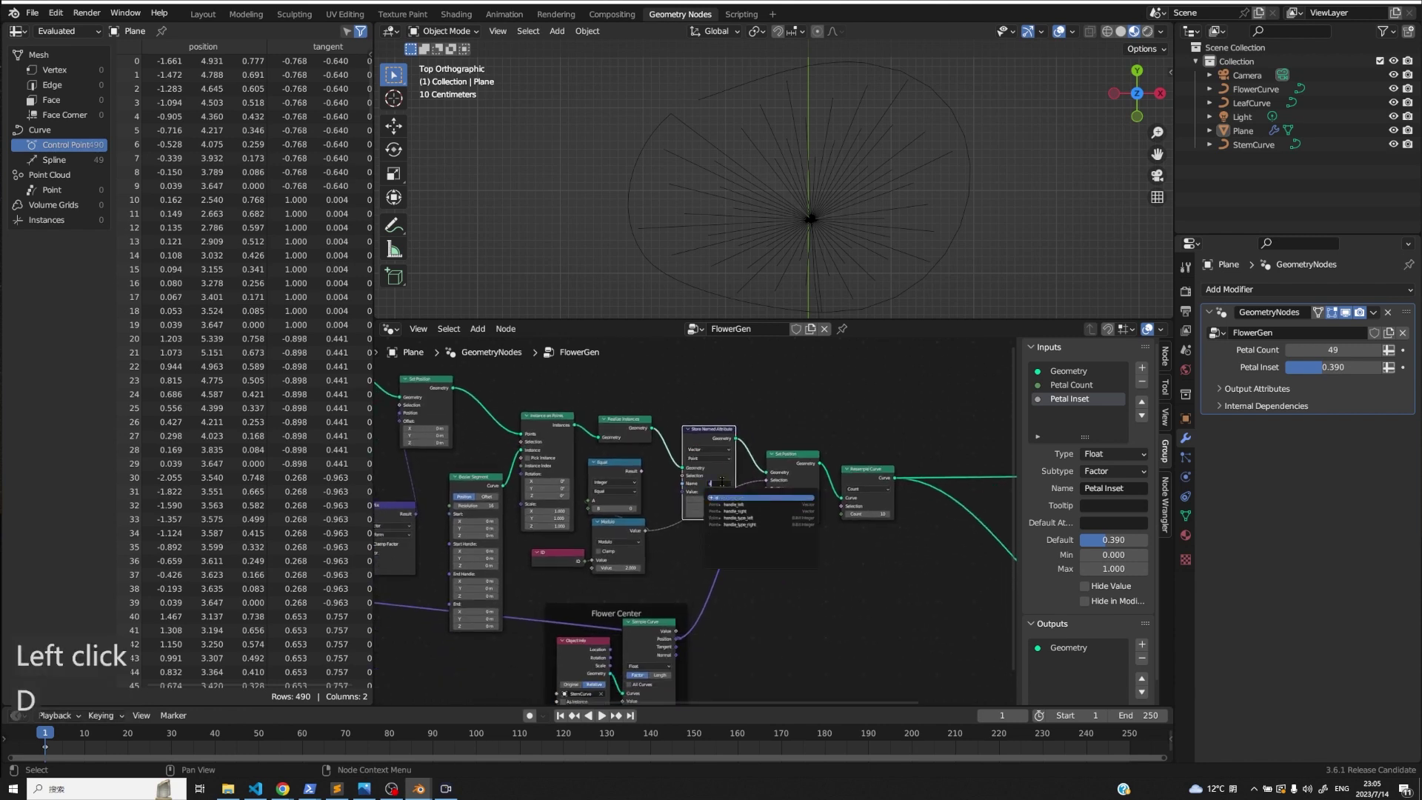
key("Return")
left_click_drag(708, 442, 745, 429)
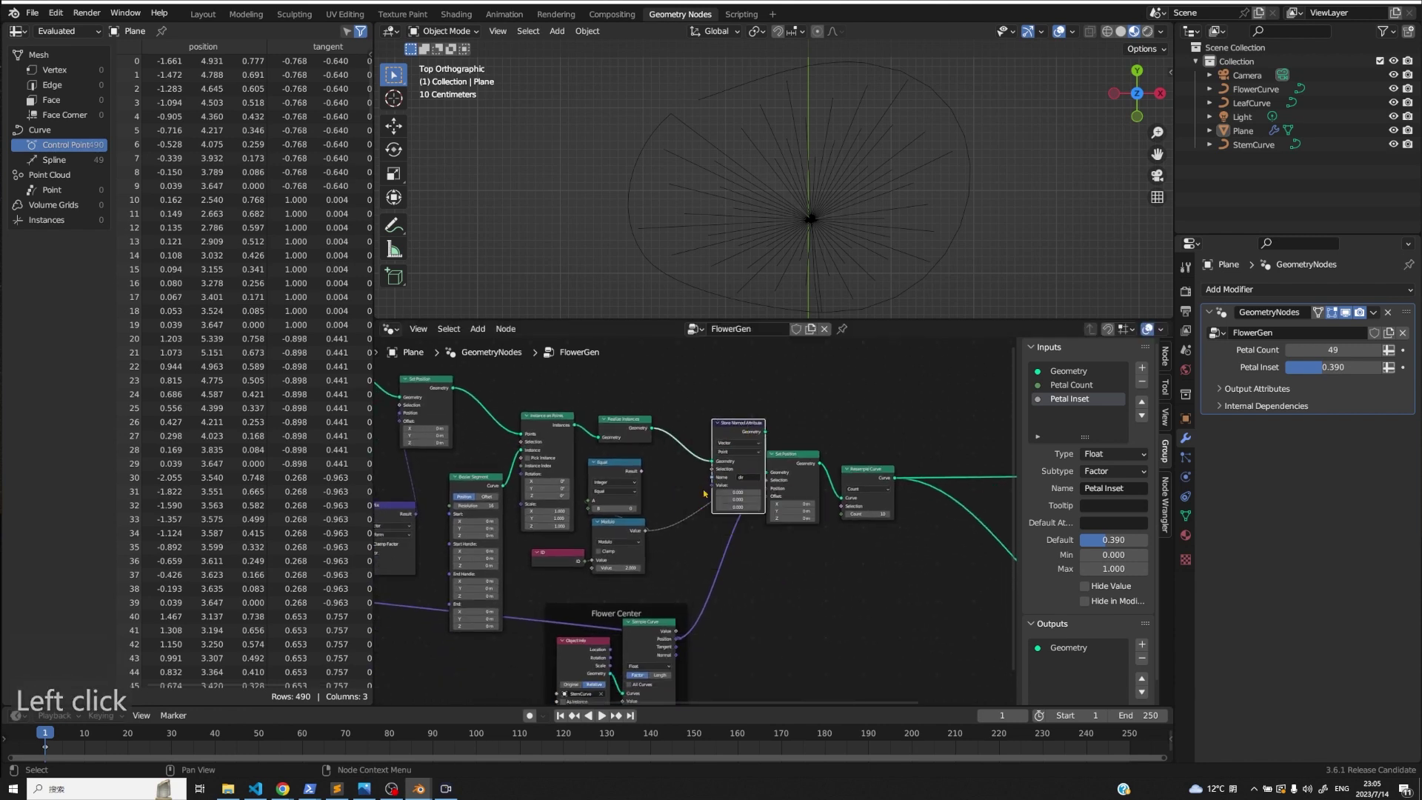
- Feed the dir attribute's value from a Subtract node that takes the Flower Center Sample Curve position minus a new Position node
left_click_drag(711, 485, 539, 504)
type("sub")
key("Return")
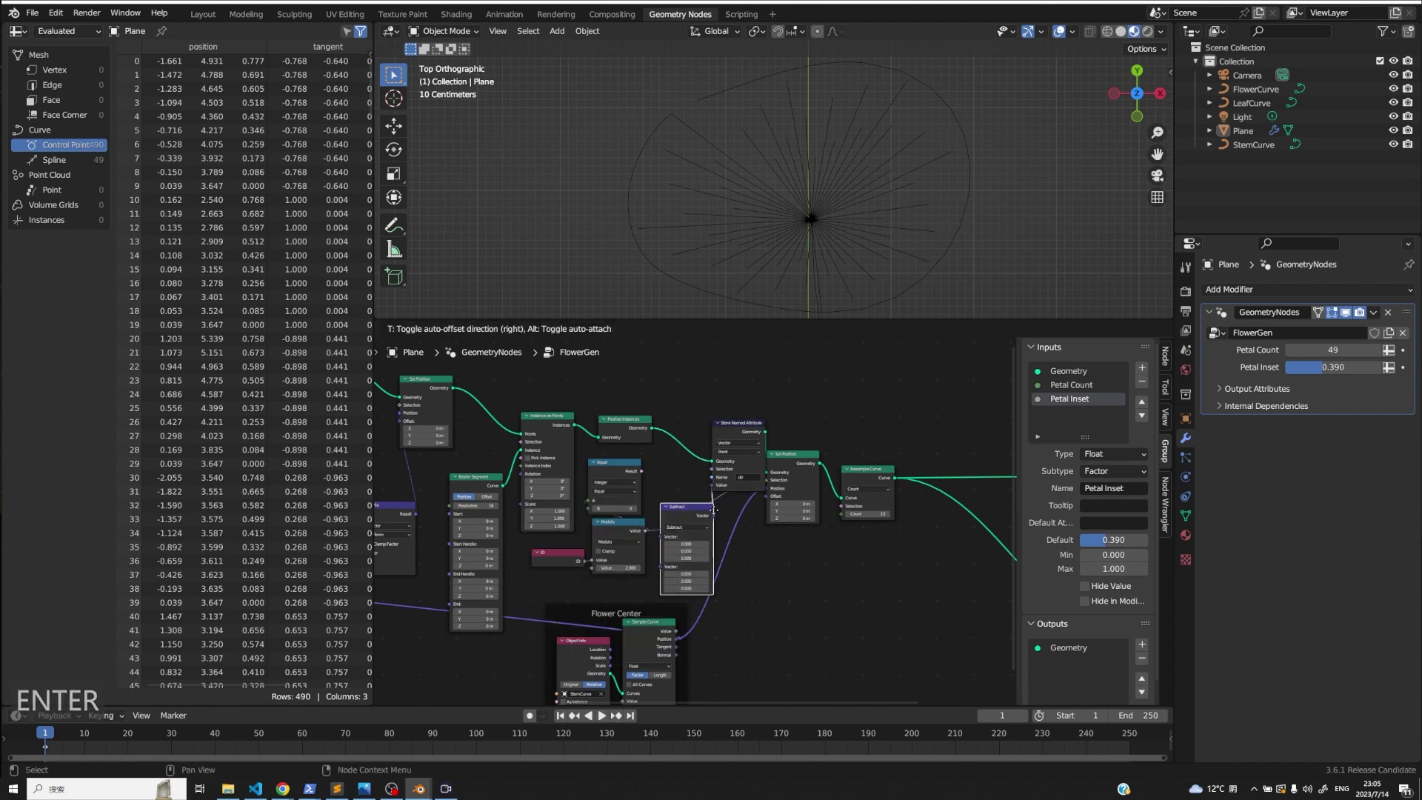
left_click(734, 527)
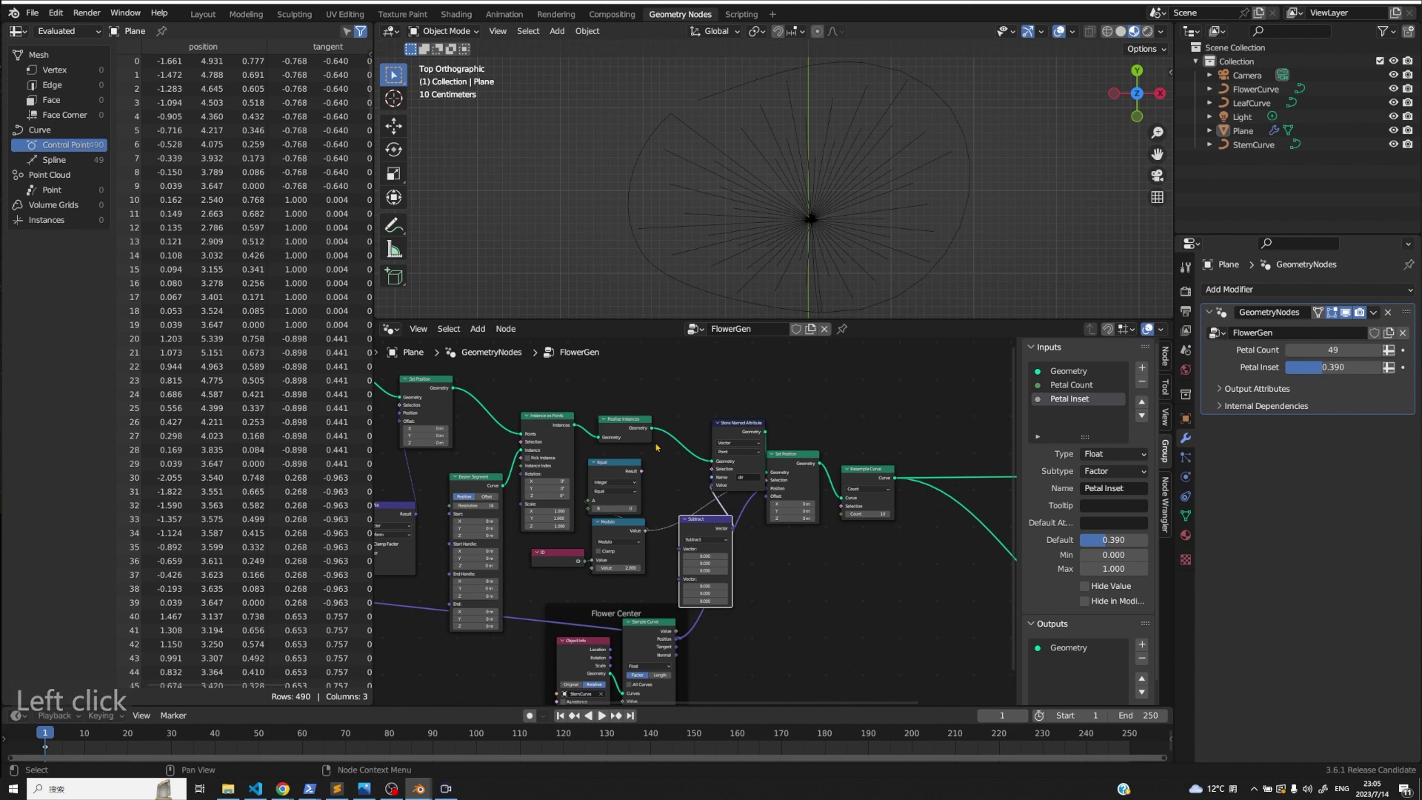
left_click_drag(678, 582, 504, 590)
type("pos")
key("Return")
left_click(661, 584)
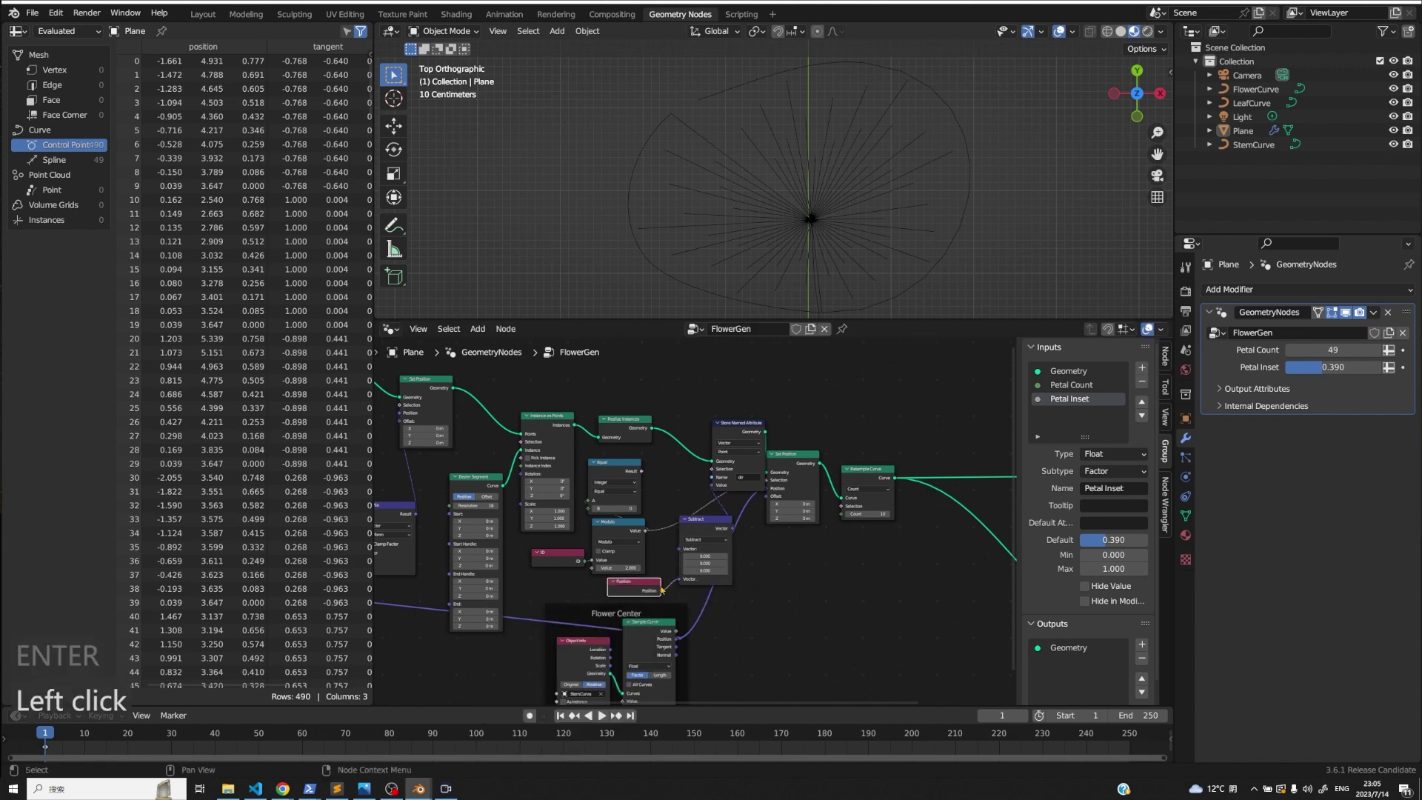
left_click_drag(675, 641, 678, 552)
- Insert a Normalize vector node between the Subtract node and the dir attribute's value
middle_click_drag(679, 552, 623, 562)
left_click_drag(676, 537, 708, 552)
type("m")
key("BackSpace")
type("norm")
key("Return")
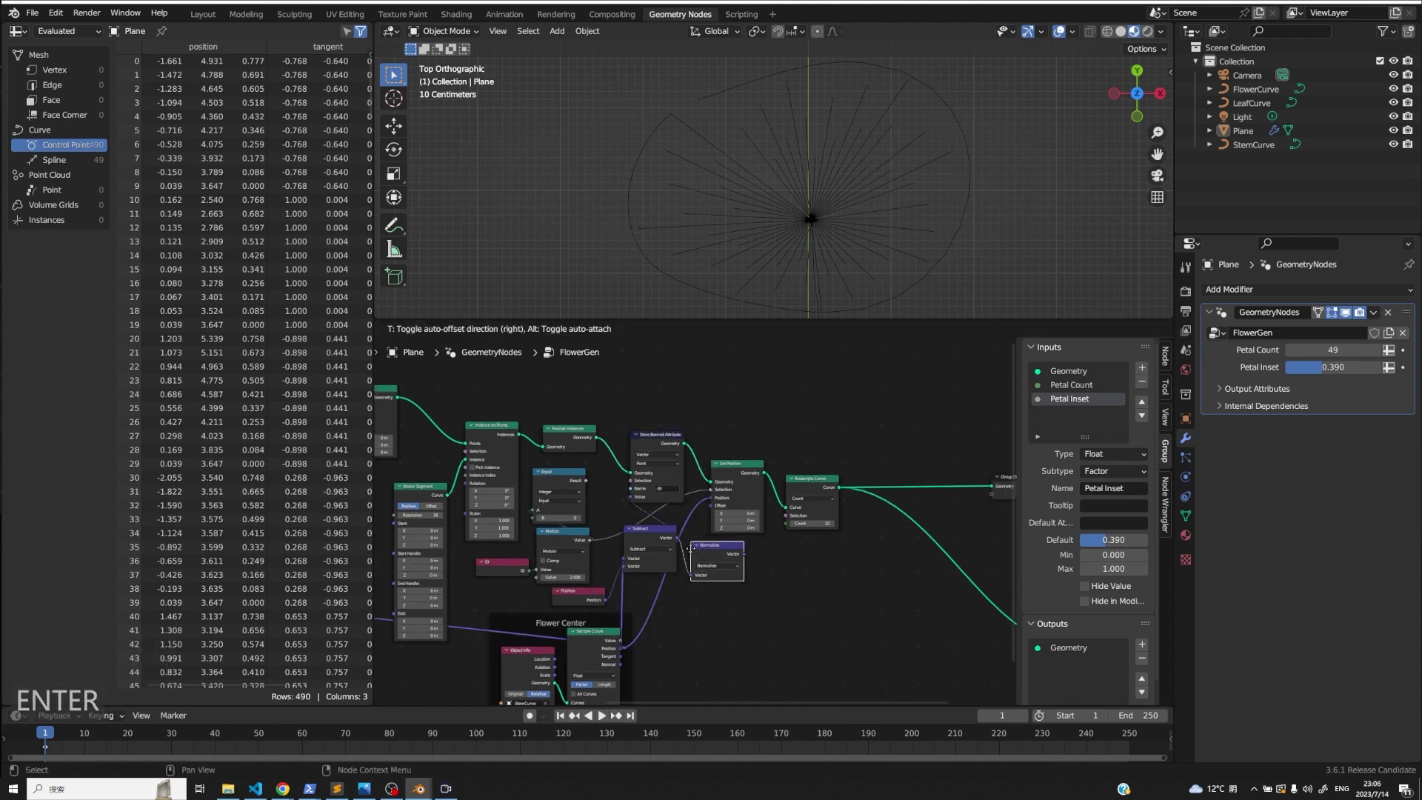
left_click(689, 549)
- Rearrange the output nodes by moving Resample Curve near Group Output and ExtrudePetal just below them
left_click_drag(742, 554, 815, 517)
scroll(696, 552, "up", 2)
key("ctrl+z")
scroll(696, 543, "down", 1)
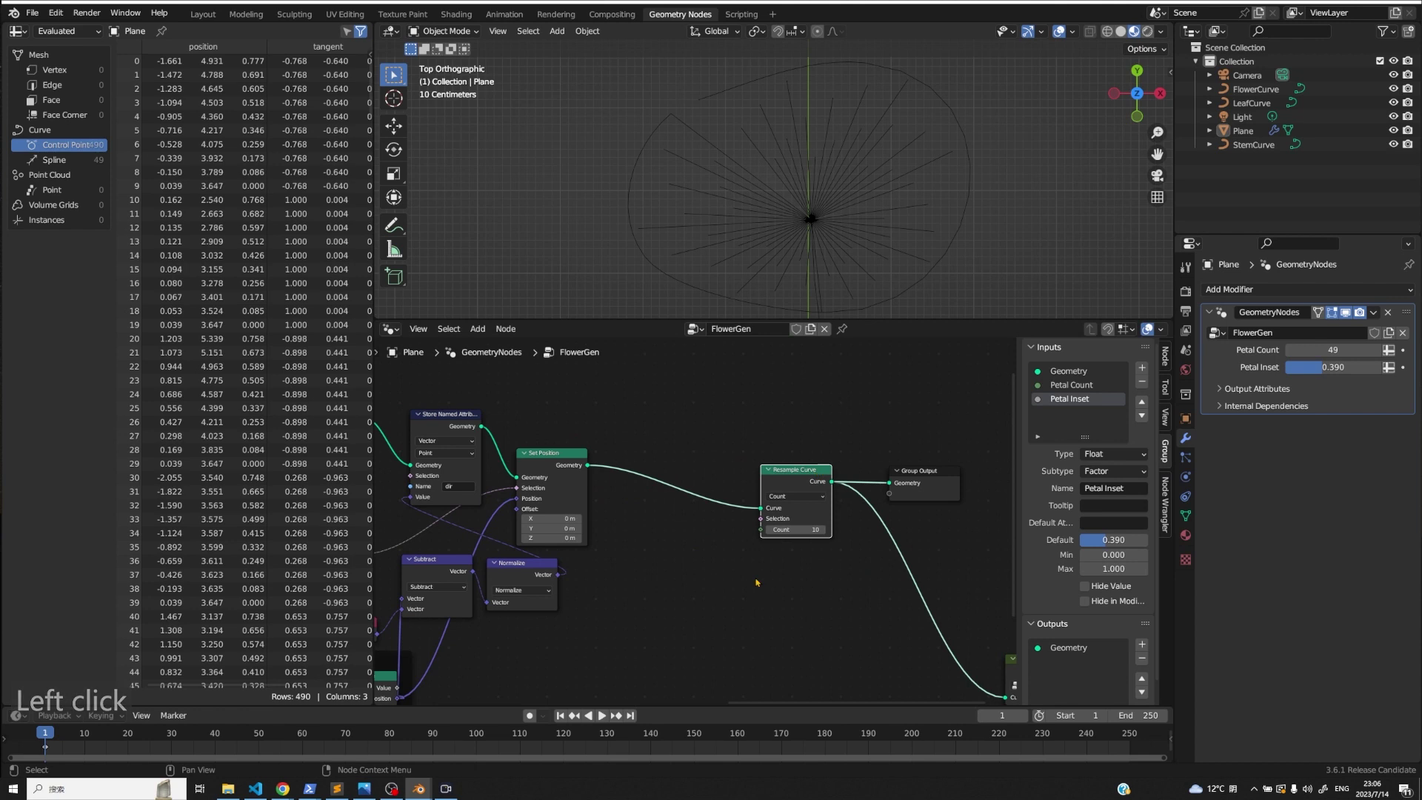
middle_click_drag(667, 608, 756, 583)
scroll(757, 583, "down", 1)
middle_click_drag(897, 611, 702, 565)
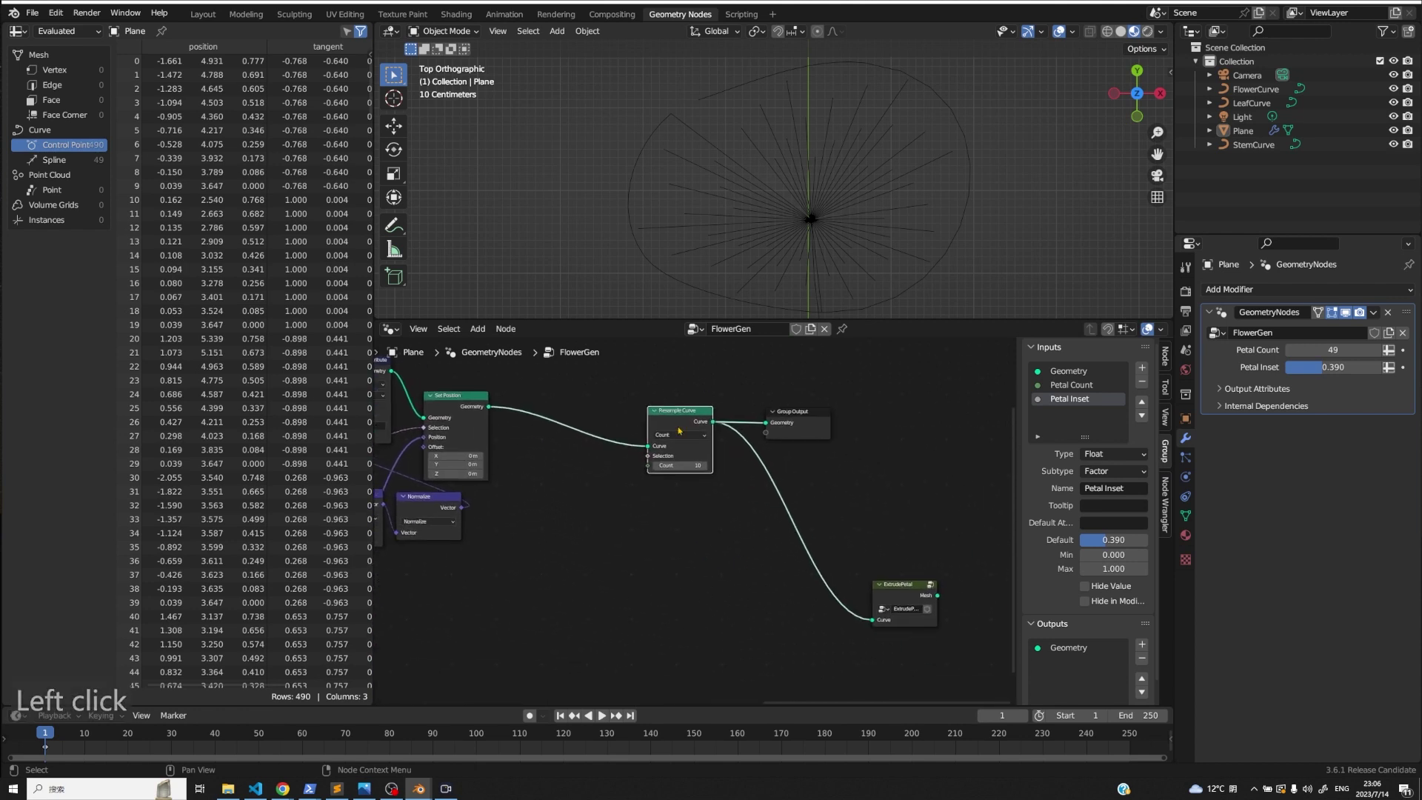
left_click_drag(893, 590, 779, 515)
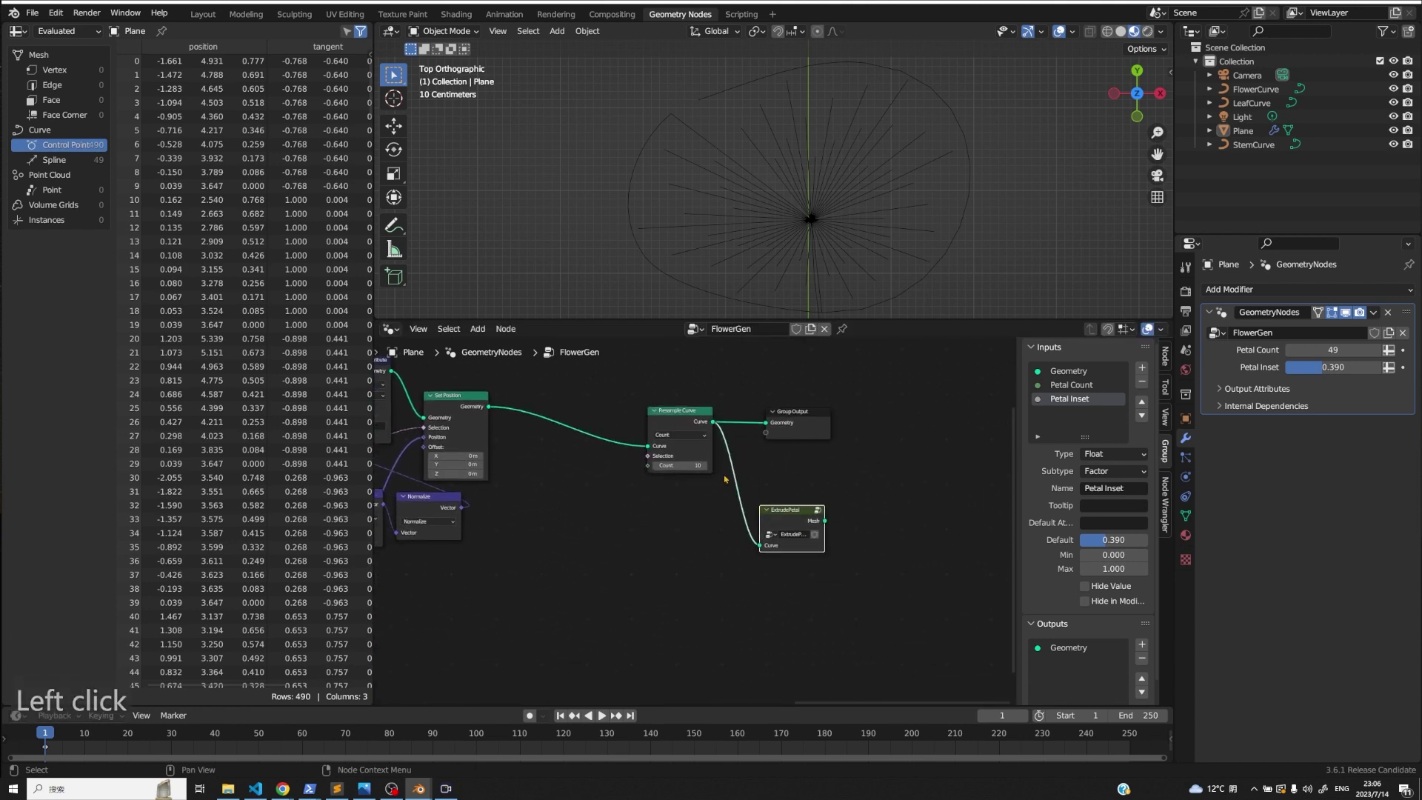
- Feed Set Position's geometry directly into ExtrudePetal and remove Resample Curve while keeping the link to Group Output
left_click(488, 410)
left_click_drag(489, 407, 760, 545)
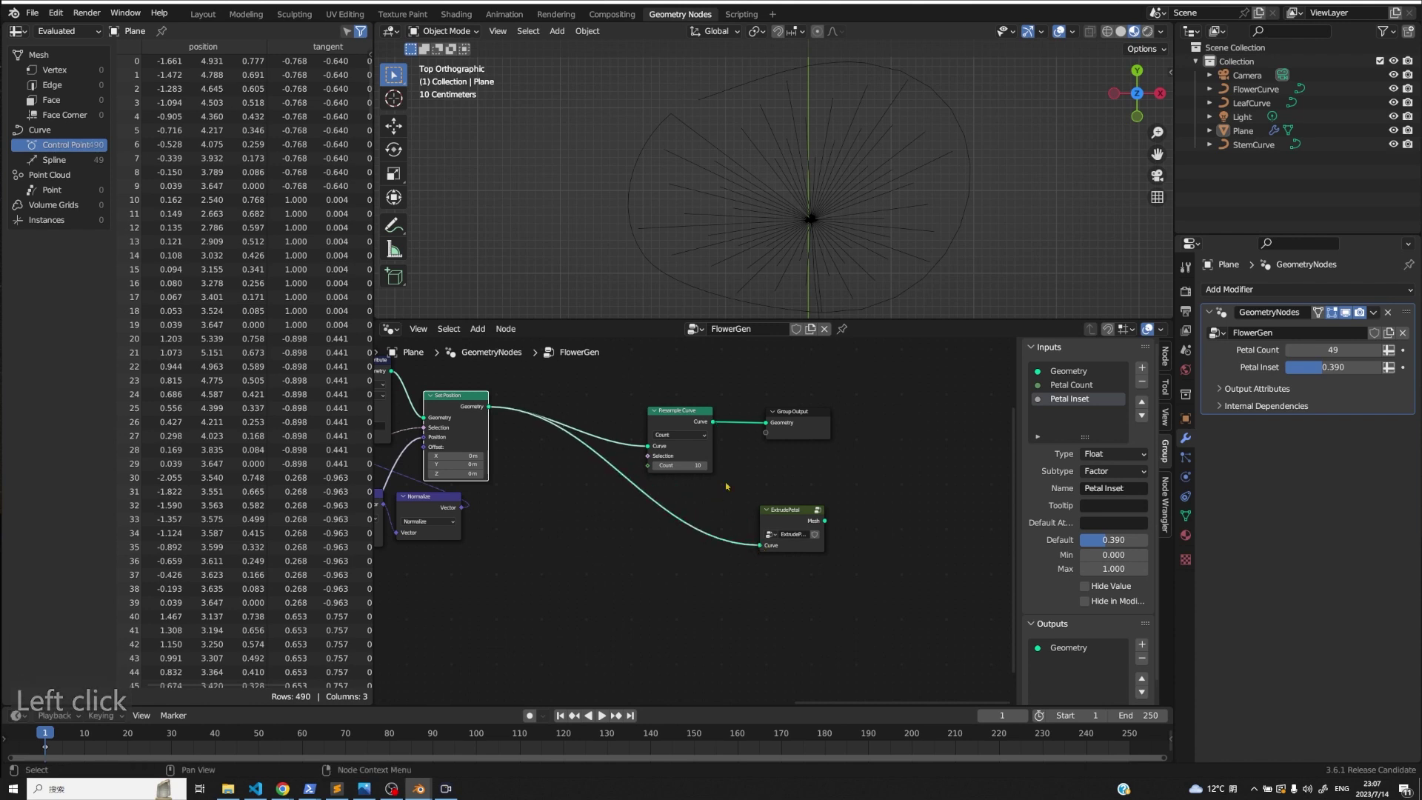
left_click(661, 413)
key("ctrl+x")
- Inside the ExtrudePetal group, insert a Resample Curve node between Group Input and Set Curve Radius, and return to FlowerGen
key("Tab")
key("shift+a")
type("resamp")
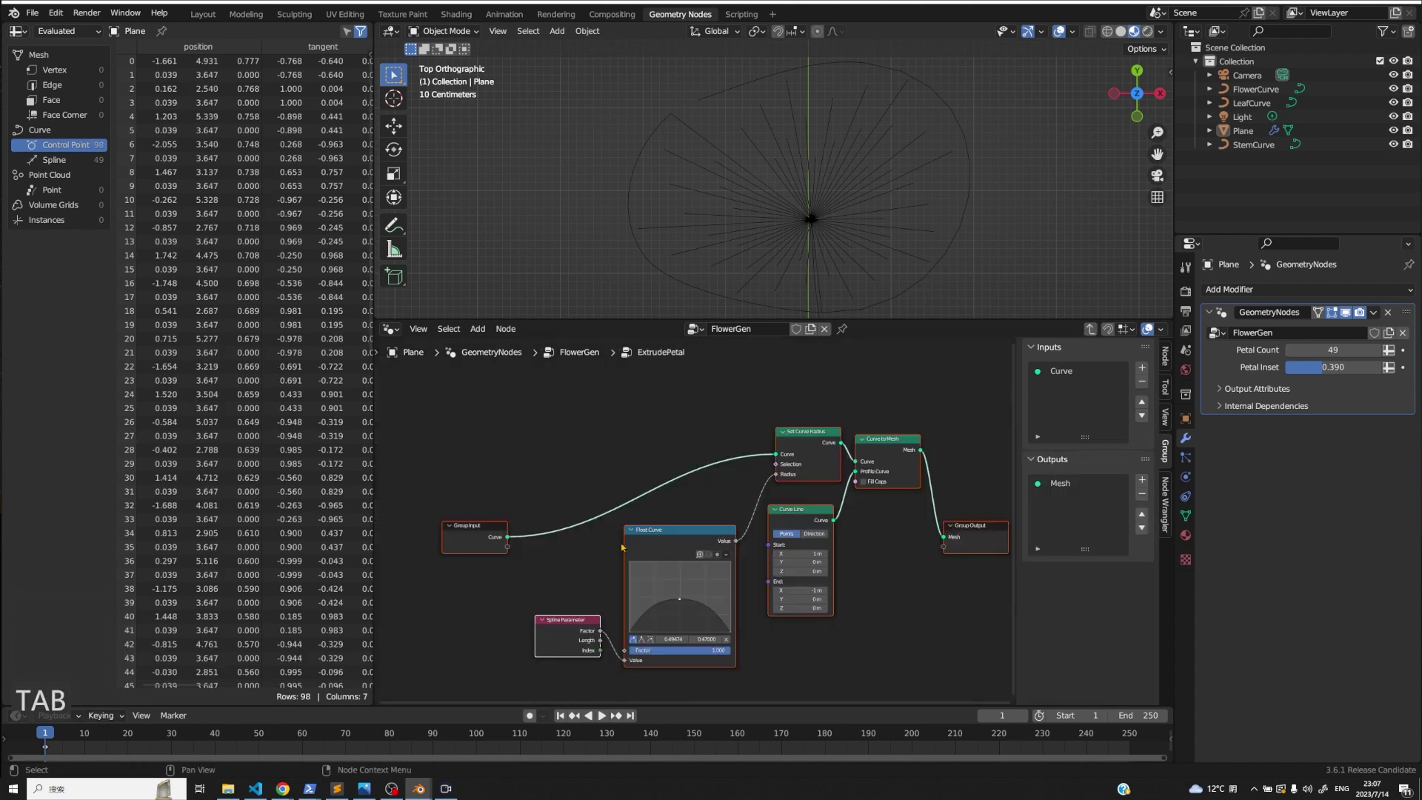
key("Return")
left_click(637, 489)
left_click_drag(652, 481, 693, 444)
key("Tab")
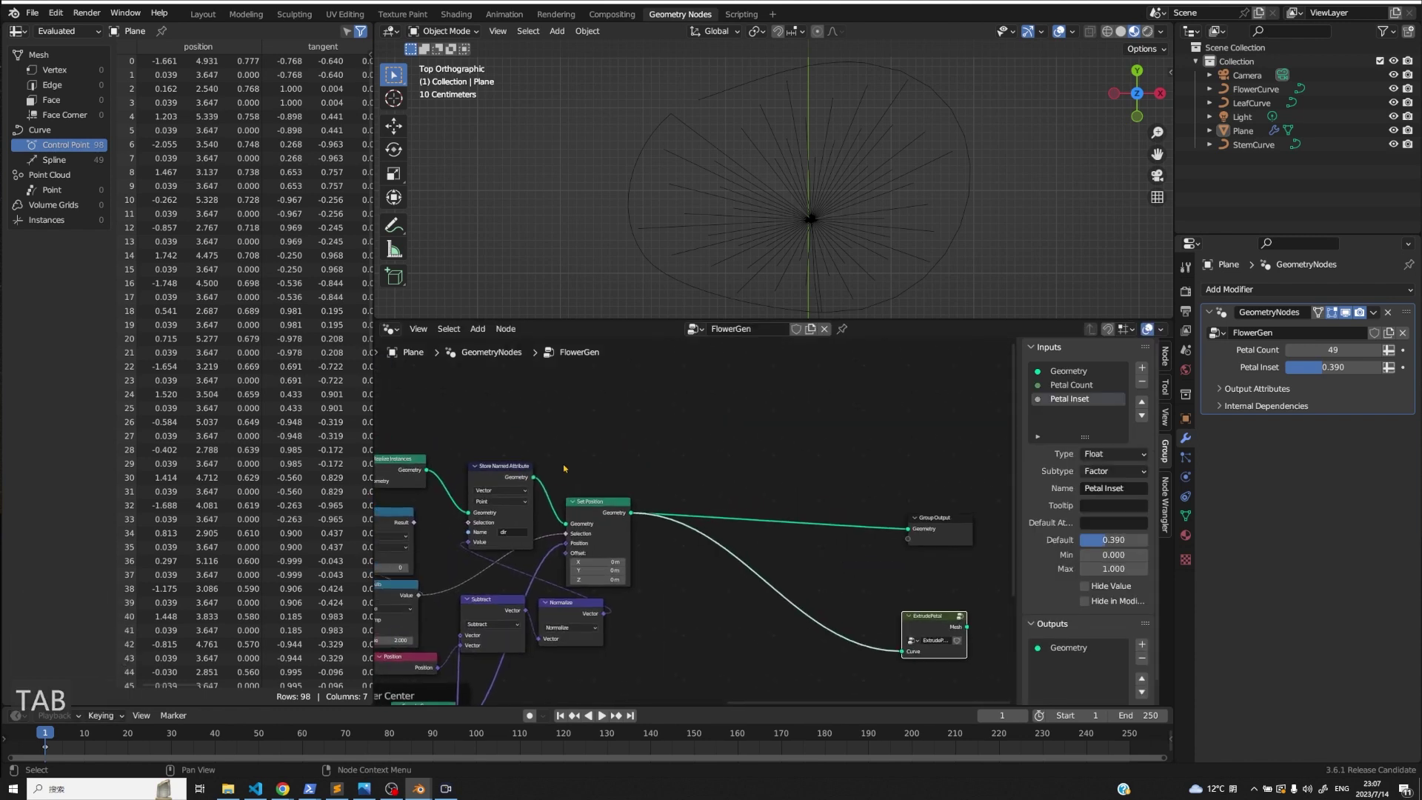
- Insert a Store Named Attribute node between Set Position and Group Output and set its data type to Vector
left_click(574, 504)
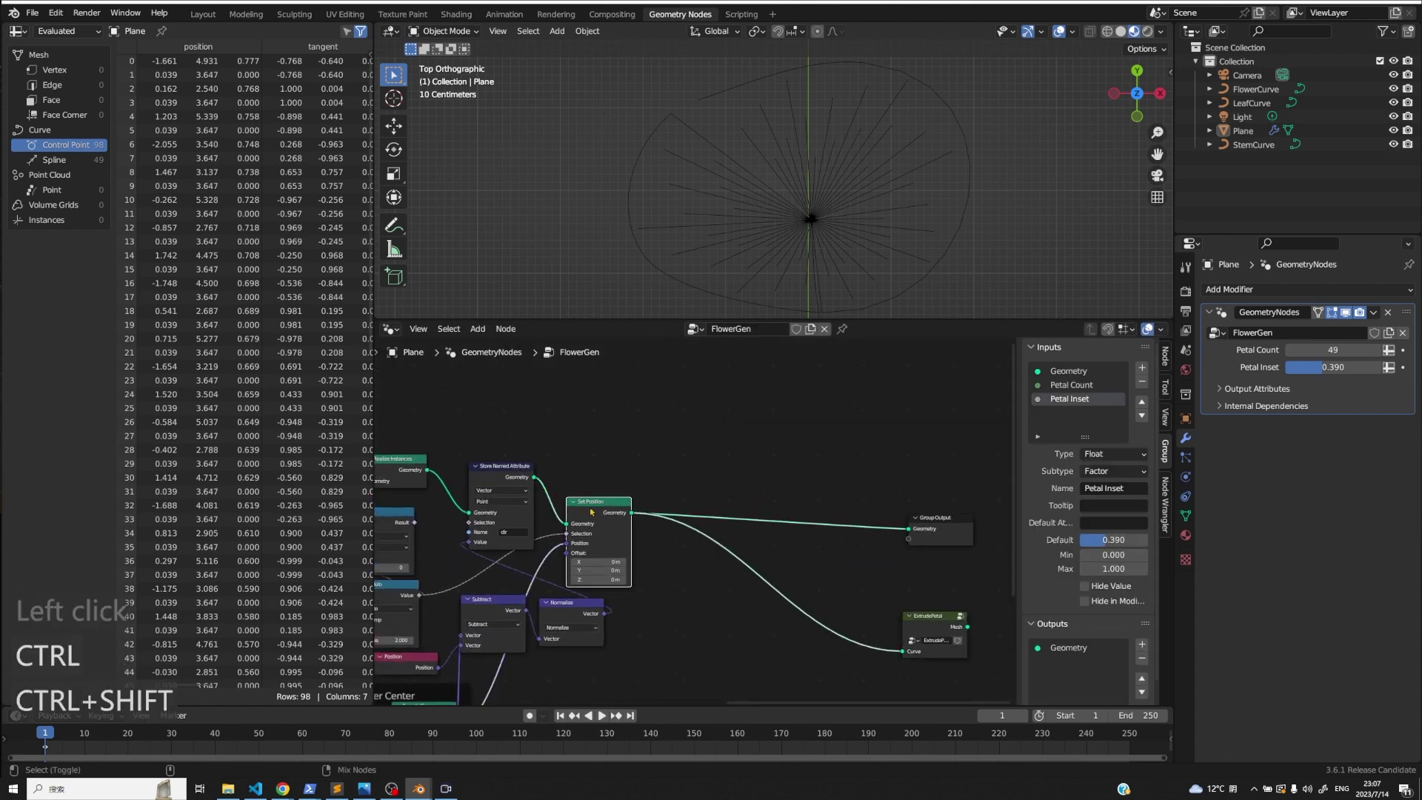
key("shift+a")
type("store na")
key("Return")
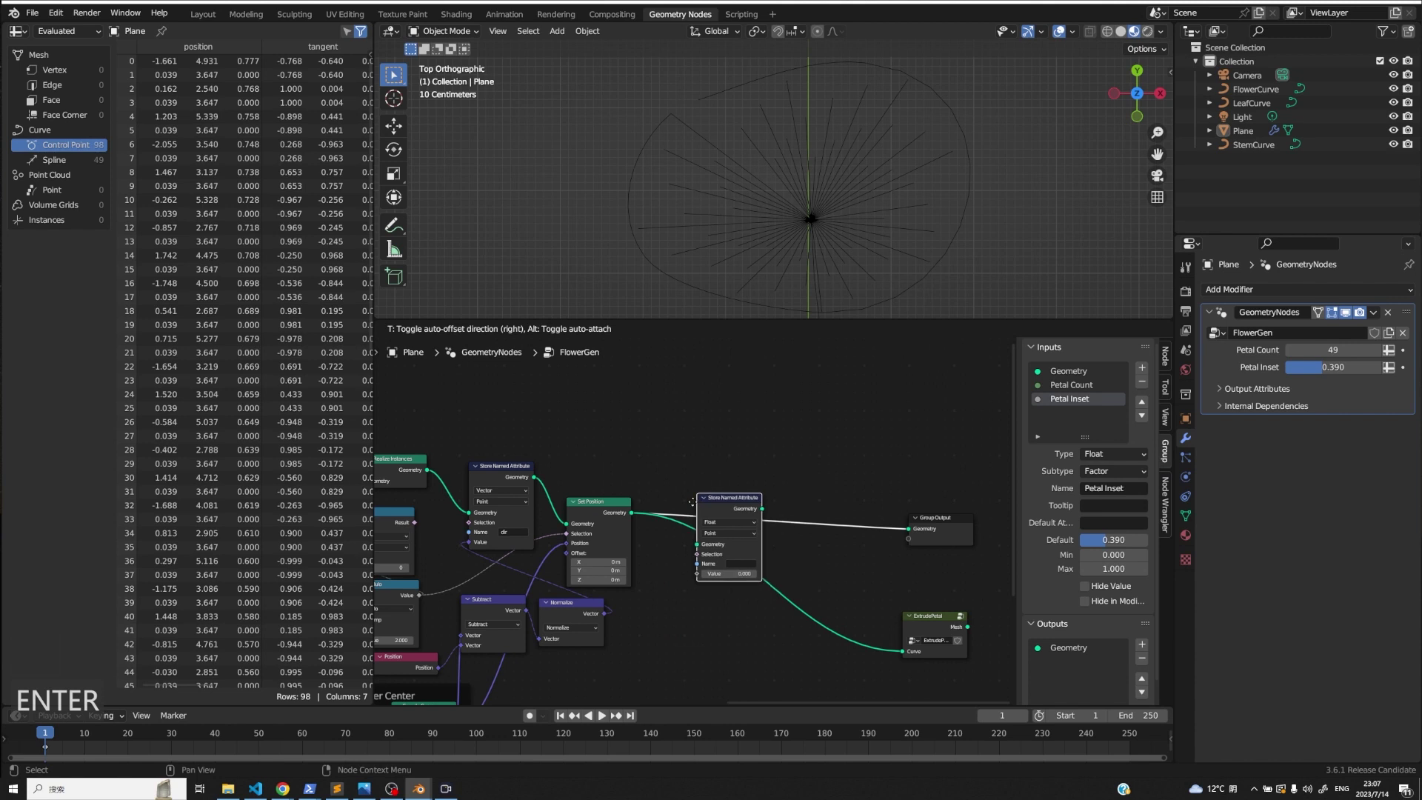
left_click(682, 501)
left_click(716, 522)
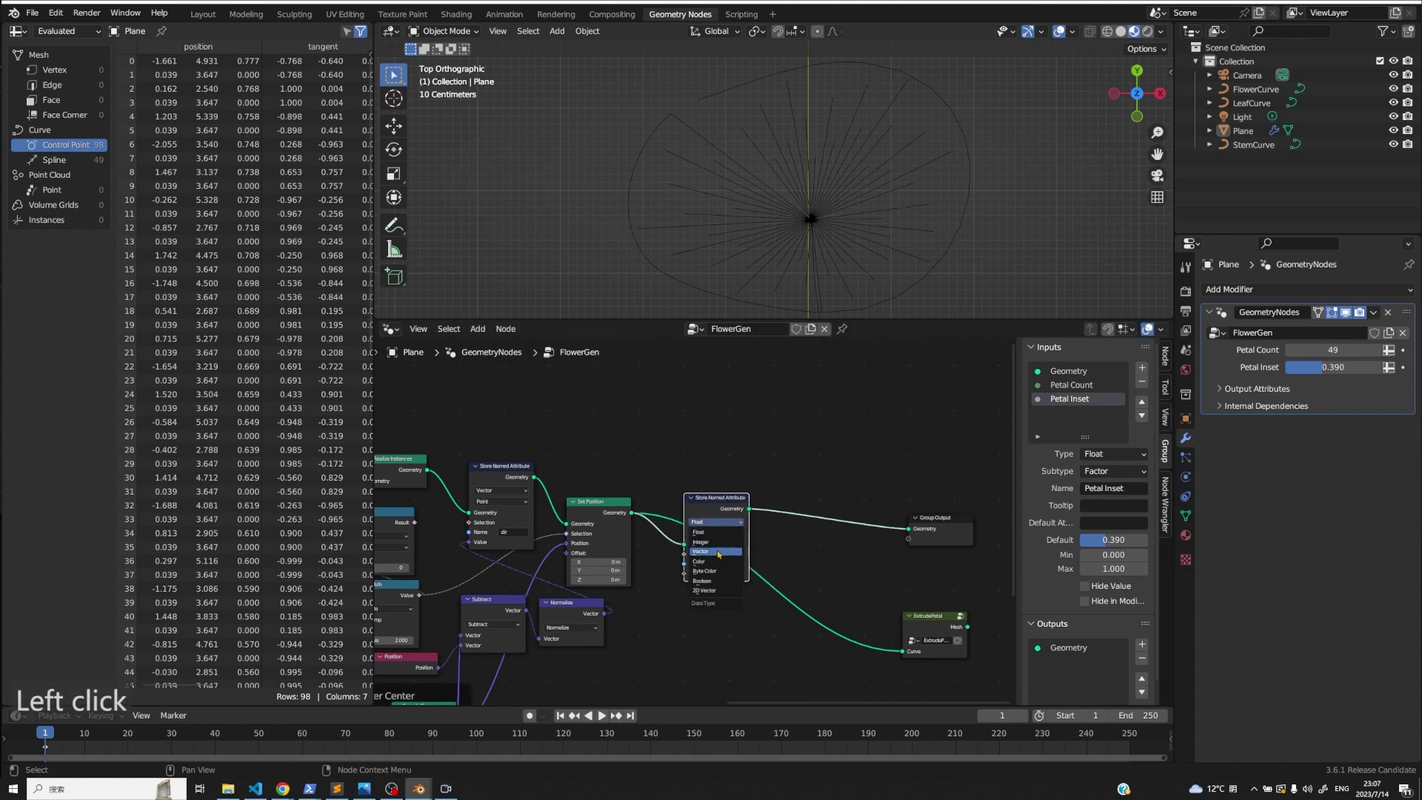
left_click(713, 551)
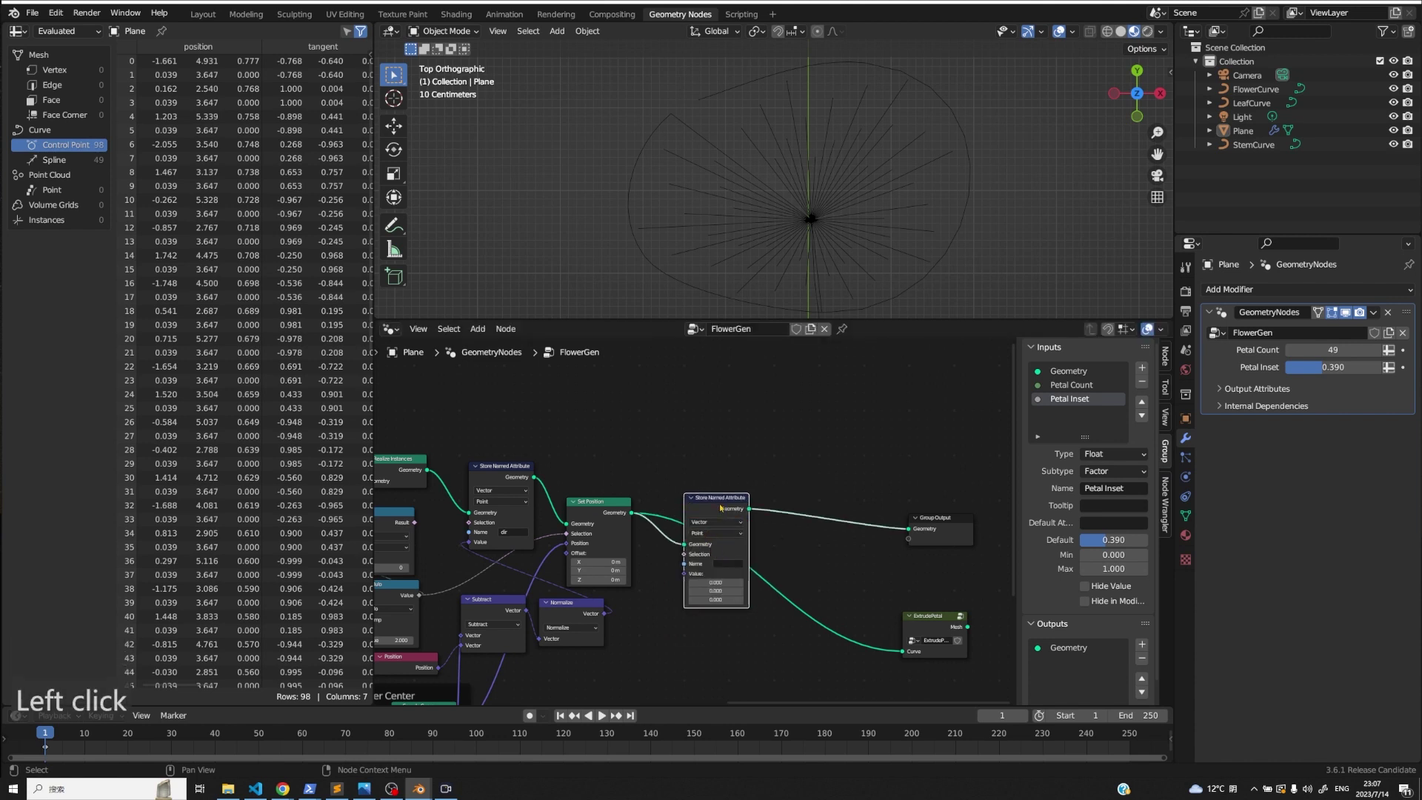
- Set the new Store Named Attribute node's name to the existing handle_right attribute
left_click(718, 565)
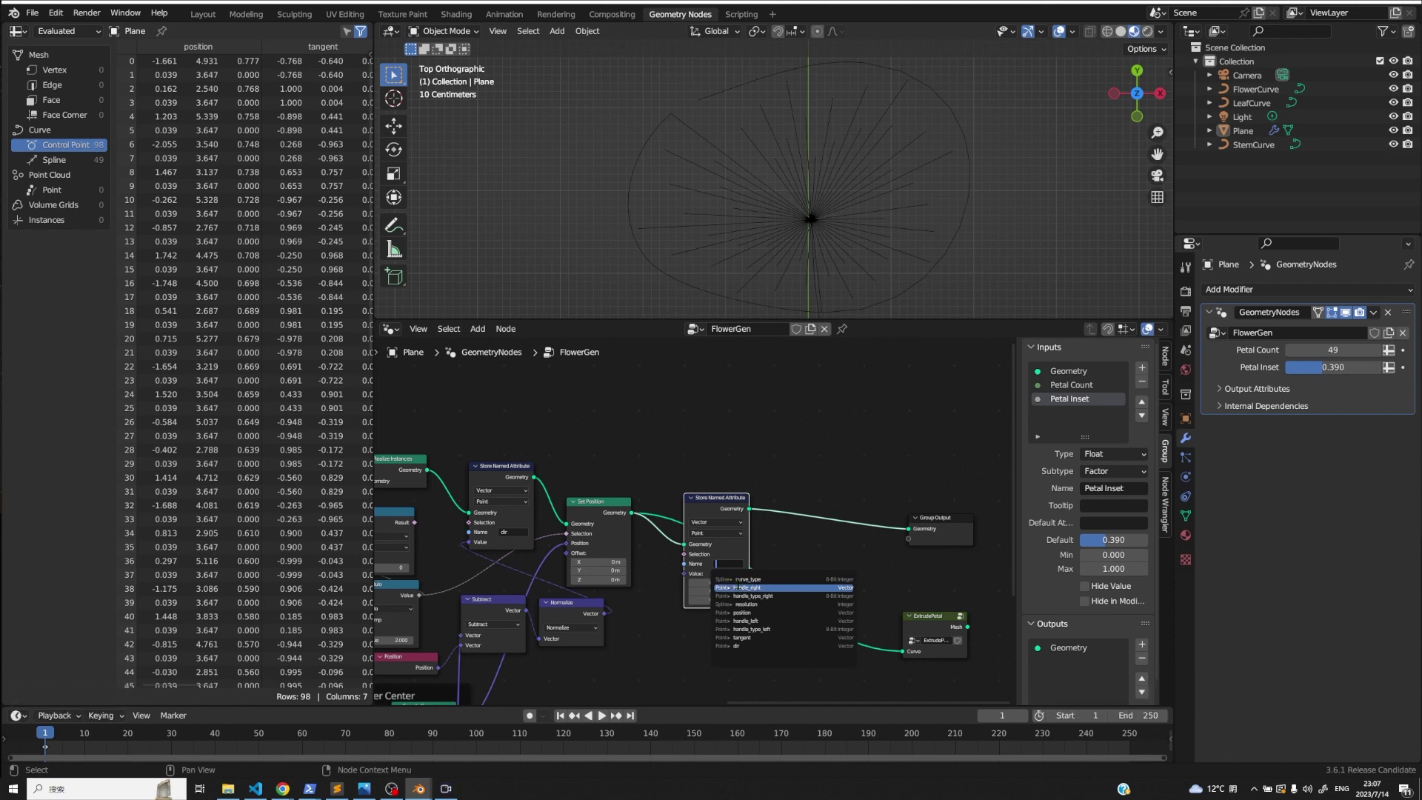
left_click(736, 587)
scroll(883, 207, "down", 3, "shift")
scroll(883, 207, "up", 2)
scroll(884, 207, "down", 3, "shift")
middle_click_drag(884, 206, 879, 212, "shift")
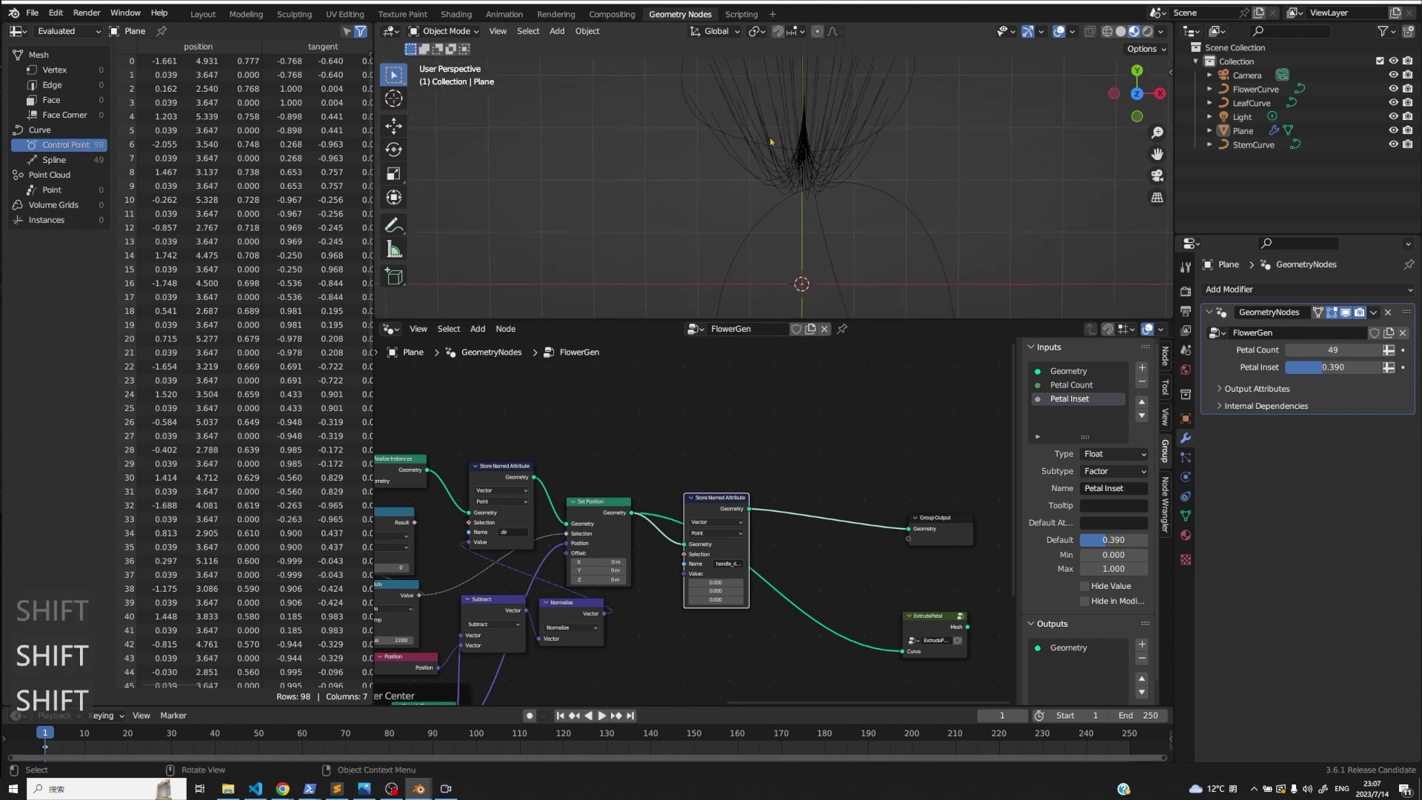
- Duplicate the handle_right Store Named Attribute node in front of Group Output and set the copy's name to handle_left
left_click(711, 494)
key("shift+d")
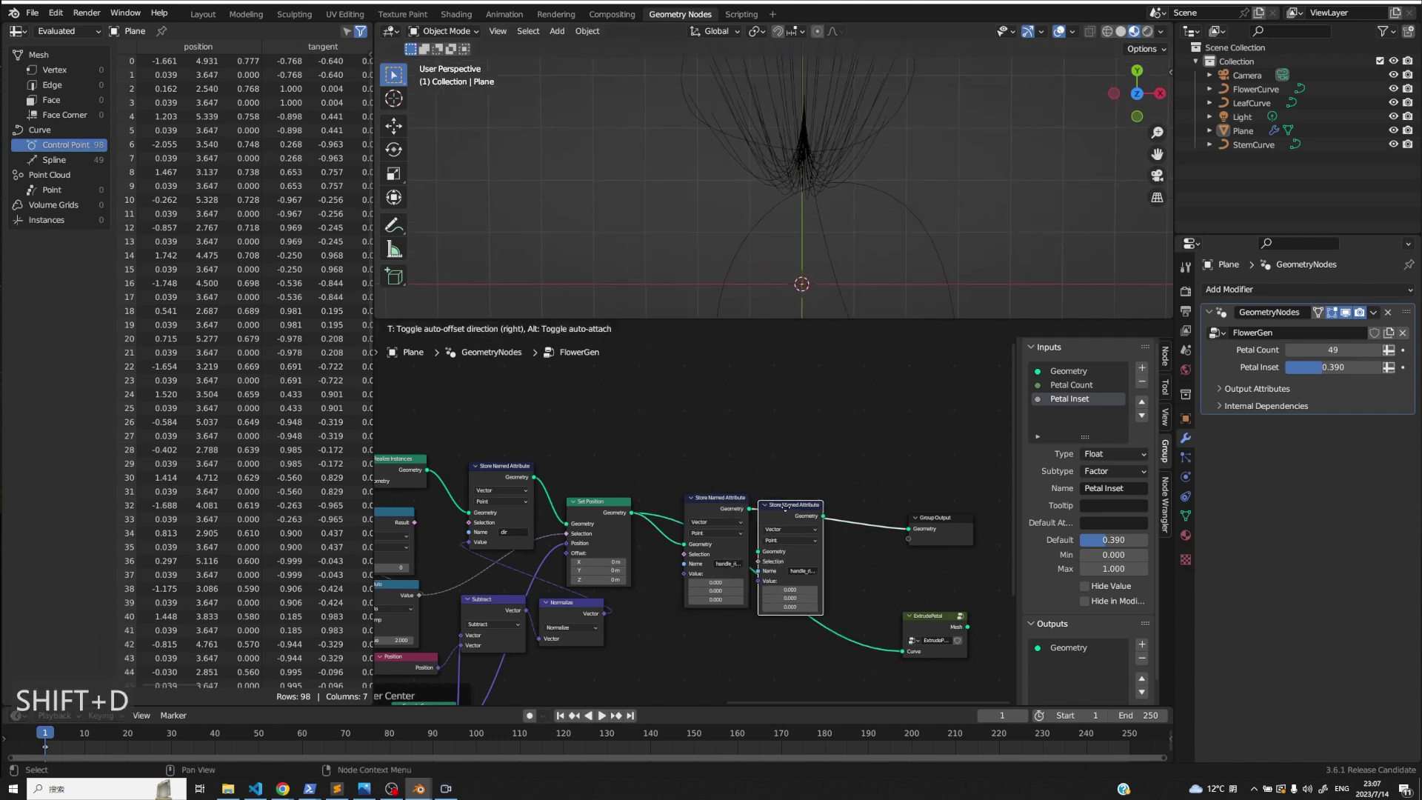
left_click(830, 505)
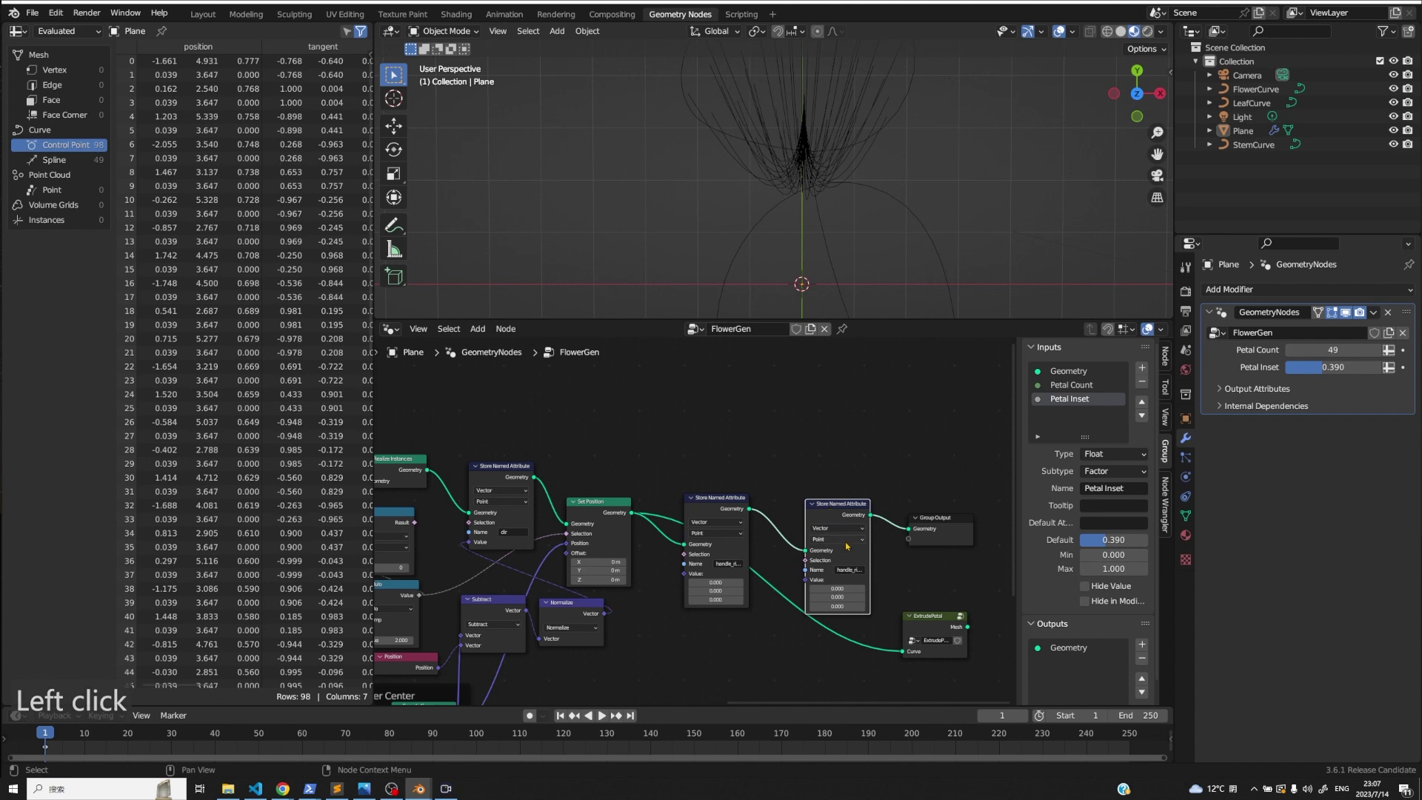
left_click(848, 570)
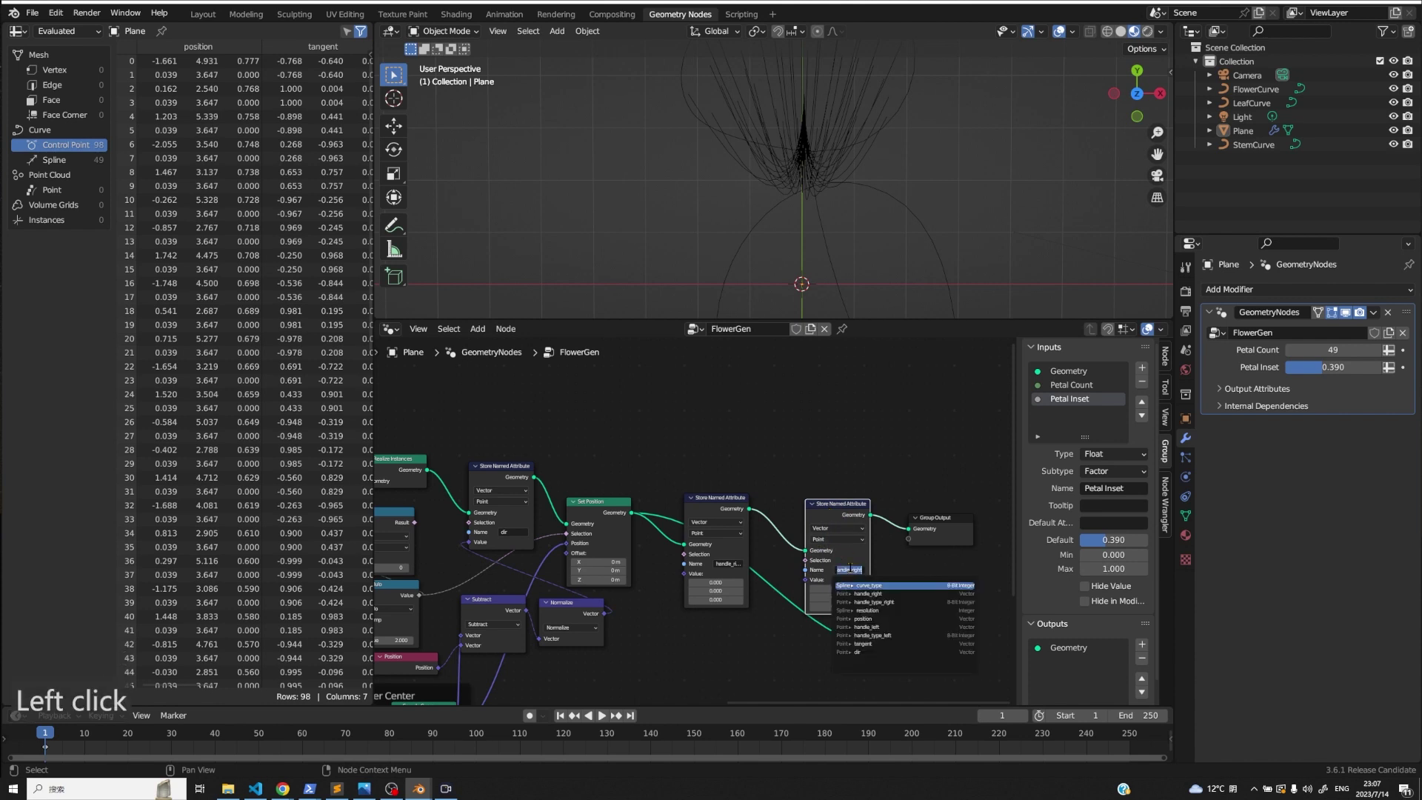
type("handle_")
key("Down")
key("Down")
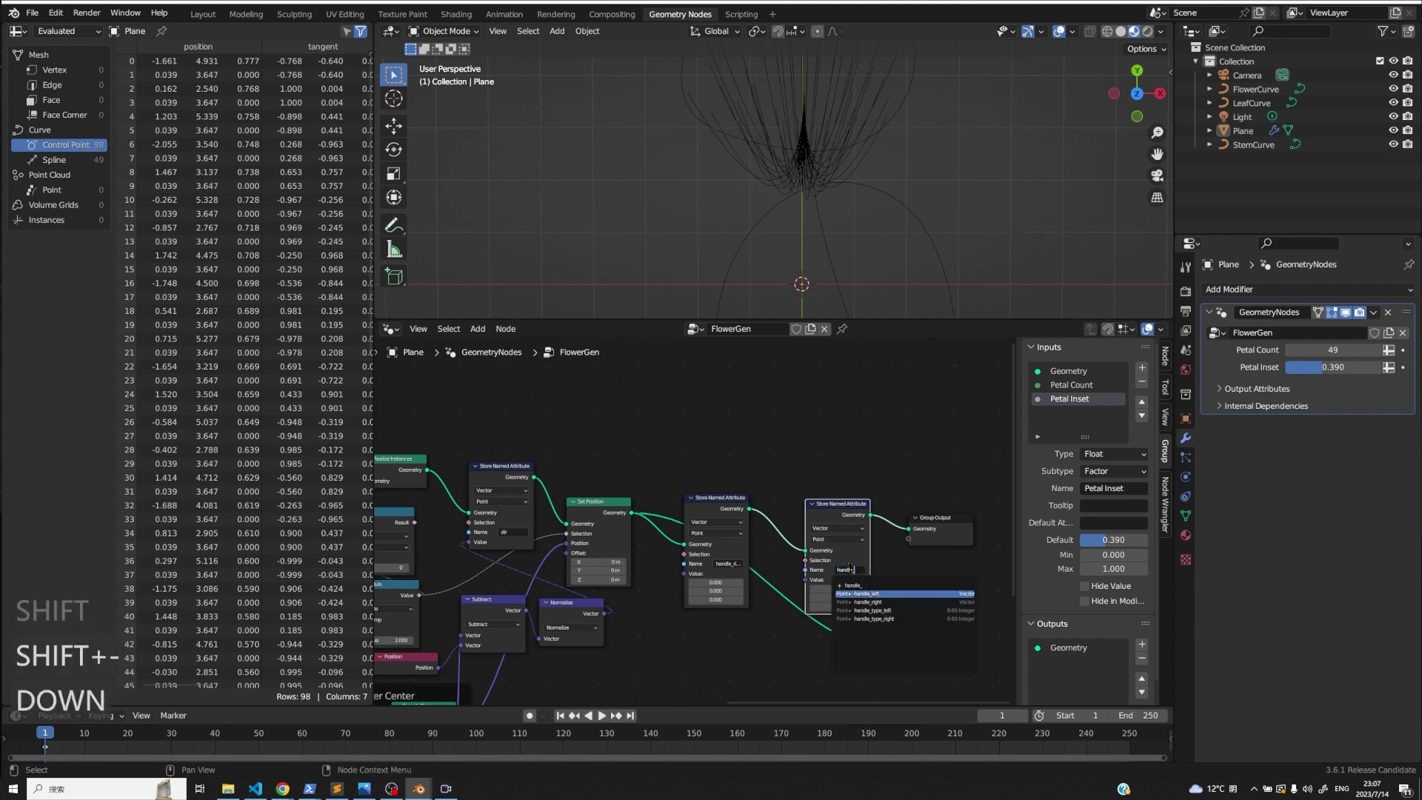
key("Return")
left_click_drag(839, 503, 843, 494)
- Connect a new Position node to the value of the handle_right Store Named Attribute node
middle_click_drag(812, 114, 800, 170, "shift")
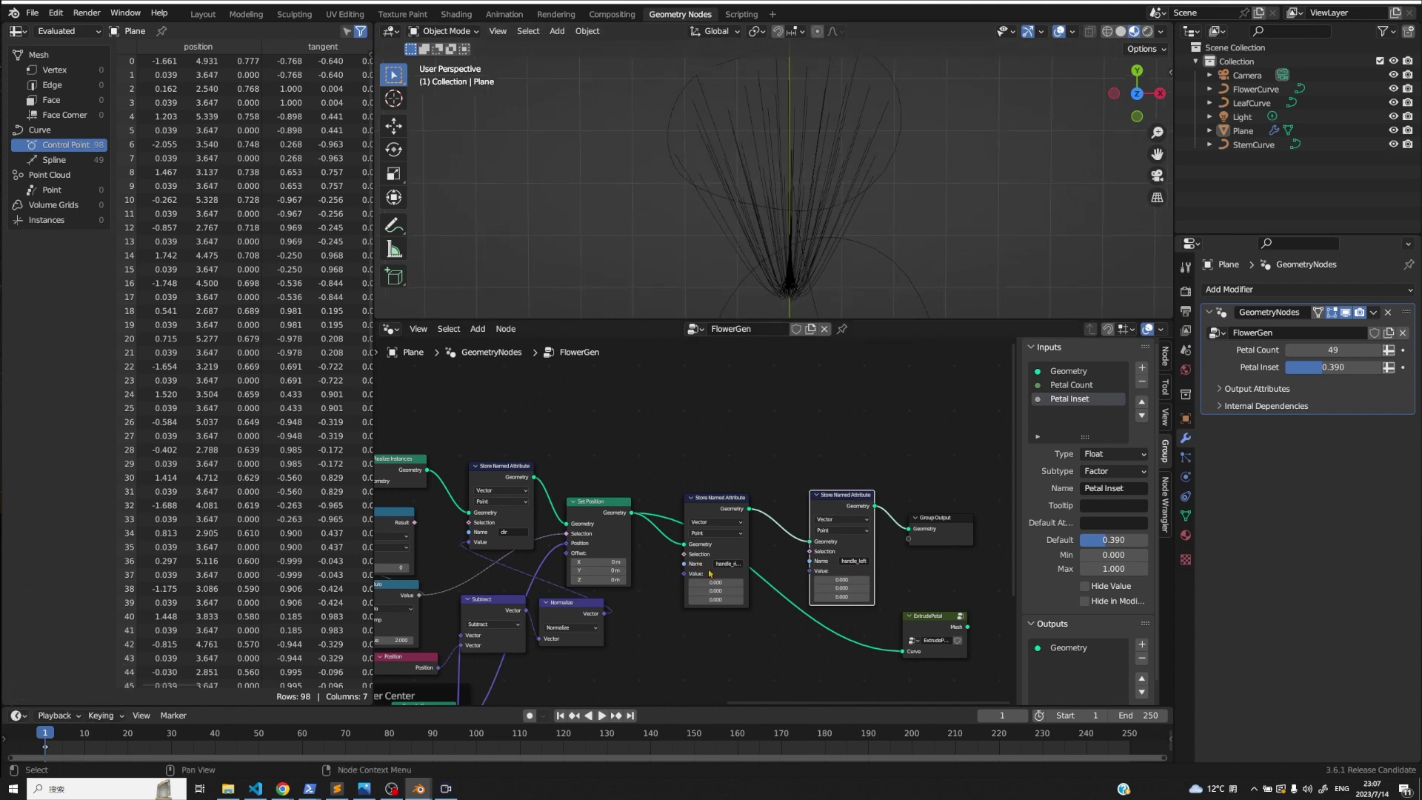
mouse_move(822, 571)
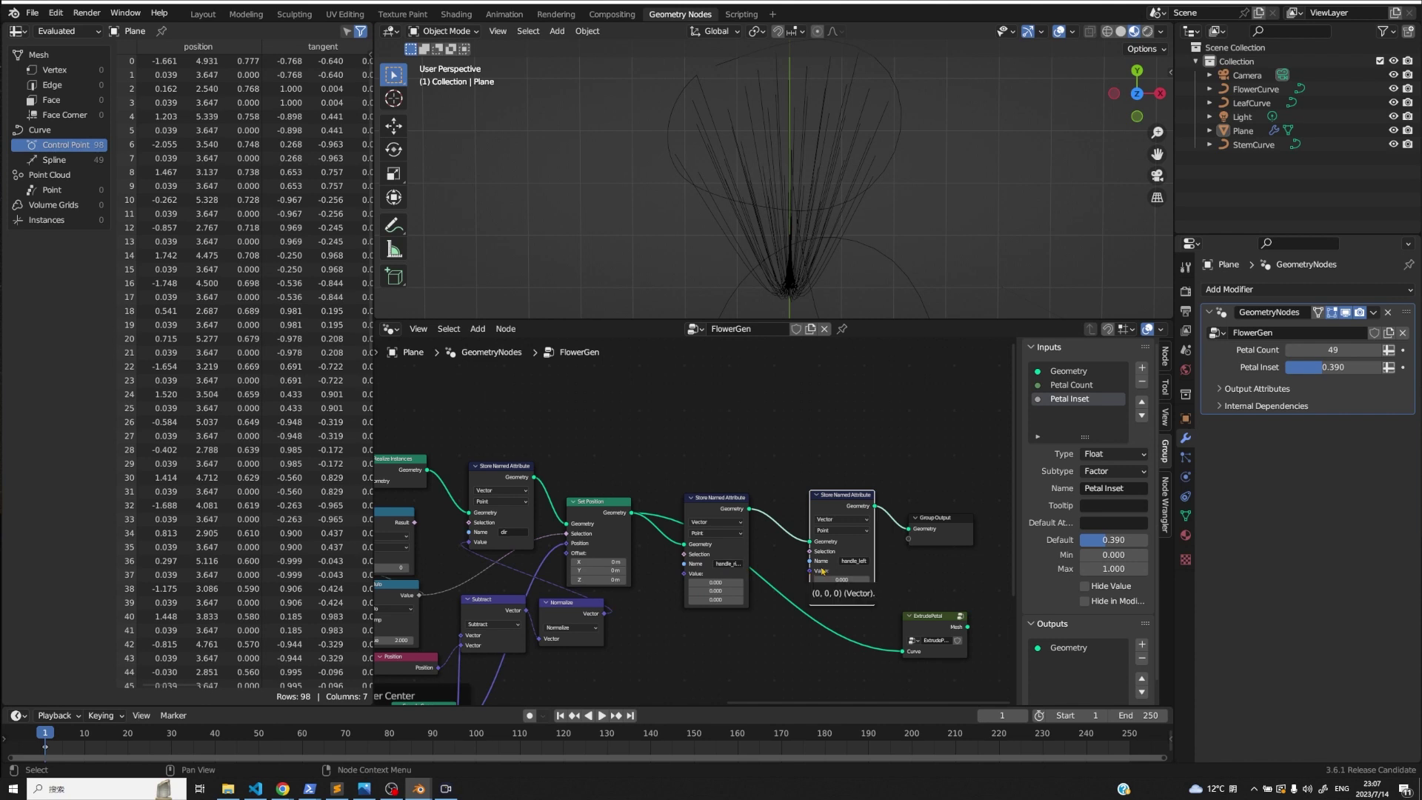
left_click_drag(685, 574, 663, 637)
type("pos")
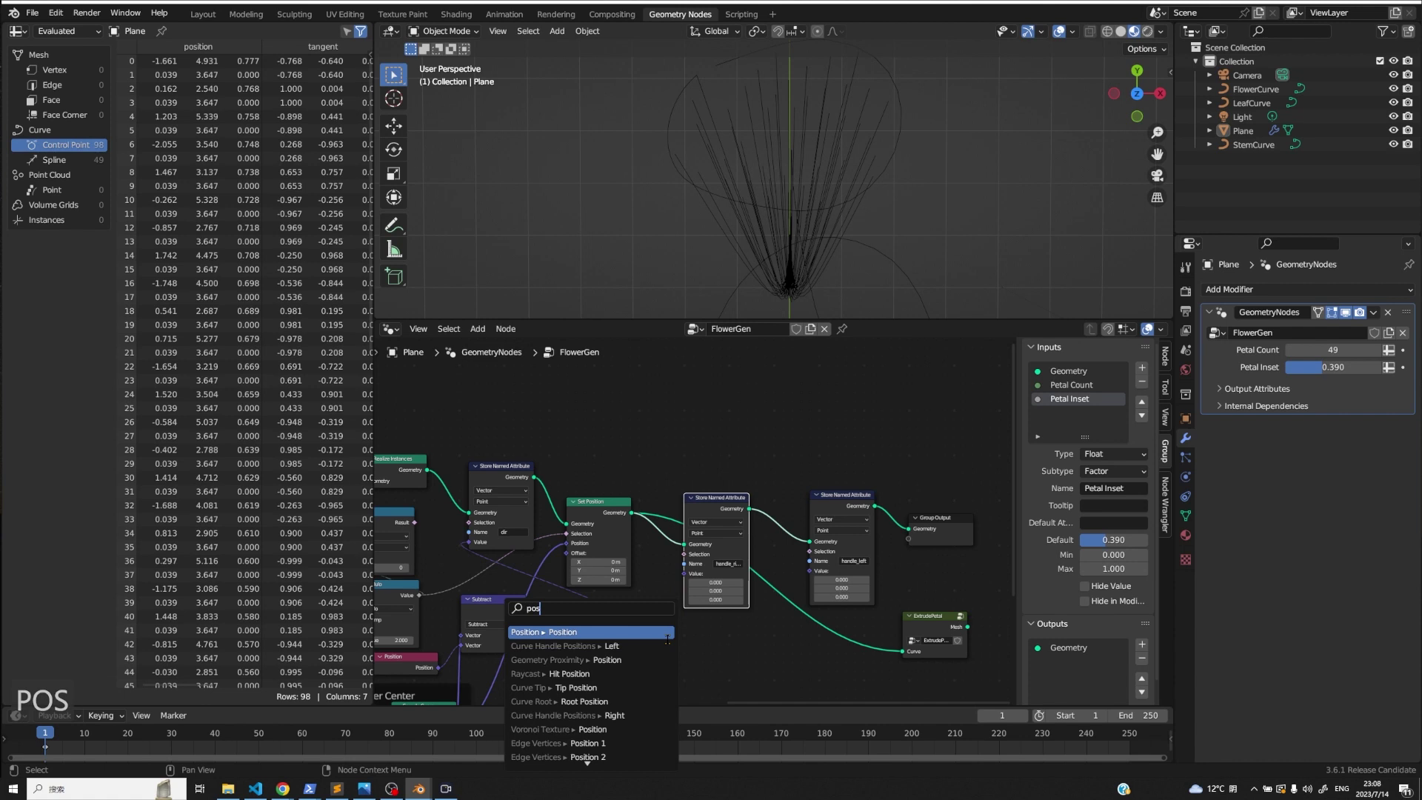
key("Return")
left_click(746, 630)
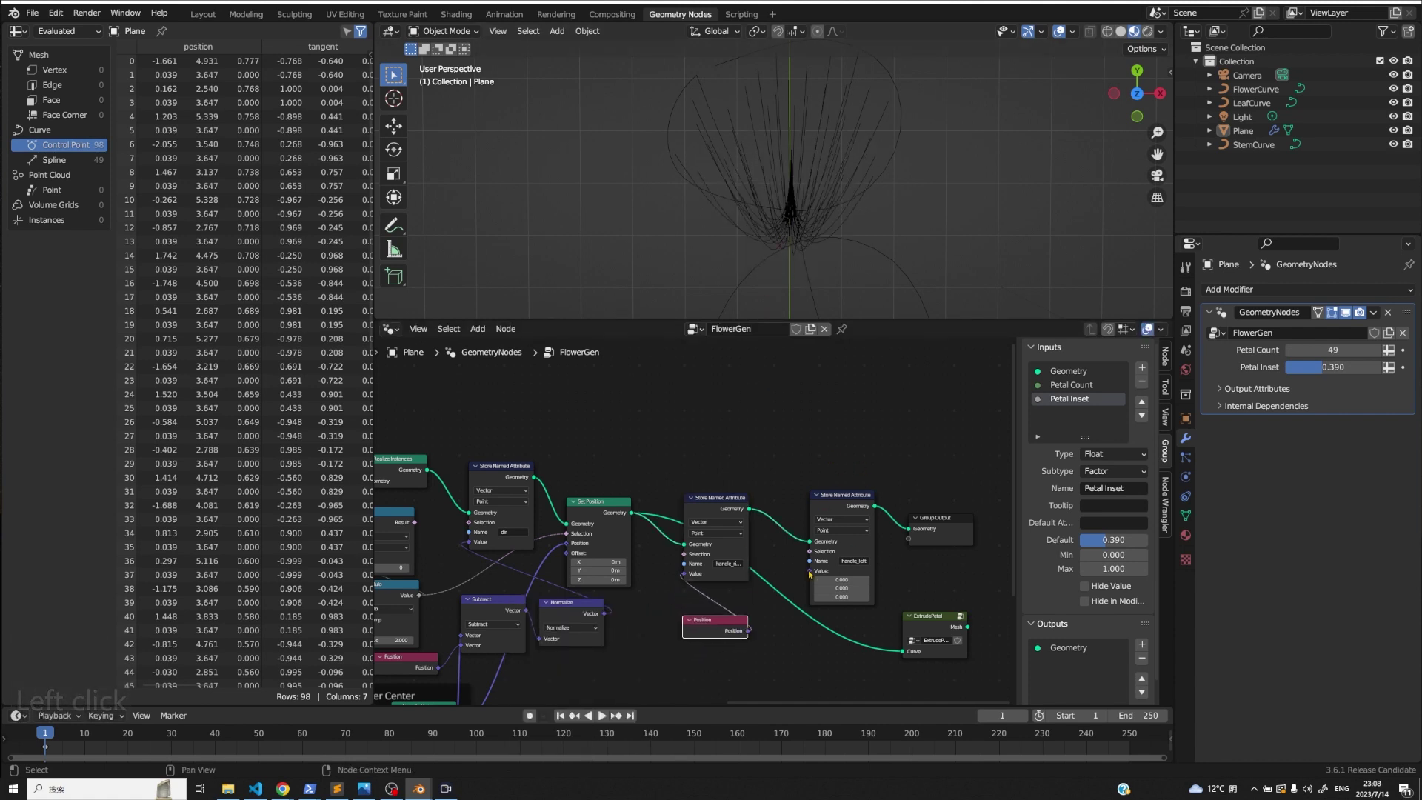
- Connect another new Position node to the value of the handle_left Store Named Attribute node
left_click_drag(810, 571, 796, 590)
type("pos")
key("Return")
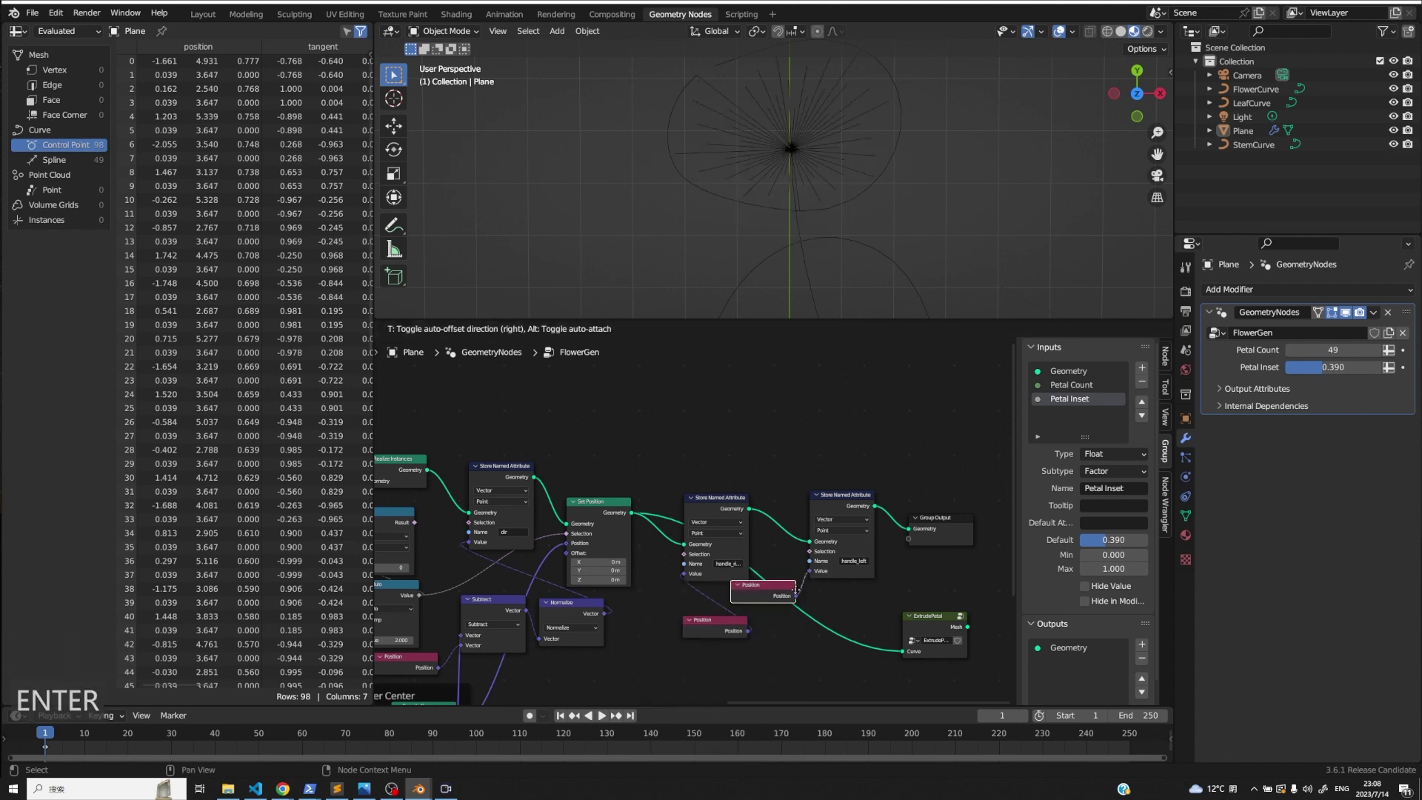
left_click(846, 626)
- Feed the handle_right value from a new Vector Math Add node, with the Position node as its first input
left_click_drag(711, 621, 654, 660)
left_click_drag(684, 574, 661, 596)
type("vecto")
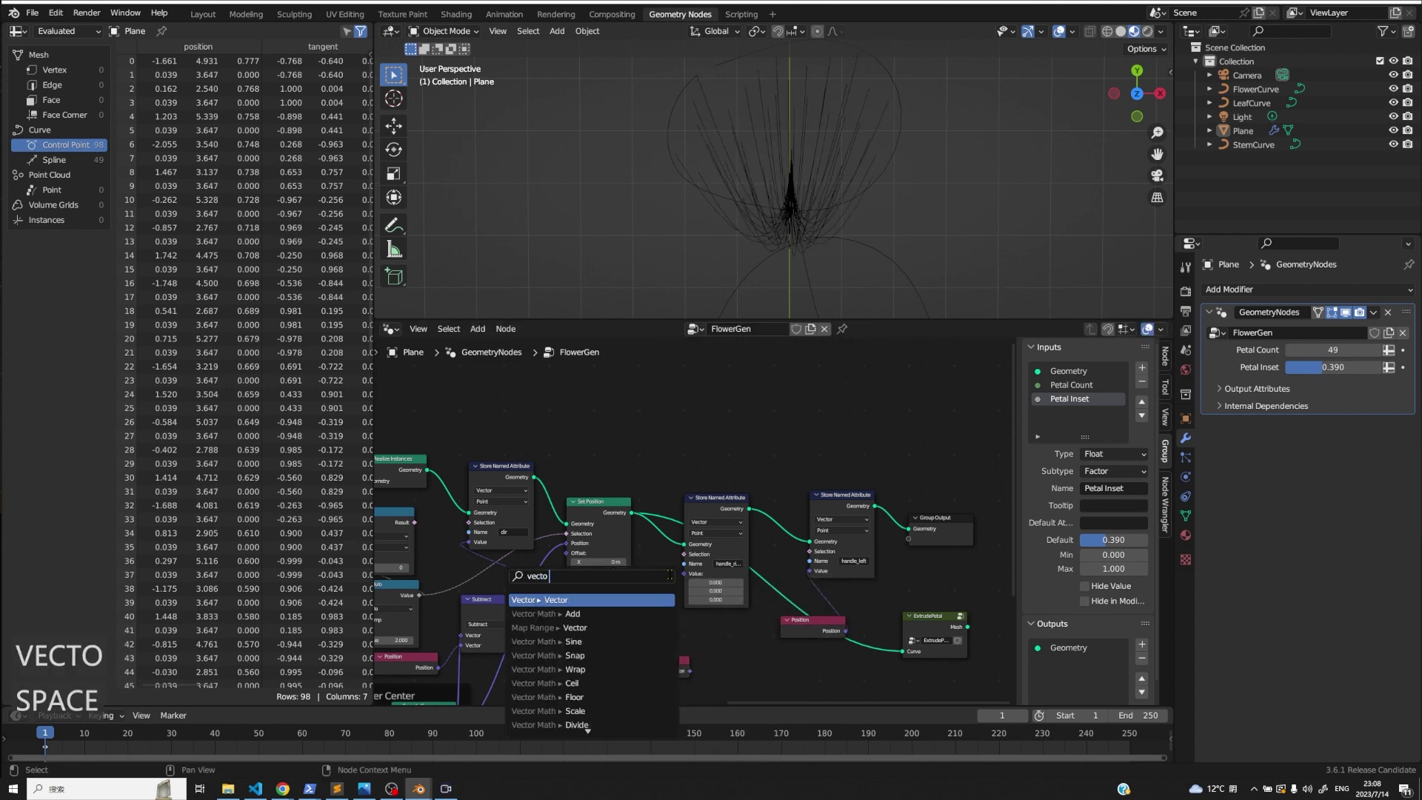
type("ma")
key("Return")
left_click(661, 596)
left_click_drag(610, 665, 659, 635)
middle_click_drag(666, 637, 677, 560)
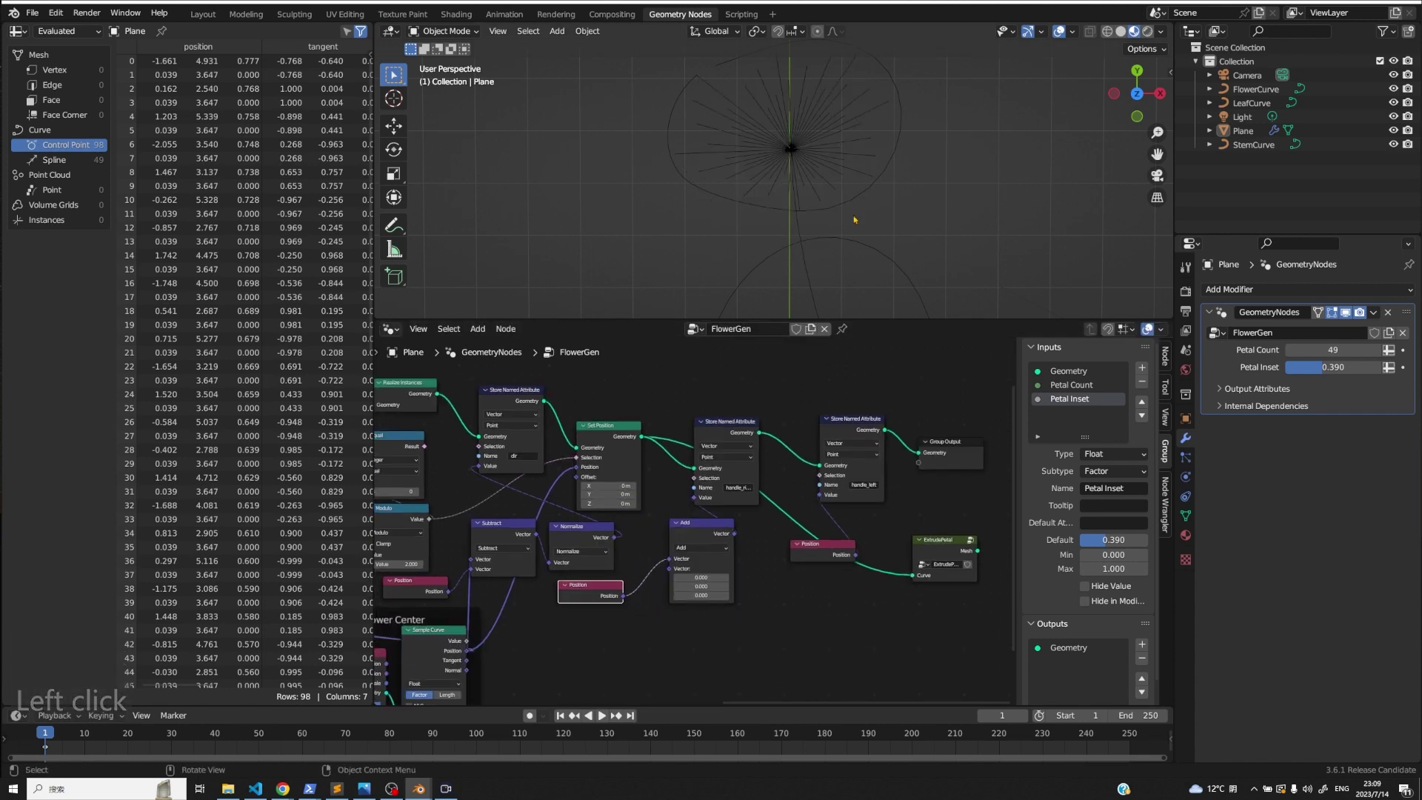
- Try an X offset of 1.1 on the Add node and inspect the curves from the top view
middle_click_drag(854, 219, 676, 512)
left_click_drag(709, 577, 672, 578)
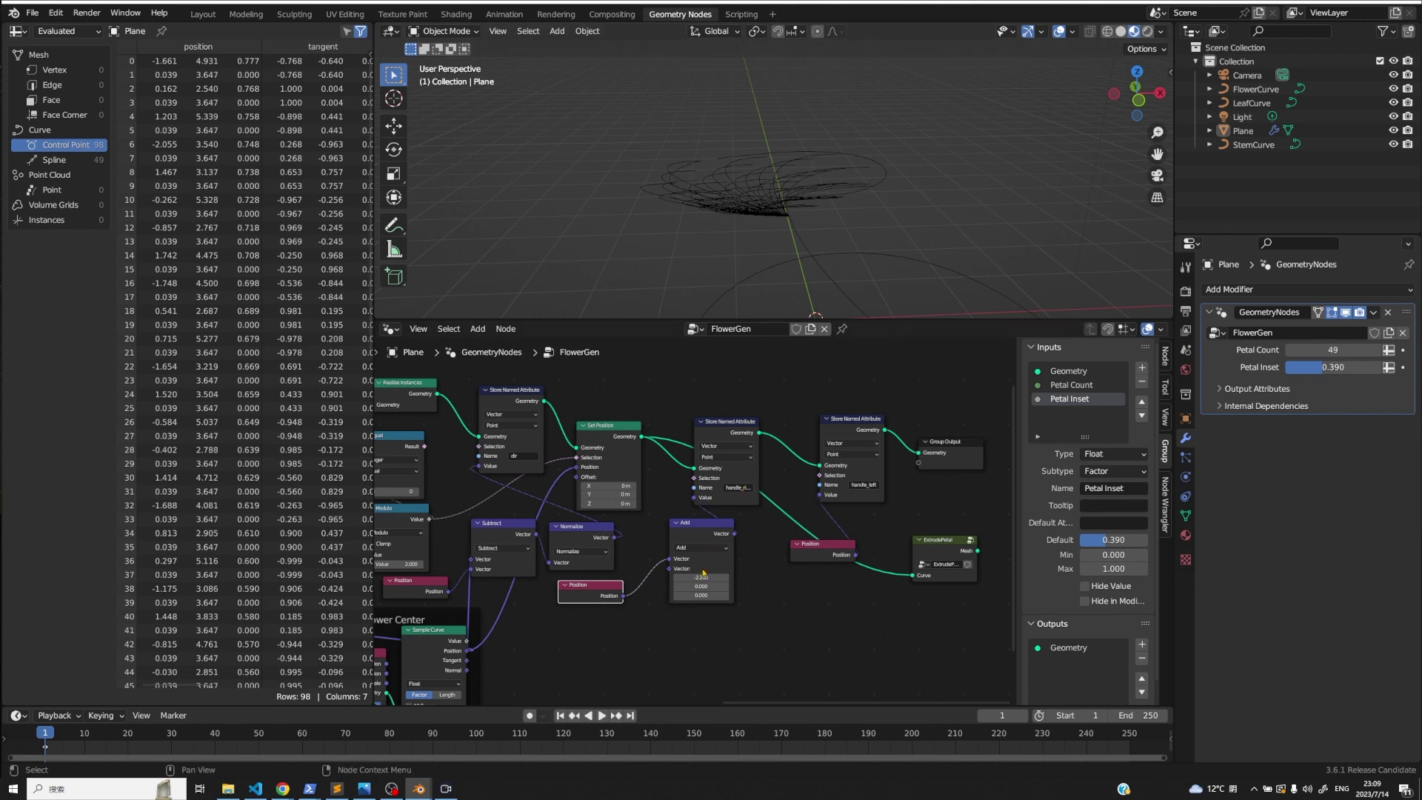
left_click_drag(700, 578, 770, 577)
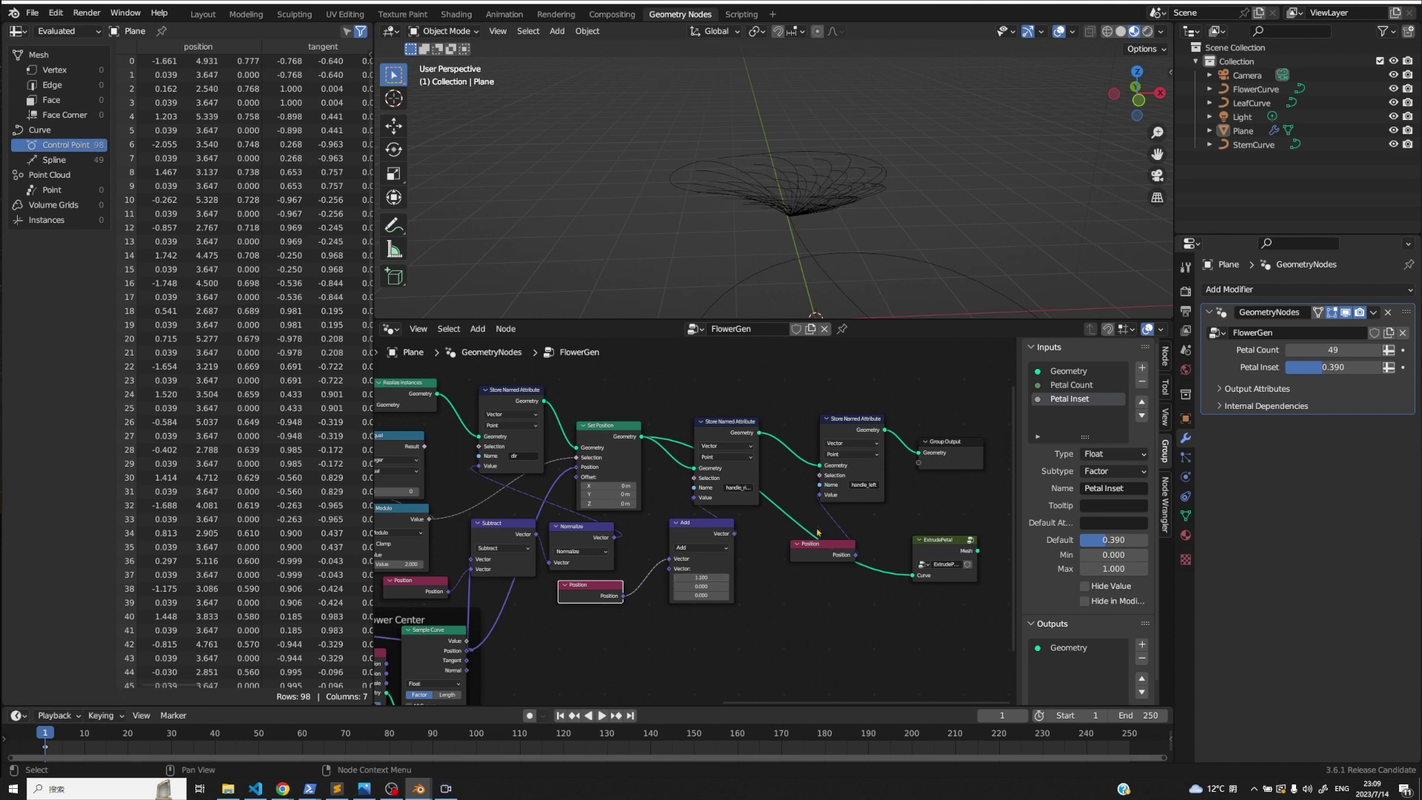
left_click(863, 480)
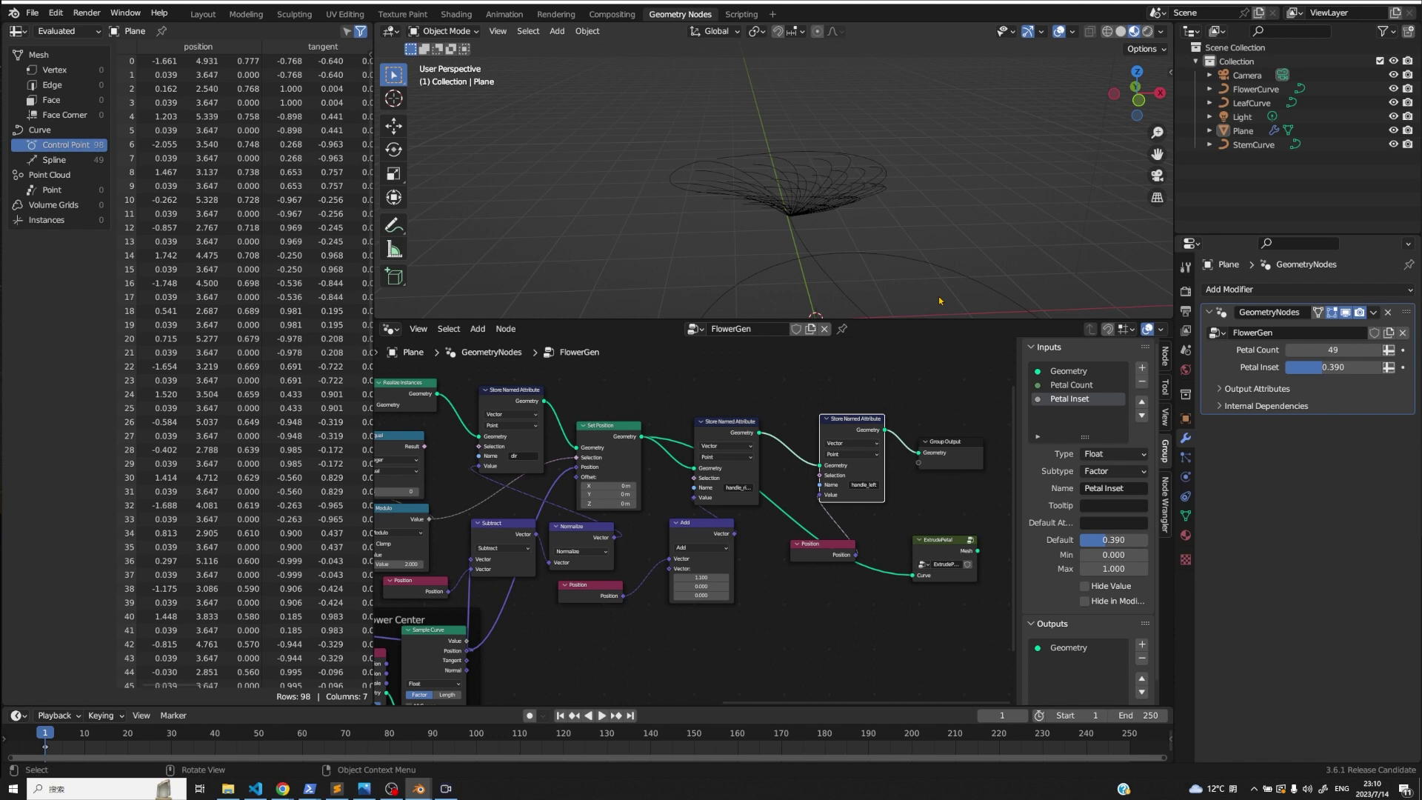
left_click(1137, 72)
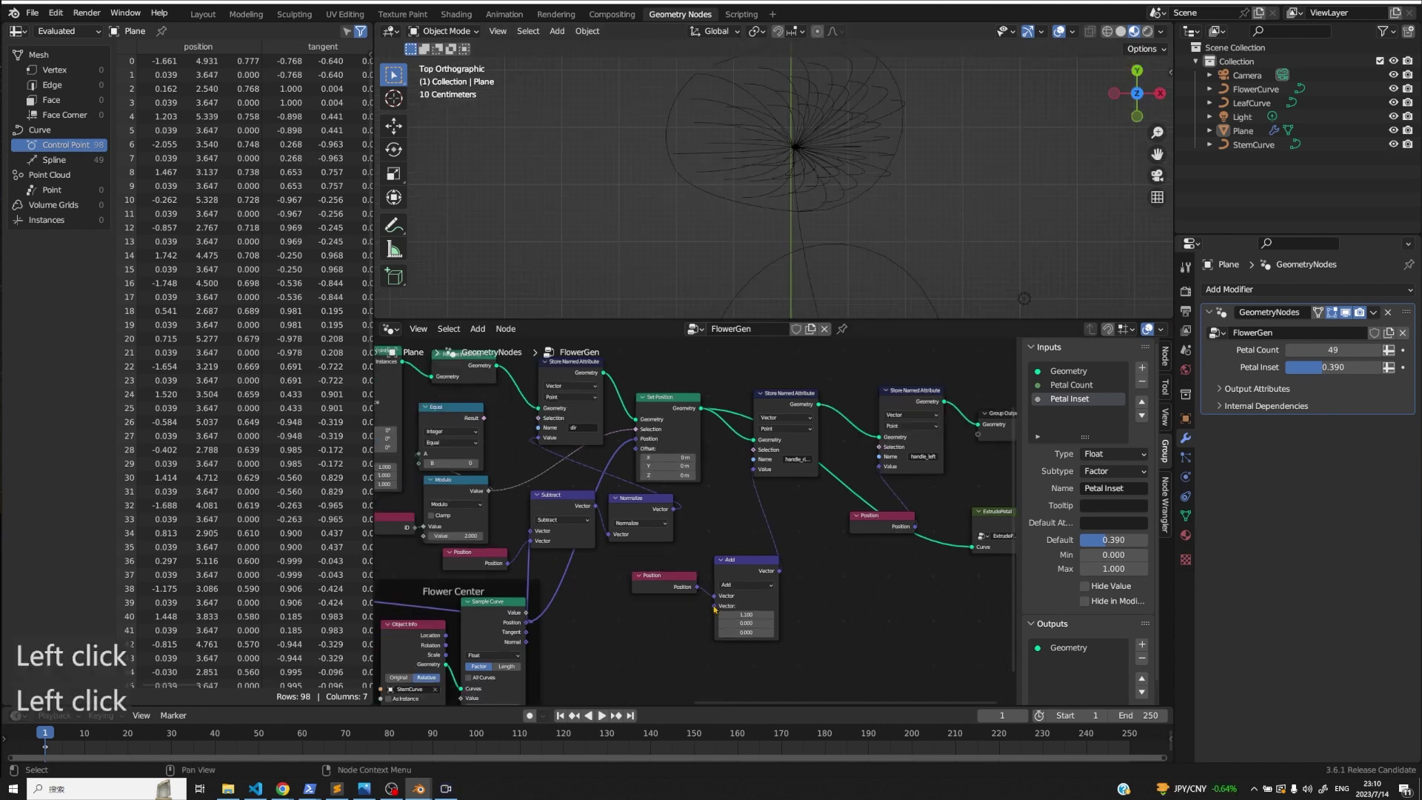
- Feed the second vector of the Add node from a new Vector Math Cross Product node
left_click_drag(714, 606, 689, 641)
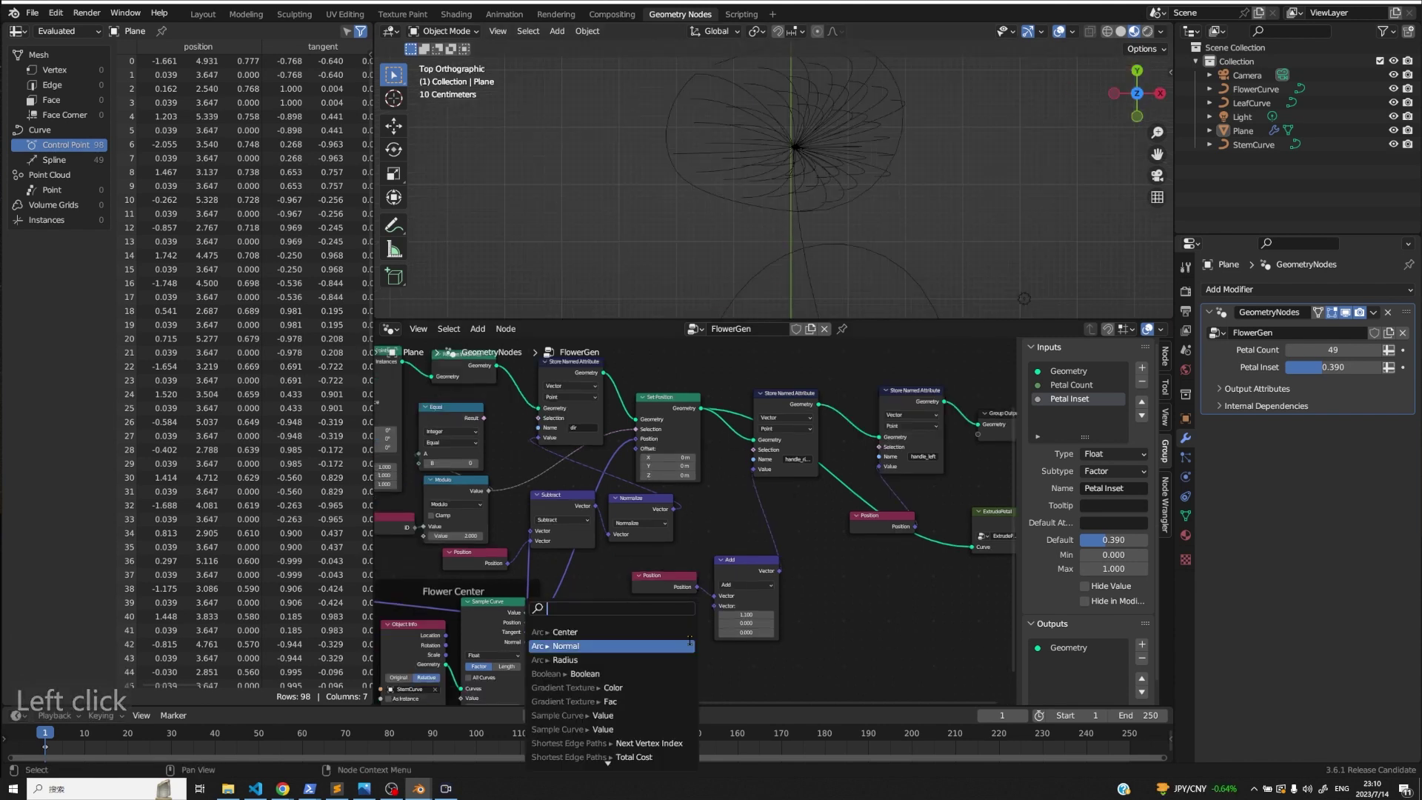
type("cros")
key("Return")
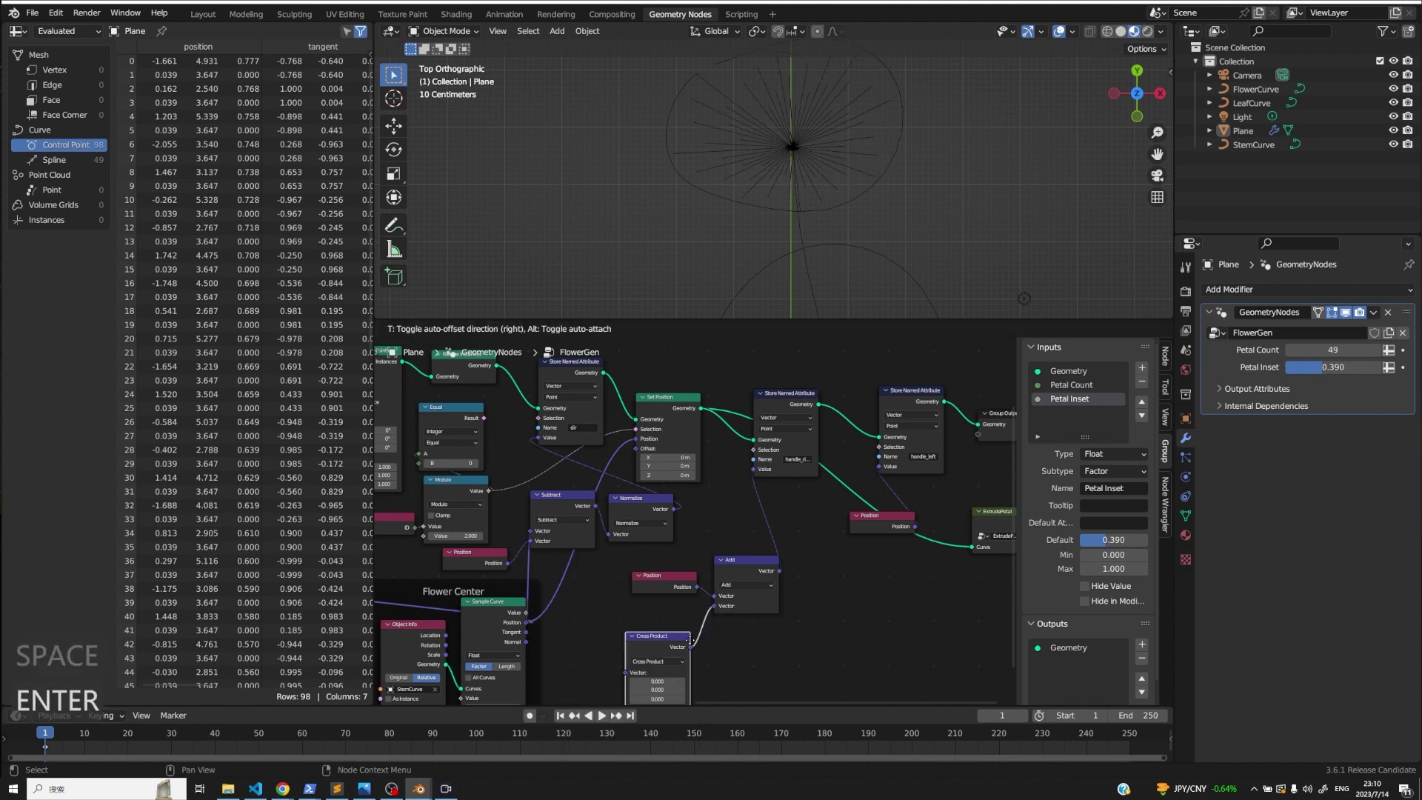
left_click(689, 641)
- Connect a new Named Attribute node reading dir to the Cross Product's first input
left_click_drag(688, 641, 605, 614)
type("named")
key("Return")
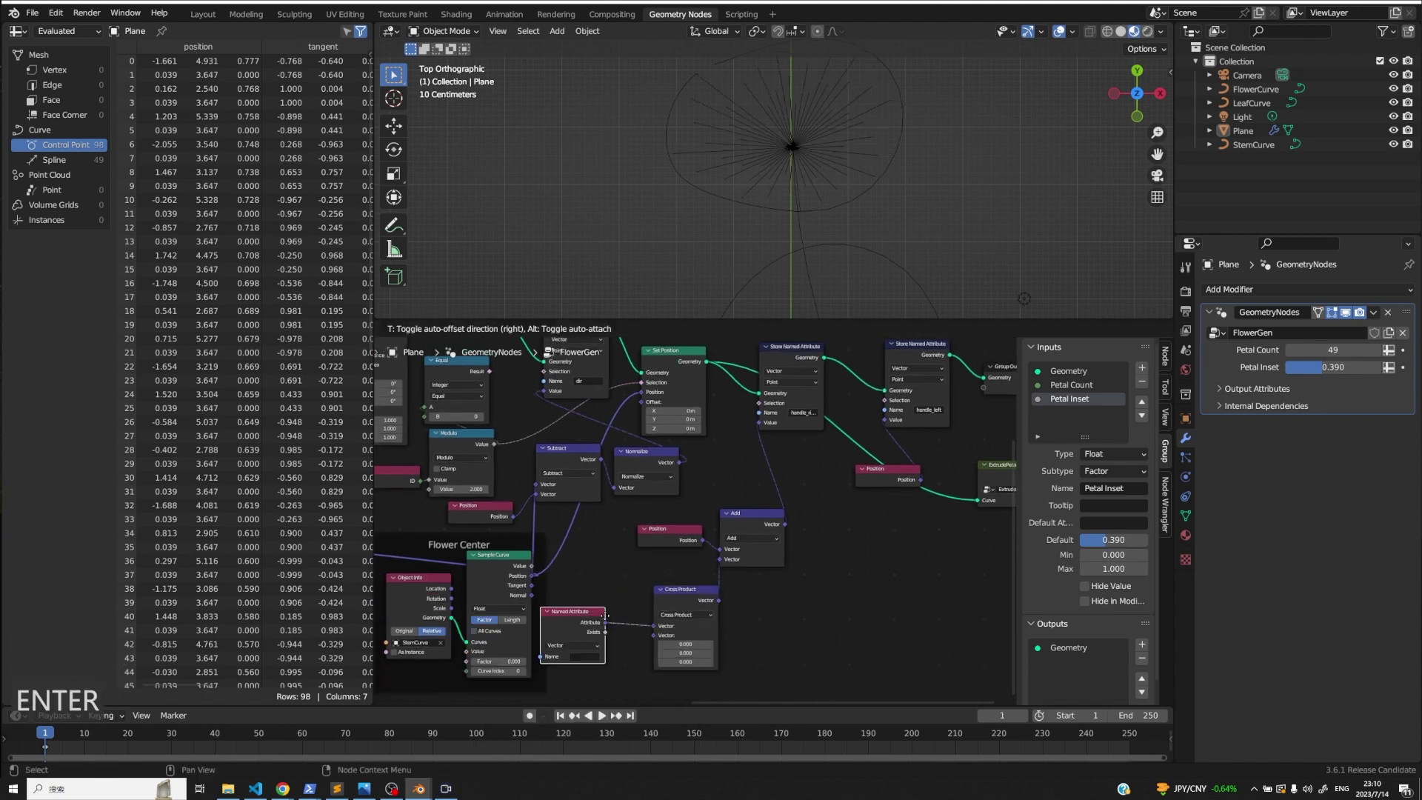
left_click(624, 643)
type("dir")
key("Return")
- Connect a second Named Attribute node reading tangent to the Cross Product's second input
left_click_drag(654, 636, 639, 652)
type("na")
key("Return")
left_click(636, 667)
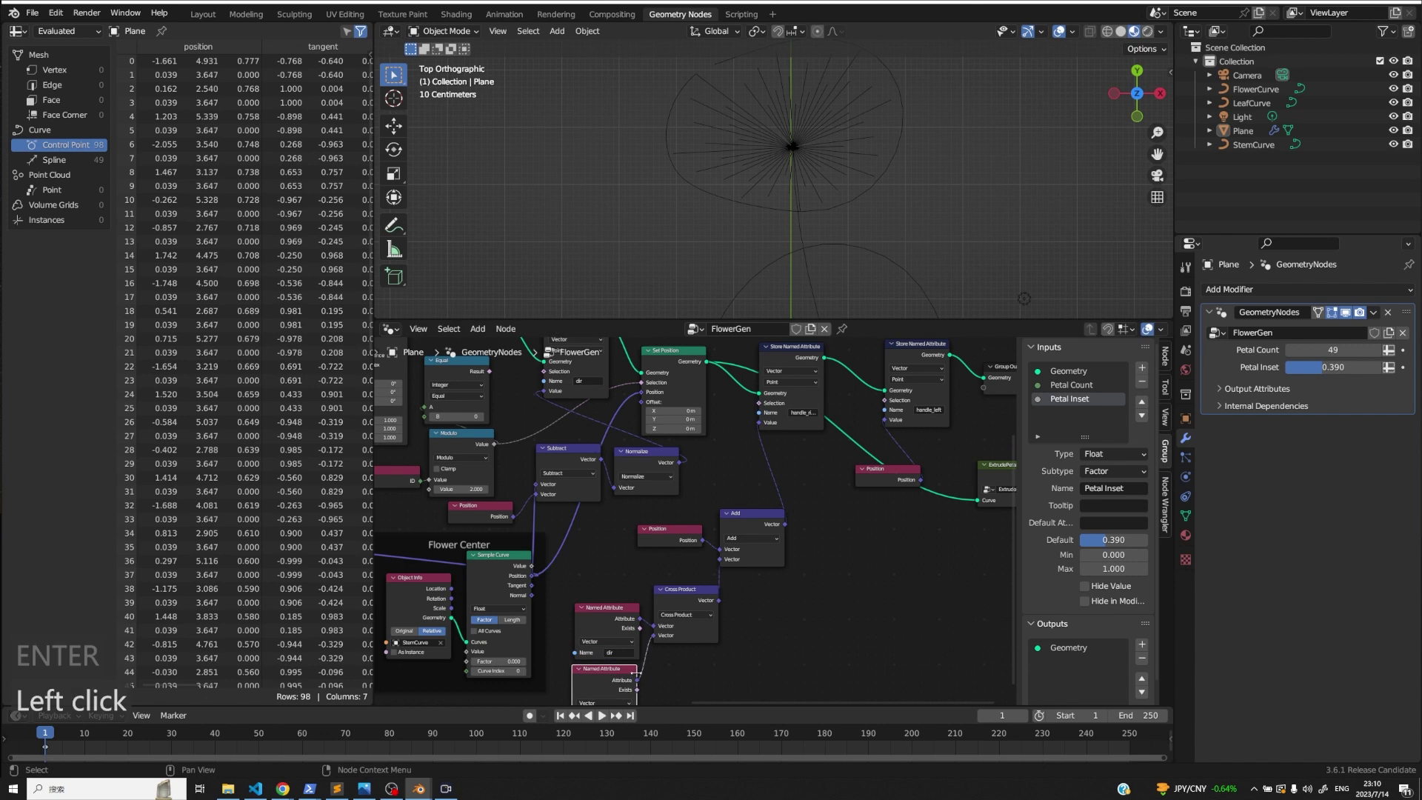
middle_click_drag(606, 712, 605, 645)
left_click(605, 645)
type("tang")
key("Down")
left_click(624, 669)
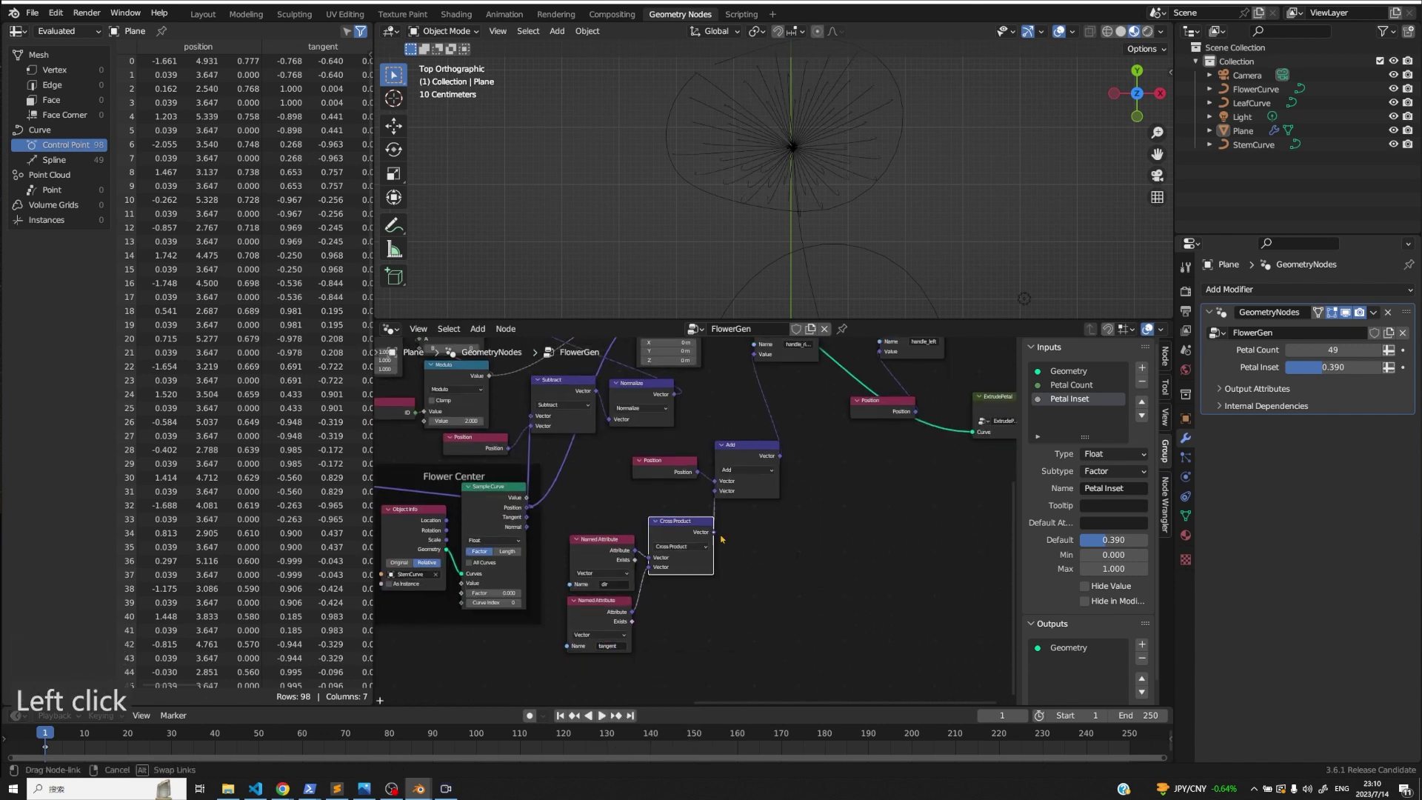
- Insert a Normalize node between the Cross Product and the Add node's second input, and inspect the curves from several angles
left_click_drag(713, 531, 737, 539)
type("norma")
key("Return")
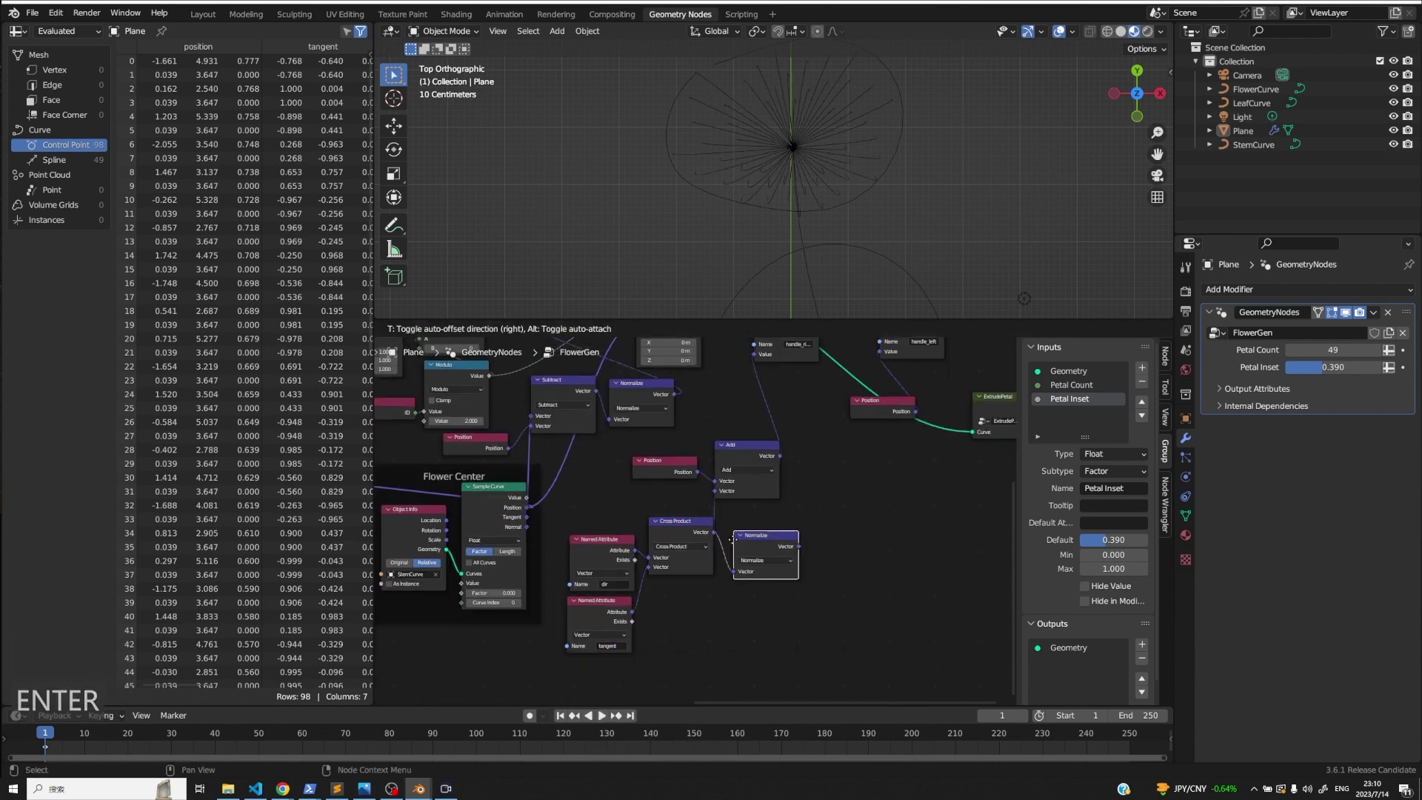
left_click(787, 542)
left_click_drag(789, 542, 716, 498)
middle_click_drag(901, 190, 900, 190)
middle_click_drag(783, 232, 783, 232)
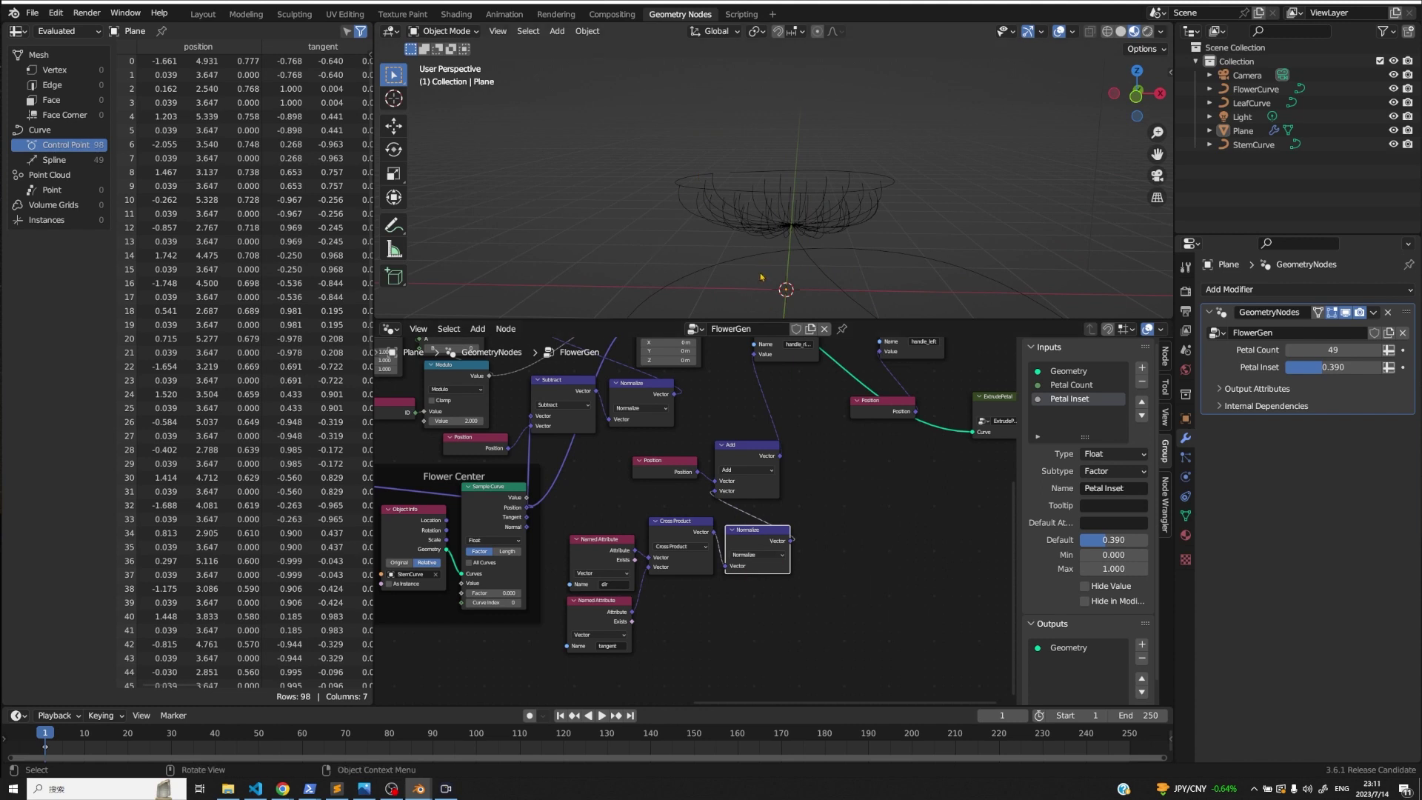
middle_click_drag(761, 277, 784, 215)
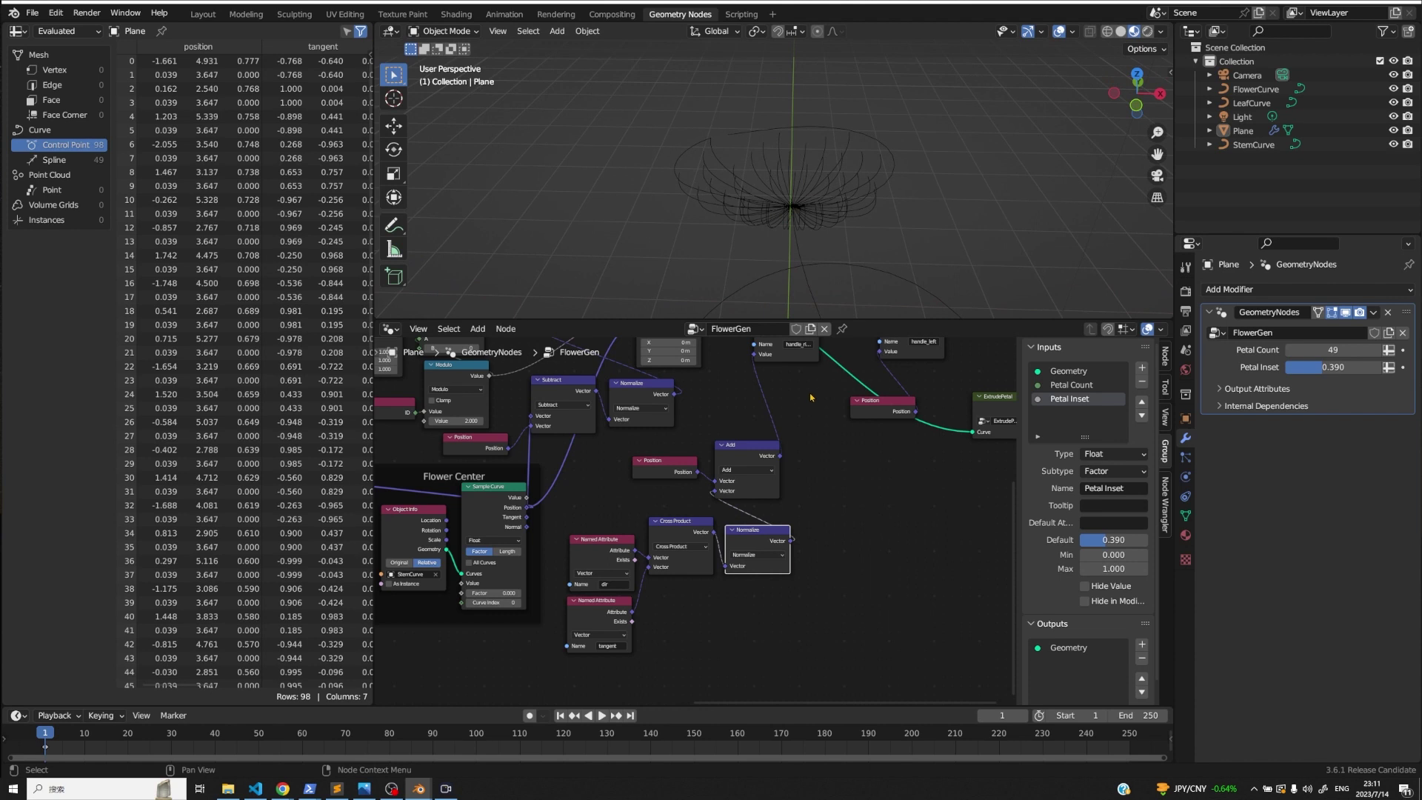
middle_click_drag(813, 226, 819, 203)
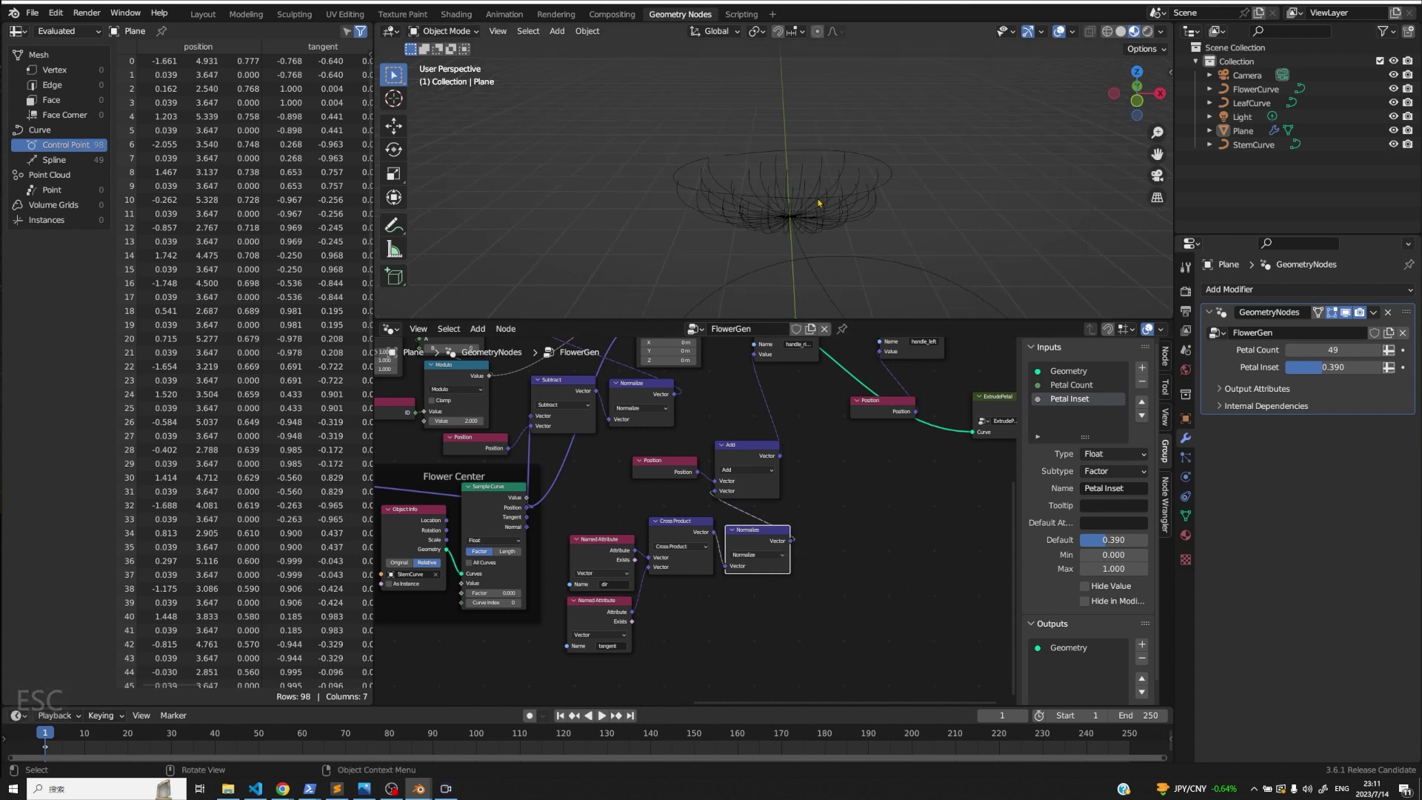
middle_click_drag(669, 199, 699, 183)
- Duplicate the dir Store Named Attribute node and insert the copy just before Set Position
middle_click_drag(629, 399, 774, 568)
left_click(786, 450)
middle_click_drag(786, 450, 775, 436)
left_click_drag(800, 448, 854, 455)
left_click_drag(707, 411, 675, 406)
key("shift+d")
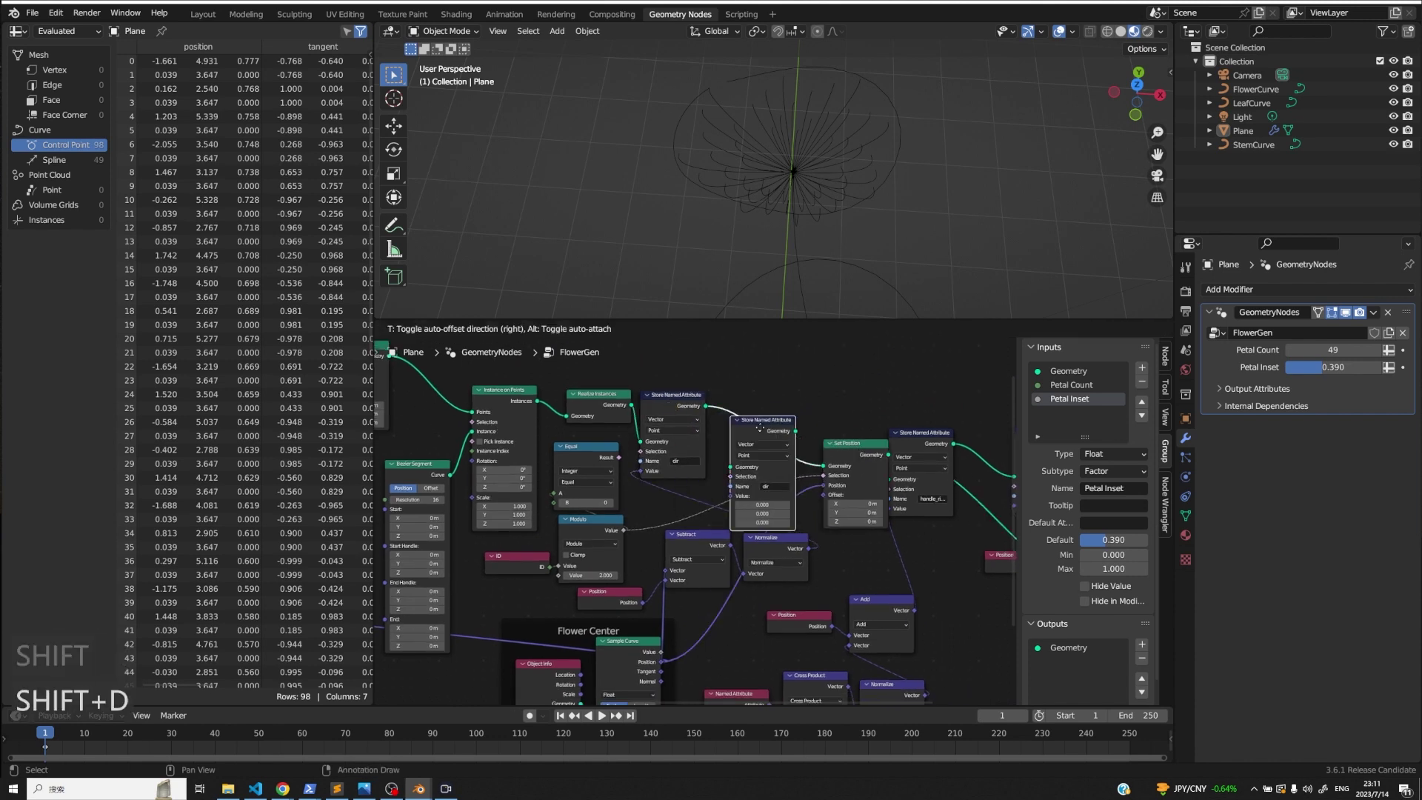
left_click(778, 413)
- Name the duplicated attribute distance and change its data type to Float
left_click(784, 468)
type("dista")
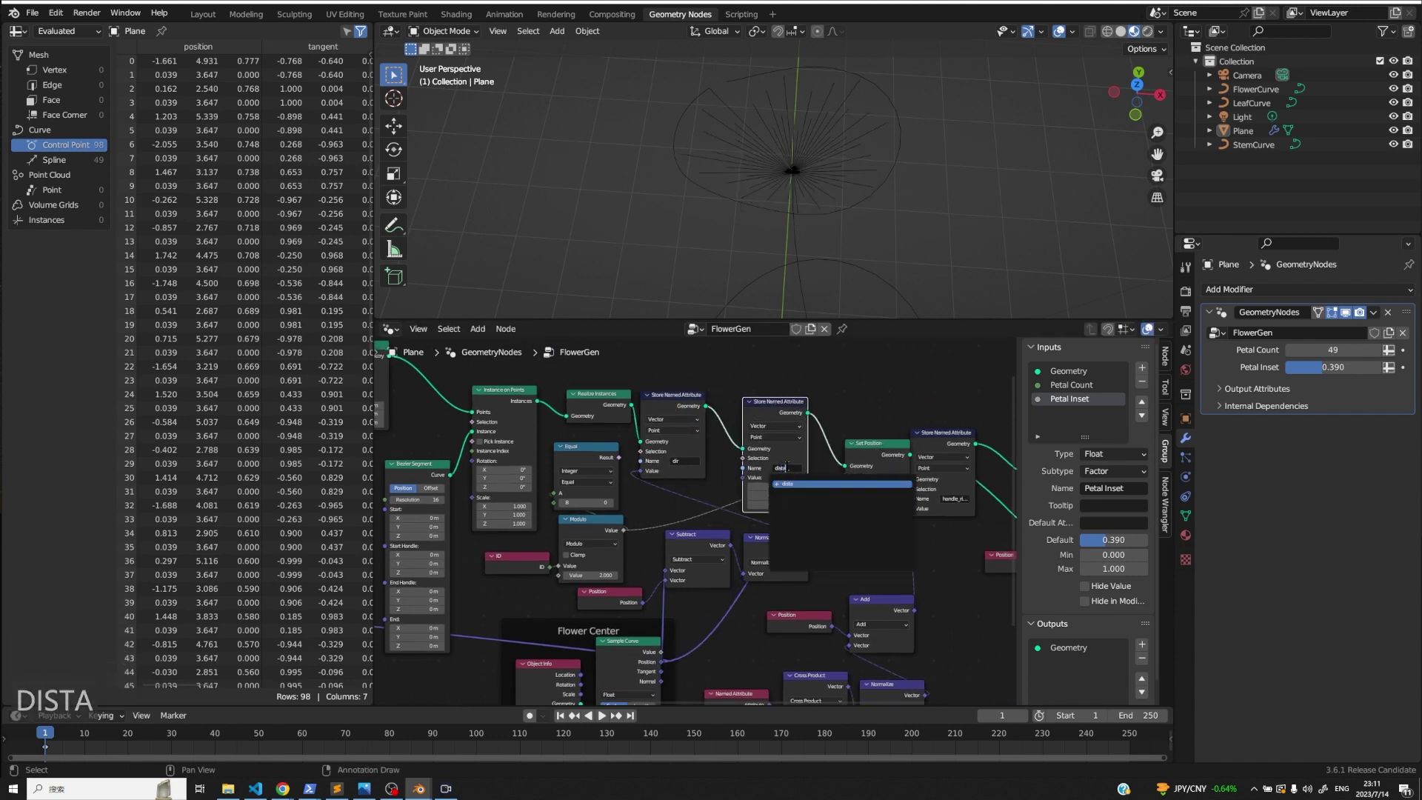
type("nce")
key("Return")
left_click(775, 426)
left_click(775, 411)
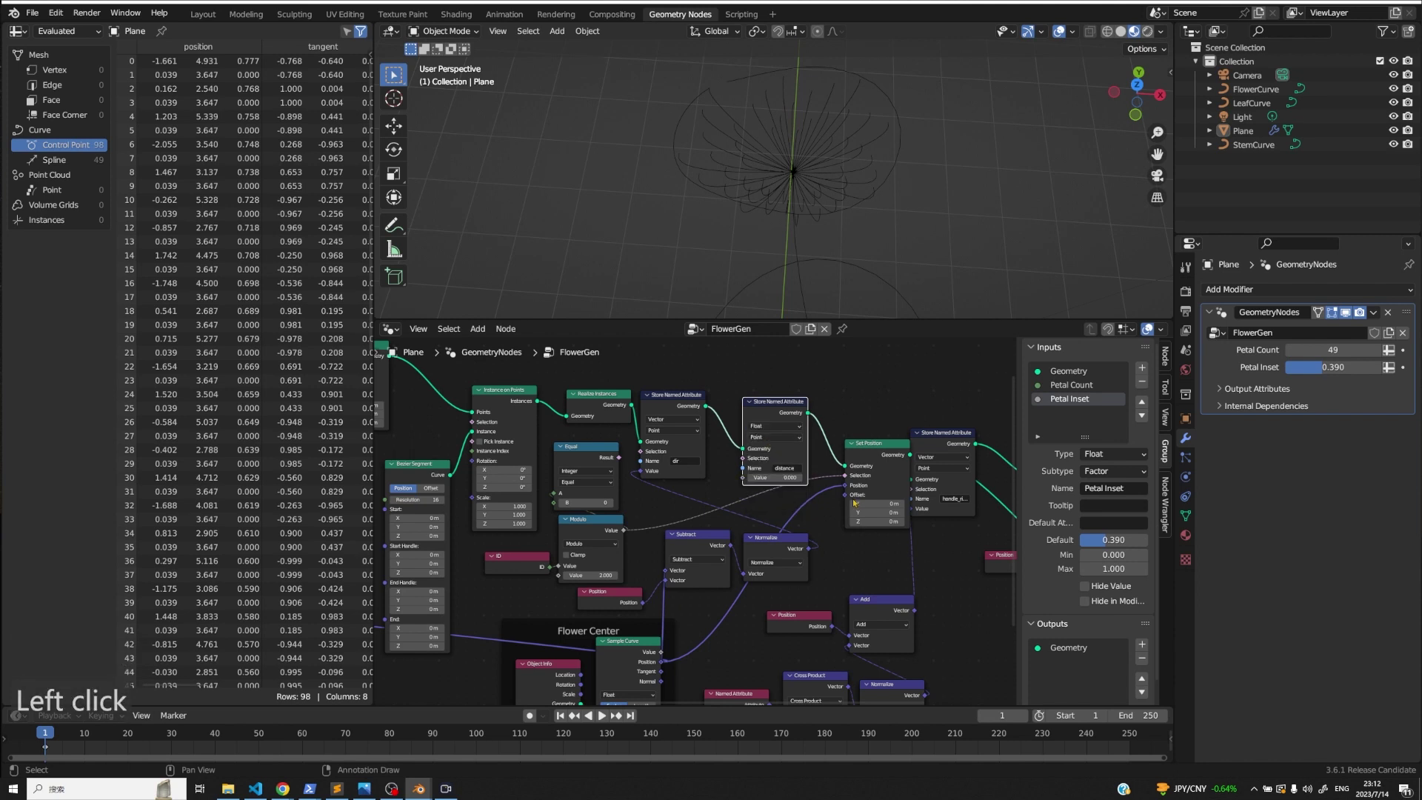
- Feed the distance attribute's value from a new Length node measuring the Subtract vector
left_click_drag(731, 546, 742, 478)
type("leng")
key("Return")
left_click(887, 567)
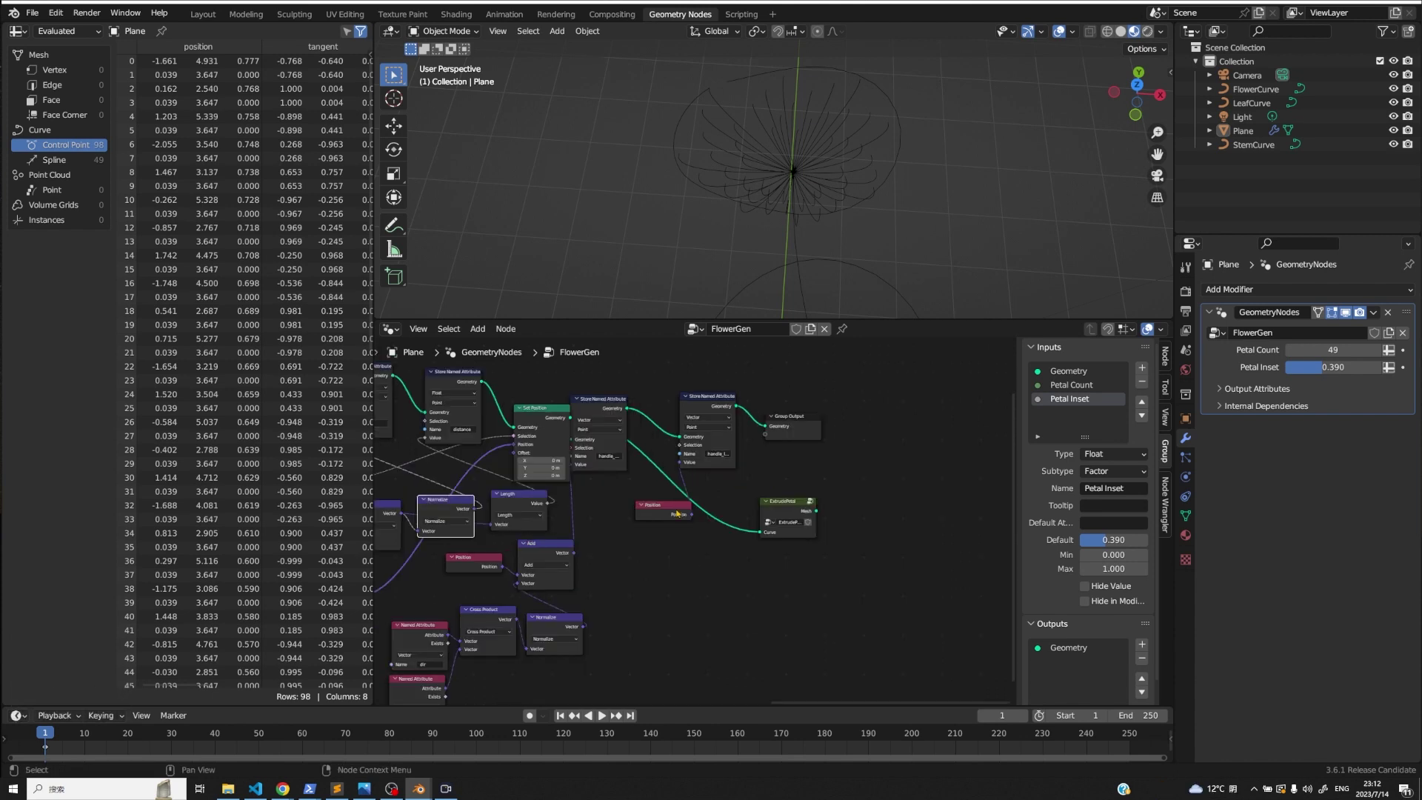
left_click_drag(602, 398, 617, 401)
middle_click_drag(559, 614, 619, 590)
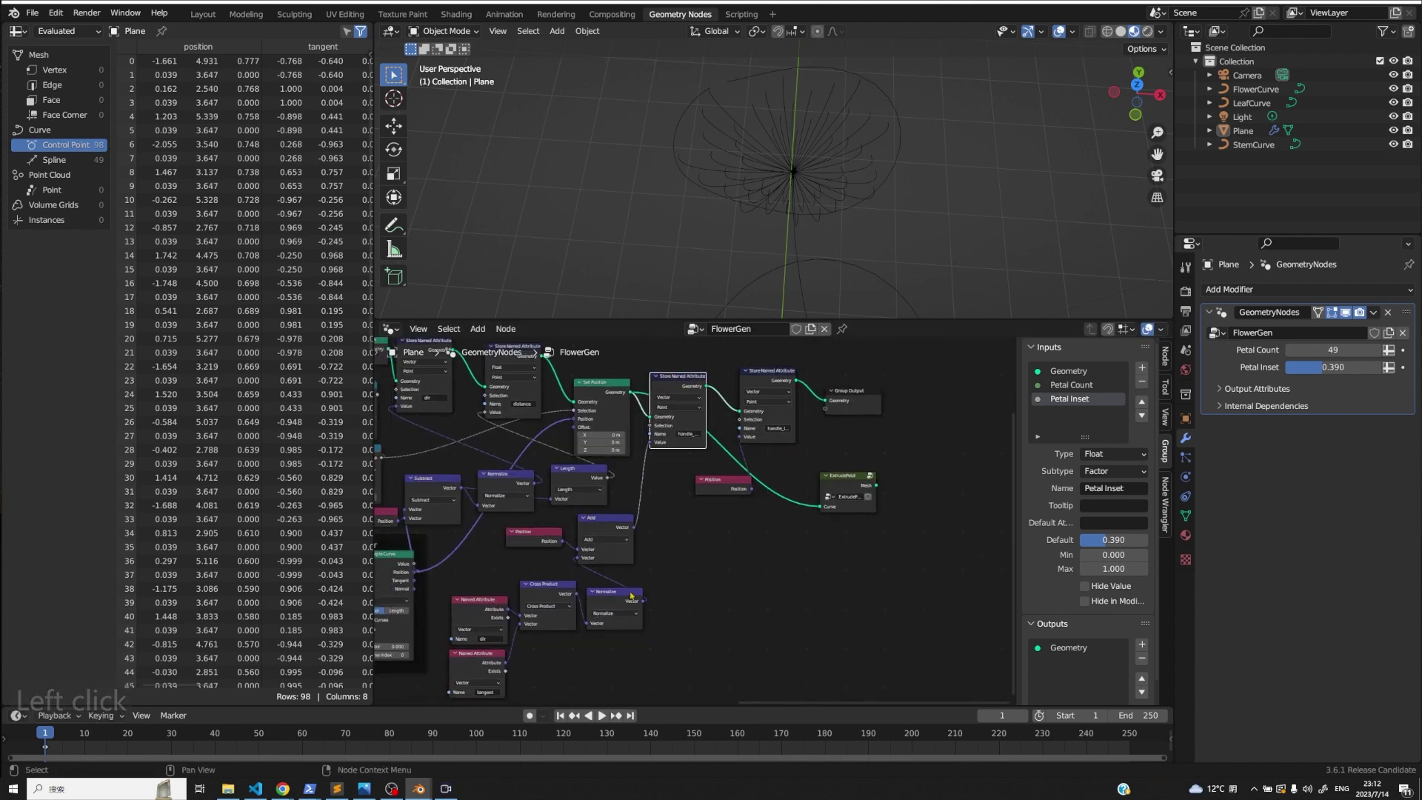
scroll(631, 594, "up", 3)
left_click_drag(644, 600, 672, 606)
type("ml")
key("BackSpace")
type("ul")
key("Return")
left_click(746, 631)
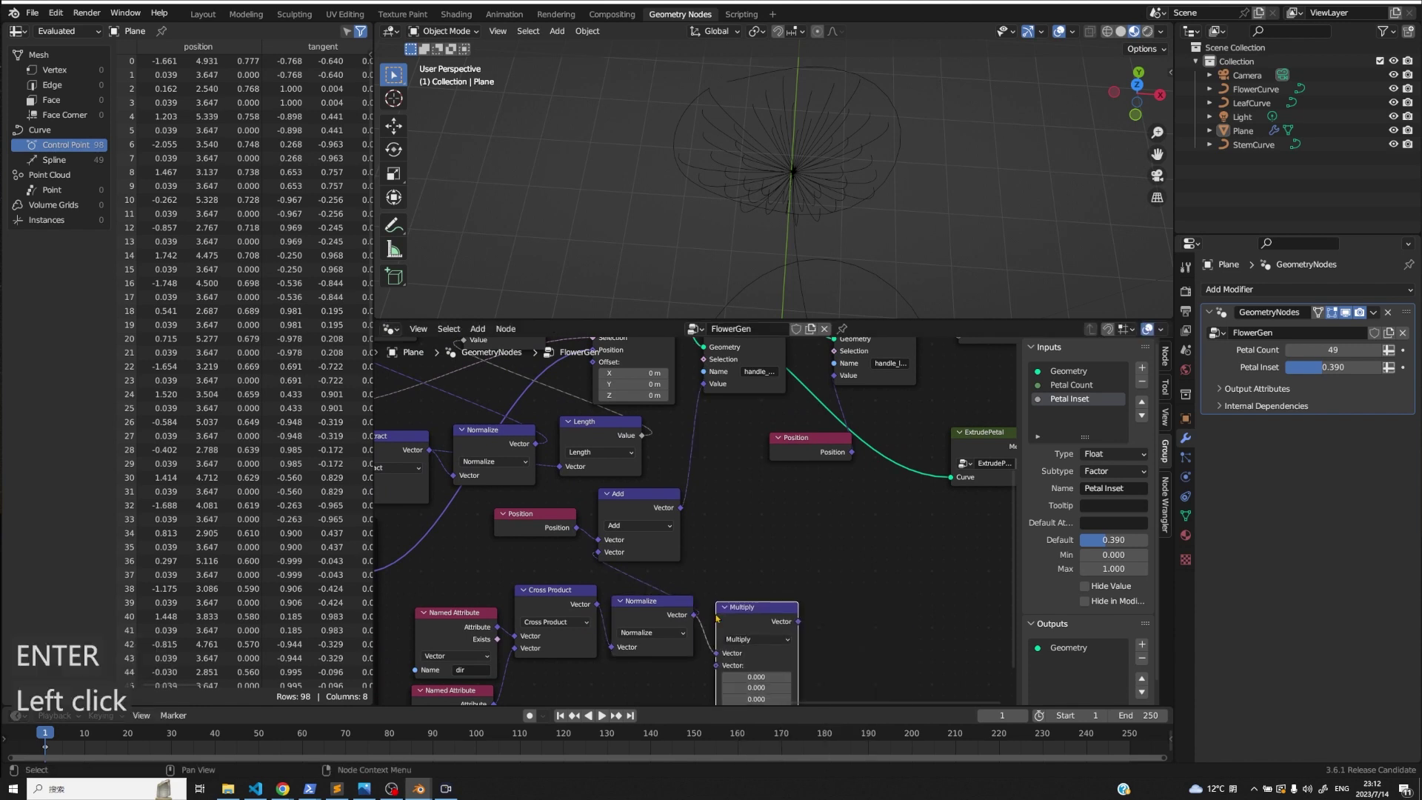
key("x")
- Add a Vector Math Scale node after the Normalize node of the cross product
left_click_drag(699, 572, 730, 591)
type("sca")
key("Return")
left_click(717, 589)
- Drive the Scale node's factor with a new Named Attribute node reading the Float attribute distance
left_click_drag(718, 641, 674, 663)
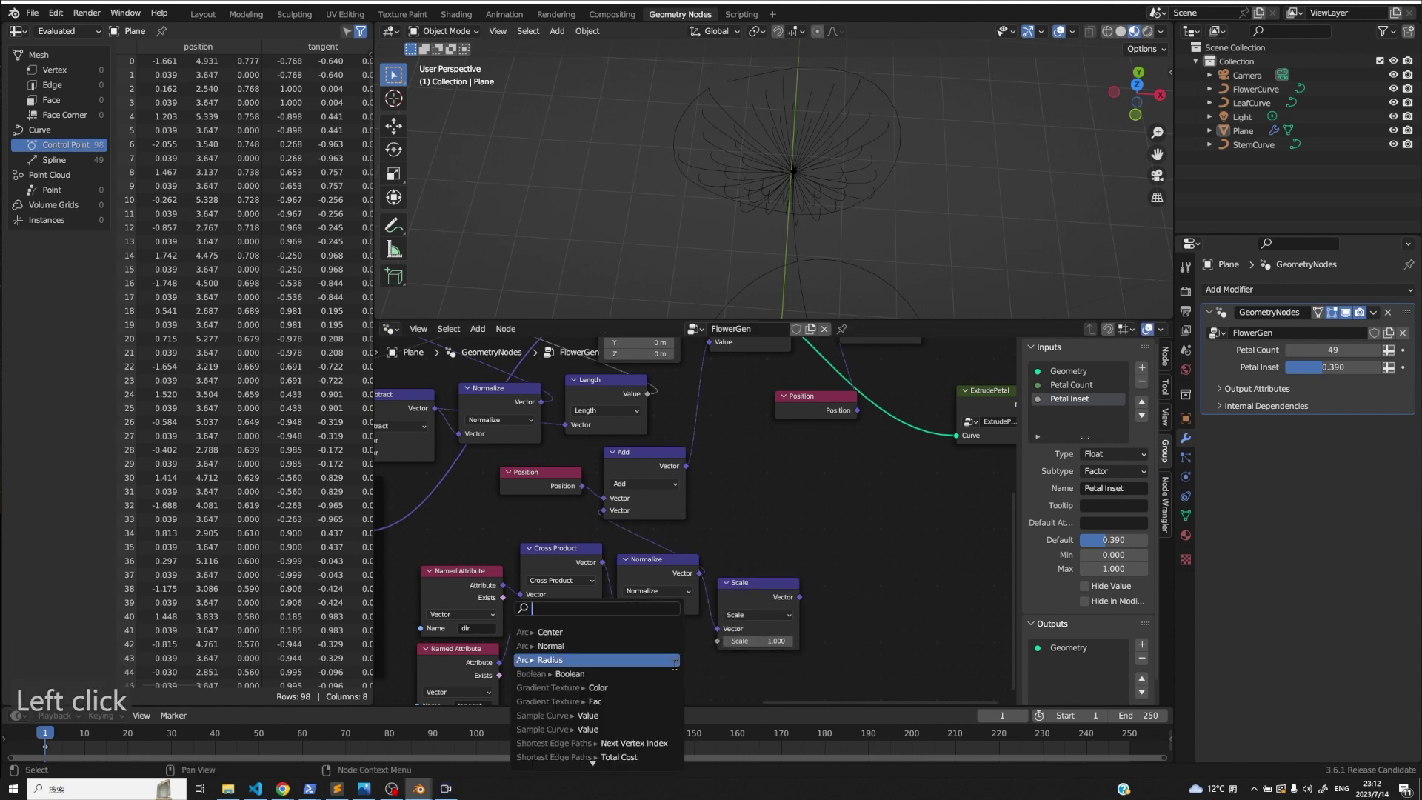
type("named")
key("Return")
left_click(663, 608)
left_click(657, 628)
type("dis")
key("Down")
key("Return")
- Connect the scaled vector to the second input of the Add node and view the curves from the side
middle_click_drag(659, 428, 653, 511)
left_click(653, 510)
middle_click_drag(816, 241, 816, 189)
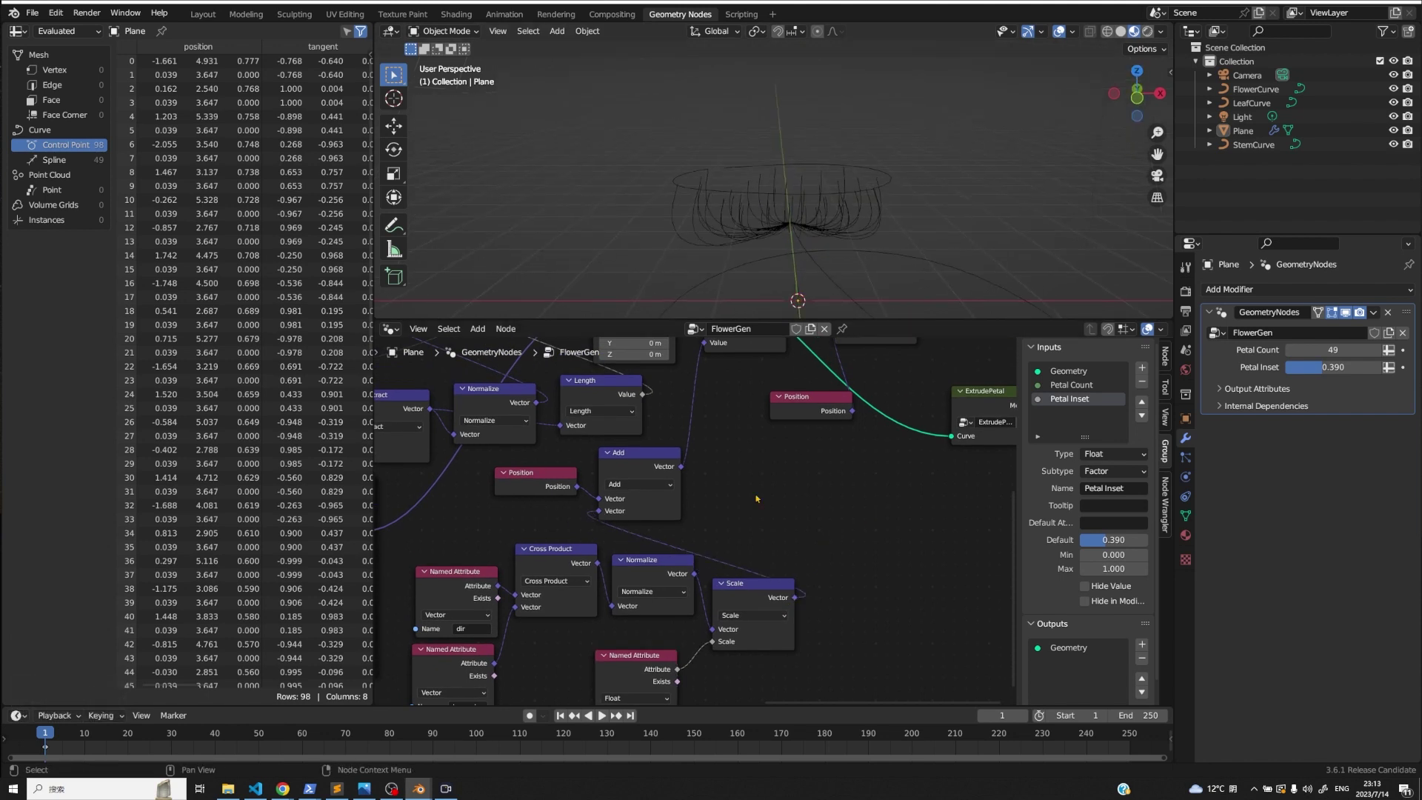
- Chain a second Scale node after the distance-driven one and connect its result to the Add node's second input
middle_click_drag(756, 496, 727, 446)
scroll(730, 448, "down", 2)
key("Escape")
left_click_drag(760, 537, 802, 569)
type("scale")
key("Return")
left_click(776, 578)
left_click_drag(849, 572, 589, 461)
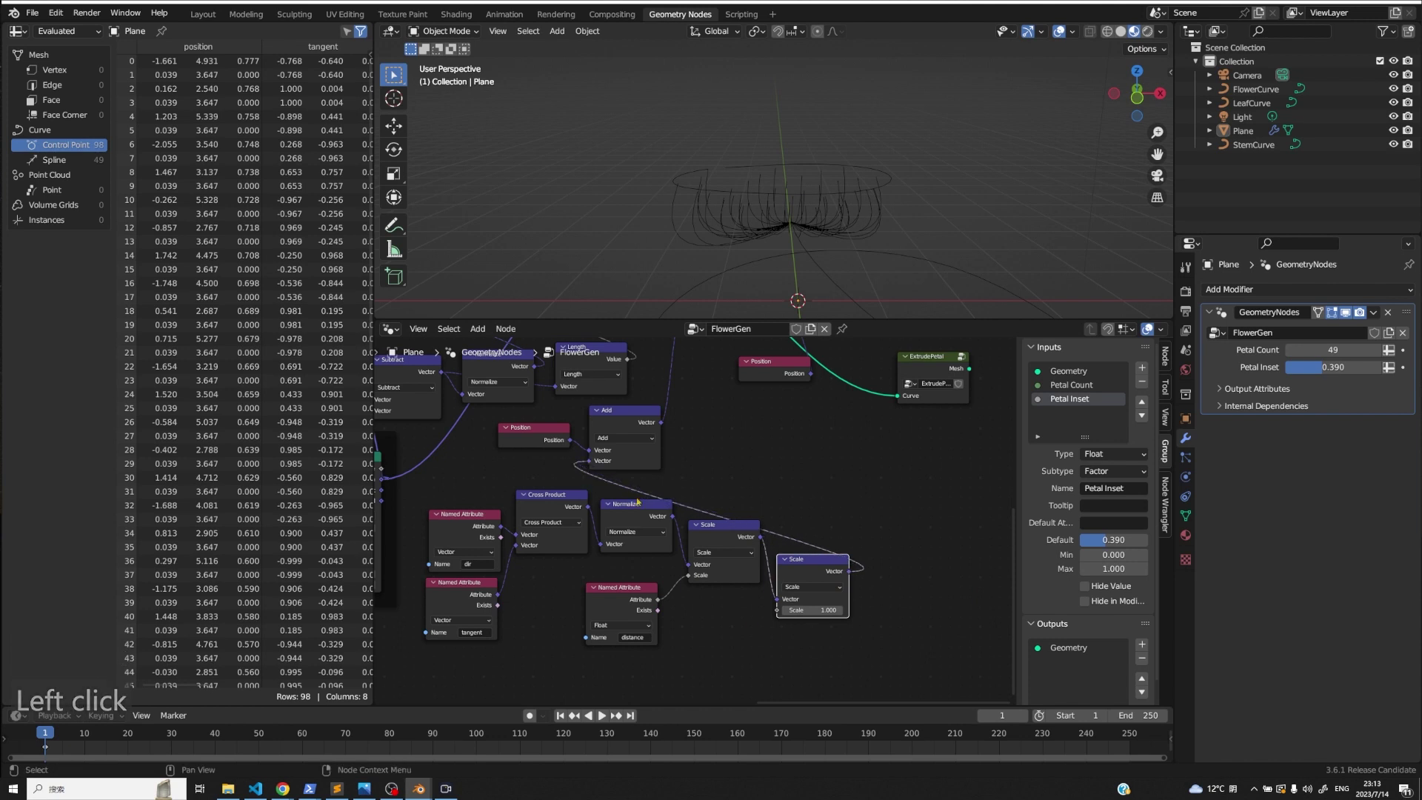
- Set the second Scale node's factor to 0.9 and expose it as a group input through a new Group Input node
left_click_drag(812, 611, 721, 627)
type("gr")
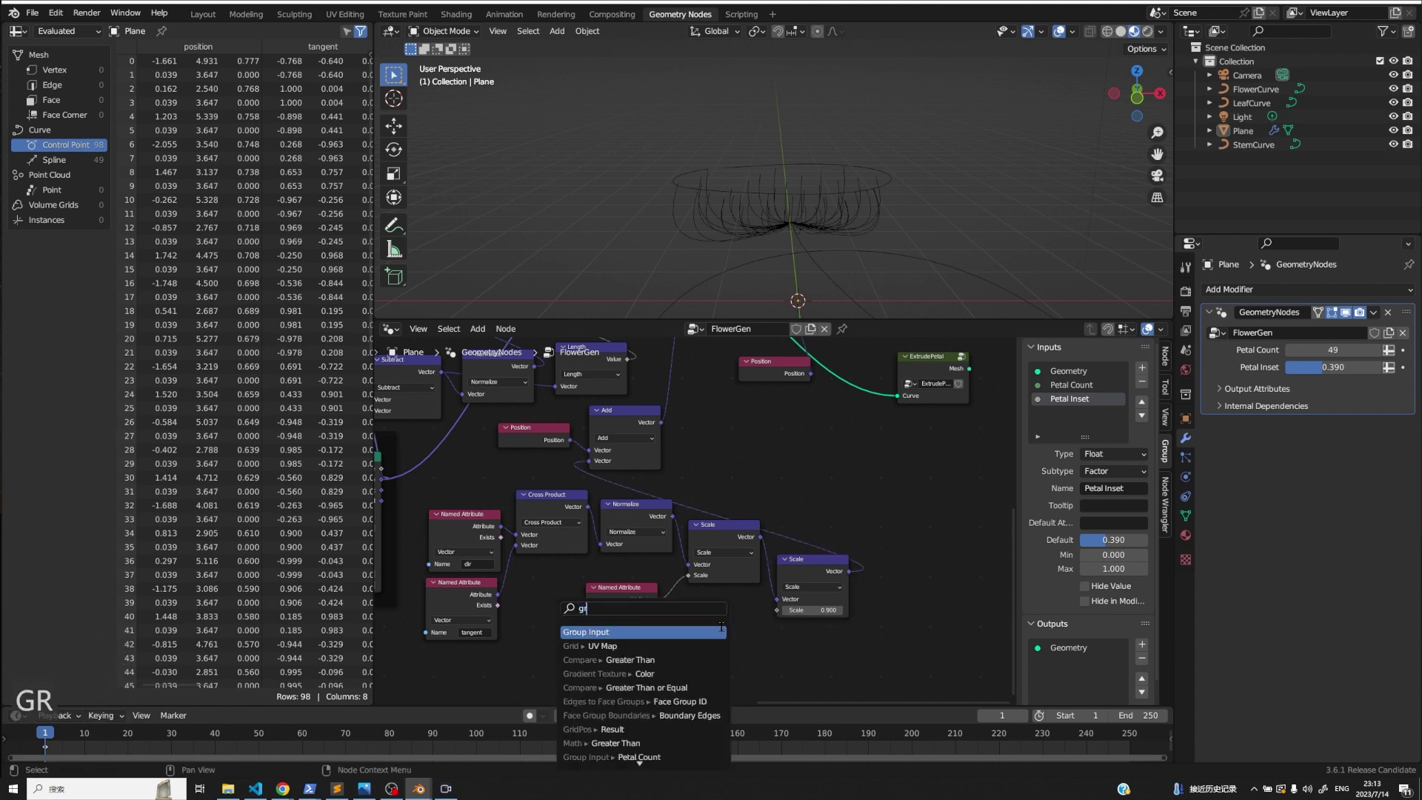
type("oup")
key("Return")
left_click(1025, 447)
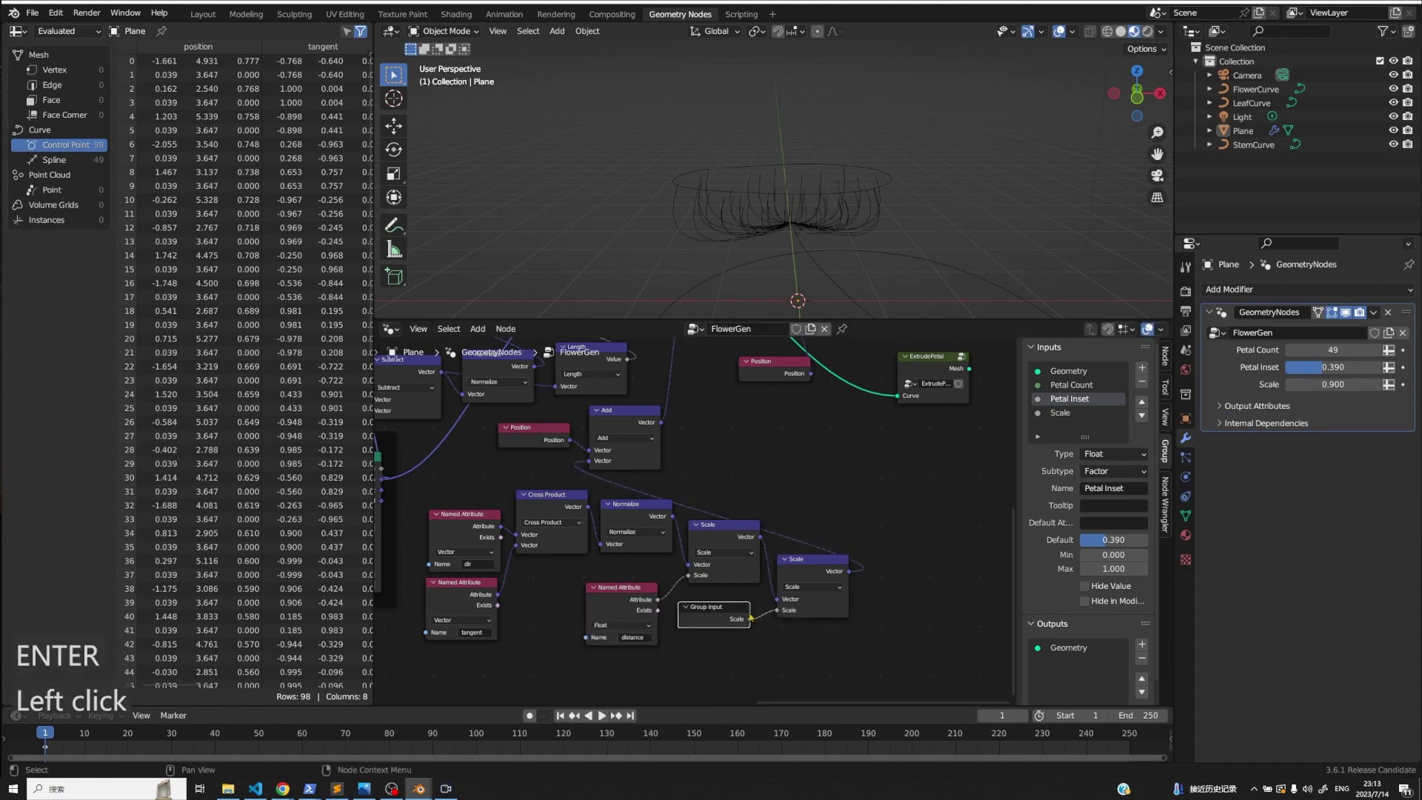
- Rename the new Scale group input to Petal Bend
left_click(1060, 413)
left_click(1108, 488)
type("Peta")
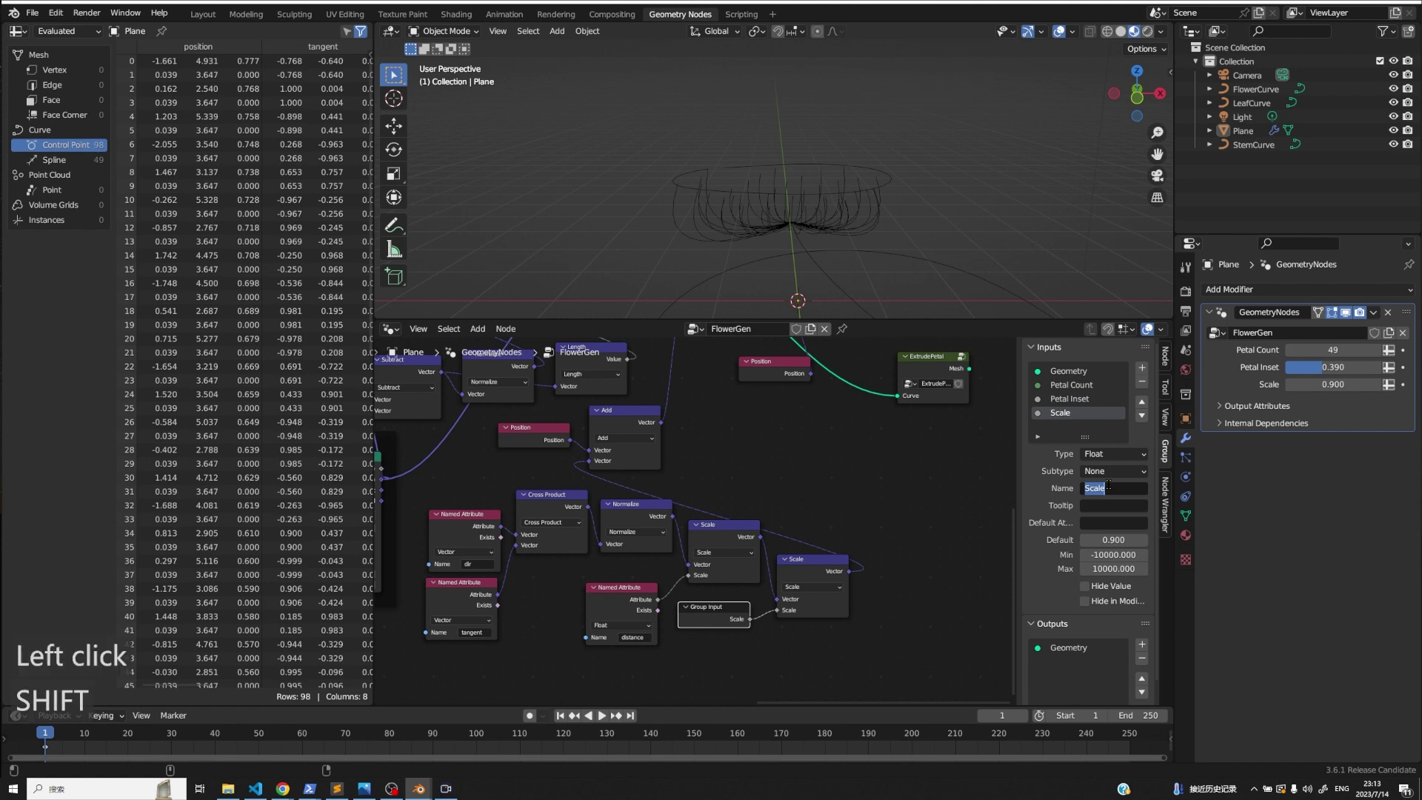
type("l Bend")
key("Return")
left_click(861, 470)
- Delete the Position node feeding handle_left and connect the Add node's result to the handle_left value instead
middle_click_drag(856, 470, 854, 599)
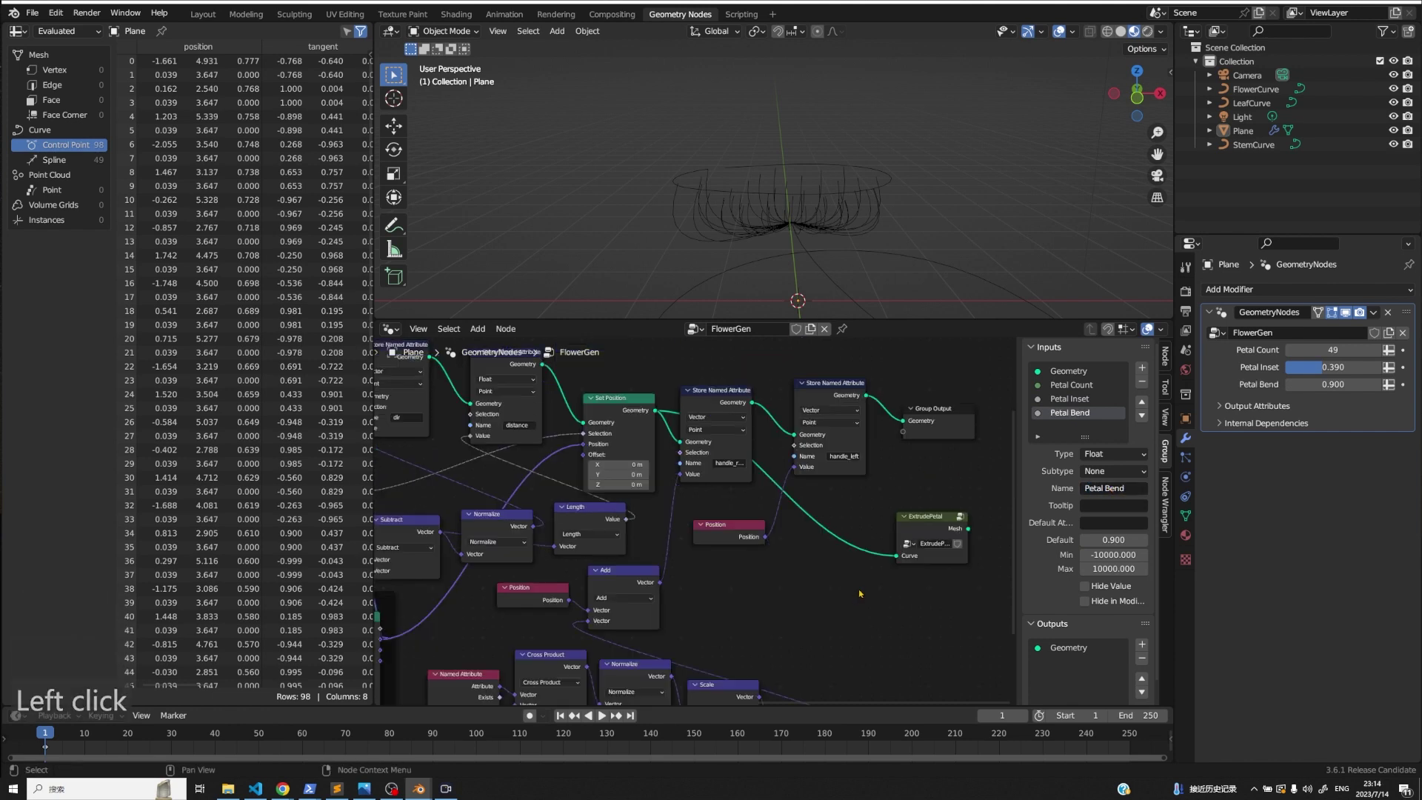
scroll(705, 590, "down", 5)
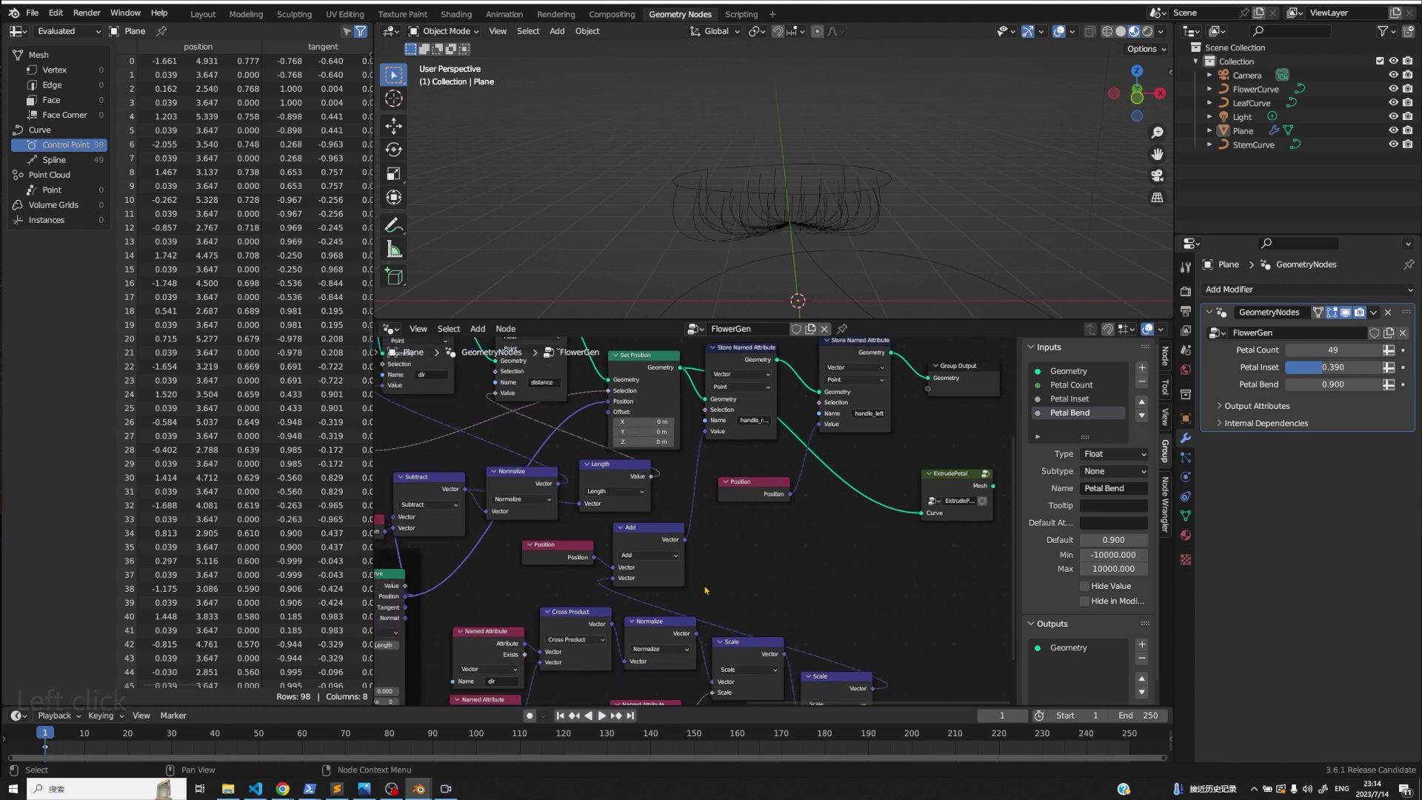
scroll(705, 591, "up", 5)
scroll(705, 590, "down", 2)
scroll(705, 591, "down", 3)
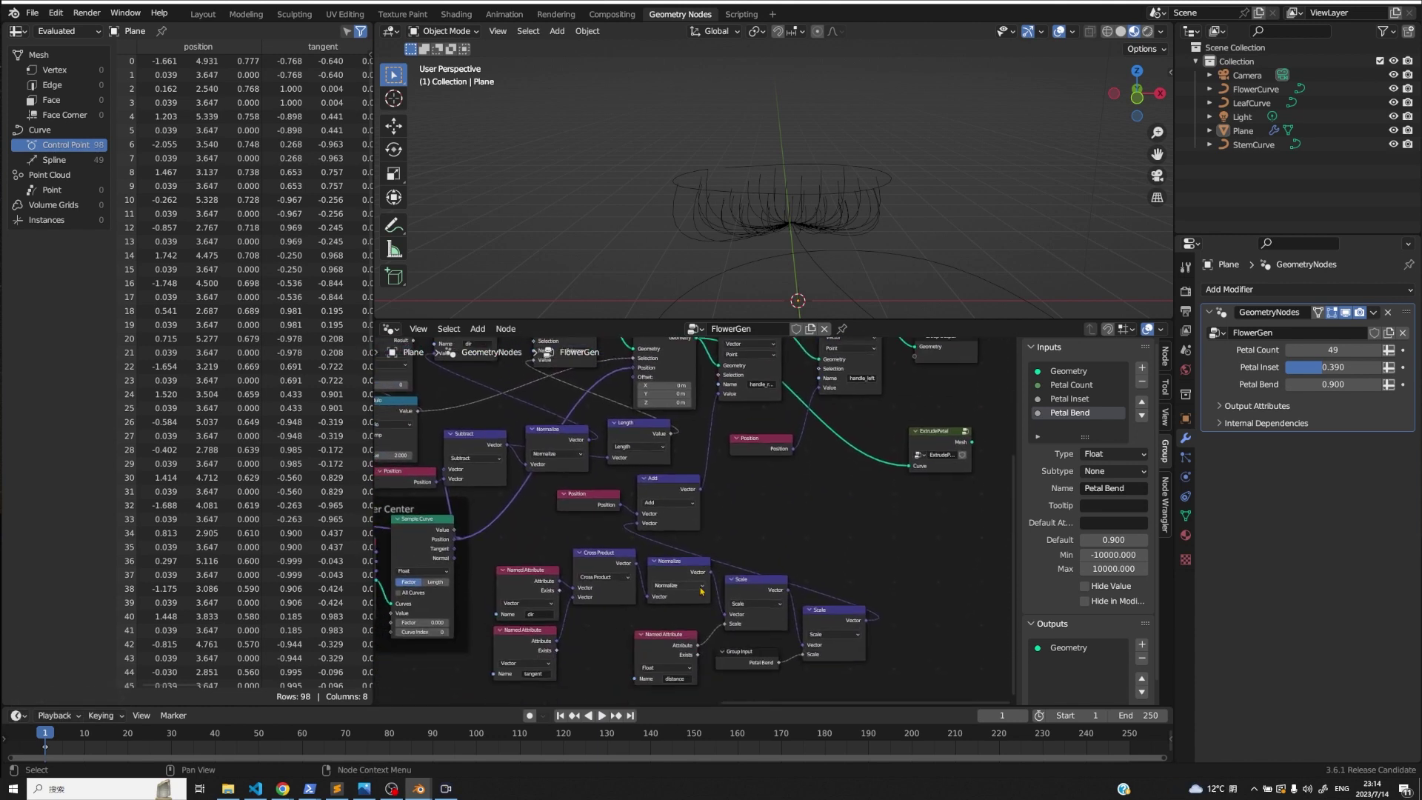
left_click_drag(519, 682, 922, 481)
left_click(922, 482)
middle_click_drag(922, 481, 913, 679)
left_click(762, 635)
key("x")
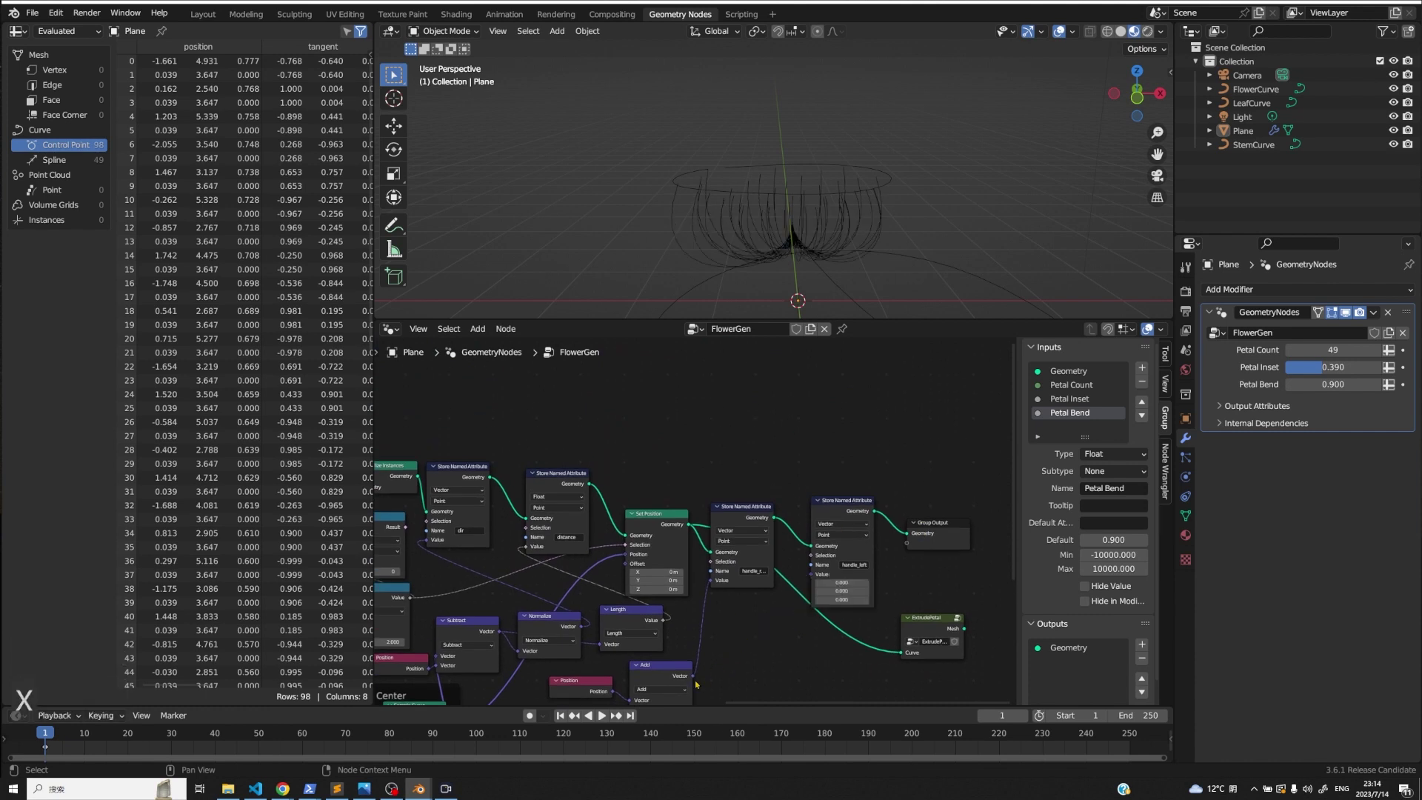
left_click_drag(699, 675, 811, 577)
key("ctrl+z")
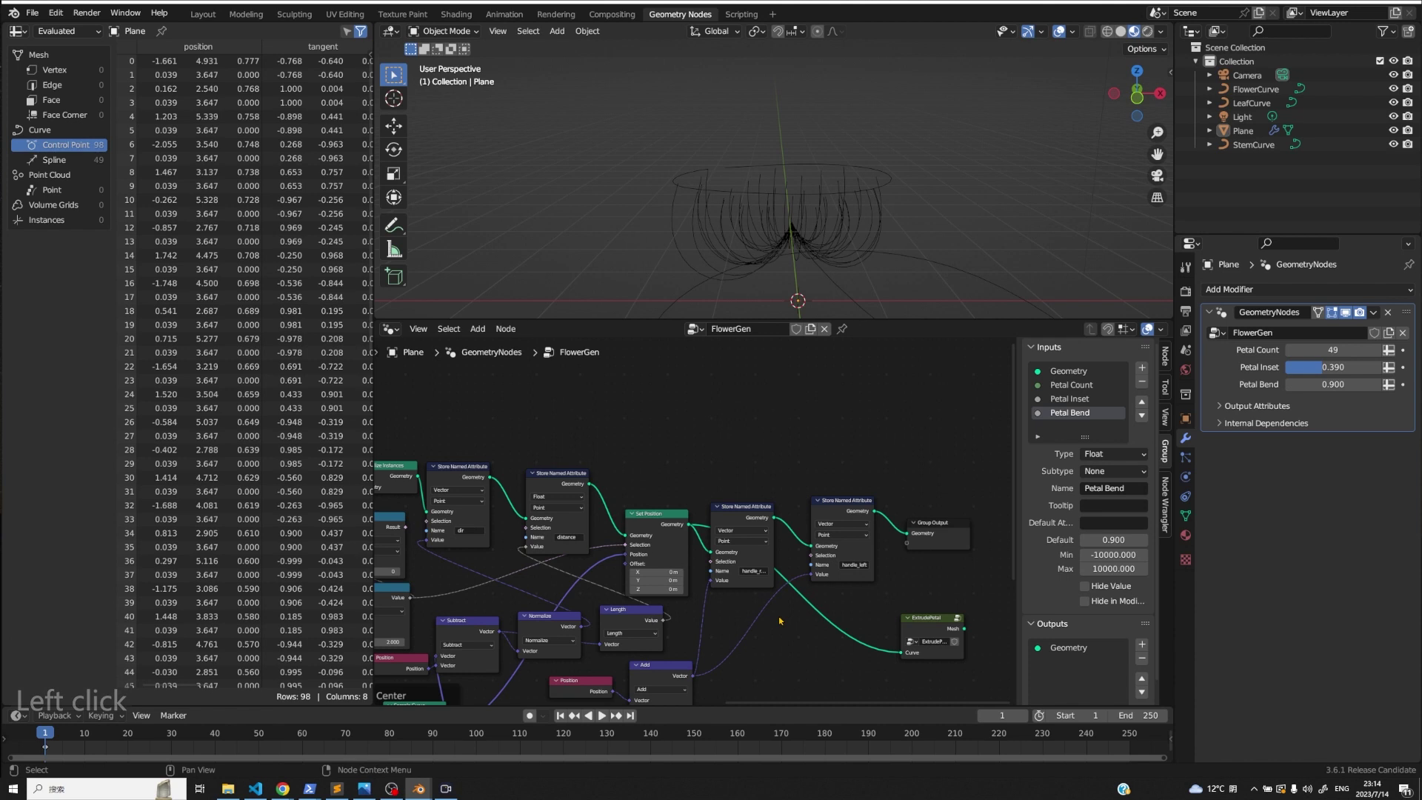
- Examine the bent petal curves from the side and top views, along with the nodes feeding the Add node
middle_click_drag(777, 660, 778, 610)
middle_click_drag(787, 313, 798, 239)
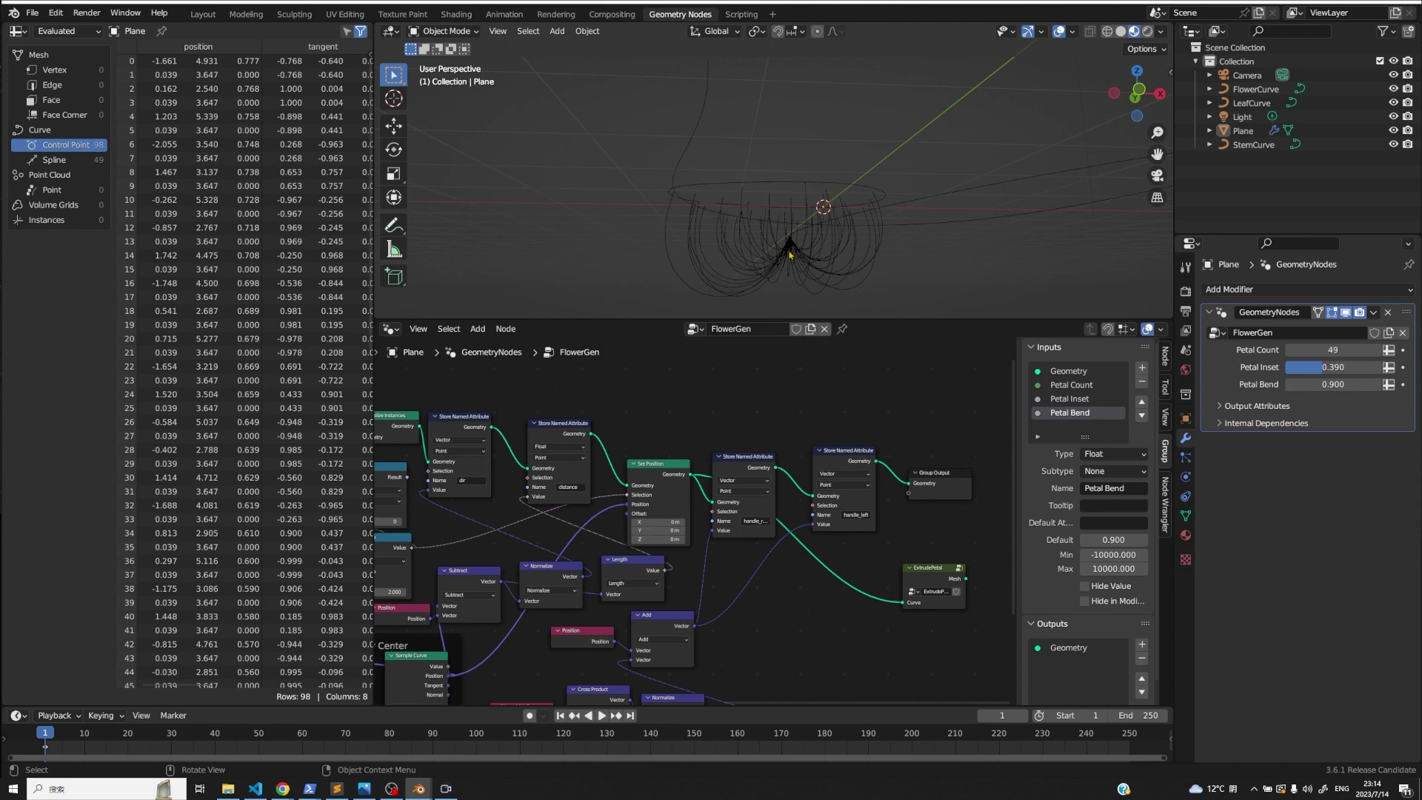
left_click(1137, 70)
middle_click_drag(785, 700, 796, 627)
scroll(818, 570, "down", 1)
left_click(611, 546)
scroll(807, 552, "up", 2)
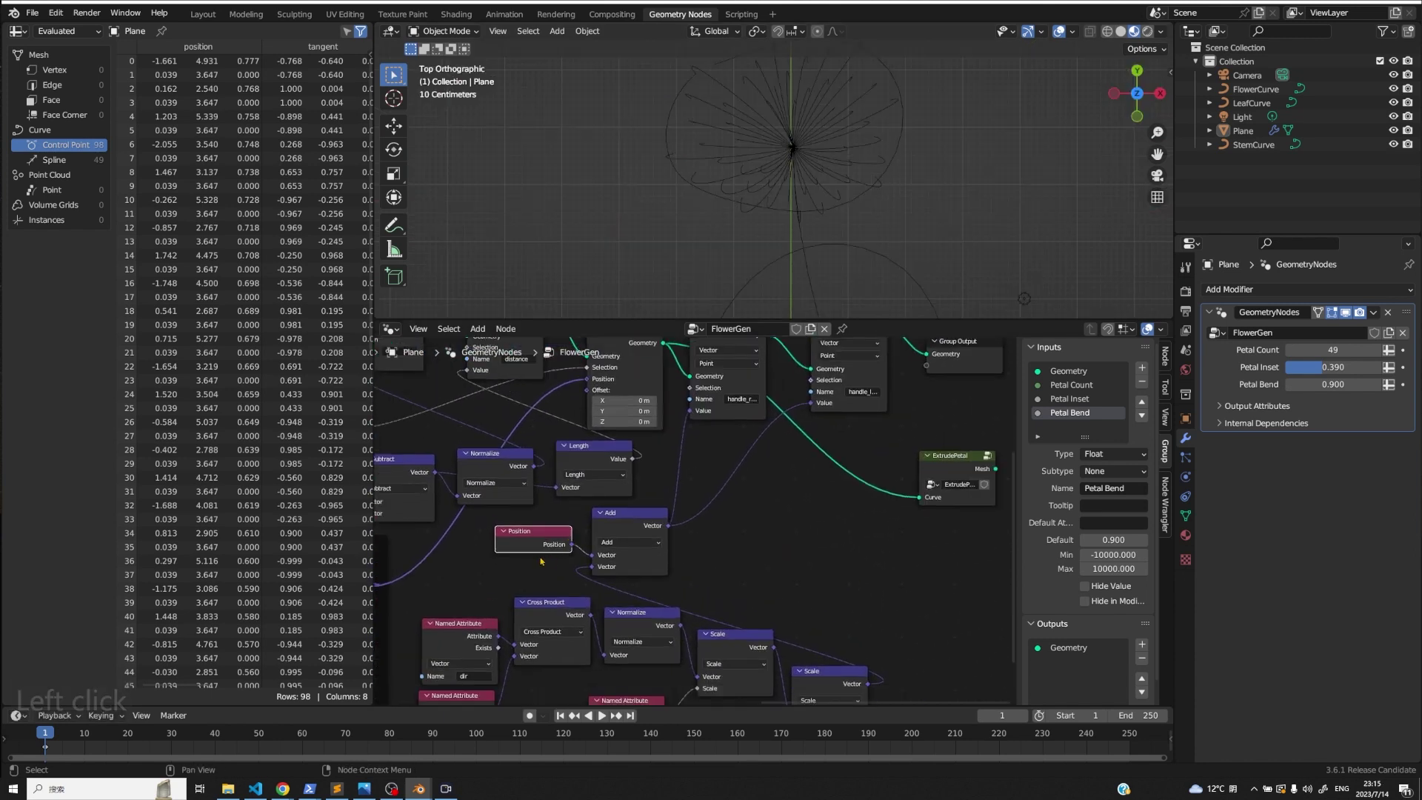
- Connect the handle_left node's geometry output to the ExtrudePetal Curve input and preview the resulting mesh in the Viewer
middle_click_drag(717, 390, 708, 421)
middle_click_drag(823, 551, 828, 564)
left_click_drag(882, 374, 885, 397)
left_click_drag(913, 542, 914, 543)
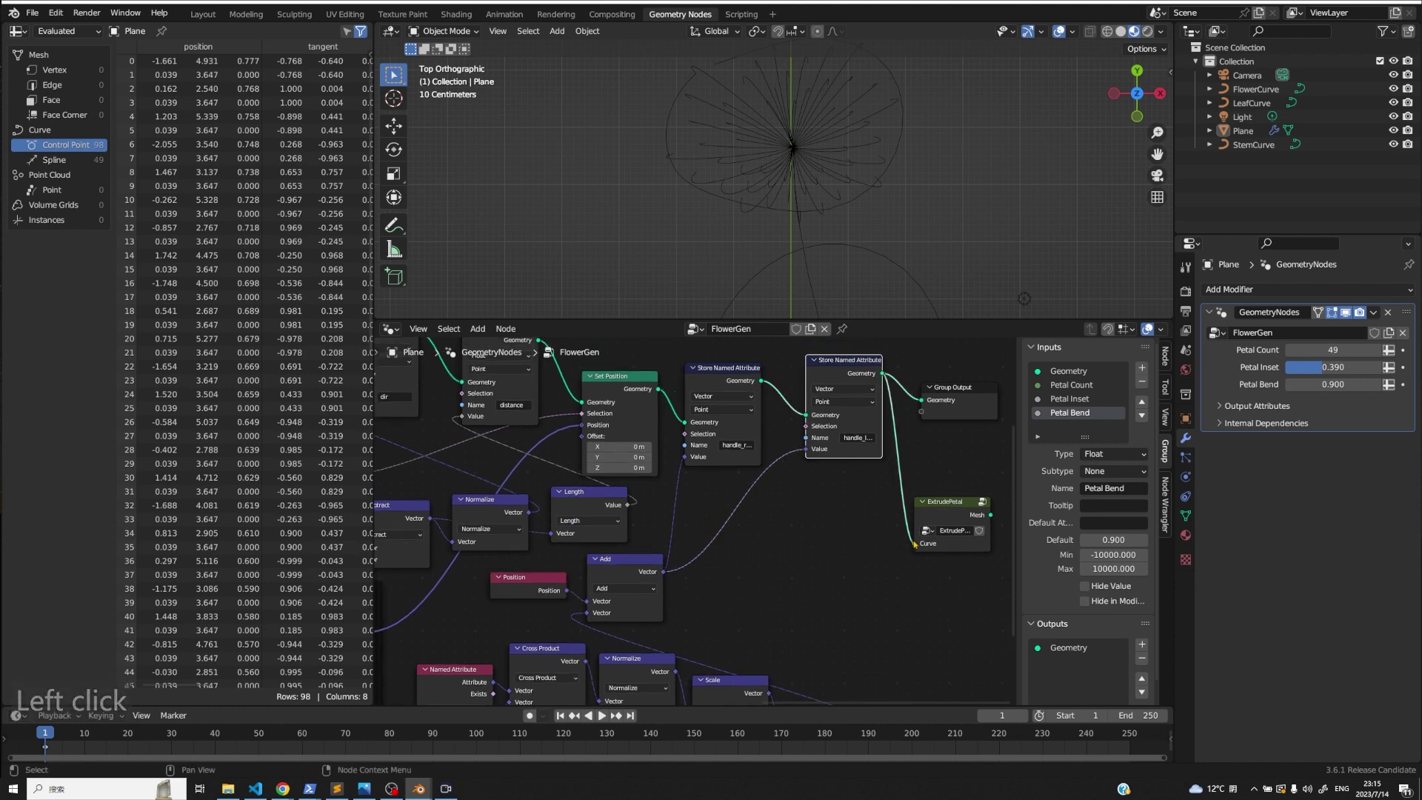
left_click(949, 521, "ctrl+shift")
middle_click_drag(826, 230, 826, 230)
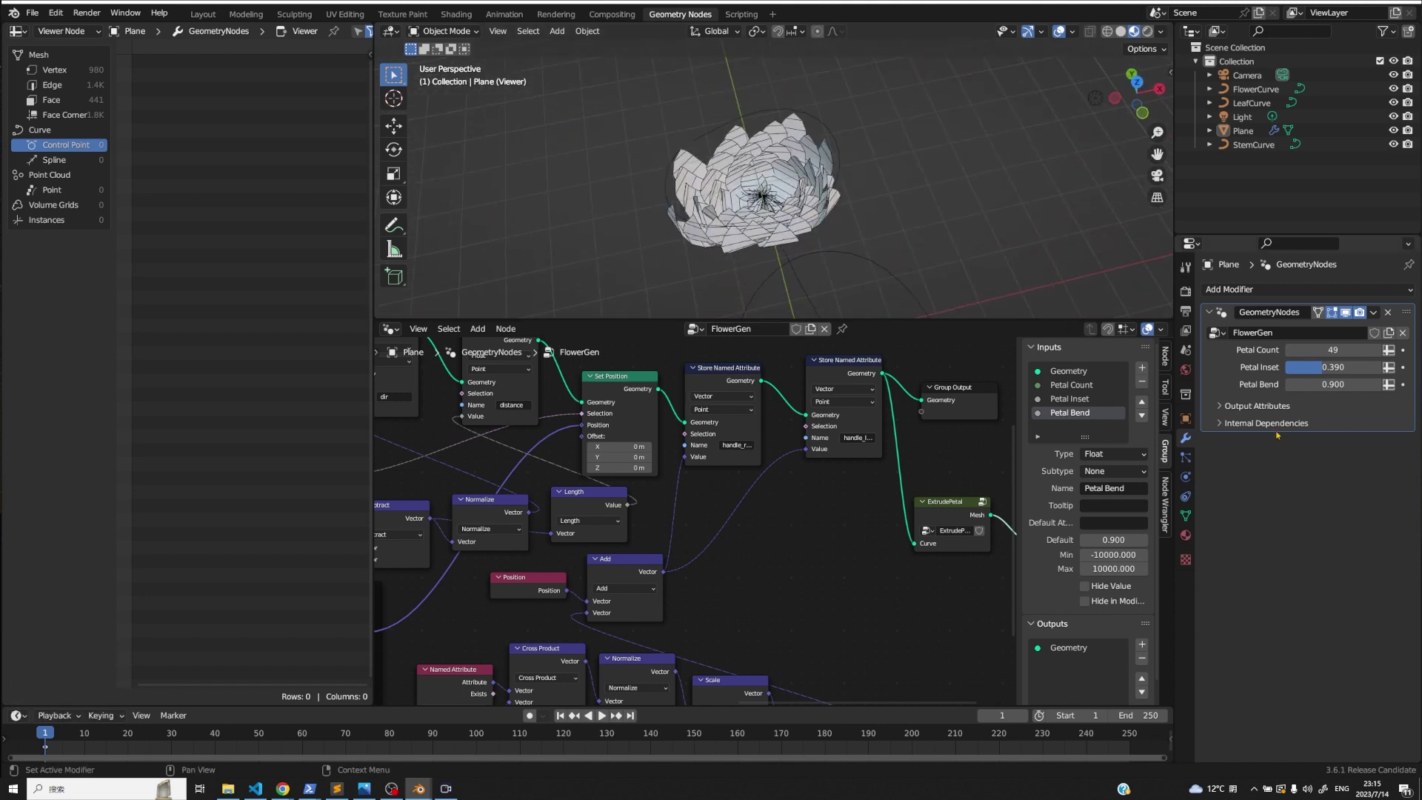
- Expand the modifier's Output Attributes and set Petal Count to 79 while viewing the flower from the top
left_click(1257, 406)
key("KP_7")
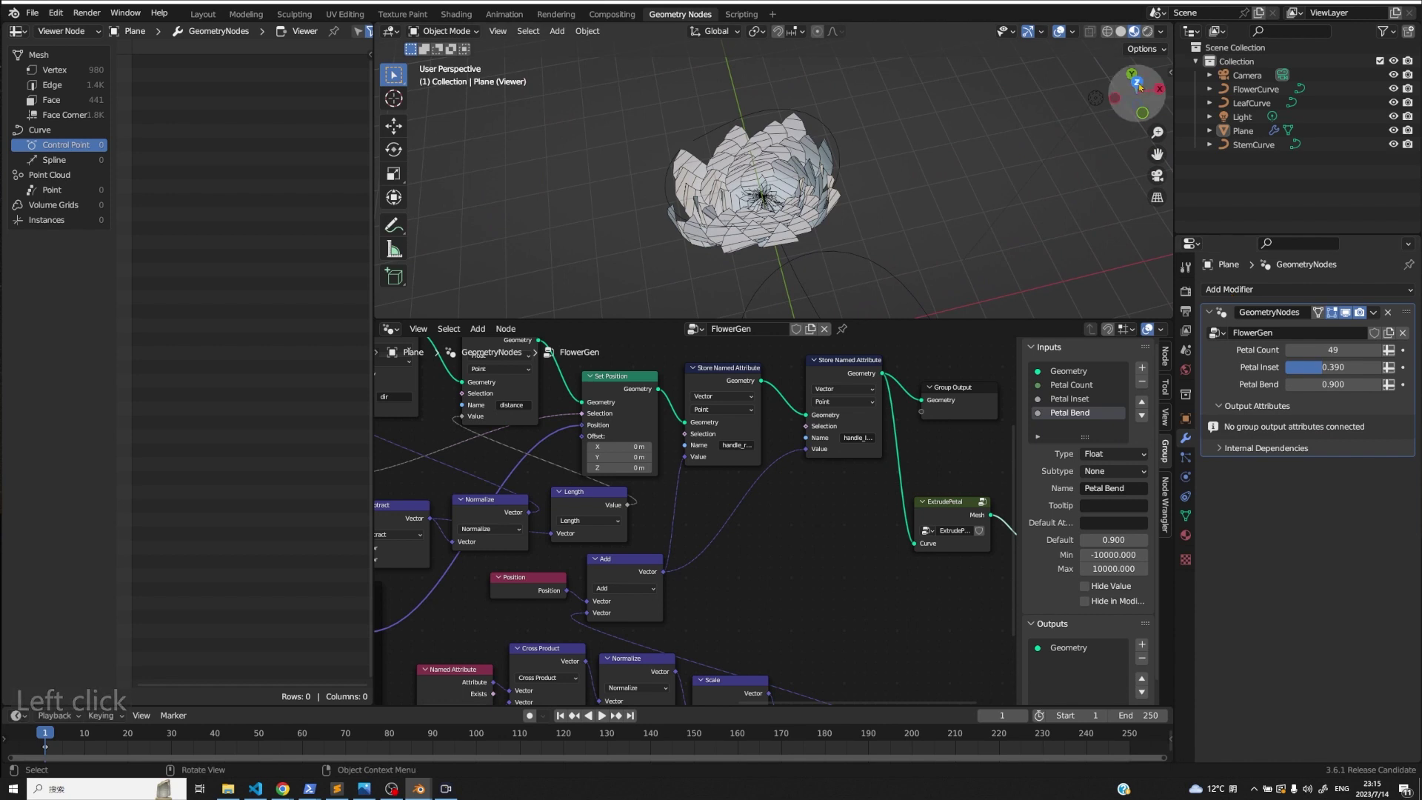
left_click(1333, 350)
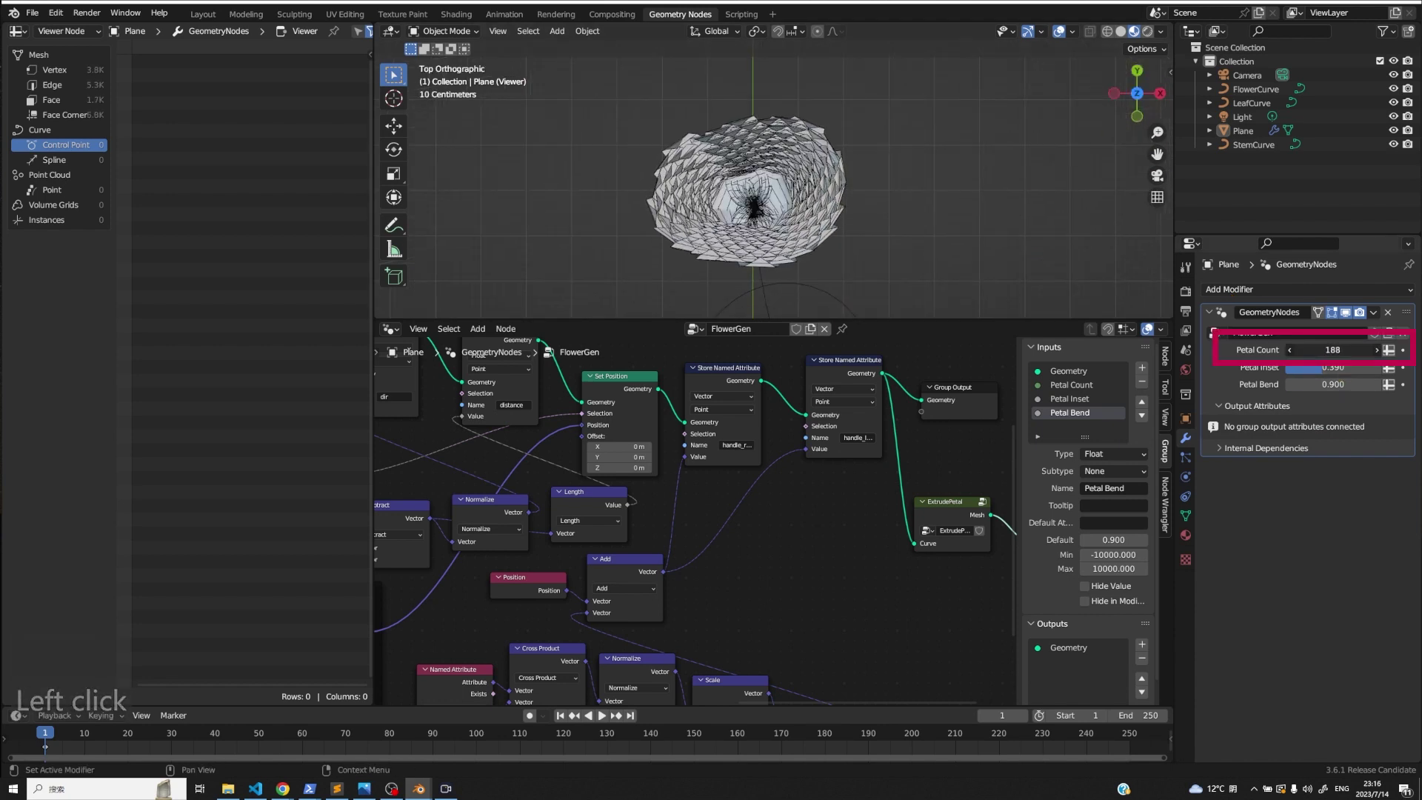
left_click_drag(1333, 350, 1308, 349)
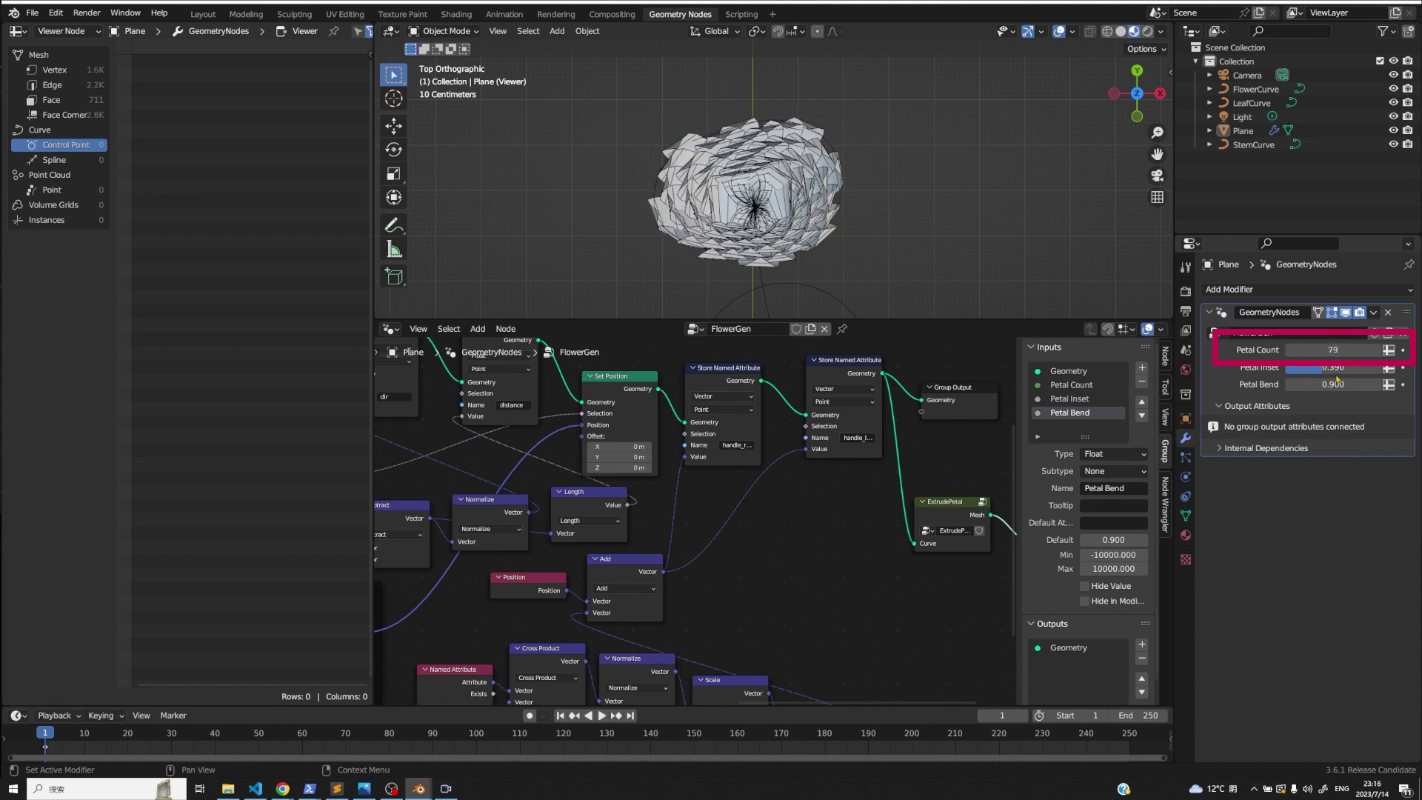
- Set the flower modifier's Petal Bend to 0.210 and Petal Inset to 0.607, checking the petals from several angles
left_click(1333, 384)
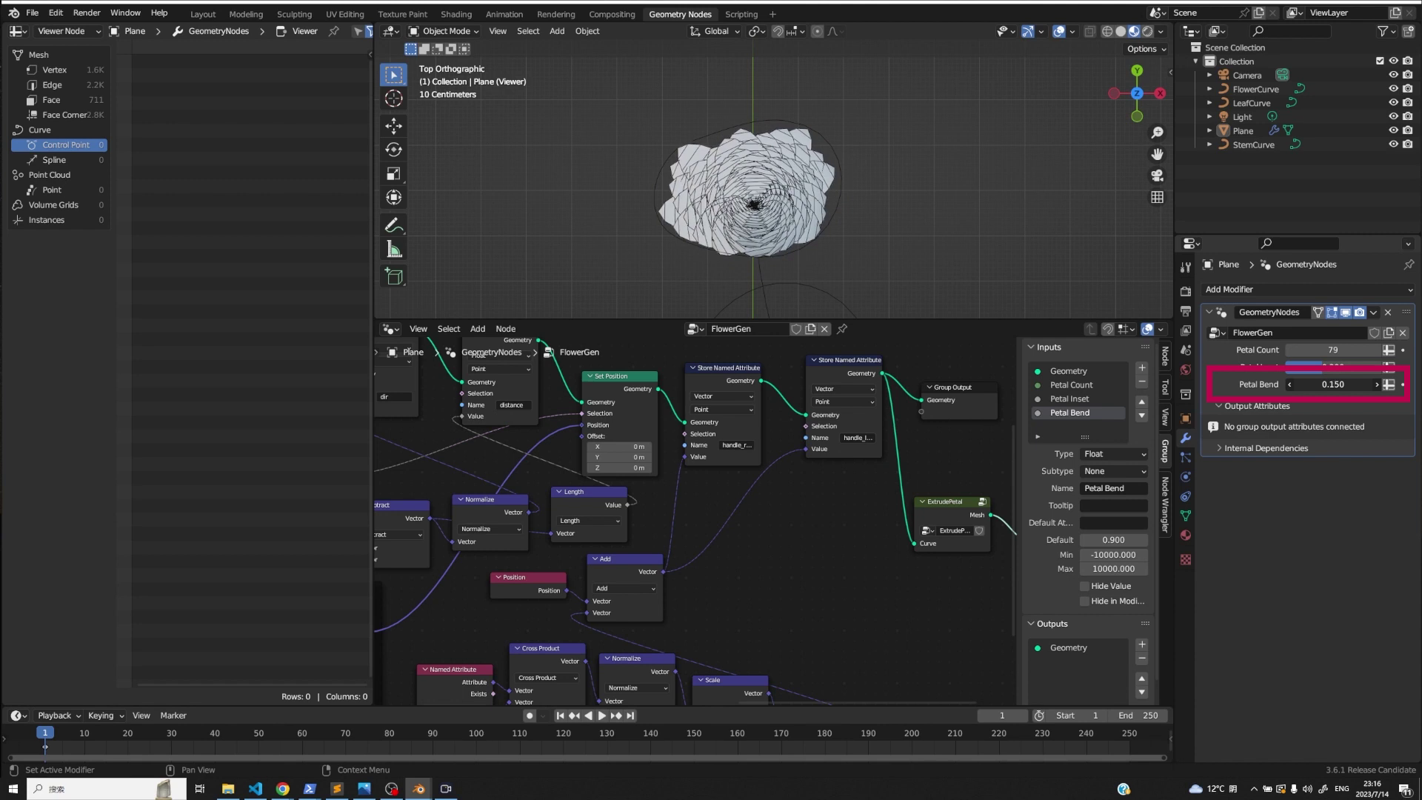
middle_click_drag(879, 285, 874, 160)
left_click_drag(1330, 384, 1296, 384)
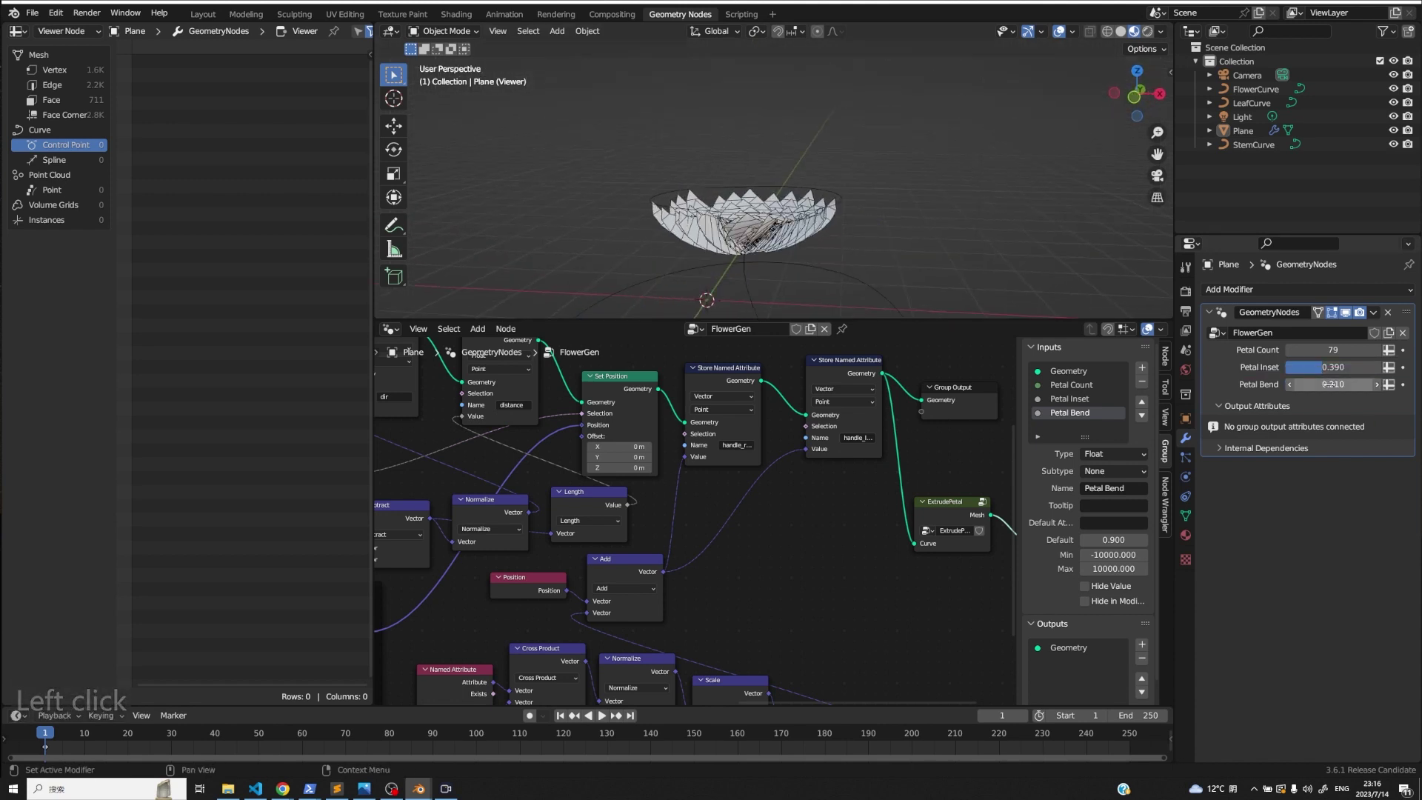
middle_click_drag(853, 199, 900, 218)
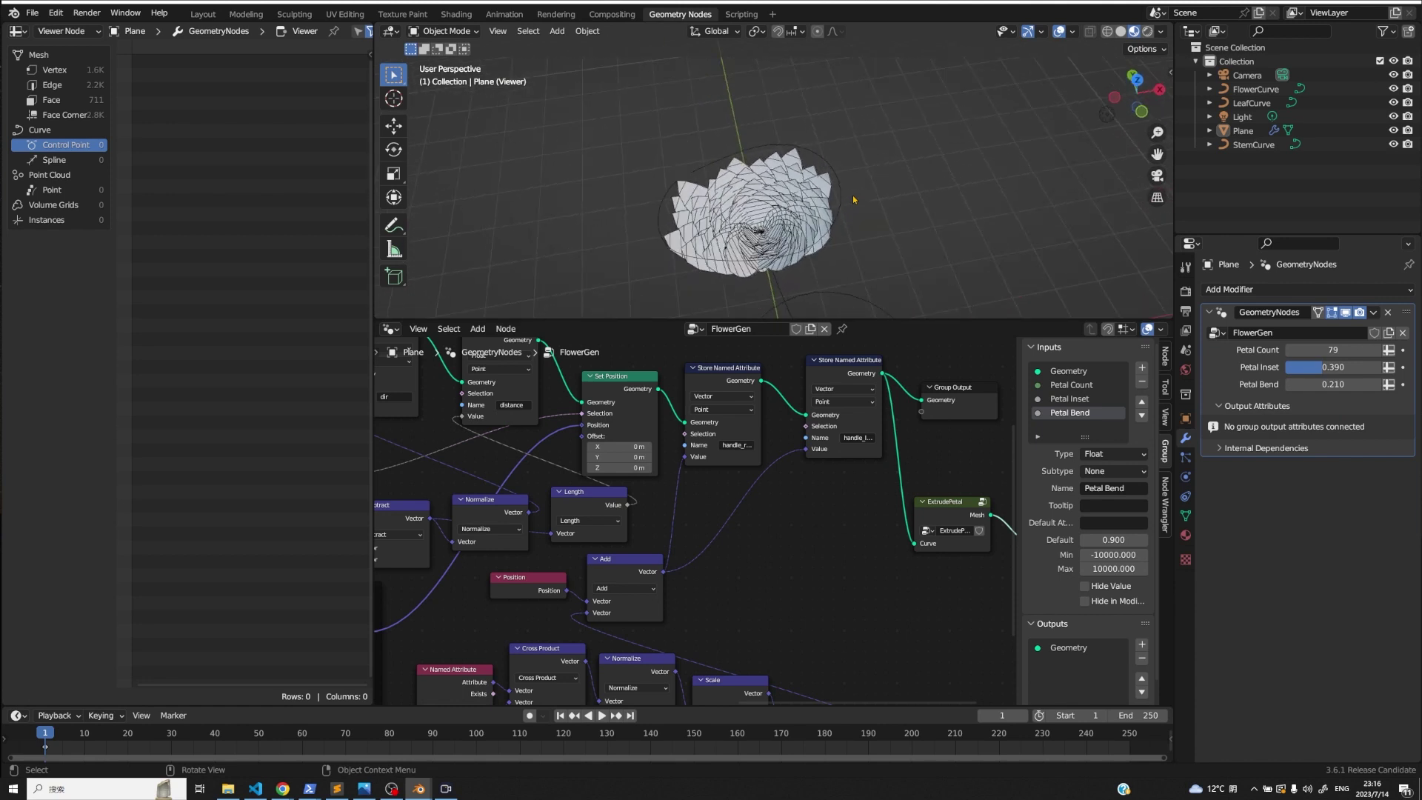
left_click(1328, 370)
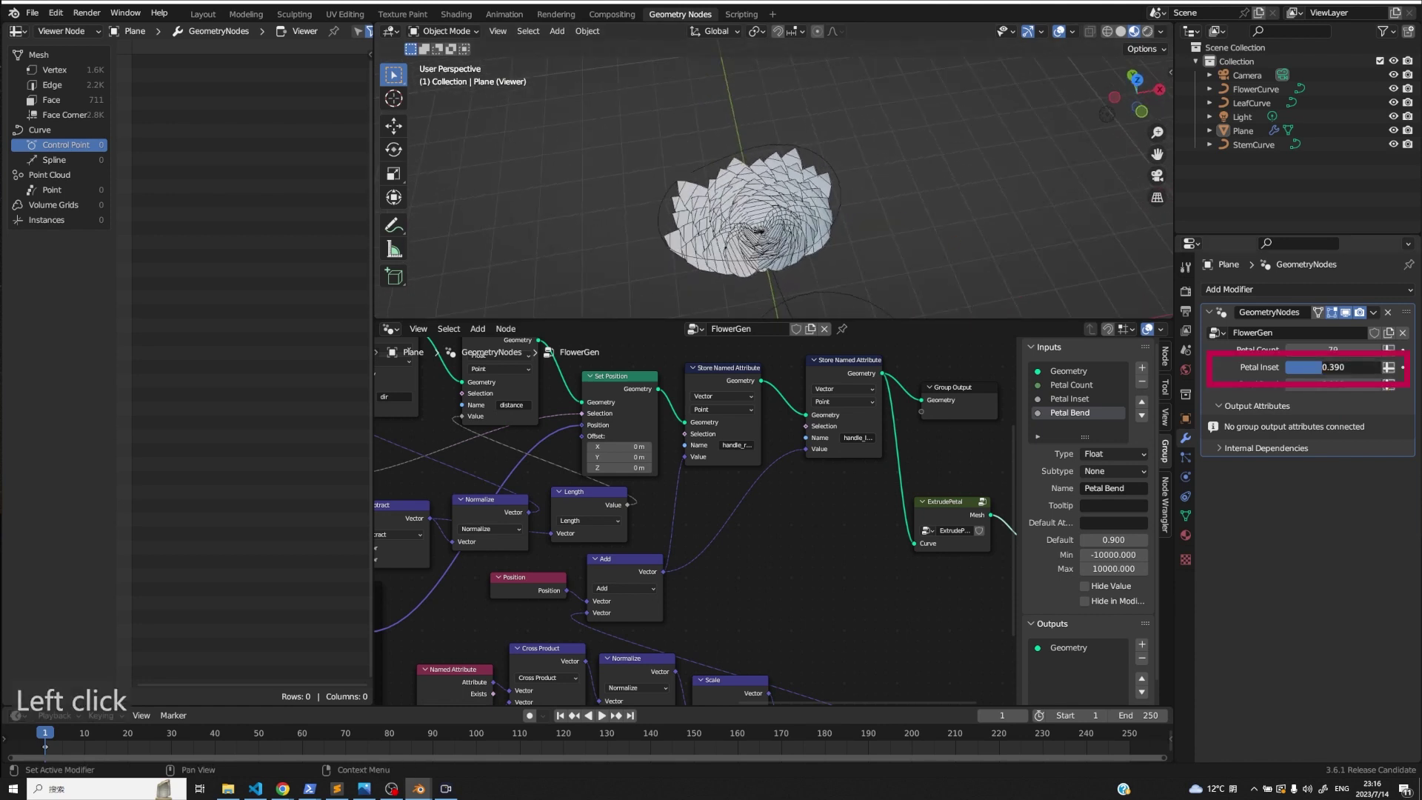
mouse_move(1328, 367)
left_mouse_down()
mouse_move(1378, 367)
mouse_move(1333, 367)
left_mouse_up()
- Edit StemCurve and move its control point at the flower's centre about 2.85 m along X and 0.5 m along Y
key("Tab")
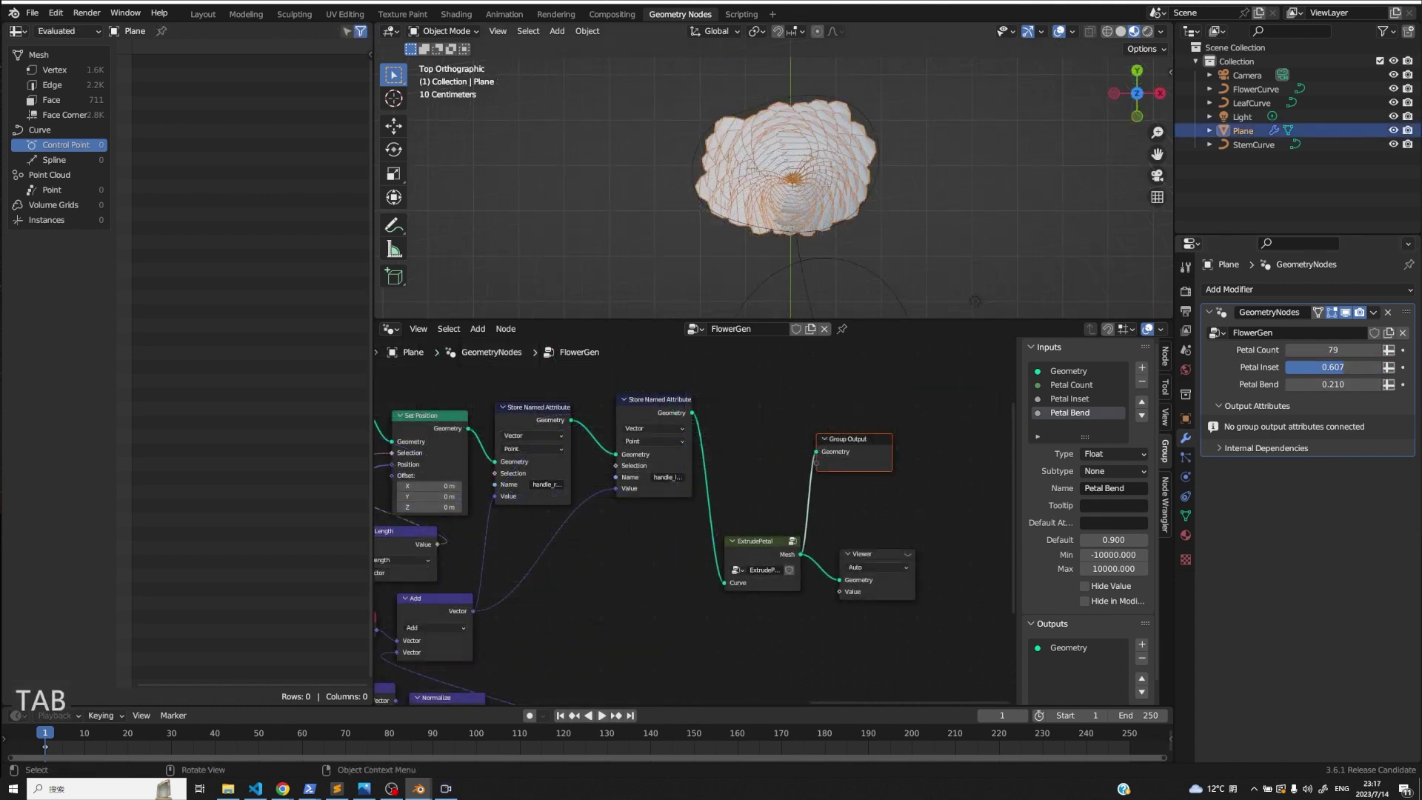
left_click(807, 237)
left_click(797, 254)
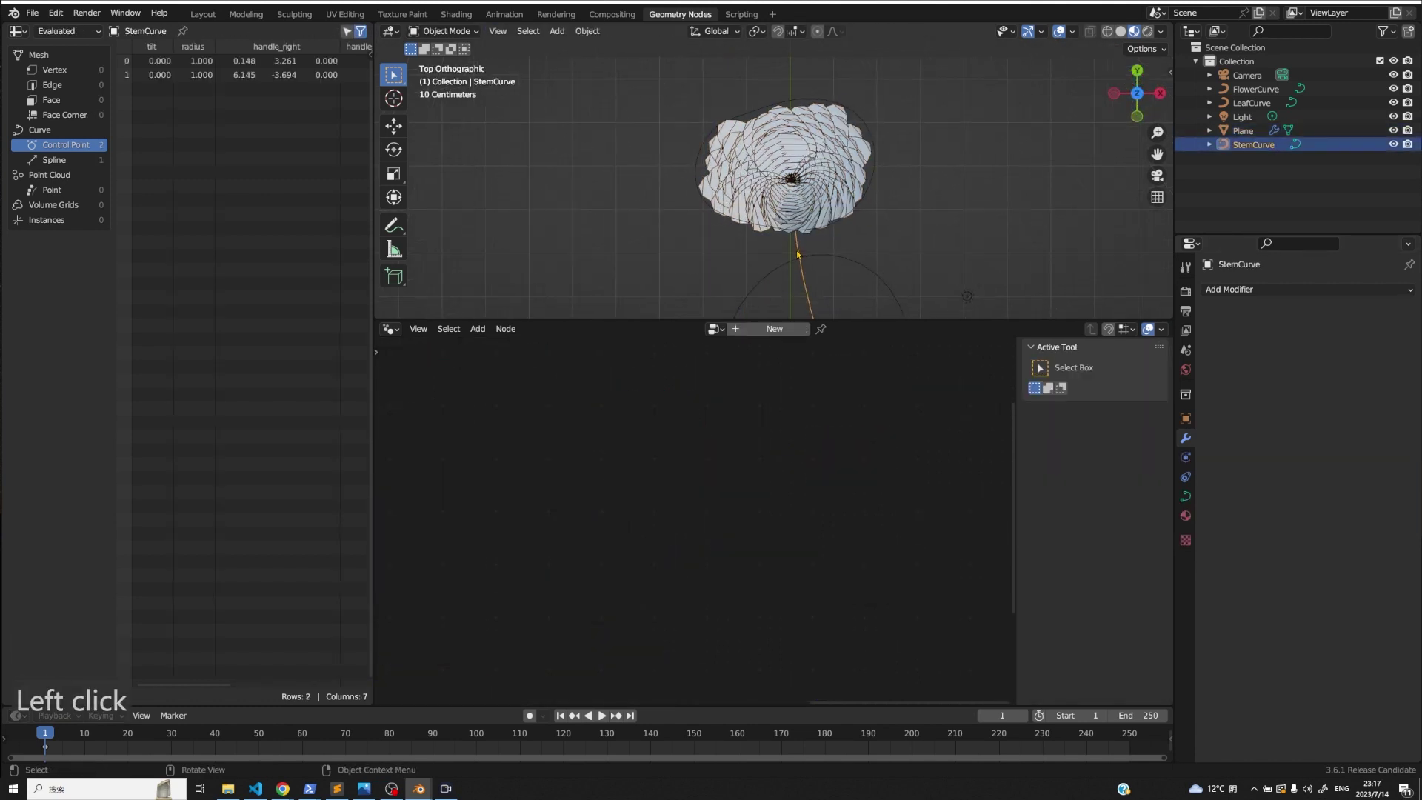
scroll(797, 255, "down", 1)
middle_click_drag(797, 255, 795, 252, "shift")
key("Tab")
left_click(756, 174)
key("g")
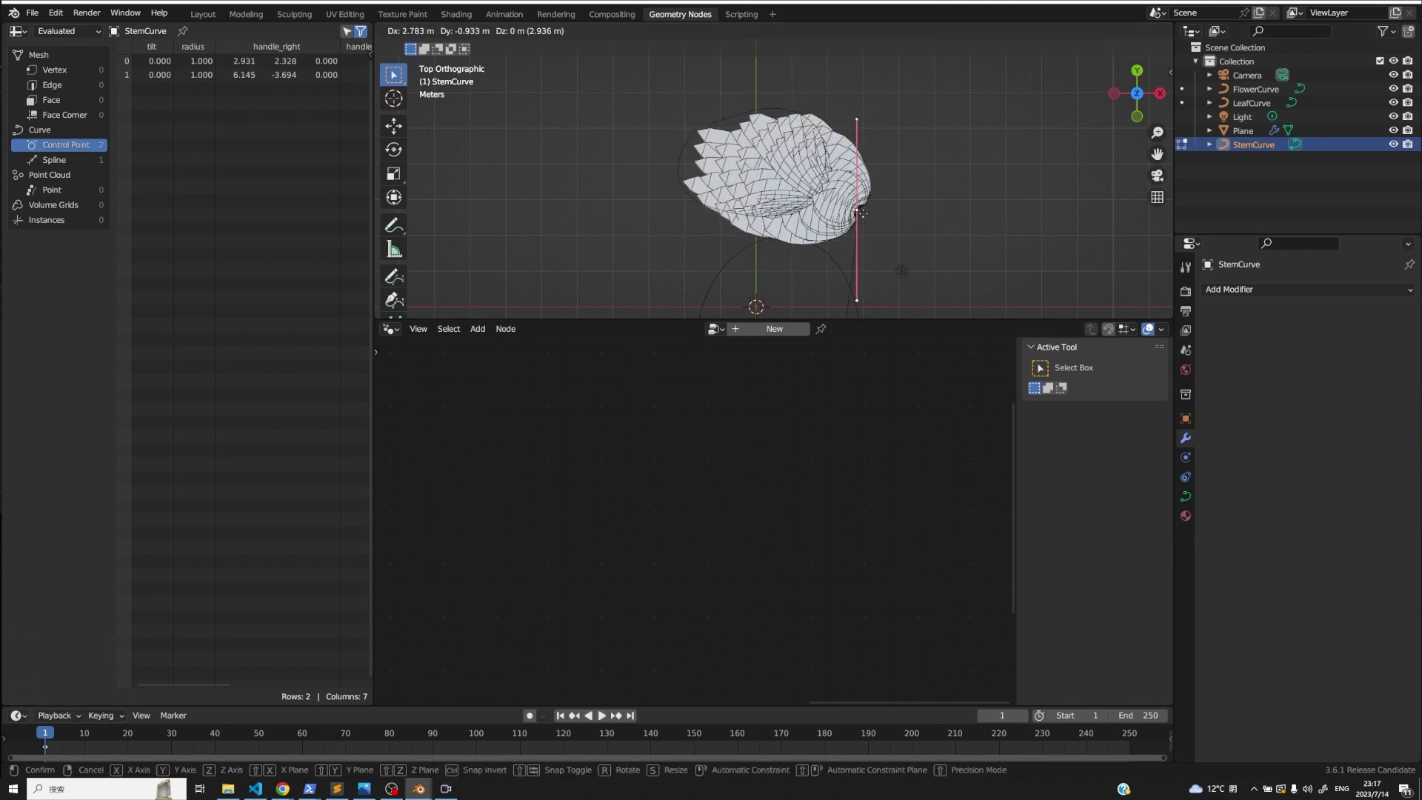
left_click(863, 161)
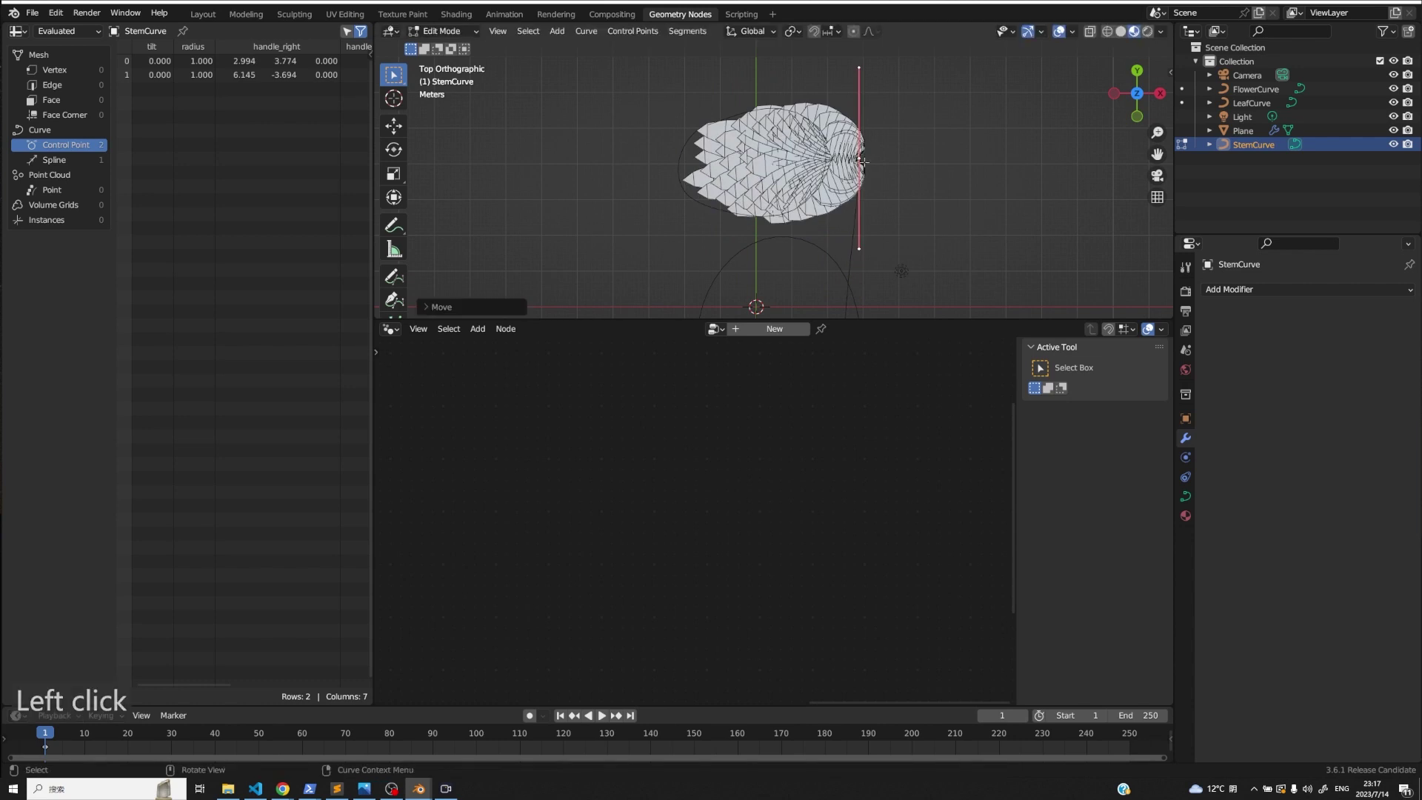
left_click(857, 218)
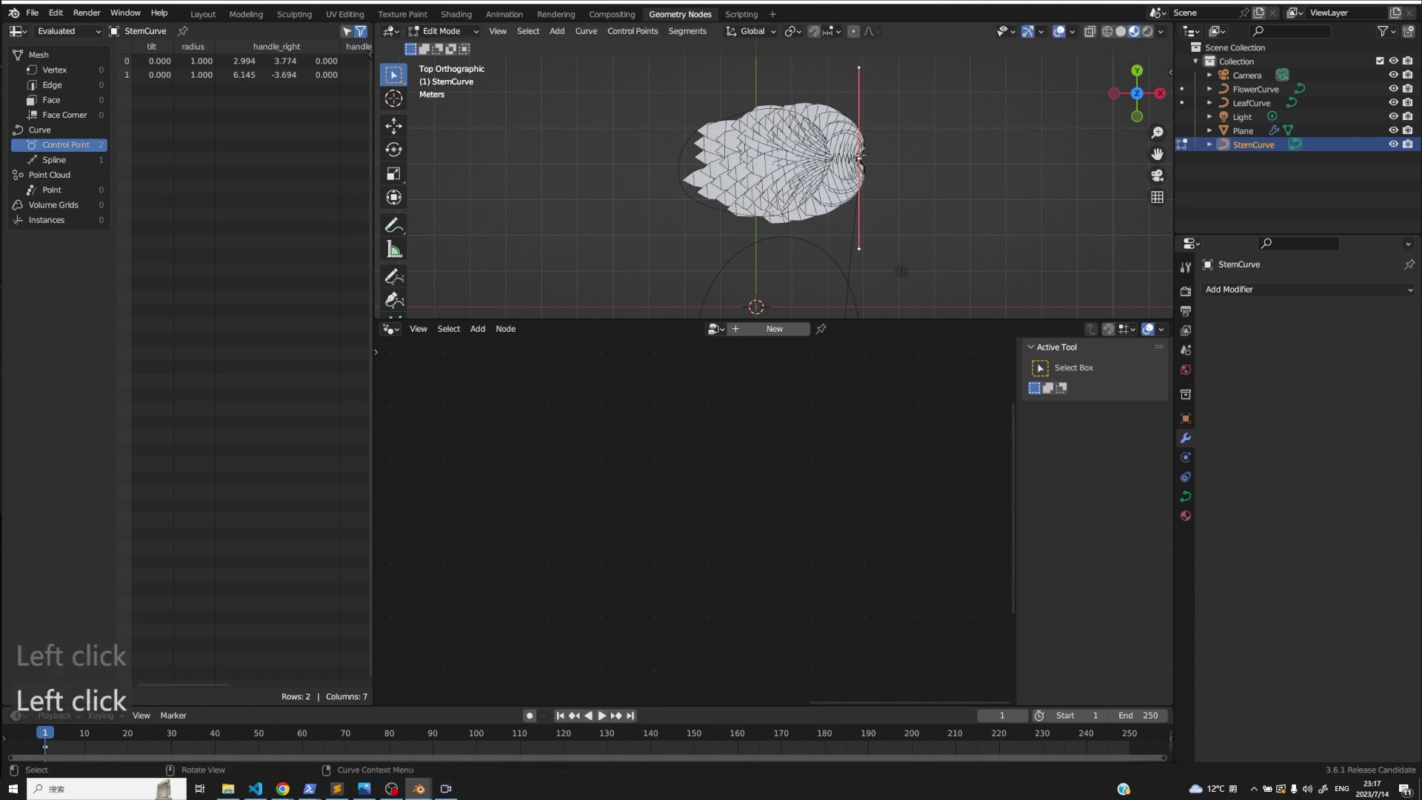
- Move the selected end point of StemCurve to the base of the petals and return to Object Mode
key("g")
left_click(779, 263)
key("Tab")
middle_click_drag(779, 263, 905, 220)
scroll(788, 269, "up", 3)
scroll(826, 276, "down", 1)
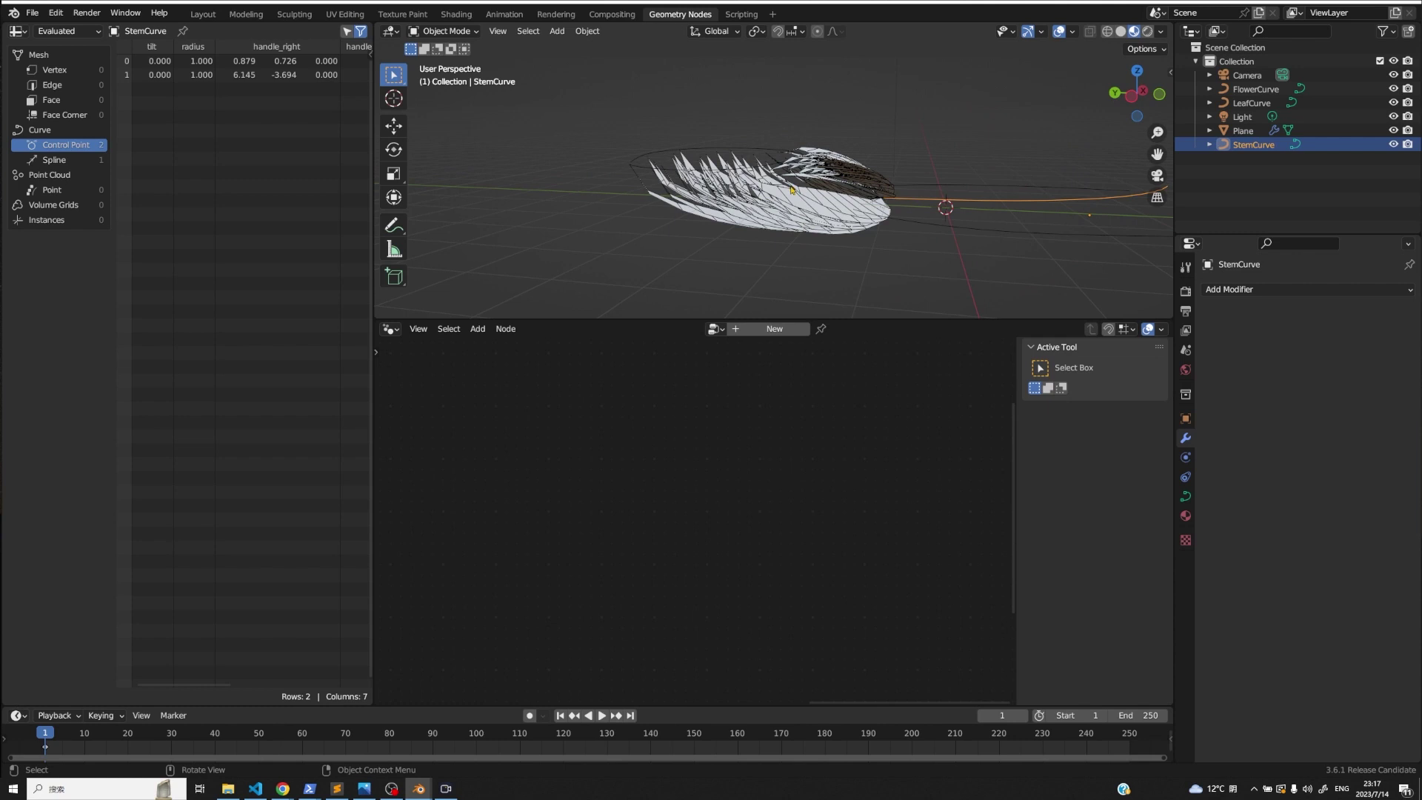
middle_click_drag(879, 227, 925, 196)
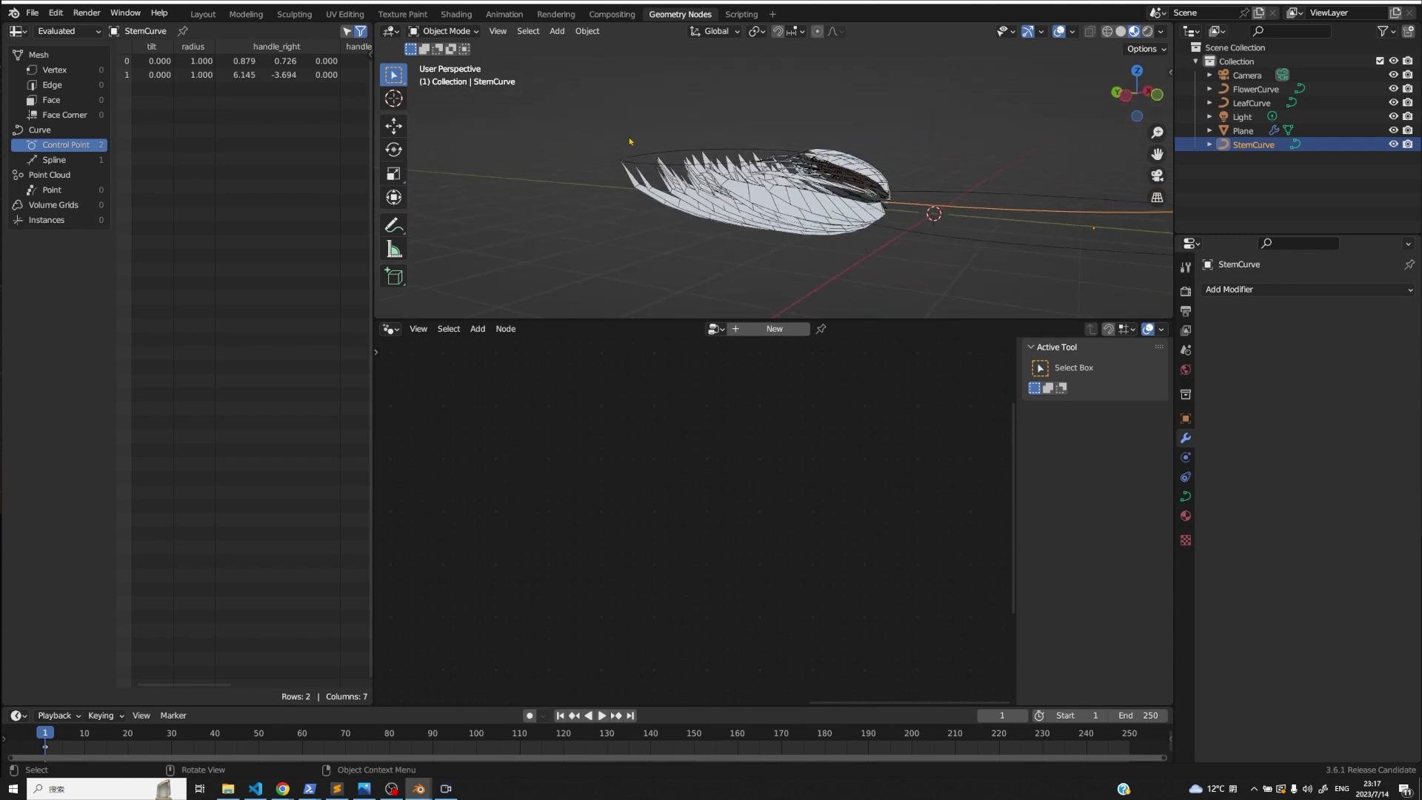
left_click(1137, 70)
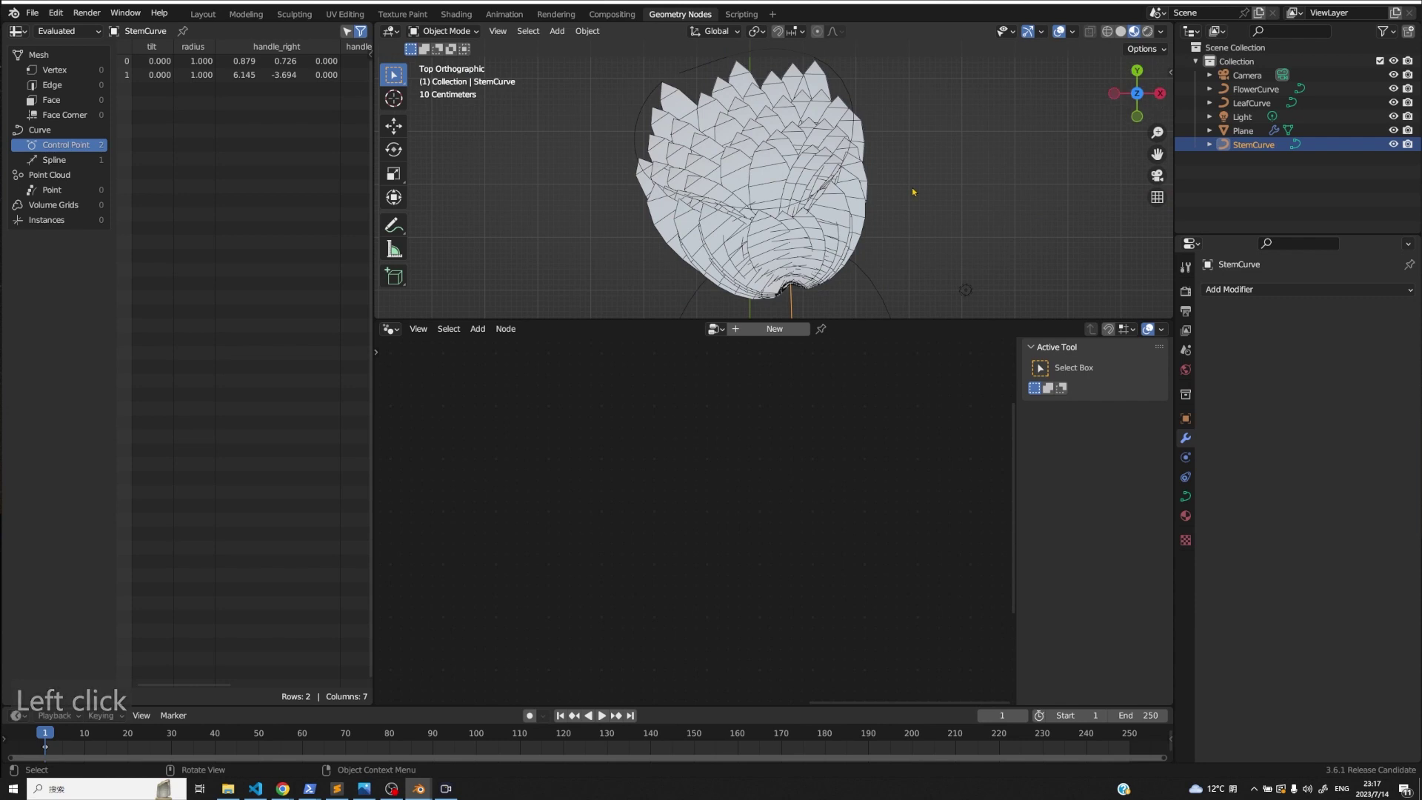
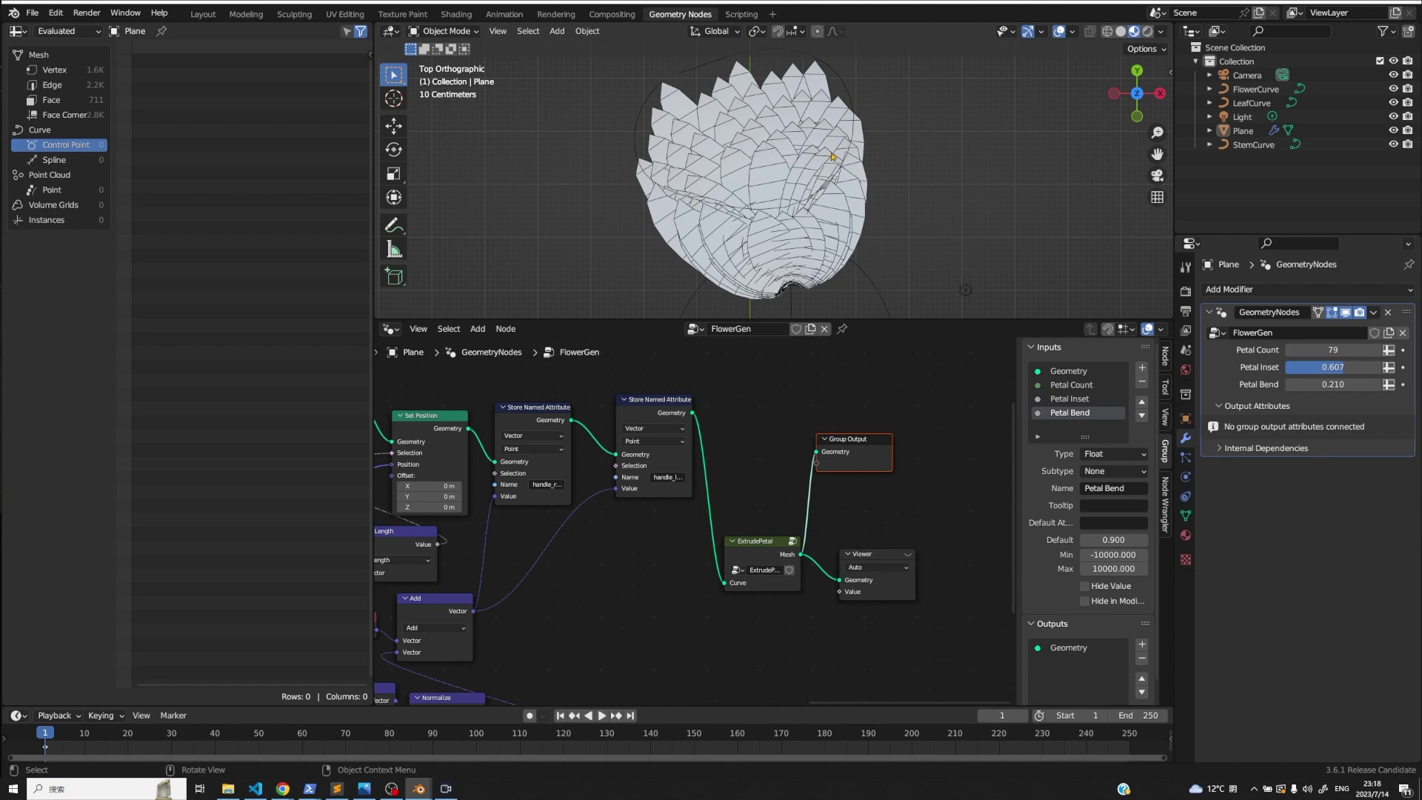
- Open the ExtrudePetal node group for editing and move its Curve Line node down into free space
middle_click_drag(429, 518, 465, 453)
scroll(643, 487, "down", 3)
left_click(796, 466)
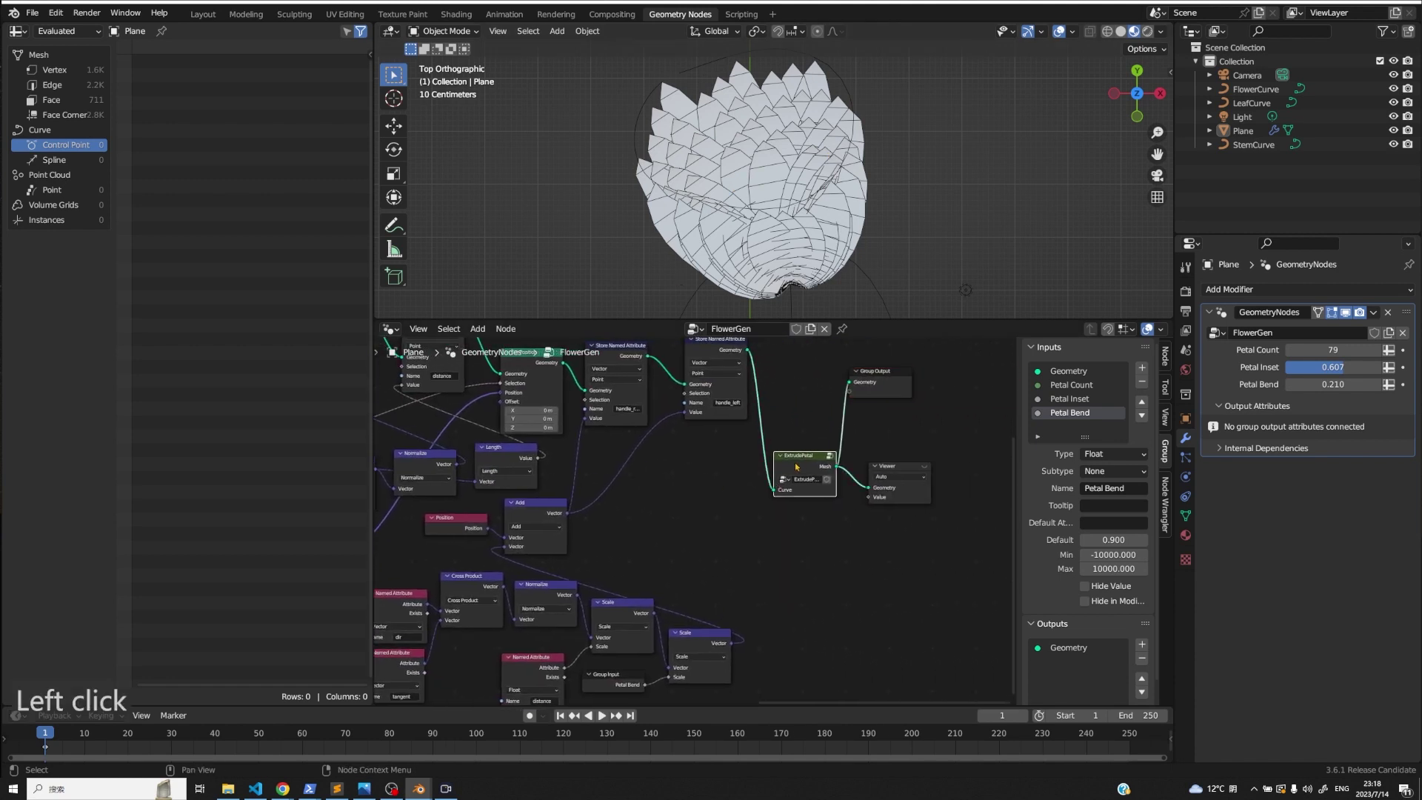
key("Tab")
left_click_drag(798, 478, 799, 529)
key("ctrl+z")
left_click_drag(799, 478, 800, 582)
middle_click_drag(741, 580, 699, 550)
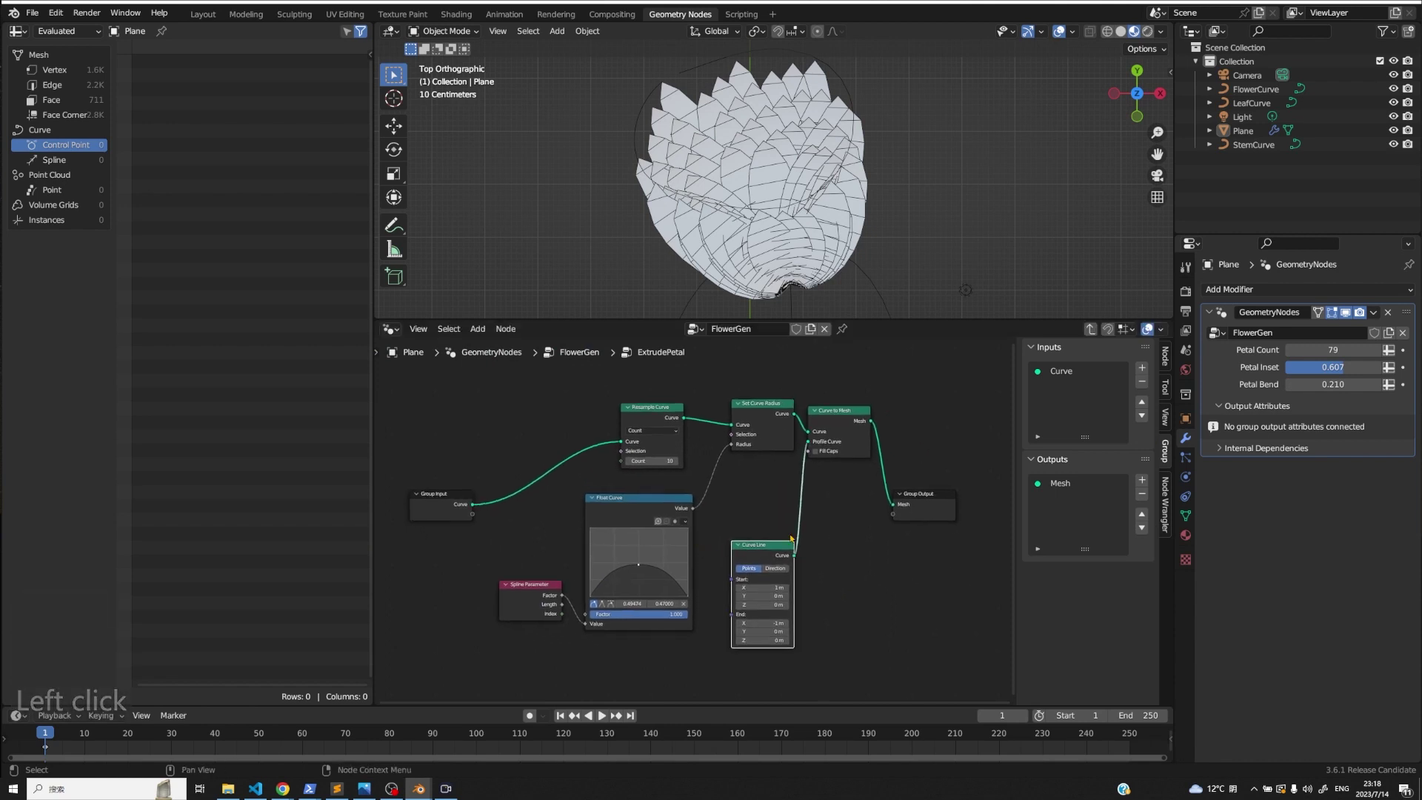
- Insert a Resample Curve node between Curve Line and Curve to Mesh, set to Length mode with a length of 0.2 m
key("shift+a")
type("sresamp")
key("Return")
left_click(828, 514)
left_click(876, 534)
left_click(854, 561)
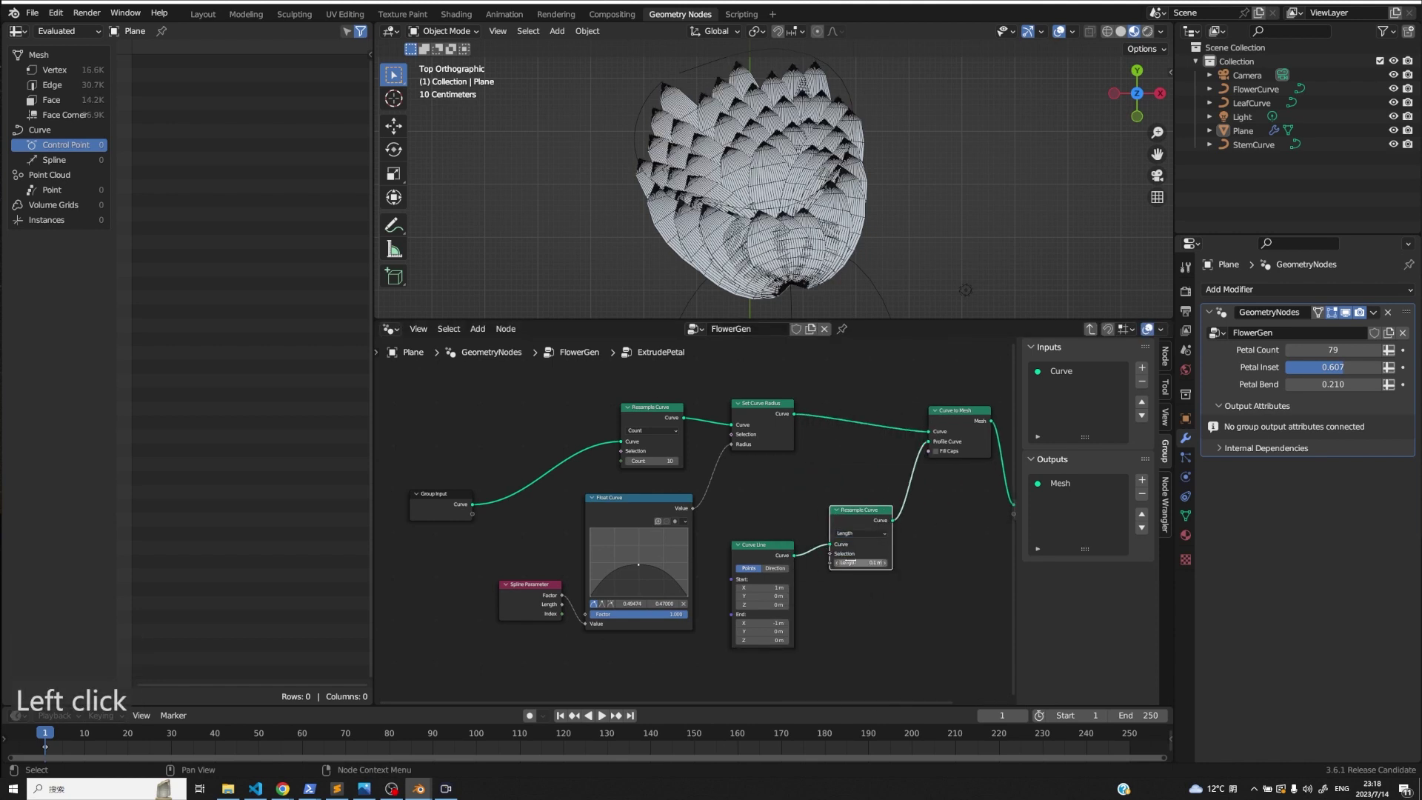
left_click(862, 562)
type("0.2")
key("Return")
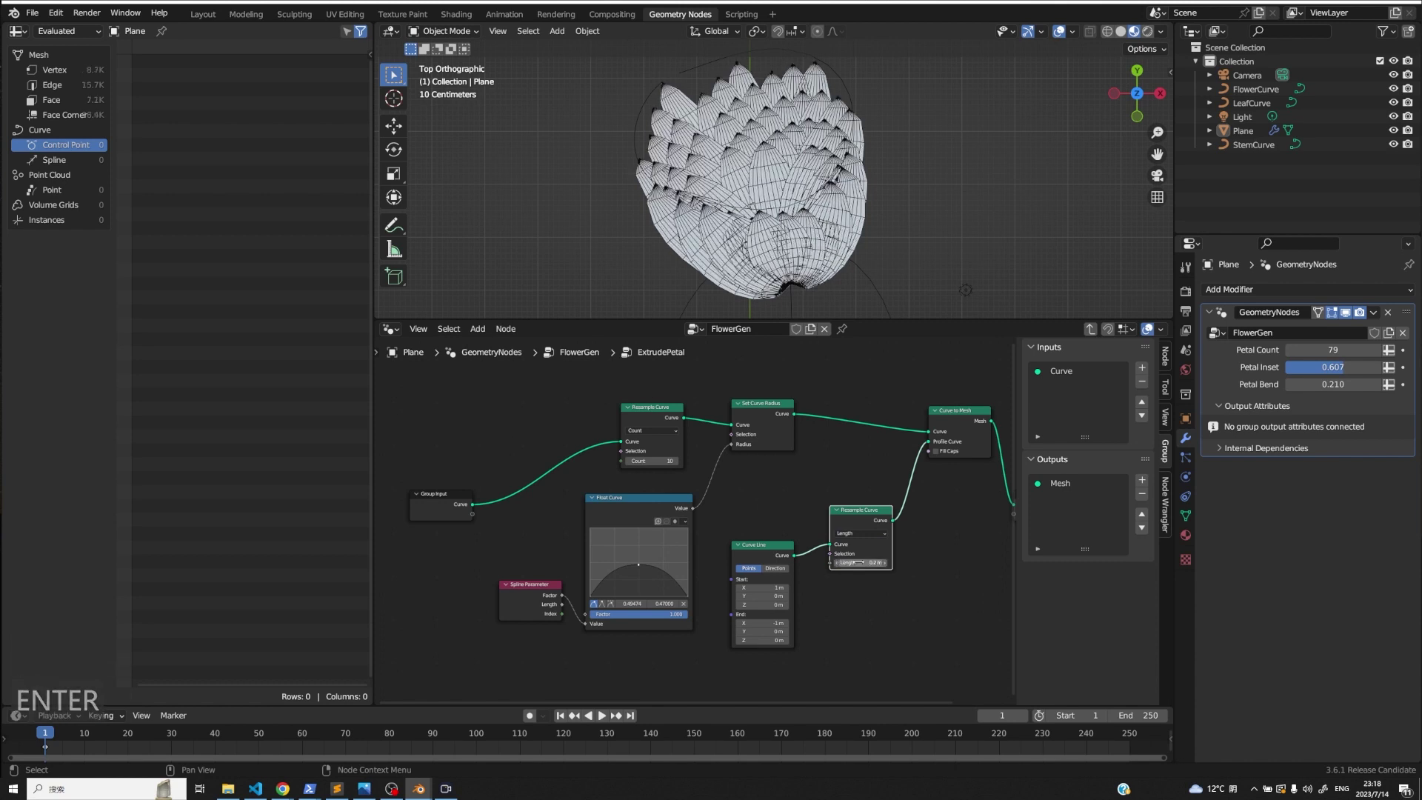
- Expose the new Resample Curve's length as a group input named "Resampe Length" and return to the FlowerGen node tree
left_click_drag(830, 562, 473, 514)
left_click(447, 516)
left_click(1064, 385)
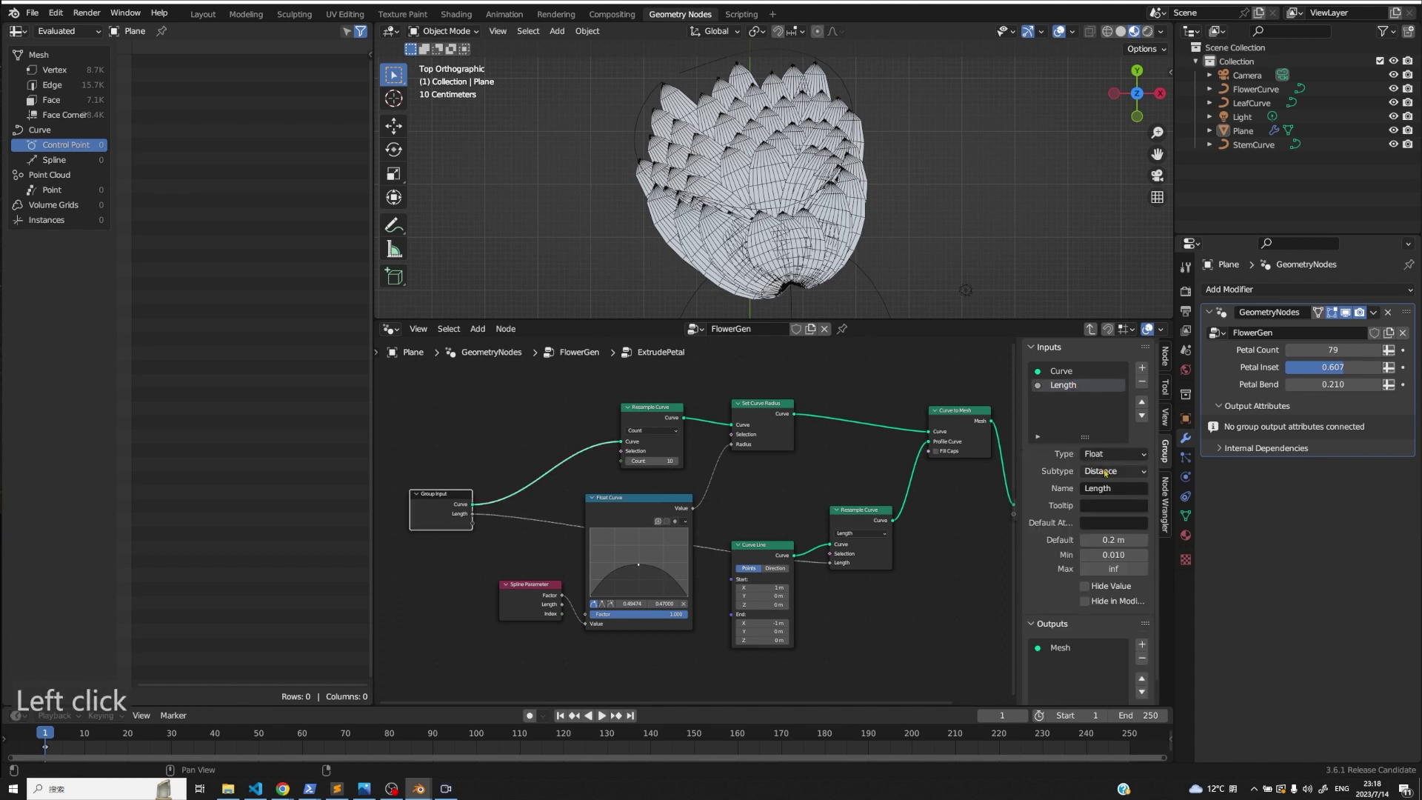
left_click(1115, 488)
type("Resampe Length")
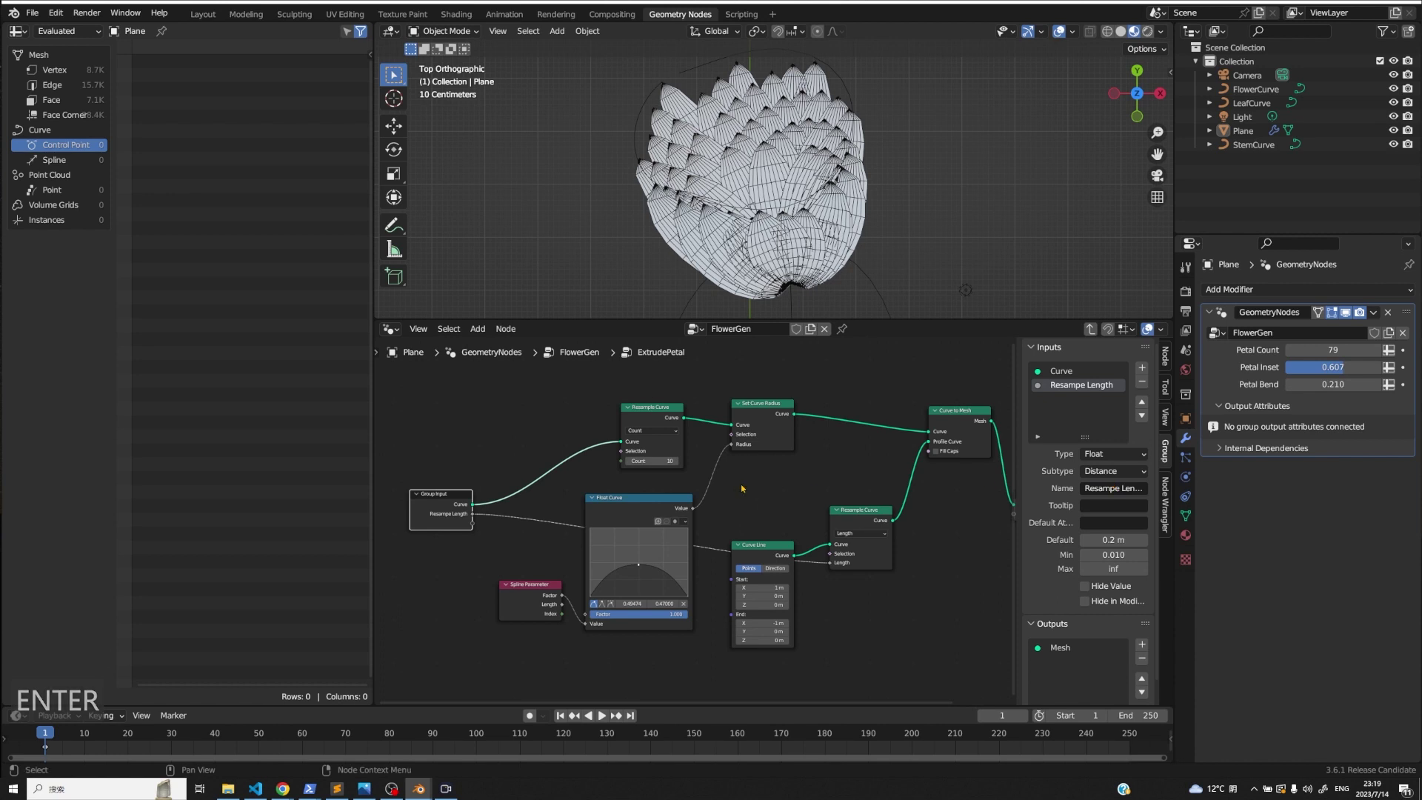
key("Tab")
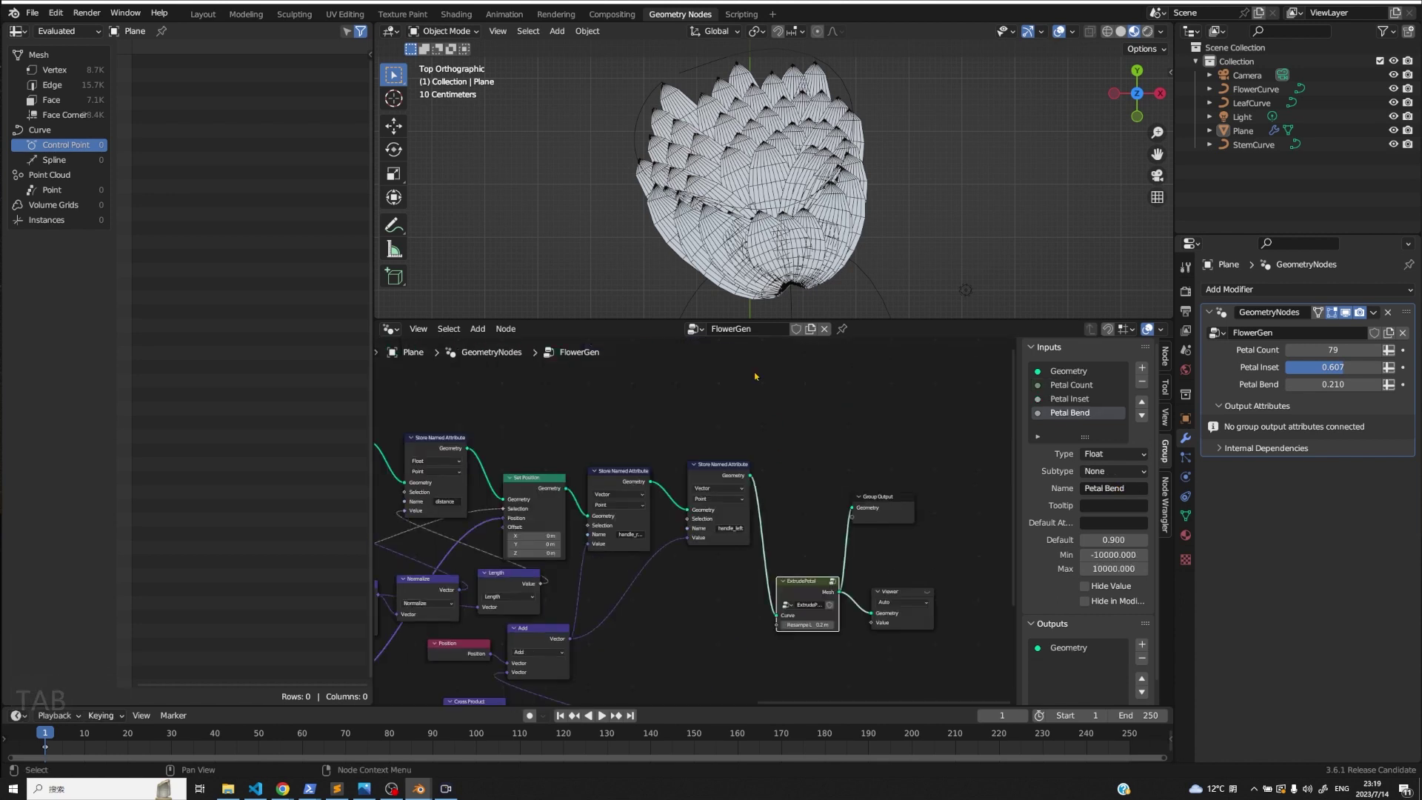
- Add a Group Input node feeding ExtrudePetal's Resampe Length, exposing that value on the FlowerGen modifier
middle_click_drag(744, 263, 748, 199)
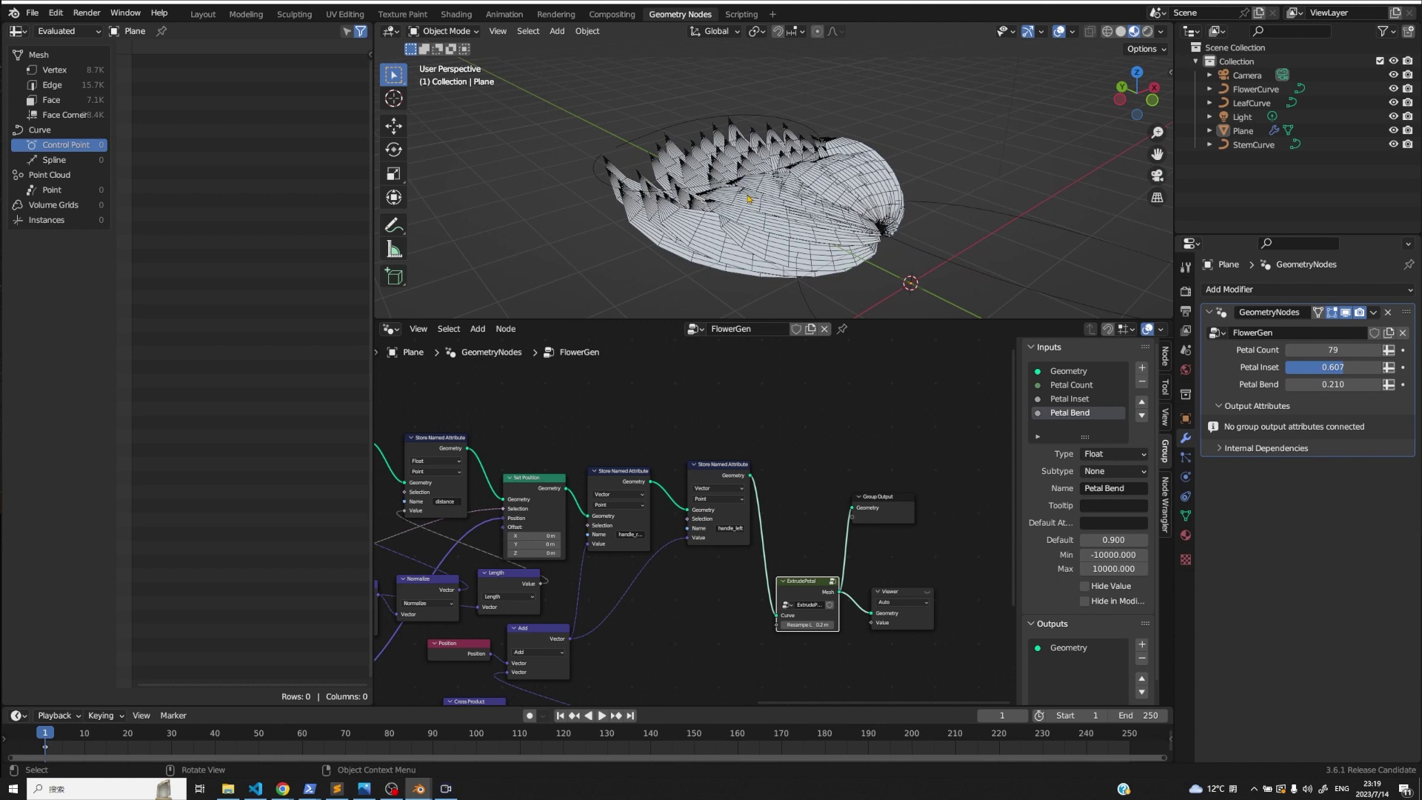
middle_click_drag(777, 271, 778, 272)
left_click_drag(789, 575, 738, 591)
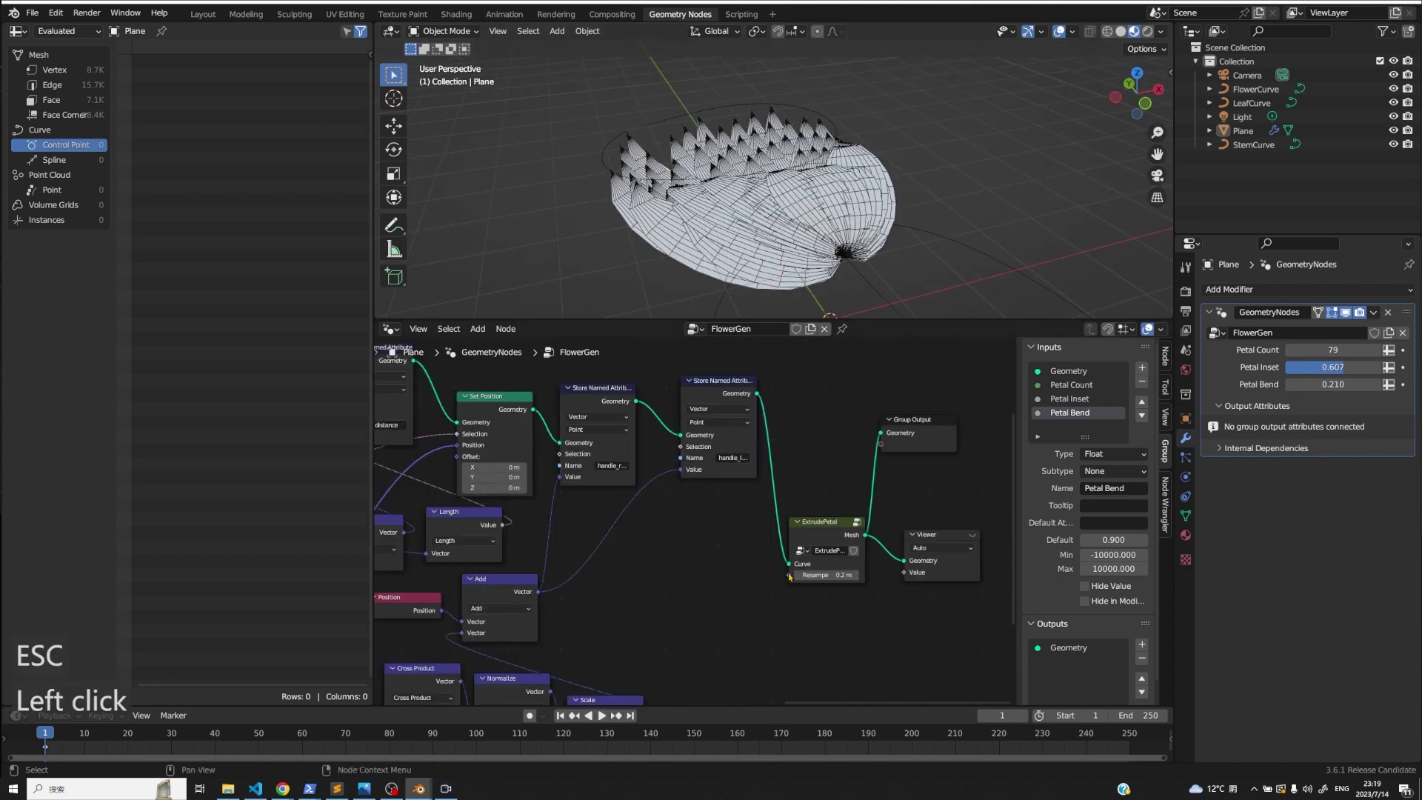
type("group")
key("Return")
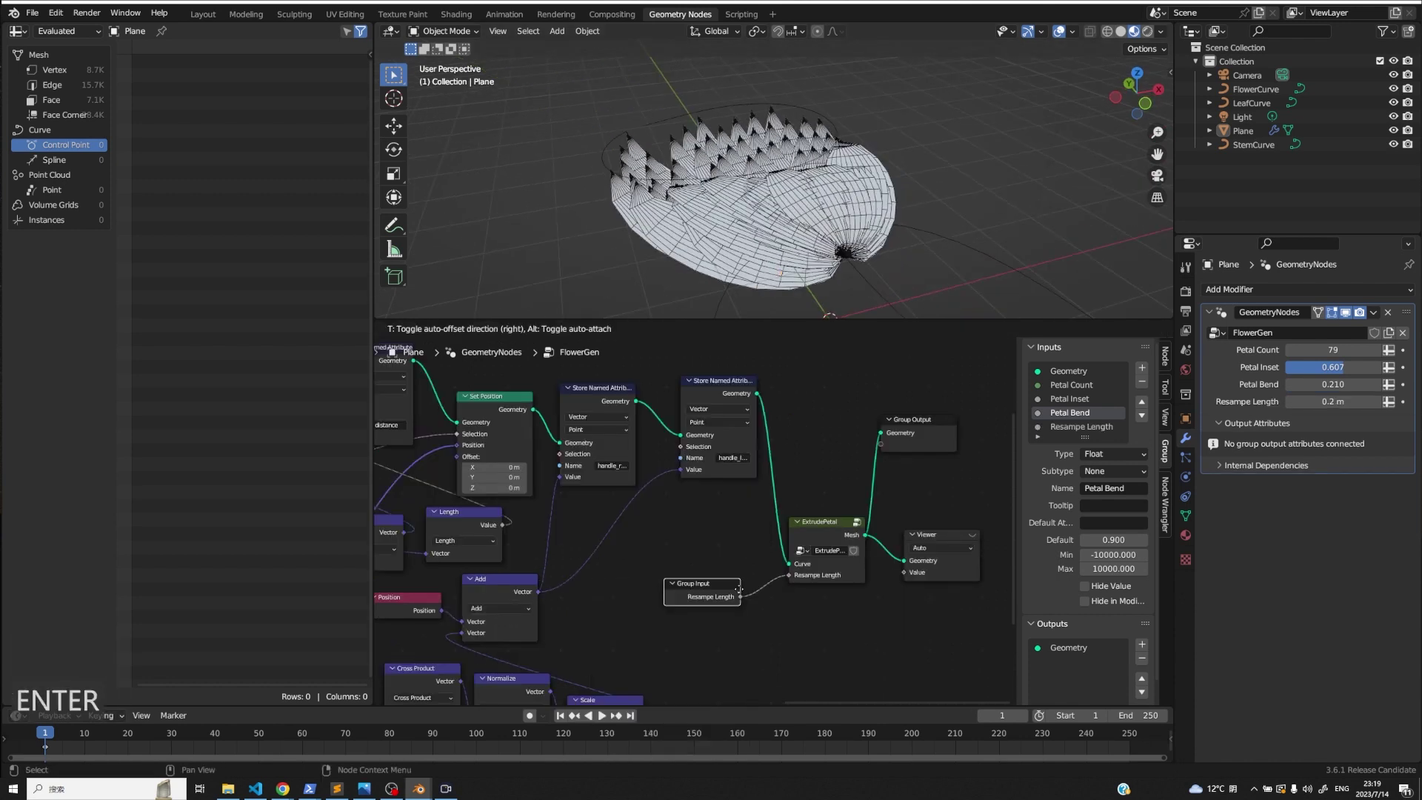
left_click(750, 578)
left_click(794, 610)
- Inside ExtrudePetal, switch the first Resample Curve to Length mode driven by Resampe Length, and set the modifier's Resampe Length to 0.31 m
middle_click_drag(665, 548, 574, 470)
scroll(868, 378, "down", 1)
middle_click_drag(637, 177, 646, 236)
middle_click_drag(748, 533, 424, 392)
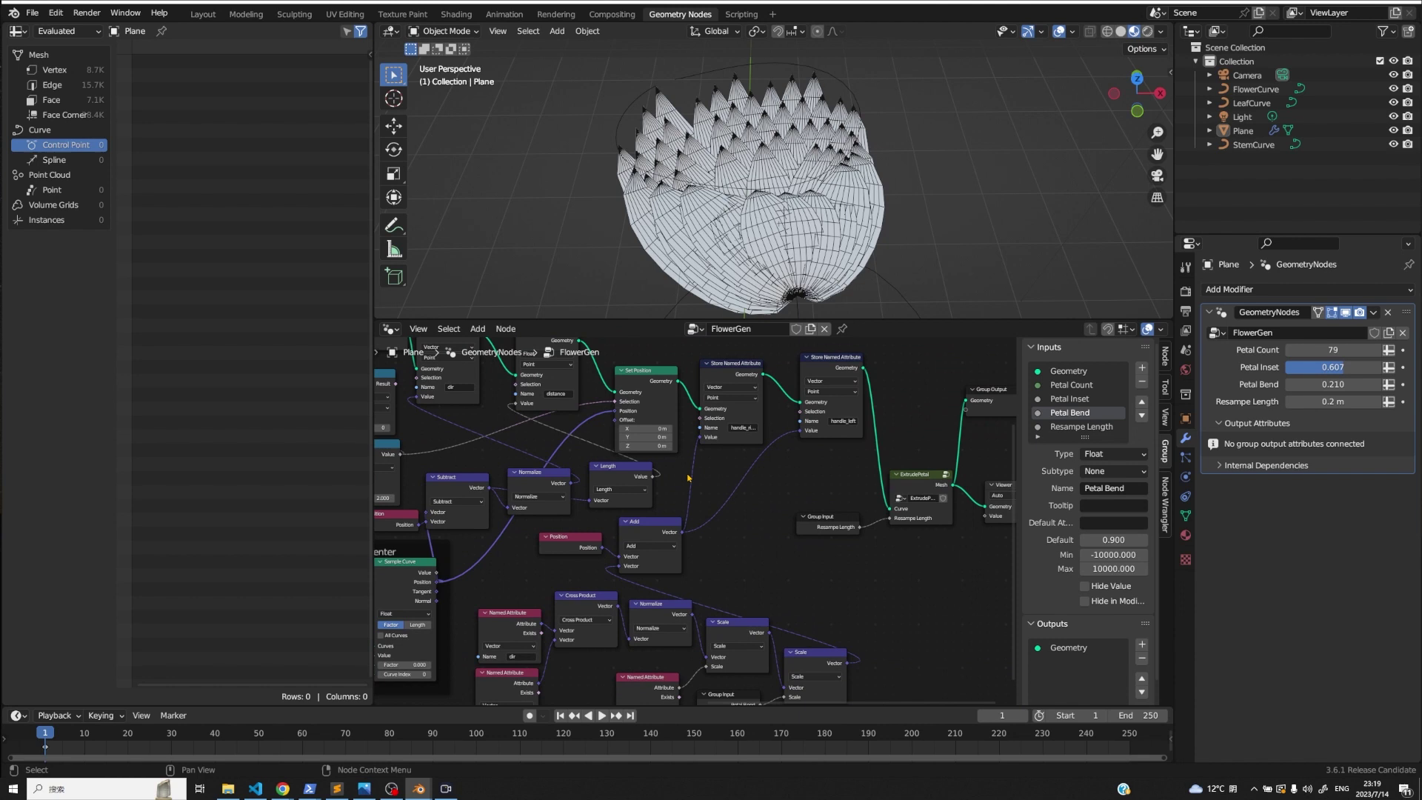
left_click(928, 476)
key("Tab")
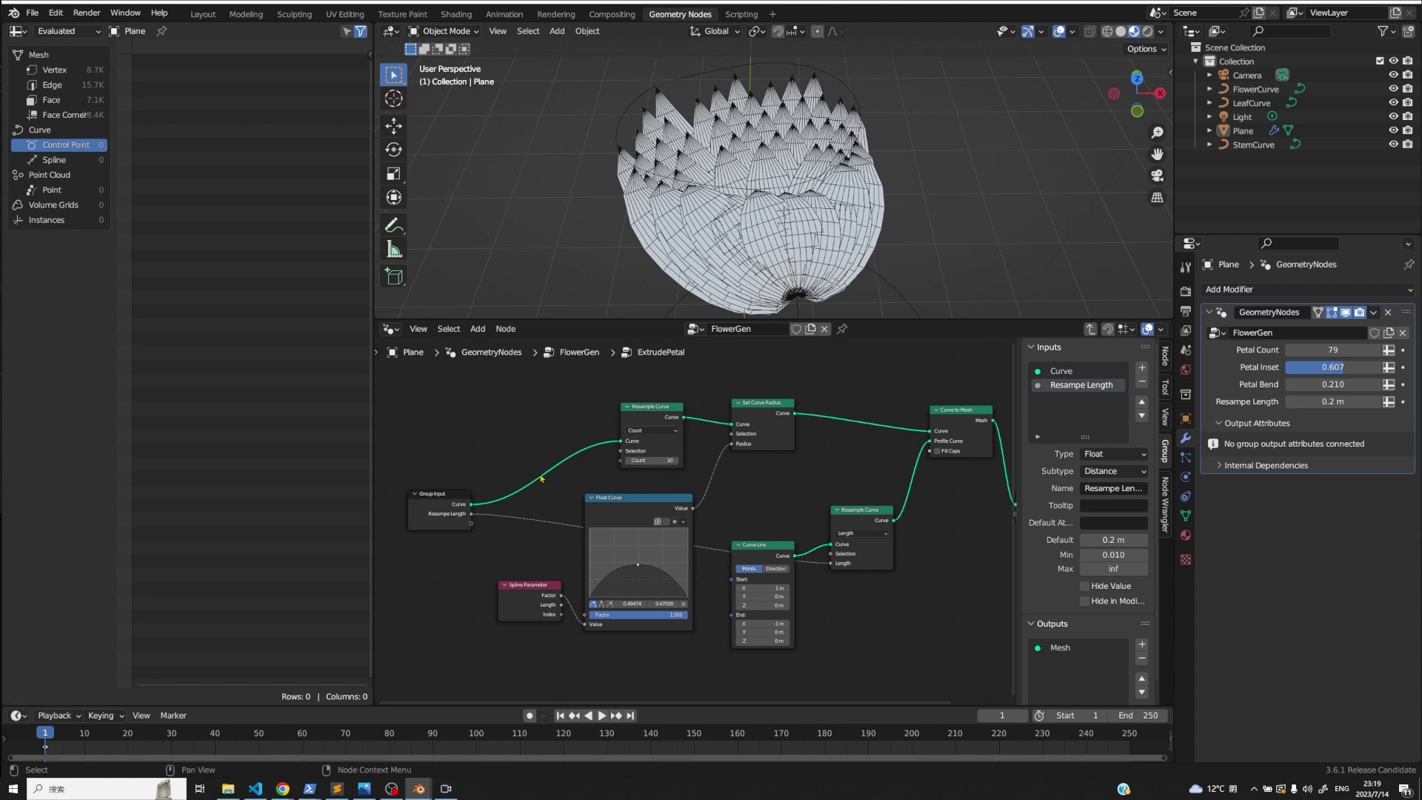
left_click(652, 430)
left_click(644, 445)
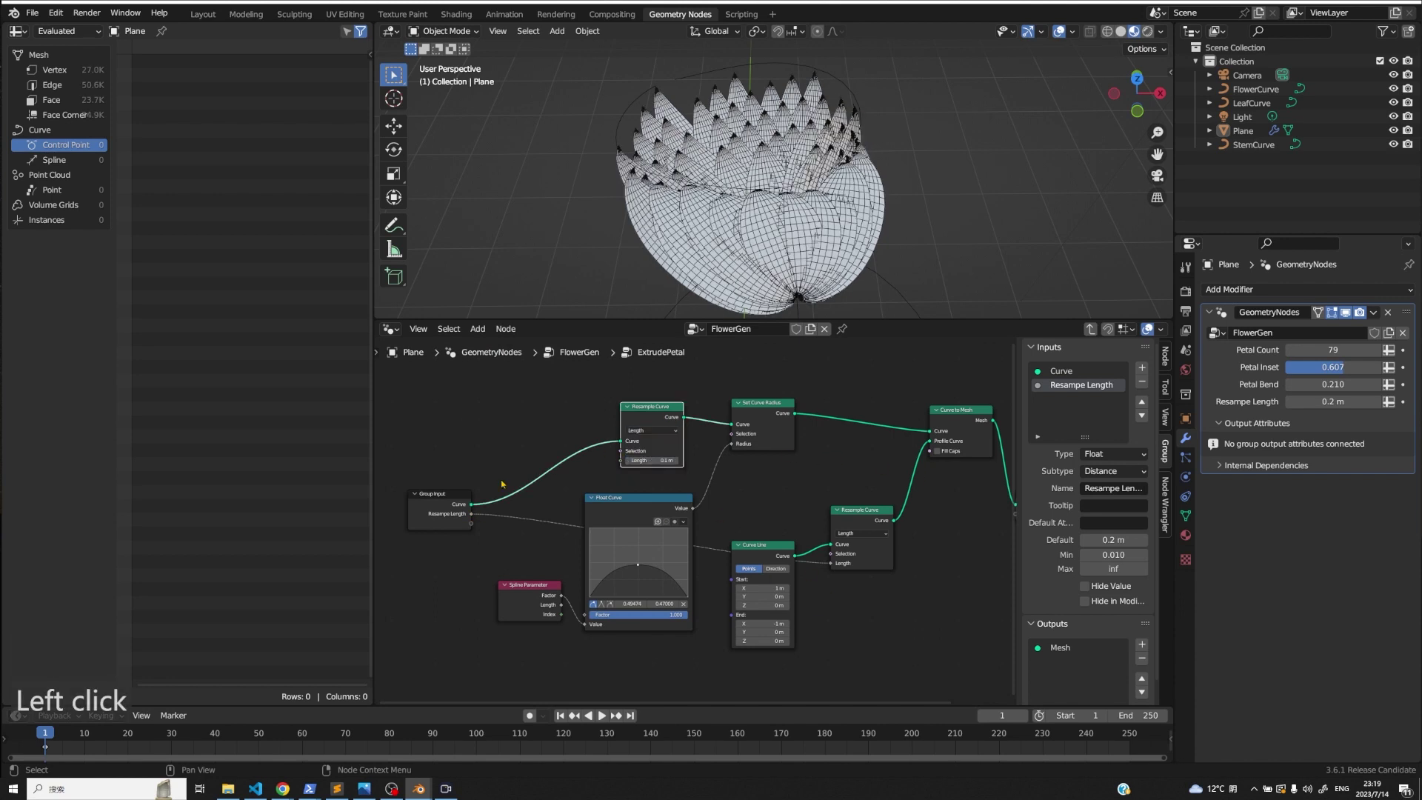
left_click_drag(471, 514, 621, 459)
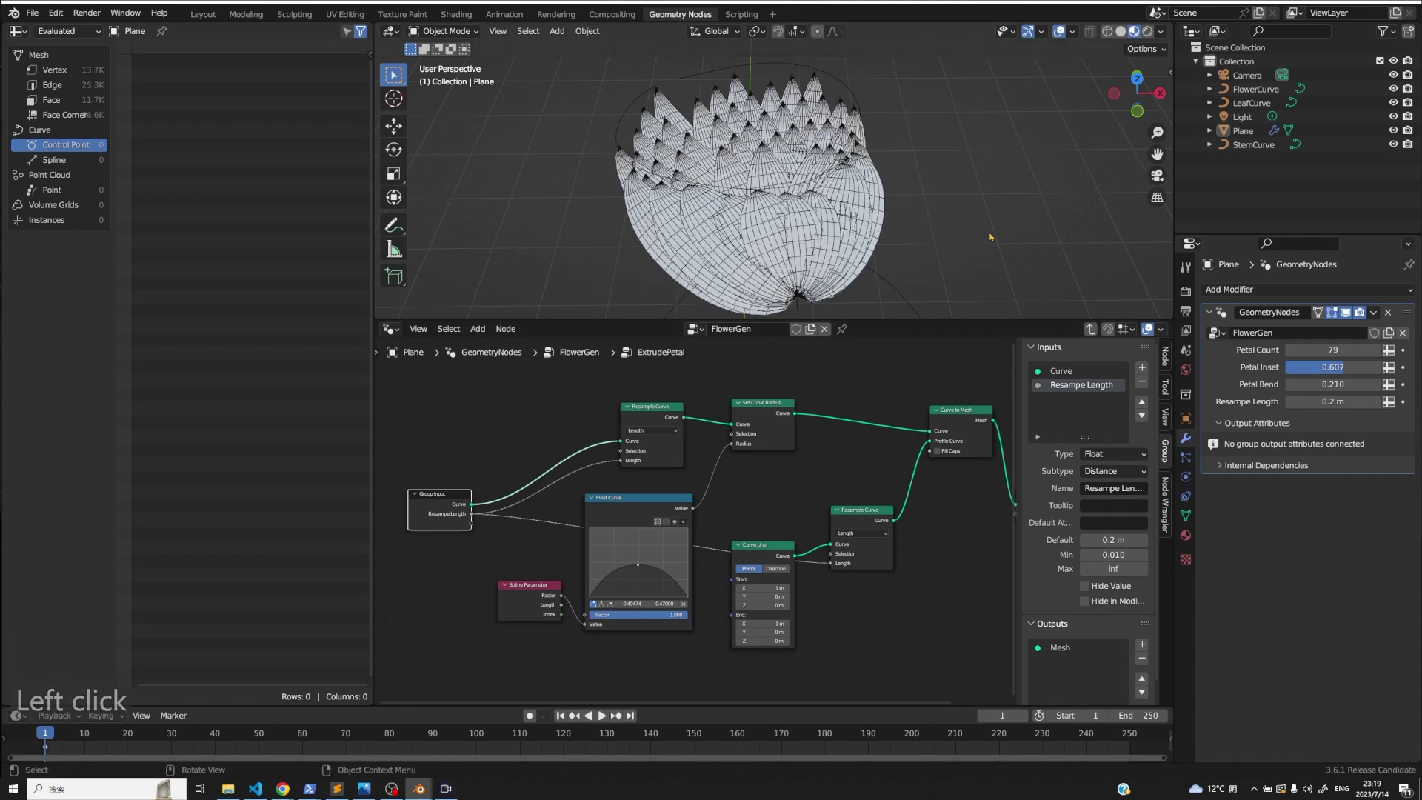
left_click(1137, 80)
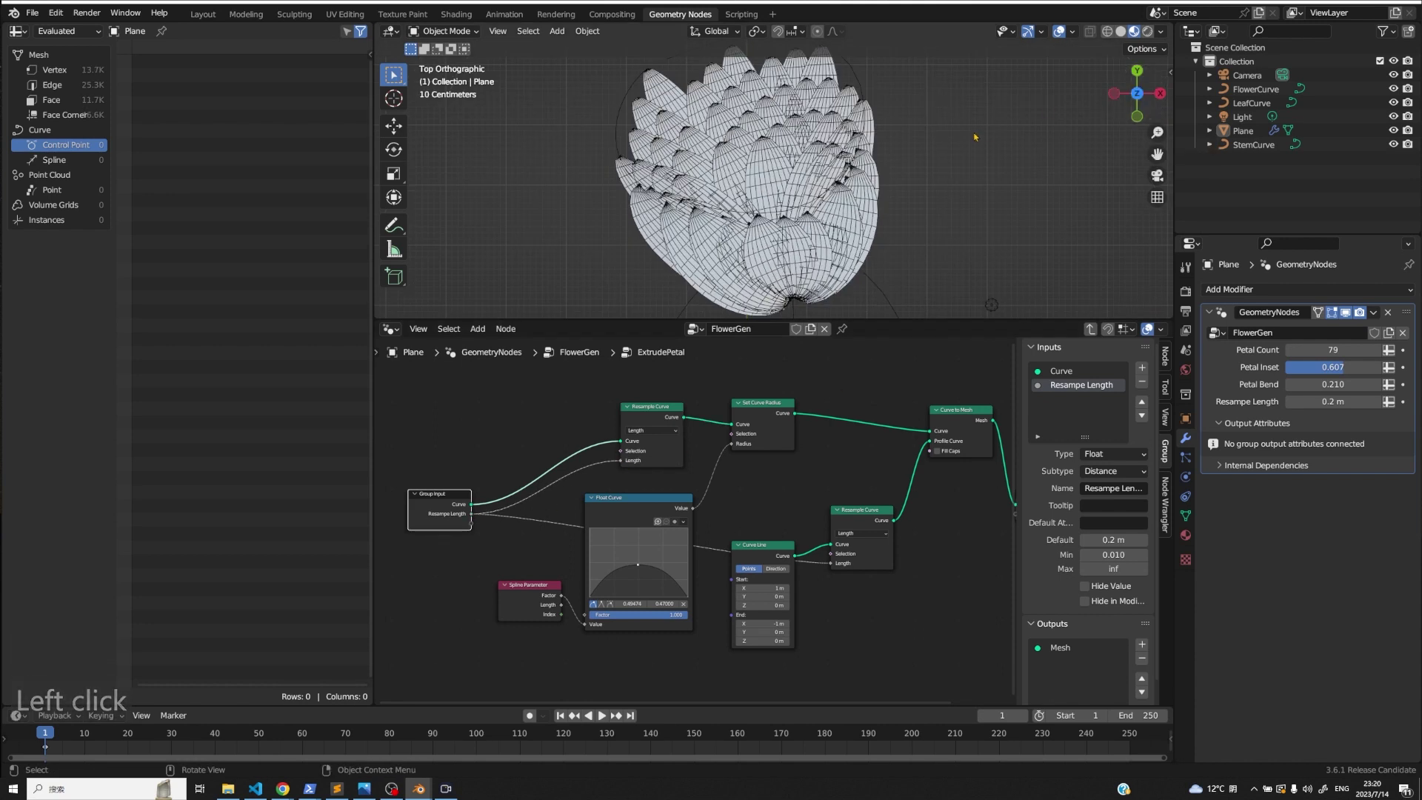
mouse_move(1333, 401)
left_mouse_down()
mouse_move(1311, 401)
mouse_move(1357, 401)
left_mouse_up()
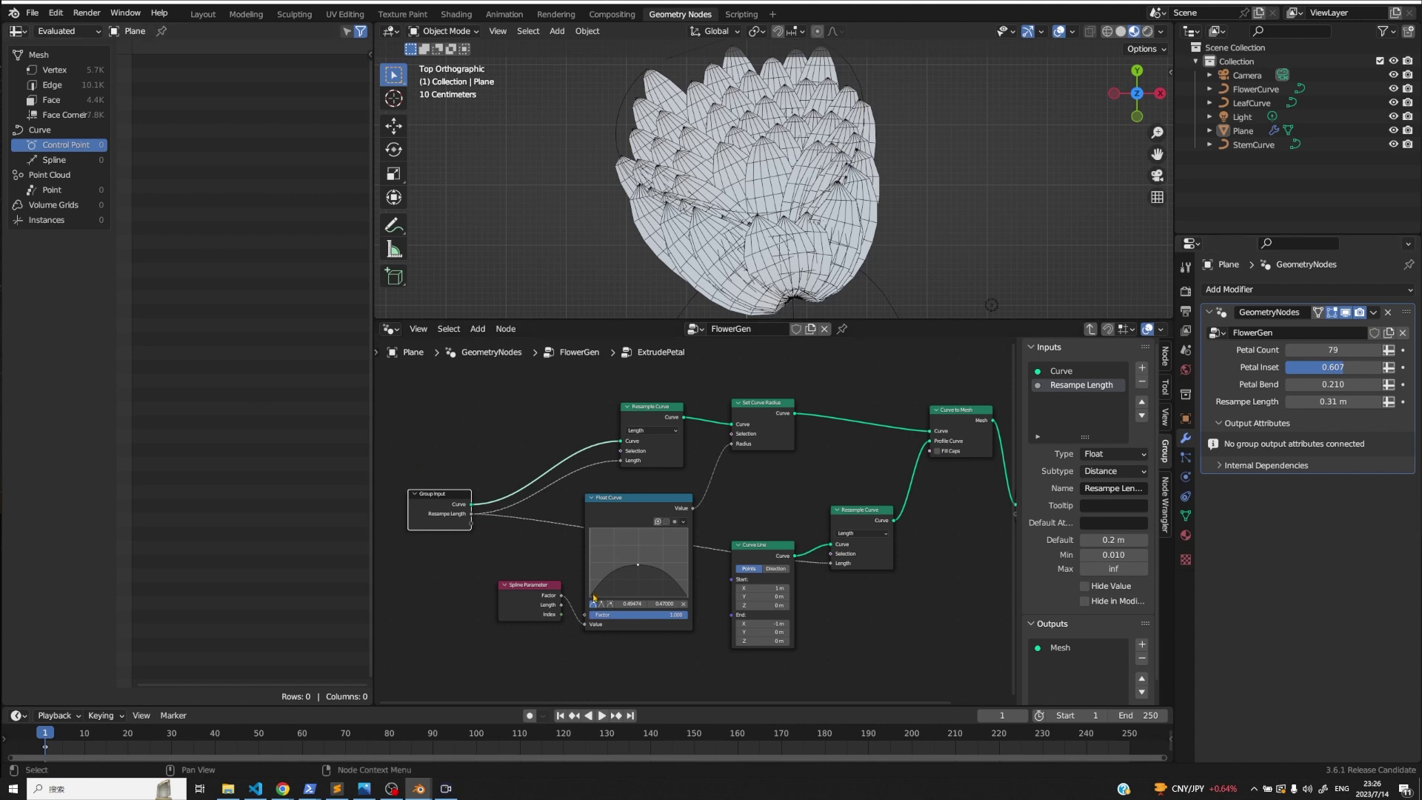
- Try reshaping the petal profile by shifting the Float Curve's middle point toward the curve's start, and undo the change
key("ctrl+z")
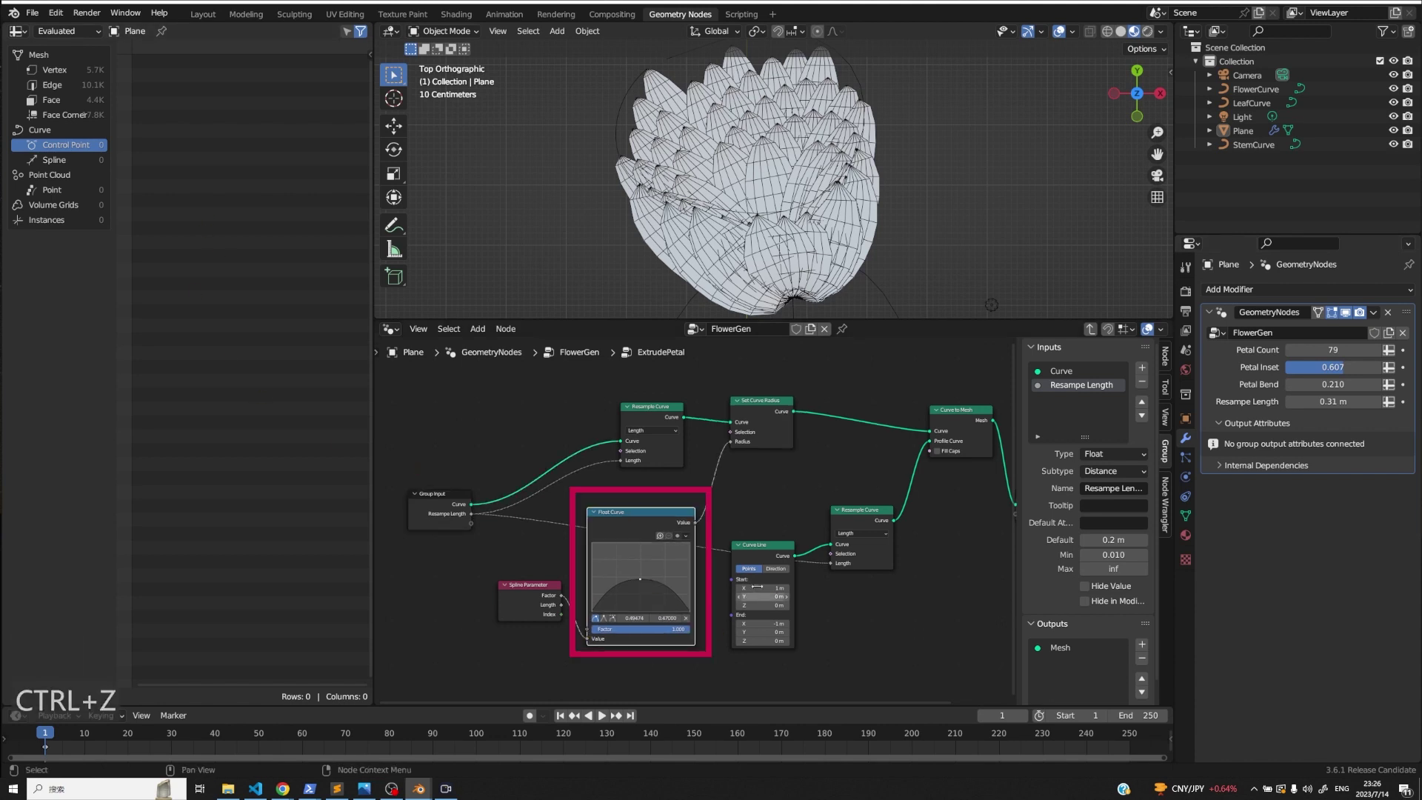
left_click_drag(644, 582, 614, 580)
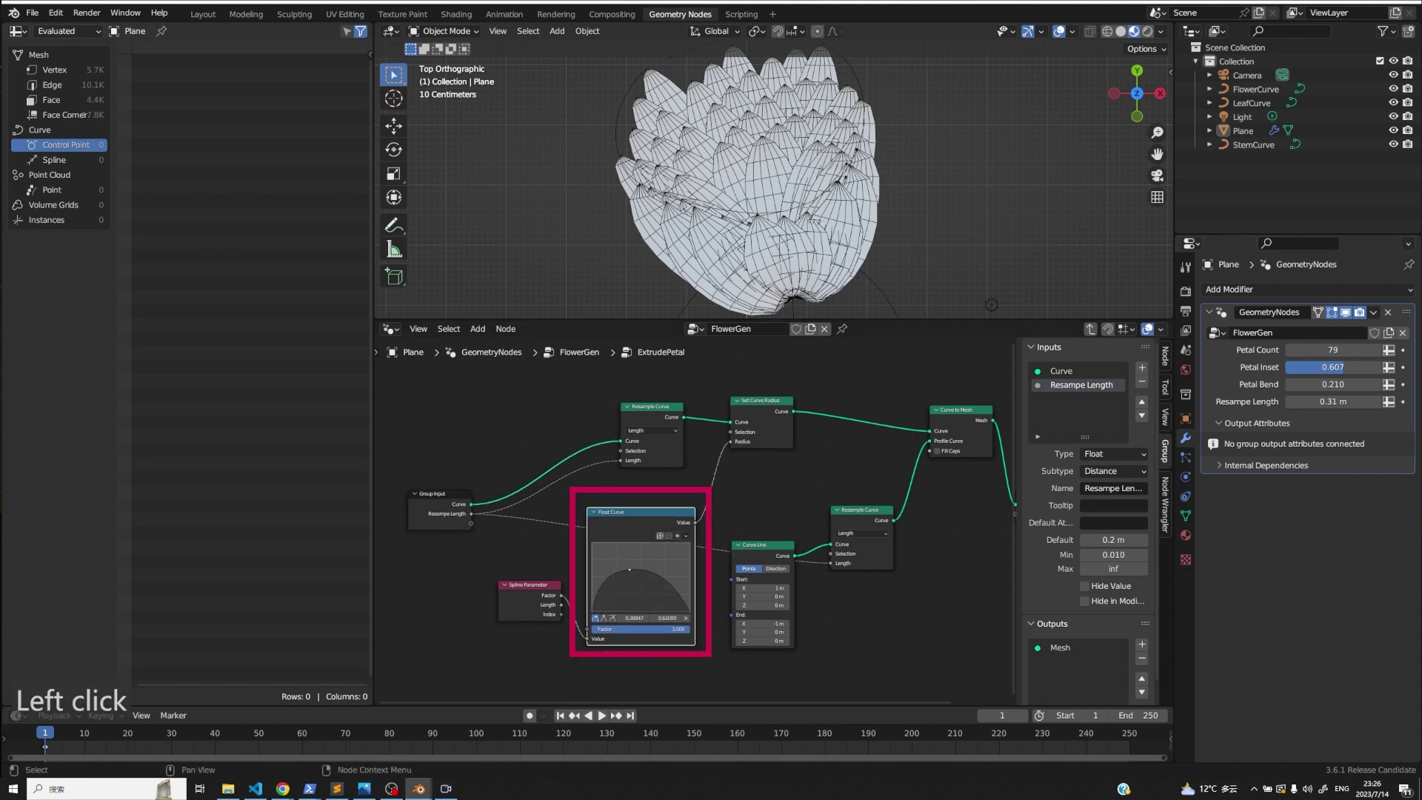
left_click(668, 580)
key("ctrl+z")
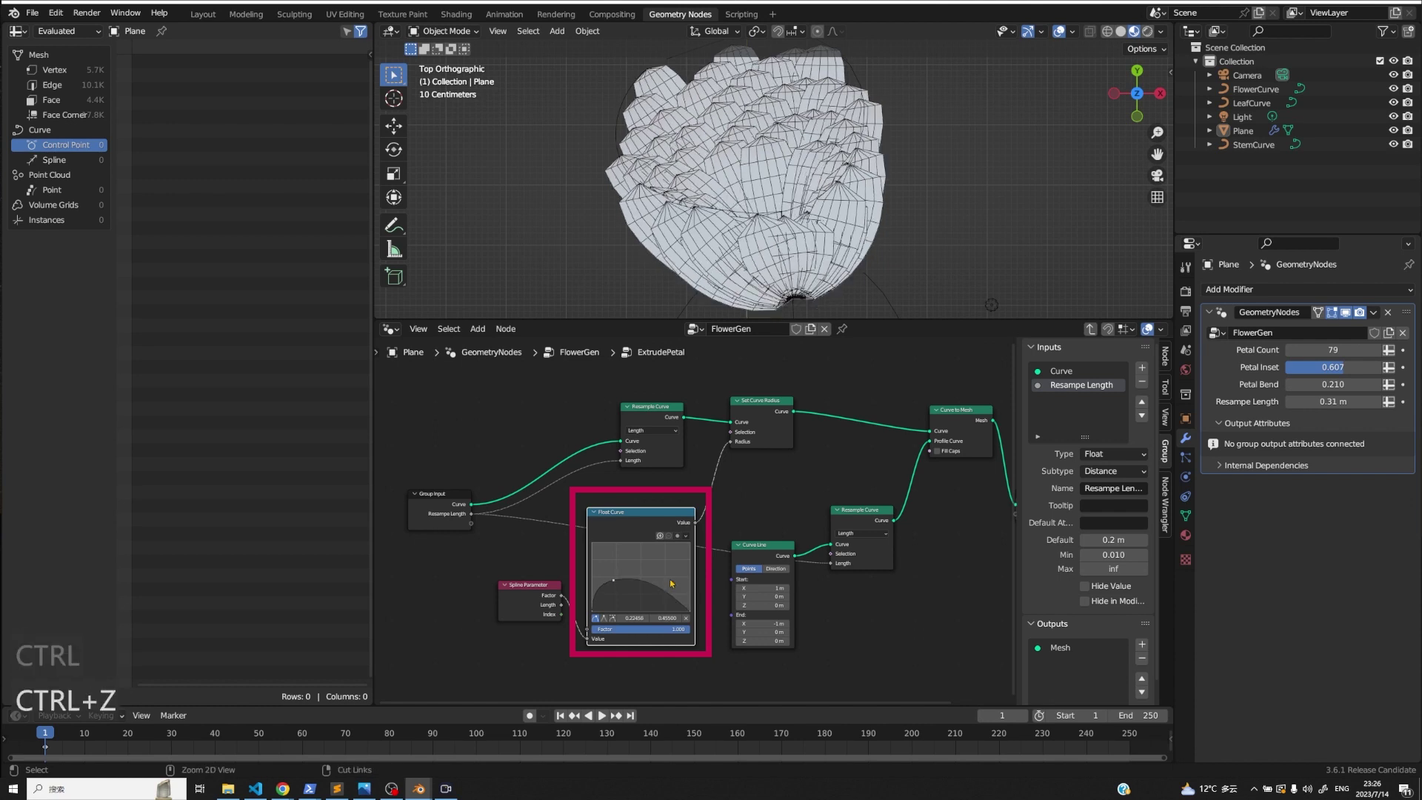
key("ctrl+z")
- Insert a Multiply math node between the Float Curve's value and the Set Curve Radius node's Radius
left_click_drag(668, 511, 709, 528)
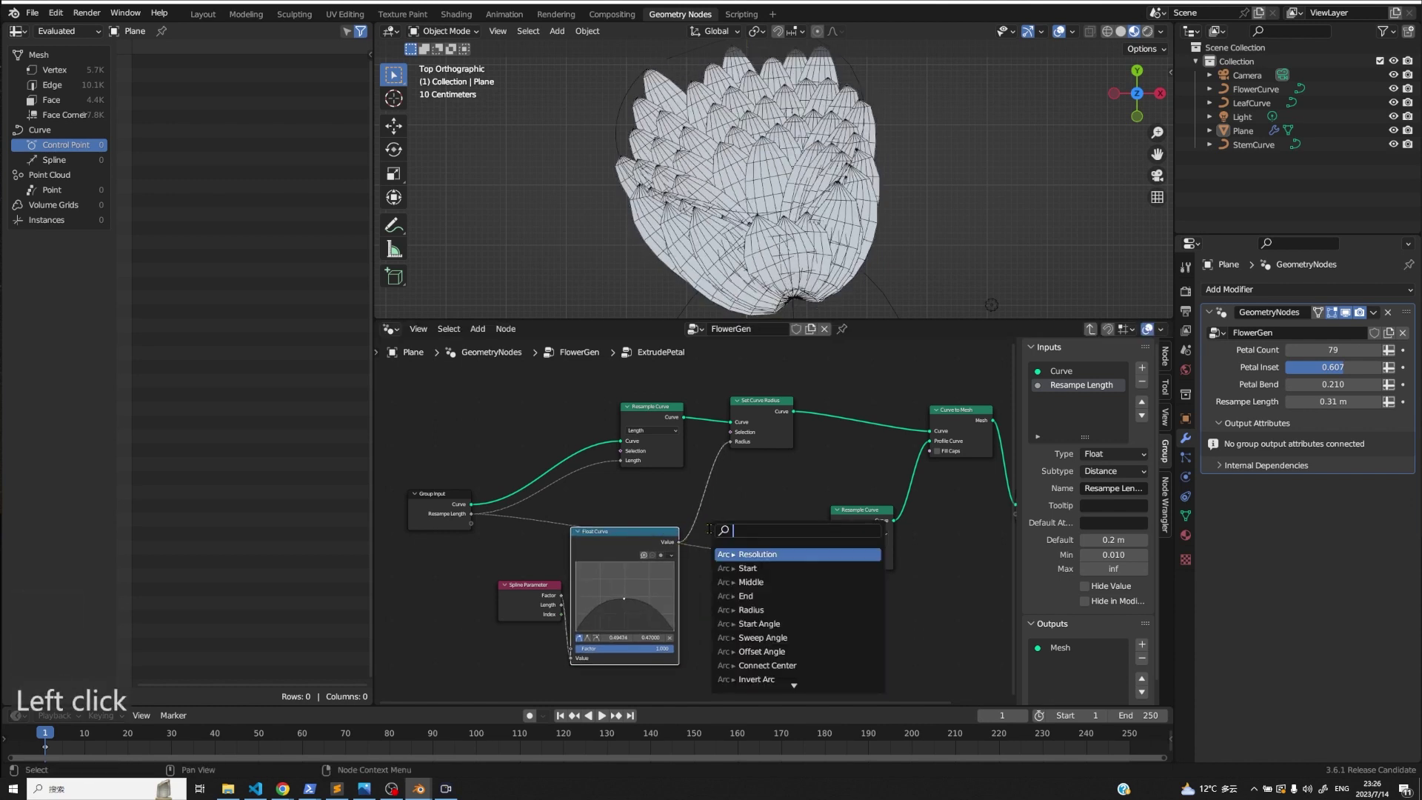
type("mult")
key("Return")
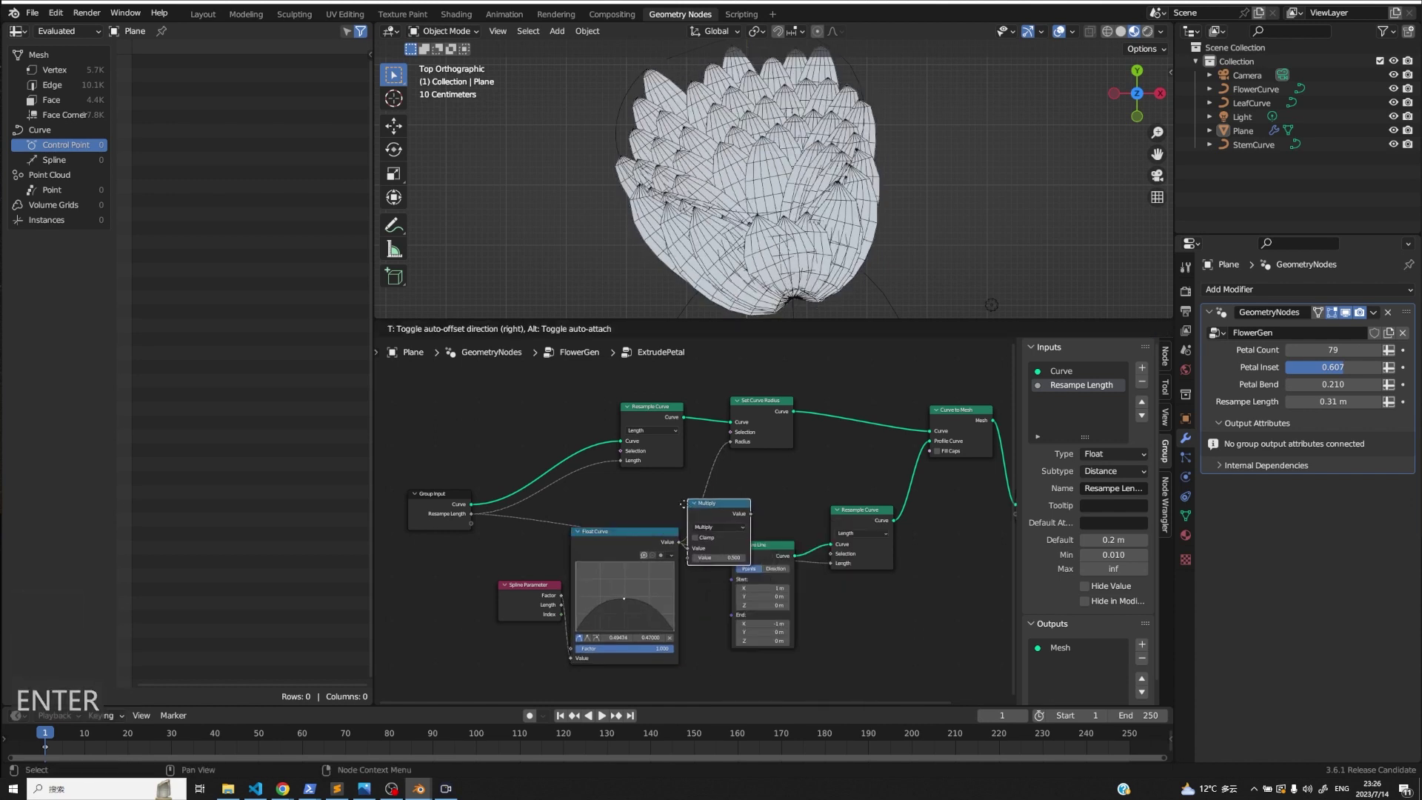
left_click(672, 491)
left_click_drag(738, 498, 731, 442)
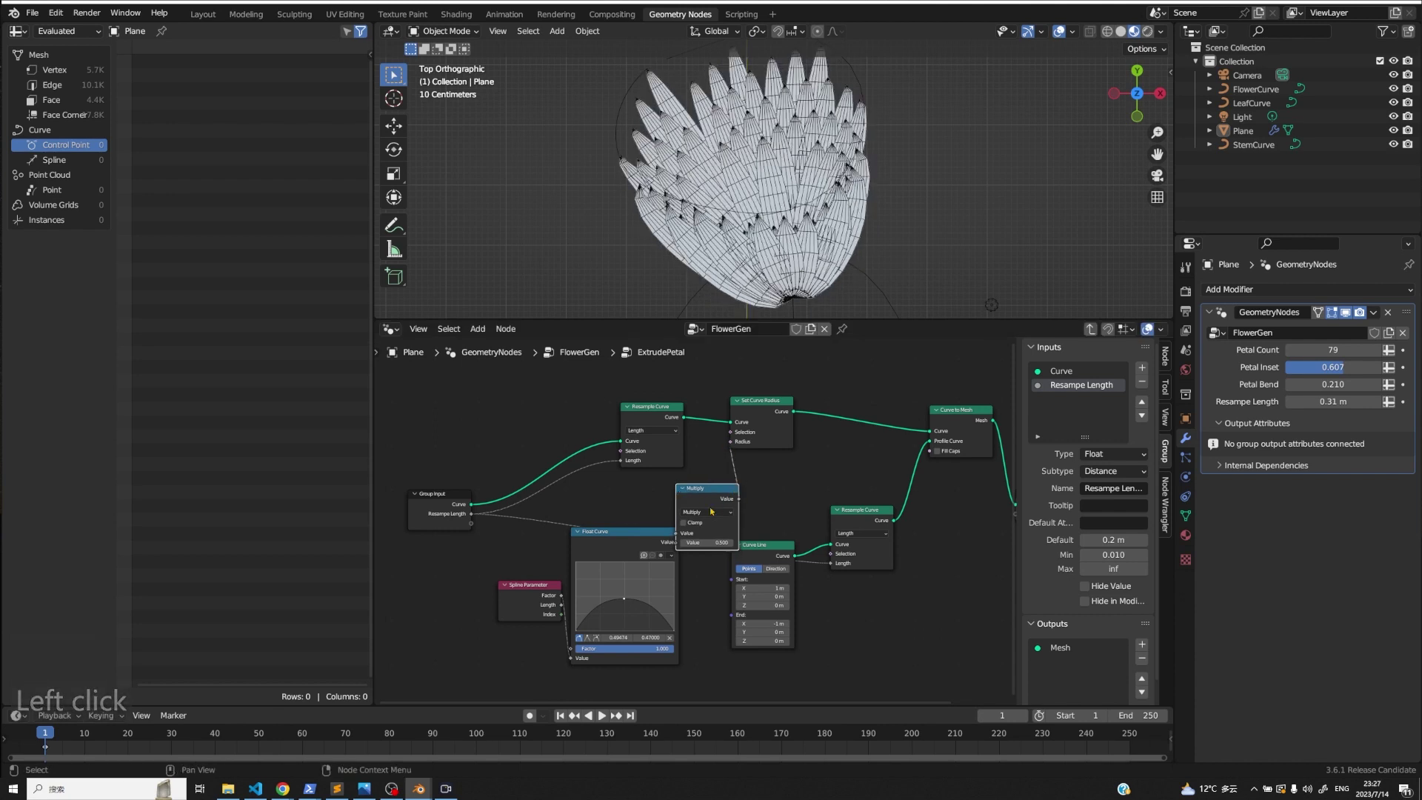
left_click_drag(701, 491, 713, 480)
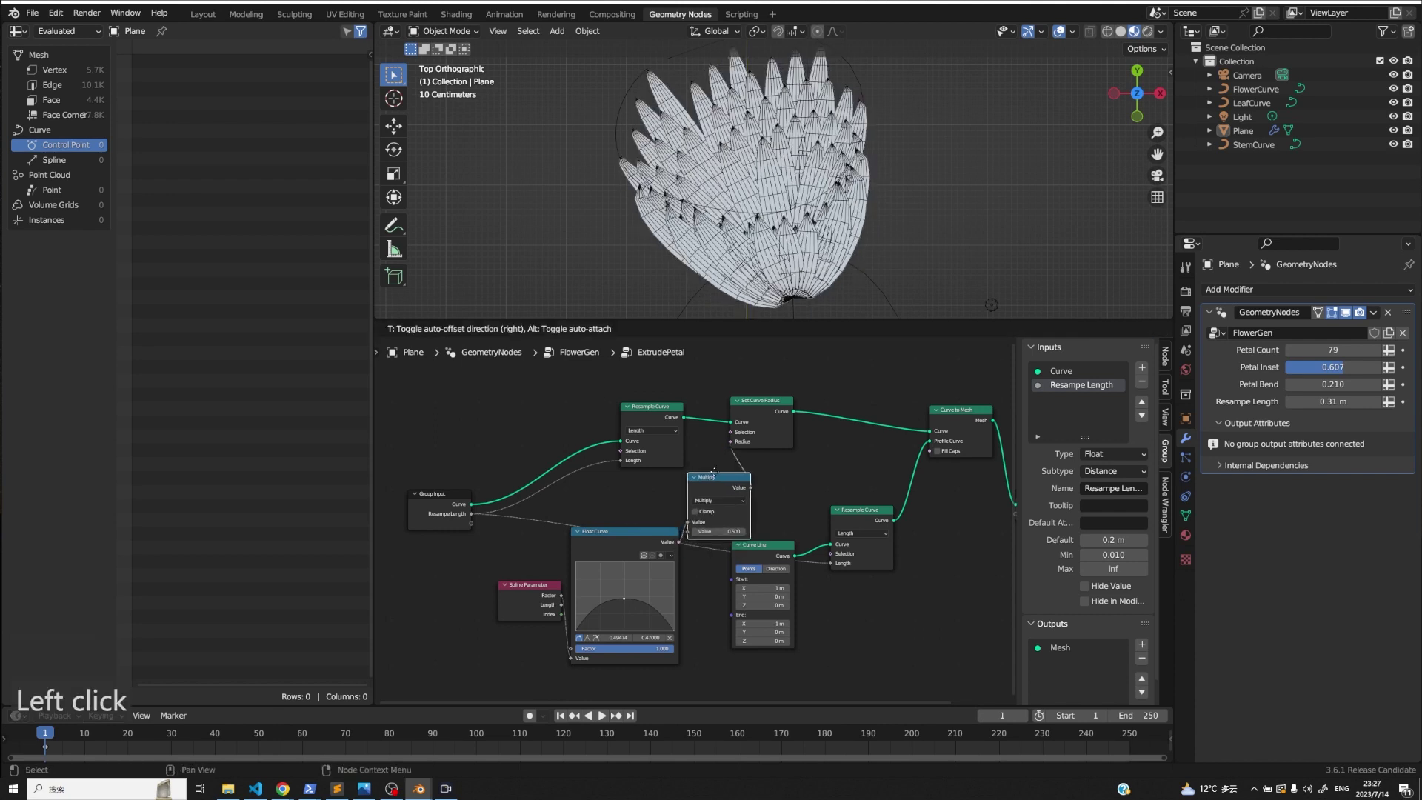
- Expose the Multiply node's second value as a group input named "Petal Width" and return to the FlowerGen node tree
left_click_drag(688, 532, 471, 524)
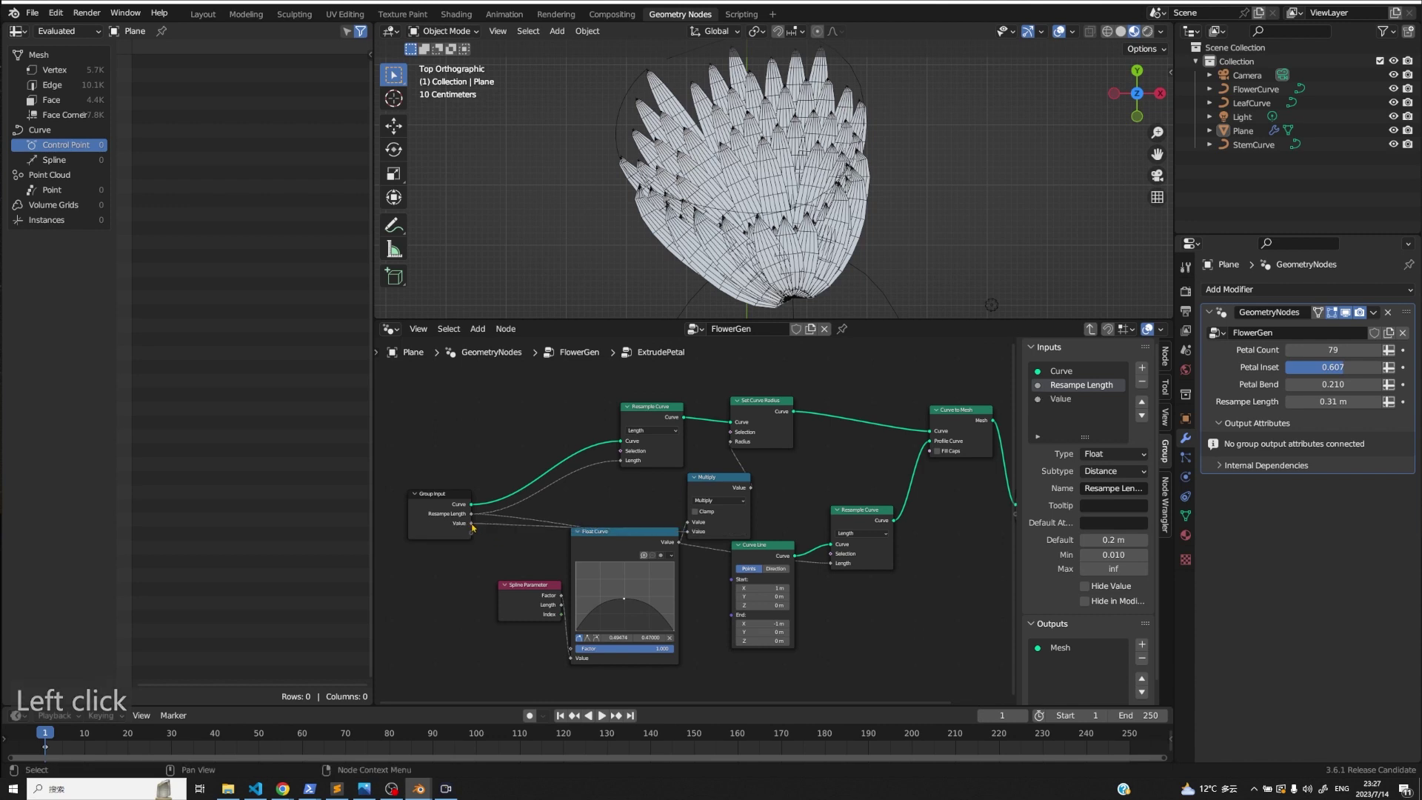
left_click(1066, 399)
left_click(1122, 487)
type("Petal")
key("Return")
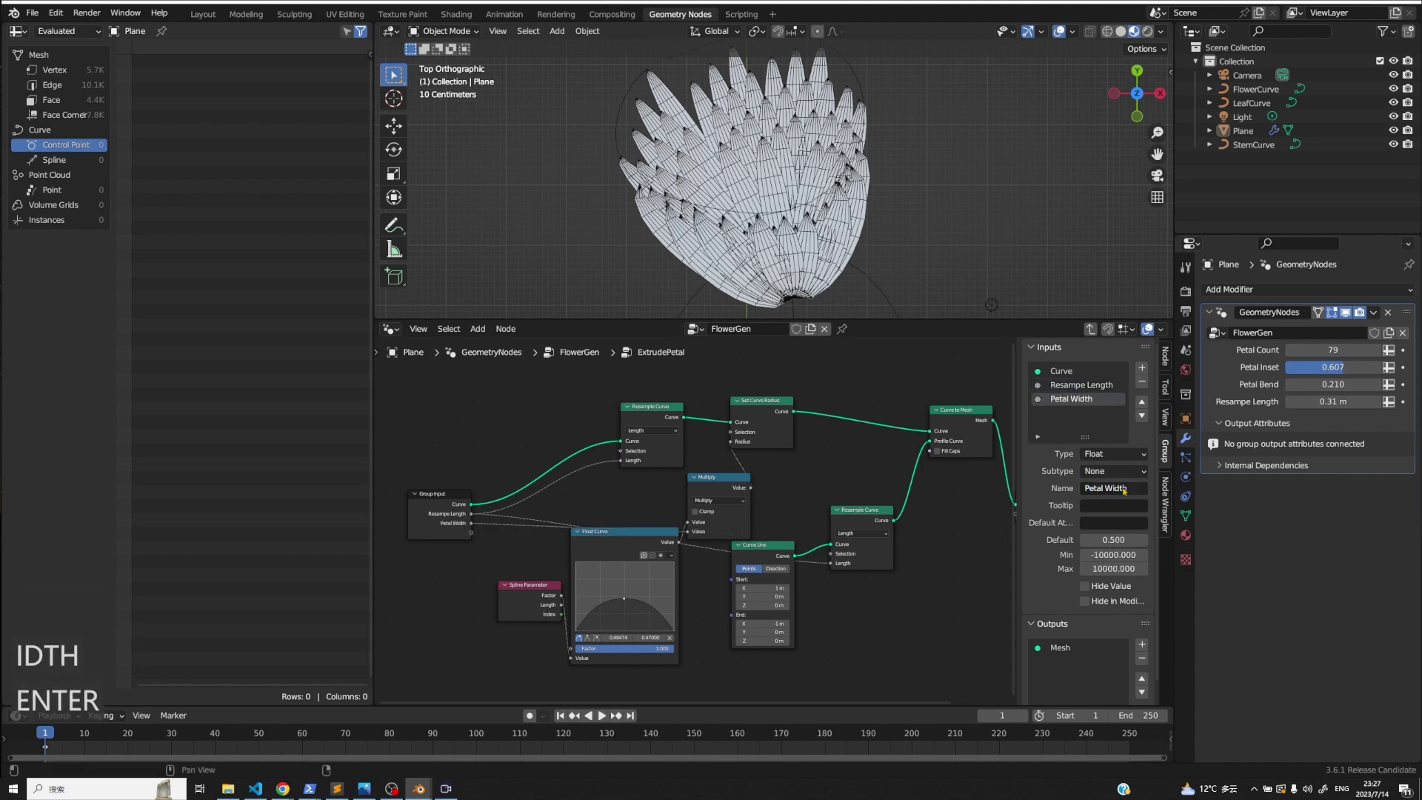
key("Escape")
- Connect ExtrudePetal's Petal Width to a new Group Input socket and set the modifier's Petal Width to 0.410
left_click_drag(890, 528, 884, 526)
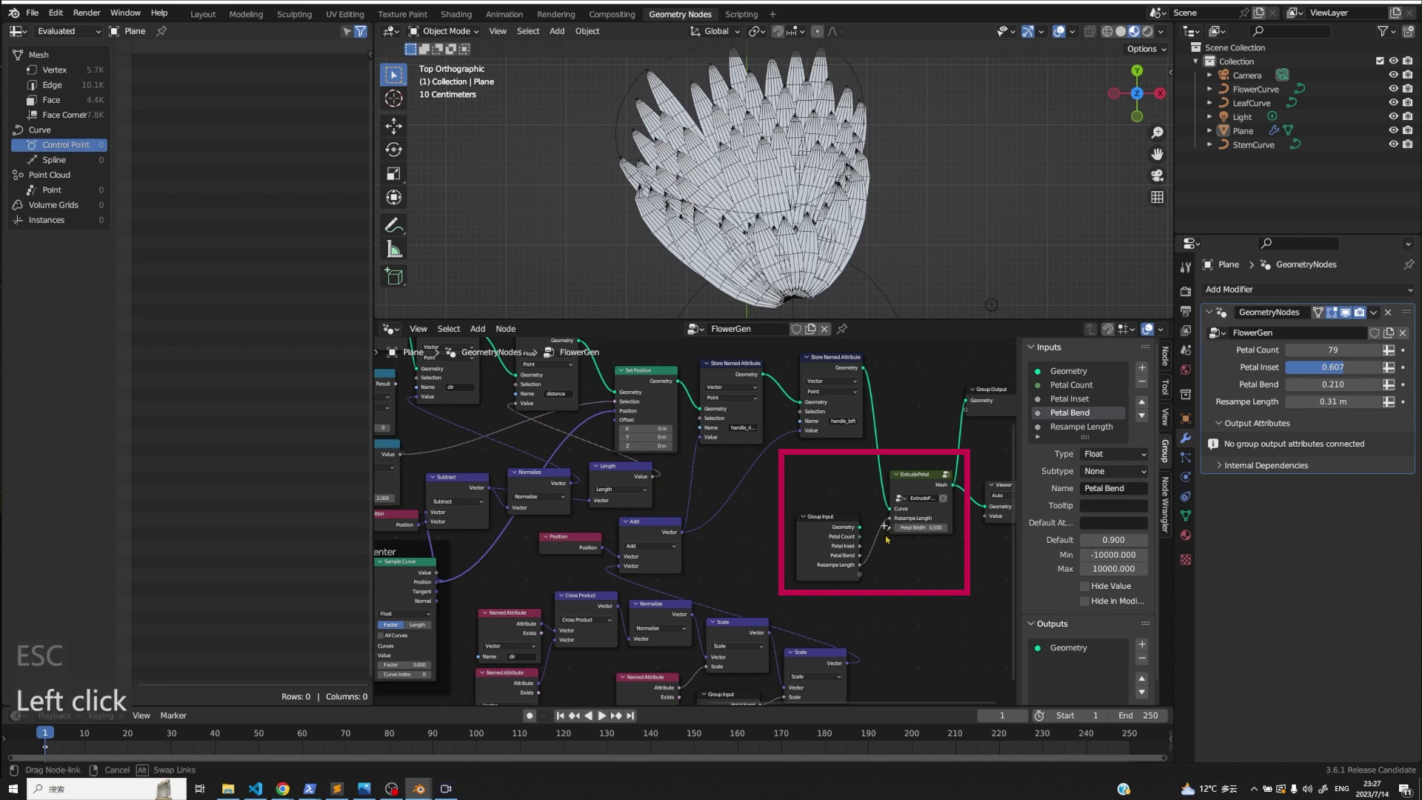
left_click_drag(863, 579, 863, 580)
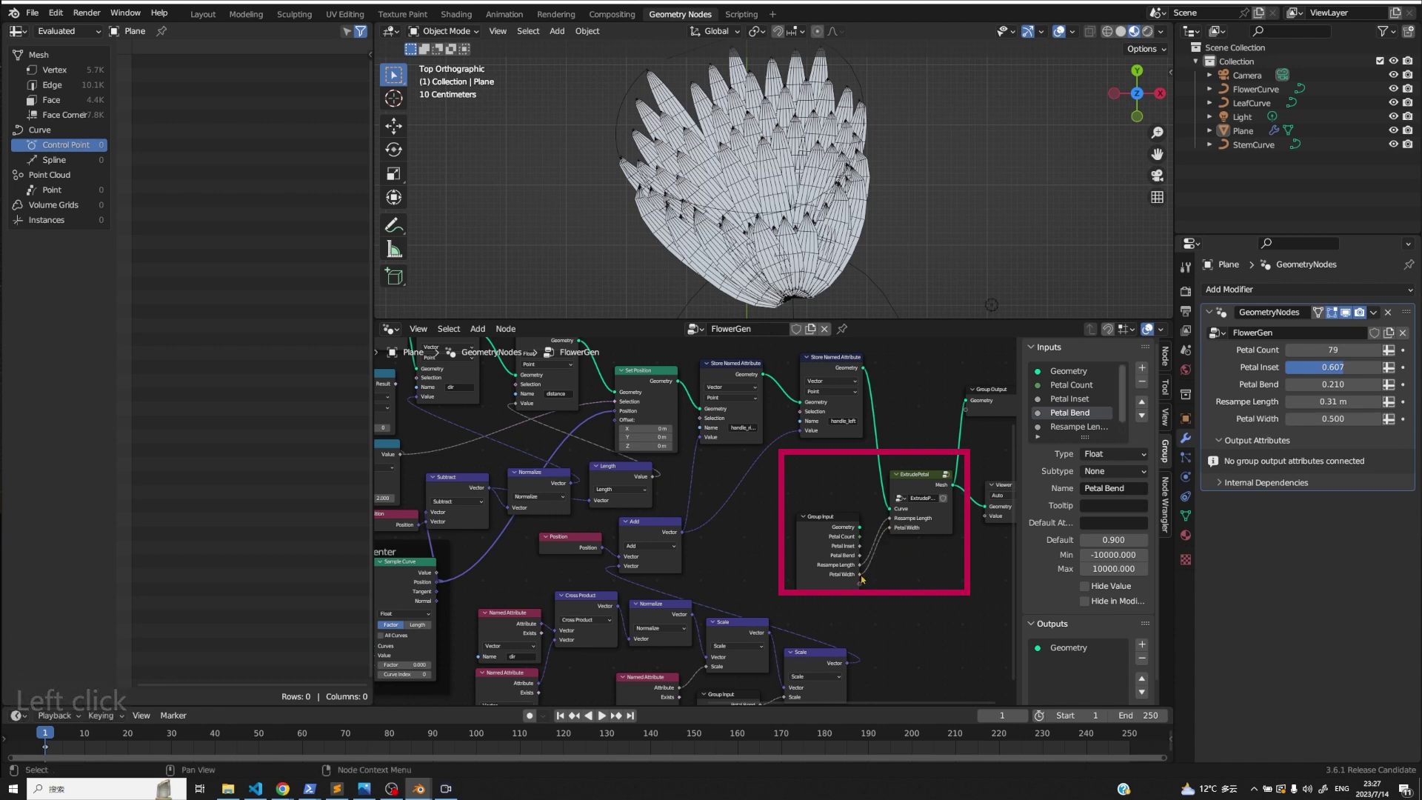
mouse_move(1333, 418)
left_mouse_down()
mouse_move(1370, 418)
mouse_move(1327, 418)
left_mouse_up()
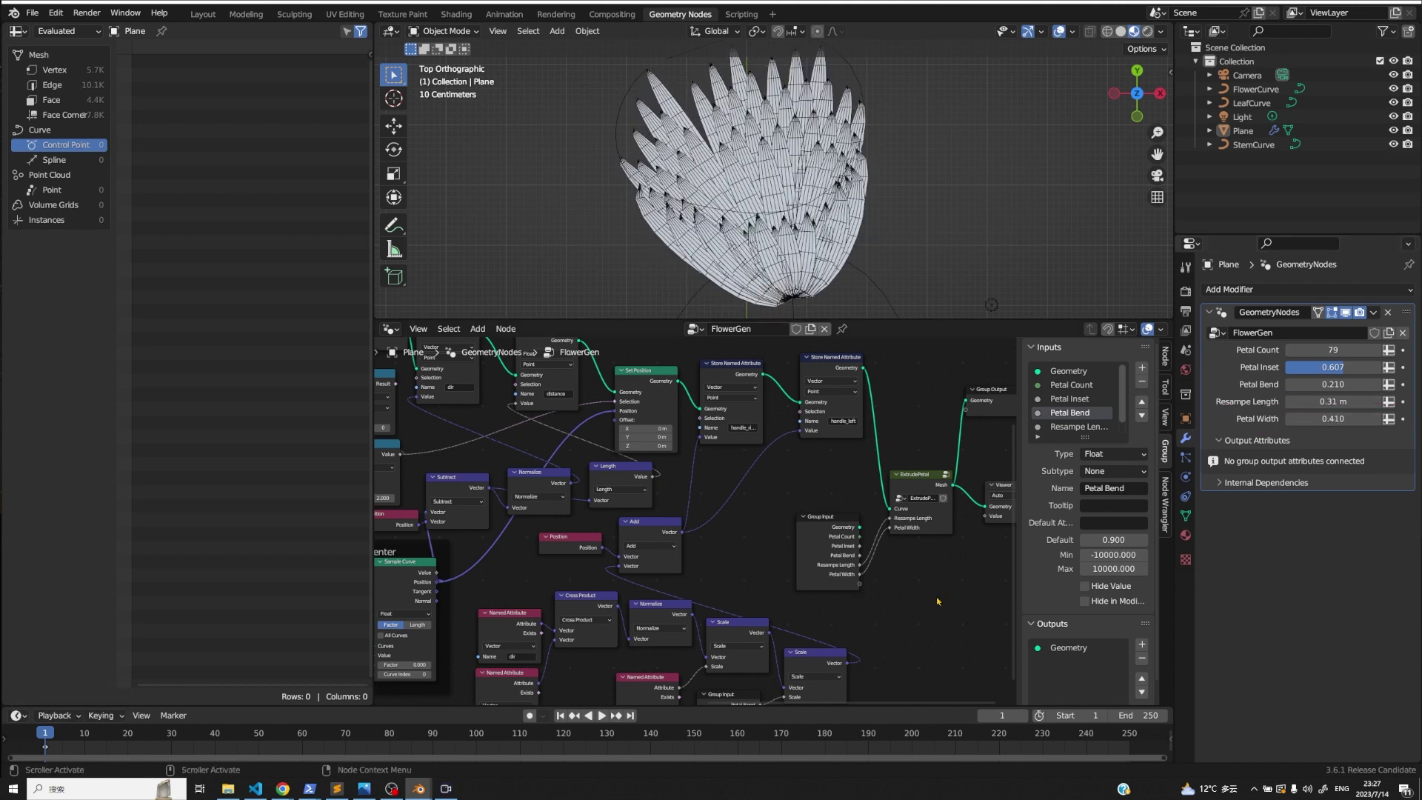
- Hide the unused sockets of the Group Input node beside ExtrudePetal
left_click(836, 534)
key("ctrl+h")
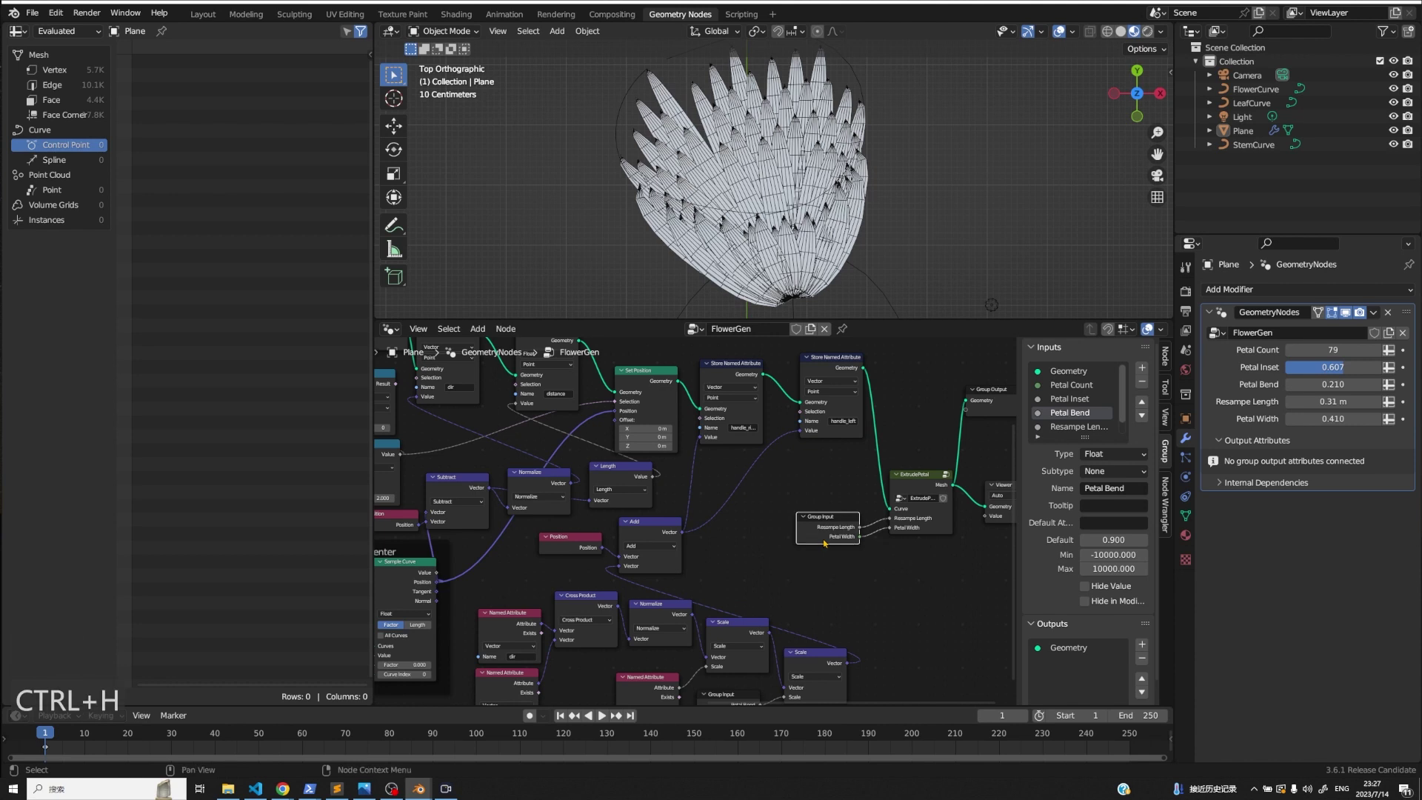
- Enclose the nodes that lay out the petal endpoints in a new frame labeled "Endpoint layouts"
middle_click_drag(686, 578, 1007, 626)
scroll(685, 577, "down", 3)
right_click(589, 519)
key("Escape")
left_click_drag(585, 374, 744, 586)
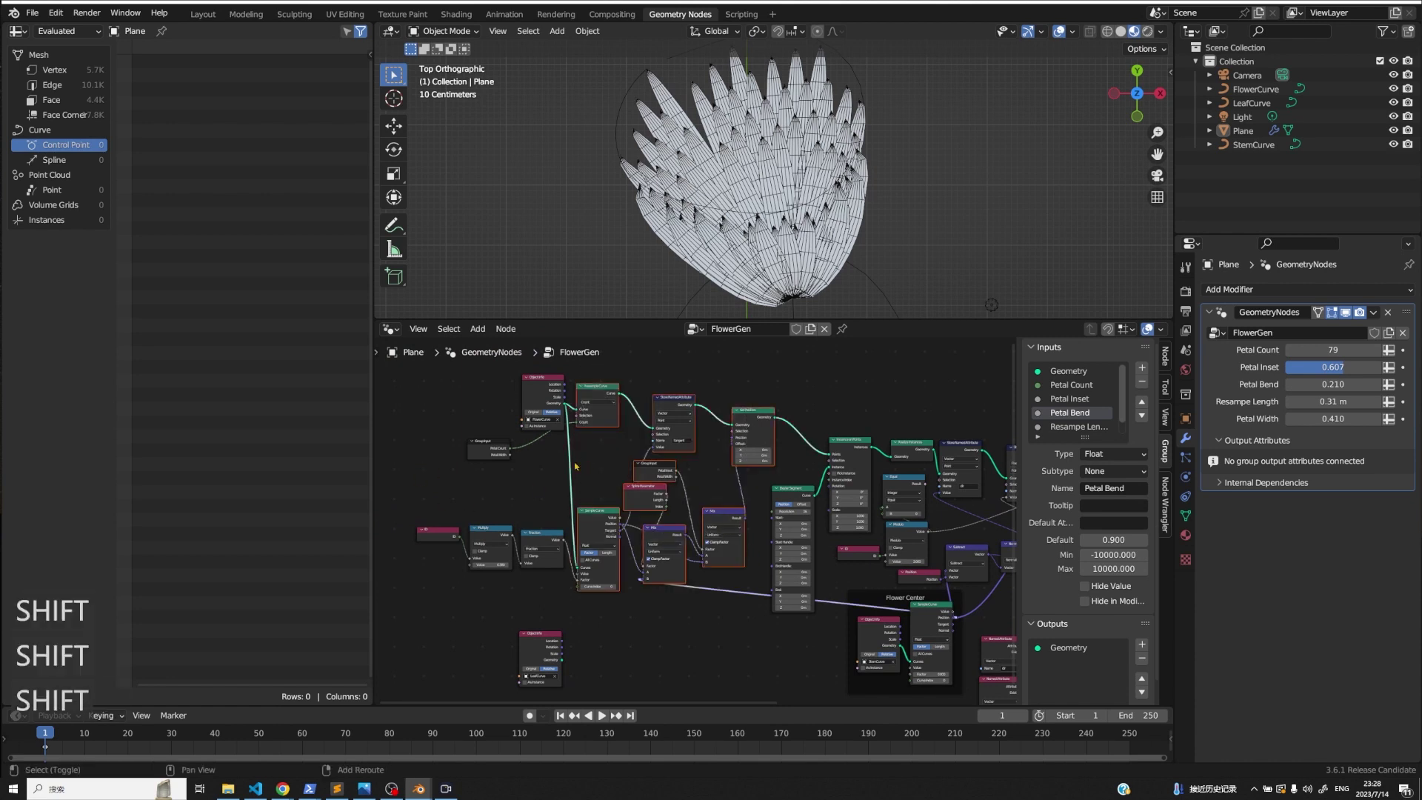
key("ctrl+j")
key("F2")
type("Endpoint lay")
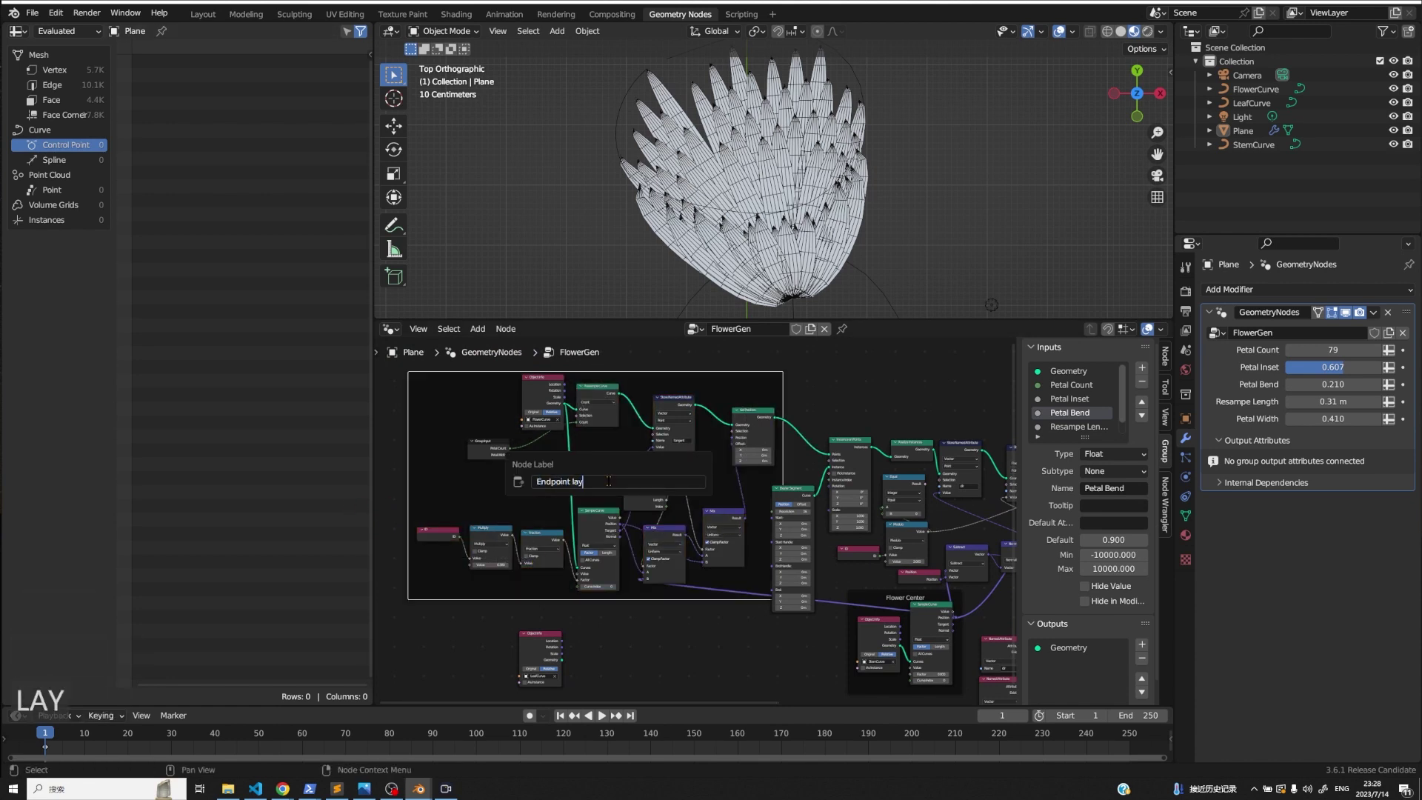
type("outs")
key("Return")
- Change the frame's label to "Petal endpoint layouts"
key("F2")
key("Home")
type("Petal")
key("Delete")
type("e")
key("Return")
left_click(858, 407)
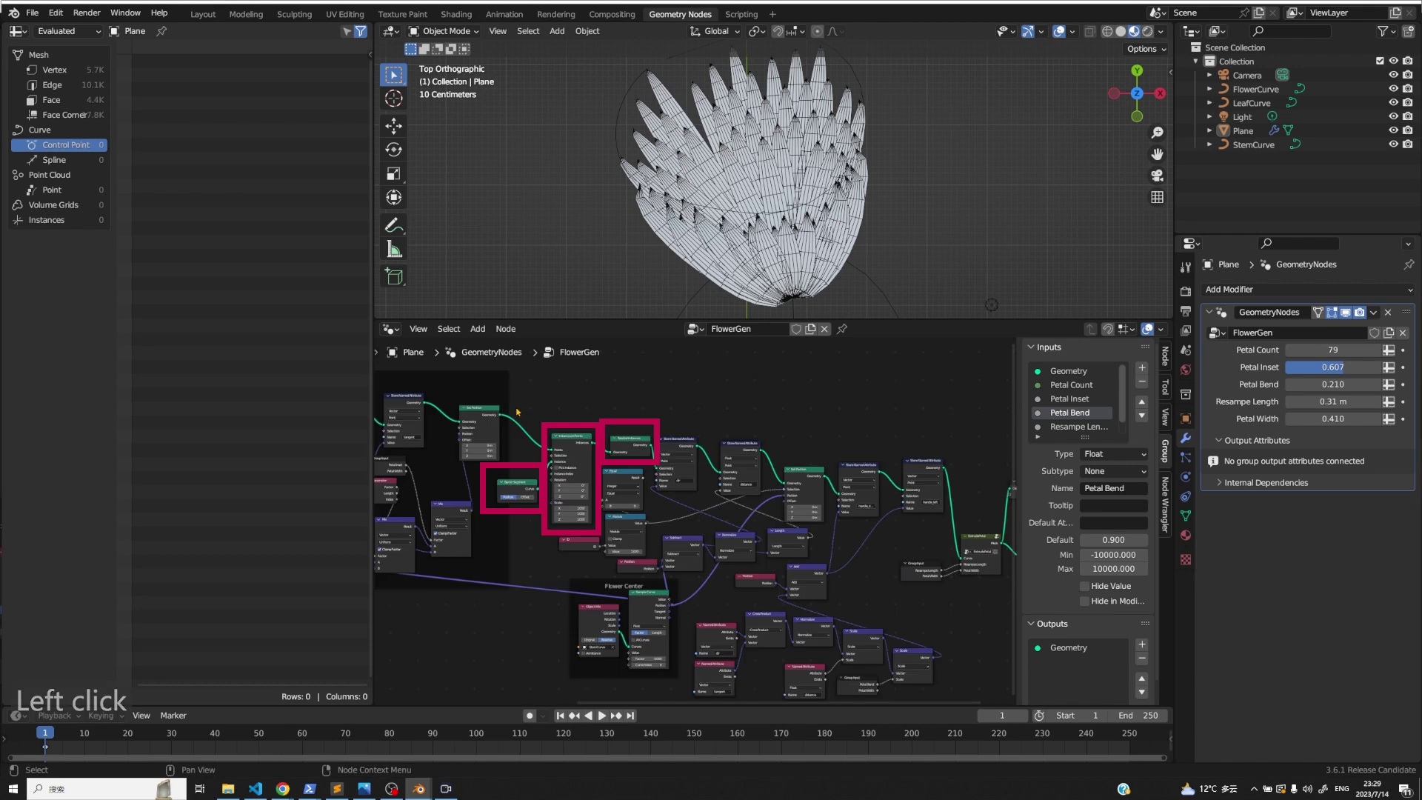
- Combine the instancing node, its curve primitive and the realize node into one node group, and return to the FlowerGen tree
left_click_drag(516, 407, 632, 454)
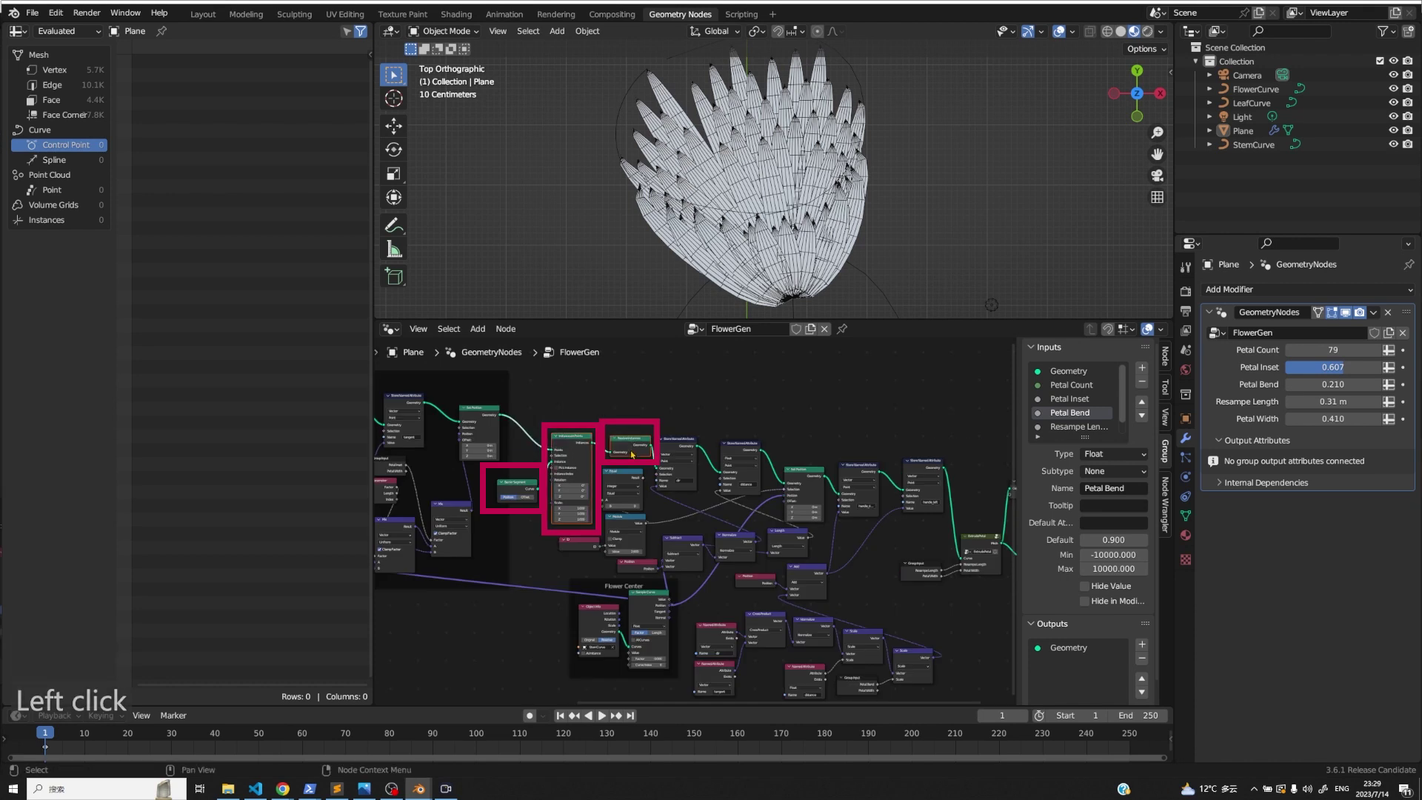
left_click(516, 489, "shift")
key("ctrl+g")
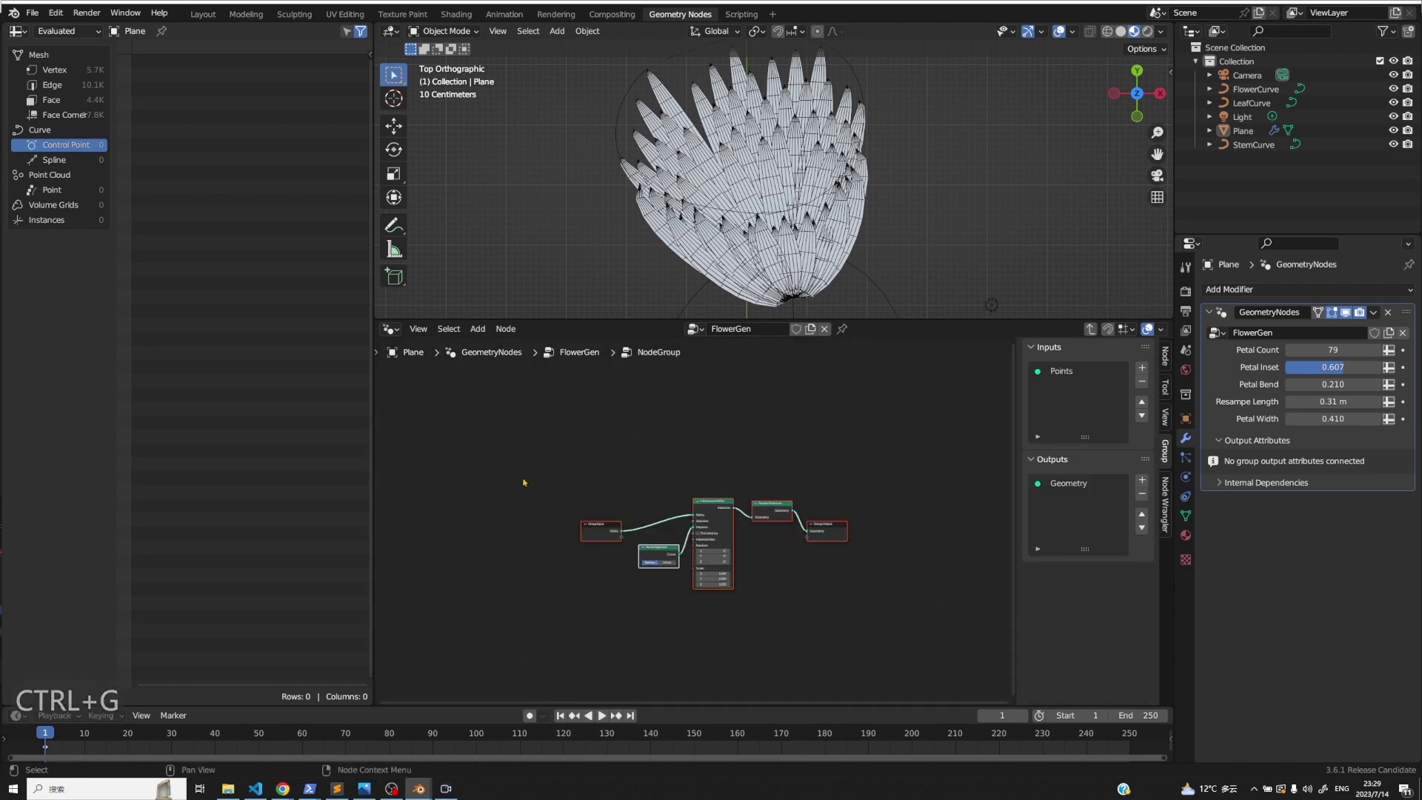
key("Tab")
- Rename the new node group "InstanceZeroCurves"
left_click(574, 466)
scroll(578, 456, "up", 3)
double_click(577, 468)
type("InstanceZeor")
key("BackSpace")
key("BackSpace")
type("roCurves")
key("Return")
- Move the Flower Center frame away from the nodes that position the Bezier curves
scroll(579, 465, "up", 2)
left_click(670, 445)
scroll(672, 440, "down", 3)
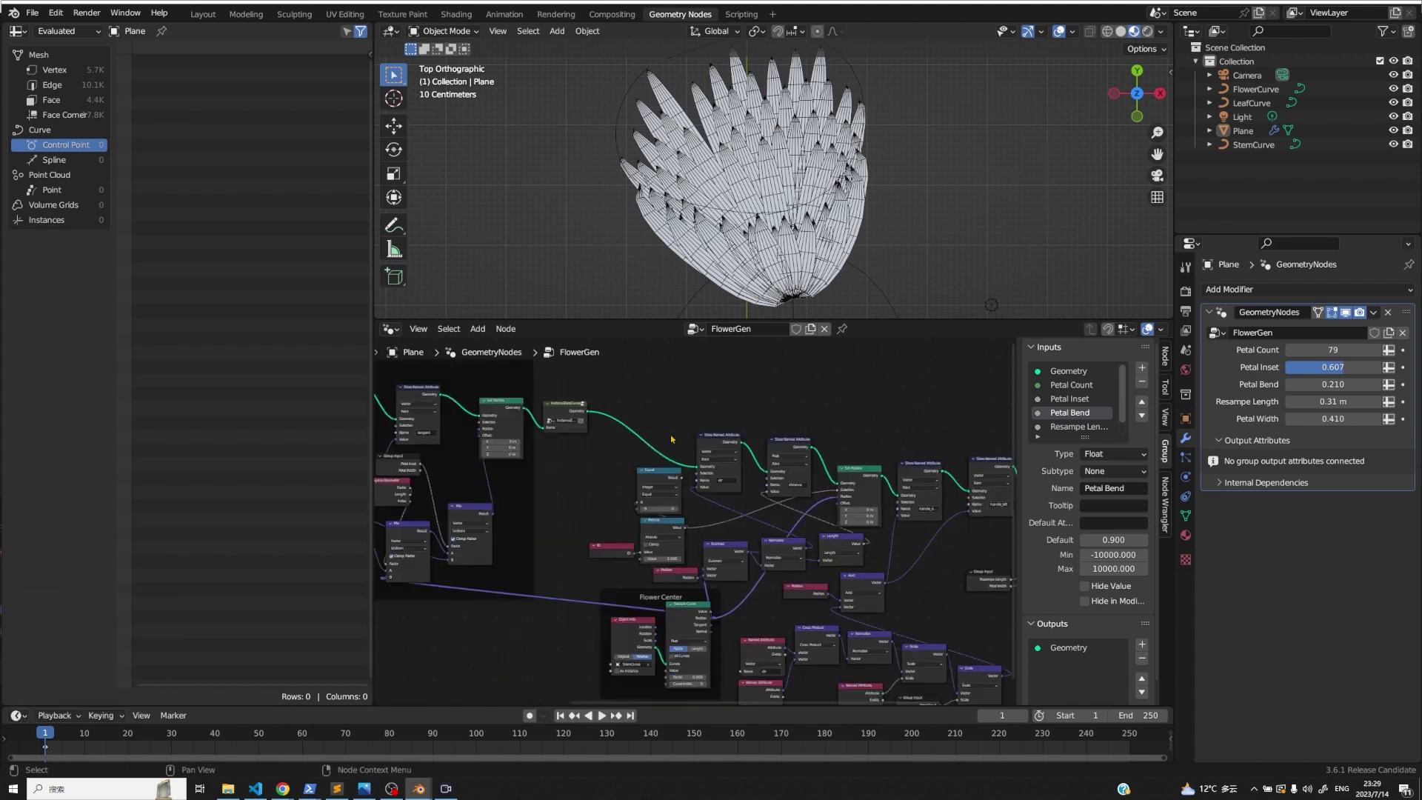
middle_click_drag(671, 439, 624, 424)
left_click_drag(616, 582, 434, 603)
middle_click_drag(585, 474, 488, 450)
scroll(488, 450, "down", 1)
- Enclose the nodes between InstanceZeroCurves and ExtrudePetal in a frame labeled "Position Bezier Curves"
left_click_drag(476, 363, 780, 671)
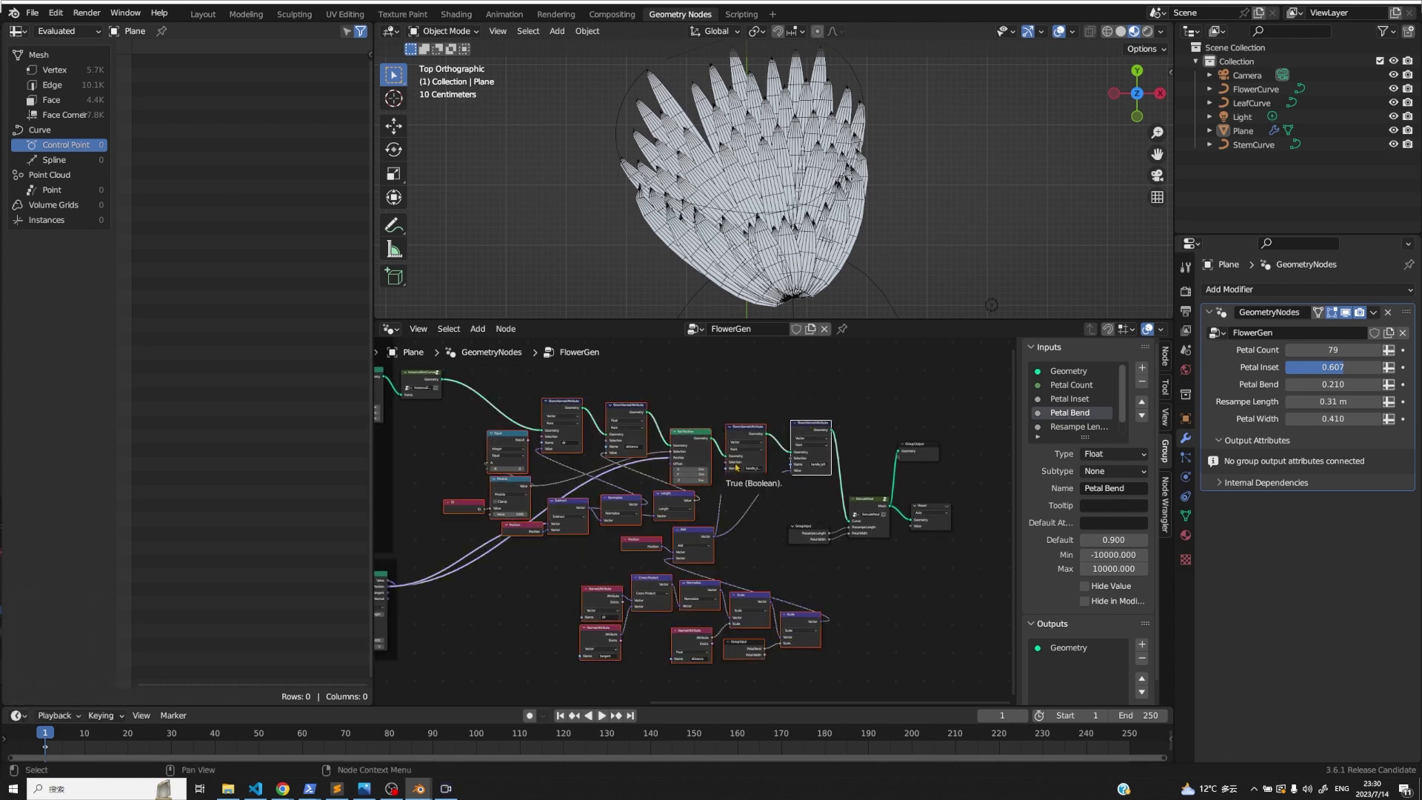
key("shift+p")
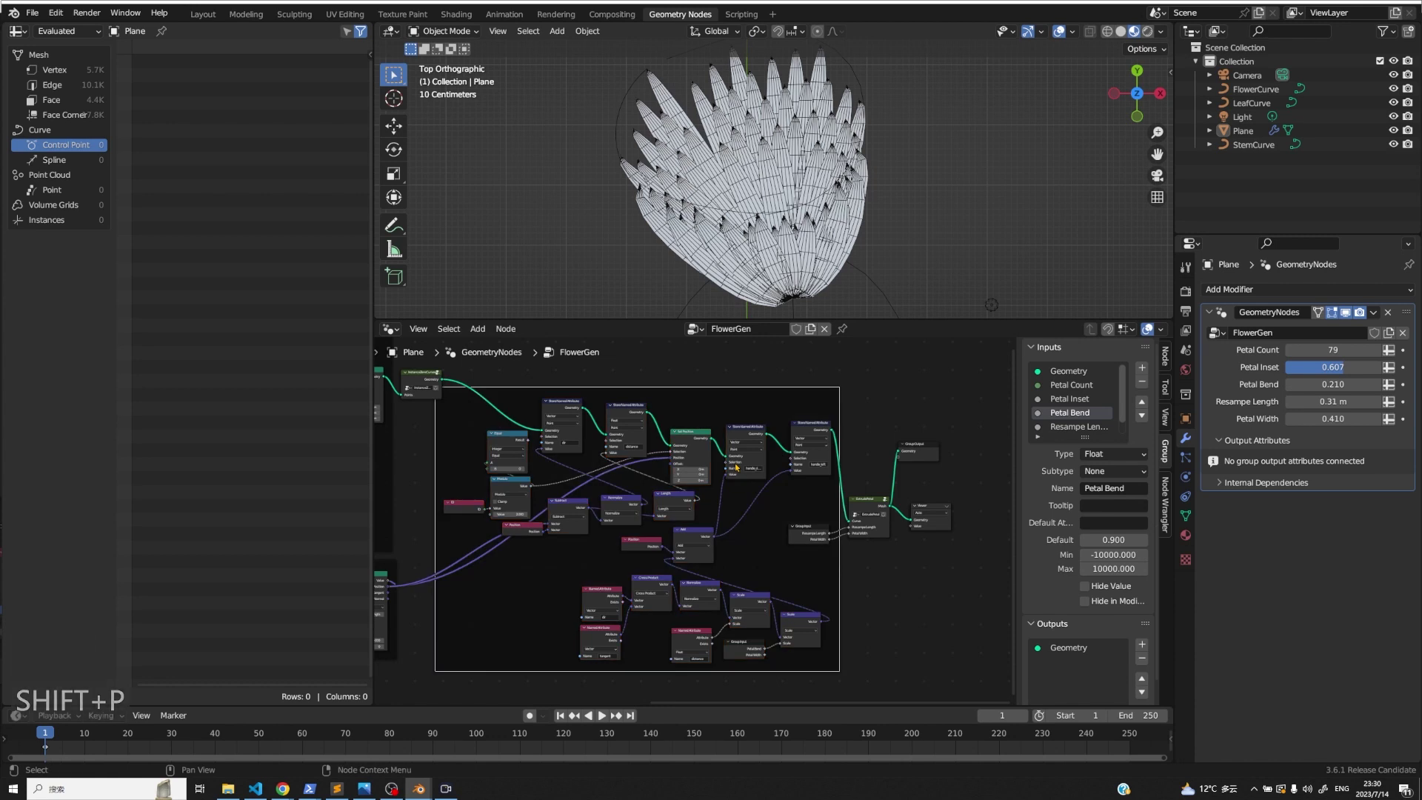
key("F2")
type("Position Bezier Curves")
key("Return")
- Reposition the Position Bezier Curves frame and the nodes around ExtrudePetal, and save the file
left_click_drag(637, 393, 655, 371)
left_click_drag(868, 500, 982, 428)
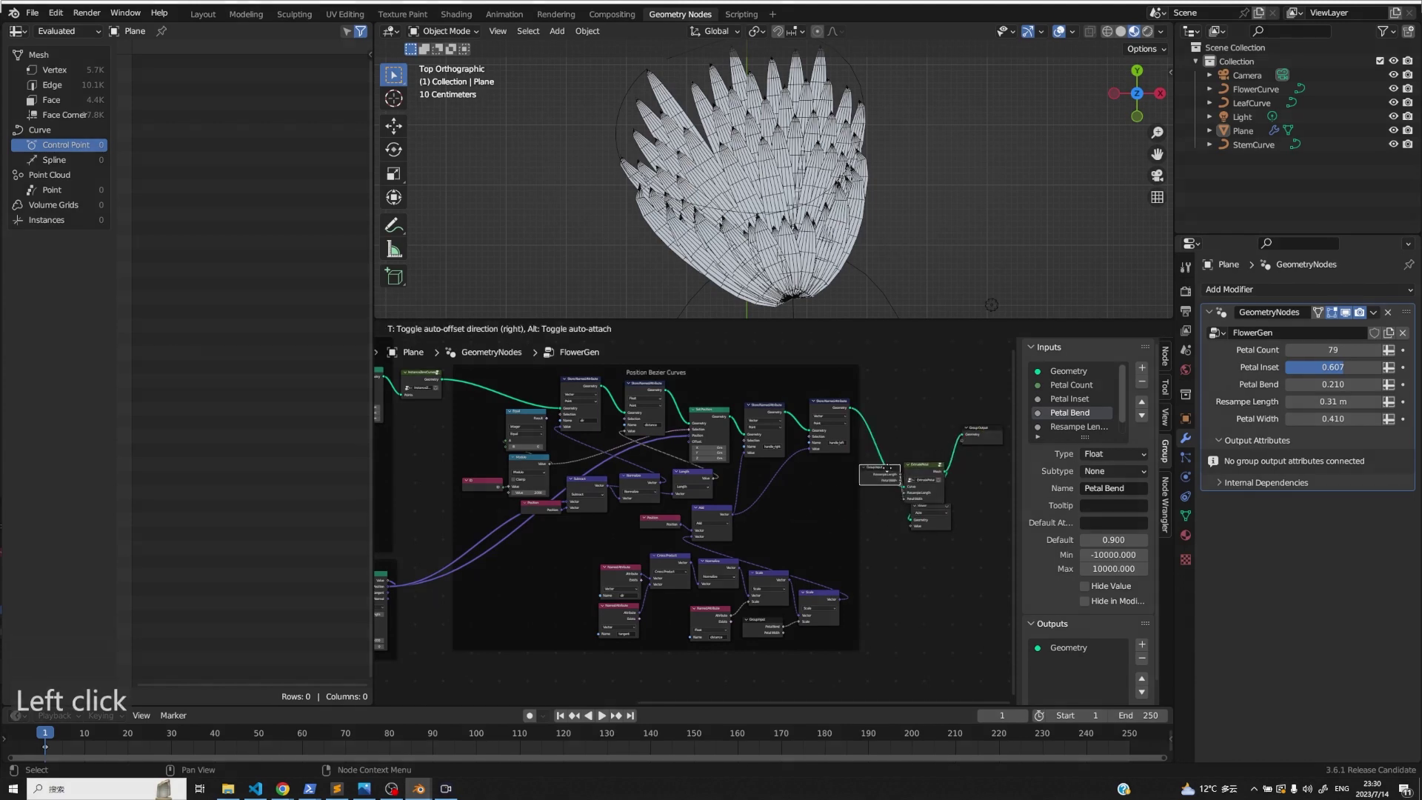
key("ctrl+s")
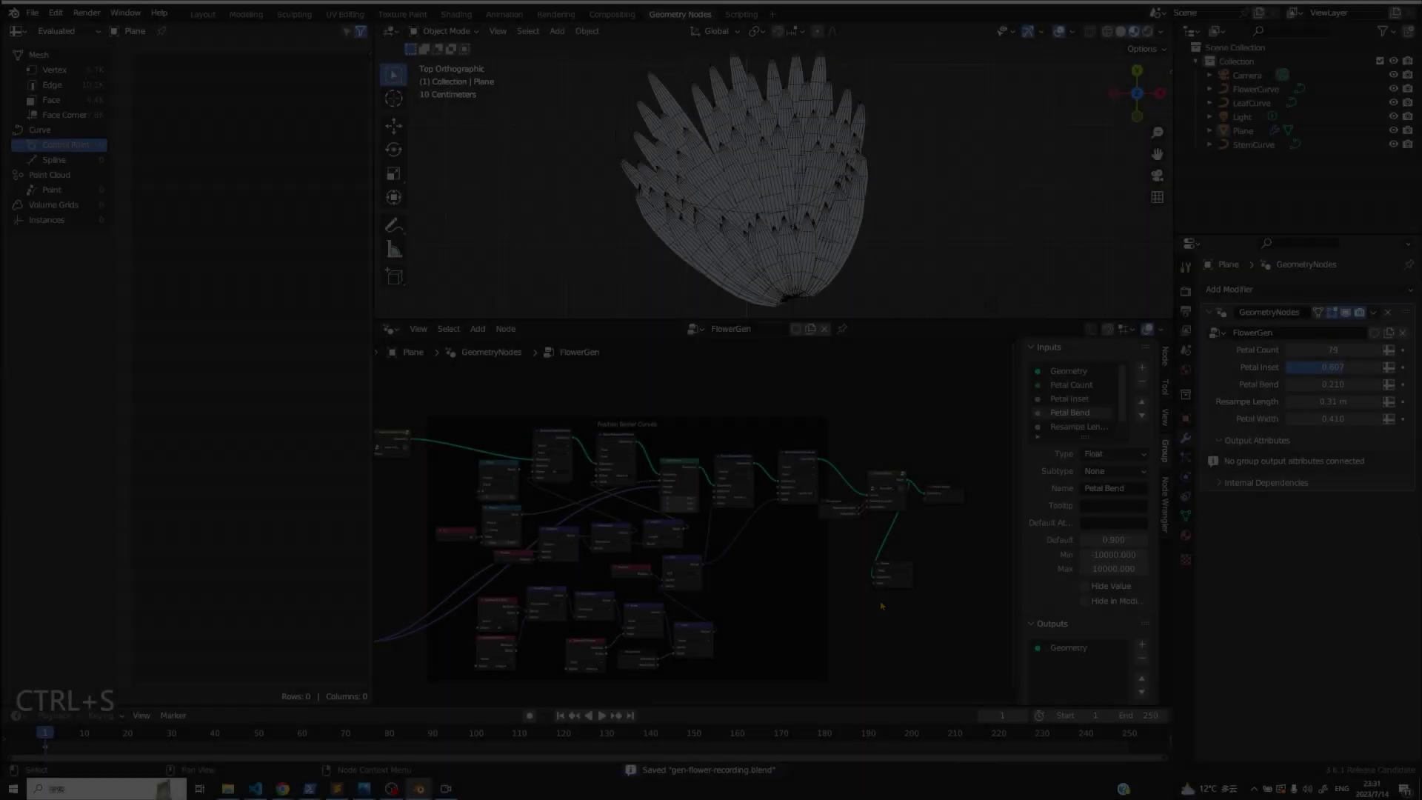
- Delete the Viewer node below ExtrudePetal and save the file
left_click(891, 573)
key("Delete")
key("ctrl+s")
- Shift the Flower Center frame slightly to make room around its StemCurve nodes
scroll(749, 468, "up", 2)
middle_click_drag(743, 472, 750, 470)
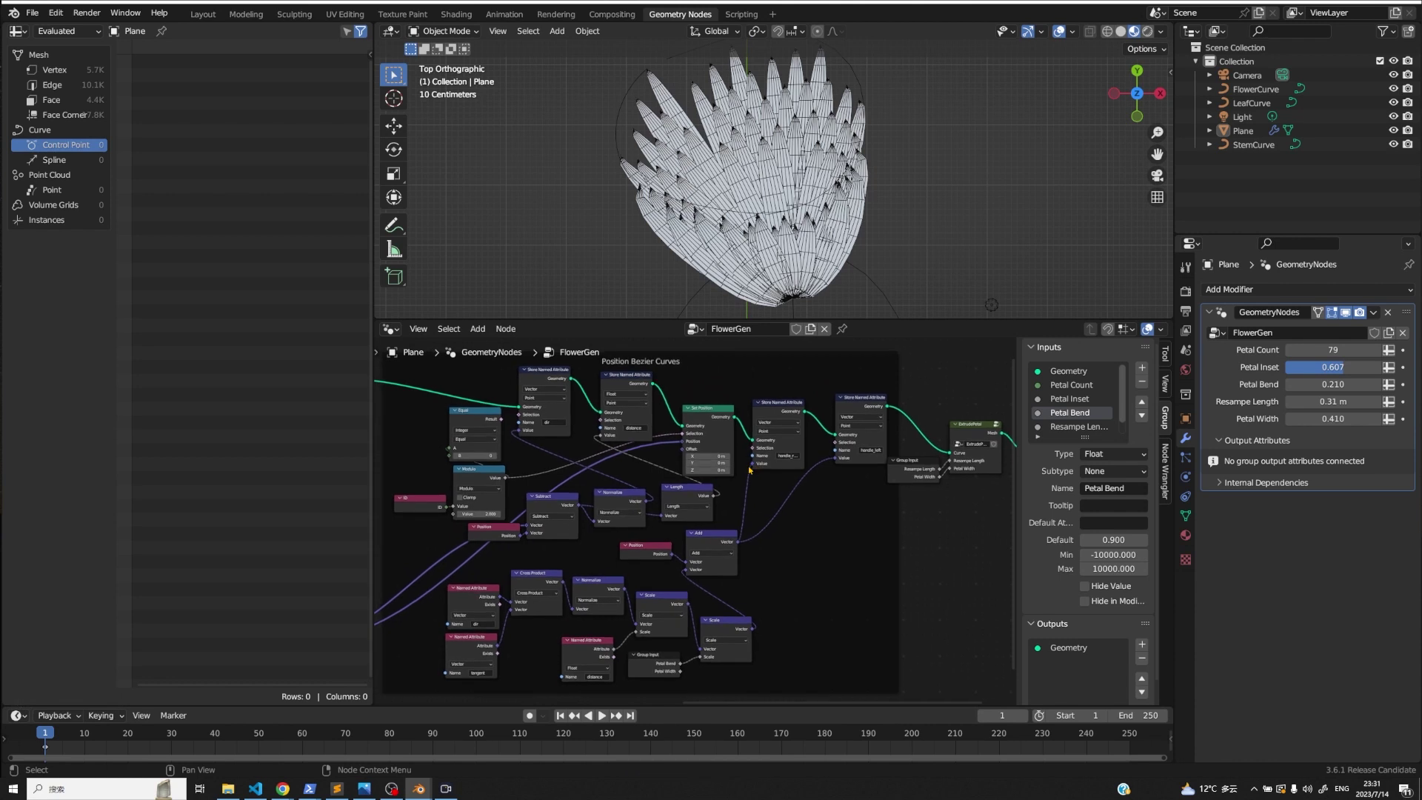
middle_click_drag(888, 282, 888, 142, "shift")
scroll(888, 141, "down", 3)
scroll(704, 550, "down", 2)
scroll(614, 571, "left", 2, "ctrl")
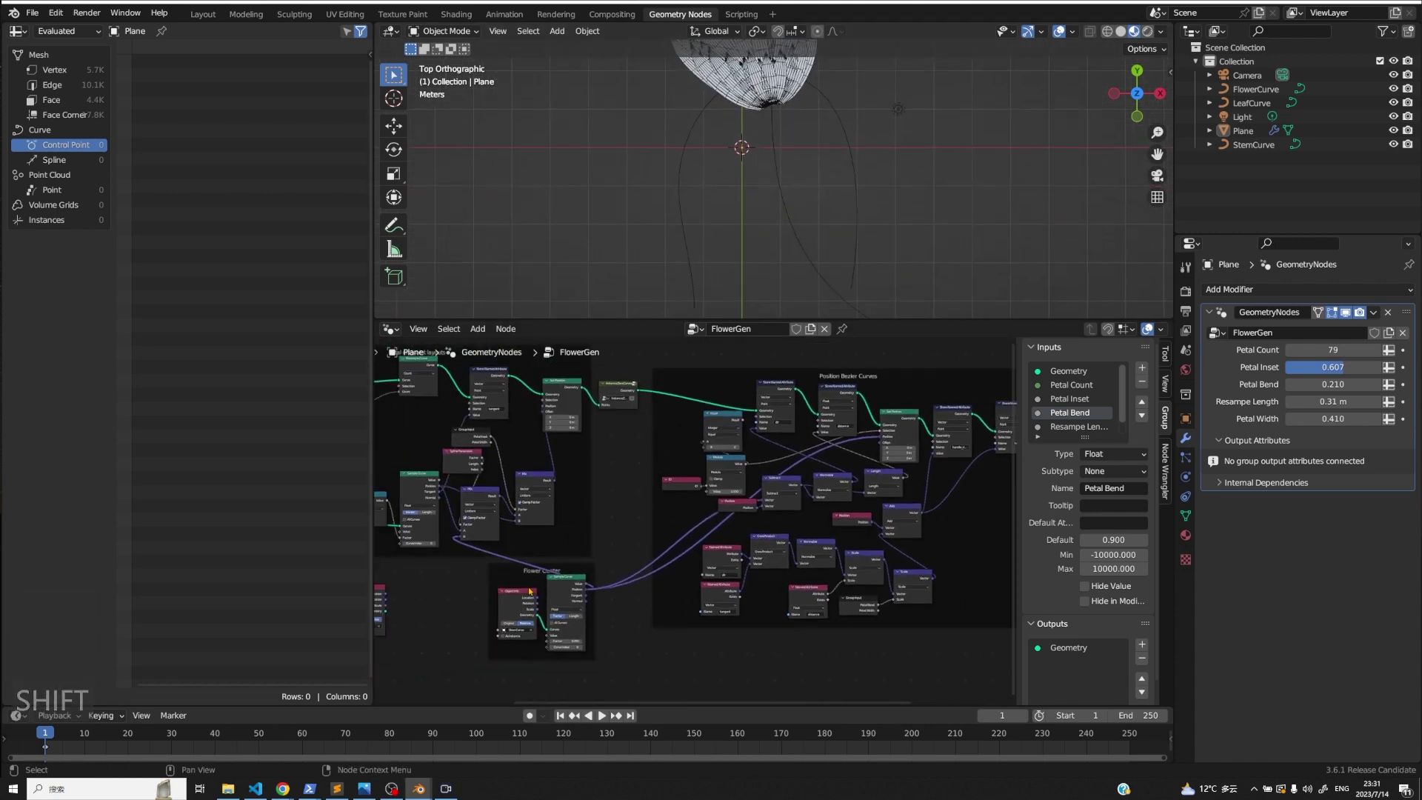
left_click_drag(523, 649, 500, 670)
middle_click_drag(500, 670, 678, 505)
left_click(584, 641)
- Add a Curve to Mesh node fed by the geometry of the StemCurve Object Info node
scroll(528, 585, "up", 5)
left_click_drag(558, 525, 628, 650)
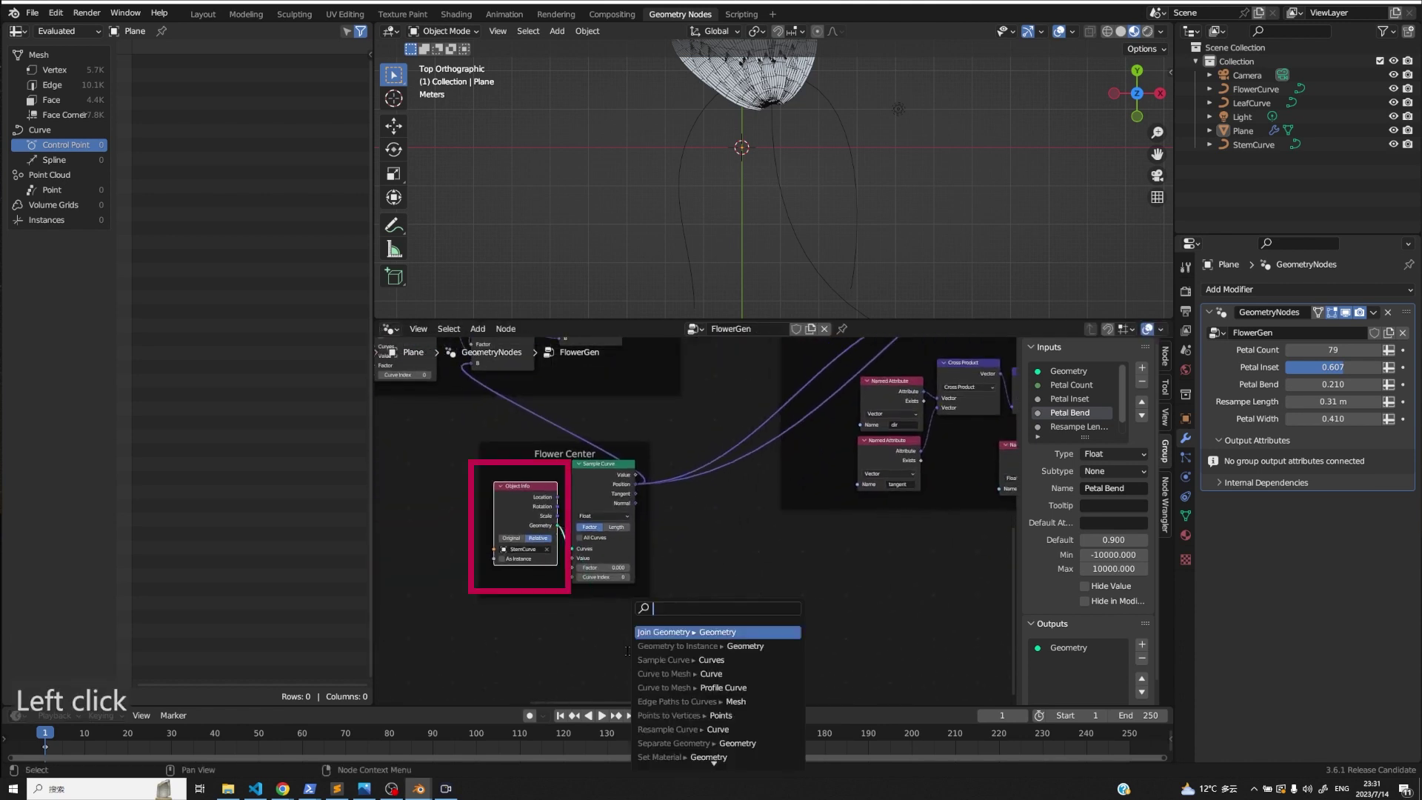
type("curve to me")
key("Return")
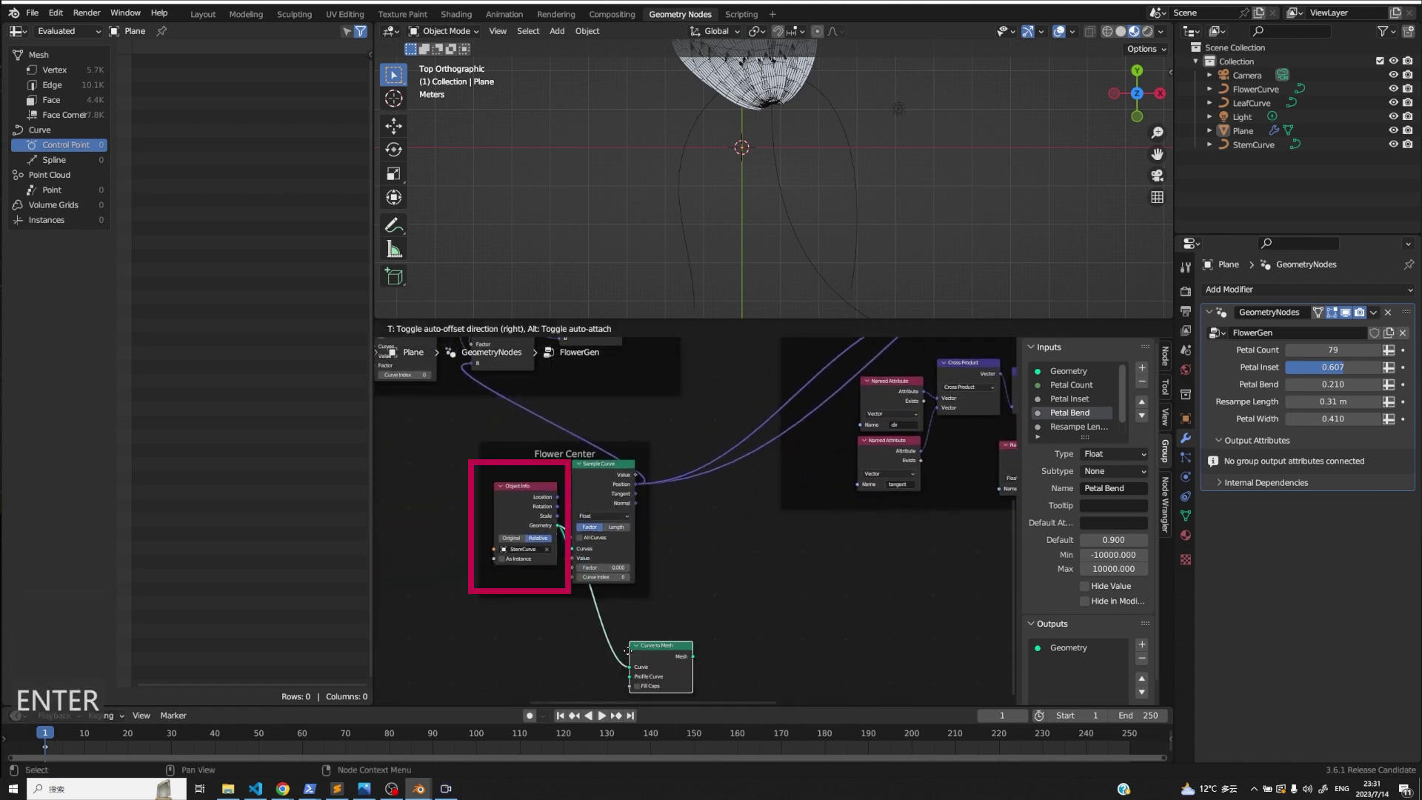
left_click(606, 609)
- Connect a Curve Circle node to the Profile Curve input and preview the Curve to Mesh output in a Viewer
left_click_drag(609, 634, 596, 633)
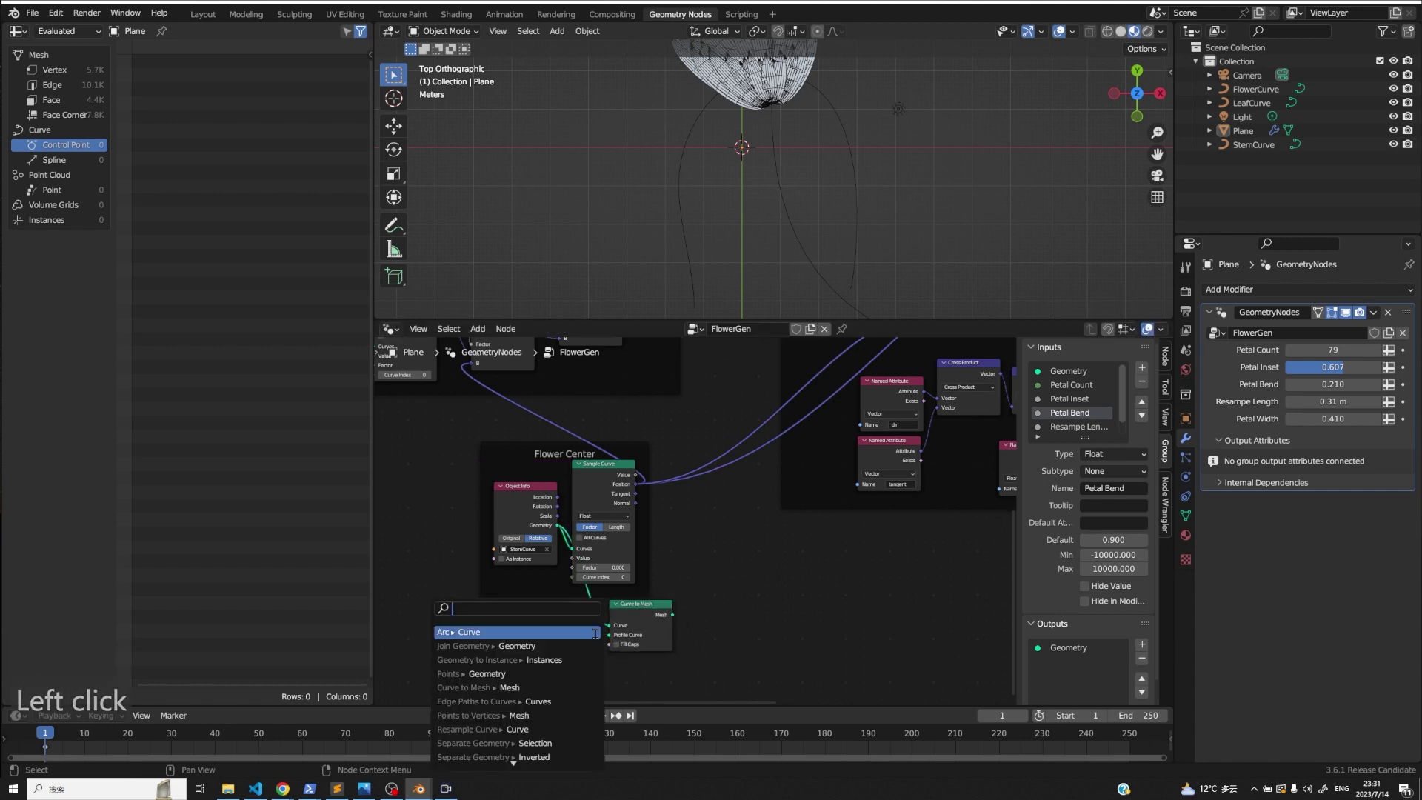
key("BackSpace")
type("cu cir")
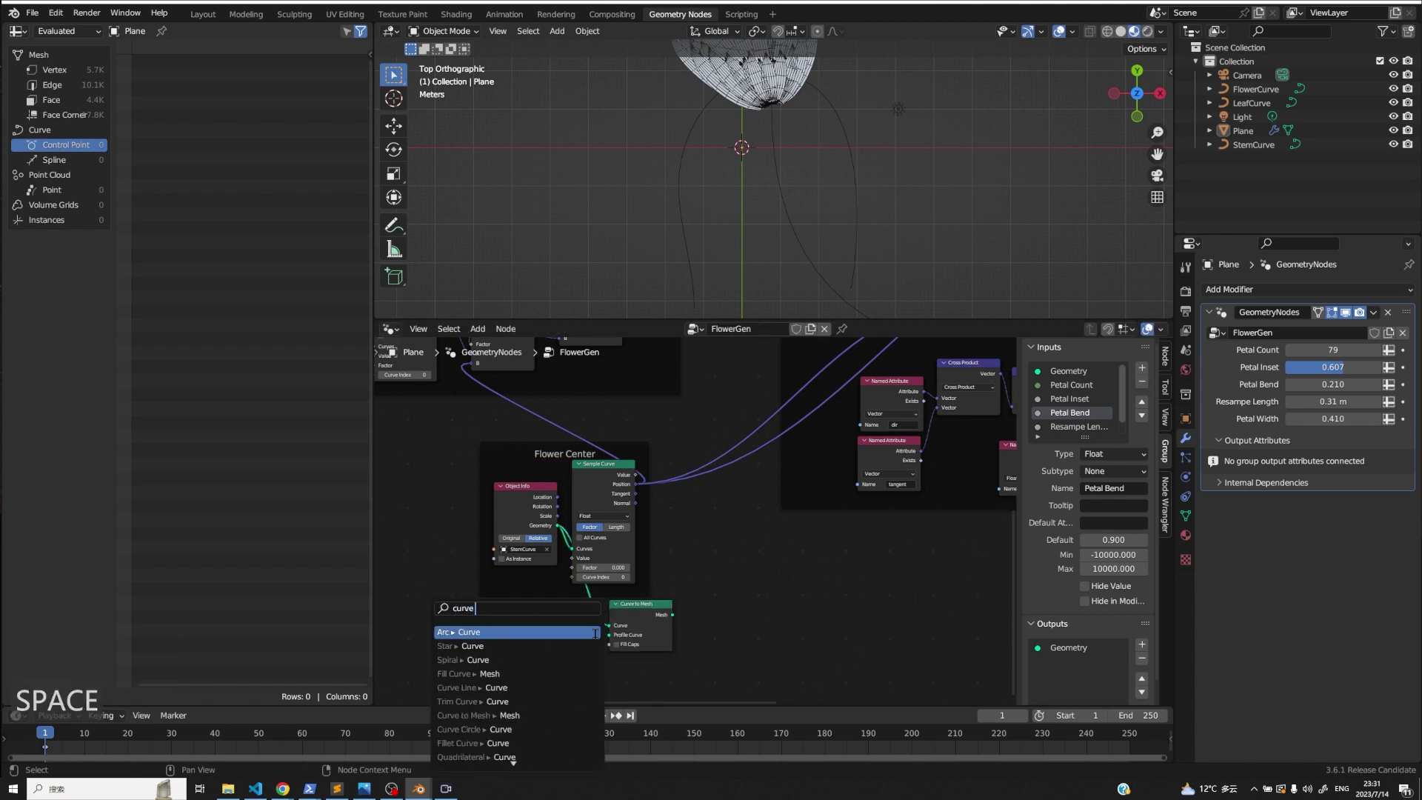
key("Return")
left_click(583, 612)
left_click(646, 619, "shift")
left_click(646, 619, "ctrl+shift")
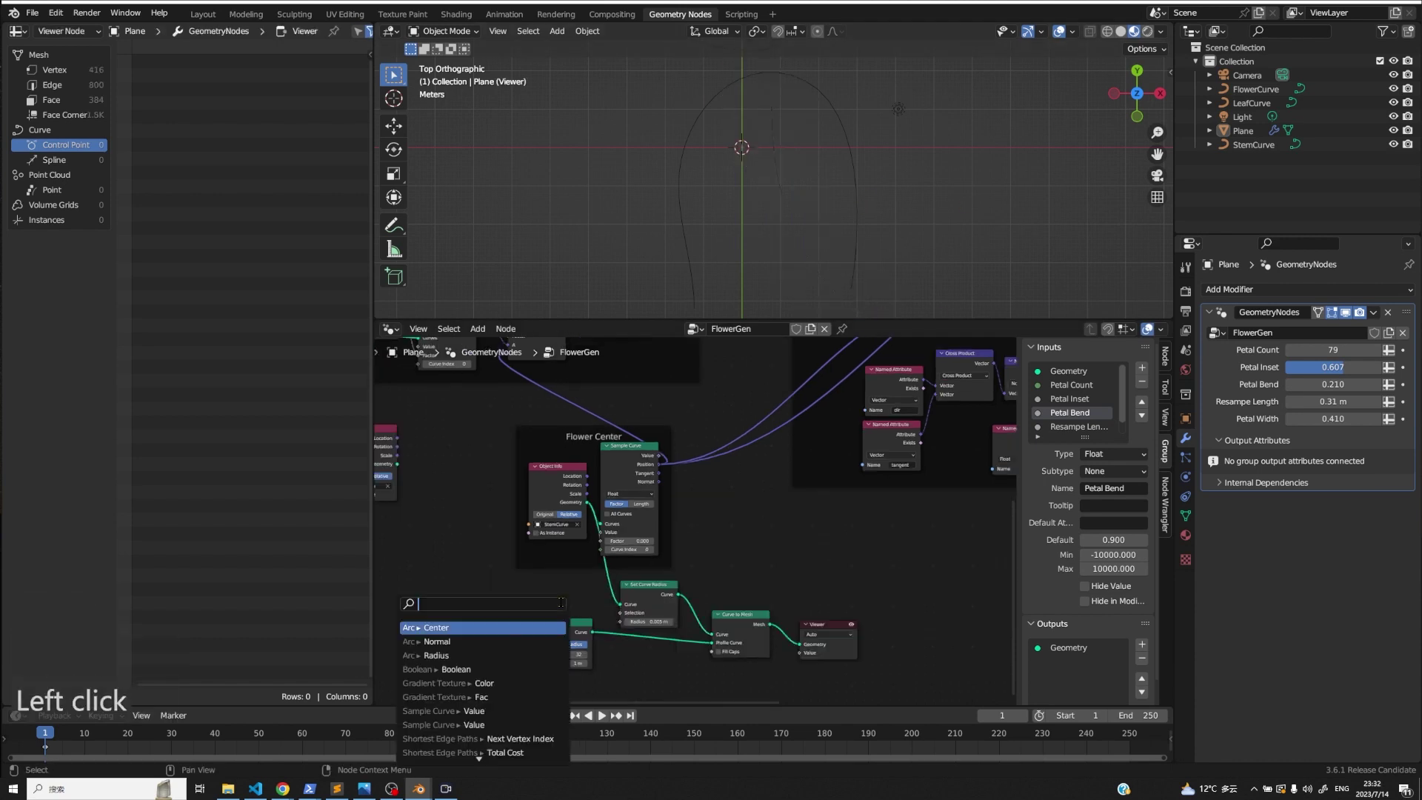
- Connect a new Float Curve node to the Radius input of the stem's Set Curve Radius node
type("fjl")
key("BackSpace")
key("BackSpace")
type("loa")
key("Return")
left_click(442, 686)
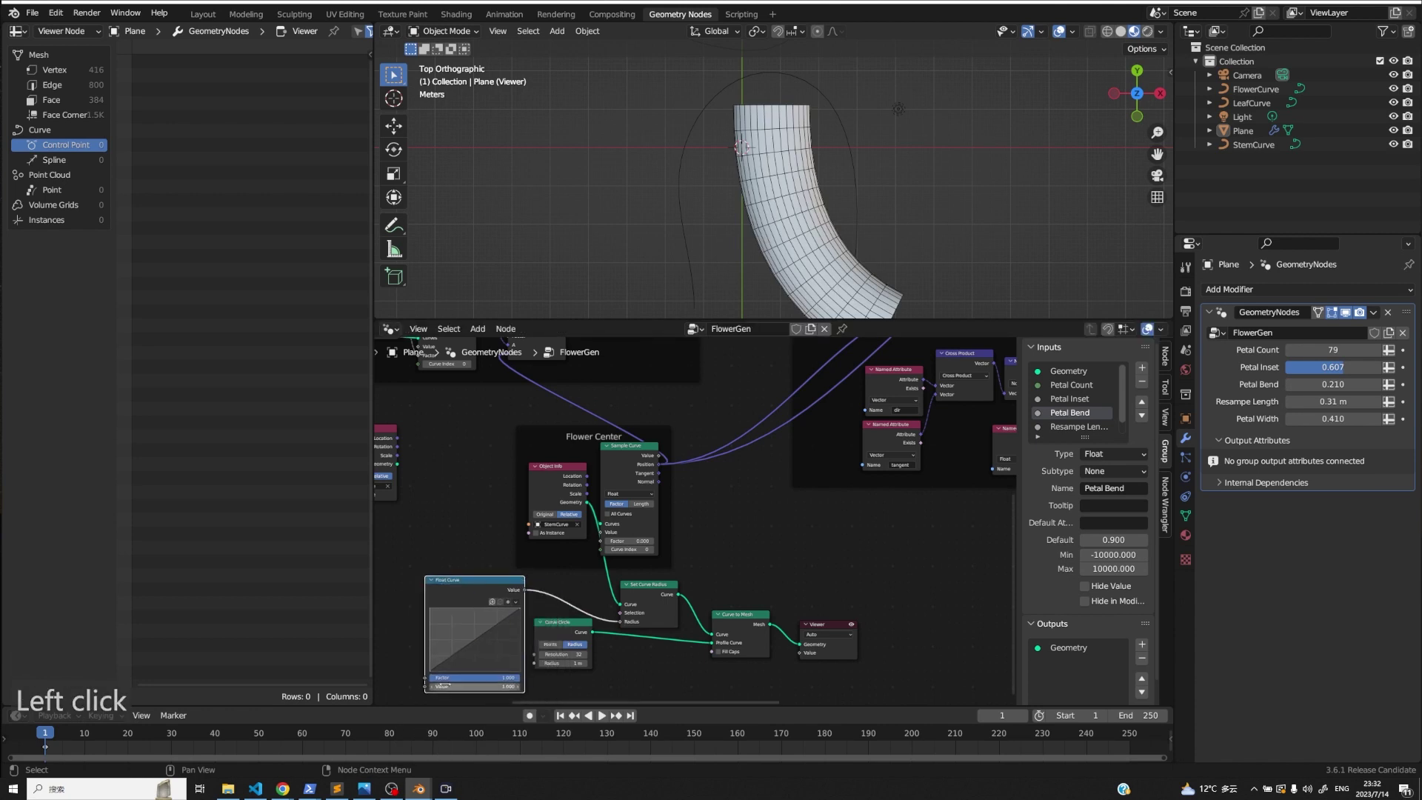
- Drive the Float Curve's Value with the Factor of a new Spline Parameter node
left_click_drag(425, 687, 411, 684)
type("curve par")
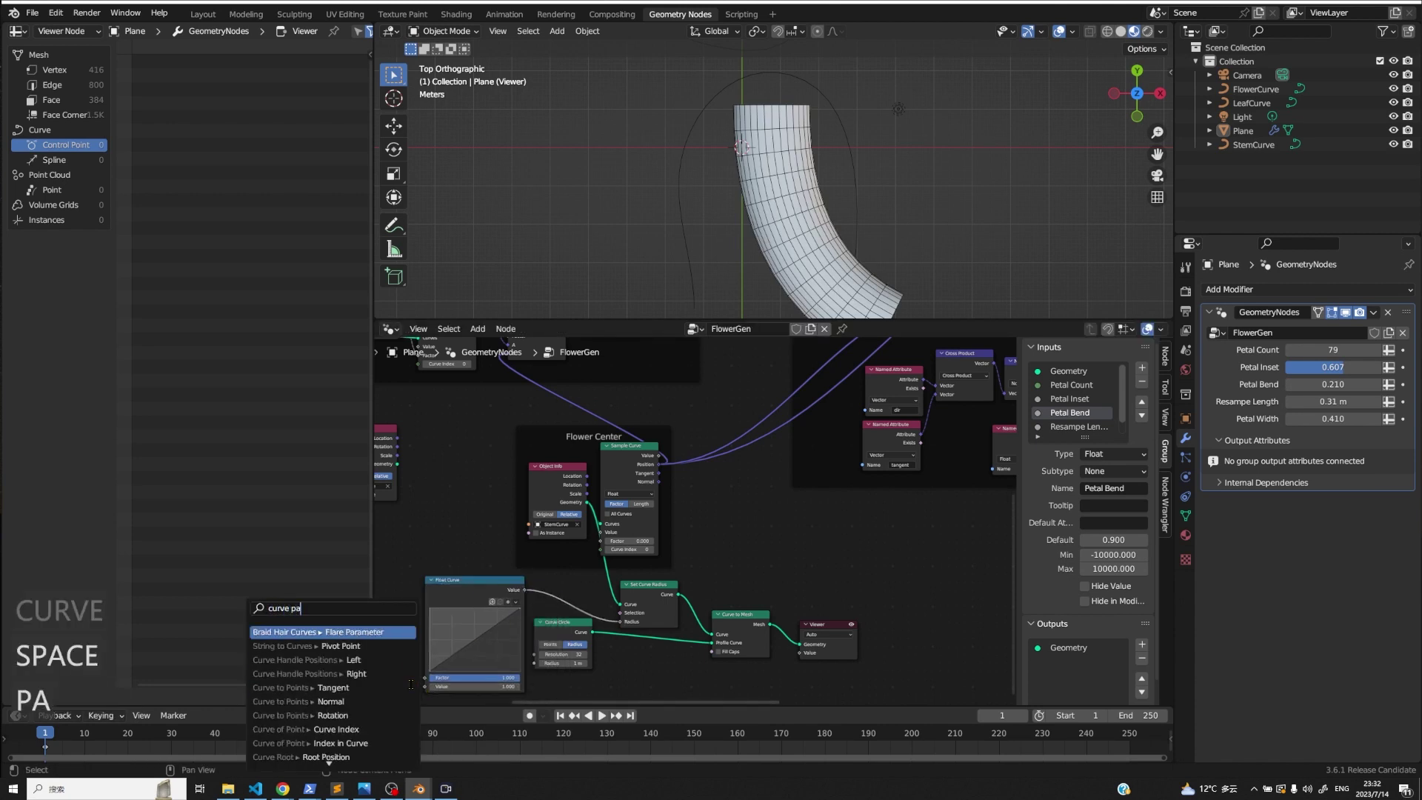
key("BackSpace")
key("BackSpace")
key("ctrl+a")
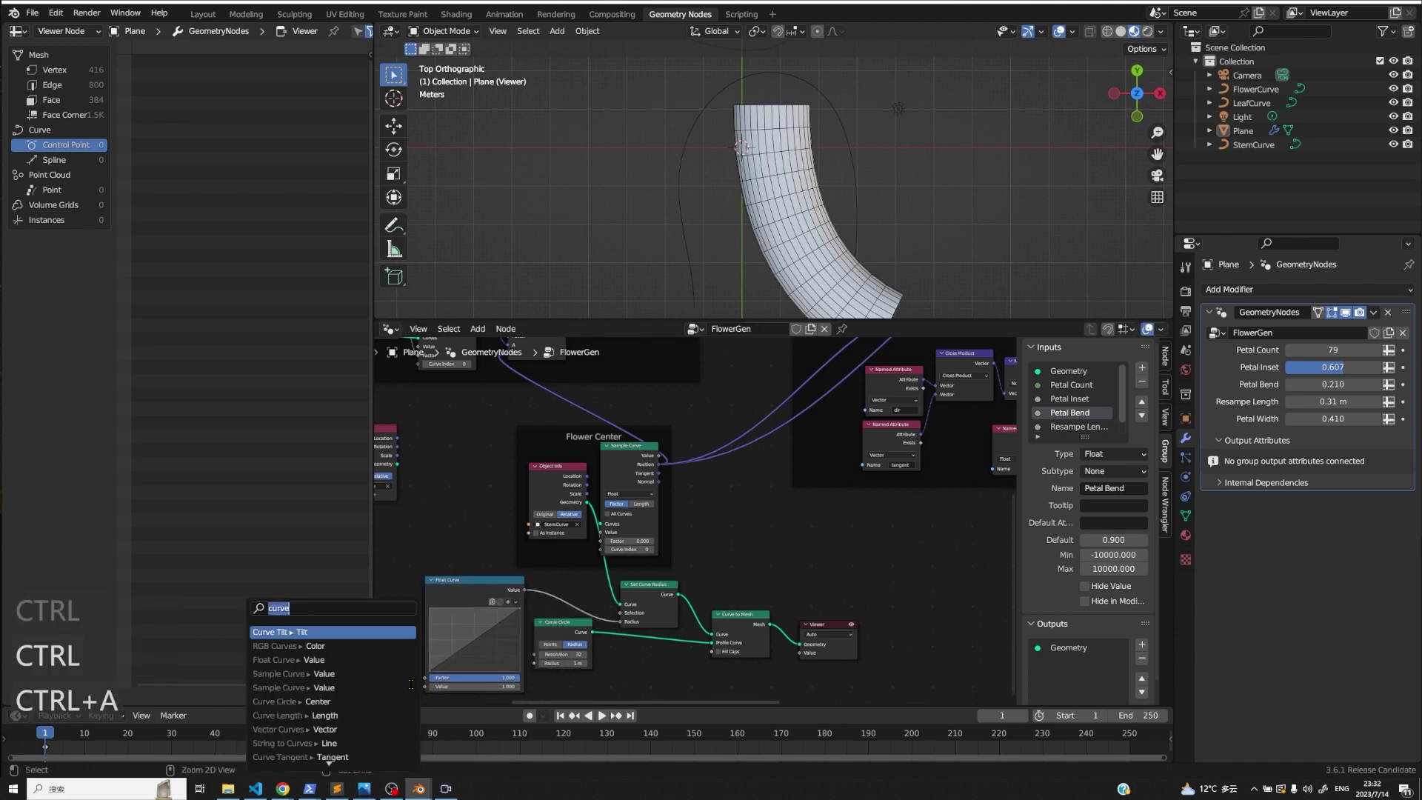
type("spline p")
key("Return")
left_click(411, 683)
- Reshape the Float Curve with added low points to thin the stem, and space out the Float Curve and Curve Circle nodes
left_click(436, 662)
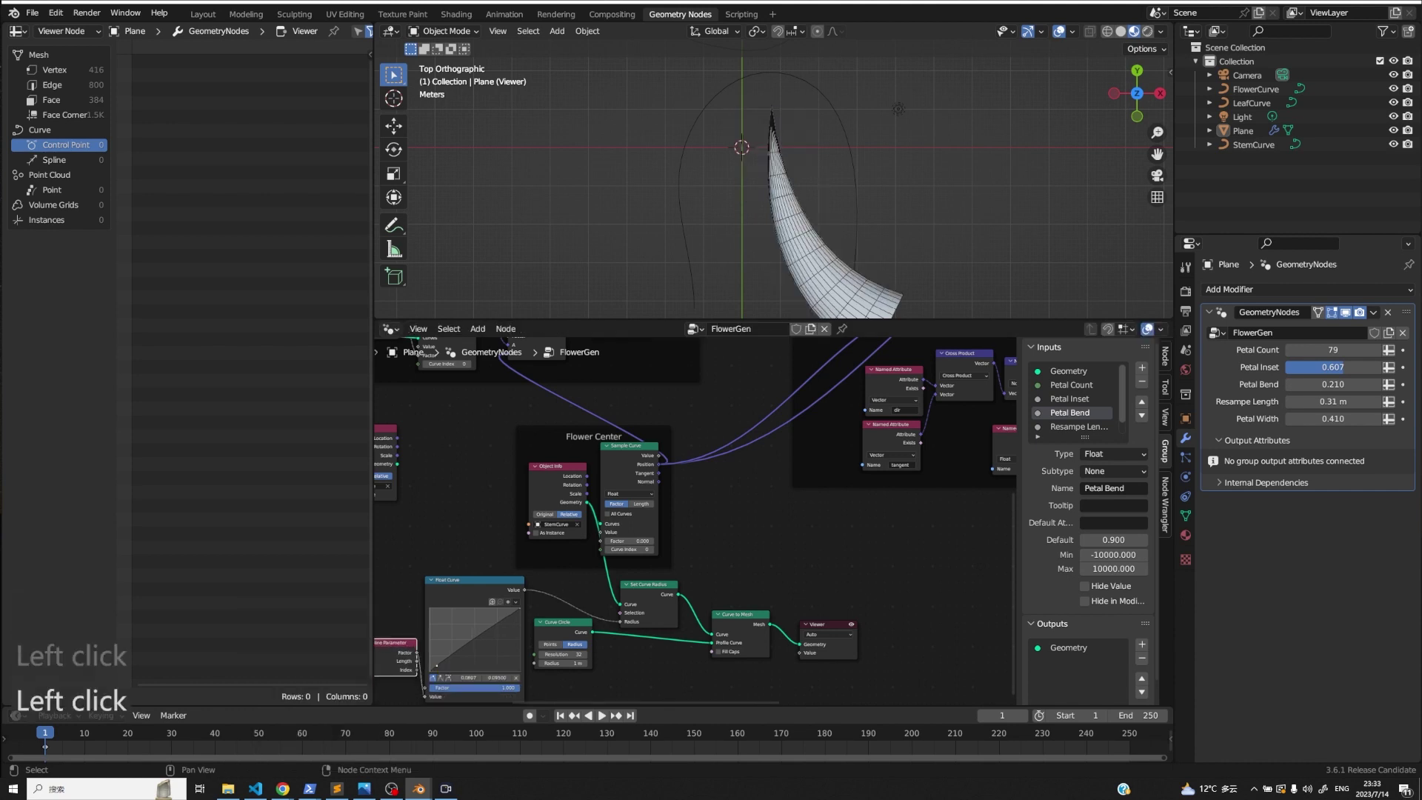
left_click_drag(466, 647, 454, 668)
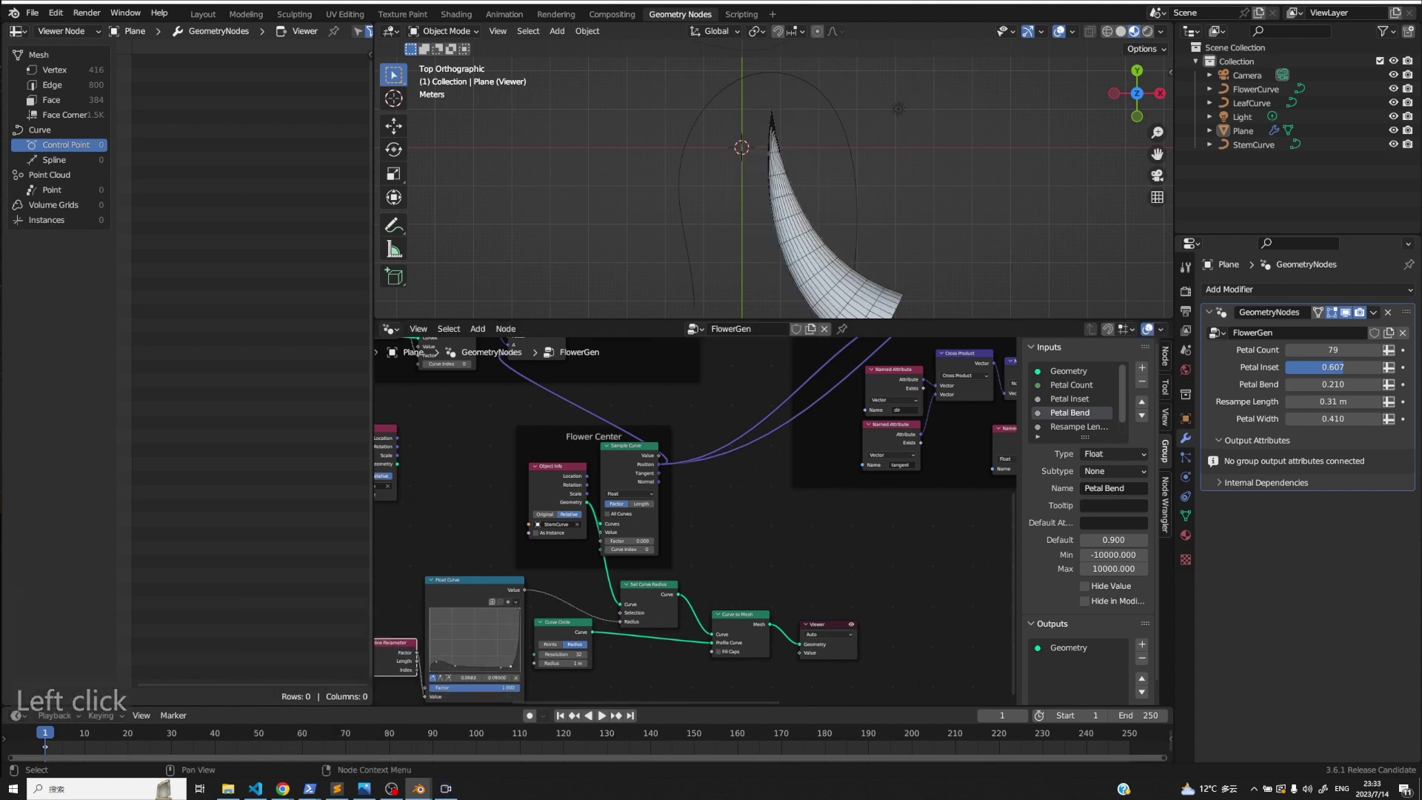
left_click_drag(521, 613, 609, 654)
left_click_drag(463, 585, 476, 591)
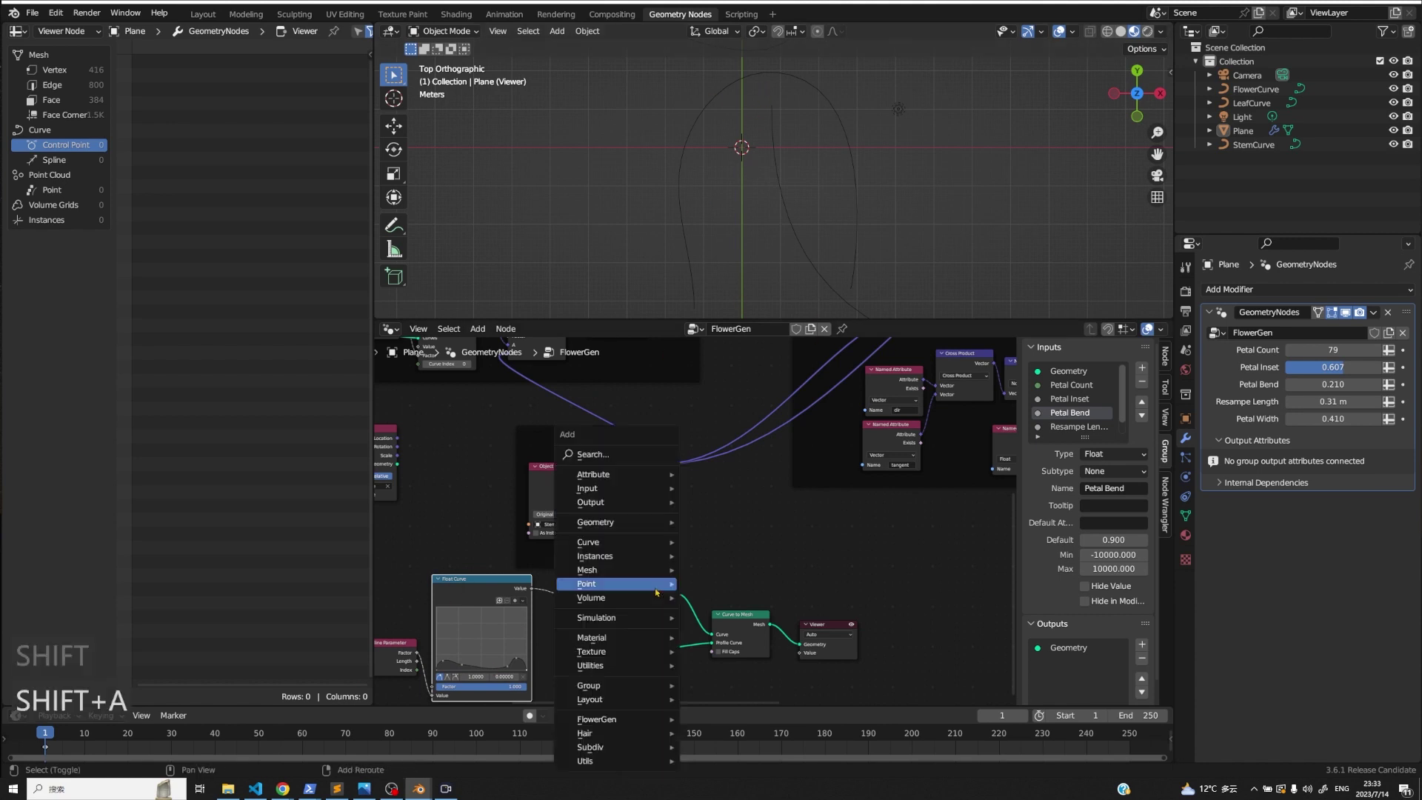
- Insert a Resample Curve node before Set Curve Radius and set it to Length mode with a length of 0.1 m
type("ss")
key("BackSpace")
key("BackSpace")
type("resamp")
key("Return")
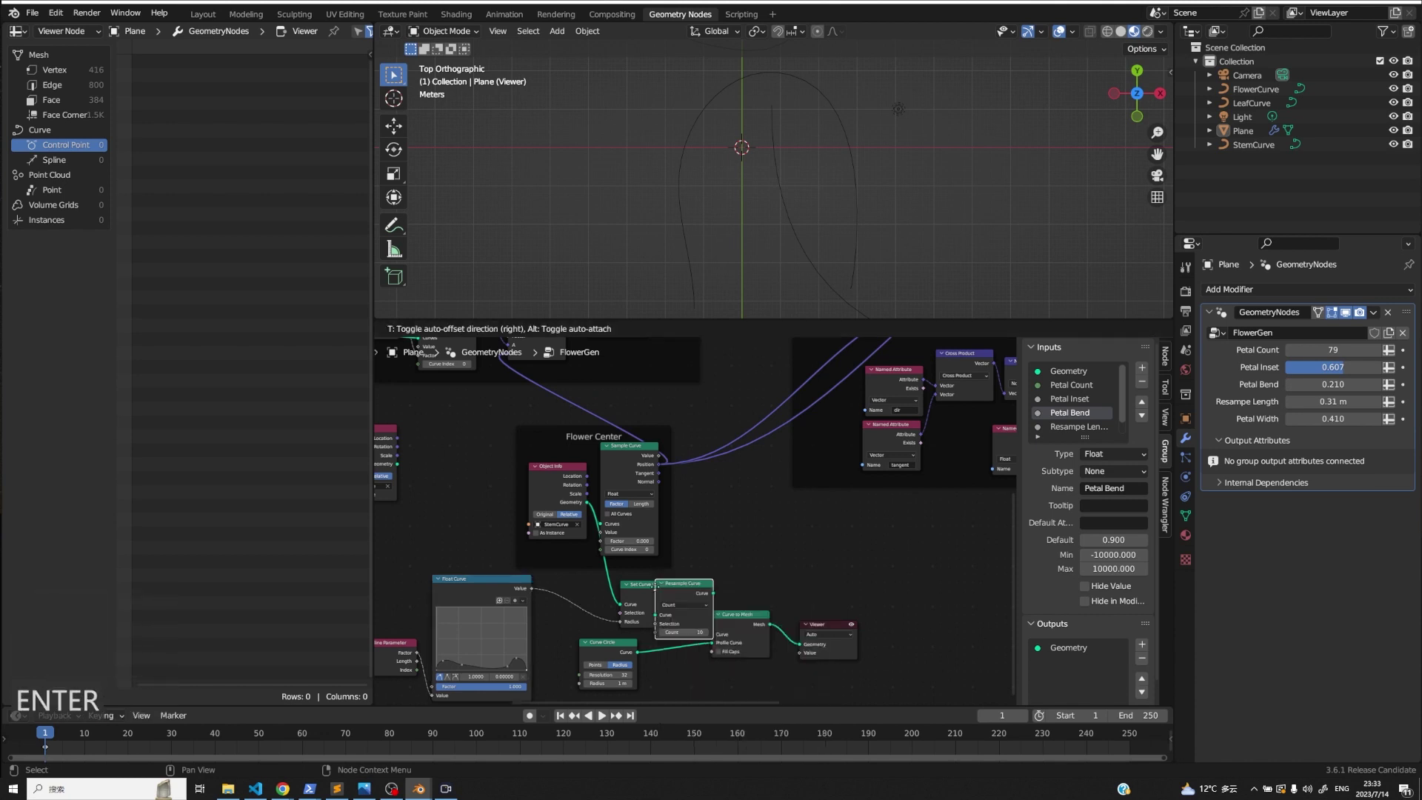
left_click(611, 586)
left_click(648, 586)
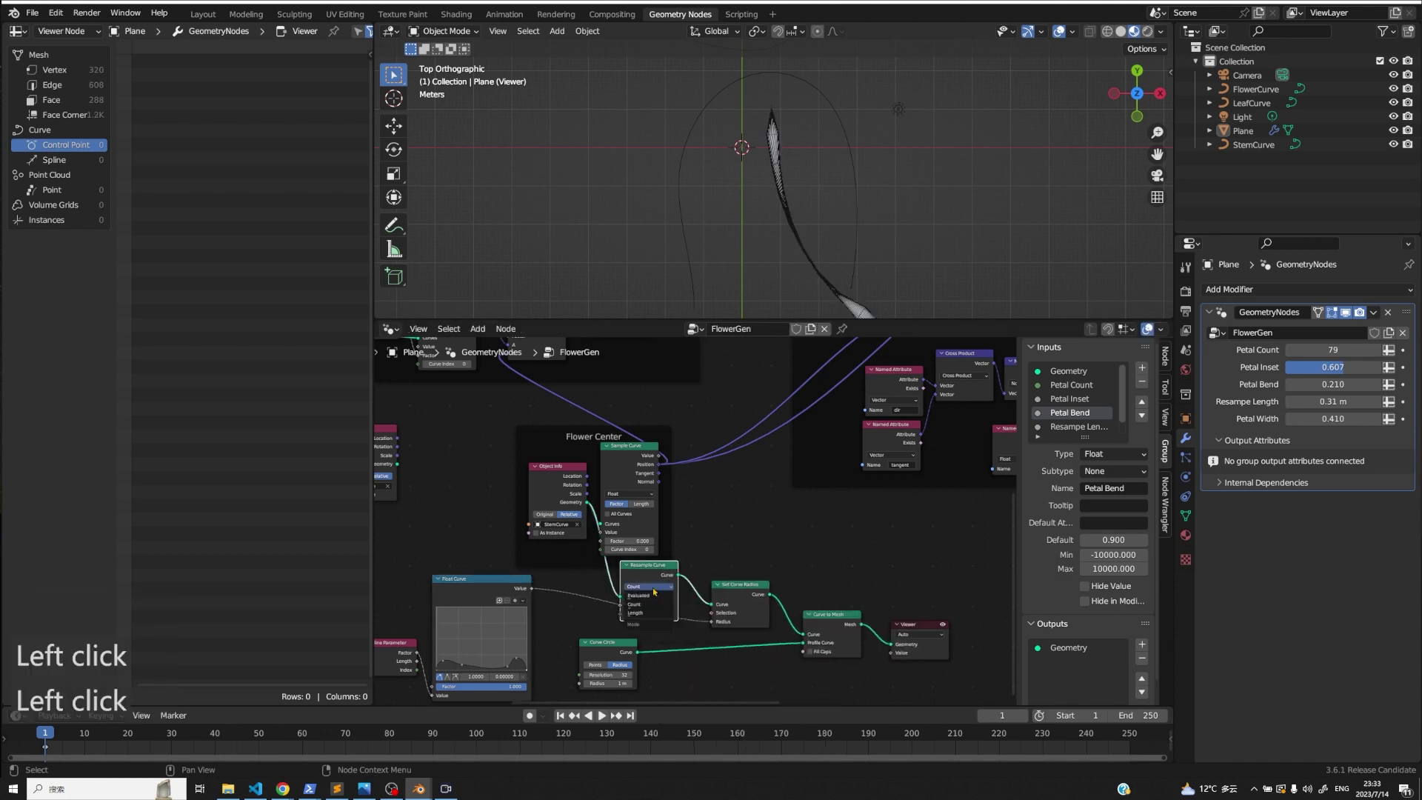
left_click(658, 624)
type("0.1")
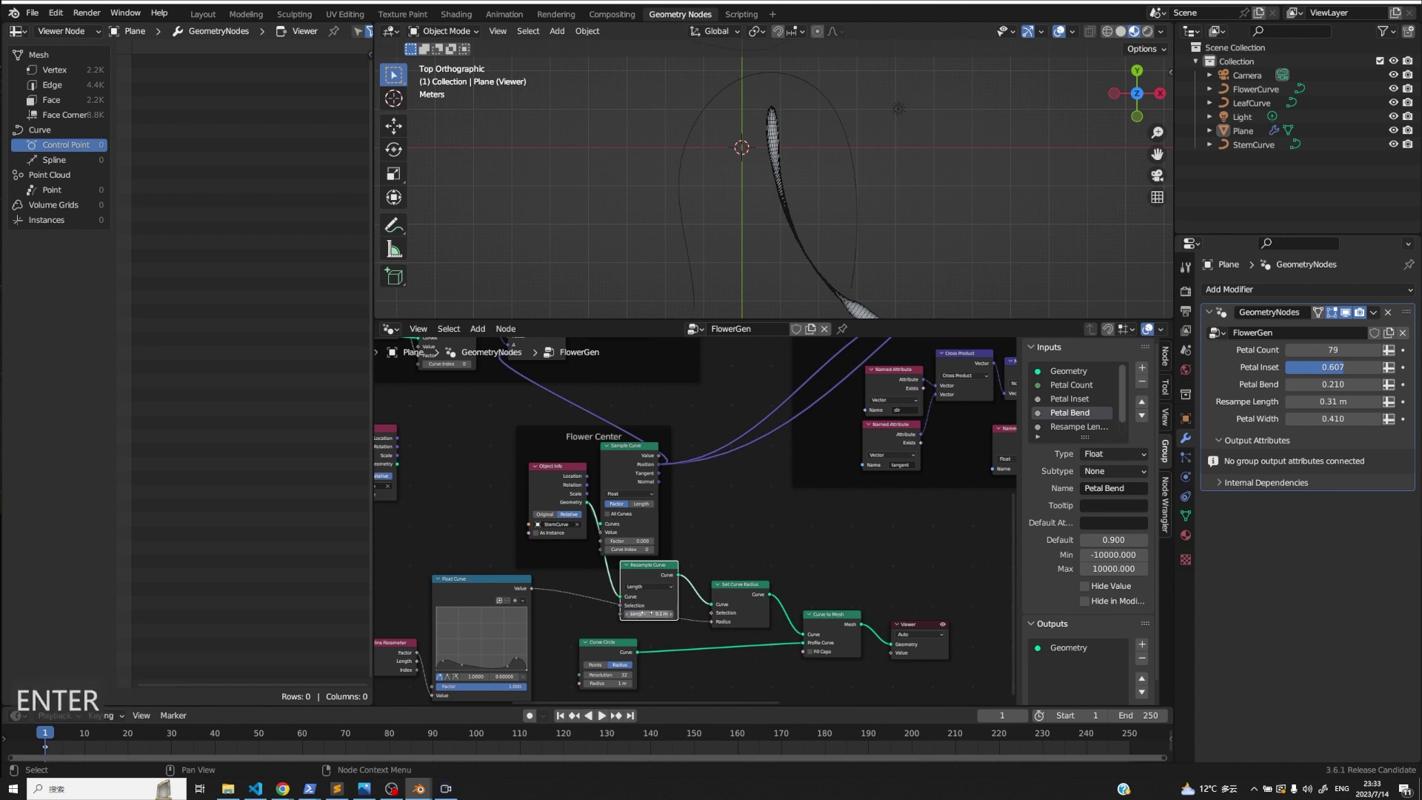
- Fine-tune the Float Curve's points near both ends to slim the stem
left_click(445, 667)
left_click_drag(517, 661, 517, 651)
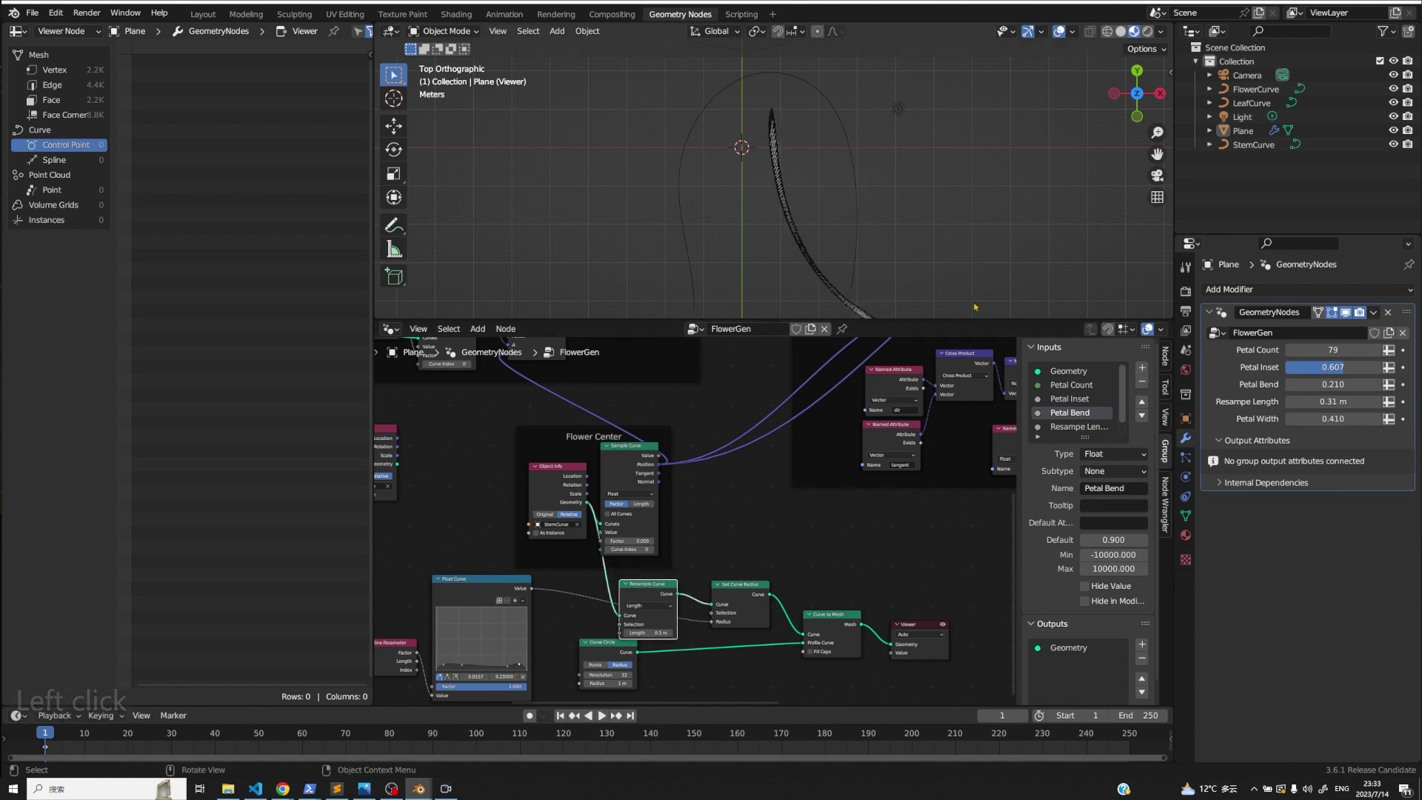
middle_click_drag(975, 252, 981, 228, "shift")
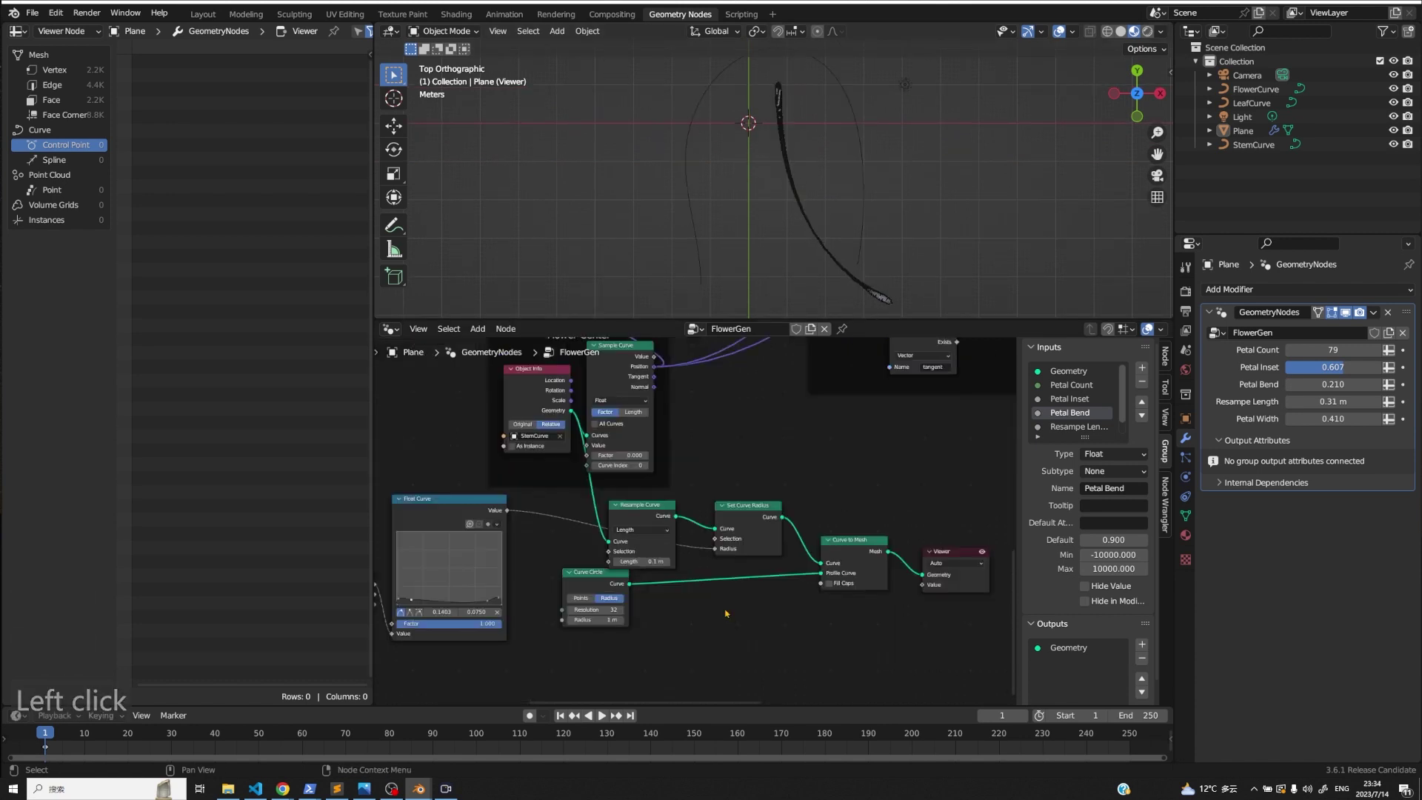
scroll(727, 613, "up", 1)
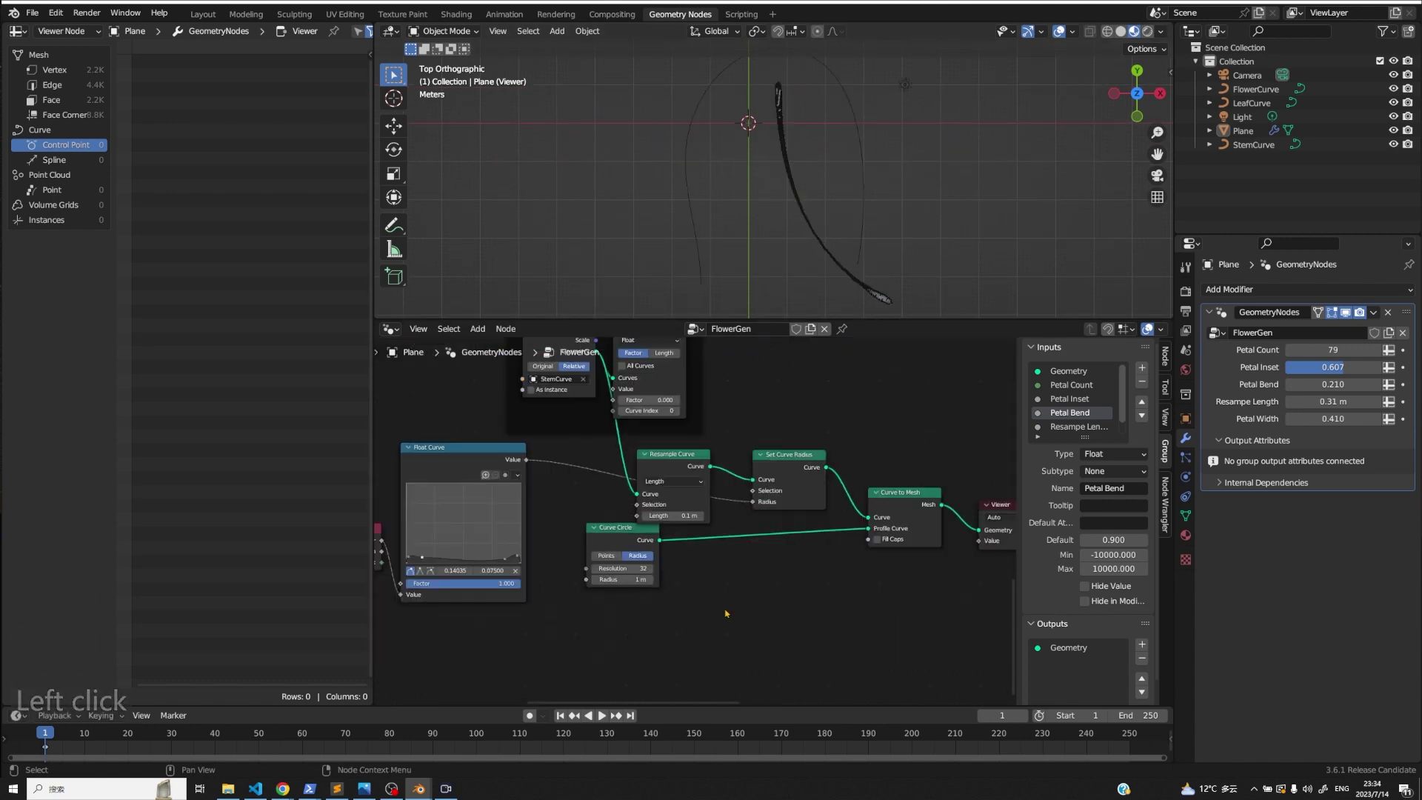
scroll(726, 613, "down", 1)
- Combine the stem nodes from Spline Parameter through Curve to Mesh into a node group, and return to the FlowerGen tree
left_click(395, 624)
left_click_drag(394, 625, 909, 501)
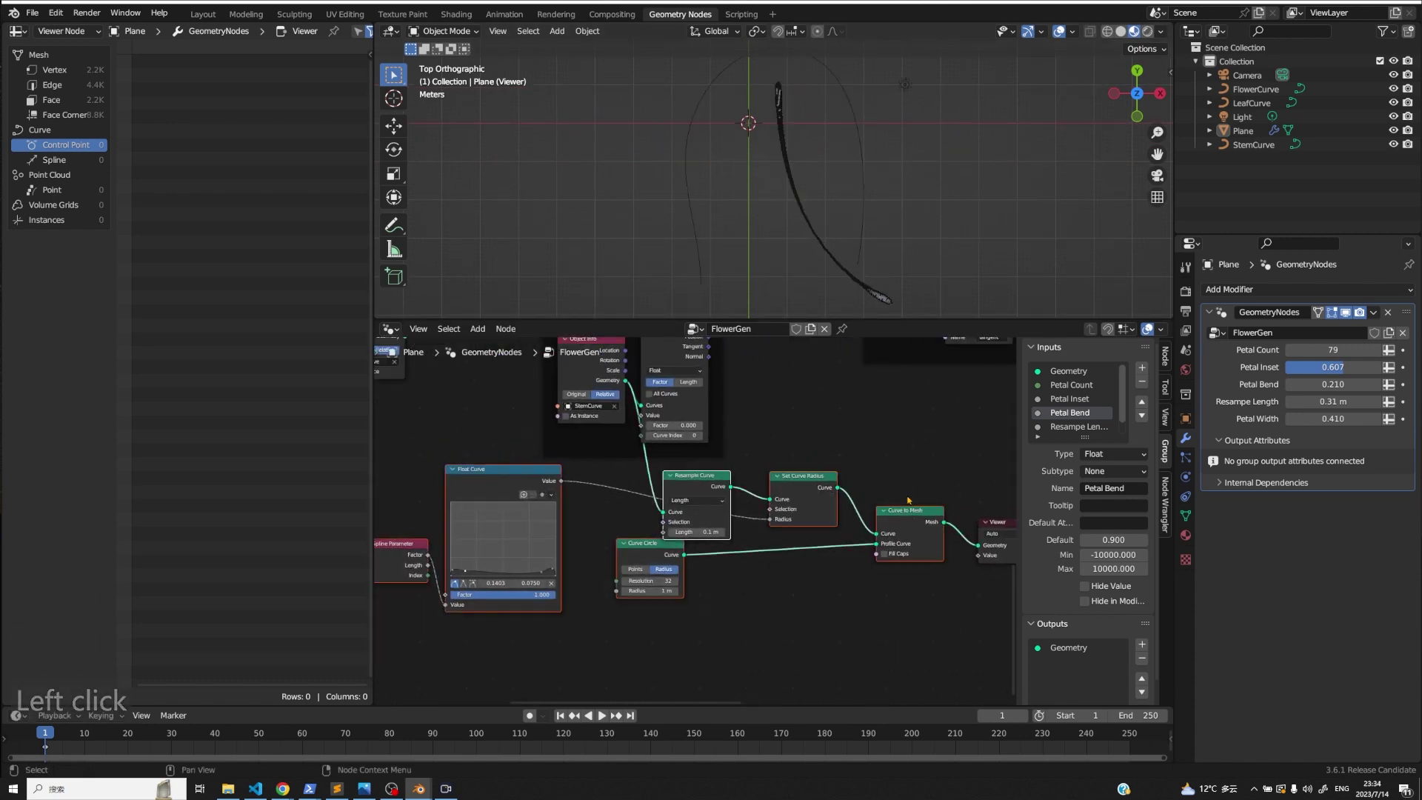
key("ctrl+g")
key("Tab")
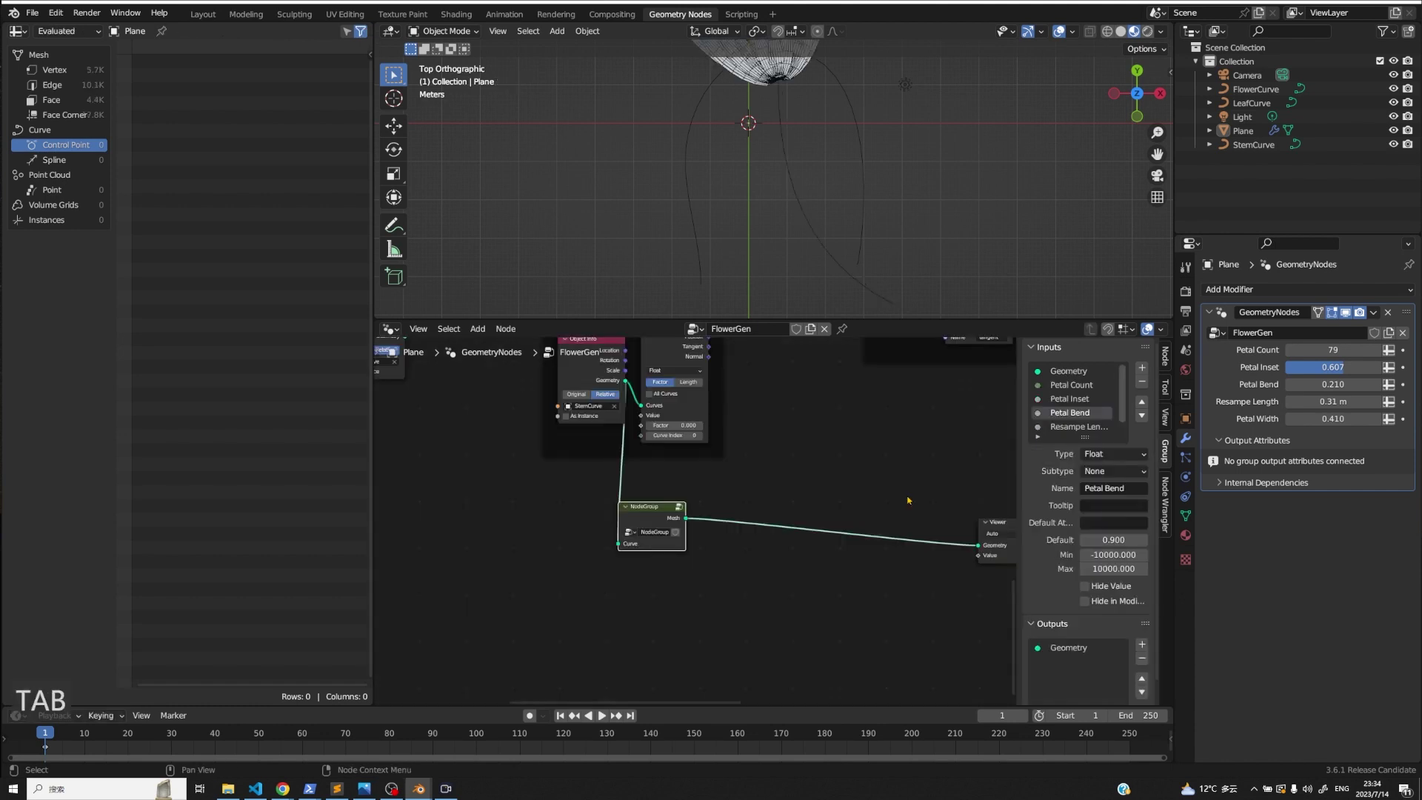
- Move the new stem node group closer to the Viewer and rename it "ExtrudeStem"
left_click_drag(660, 508, 711, 484)
type("Ex")
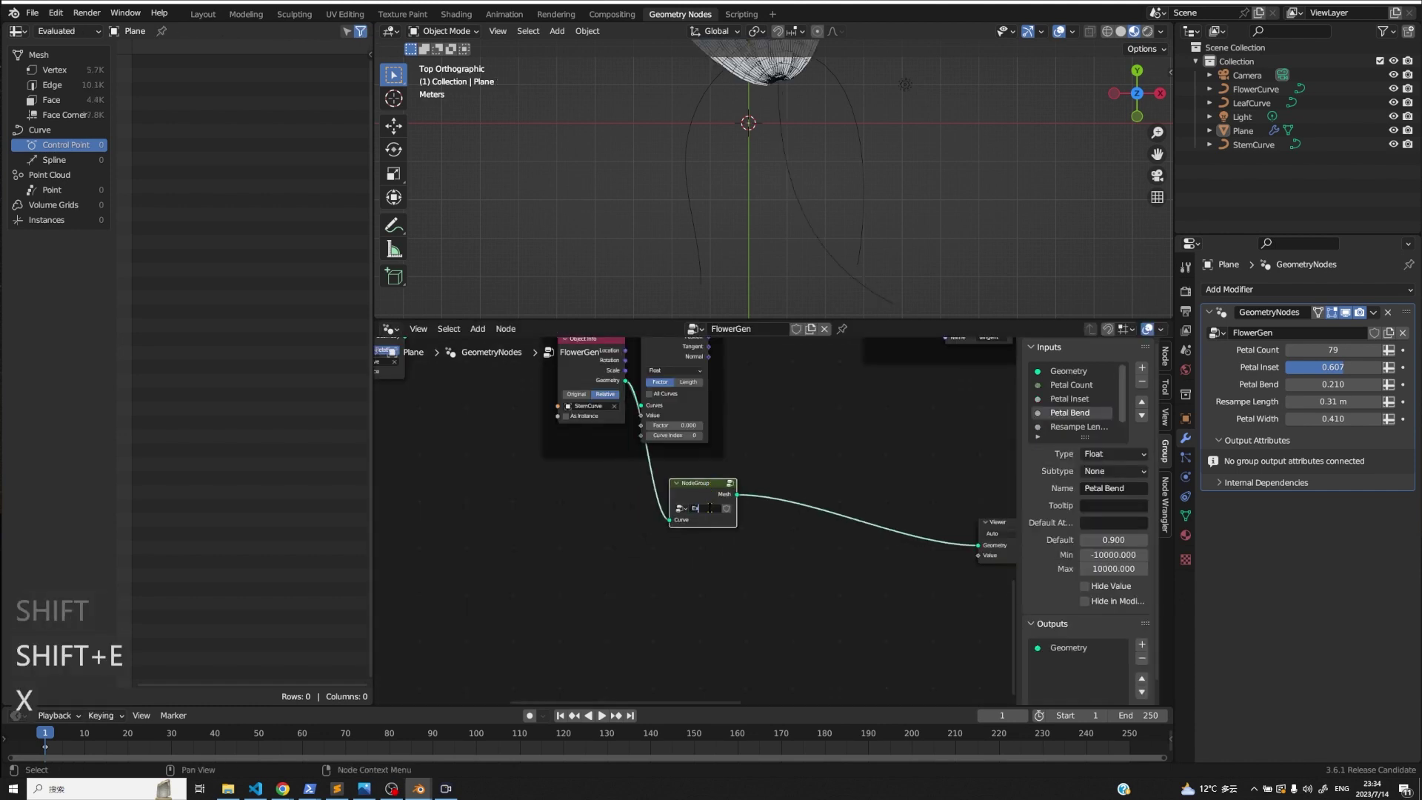
type("trudeStem")
key("Return")
middle_click_drag(829, 524, 811, 547)
left_click(741, 582)
- Insert a Join Geometry node between ExtrudePetal and the Group Output, and connect ExtrudeStem's mesh to it
scroll(743, 607, "down", 3)
middle_click_drag(1009, 446, 726, 559)
scroll(739, 514, "down", 2)
left_click_drag(898, 387, 940, 575)
key("shift+a")
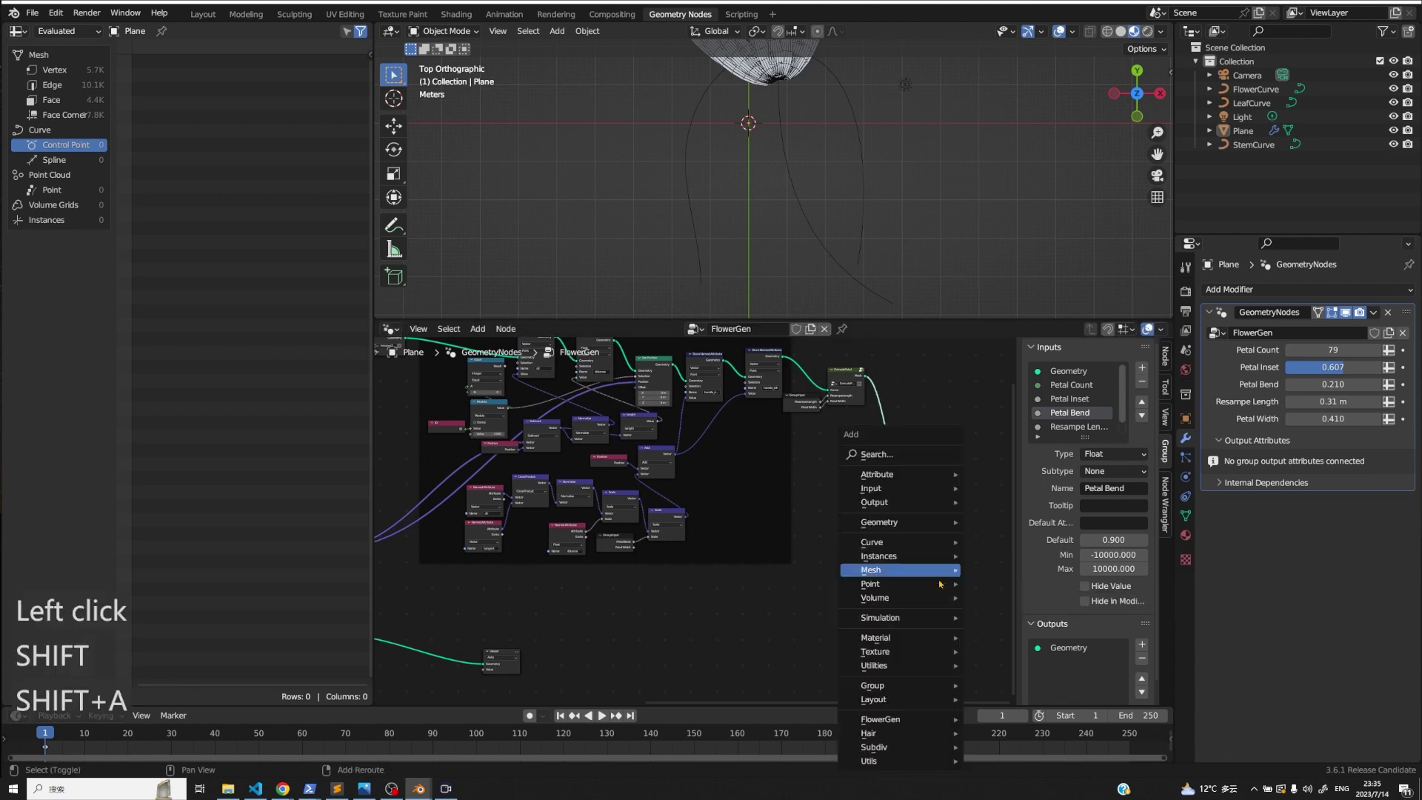
type("sjoin")
key("Down")
key("Return")
left_click_drag(941, 578, 918, 574)
left_click(918, 575)
middle_click_drag(442, 635, 502, 636)
left_click_drag(406, 638, 951, 600)
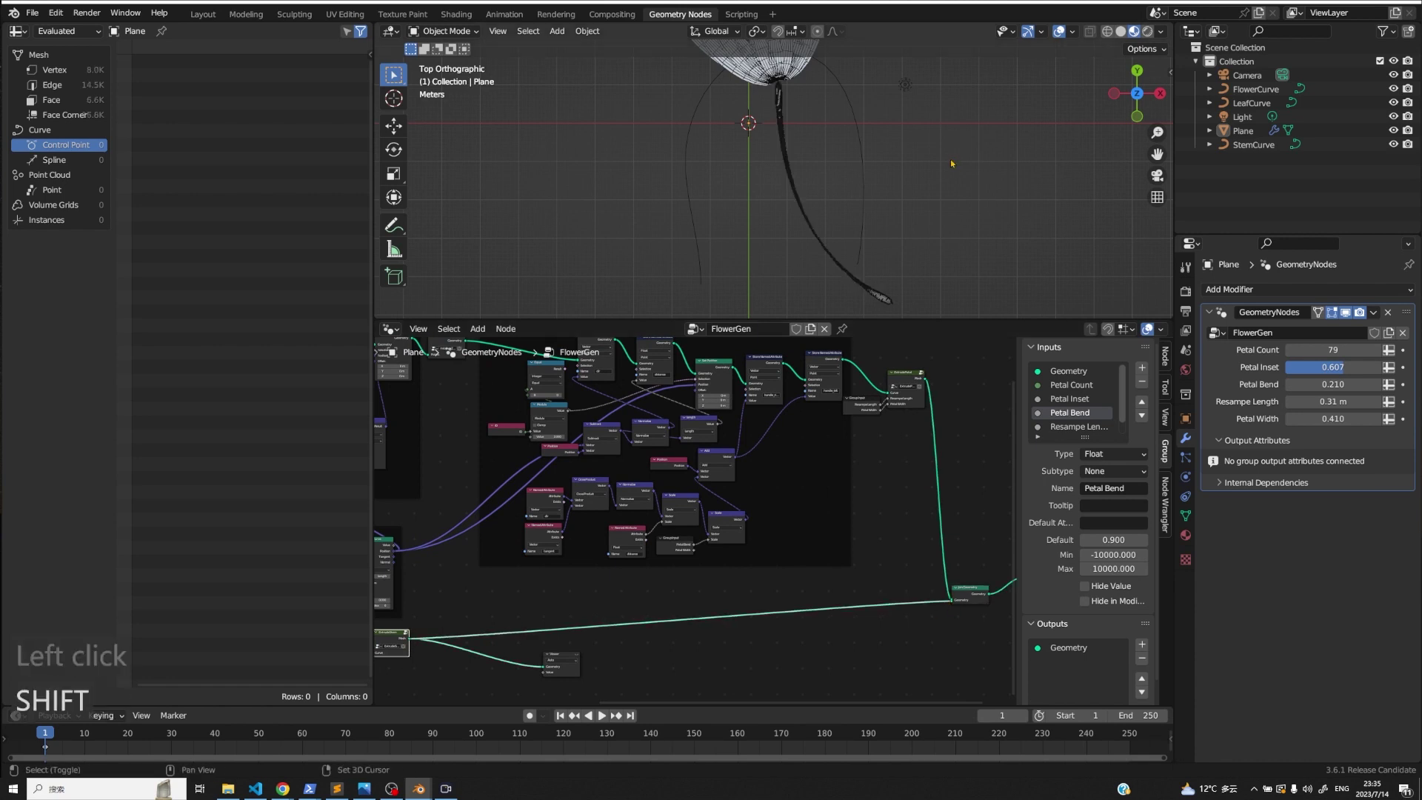
- Turn off the wireframe viewport display for the Plane object
left_click(1185, 418)
left_click(1290, 614)
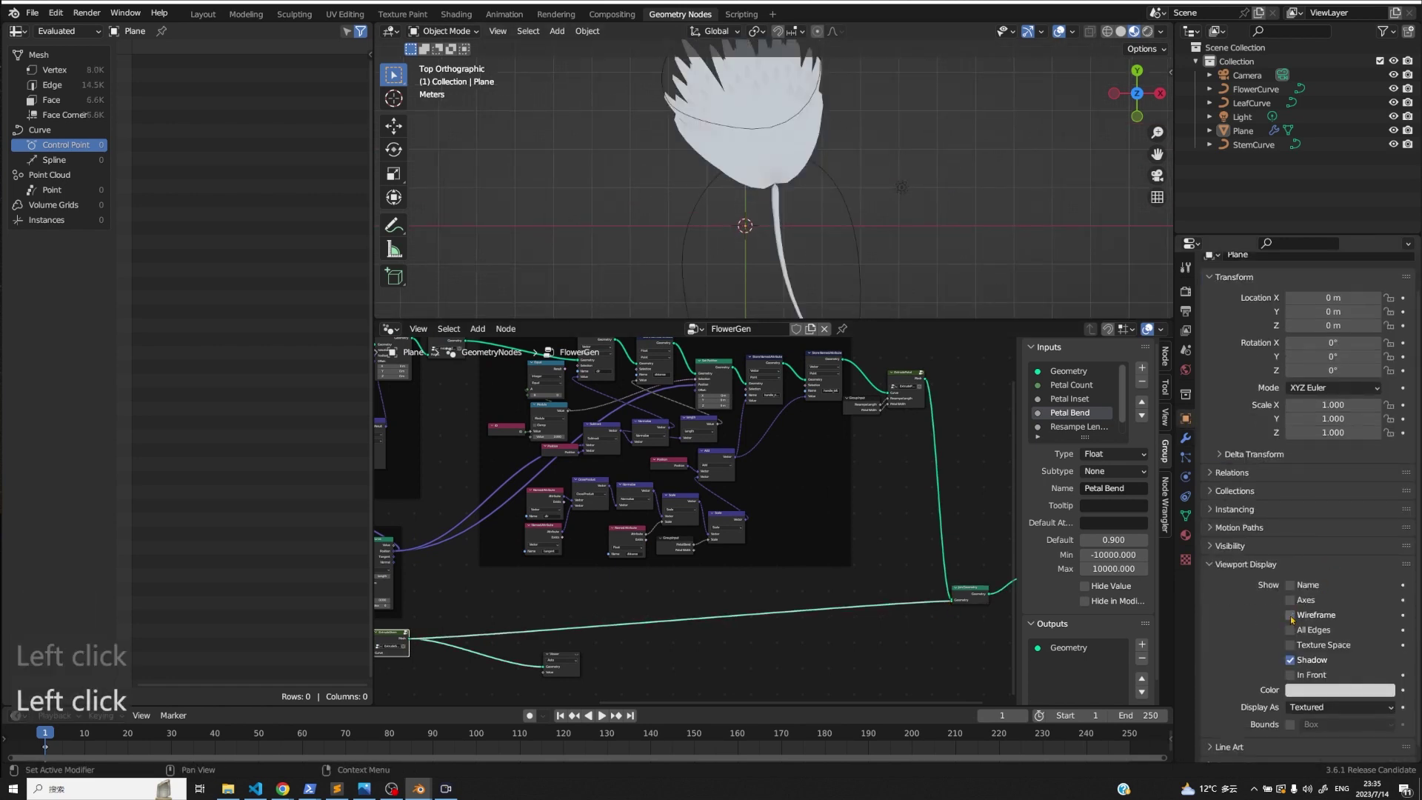
- Examine the flower head and the stem's shape in solid shading in the viewport
scroll(852, 214, "up", 4, "shift")
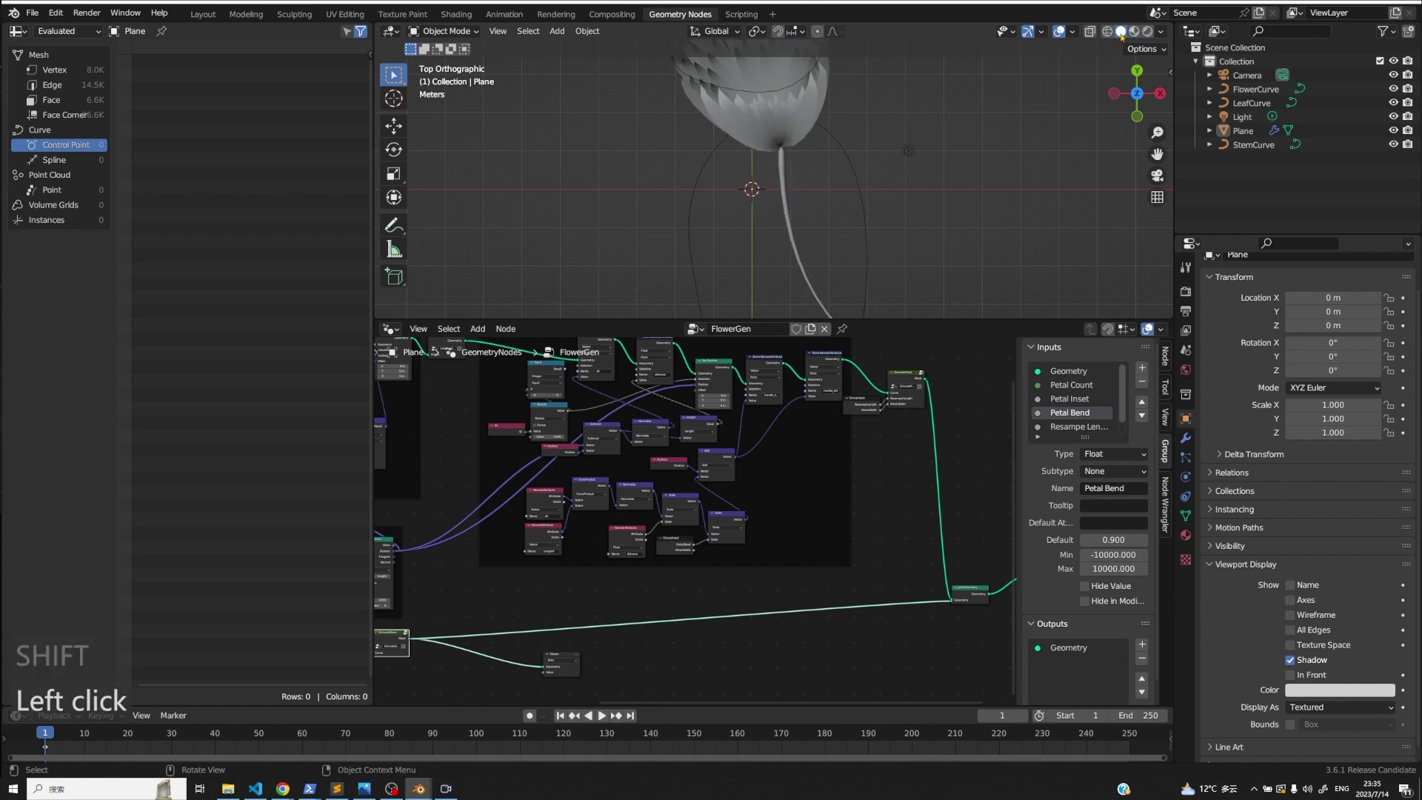
scroll(811, 200, "up", 1, "shift")
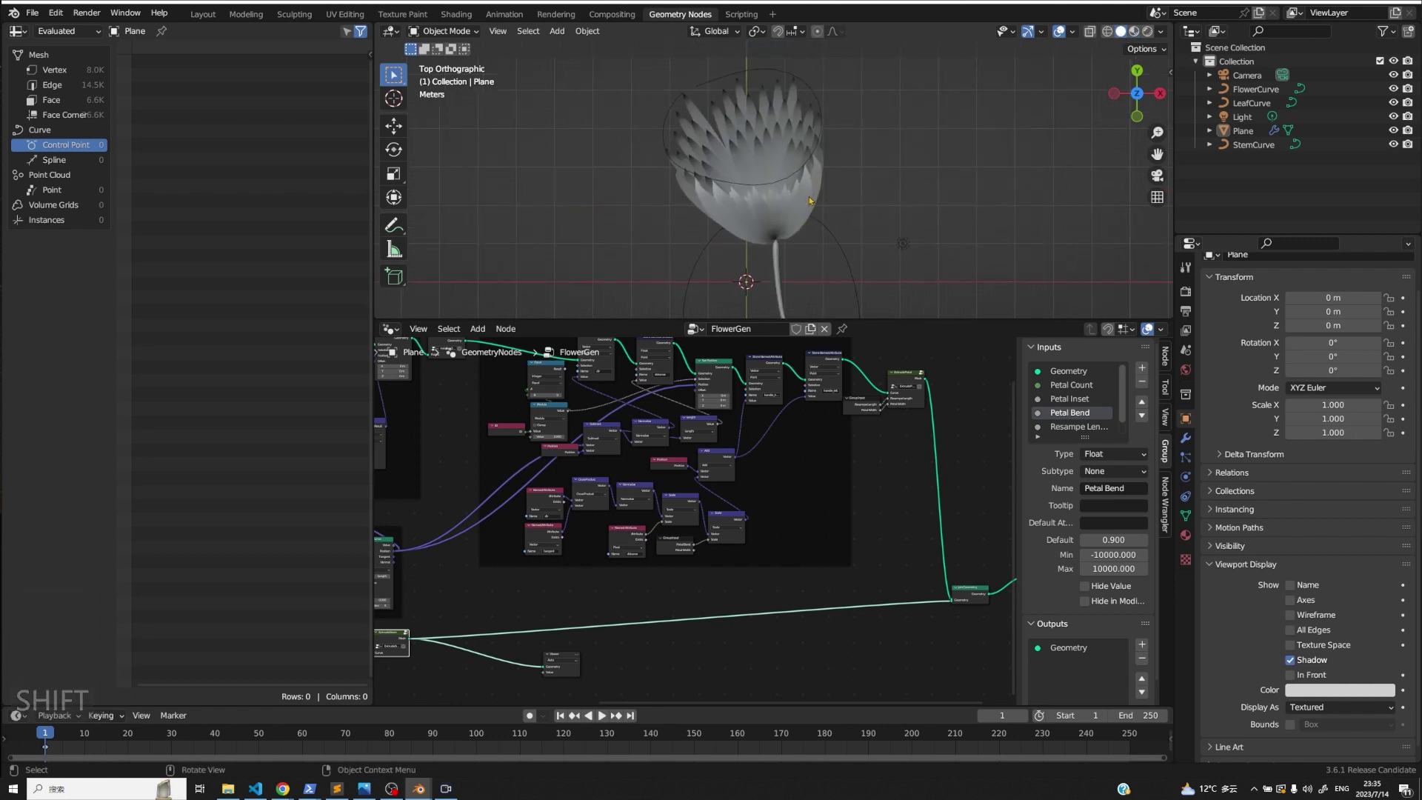
scroll(827, 266, "down", 2, "shift")
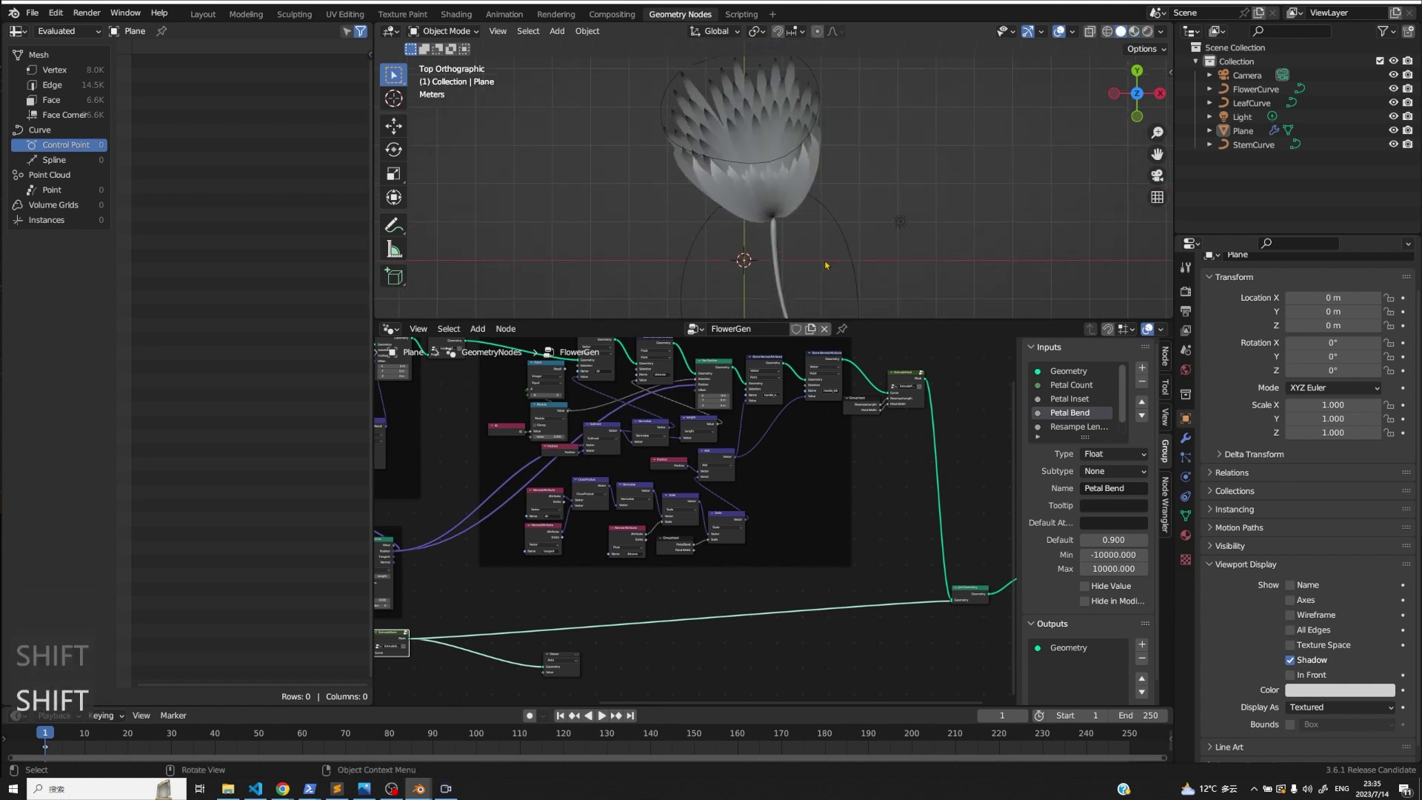
scroll(826, 265, "up", 2)
scroll(827, 265, "down", 4, "shift")
scroll(826, 265, "down", 2)
scroll(827, 265, "up", 2, "shift")
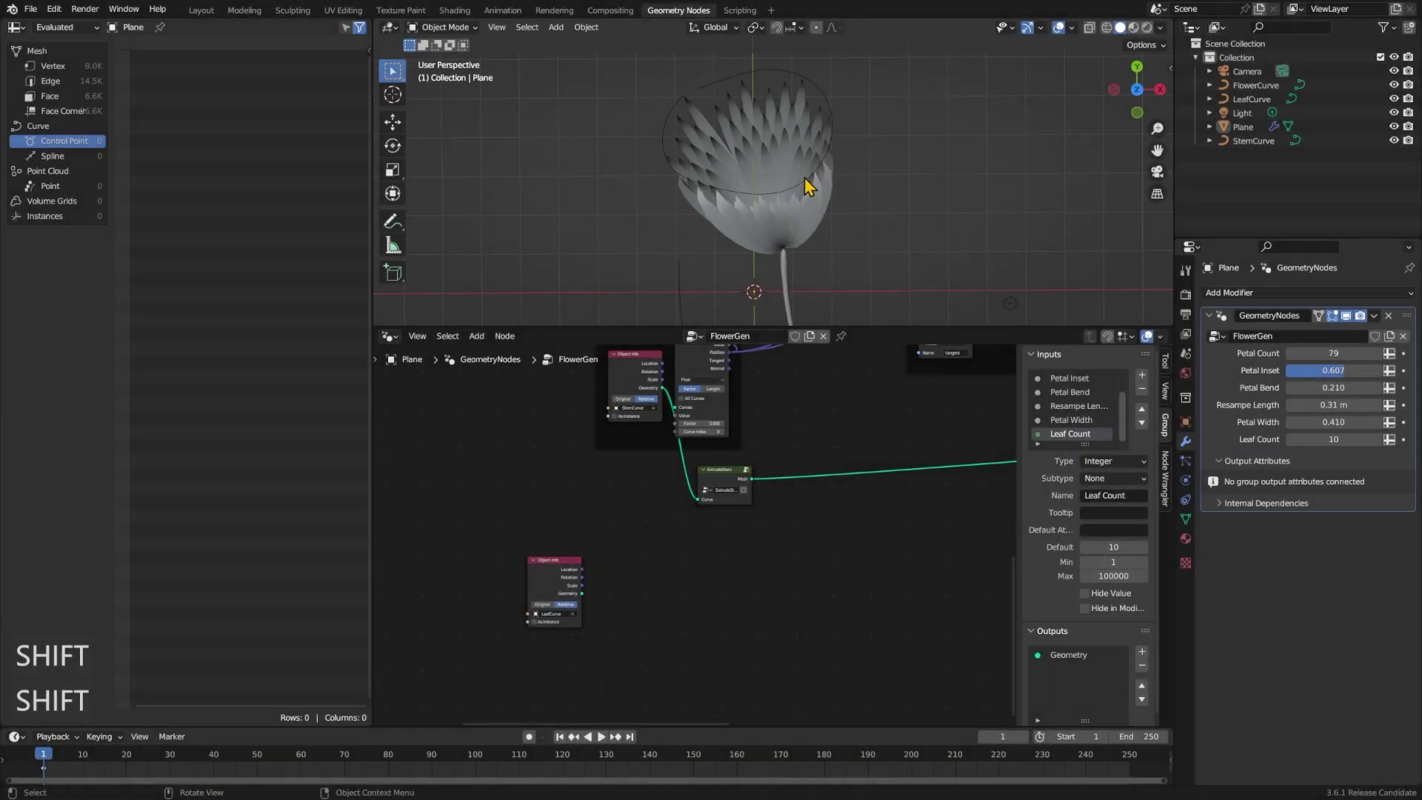
scroll(793, 215, "down", 6, "shift")
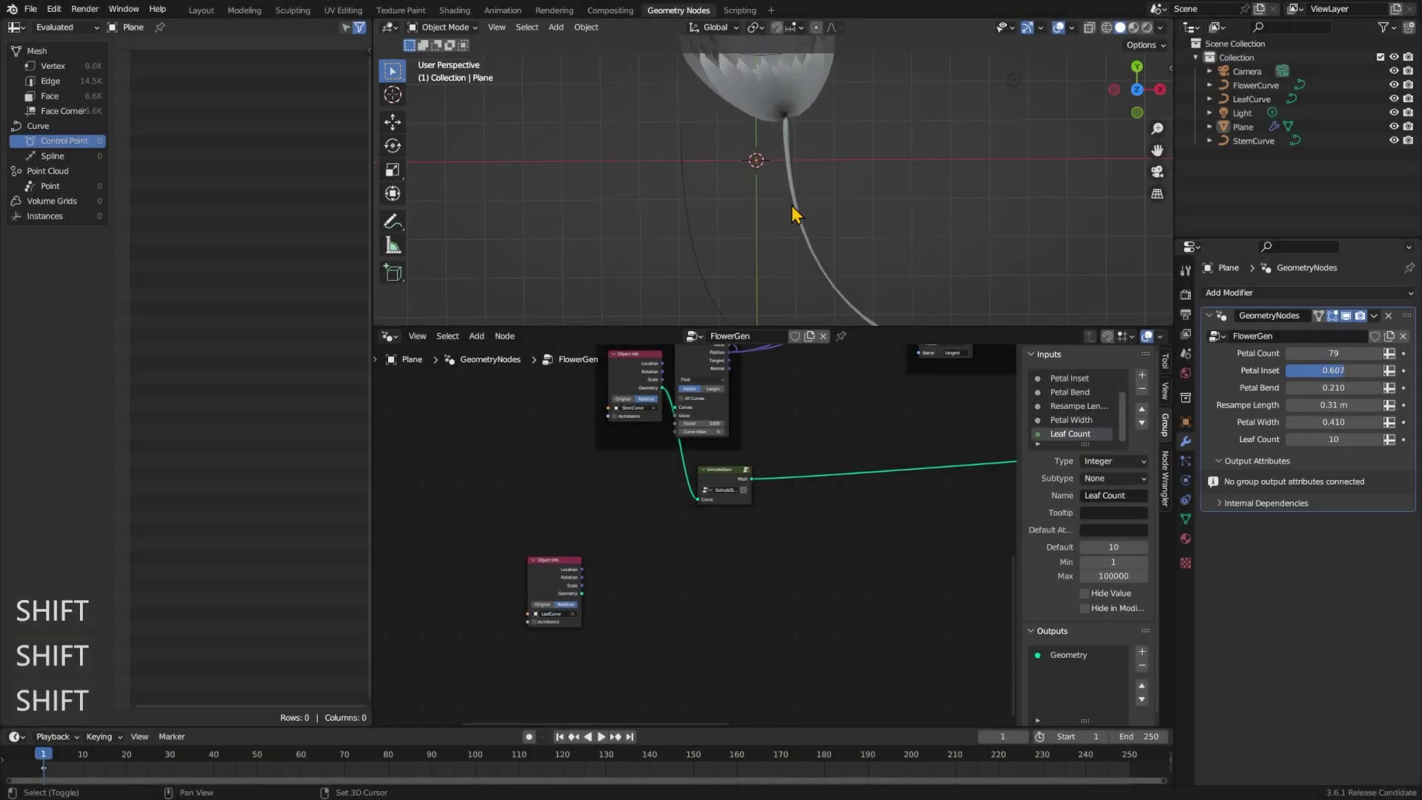
scroll(658, 518, "up", 2)
- Select the LeafCurve object, check its control points in Edit Mode, and return to Object Mode
middle_click_drag(609, 585, 626, 579, "shift")
left_click(501, 592)
left_click(669, 153)
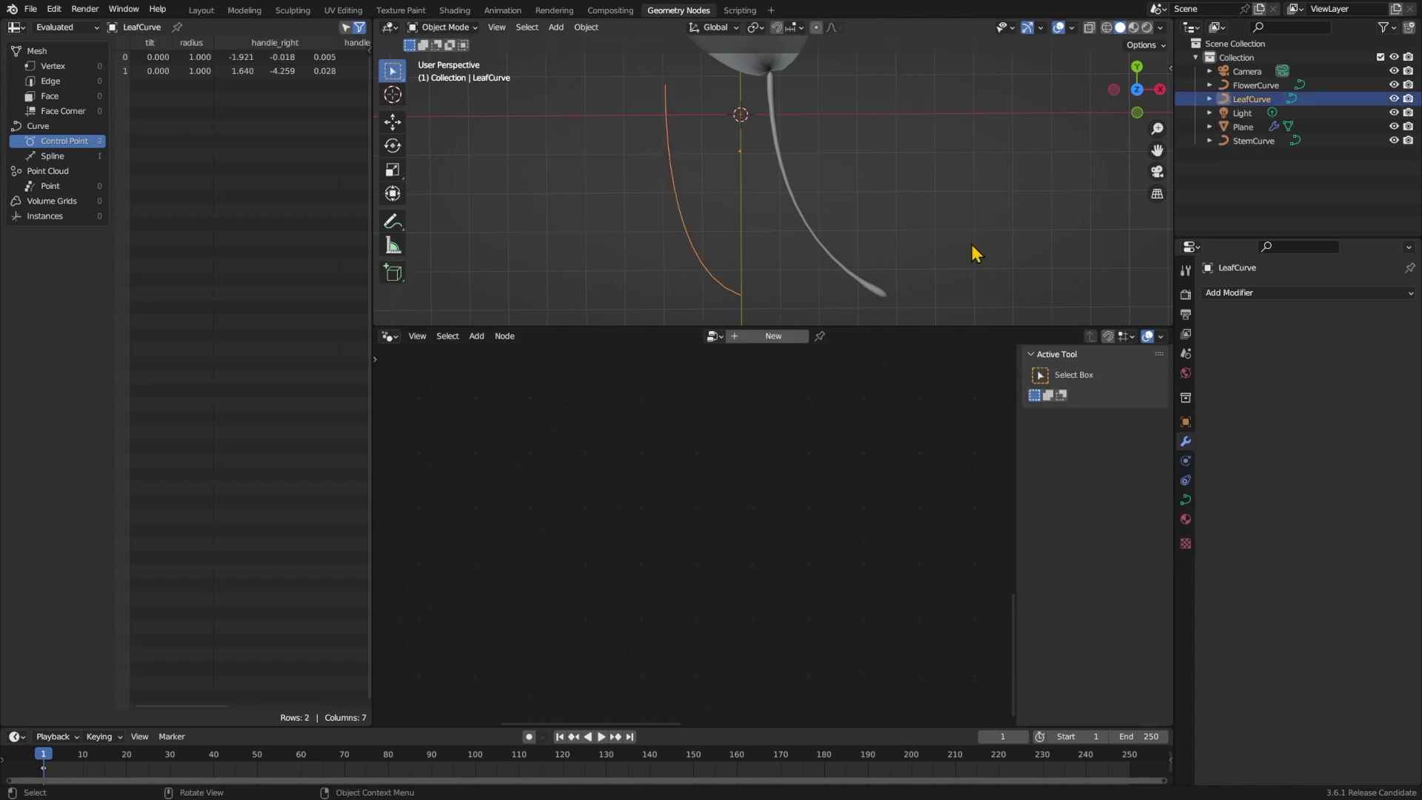
key("Tab")
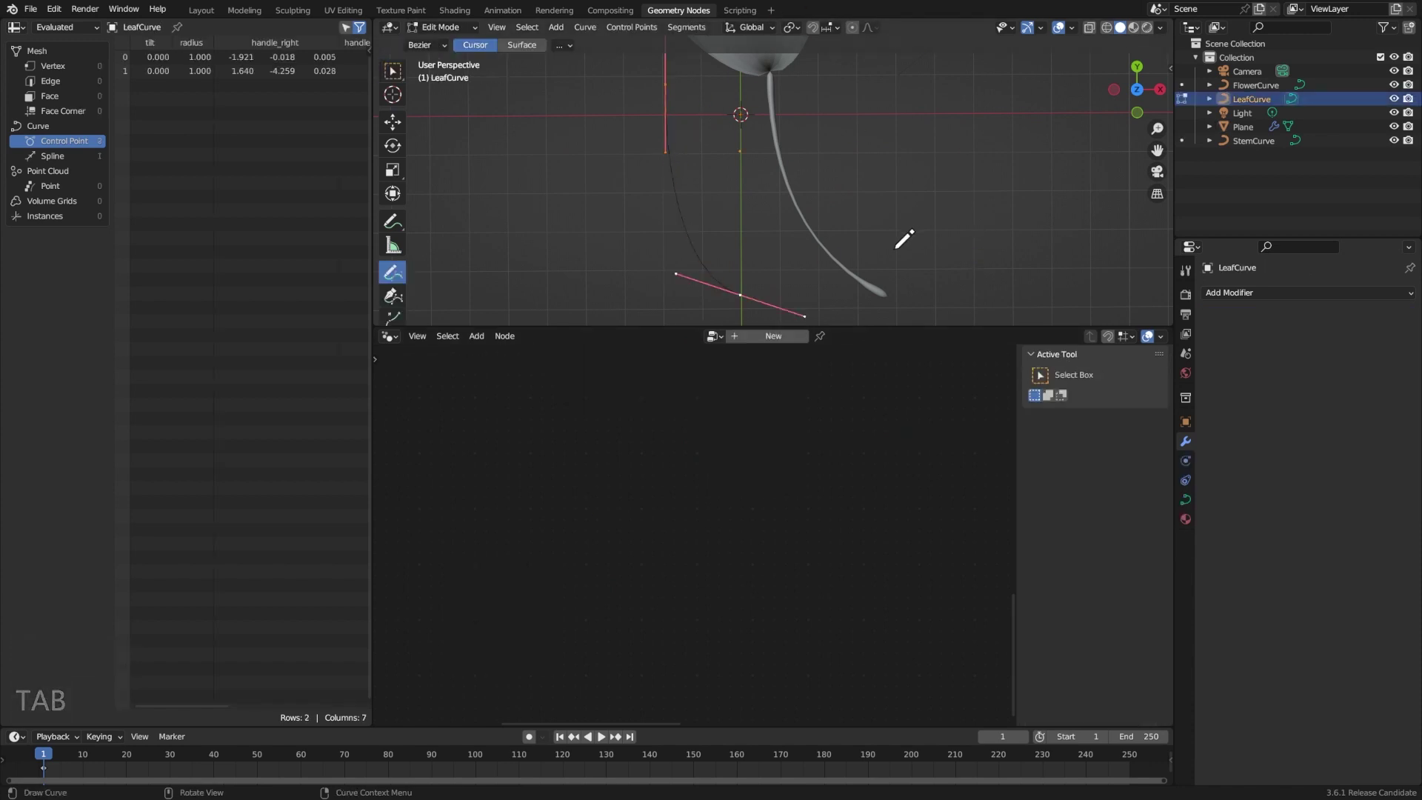
key("Tab")
middle_click_drag(736, 189, 763, 222, "shift")
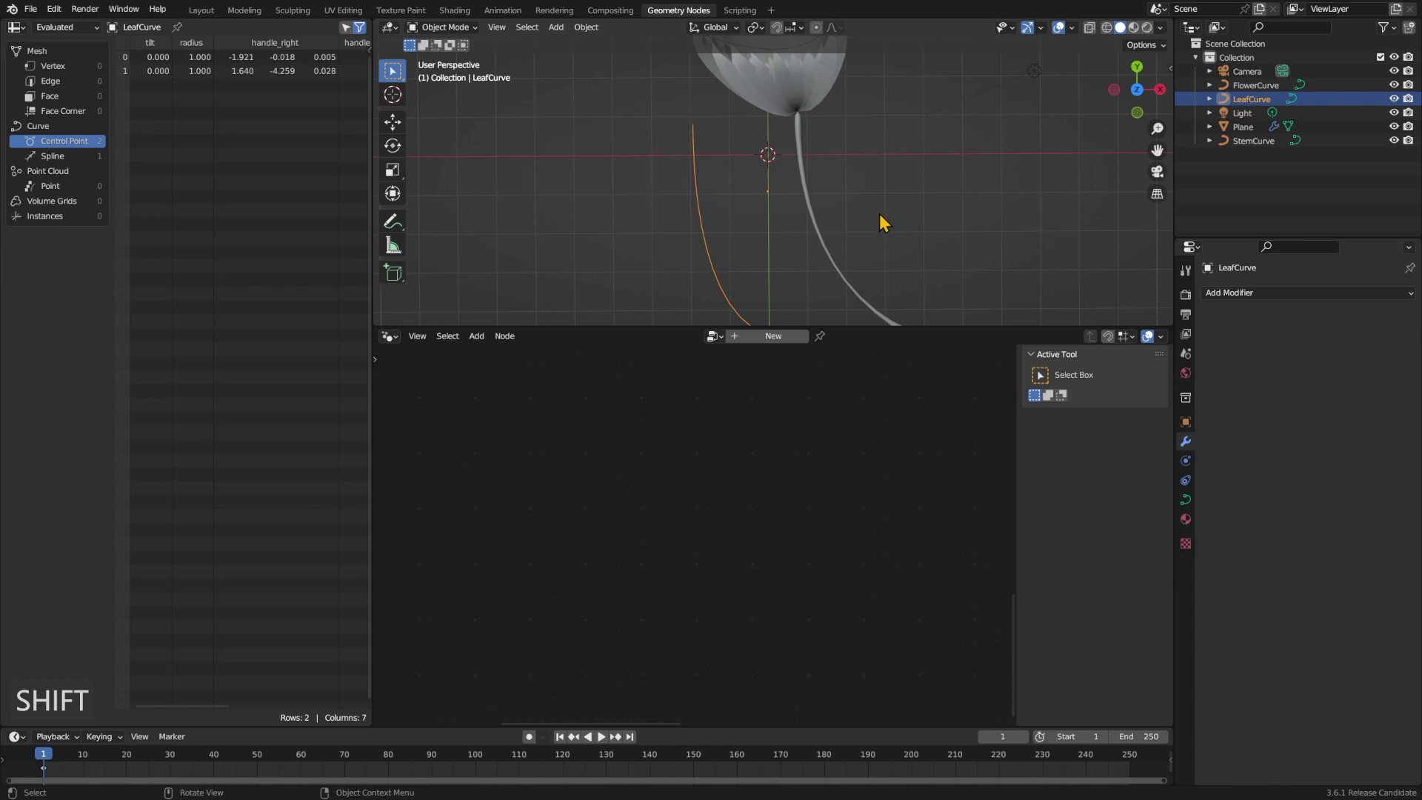
- Sketch curved annotation strokes joining the leaf curve to the stem, undo them, and return to the Select Box tool
left_click(393, 221)
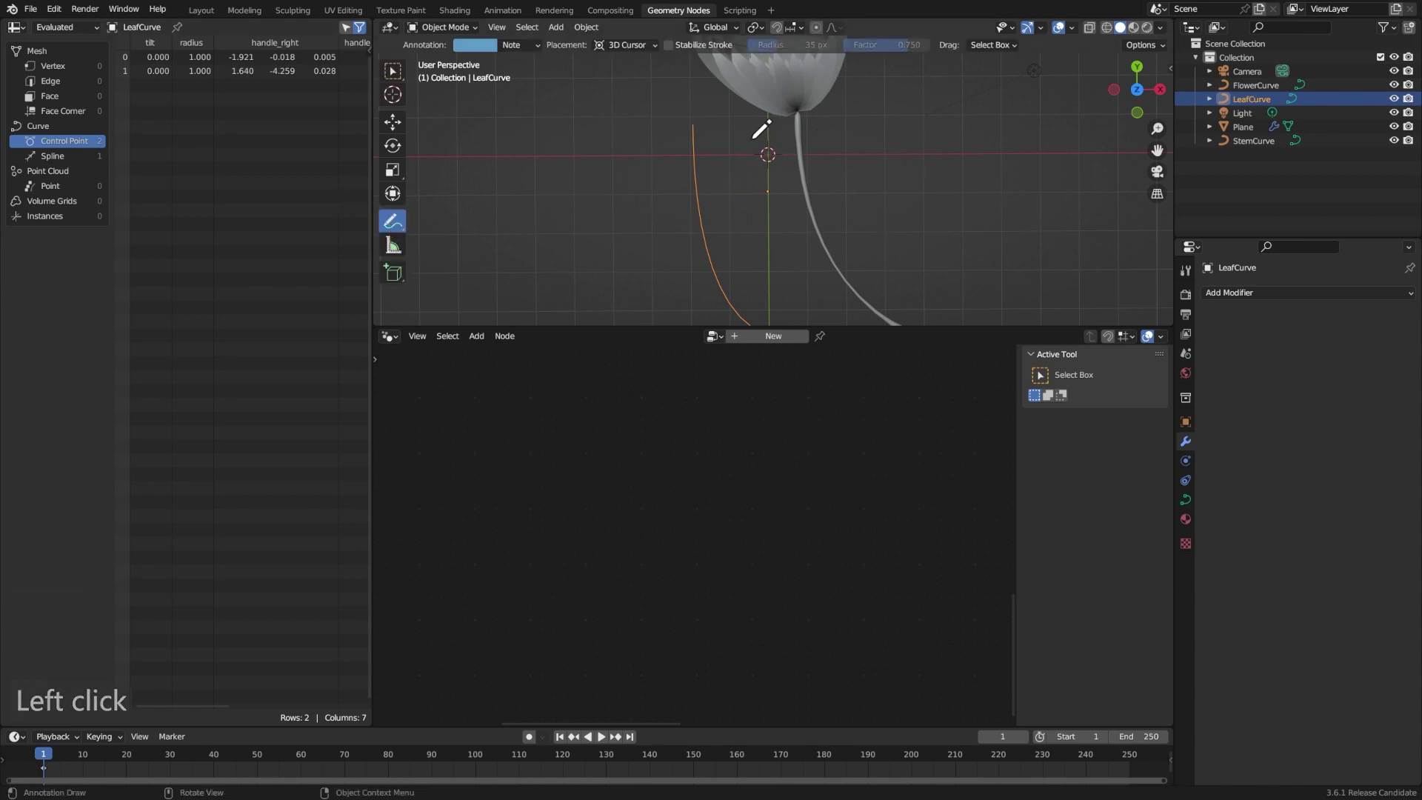
scroll(807, 122, "down", 1)
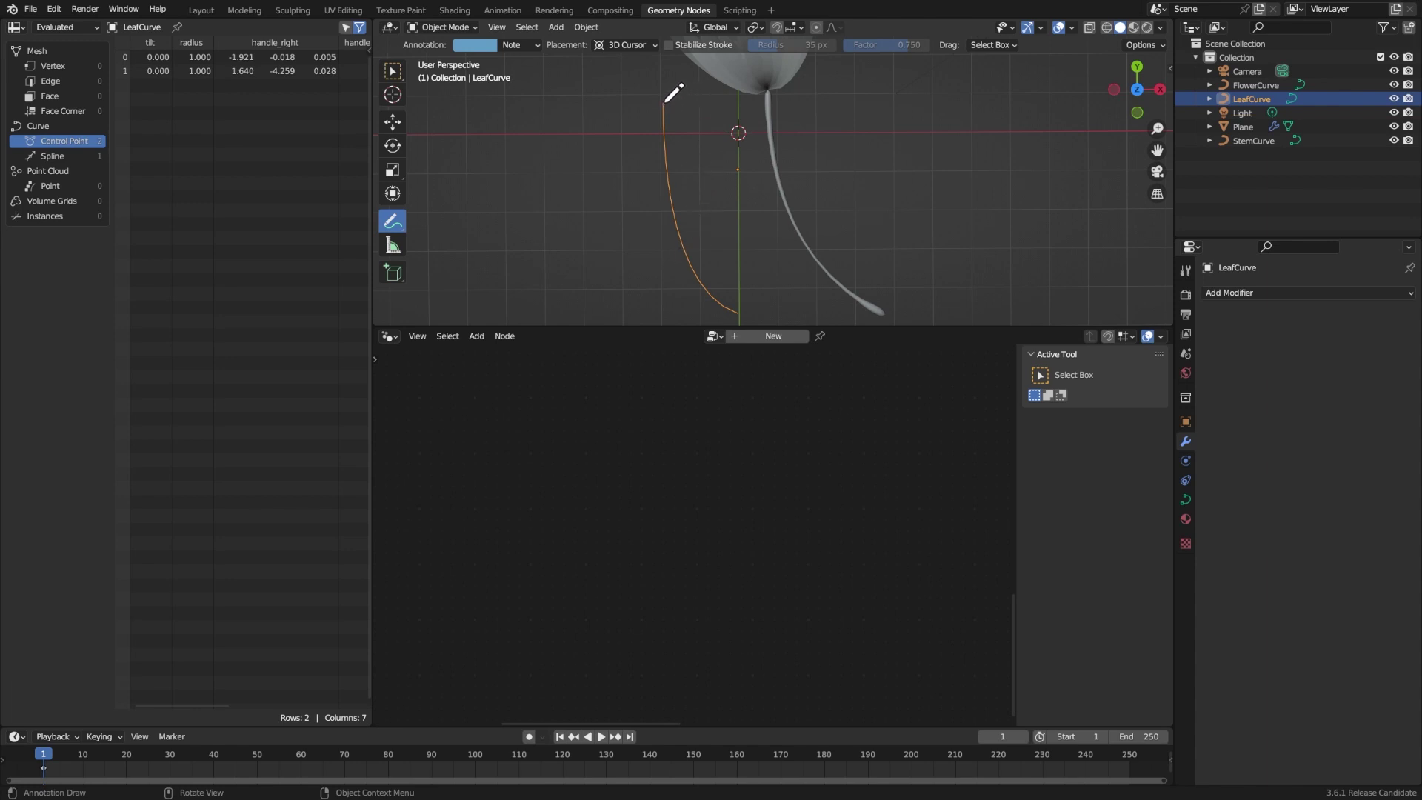
left_click_drag(663, 148, 772, 175)
left_click_drag(659, 195, 779, 202)
left_click_drag(674, 256, 785, 236)
left_click_drag(693, 289, 818, 257)
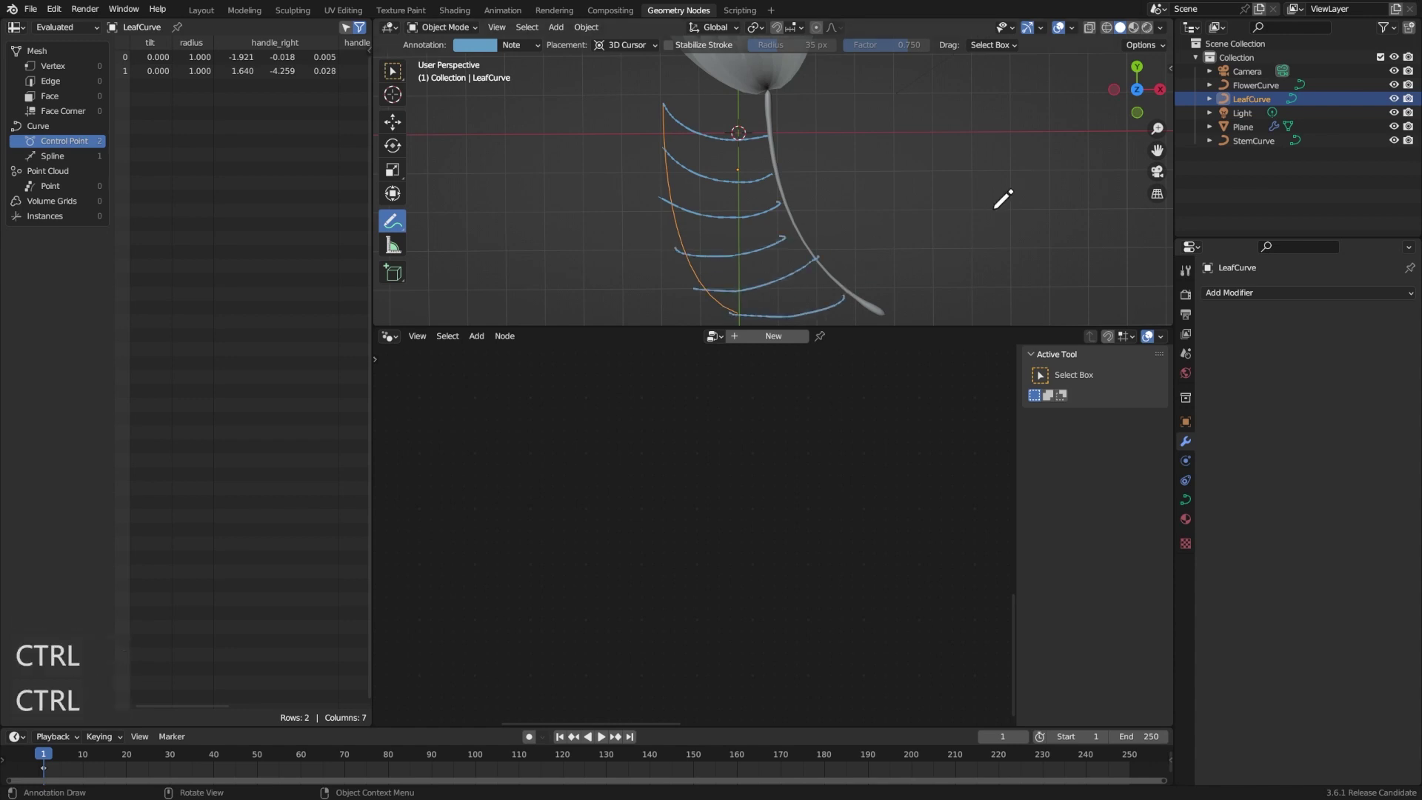
left_click(393, 71)
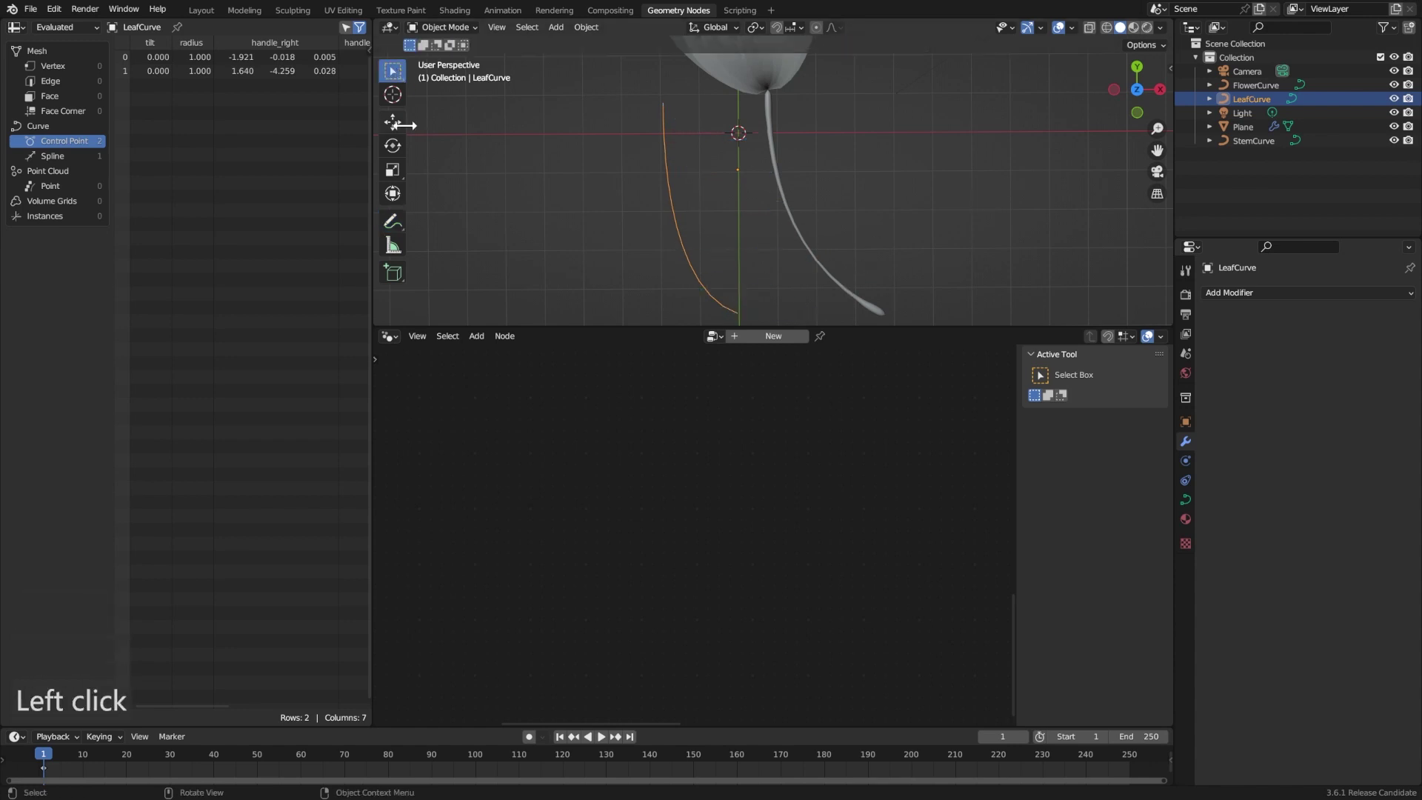
- Select the Plane object and add a Resample Curve node fed by the LeafCurve Object Info geometry
left_click(776, 177)
left_click_drag(542, 606, 580, 587)
type("resamp")
key("Return")
left_click(583, 592)
- Expose the leaf Resample Curve's Count through a new Group Input and name the input "Leaf Count"
left_click_drag(580, 649, 531, 672)
type("grou")
key("Return")
left_click(495, 680)
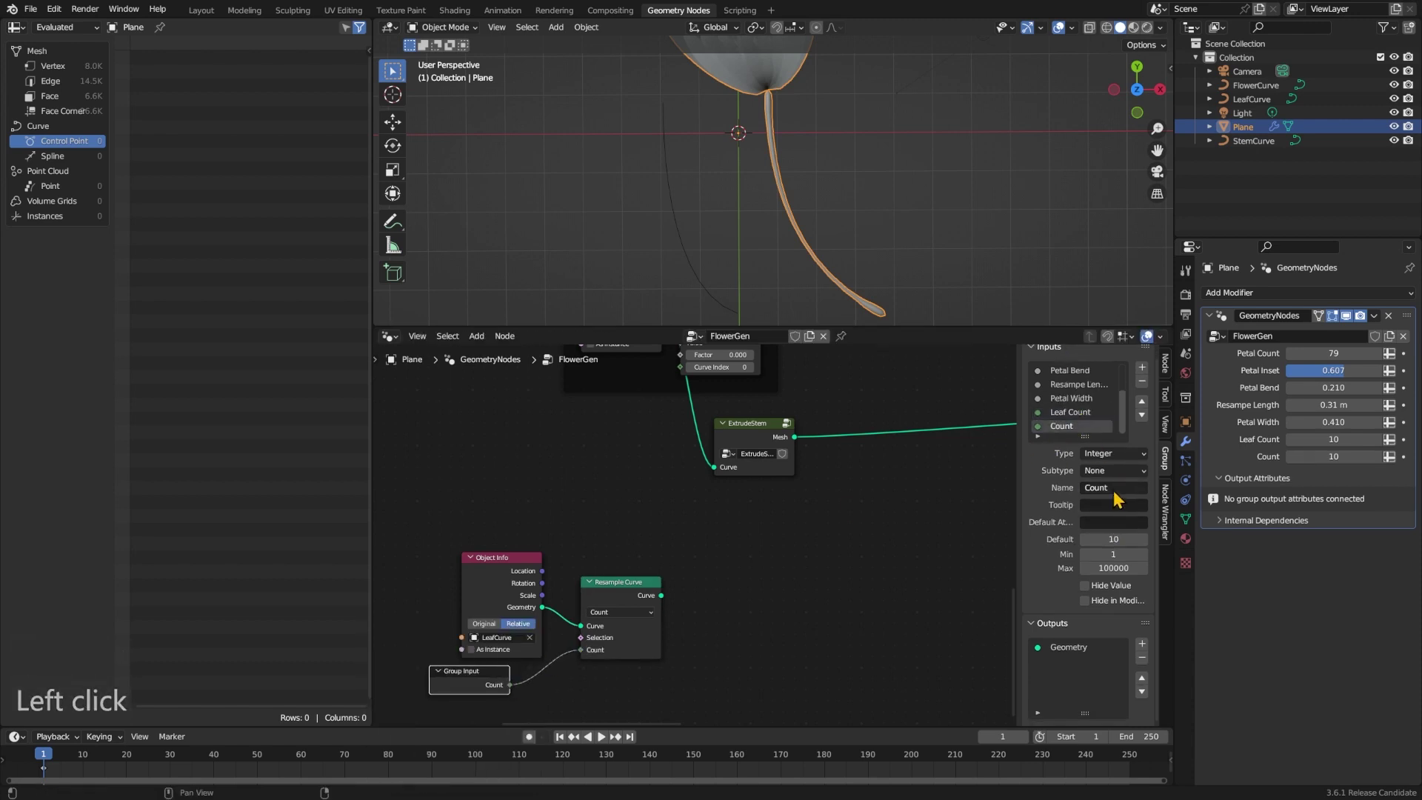
key("Left")
type("Leaf")
key("Return")
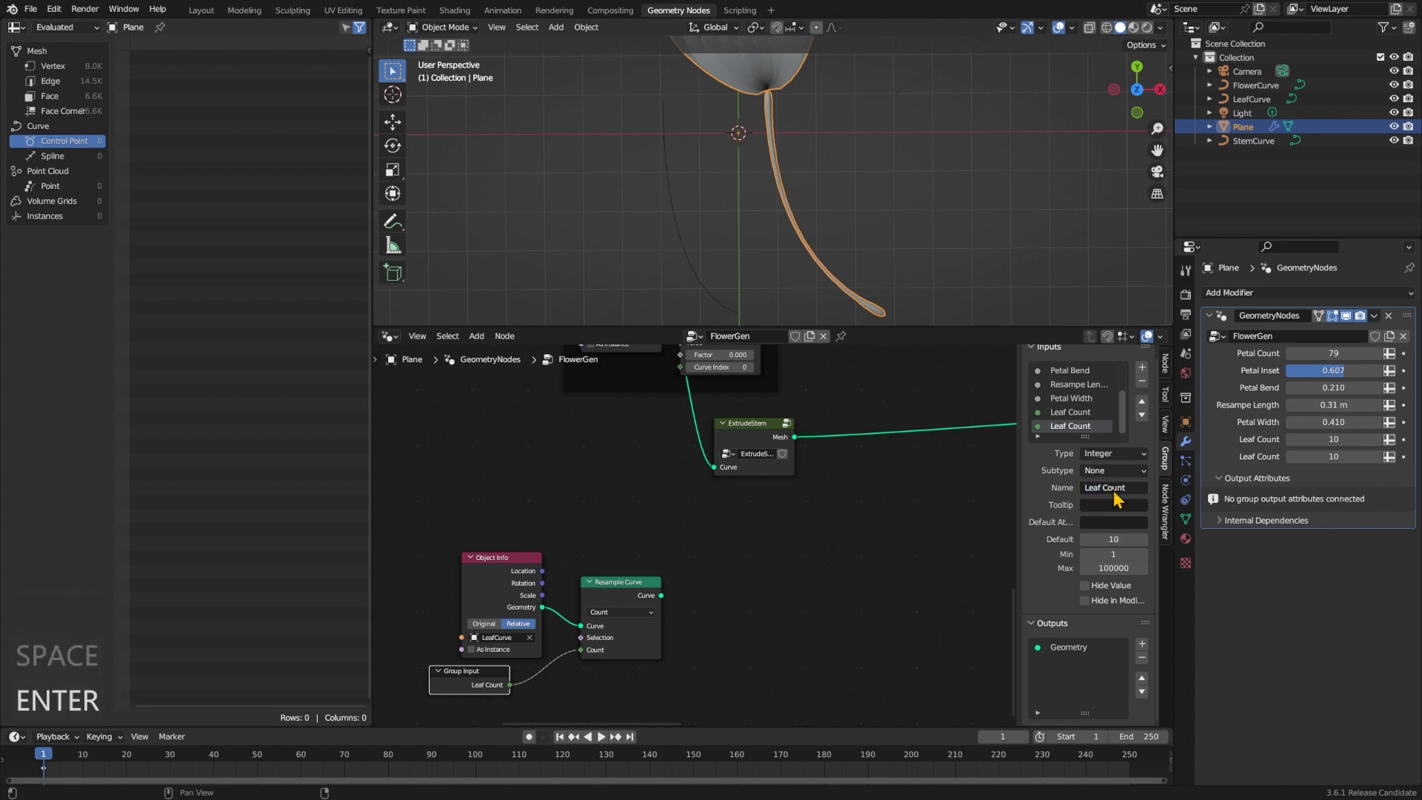
- Show the resampled leaf curve in the Viewer and insert the InstanceZeroCurves group between Resample Curve and the Viewer
left_click(620, 594, "ctrl+shift")
left_click_drag(740, 578, 905, 565)
left_click(794, 634)
key("shift+a")
type("zero")
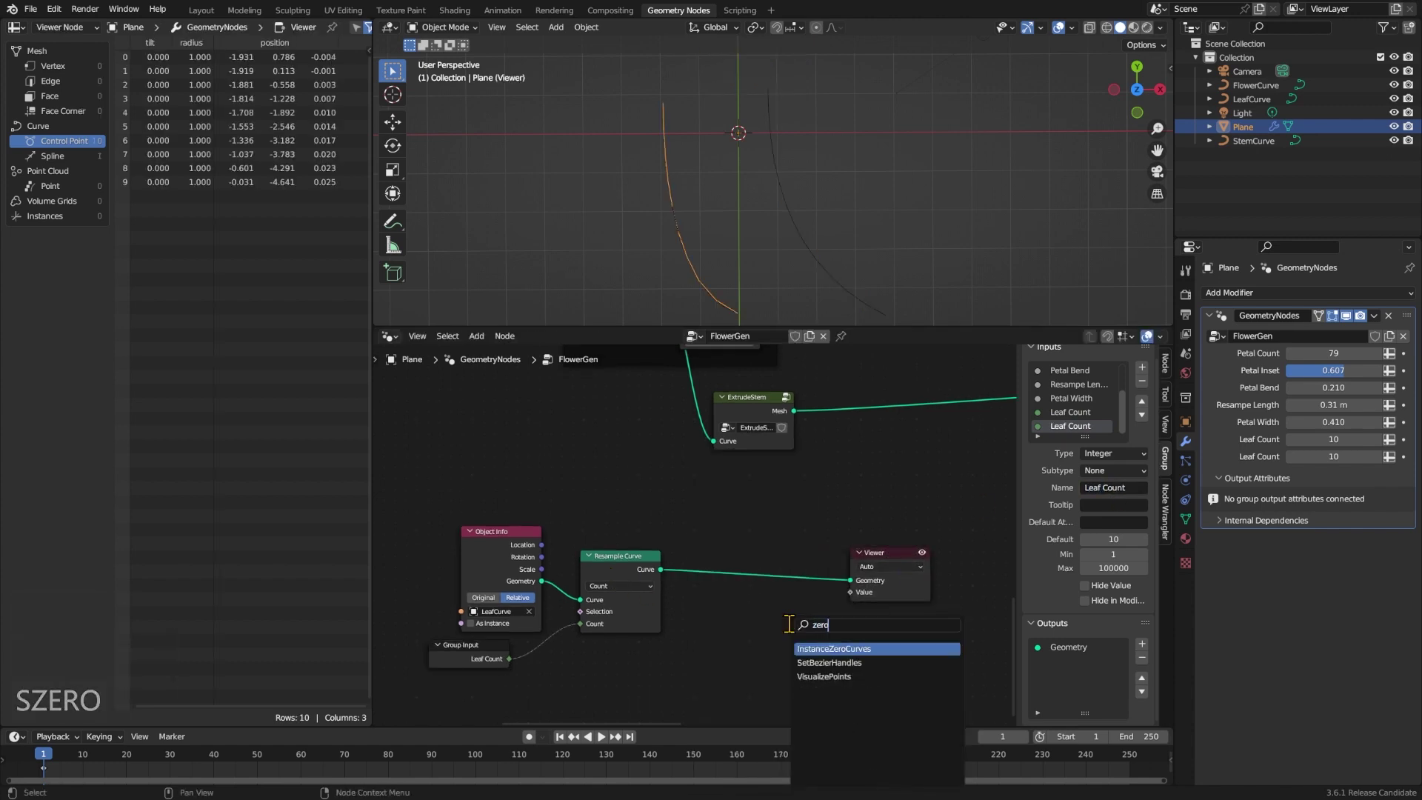
key("Return")
left_click(711, 618)
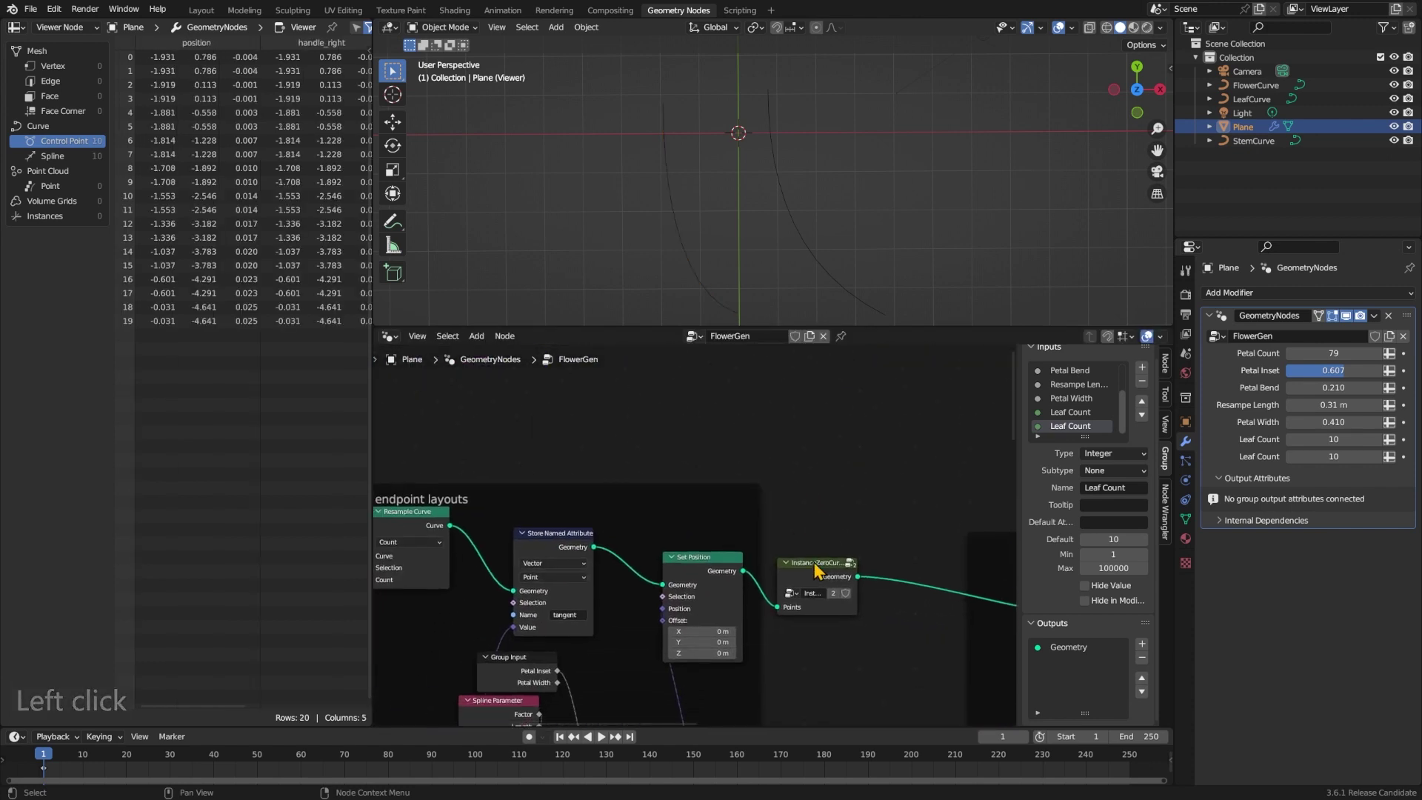
left_click(814, 574)
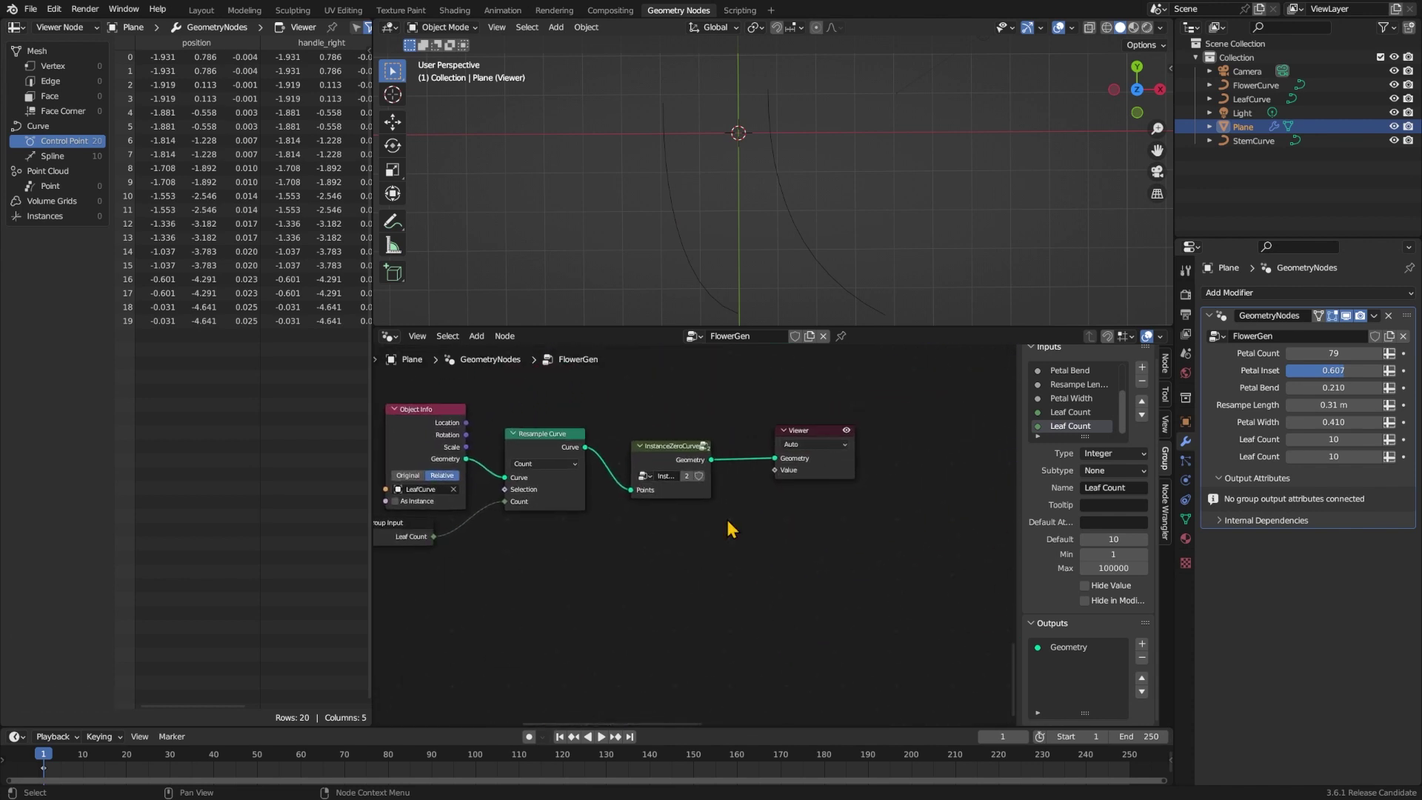
- Make room before the Viewer and add an Instance on Points node fed by InstanceZeroCurves
left_click_drag(804, 453, 882, 454)
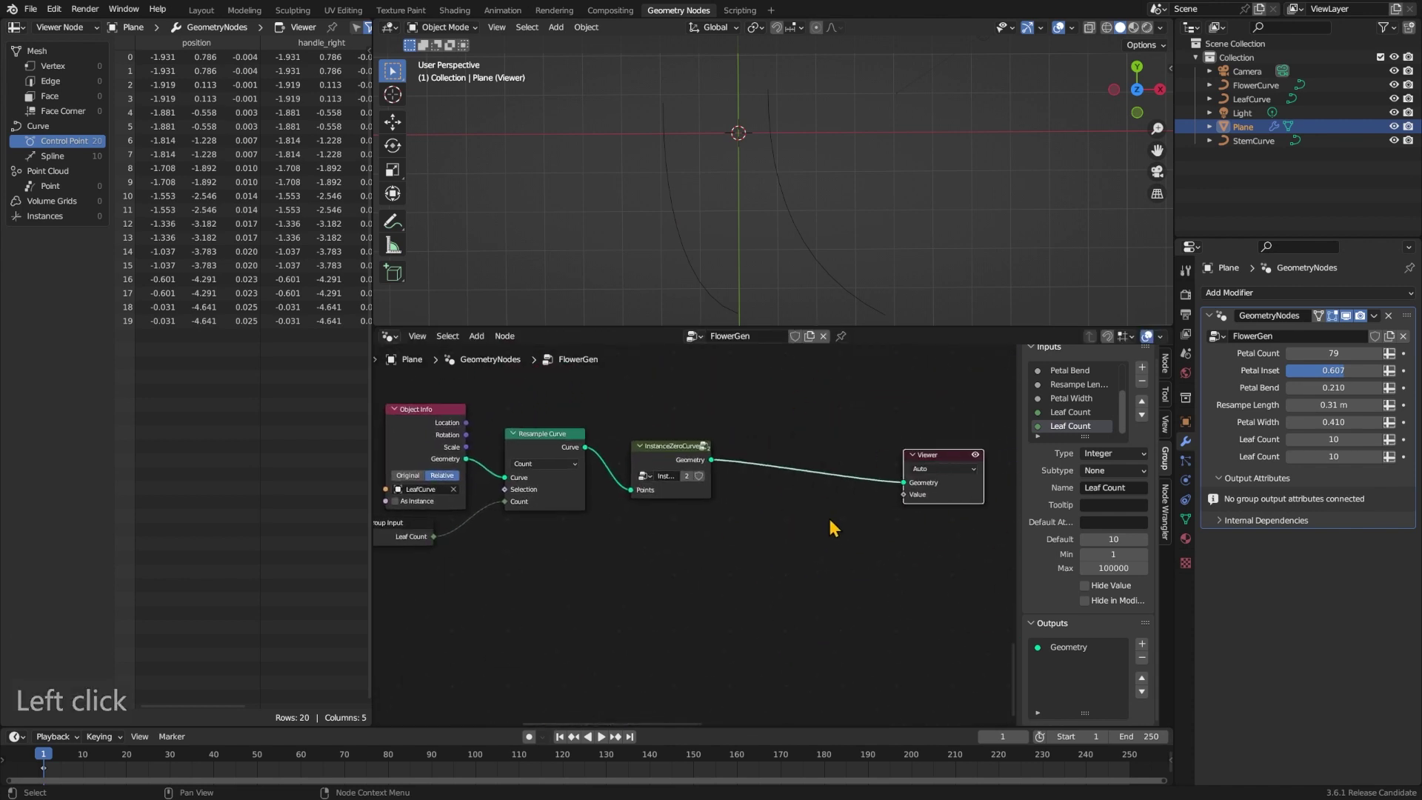
left_click_drag(691, 473, 753, 454)
type("instance")
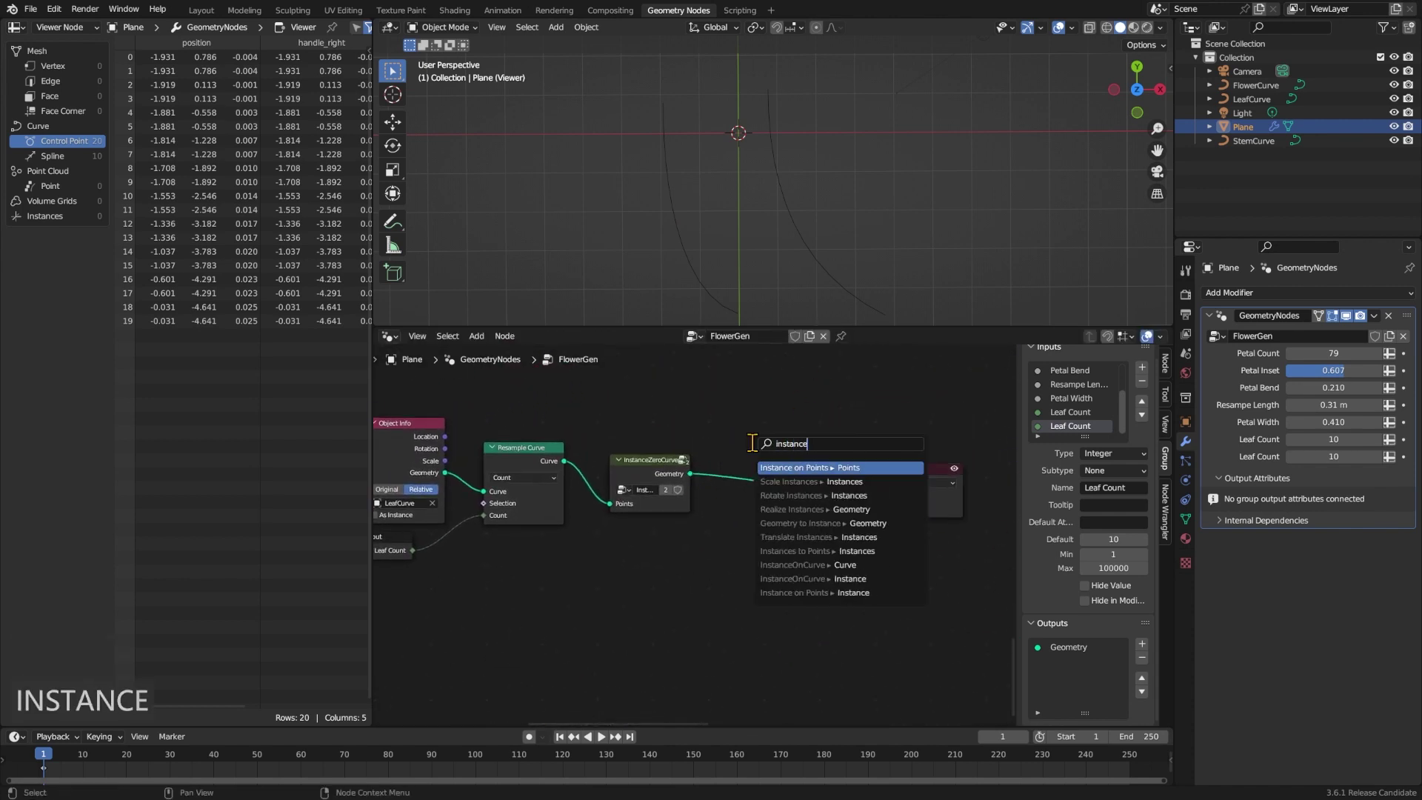
key("Return")
left_click(751, 545)
- Use an Ico Sphere with a 0.1 m radius as the instance and show Instance on Points in the Viewer
left_click_drag(749, 569, 717, 575)
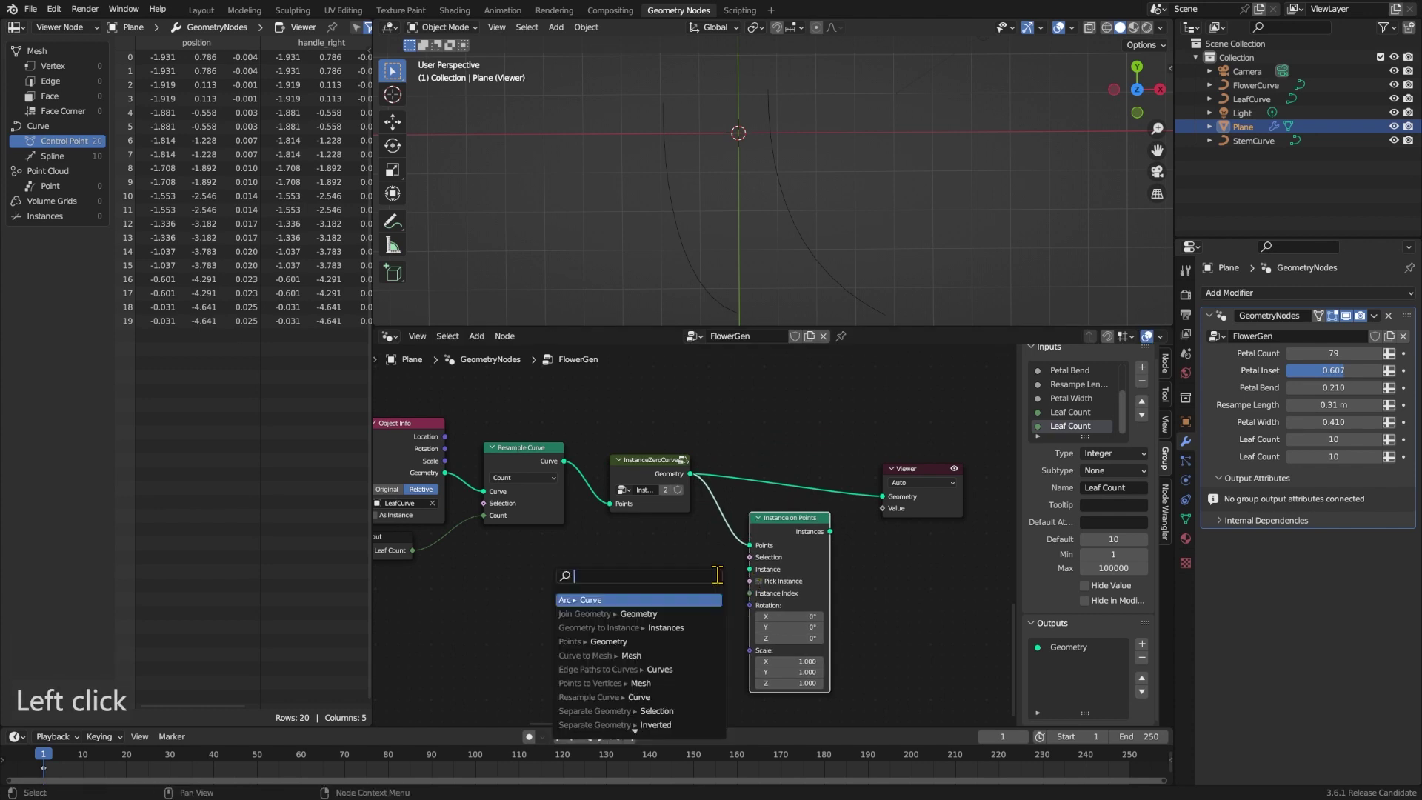
type("ico")
key("Return")
left_click(717, 576)
left_click(791, 546, "ctrl+shift")
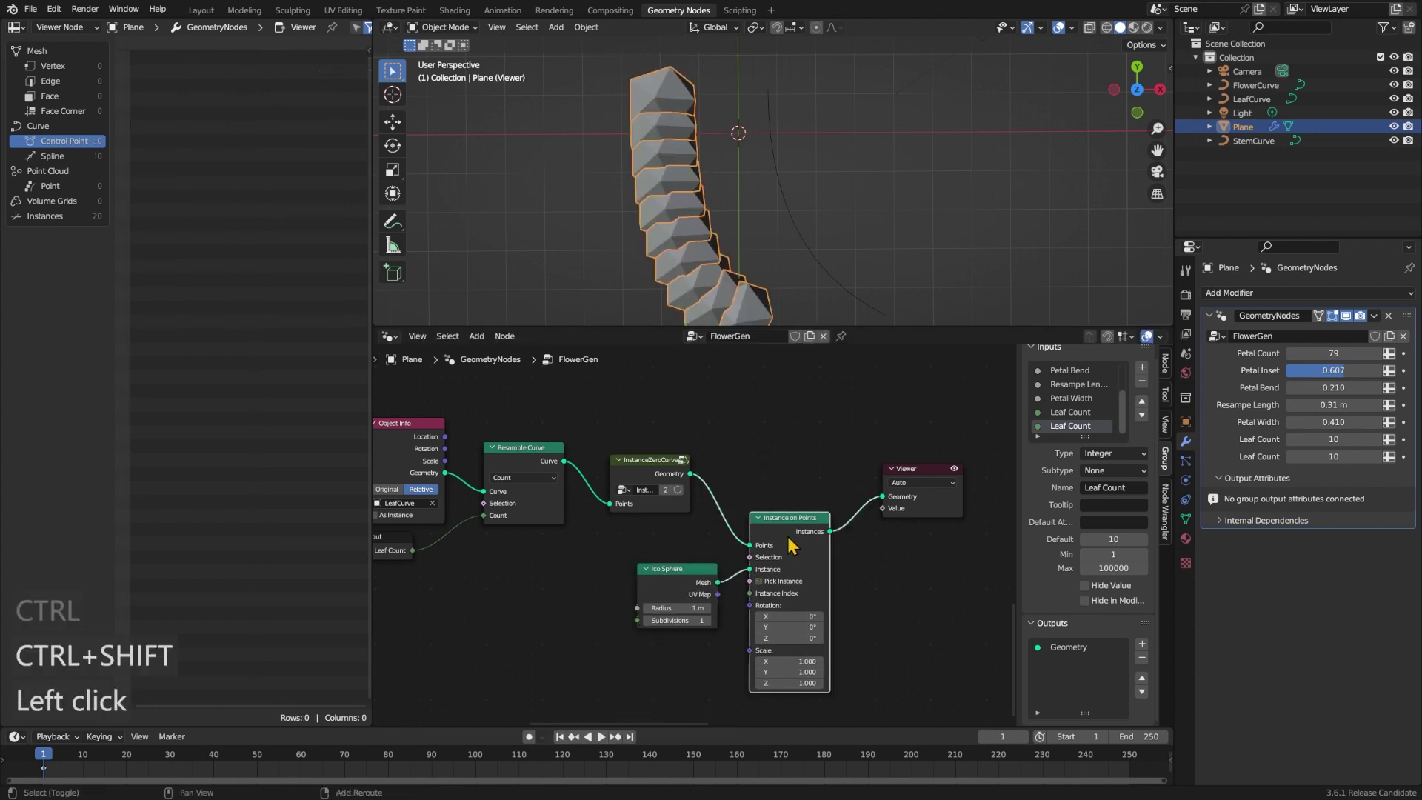
left_click(668, 608)
type("0.1")
key("Return")
- Group the Ico Sphere and Instance on Points nodes, return to the FlowerGen tree, and name the group "Visualize Points"
left_click(648, 548)
left_click_drag(702, 511, 882, 658)
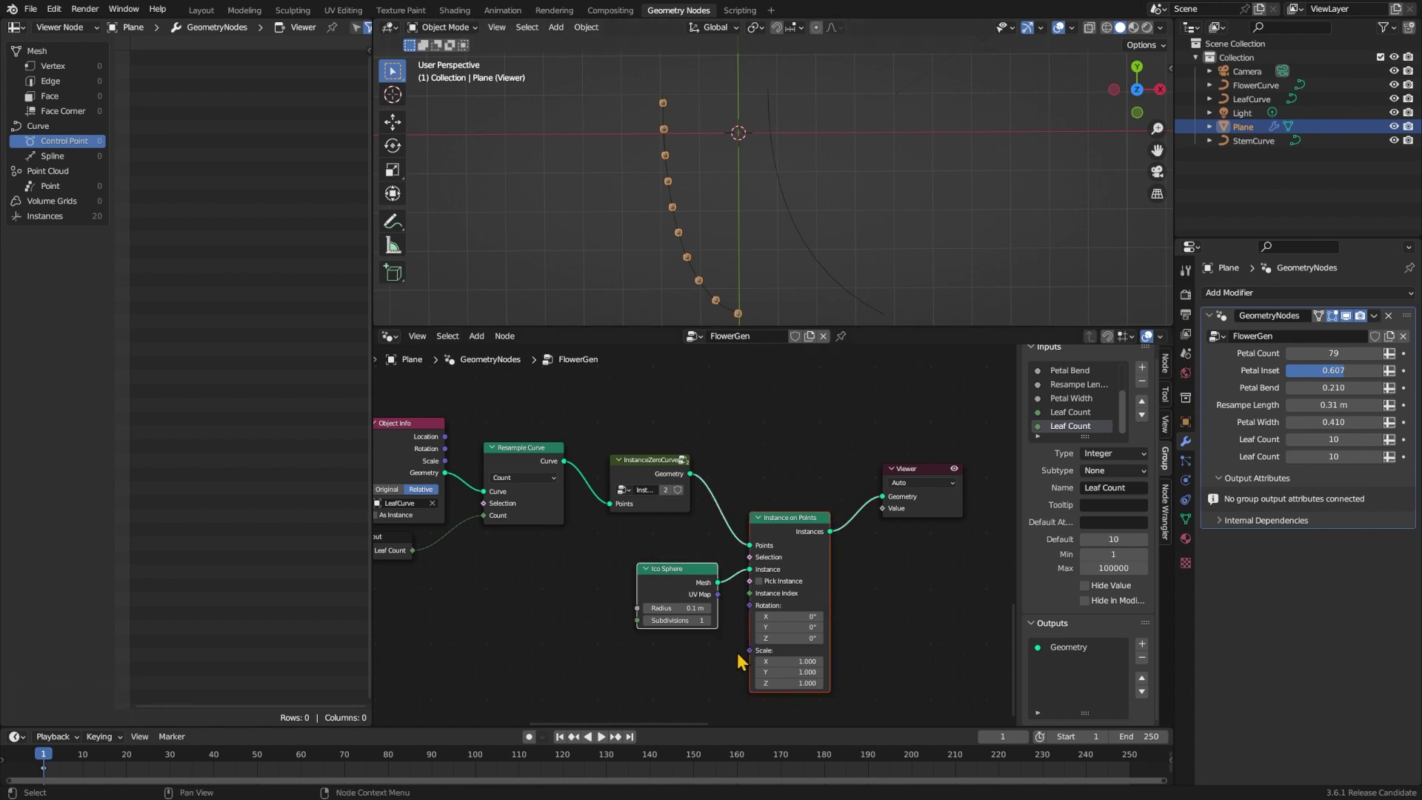
key("ctrl+g")
key("Tab")
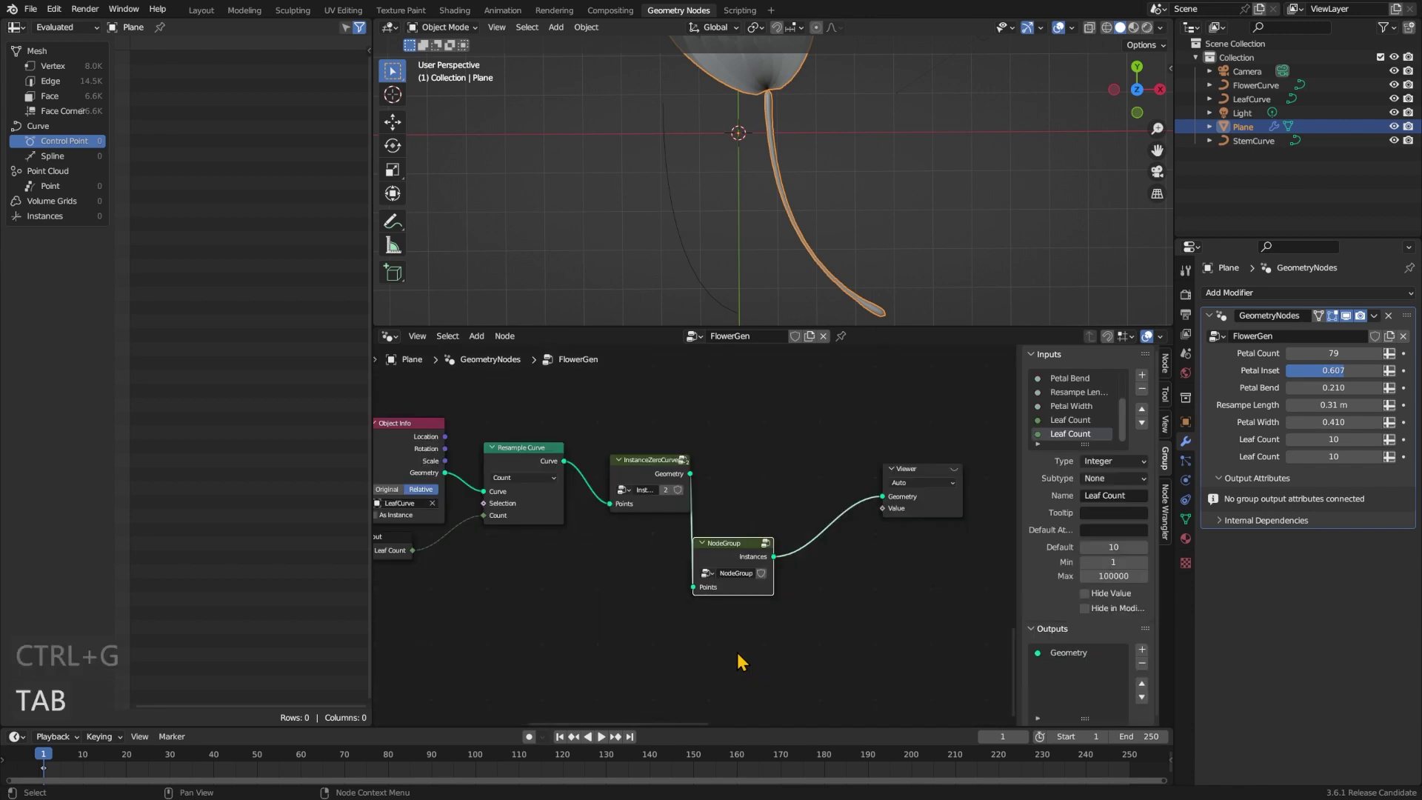
double_click(735, 573)
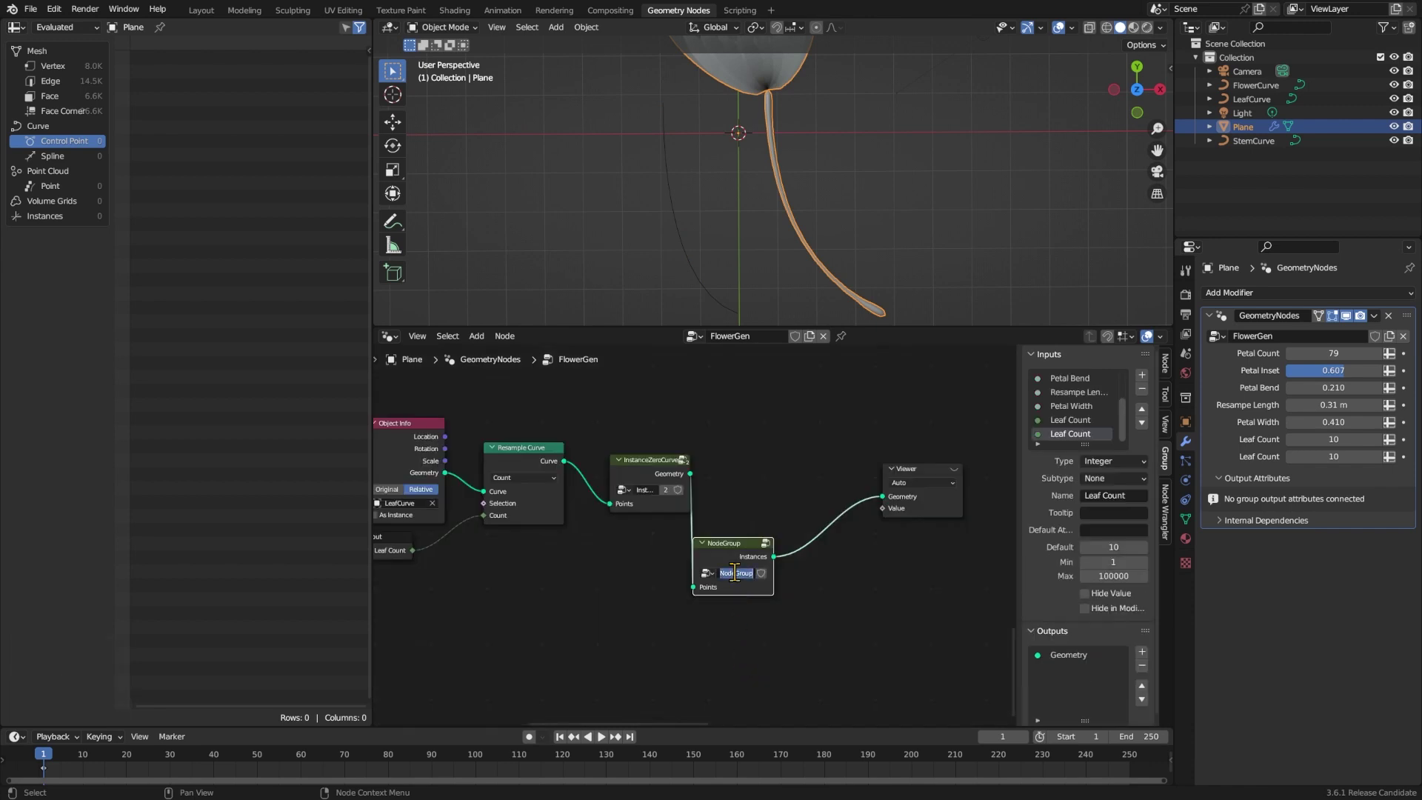
type("Visualize Points")
key("Return")
- Show InstanceZeroCurves in the Viewer and check its spline and control point data in the spreadsheet
left_click(648, 474, "ctrl+shift")
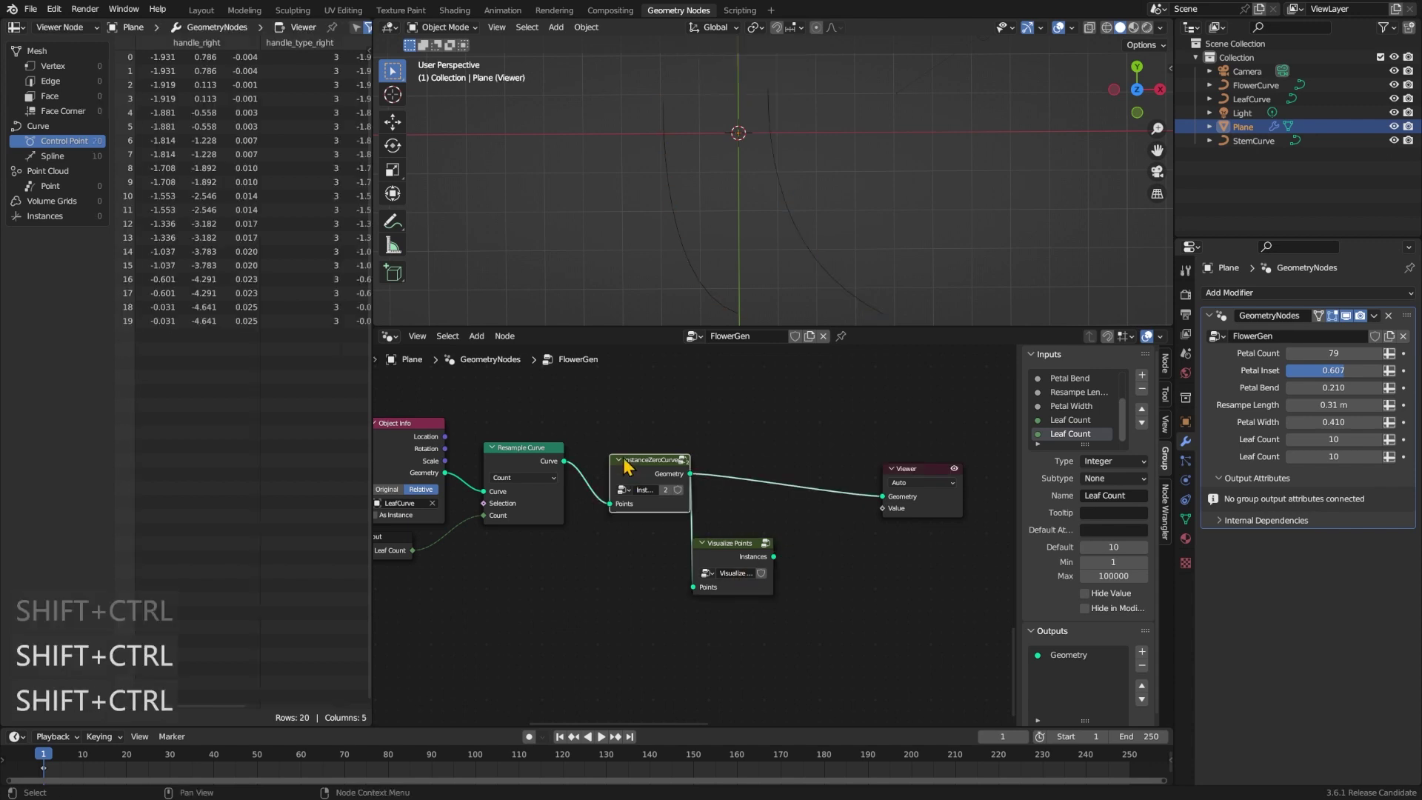
left_click(65, 157)
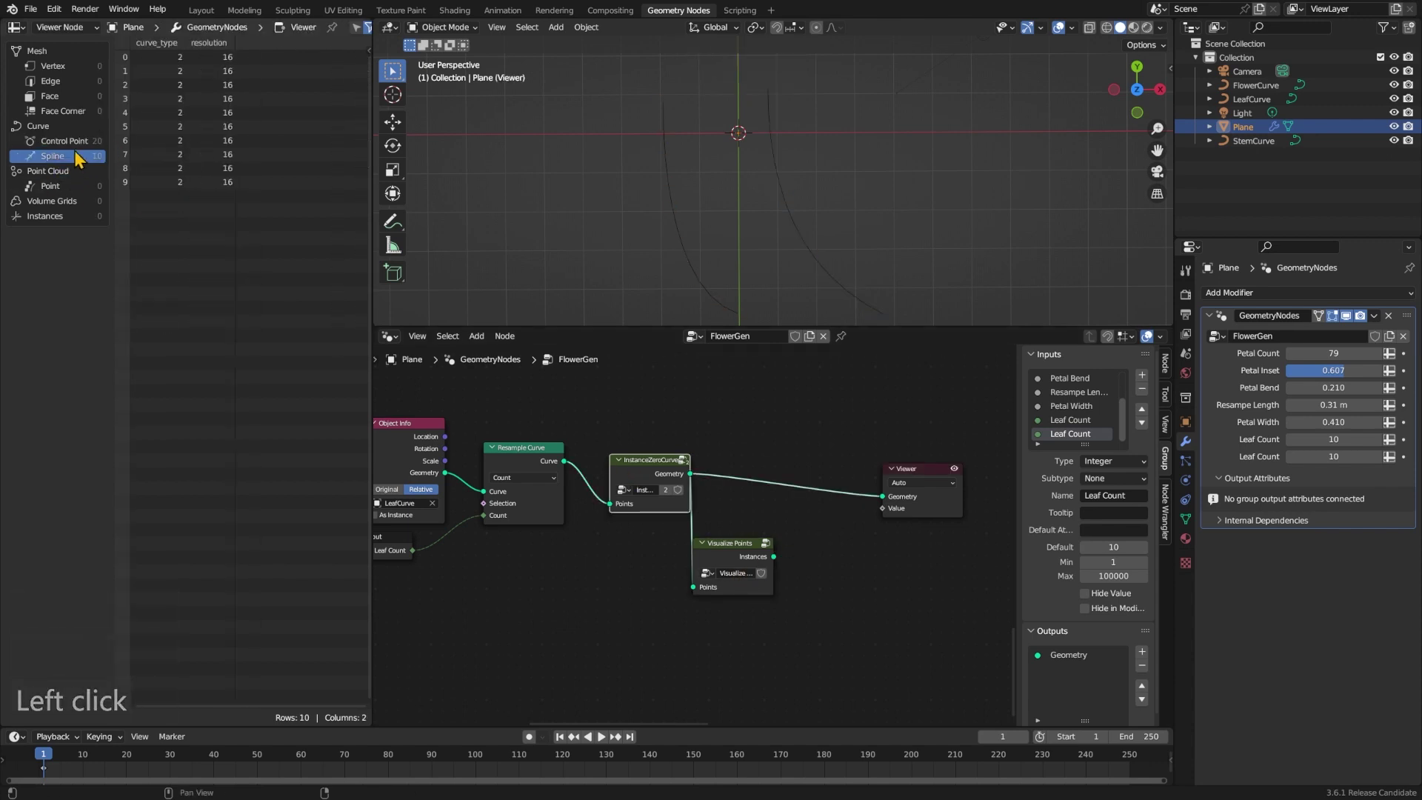
left_click(65, 141)
- Insert a Set Position node between InstanceZeroCurves and the Viewer
key("shift+a")
type("set po")
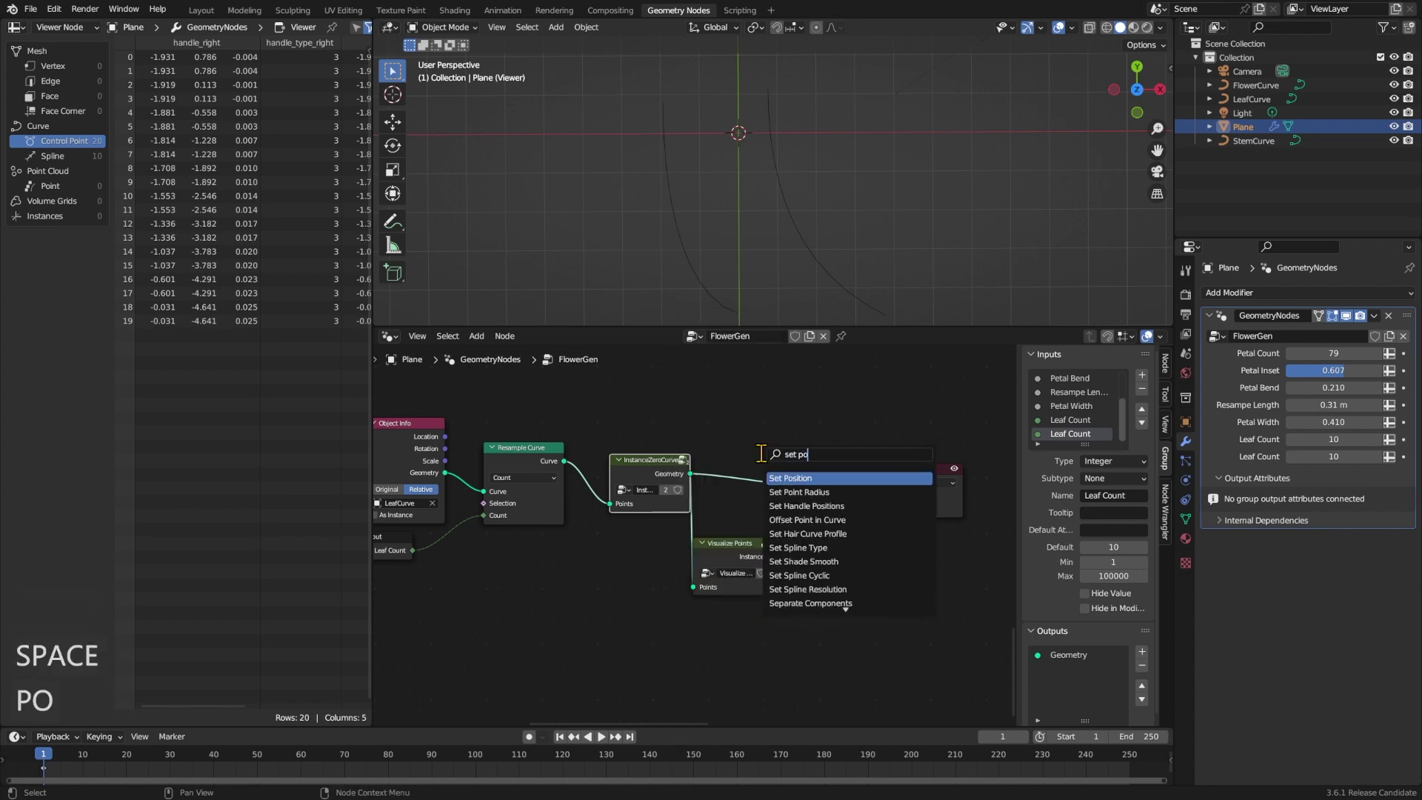
key("Return")
left_click(762, 453)
key("ctrl+z")
- Add a Modulo math node connected to the leaf Set Position's Selection input
left_click_drag(758, 492, 637, 565)
type("mod")
key("Return")
left_click(638, 557)
- Feed the Modulo node's first value from an ID node and set its second value to 2
left_click_drag(559, 608, 523, 603)
type("id")
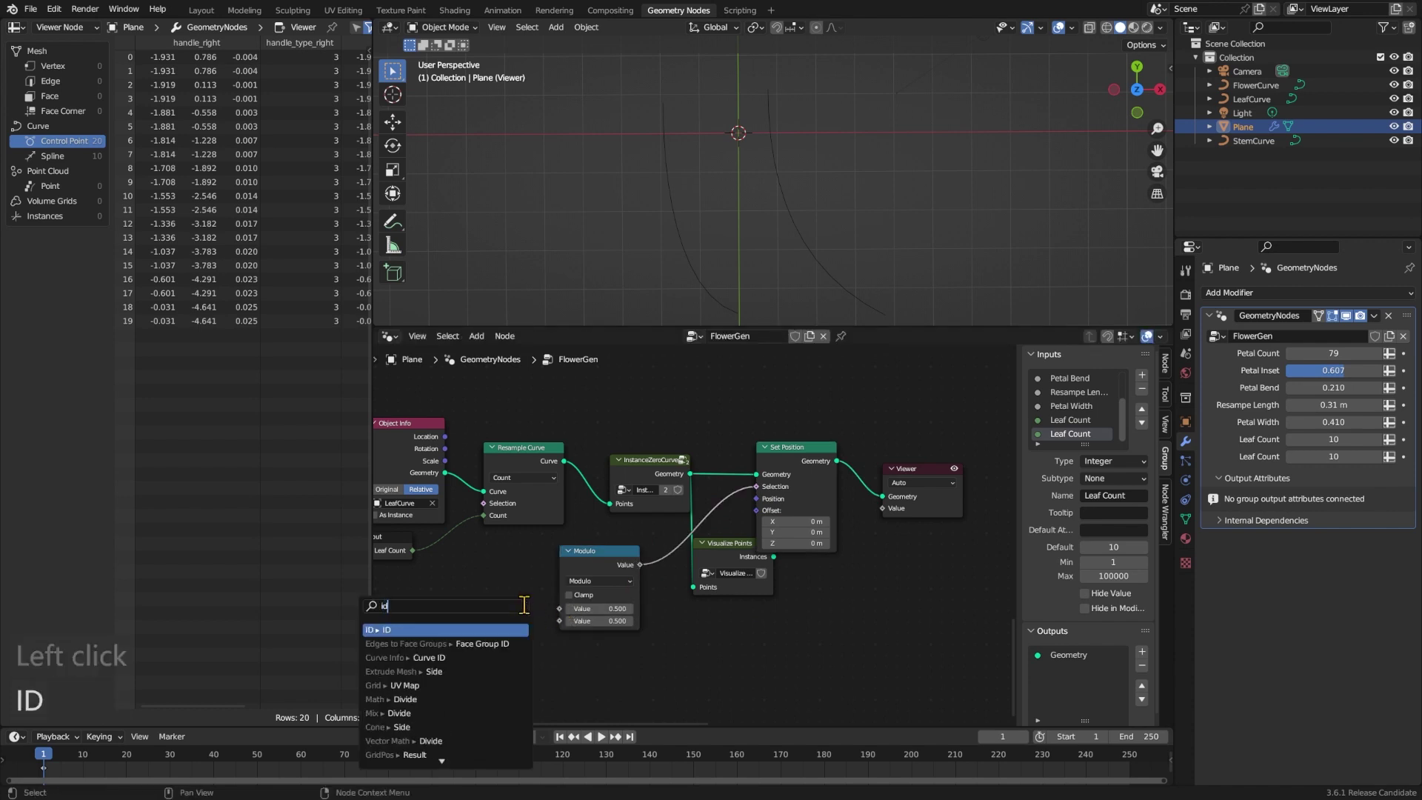
key("Return")
left_click(518, 604)
left_click(600, 620)
type("2")
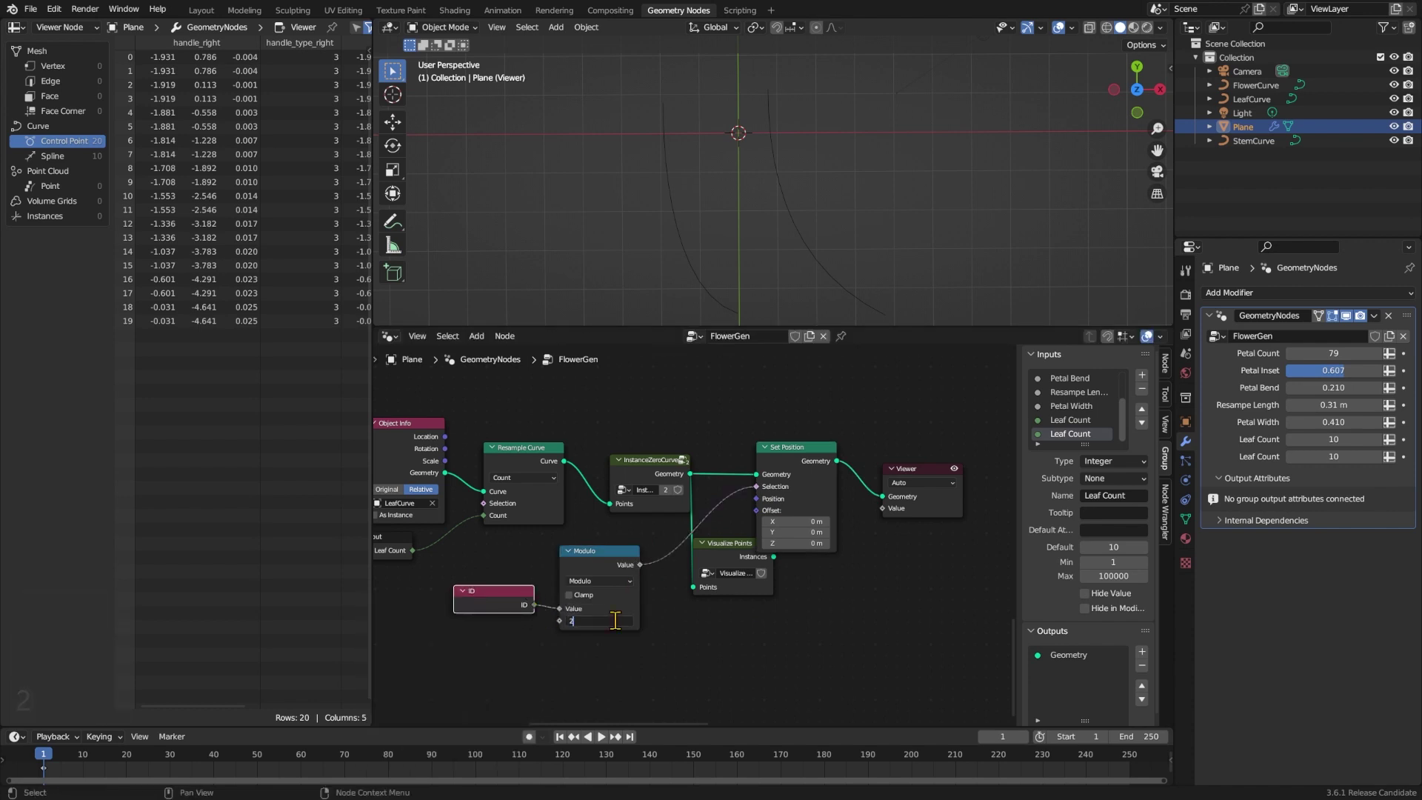
key("Tab")
- Add an Equal comparison node using the Integer type, with the Modulo result as its A input
left_click_drag(639, 564, 673, 592)
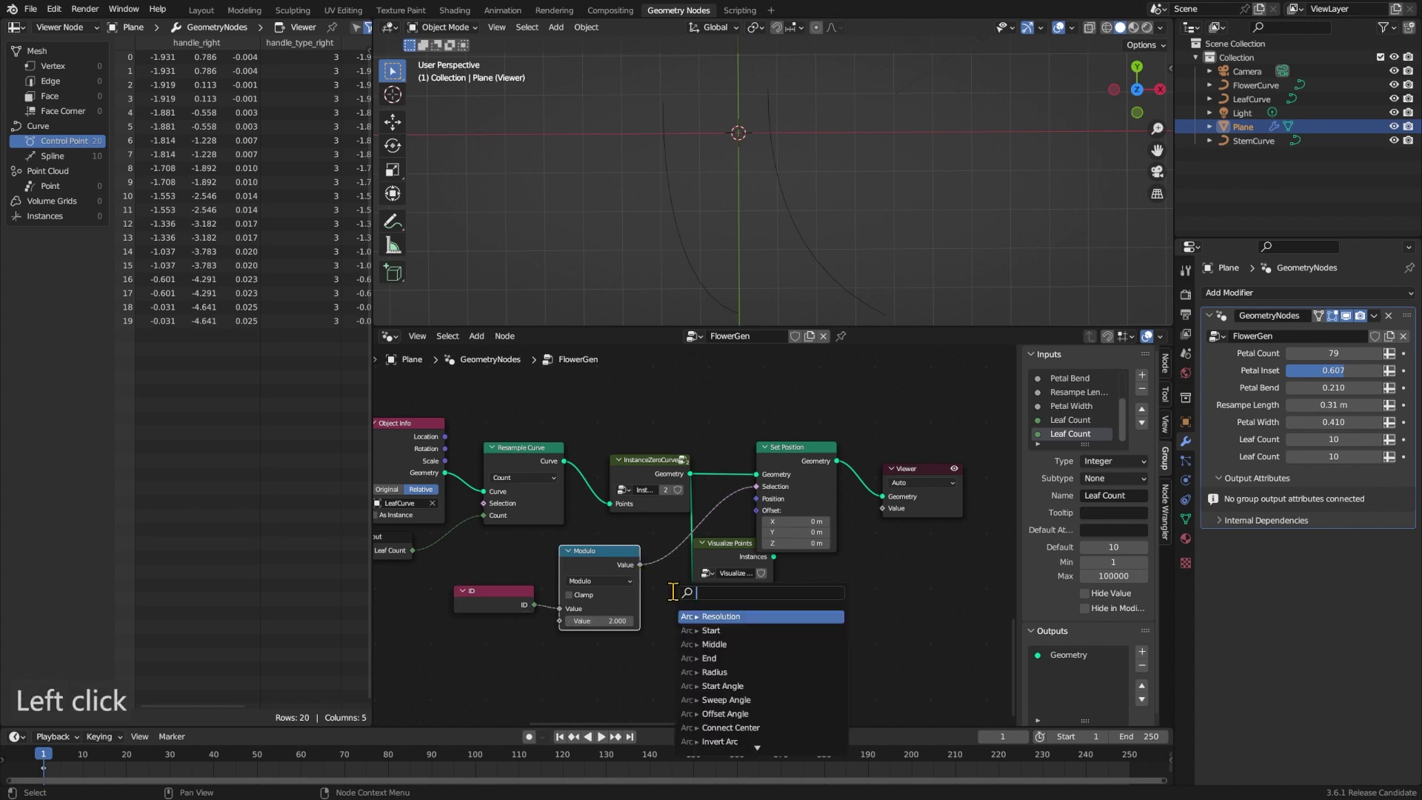
type("equ")
key("BackSpace")
key("BackSpace")
type("qual")
key("Return")
left_click(704, 608)
left_click(711, 615)
left_click(702, 641)
left_click(649, 582)
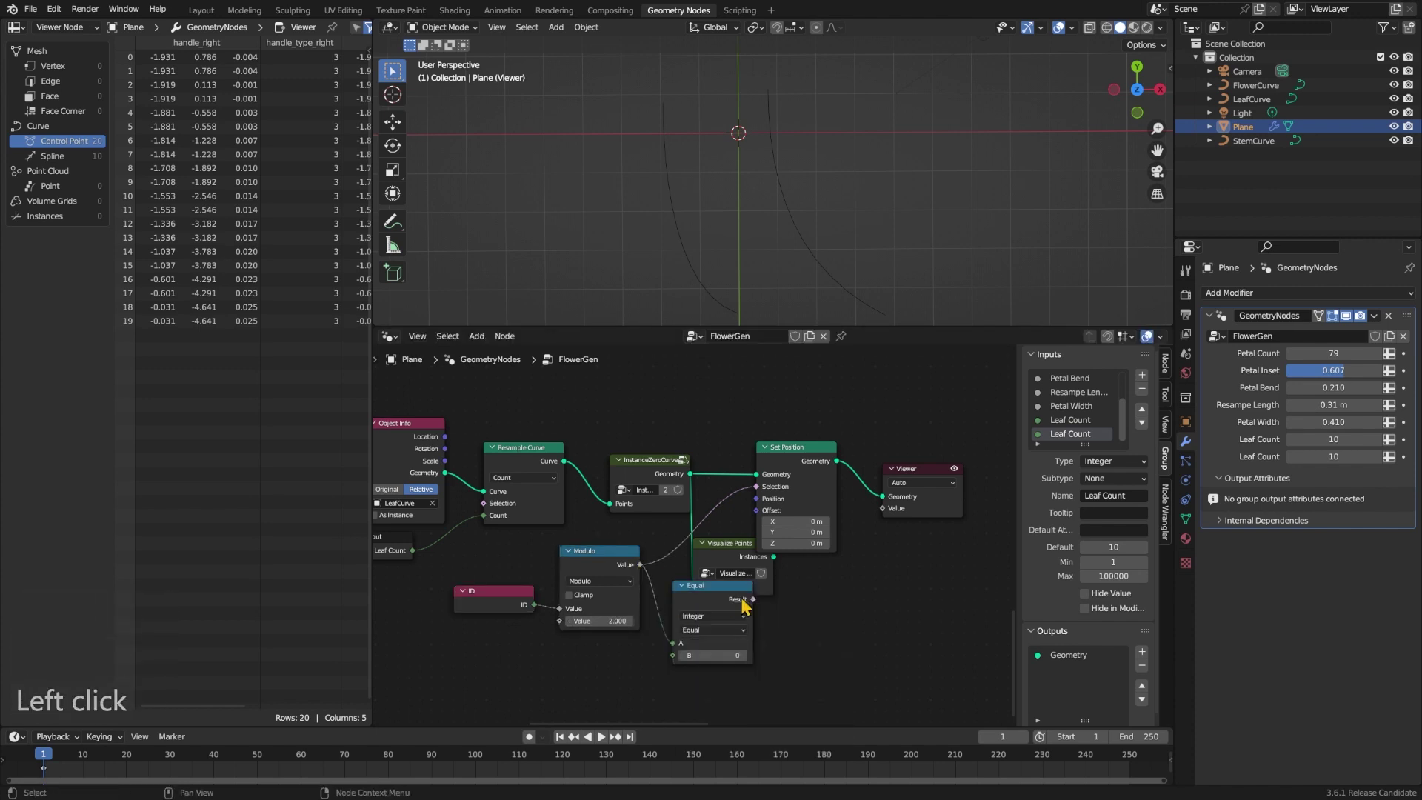
- Connect the Equal result to Set Position's Selection, tuck the node beside Modulo, and delete the Visualize Points node
left_click_drag(754, 600, 756, 489)
left_click_drag(705, 590, 694, 549)
left_click(765, 577)
key("x")
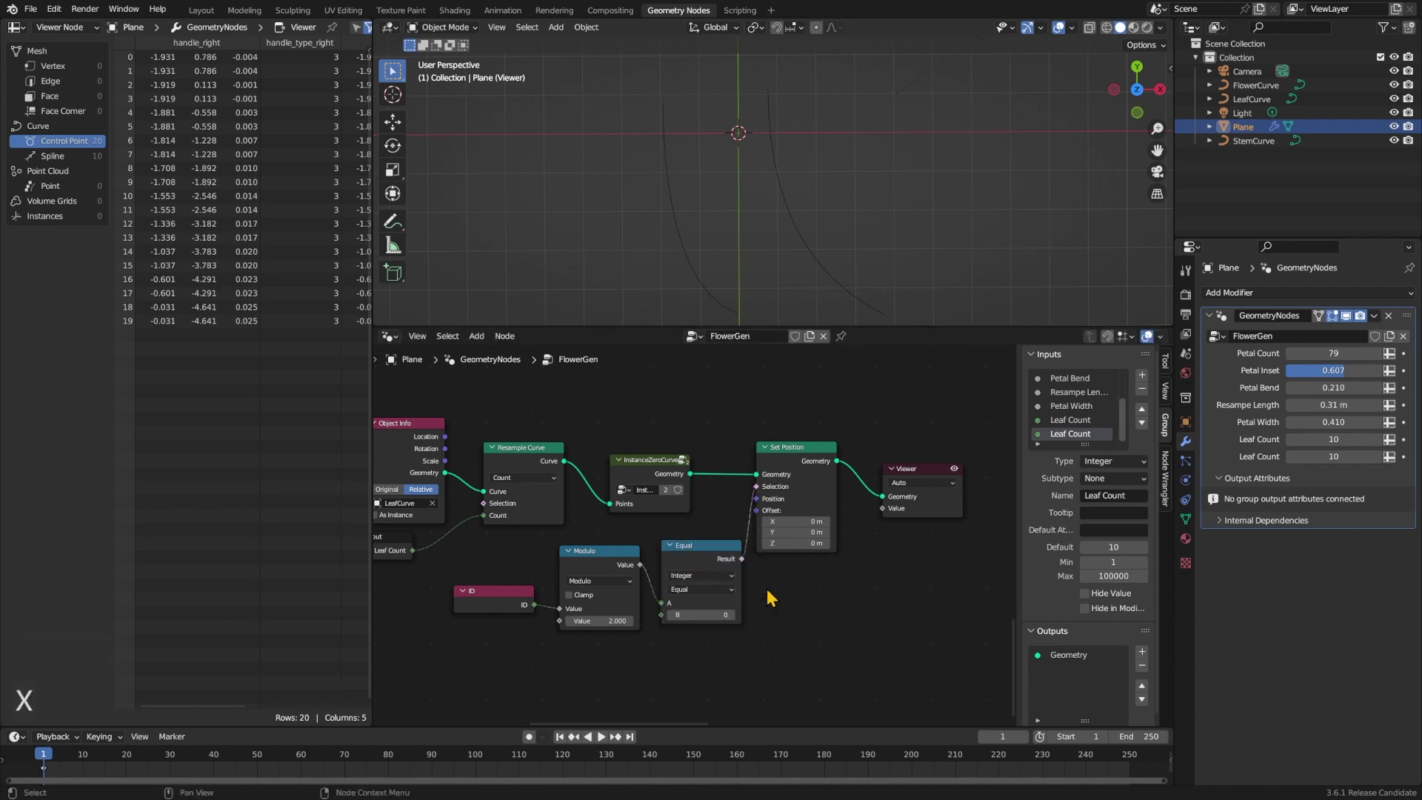
- Add a Sample Curve node below the Equal node, with its Value output driving Set Position's Position
scroll(885, 601, "down", 1, "shift")
left_click_drag(756, 484, 687, 670)
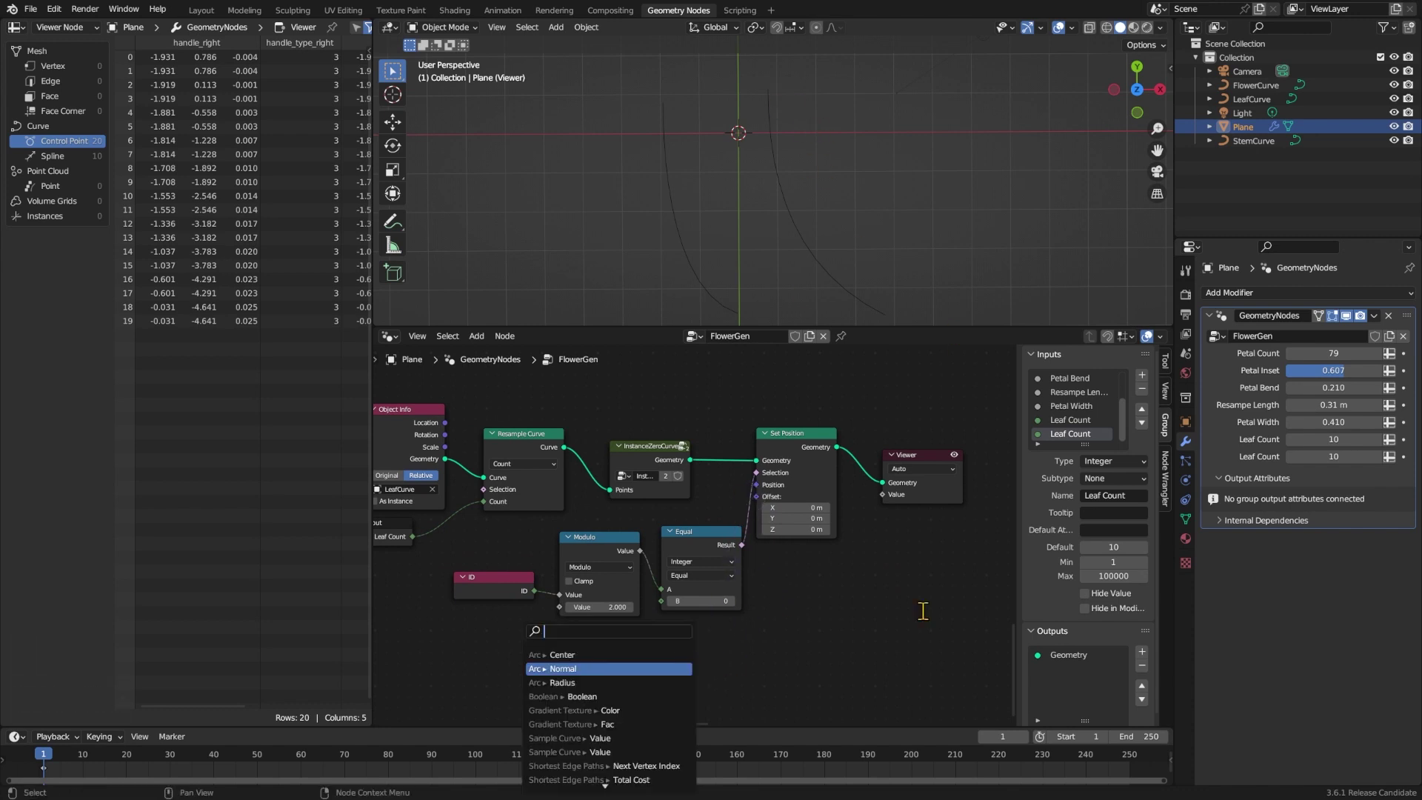
type("sampe")
key("BackSpace")
key("BackSpace")
type("le curve")
key("Return")
left_click(774, 651)
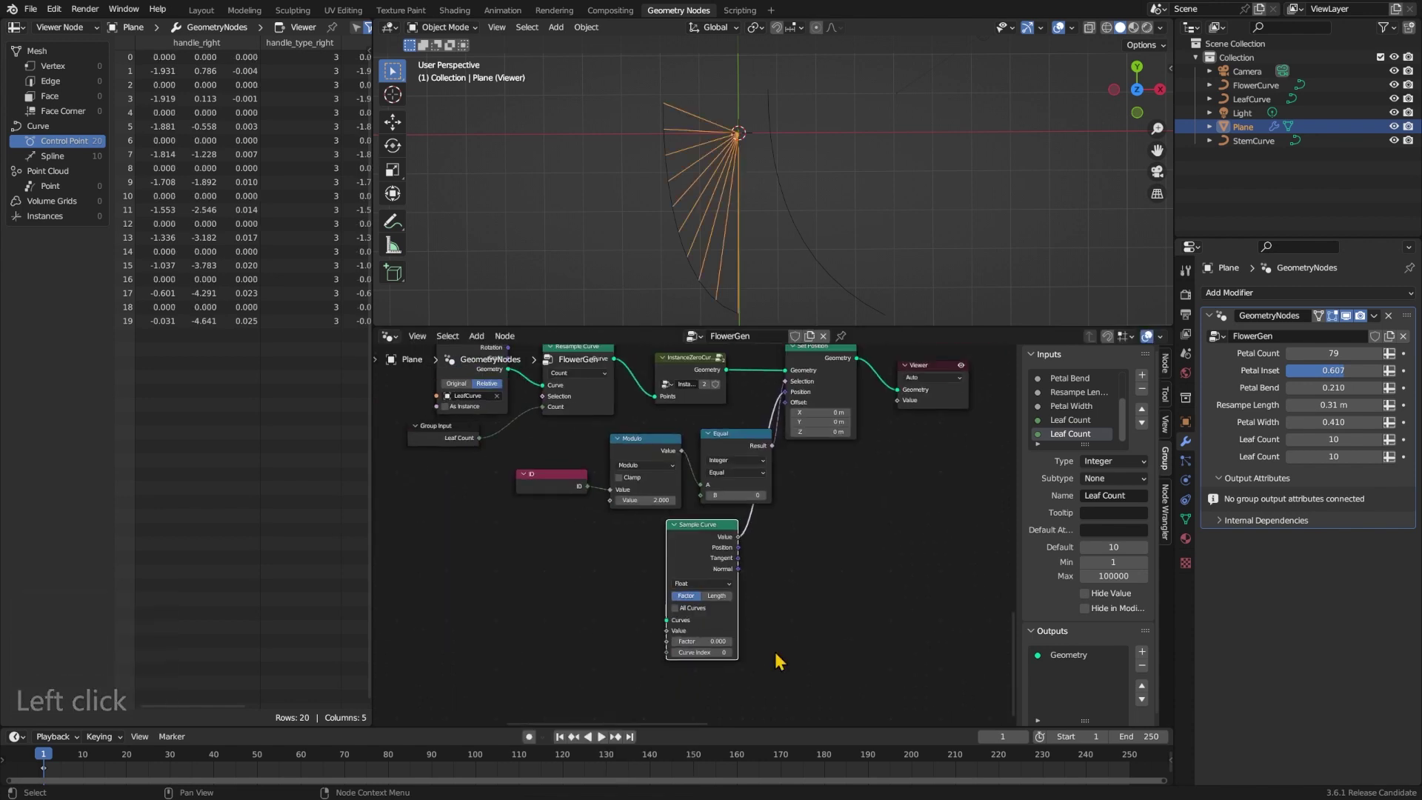
scroll(673, 480, "down", 5)
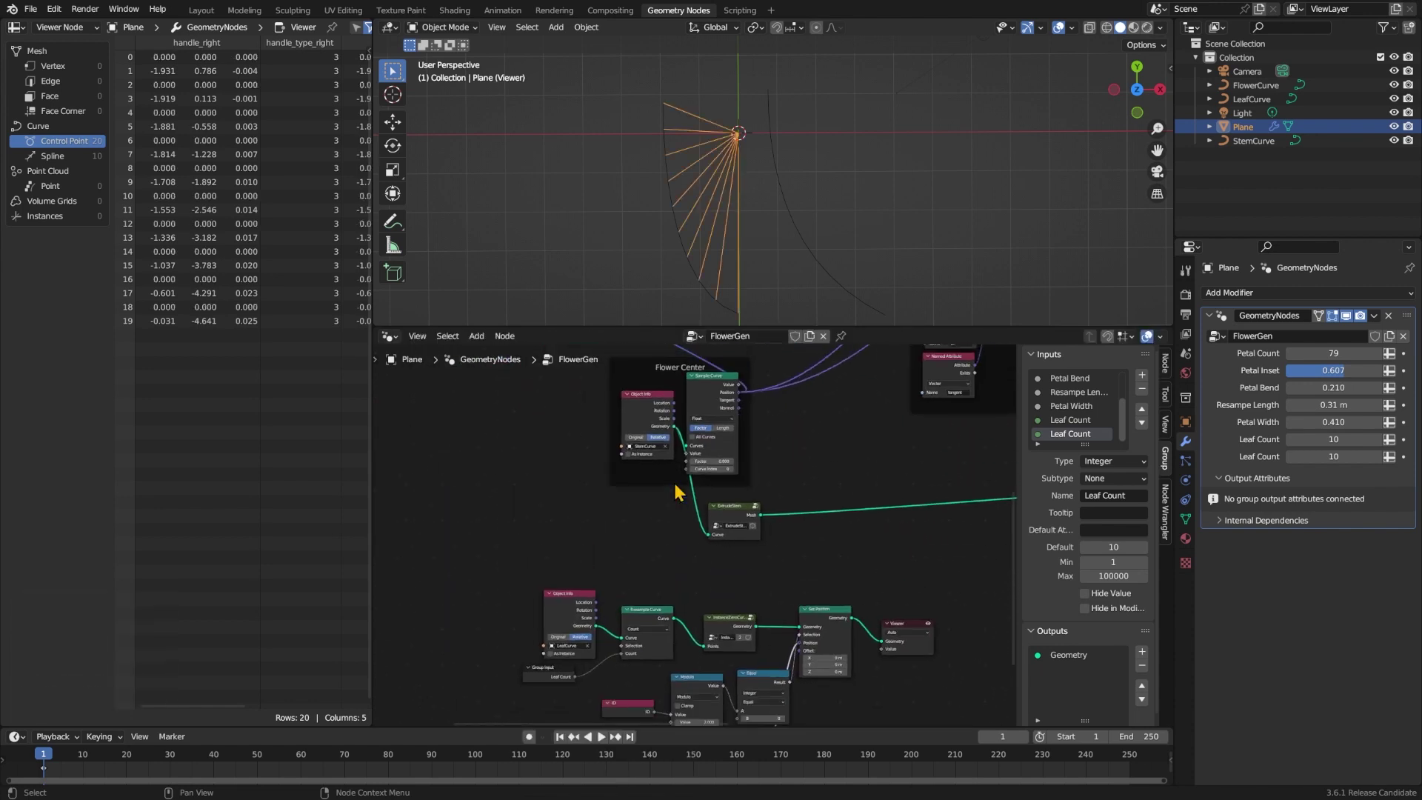
- Connect the StemCurve geometry to Sample Curve's Curves input and drive Set Position's Position from its Position output
left_click_drag(655, 348, 808, 472)
scroll(812, 651, "up", 2)
scroll(863, 608, "down", 2, "shift")
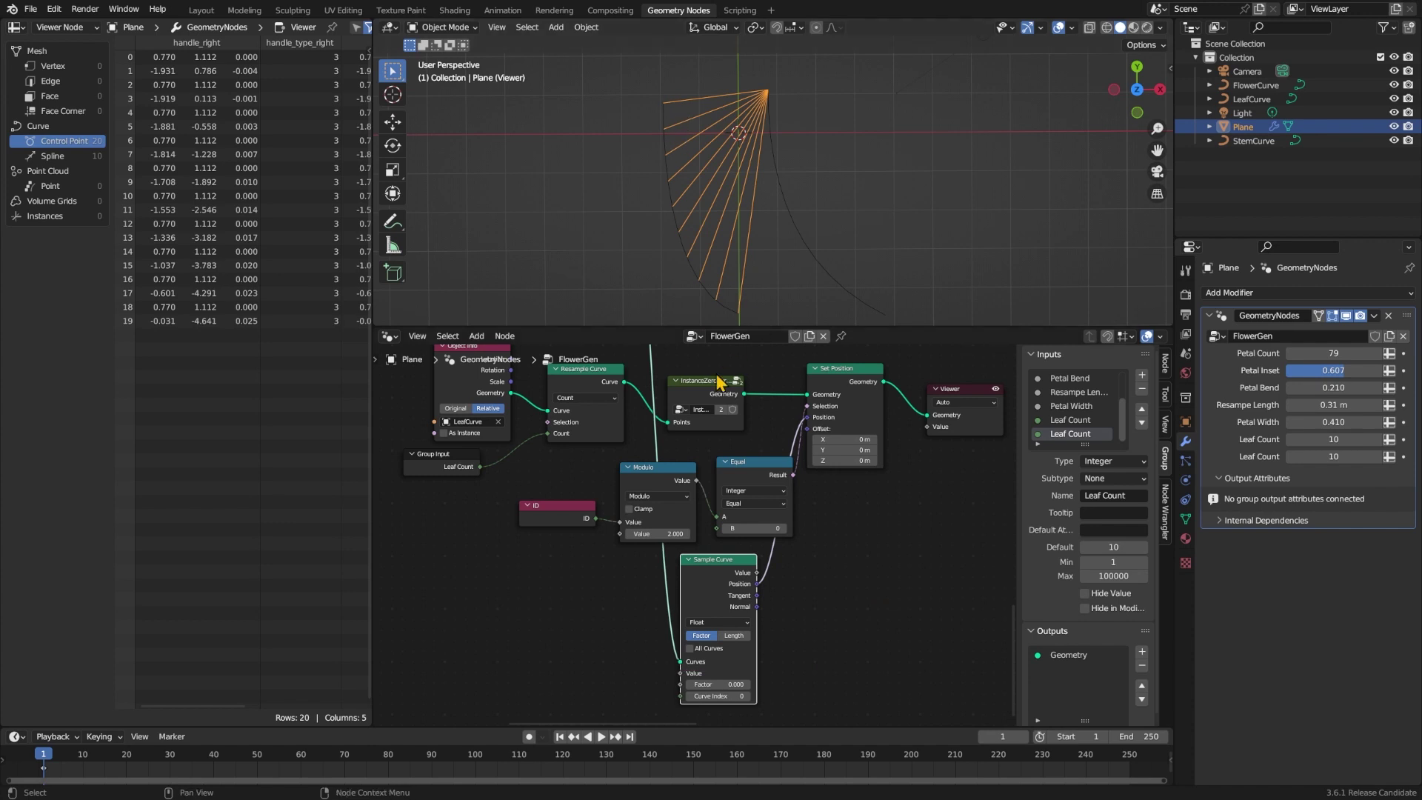
- Make room after the leaf Resample Curve node and insert a Capture Attribute node between it and InstanceZeroCurve
middle_click_drag(517, 489, 584, 505)
left_click_drag(465, 527, 622, 376)
left_click_drag(635, 474, 505, 397)
left_click_drag(651, 389, 535, 397)
left_click(621, 437)
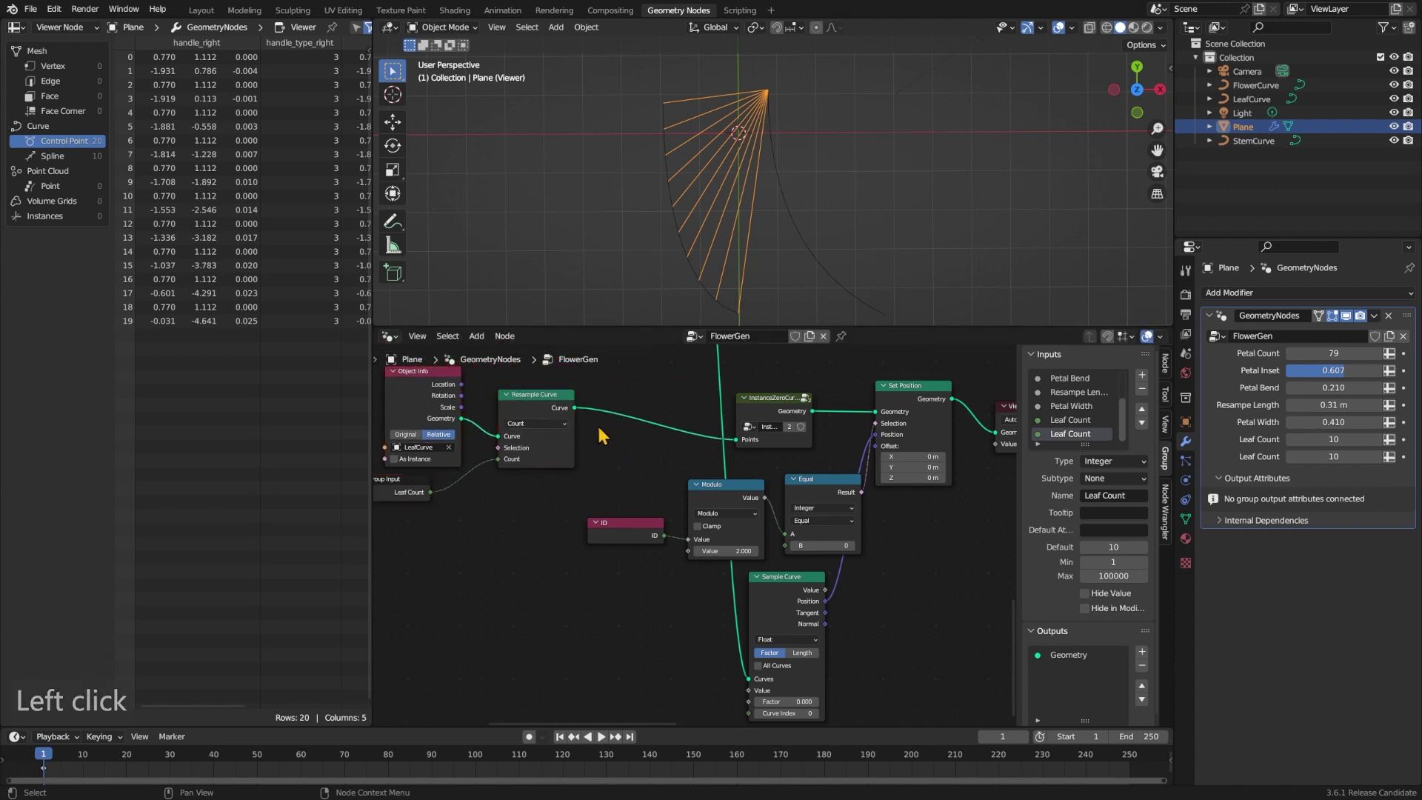
key("shift+a")
type("scaptur")
key("Return")
left_click(606, 406)
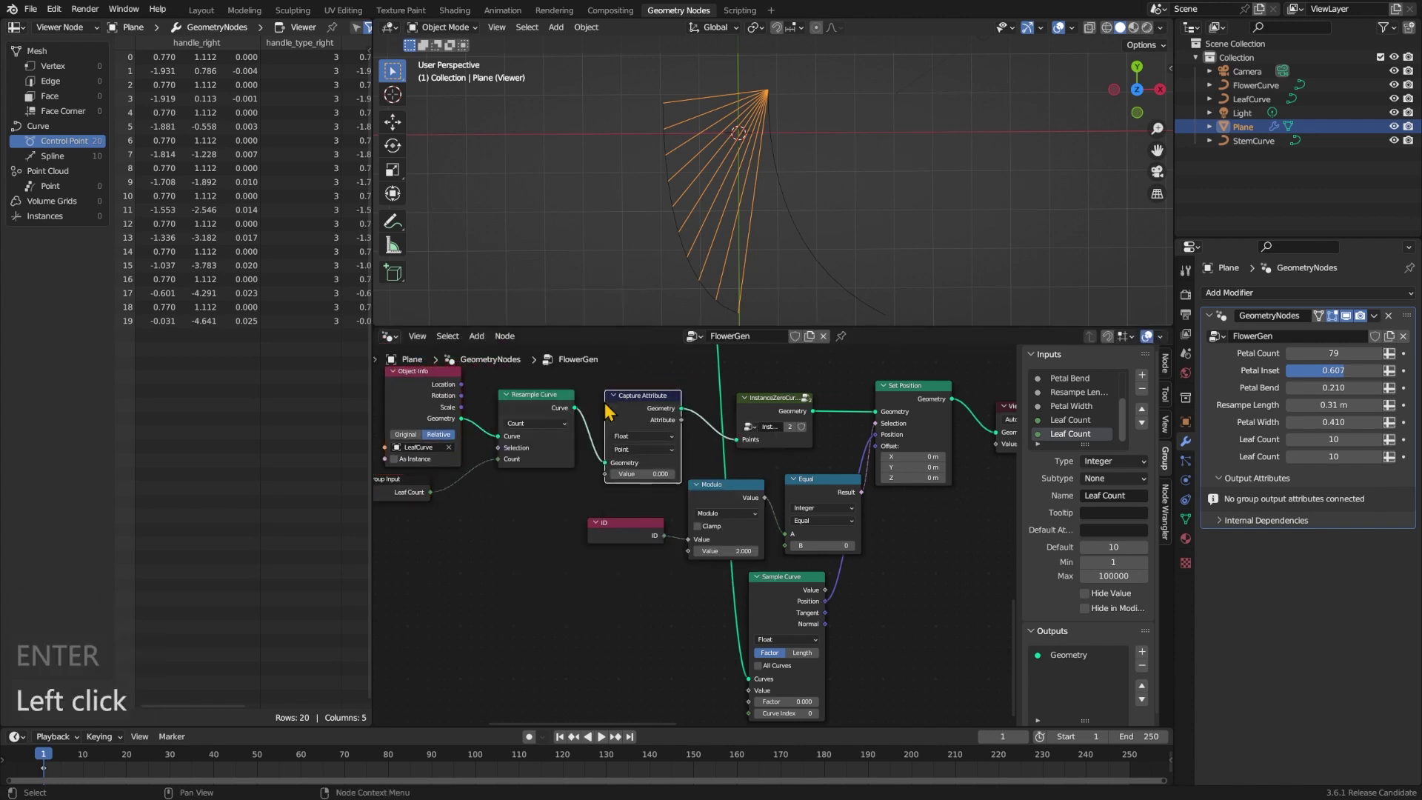
- Capture the Factor of a new Spline Parameter node and connect the captured Attribute to Sample Curve's Factor
left_click_drag(619, 474, 562, 513)
type("spl pa")
key("Return")
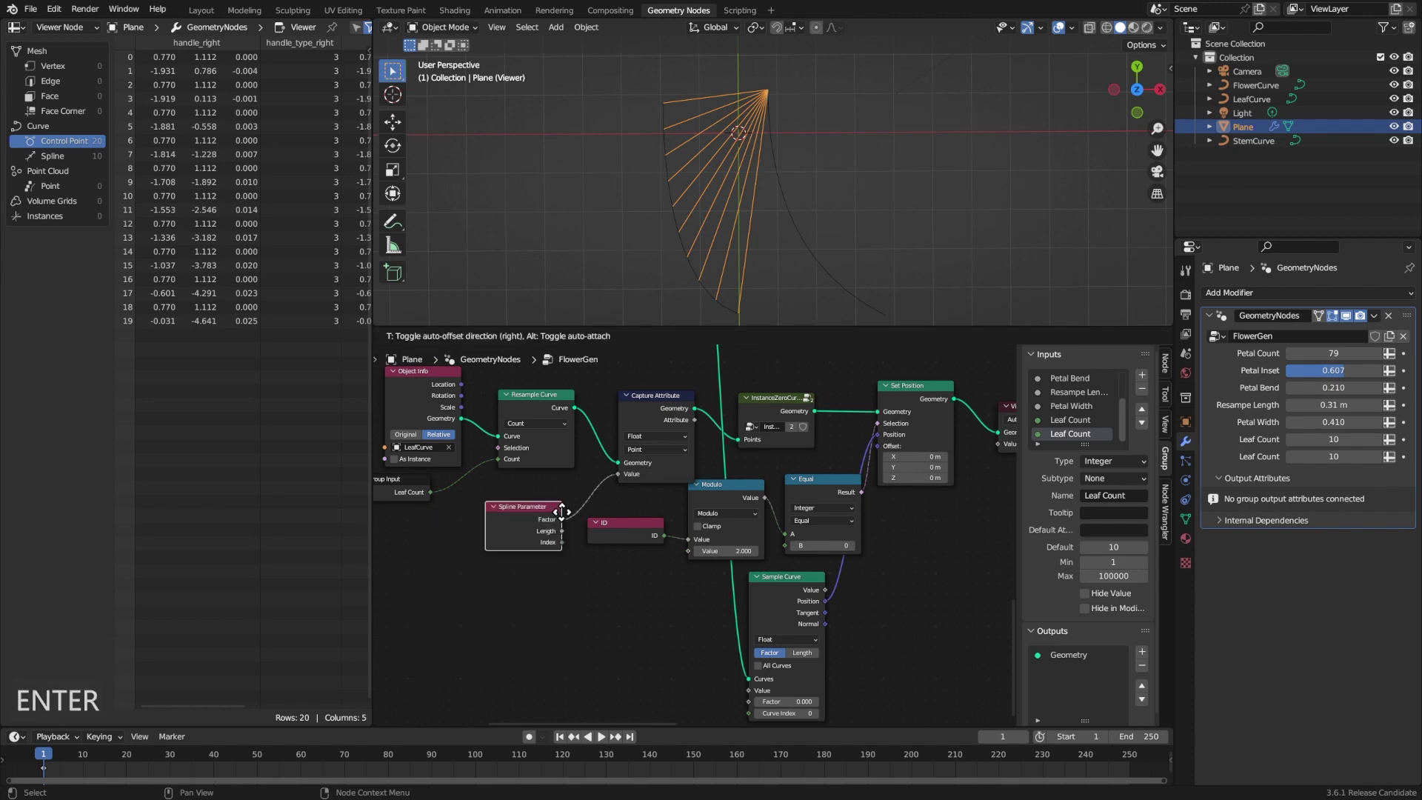
left_click(562, 490)
middle_click_drag(698, 427, 604, 409)
left_click_drag(602, 402, 655, 683)
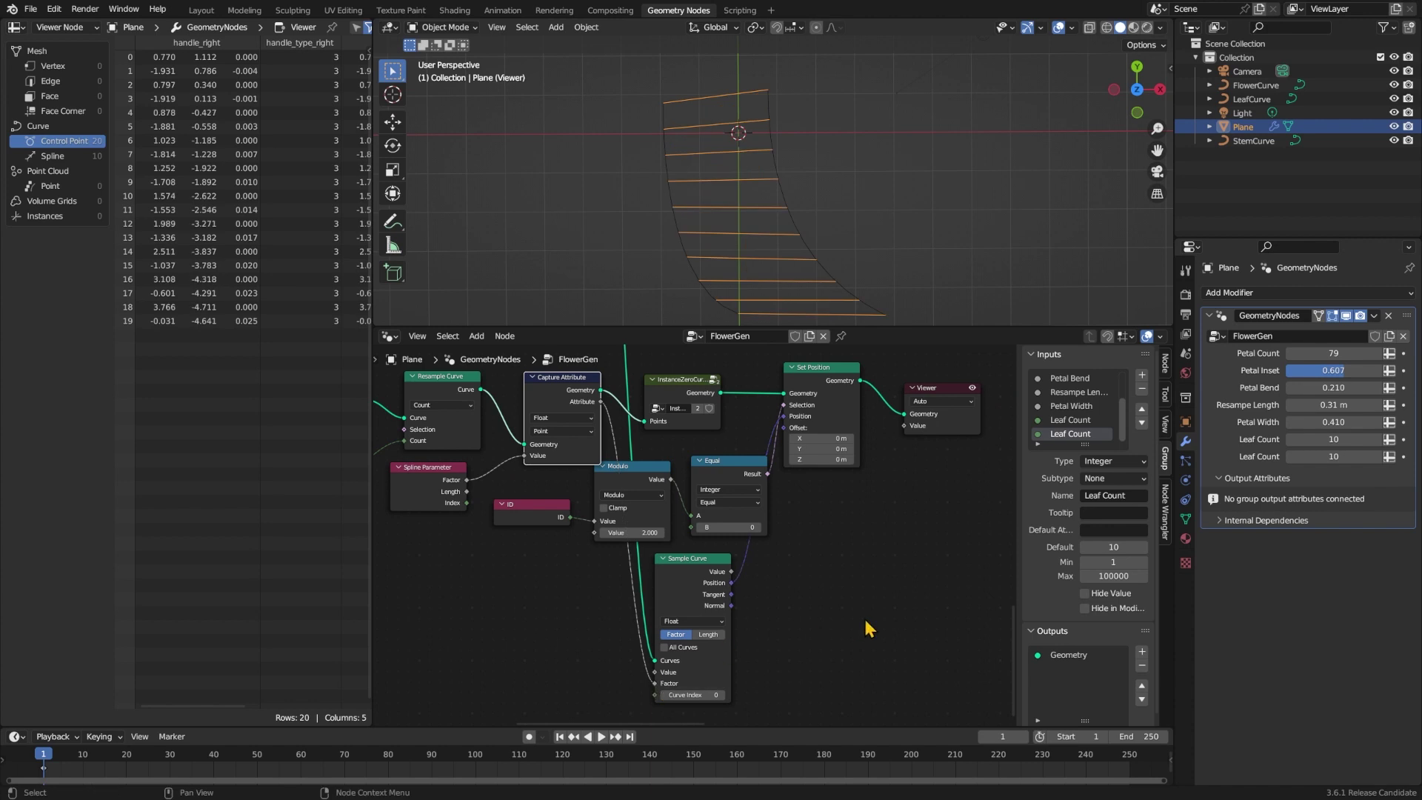
- Annotate the desired curved shapes and handle directions at the ends of the uppermost leaf curves in the viewport
scroll(863, 616, "right", 5)
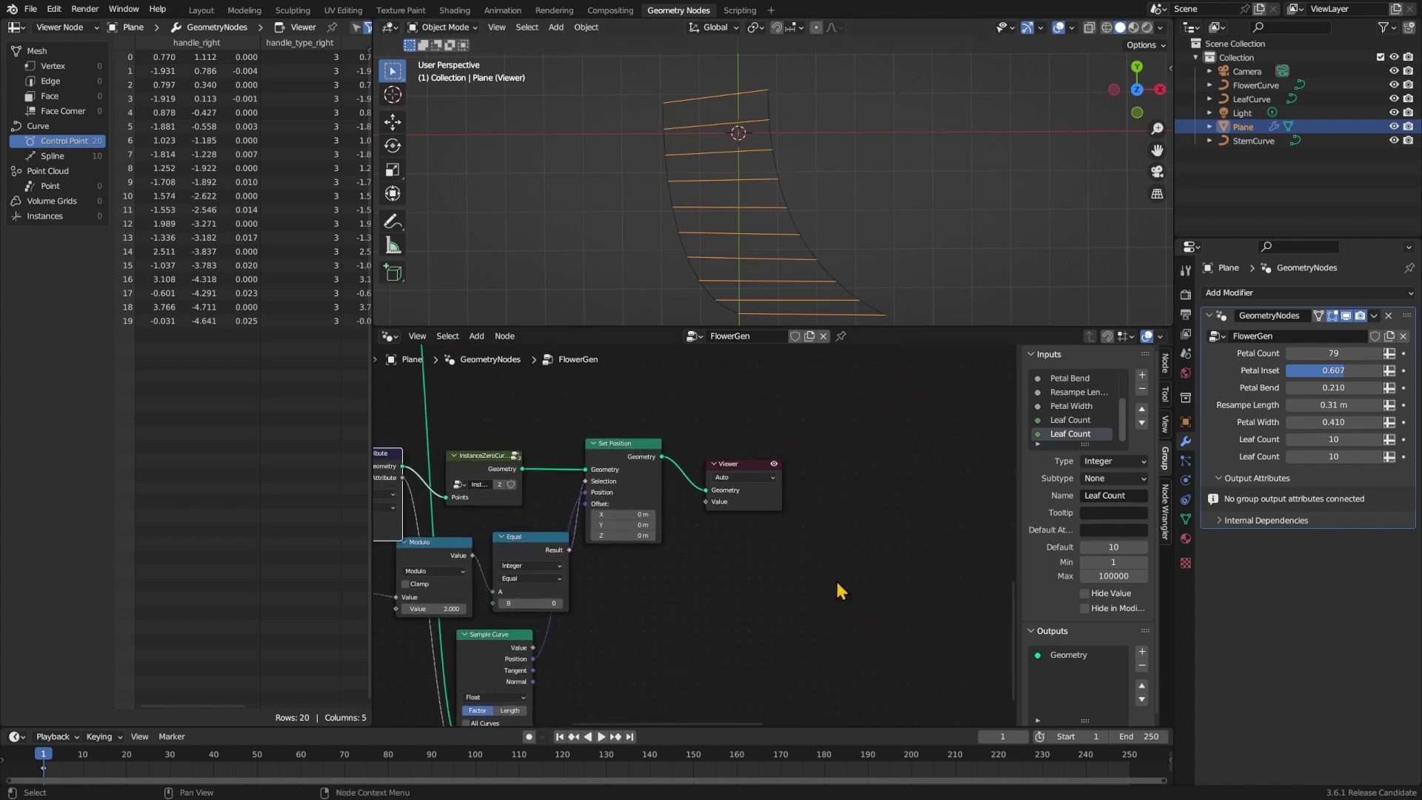
key("ctrl+z")
mouse_move(665, 105)
left_mouse_down()
mouse_move(741, 111)
mouse_move(768, 91)
left_mouse_up()
mouse_move(662, 135)
left_mouse_down()
mouse_move(757, 123)
mouse_move(774, 147)
left_mouse_up()
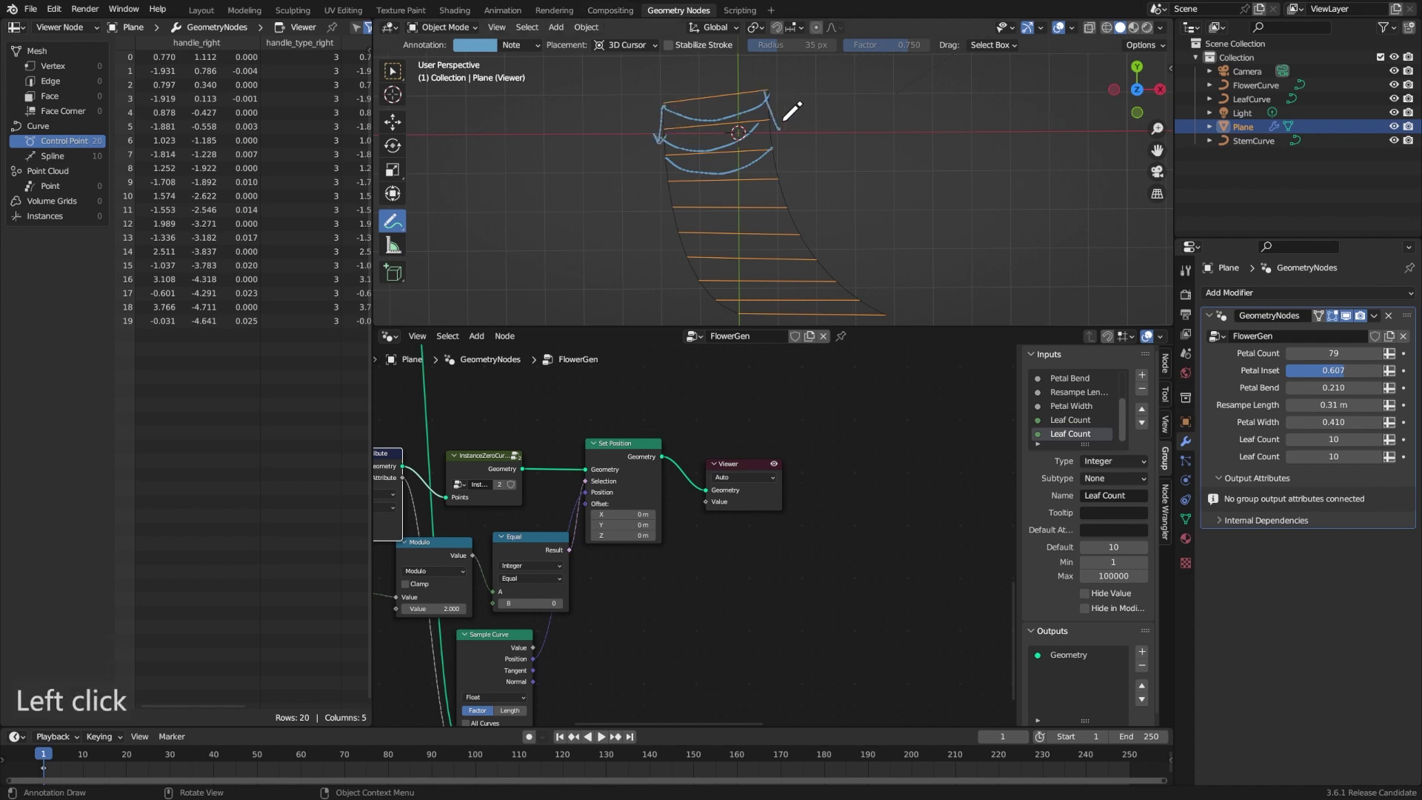
left_click_drag(671, 128, 667, 168)
left_click_drag(771, 111, 775, 152)
left_click_drag(666, 158, 661, 202)
left_click_drag(774, 149, 794, 179)
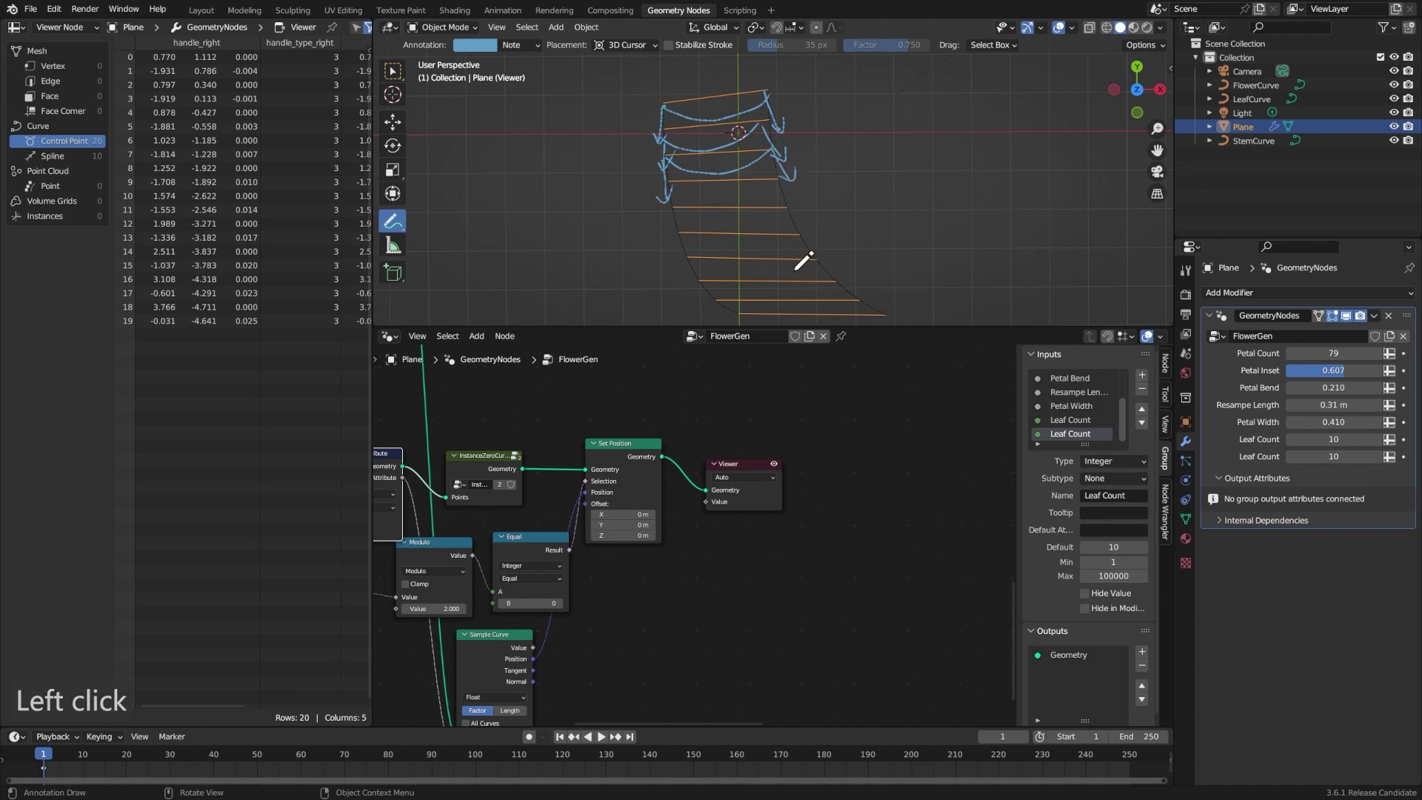
- Undo all the annotation strokes in the viewport and return to the Select Box tool
key("ctrl+z")
key("ctrl+z")
key("ctrl+z")
key("ctrl+z")
key("ctrl+z")
key("ctrl+z")
key("ctrl+z")
key("ctrl+z")
key("ctrl+z")
left_click(392, 71)
- Move the Viewer node away and insert a Store Named Attribute node between Set Position and the Viewer
left_click_drag(741, 464, 908, 476)
left_click(754, 576)
key("shift+a")
type("store na")
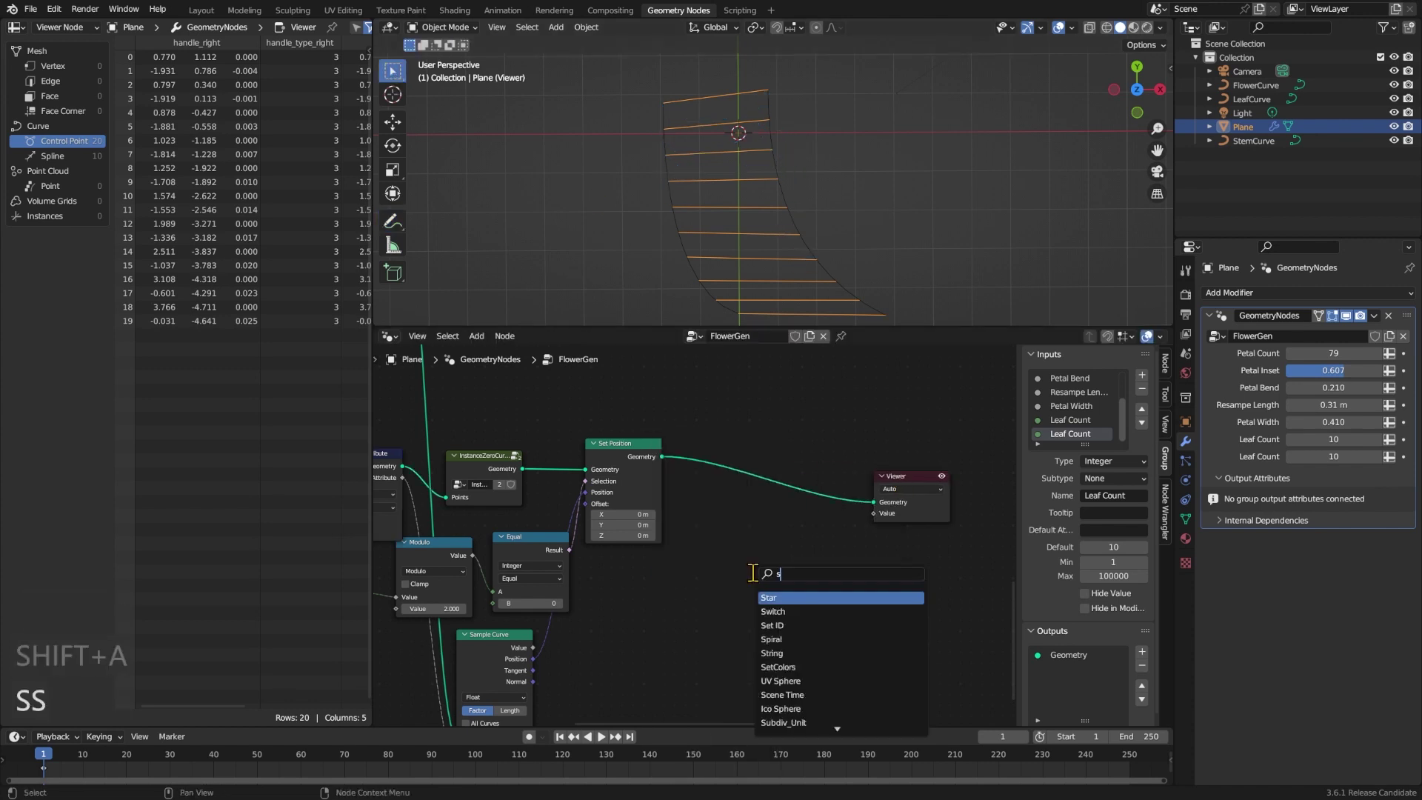
key("Return")
left_click(689, 465)
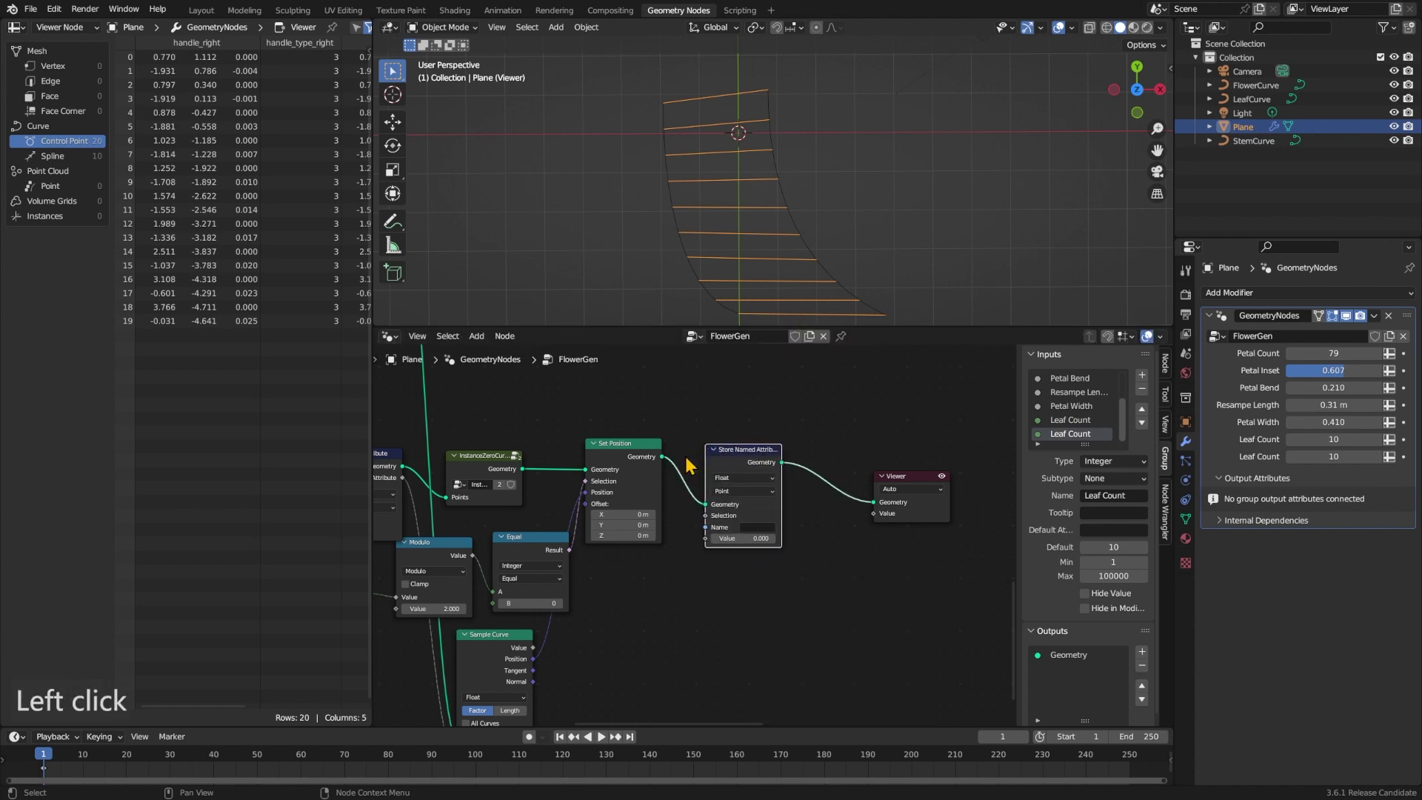
- Set the Store Named Attribute node's data type to Vector and its name to handle_left
left_click(744, 478)
left_click(741, 500)
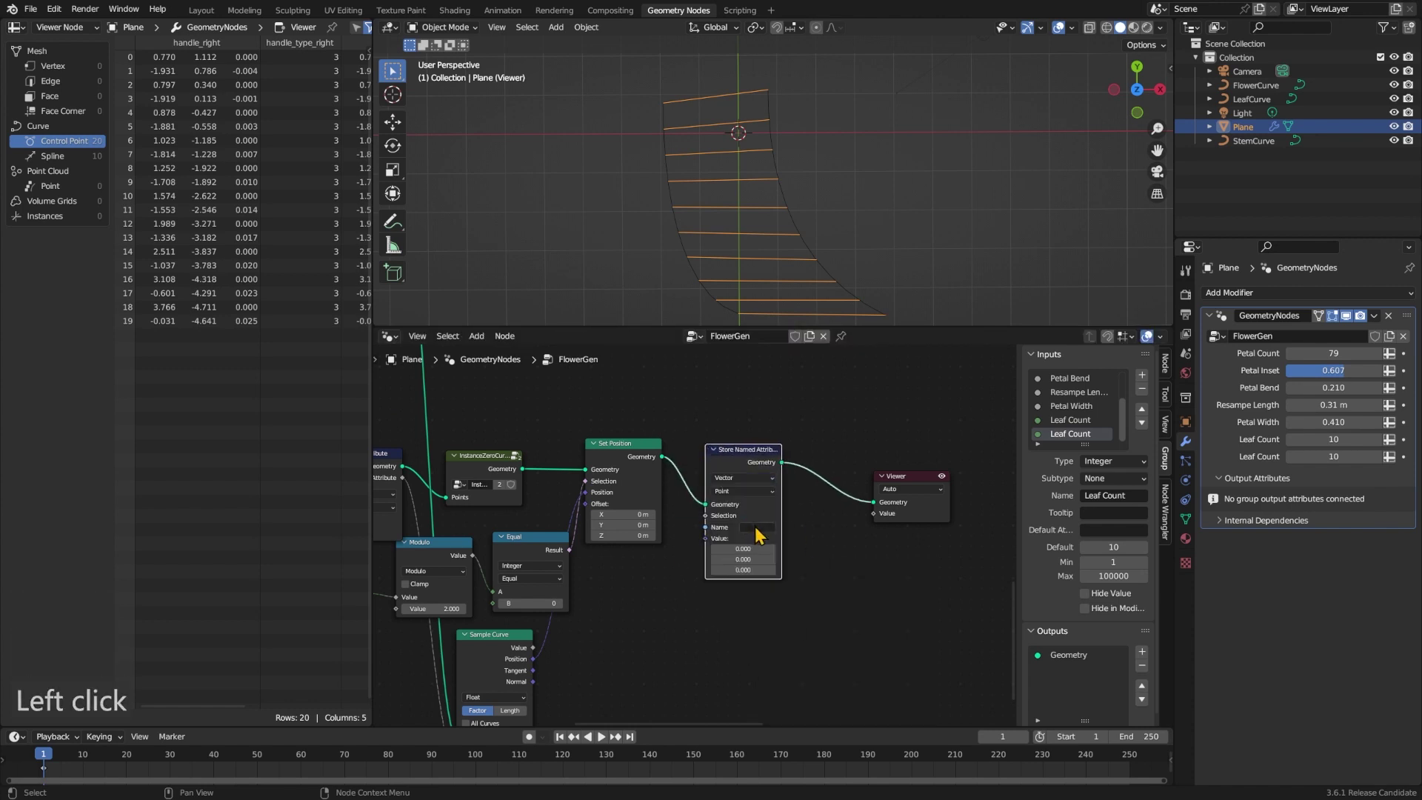
left_click(754, 527)
key("Down")
key("Down")
key("Down")
key("Down")
key("Down")
key("Return")
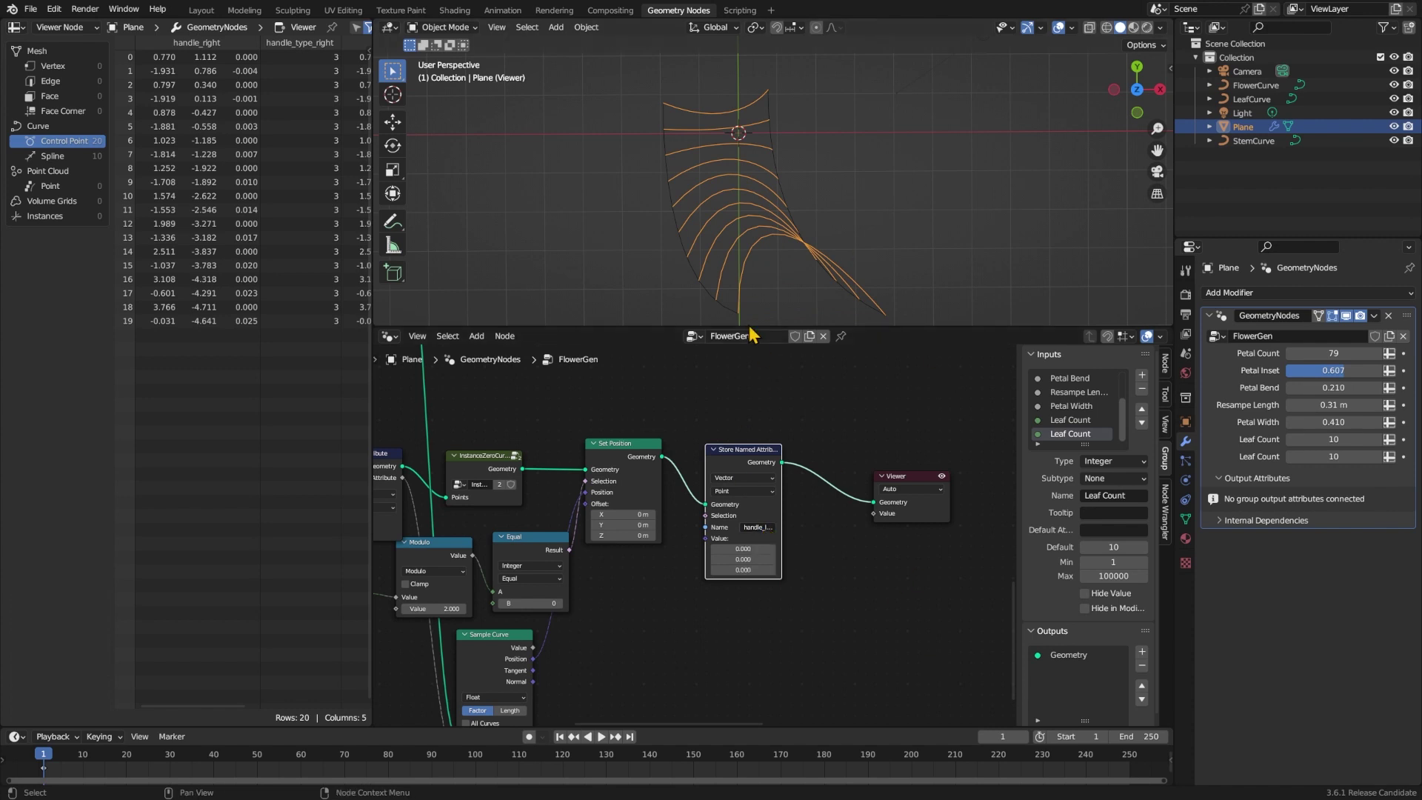
- Feed the Store Named Attribute node's Value from a new Vector Math Add node
middle_click_drag(912, 625, 939, 525)
left_click(833, 652)
key("Escape")
left_click_drag(734, 438, 696, 527)
type("add")
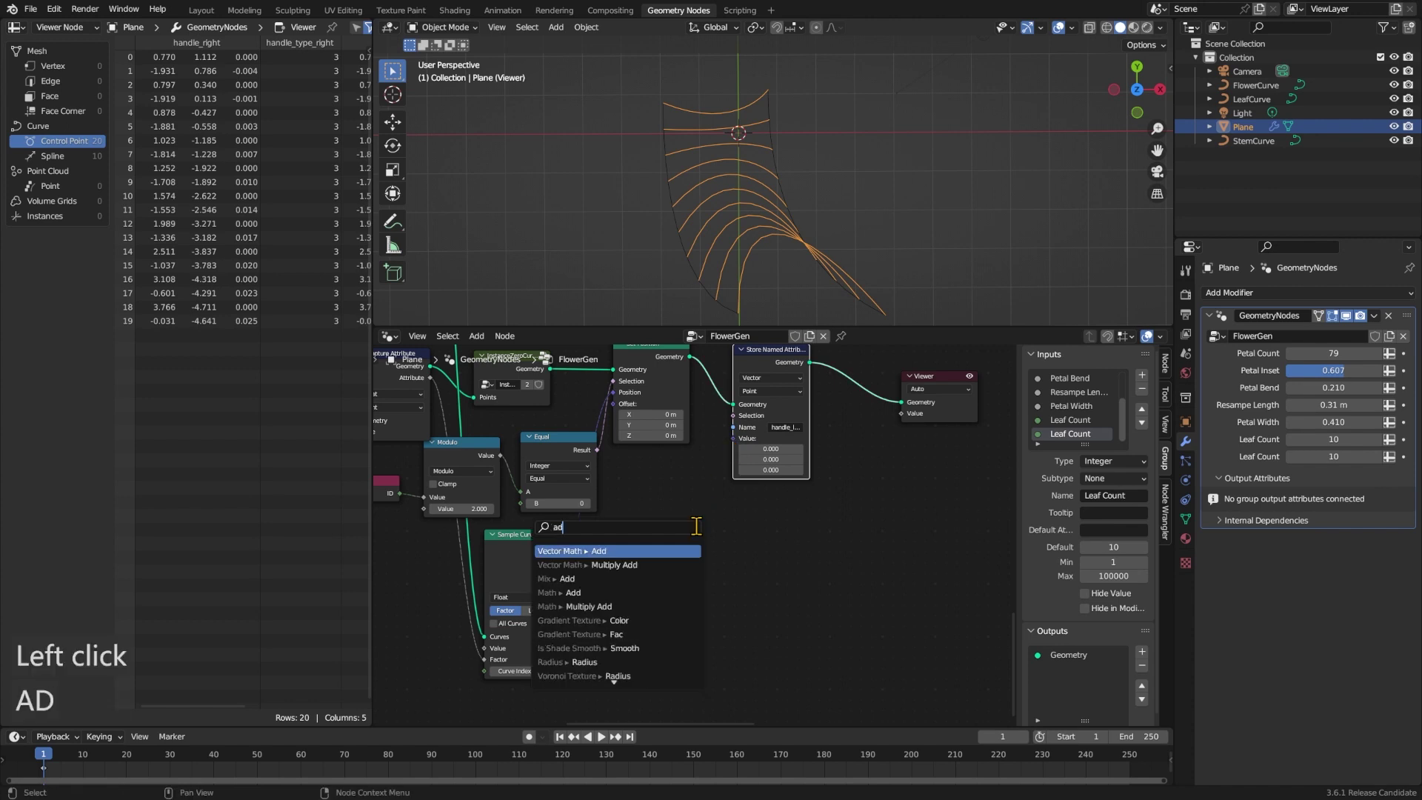
key("Return")
left_click(655, 540)
- Connect a new Position node to the Add node's first Vector input and space the two nodes apart
left_click_drag(667, 519, 519, 562)
type("posi")
key("Return")
left_click(662, 530)
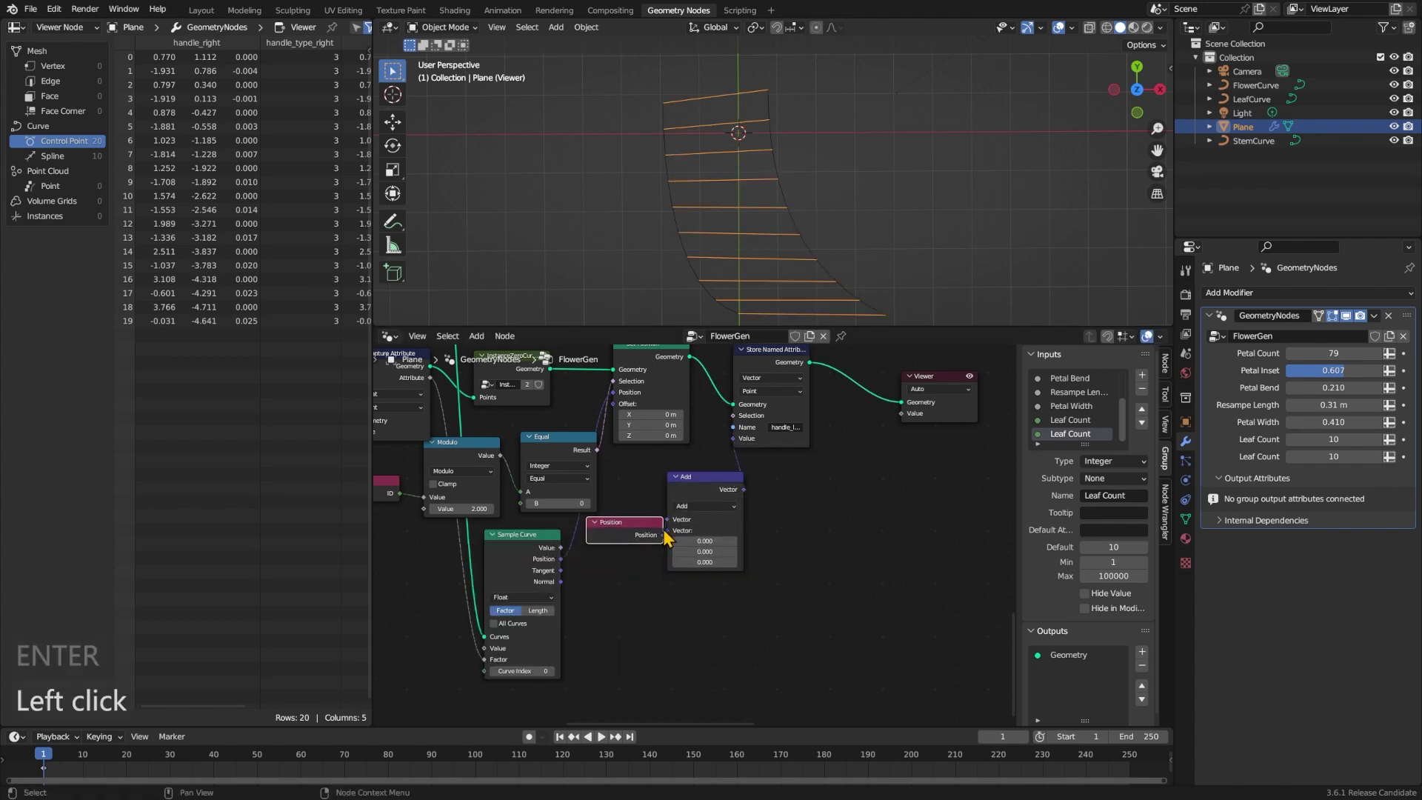
left_click(722, 504)
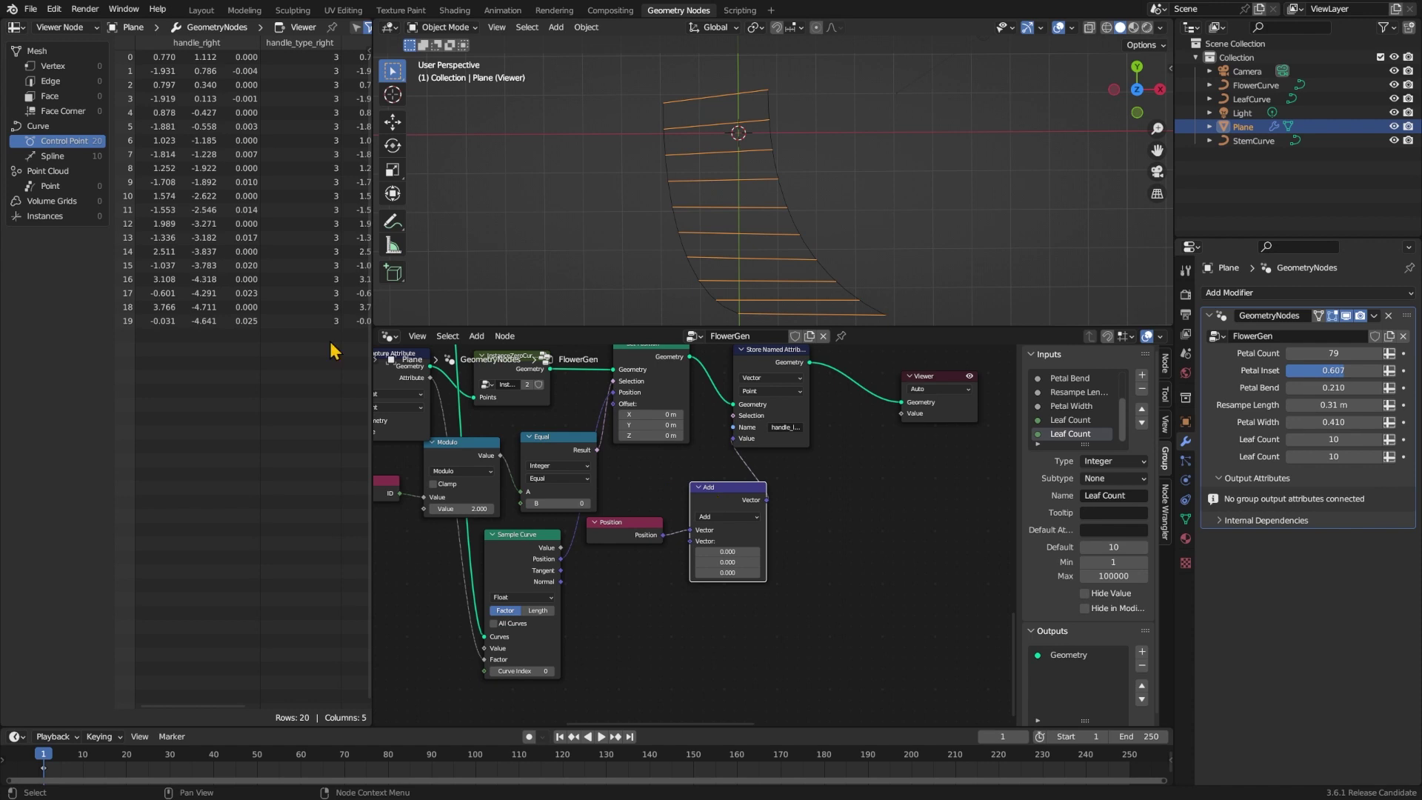
- Connect a new Curve Tangent node to the Add node's second Vector input
left_click_drag(690, 541, 664, 552)
type("curv tang")
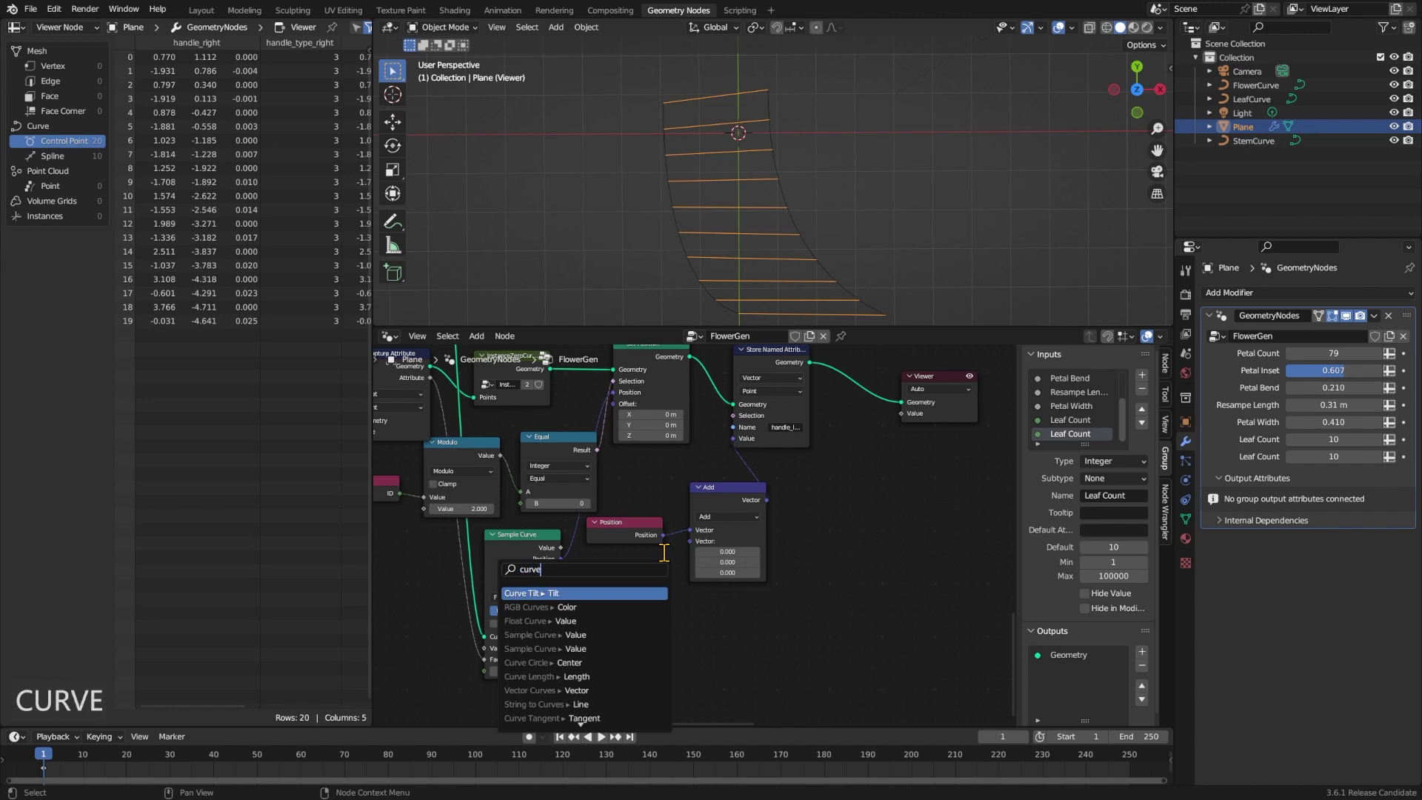
key("Return")
left_click(669, 565)
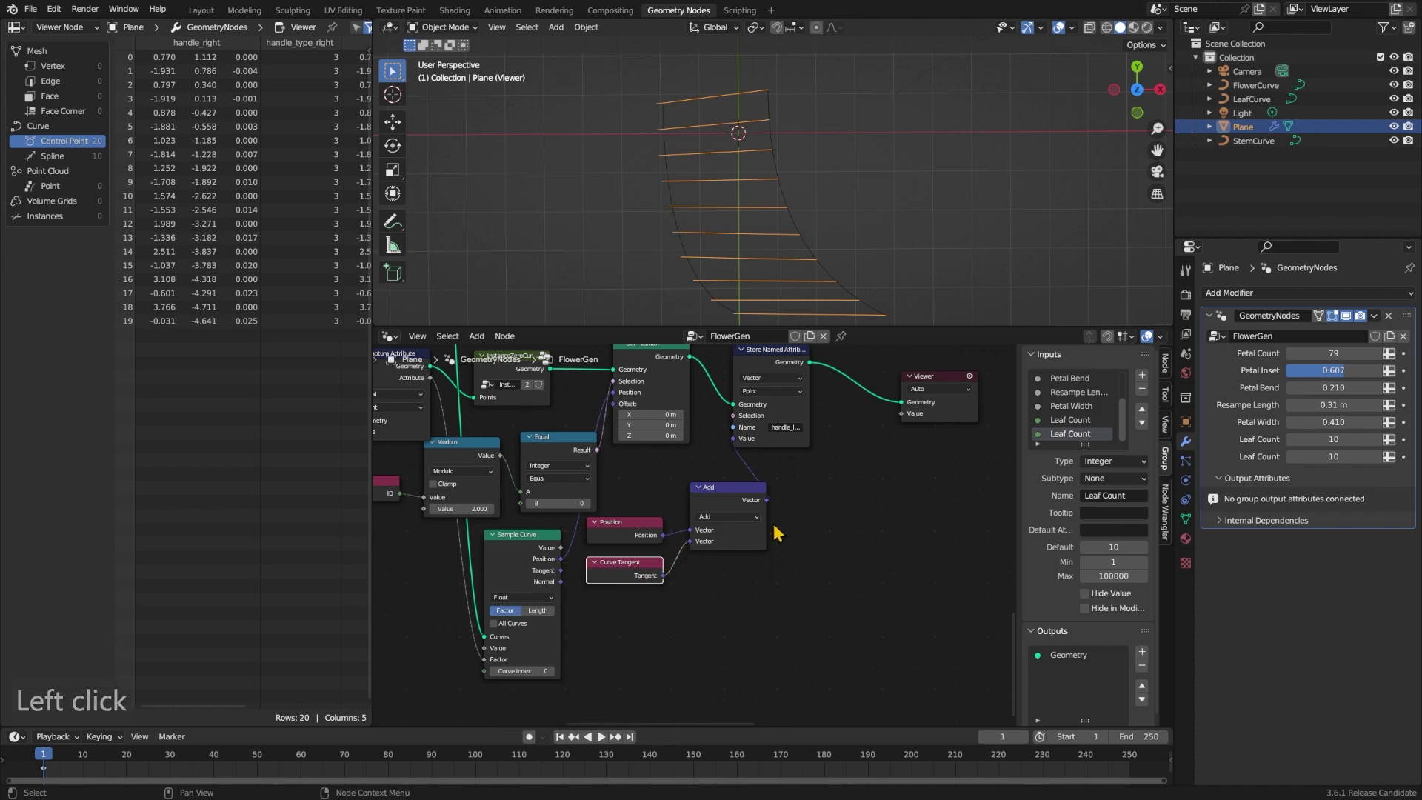
- Sketch annotations of the handle direction at the end of a lower leaf curve, undo them, and return to Select Box
scroll(813, 490, "up", 2, "shift")
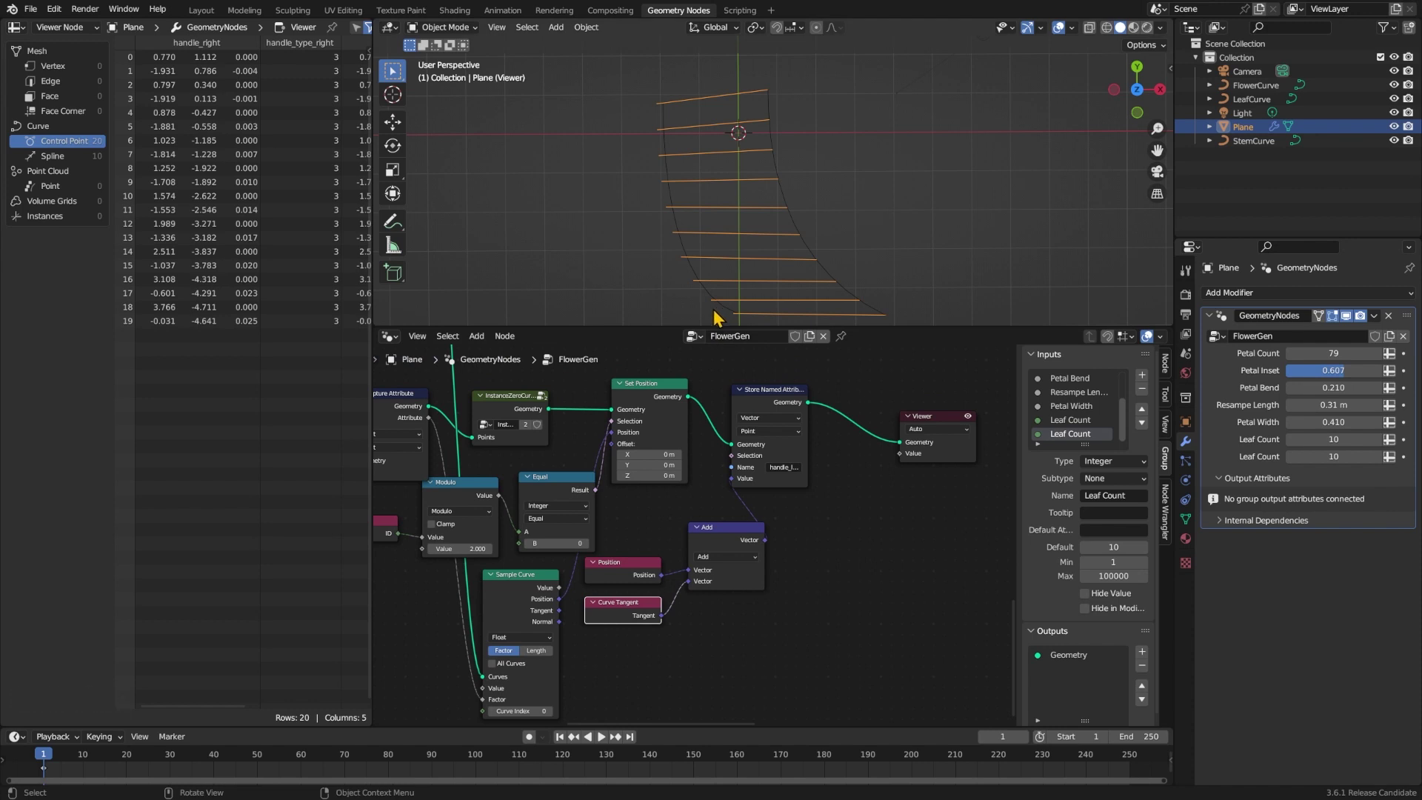
left_click(393, 222)
key("ctrl+z")
mouse_move(698, 280)
left_mouse_down()
mouse_move(675, 281)
mouse_move(683, 293)
left_mouse_up()
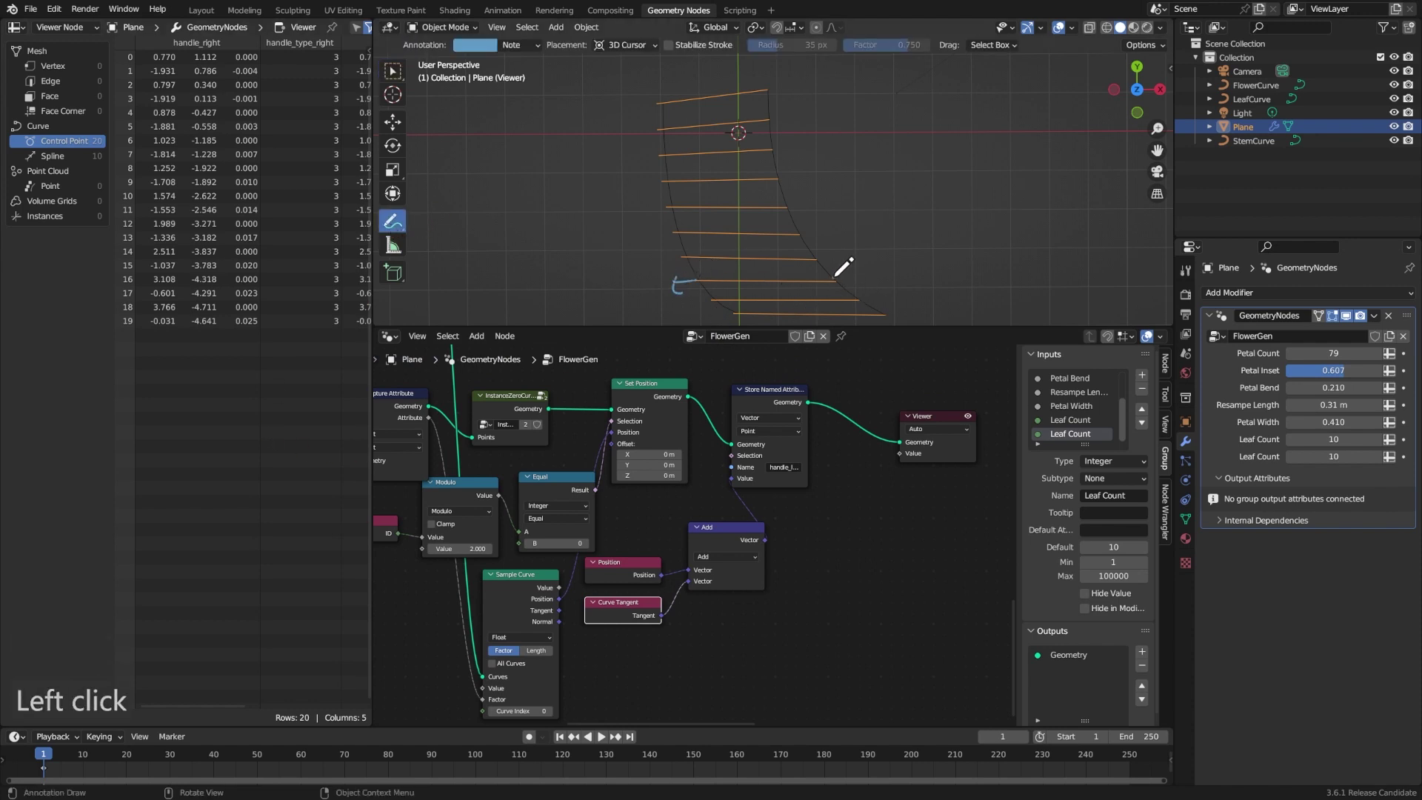
key("ctrl+z")
key("ctrl+z")
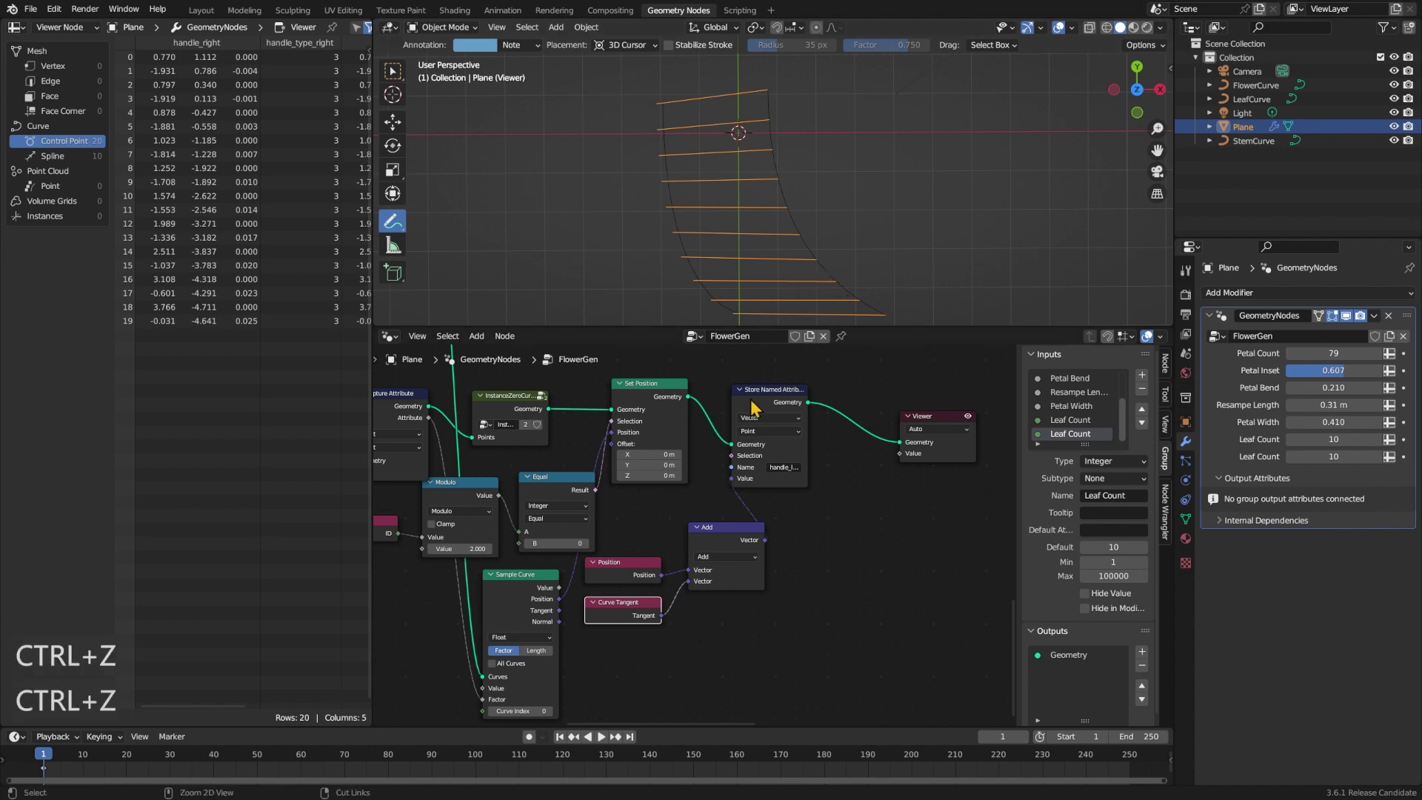
left_click_drag(696, 281, 716, 305)
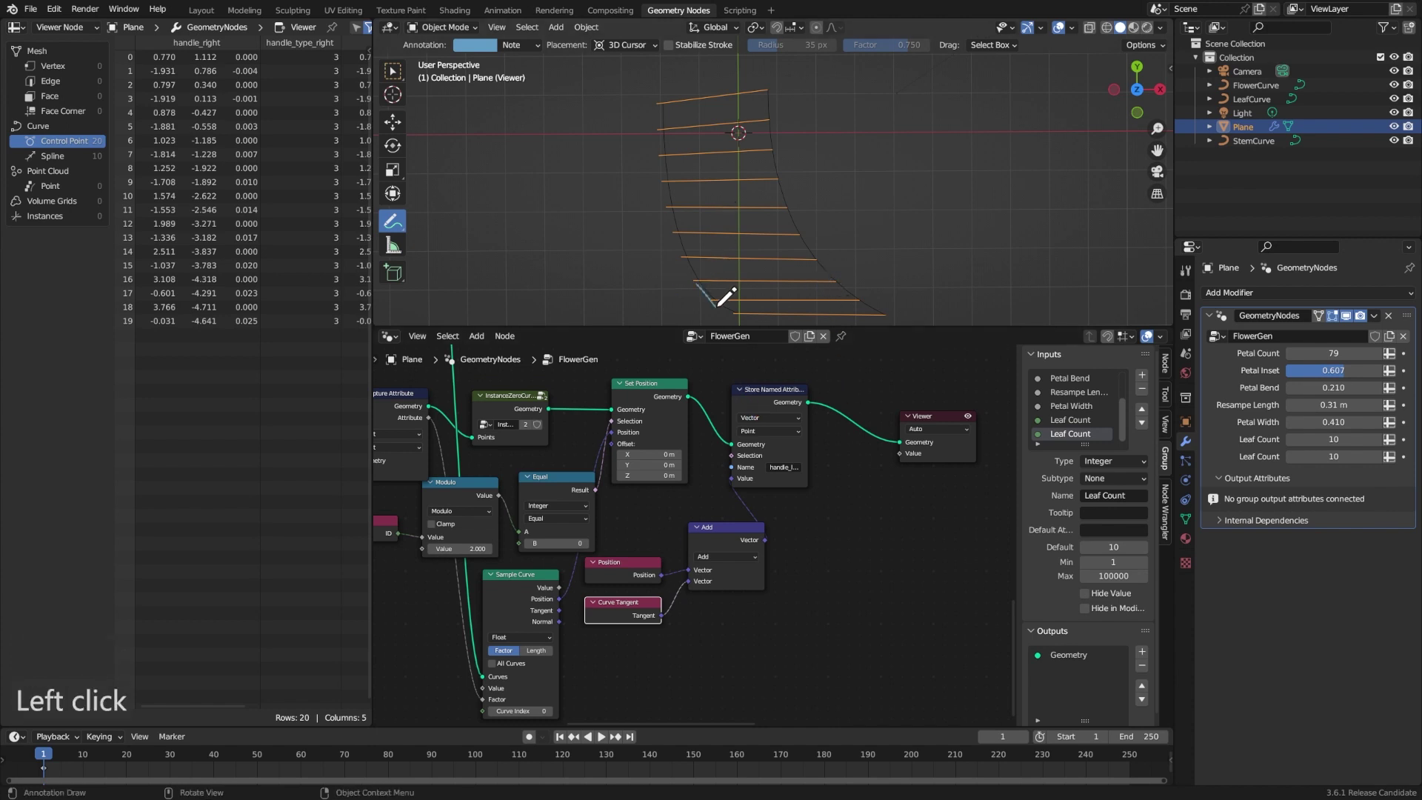
left_click(720, 293)
key("ctrl+z")
key("ctrl+z")
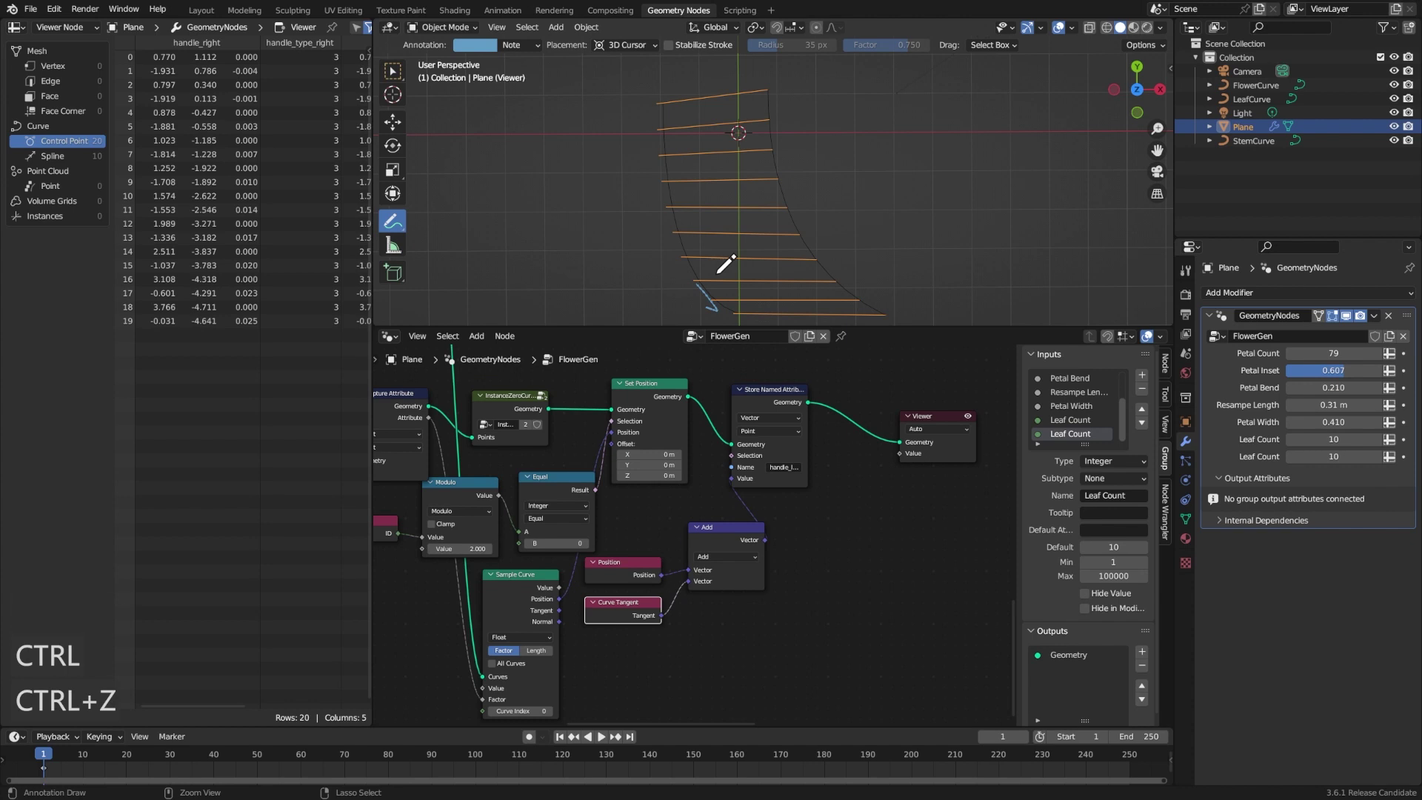
left_click(394, 72)
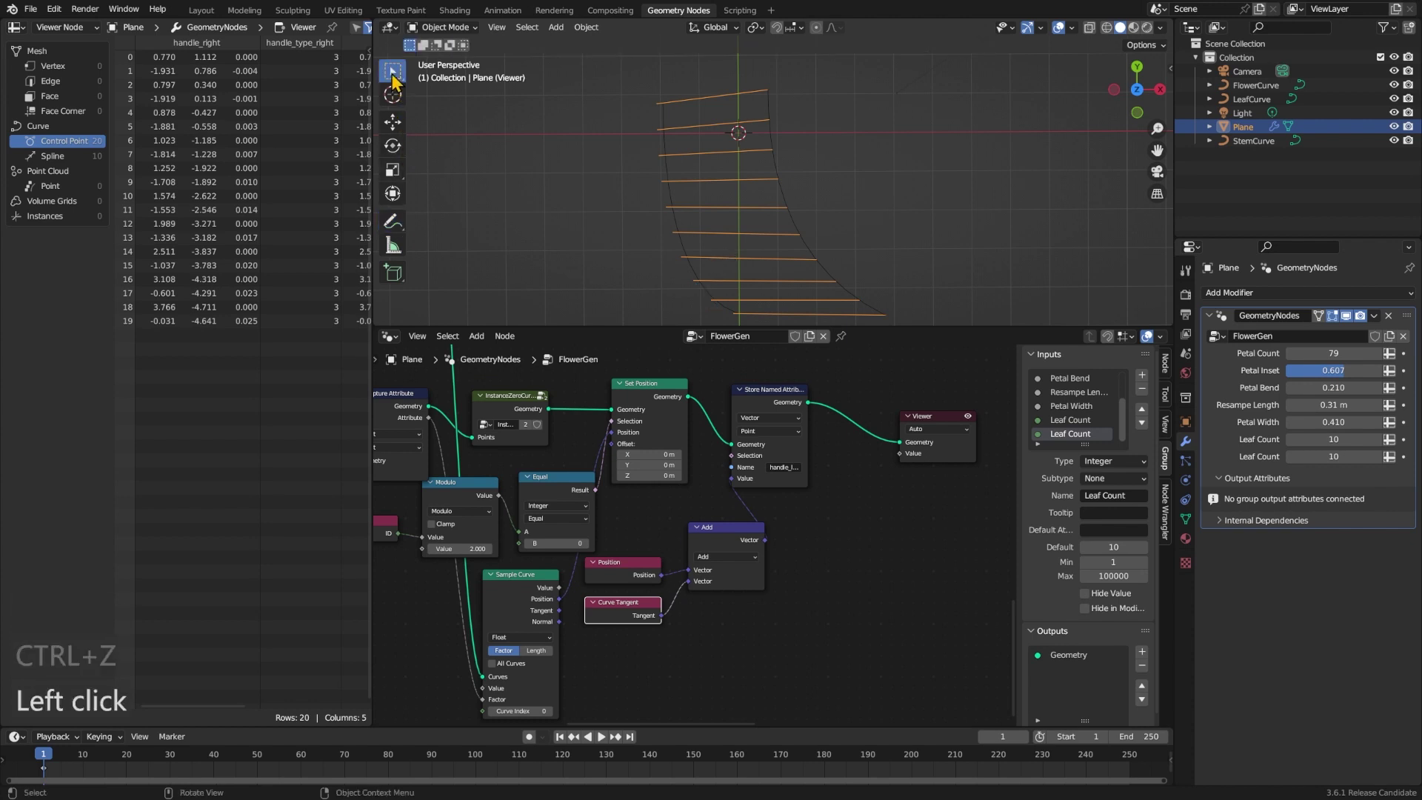
- Connect Sample Curve's Tangent output to the Add node's second Vector input and delete the Curve Tangent node
scroll(677, 693, "left", 3)
left_click(599, 583)
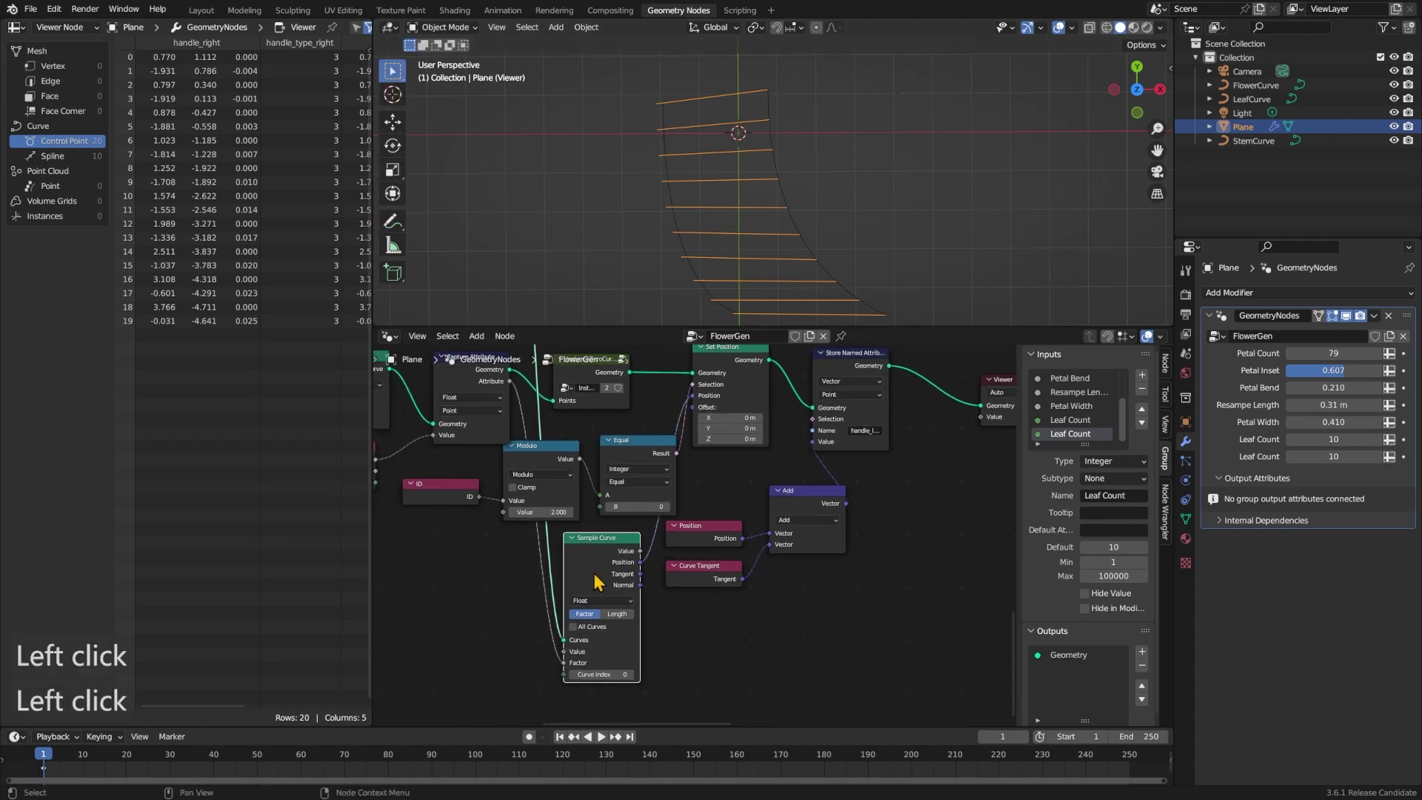
scroll(595, 577, "up", 10)
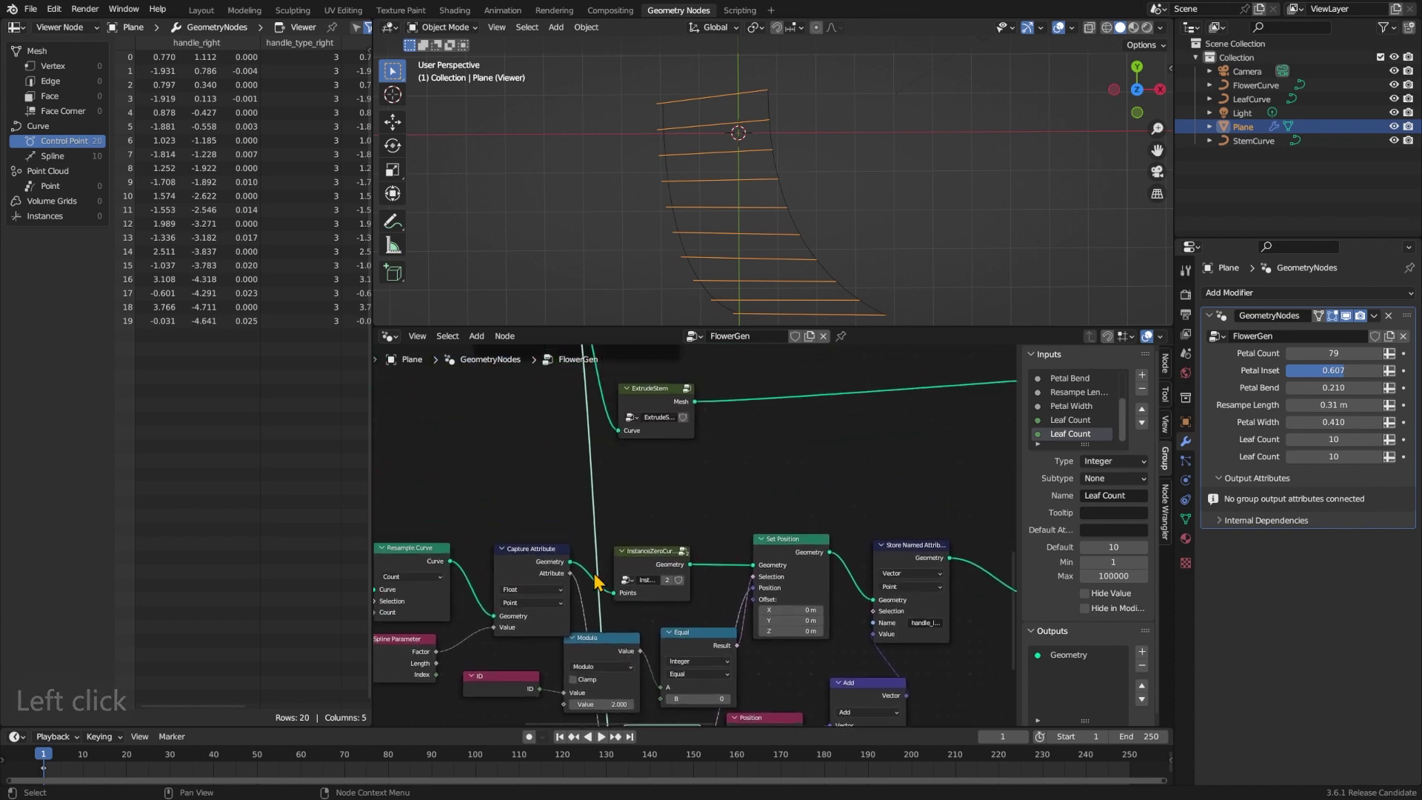
scroll(574, 617, "down", 10)
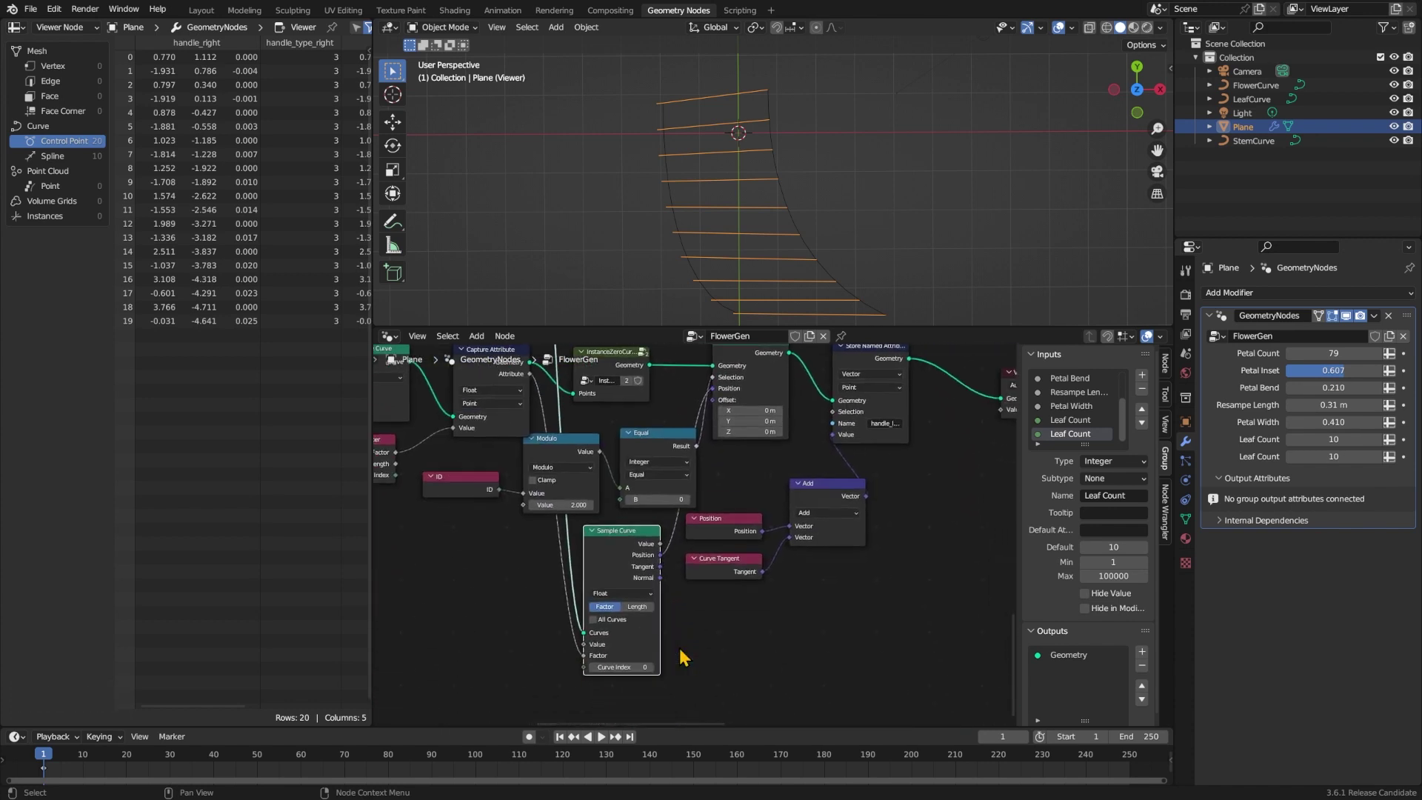
left_click(643, 577)
left_click_drag(660, 566, 789, 537)
left_click(722, 558)
key("x")
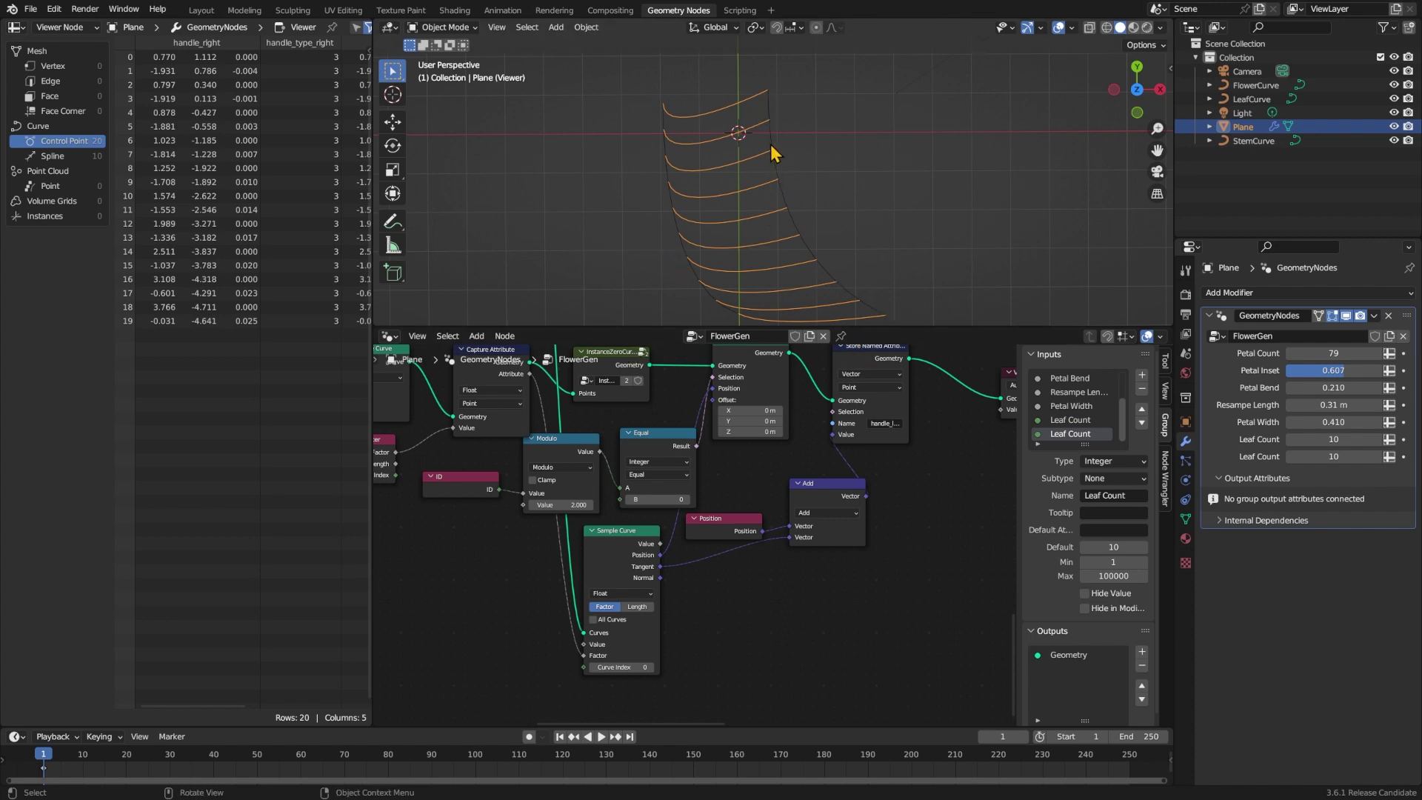
- Change the stored attribute's name to handle_right
left_click(870, 454)
key("Right")
key("BackSpace")
key("BackSpace")
key("BackSpace")
key("BackSpace")
type("right")
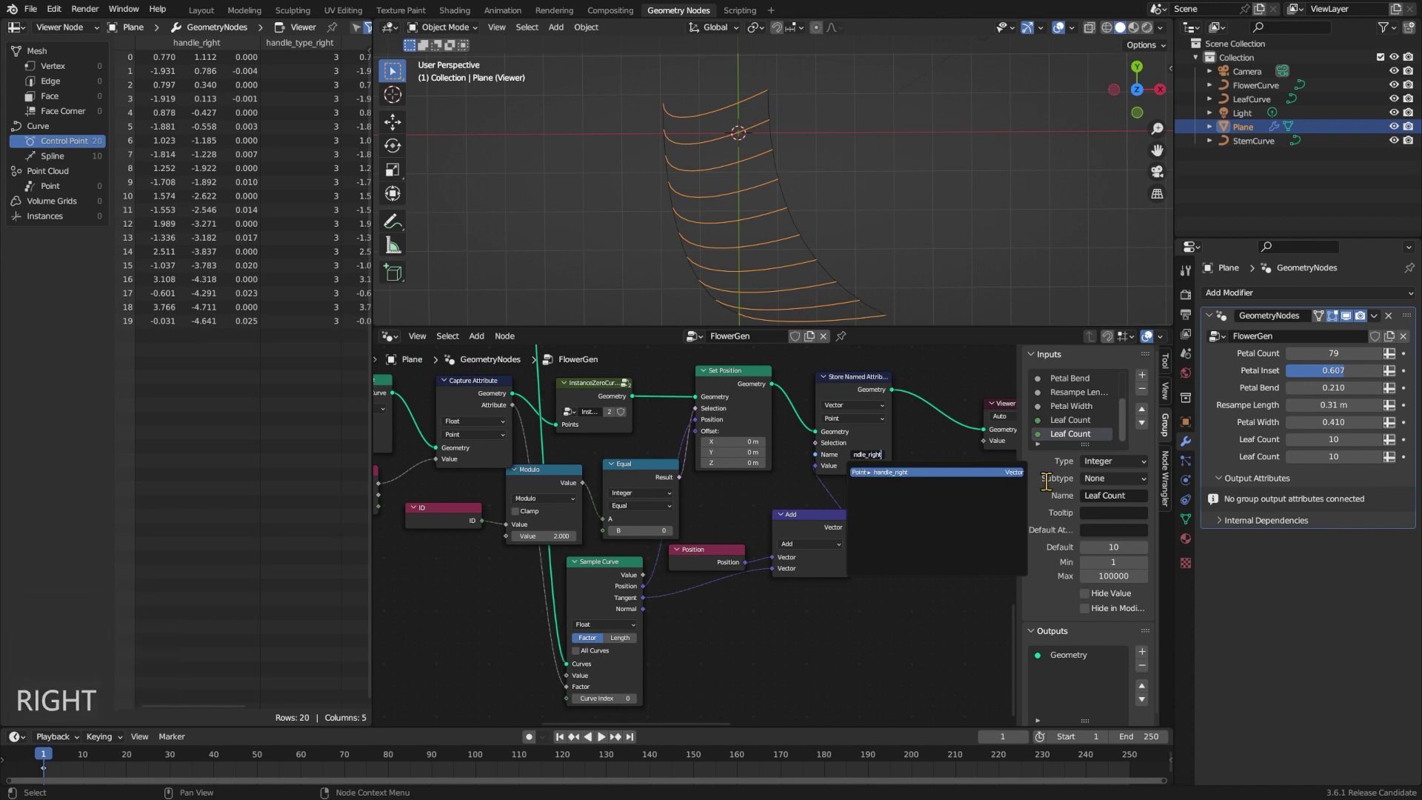
key("Return")
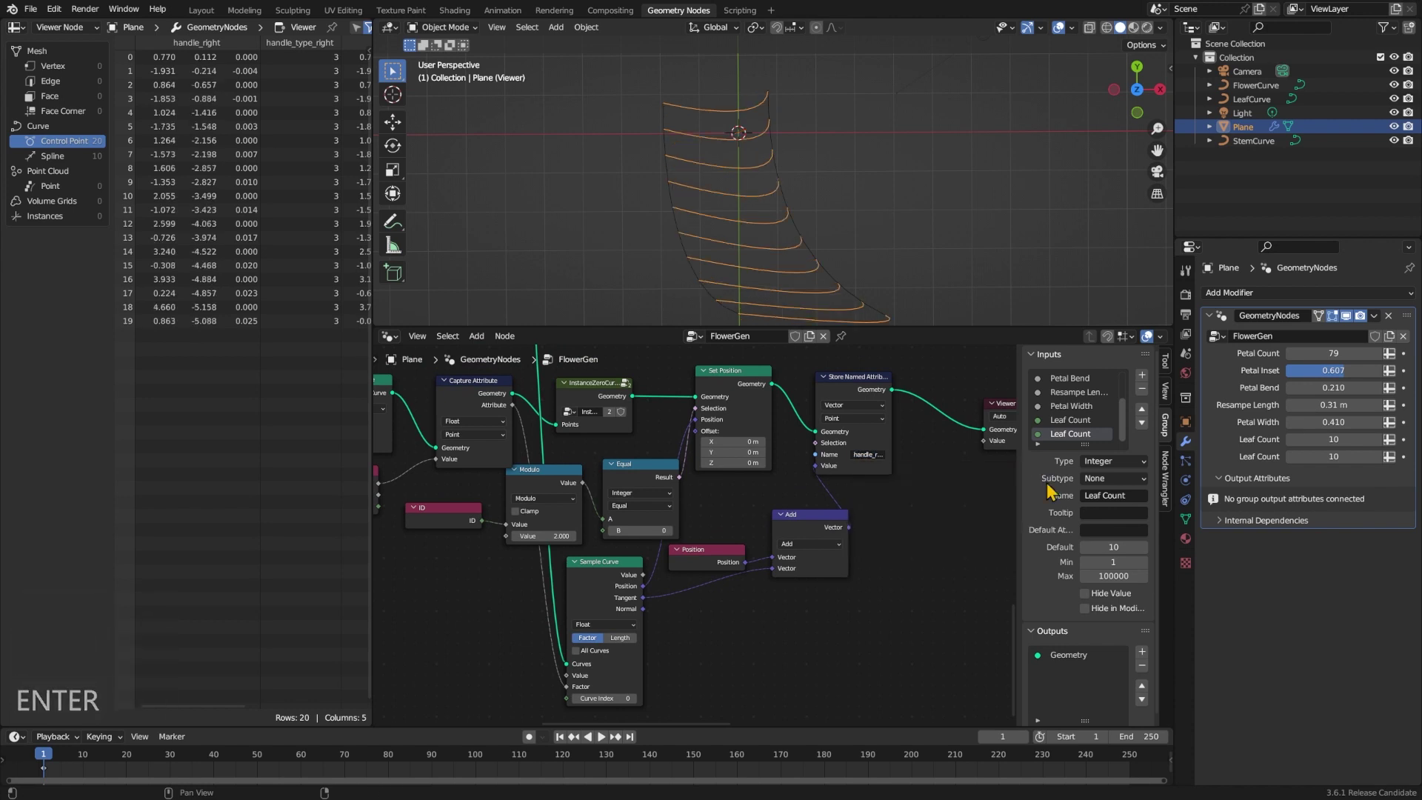
- Duplicate the Store Named Attribute node and insert the copy between the original and the Viewer
scroll(903, 603, "down", 1)
middle_click_drag(898, 591, 772, 438)
left_click(733, 442, "shift")
key("shift+d")
left_click(855, 445)
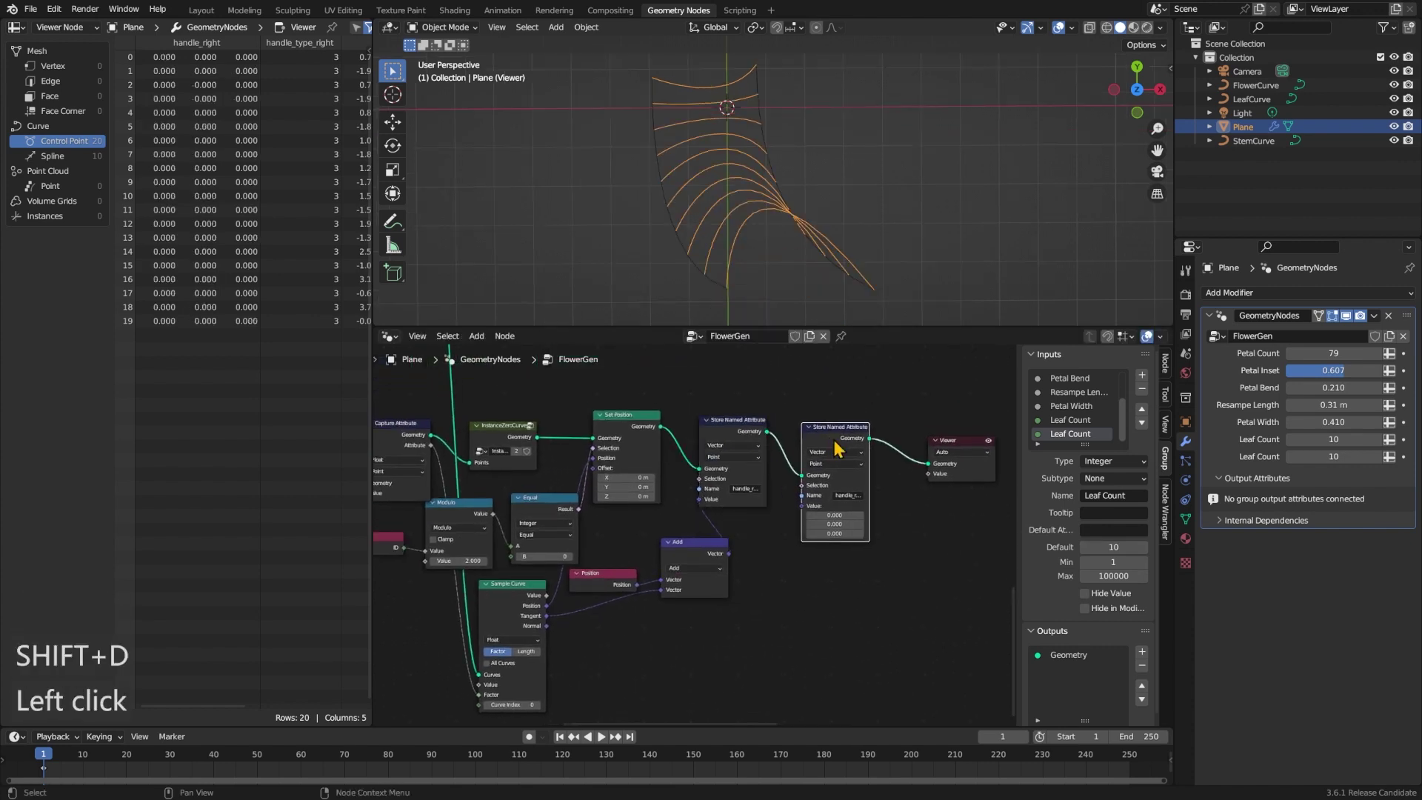
- Set the duplicated Store Named Attribute node's name to handle_left
scroll(944, 495, "up", 1)
left_click(891, 486)
key("Right")
key("BackSpace")
key("BackSpace")
key("BackSpace")
key("BackSpace")
key("BackSpace")
type("l")
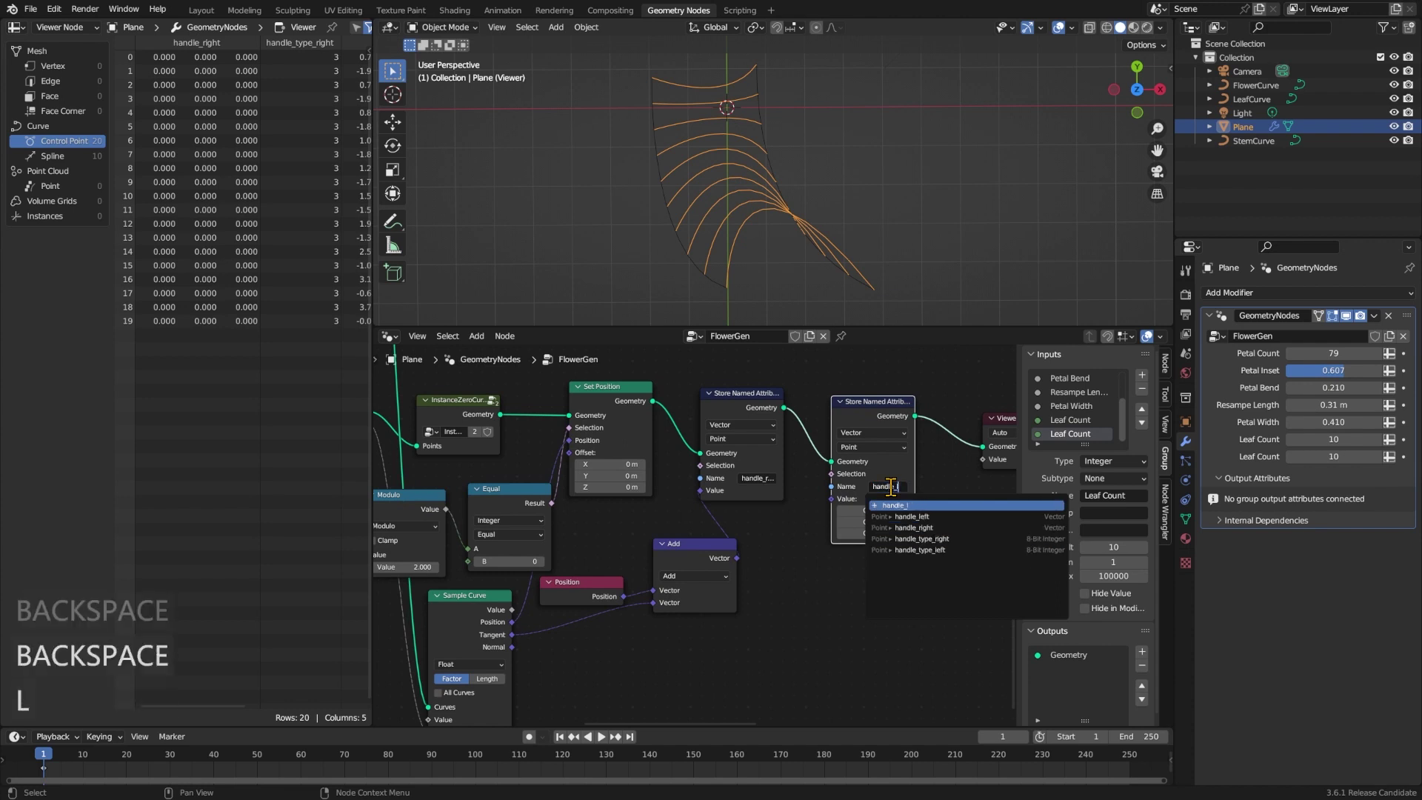
key("Down")
key("Return")
- Feed the handle_left node's Value from a new Vector Math Add node with a Position node in its first Vector input
middle_click_drag(842, 507, 841, 456)
left_click_drag(829, 446, 729, 579)
type("add")
key("Return")
left_click(882, 502)
type("pos")
key("Return")
left_click(727, 579)
- Add a second Sample Curve node below Position, with its Value output feeding the new Add node's second Vector input
middle_click_drag(852, 715, 865, 657)
scroll(865, 657, "down", 2)
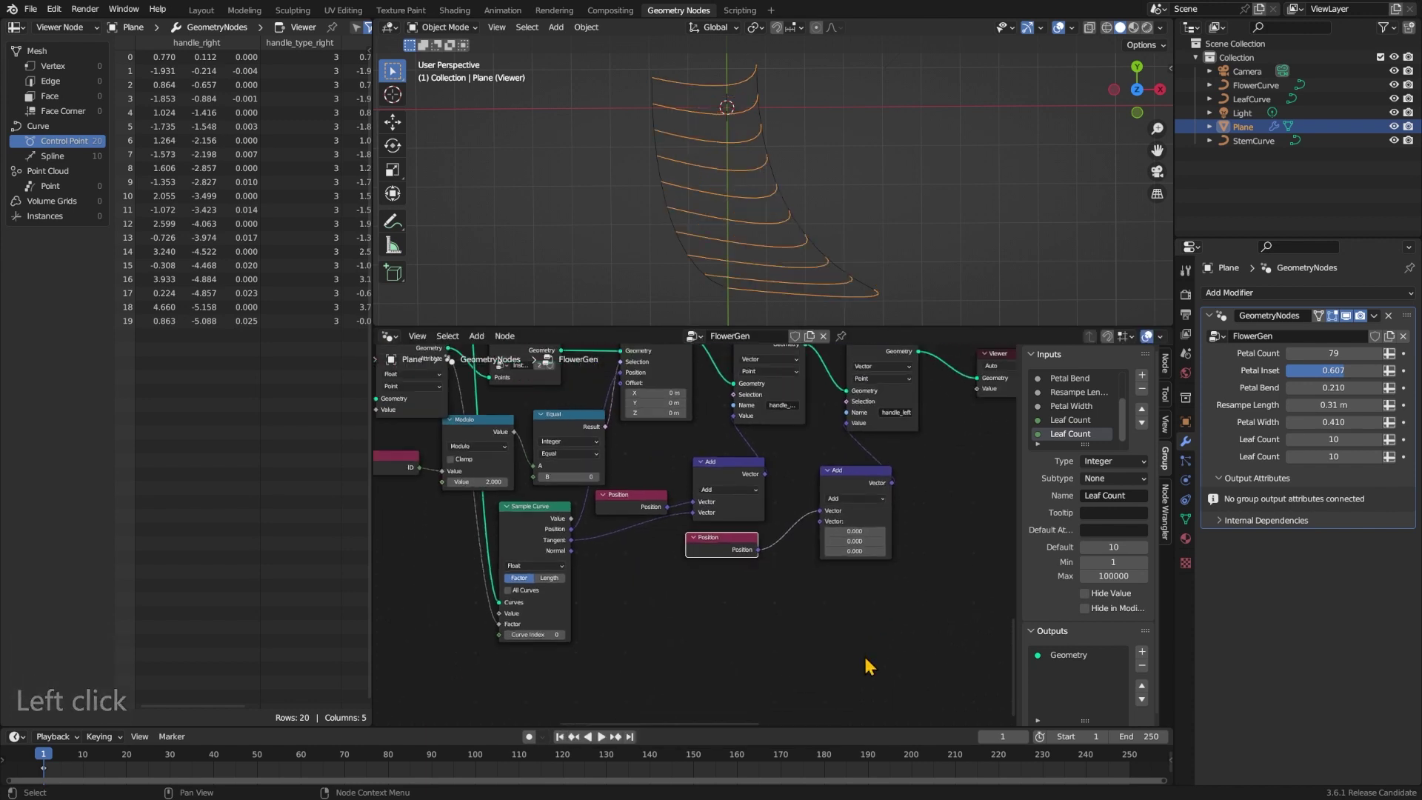
left_click_drag(822, 526, 751, 601)
type("sample cur")
key("Return")
left_click(762, 577)
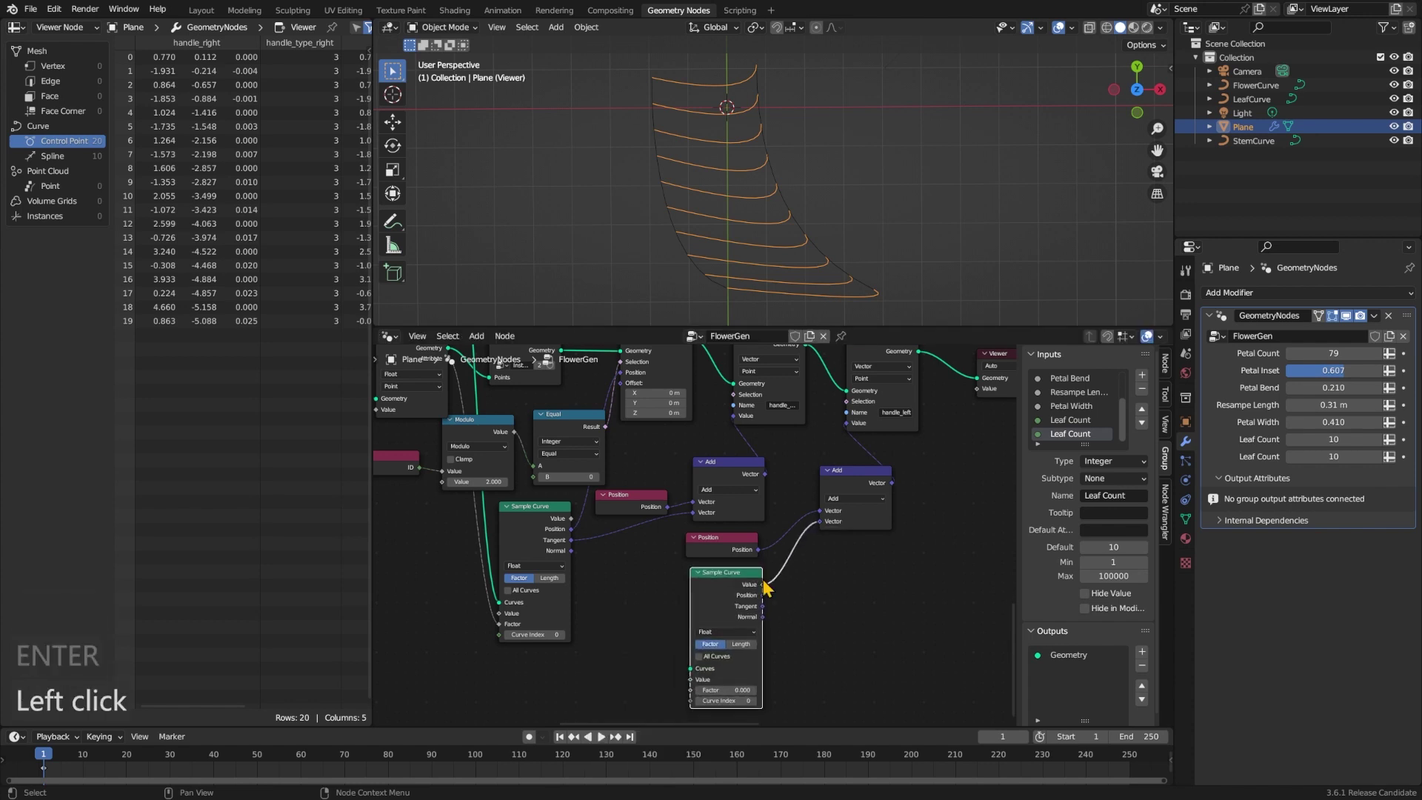
- Connect LeafCurve's Object Info Geometry to the second Sample Curve's Curves input and the captured Attribute to its Factor
middle_click_drag(400, 598, 586, 578)
scroll(574, 563, "down", 2)
key("Escape")
left_click_drag(451, 374, 862, 649)
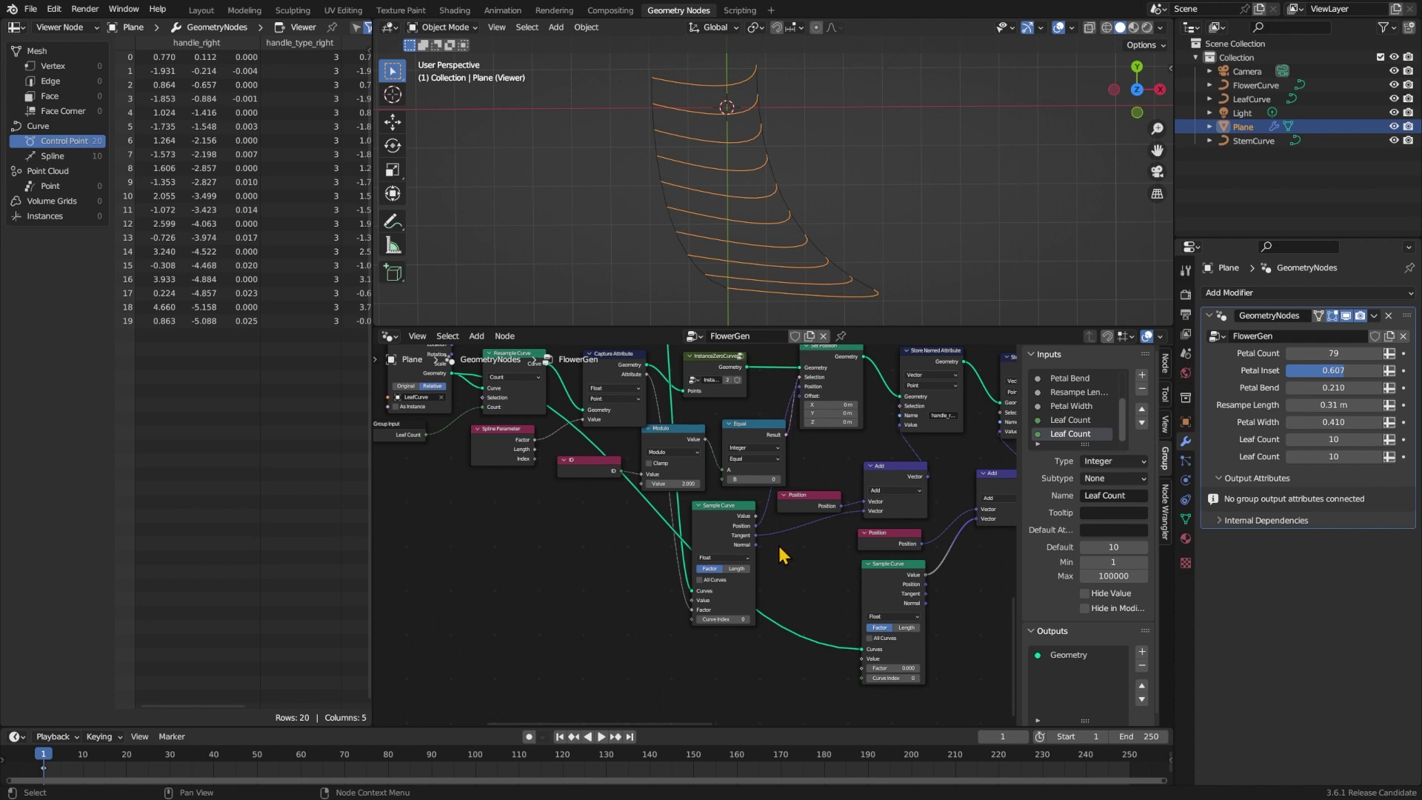
left_click(646, 382)
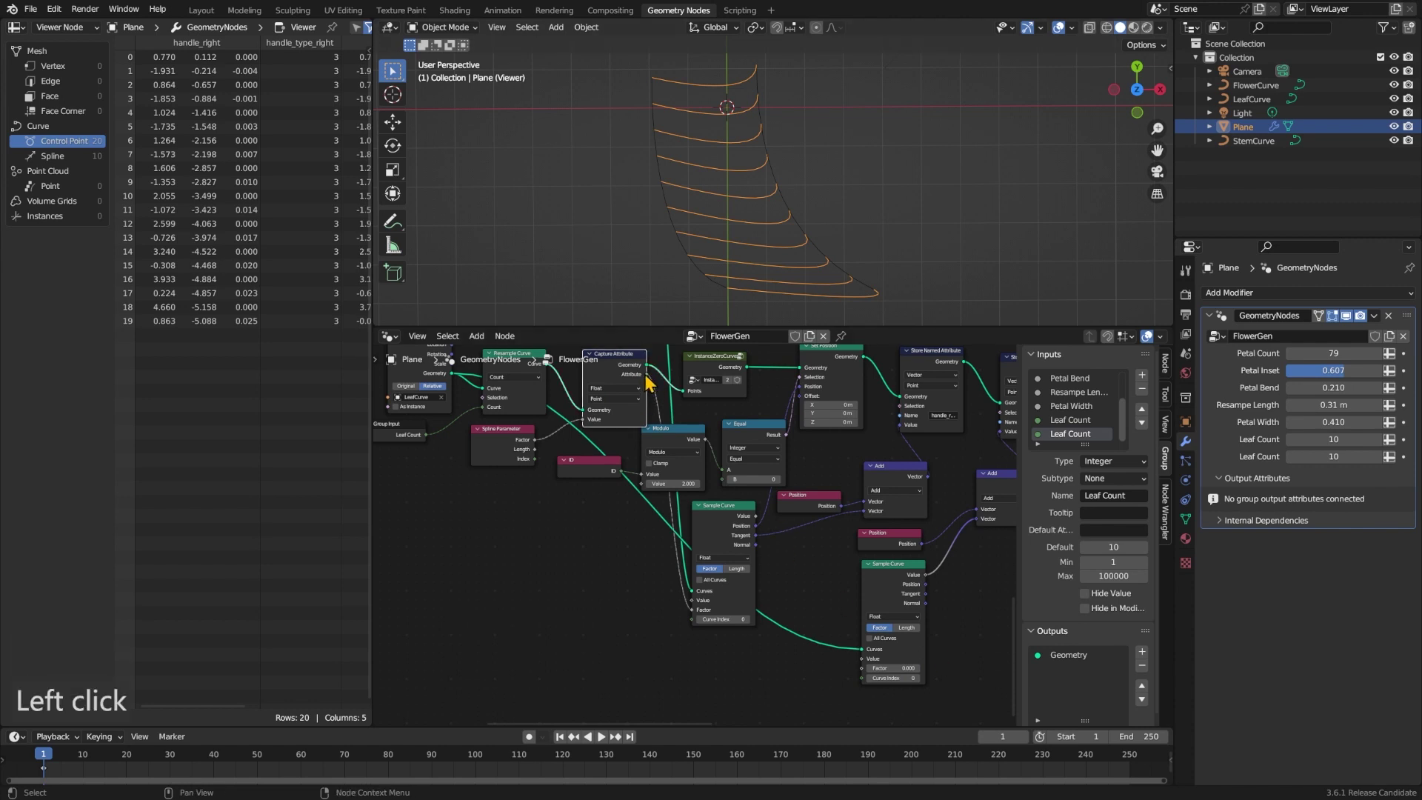
left_click_drag(647, 374, 861, 668)
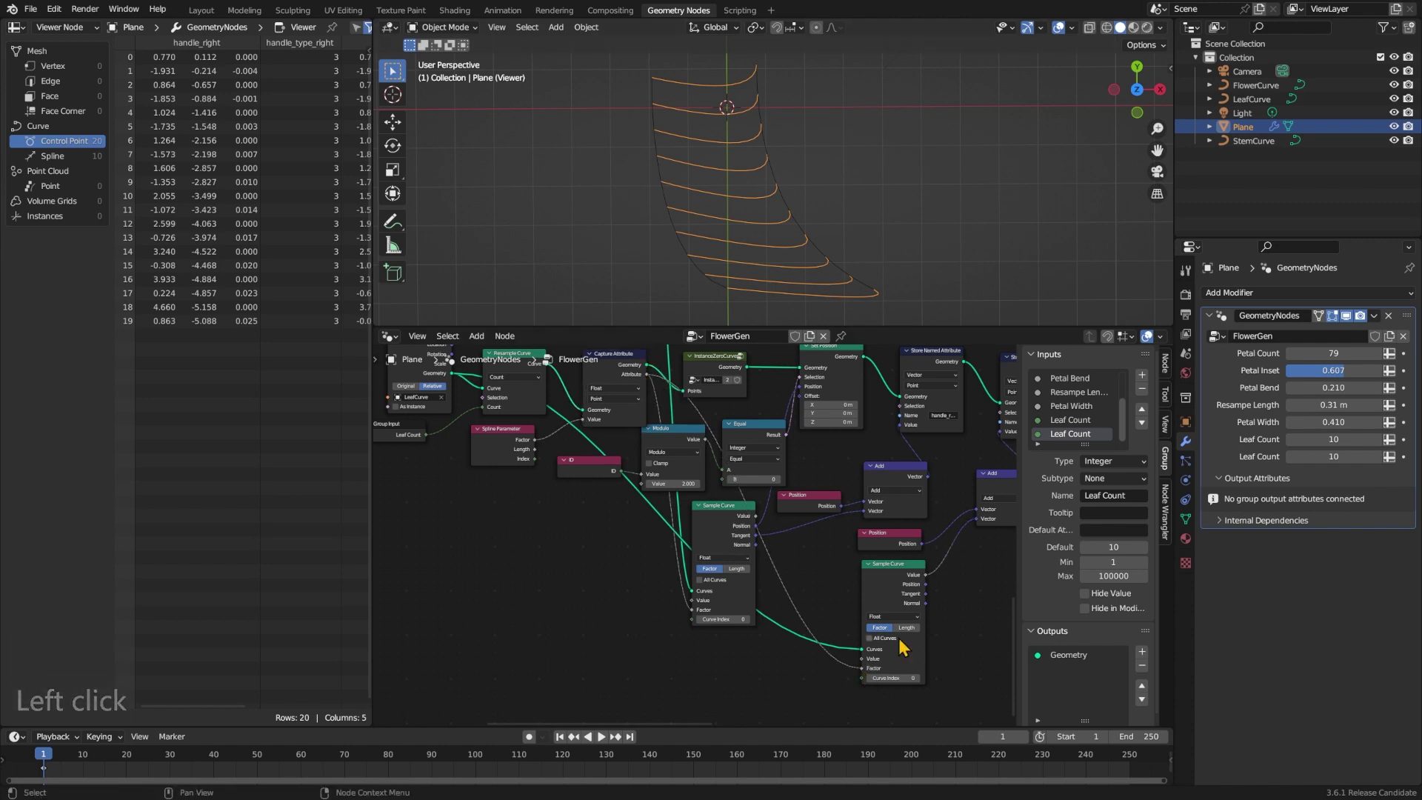
- Feed the handle_left Add node's second Vector input from the second Sample Curve's Tangent instead of its Value
scroll(903, 646, "down", 3, "ctrl")
scroll(816, 613, "up", 1)
scroll(817, 613, "down", 2, "ctrl")
left_click_drag(731, 624, 817, 489)
left_click_drag(800, 547, 799, 534)
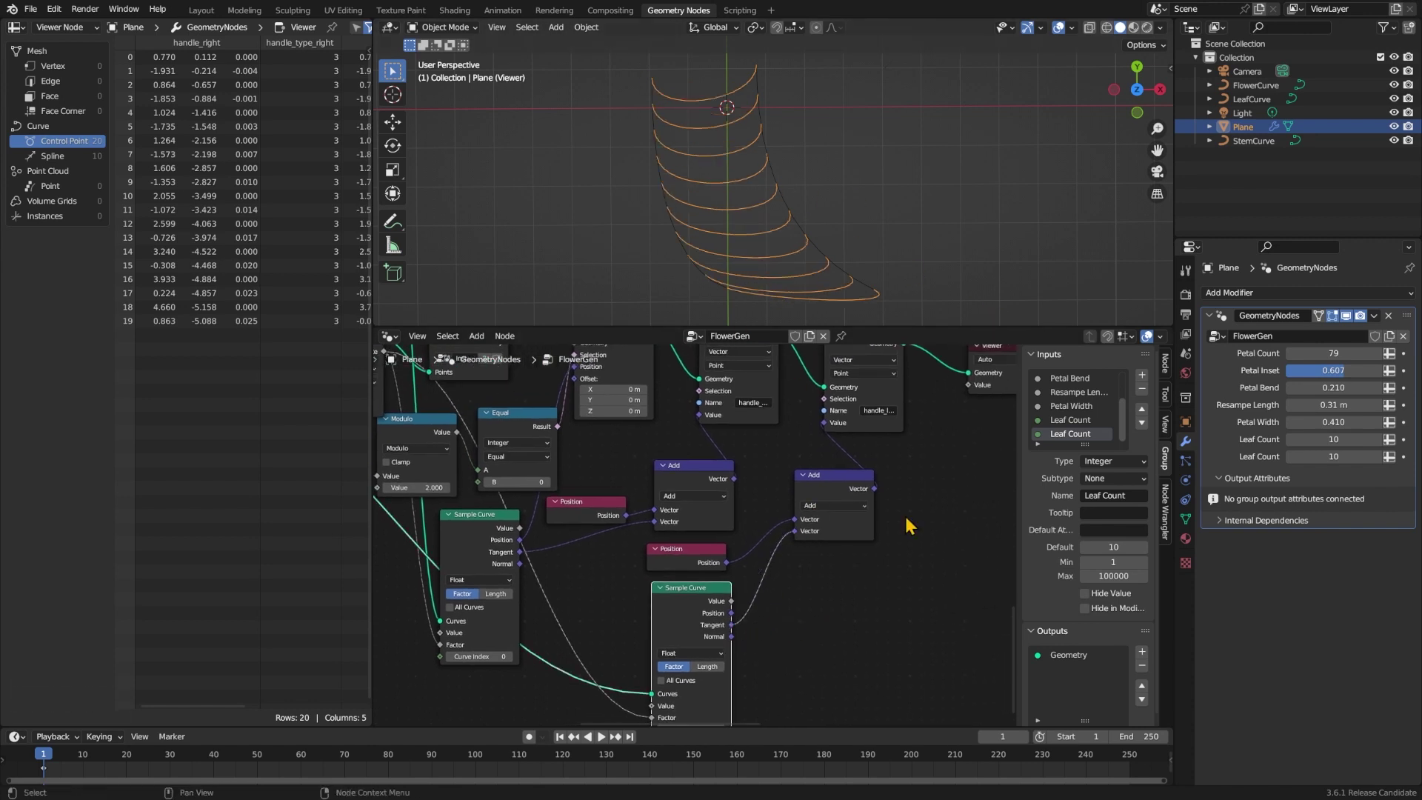
- Insert a Vector Math Scale node between the second Sample Curve's Tangent output and the handle_left Add node
scroll(909, 526, "down", 2, "ctrl")
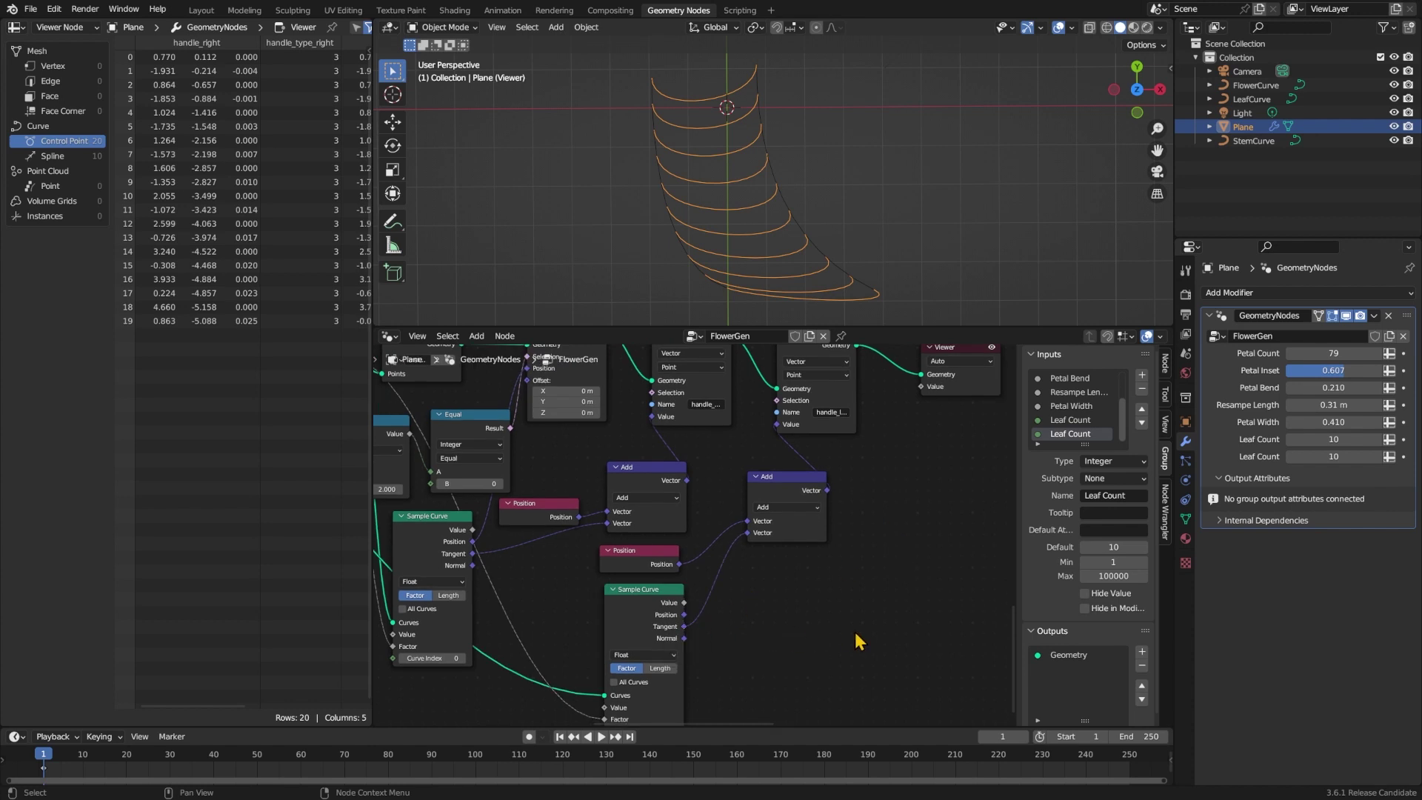
left_click_drag(685, 627, 721, 628)
type("scale")
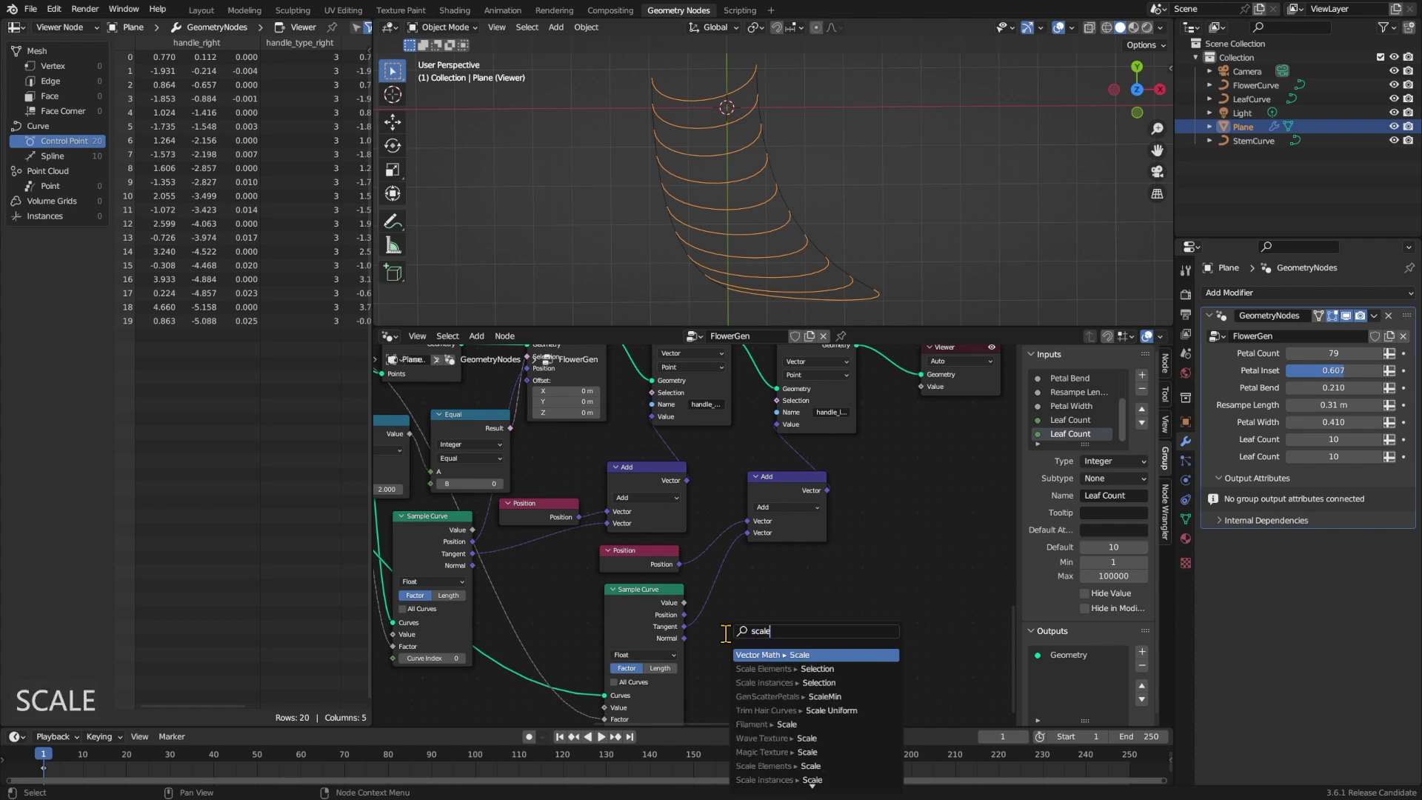
key("Return")
left_click(701, 631)
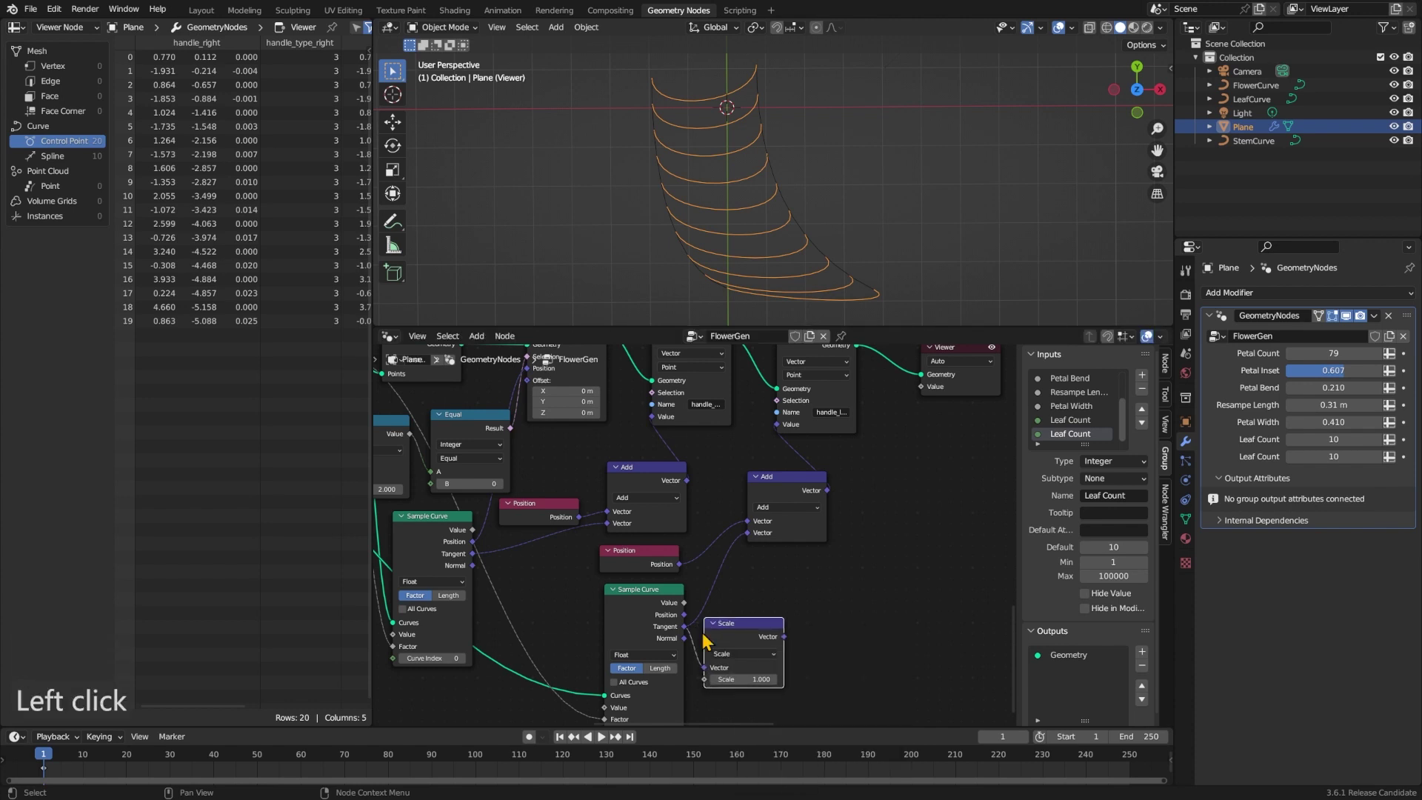
left_click_drag(748, 534, 748, 533)
middle_click_drag(710, 686, 728, 671)
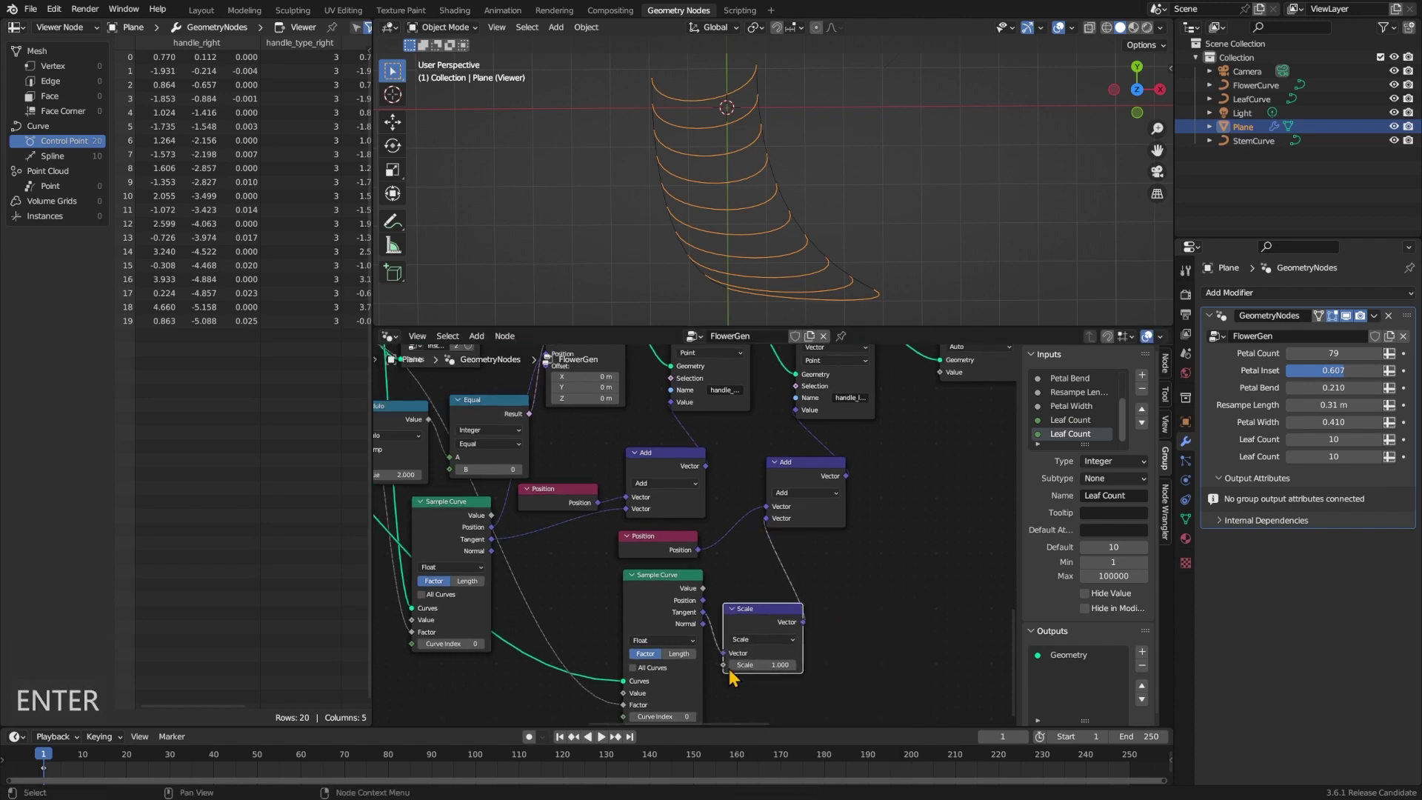
- Delete the duplicate Leaf Count group input and feed the Scale node's Scale value from a new Group Input node placed below Sample Curve
middle_click_drag(728, 671, 770, 612)
key("x")
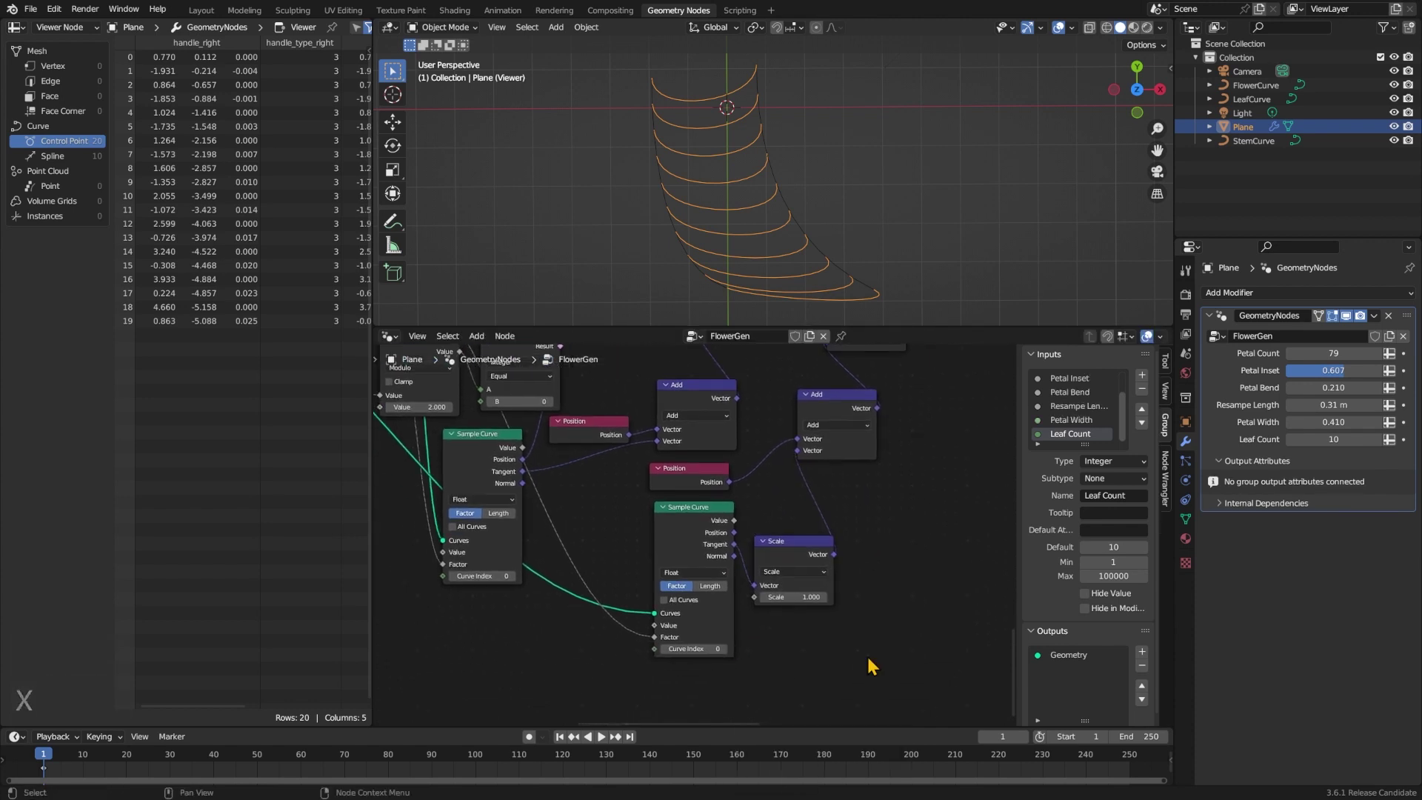
middle_click_drag(868, 648, 859, 628)
left_click(723, 626)
key("shift+a")
type("g")
key("ctrl+BackSpace")
type("grup")
key("BackSpace")
key("BackSpace")
key("Return")
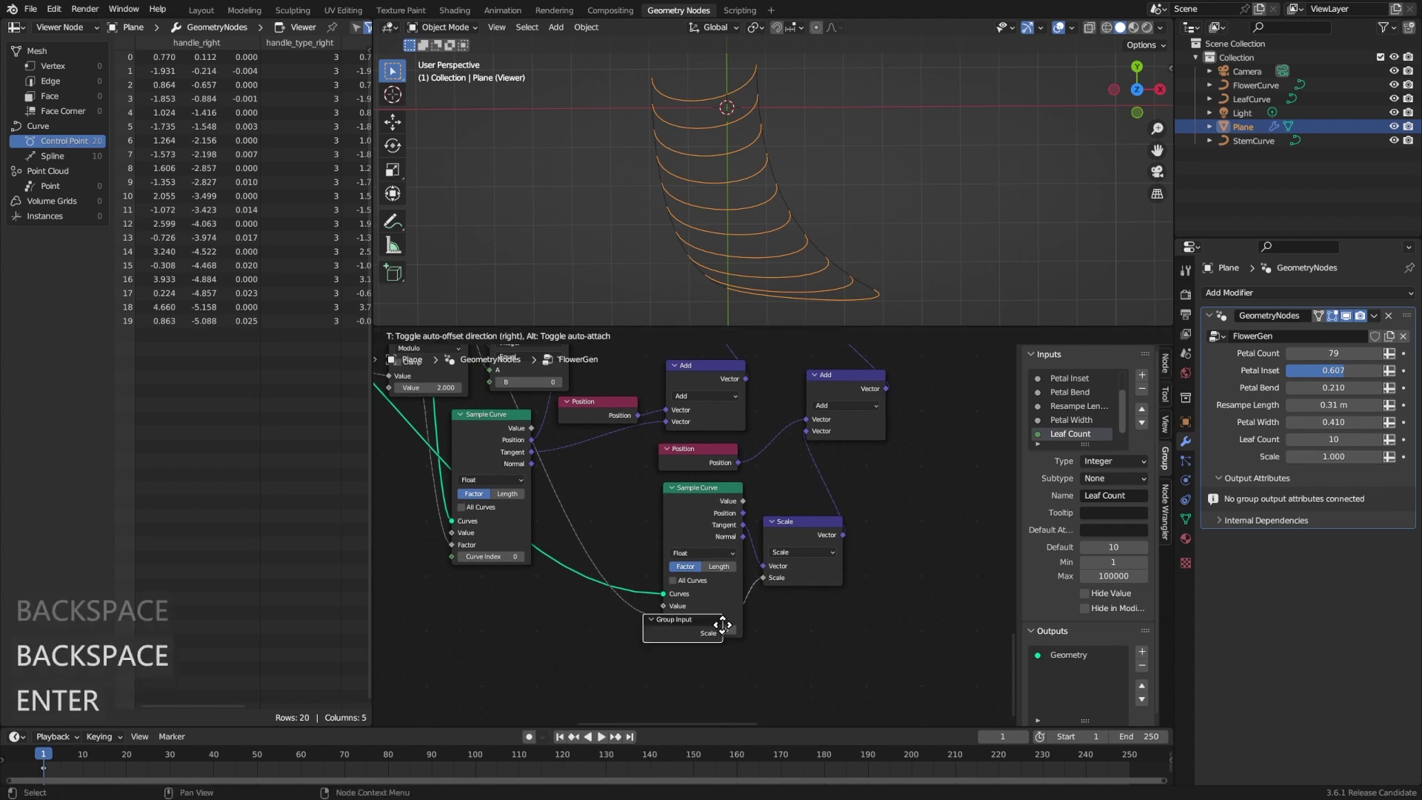
left_click(727, 660)
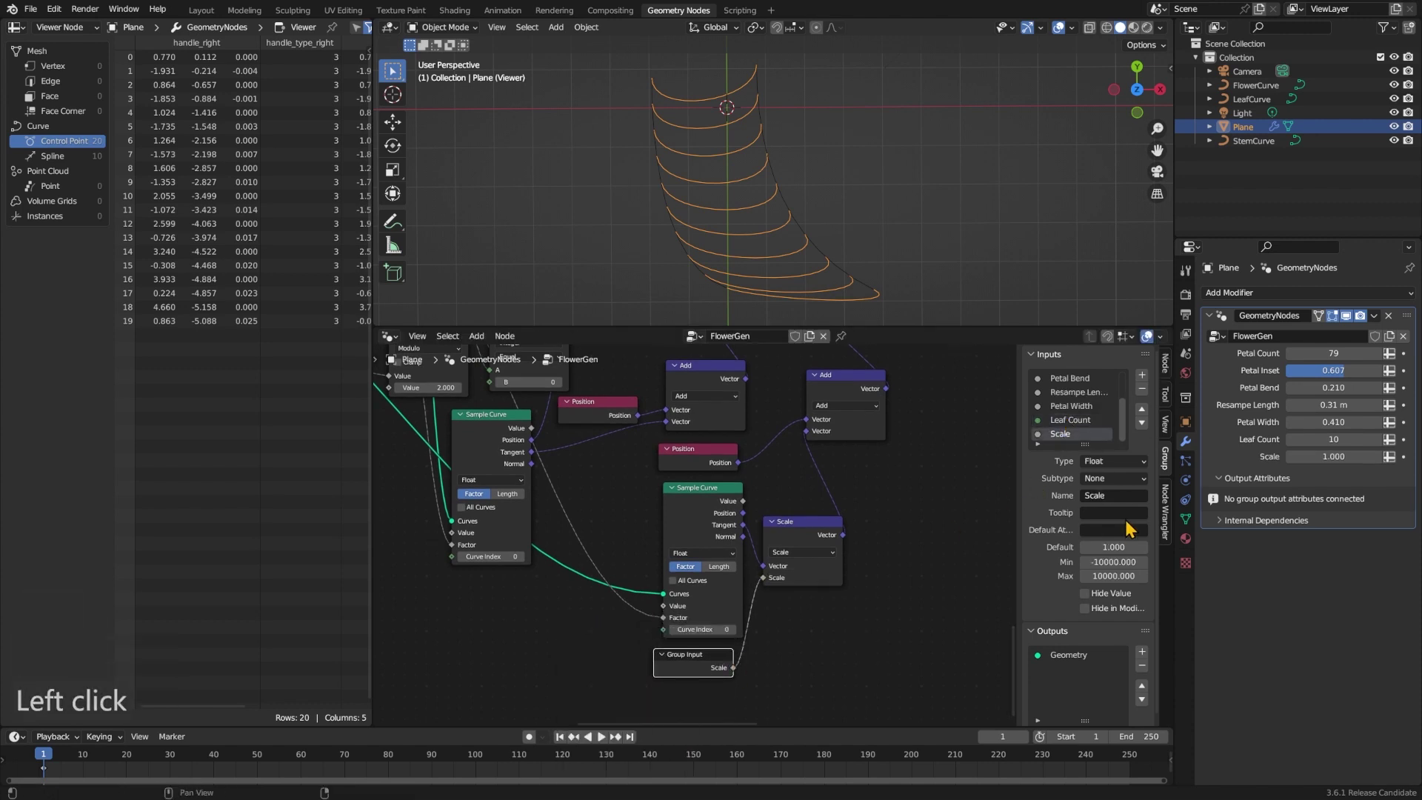
- Rename the new Scale group input as Leaf Bend
type("Leaf")
key("ctrl+Delete")
type("Bend")
key("Return")
left_click(889, 606)
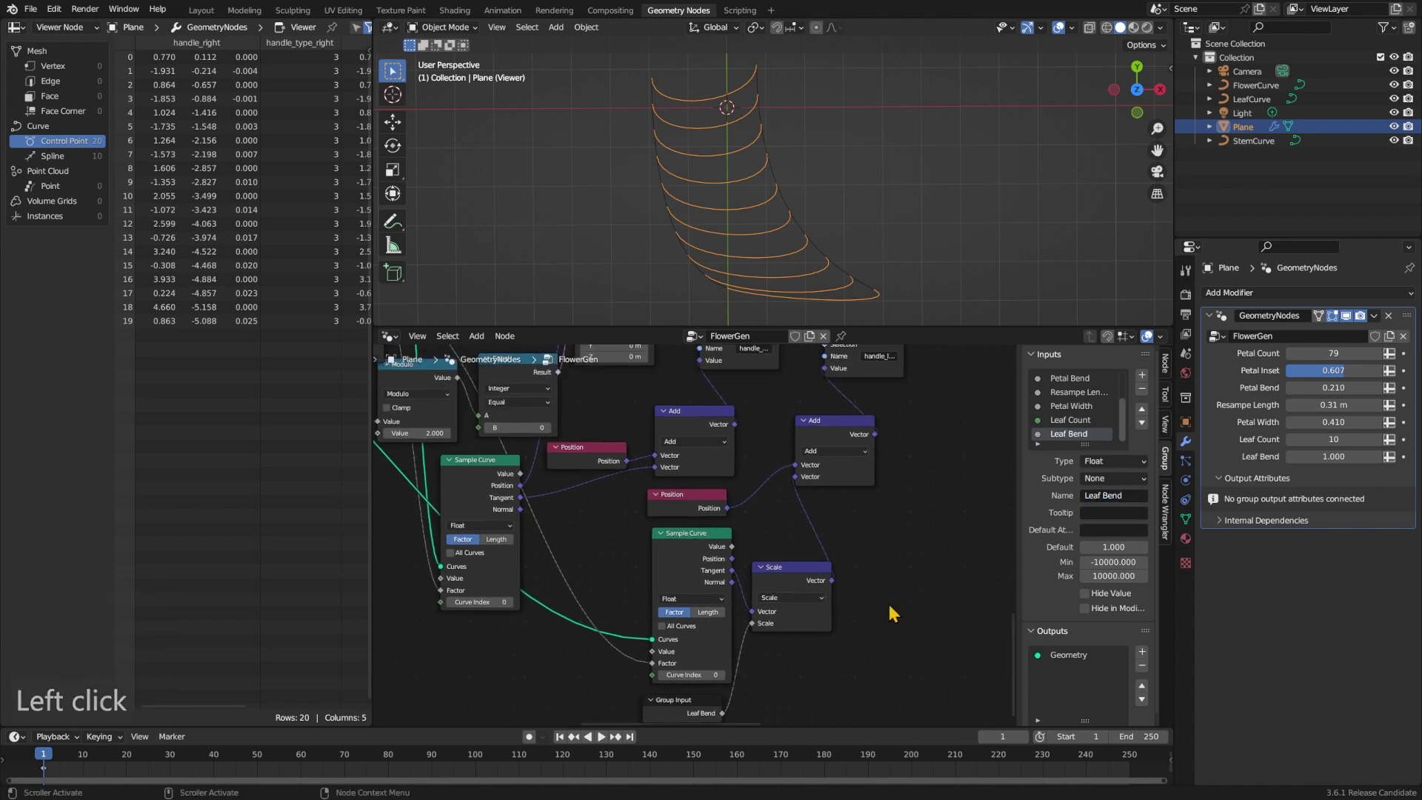
- Duplicate the Scale node and insert the copy between the first Sample Curve's Tangent and the handle_right Add node
left_click(807, 582)
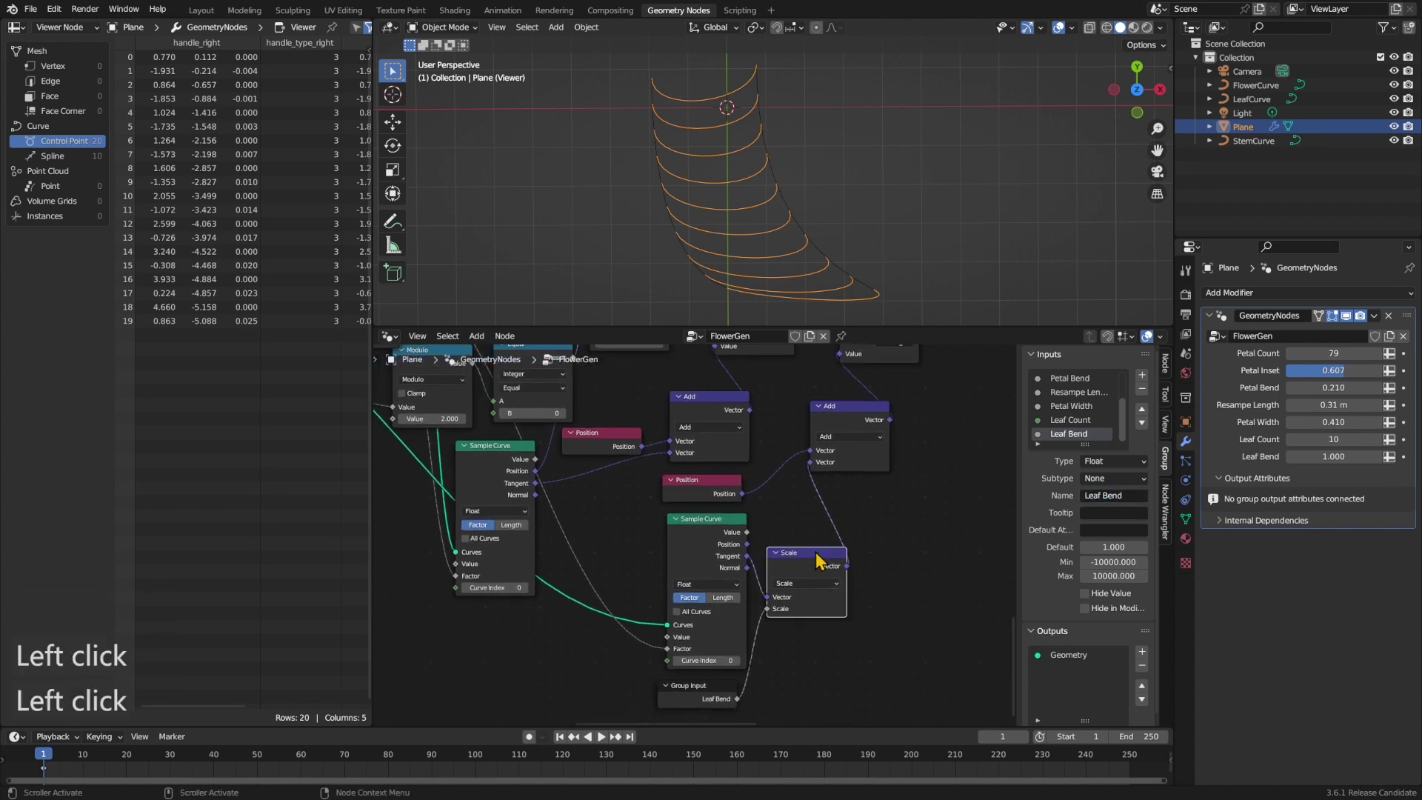
key("shift+d")
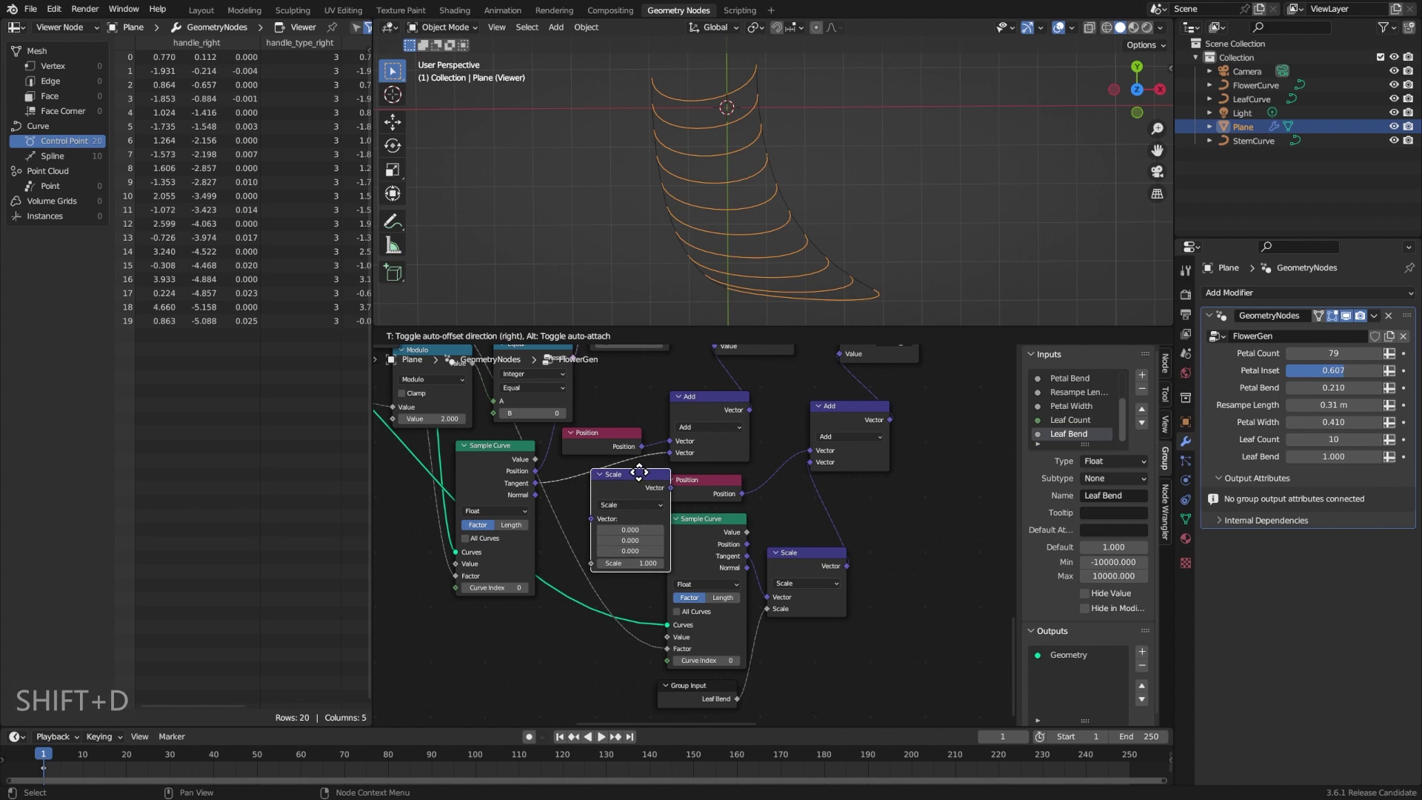
left_click(641, 482)
left_click_drag(624, 478, 609, 485)
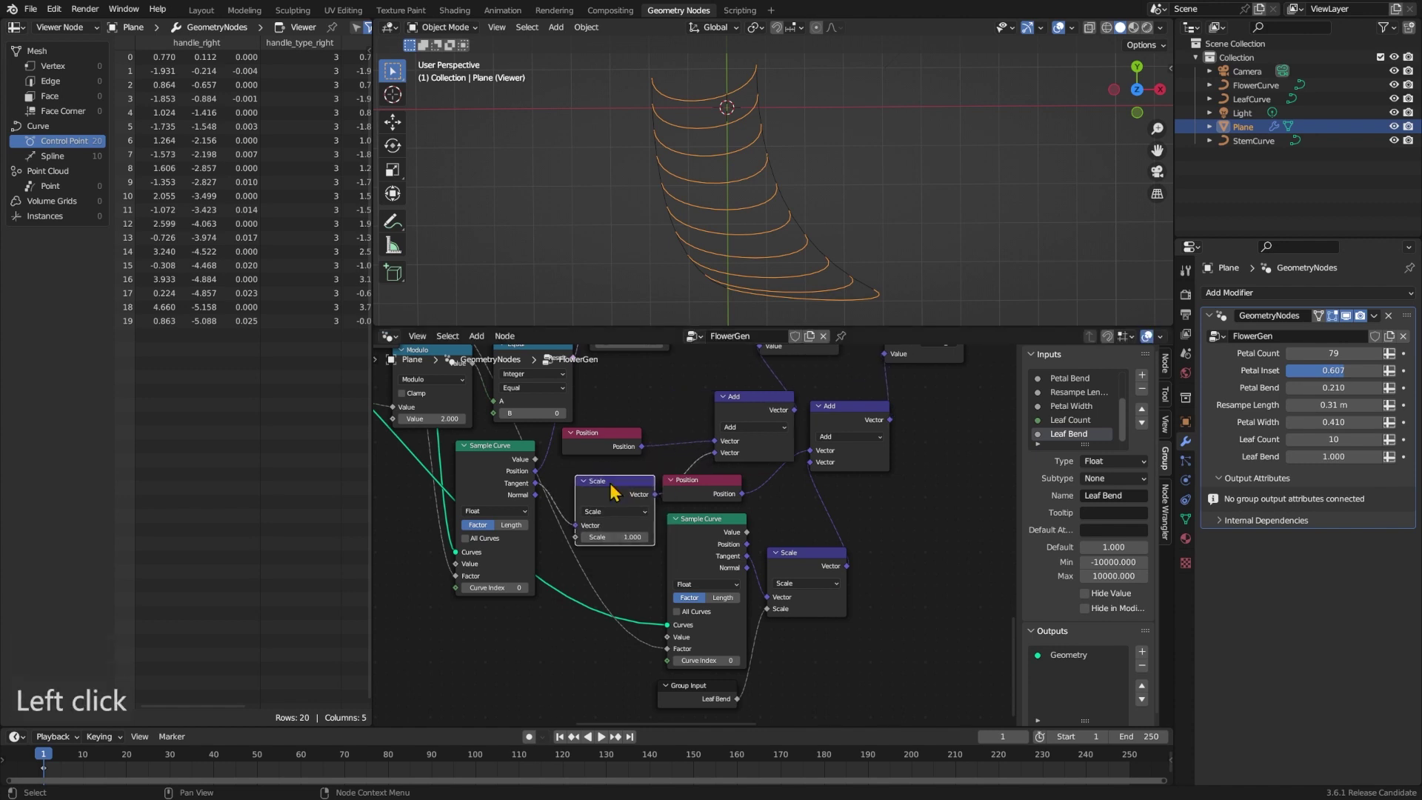
- Connect Leaf Bend to the duplicated Scale node's Scale value and set the modifier's Leaf Bend to 1.230
middle_click_drag(697, 616, 708, 608)
left_click_drag(750, 691, 511, 576)
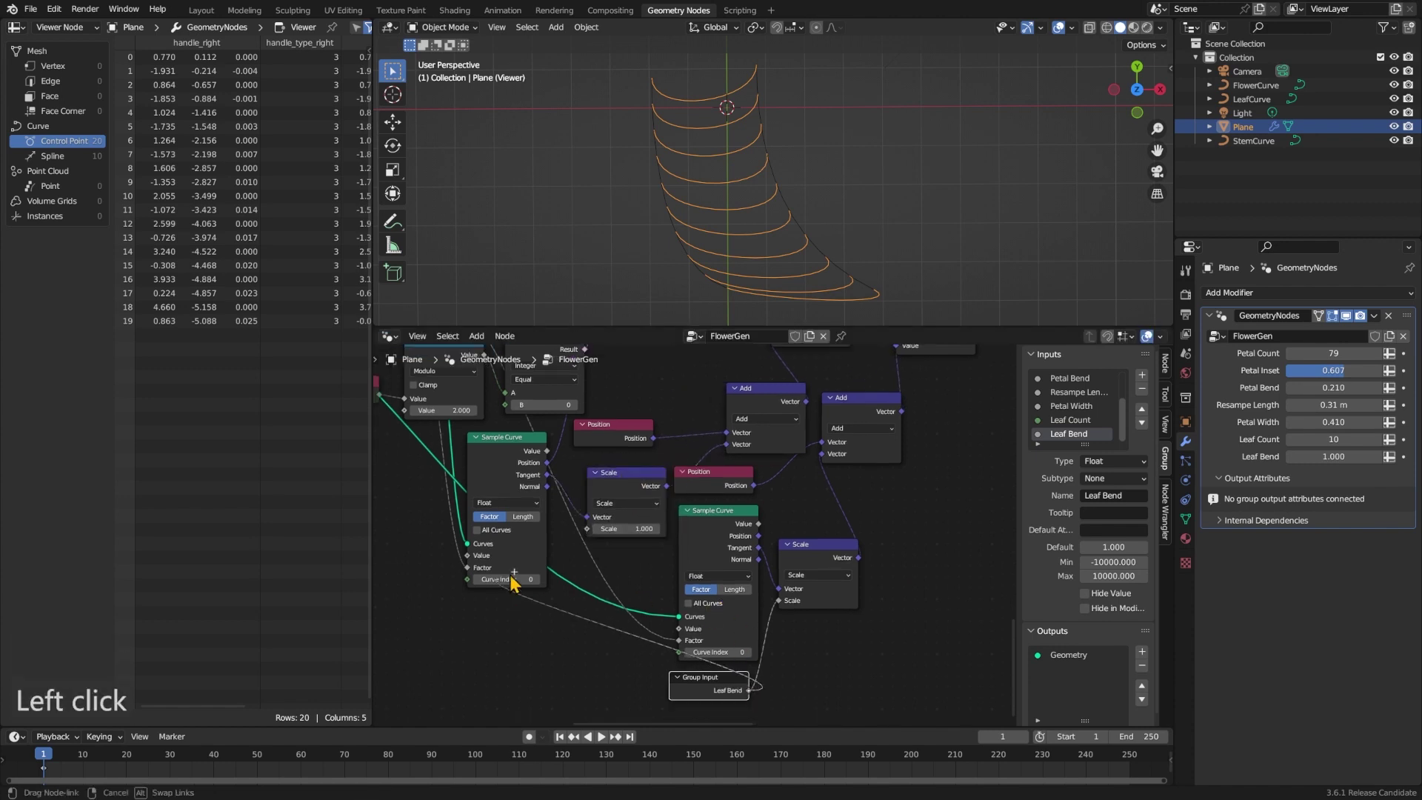
left_click_drag(585, 538, 587, 528)
mouse_move(1333, 457)
left_mouse_down()
mouse_move(1377, 456)
mouse_move(1348, 457)
left_mouse_up()
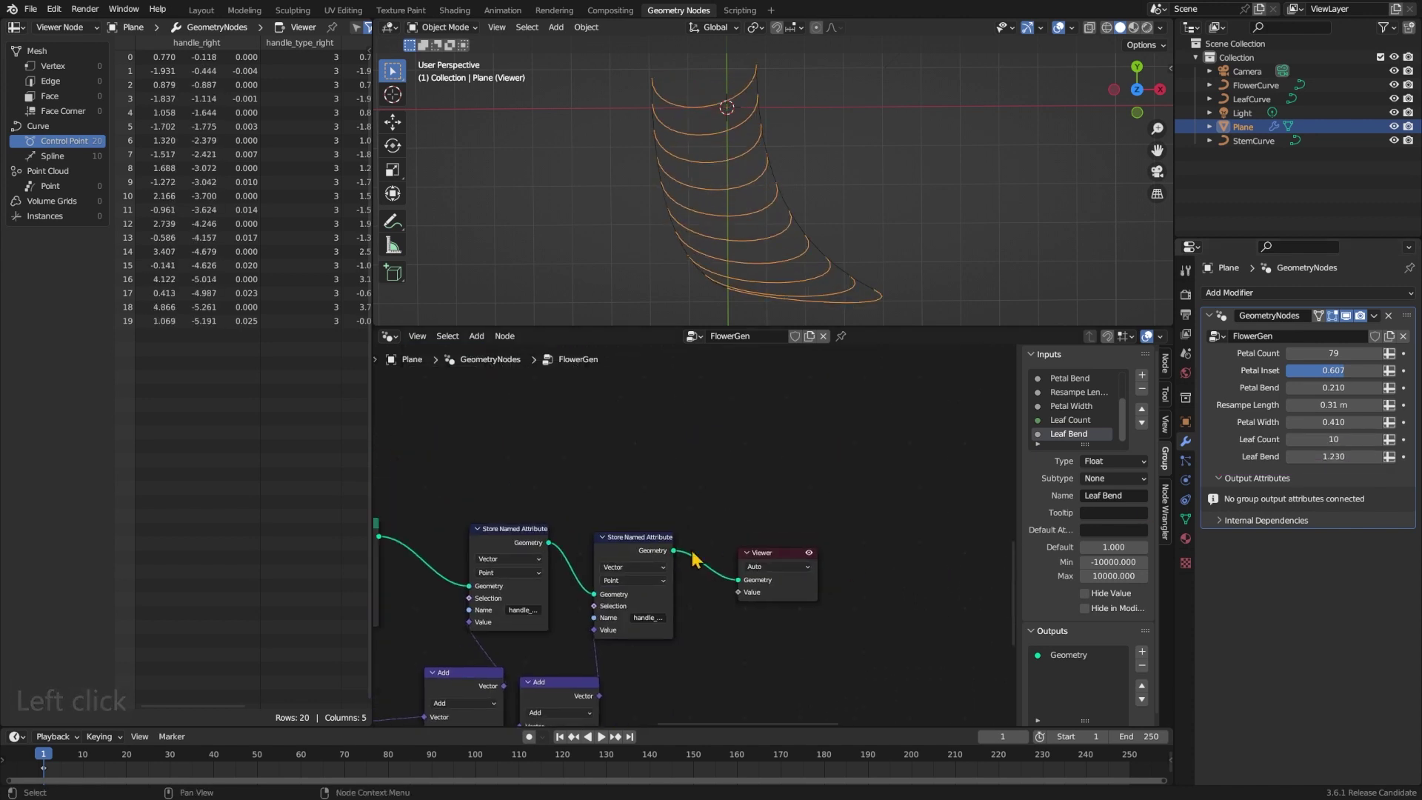
- Insert the ExtrudePetal node group between the handle_left Store Named Attribute node and the Viewer, and reduce its Petal Width
left_click_drag(767, 552, 870, 552)
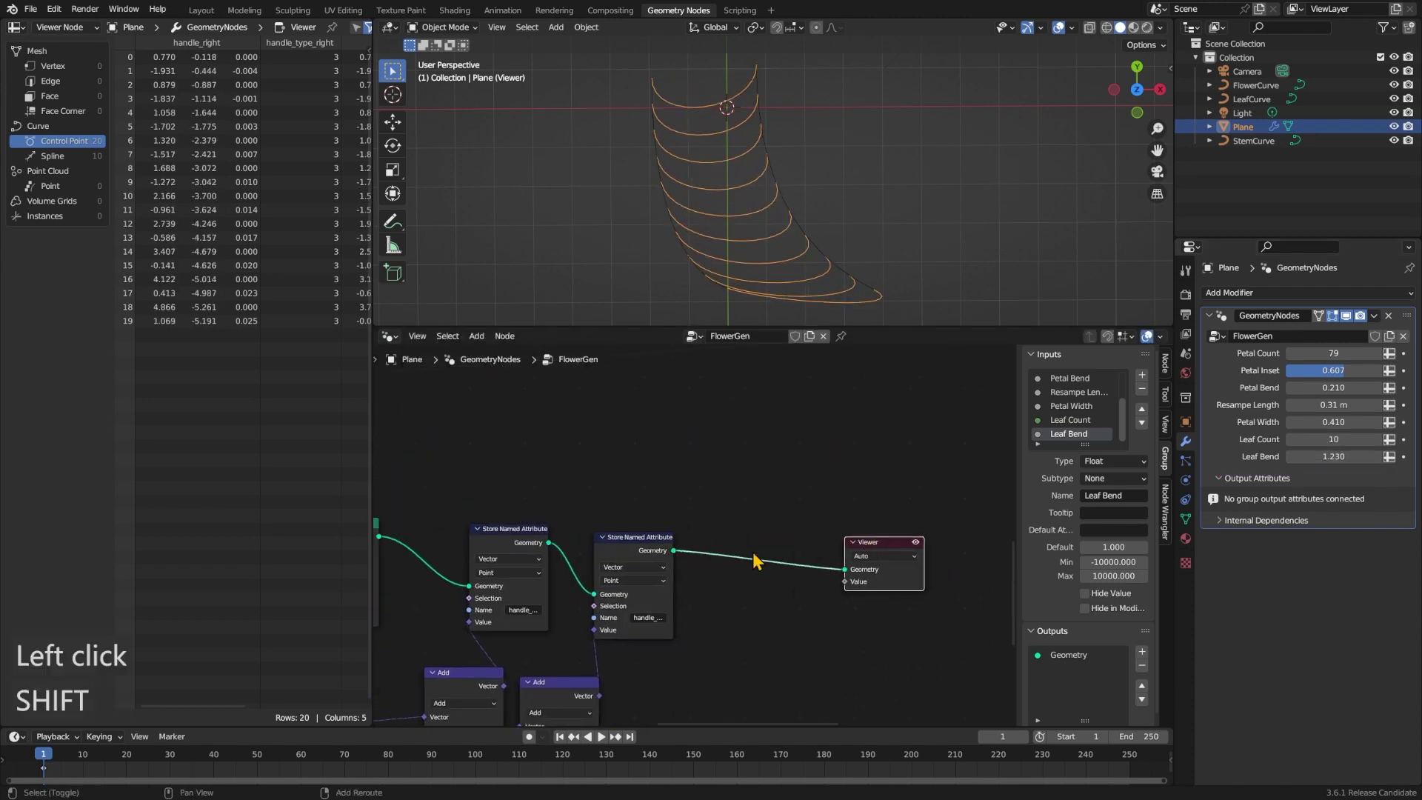
key("shift+a")
type("spetal")
key("Return")
left_click(716, 554)
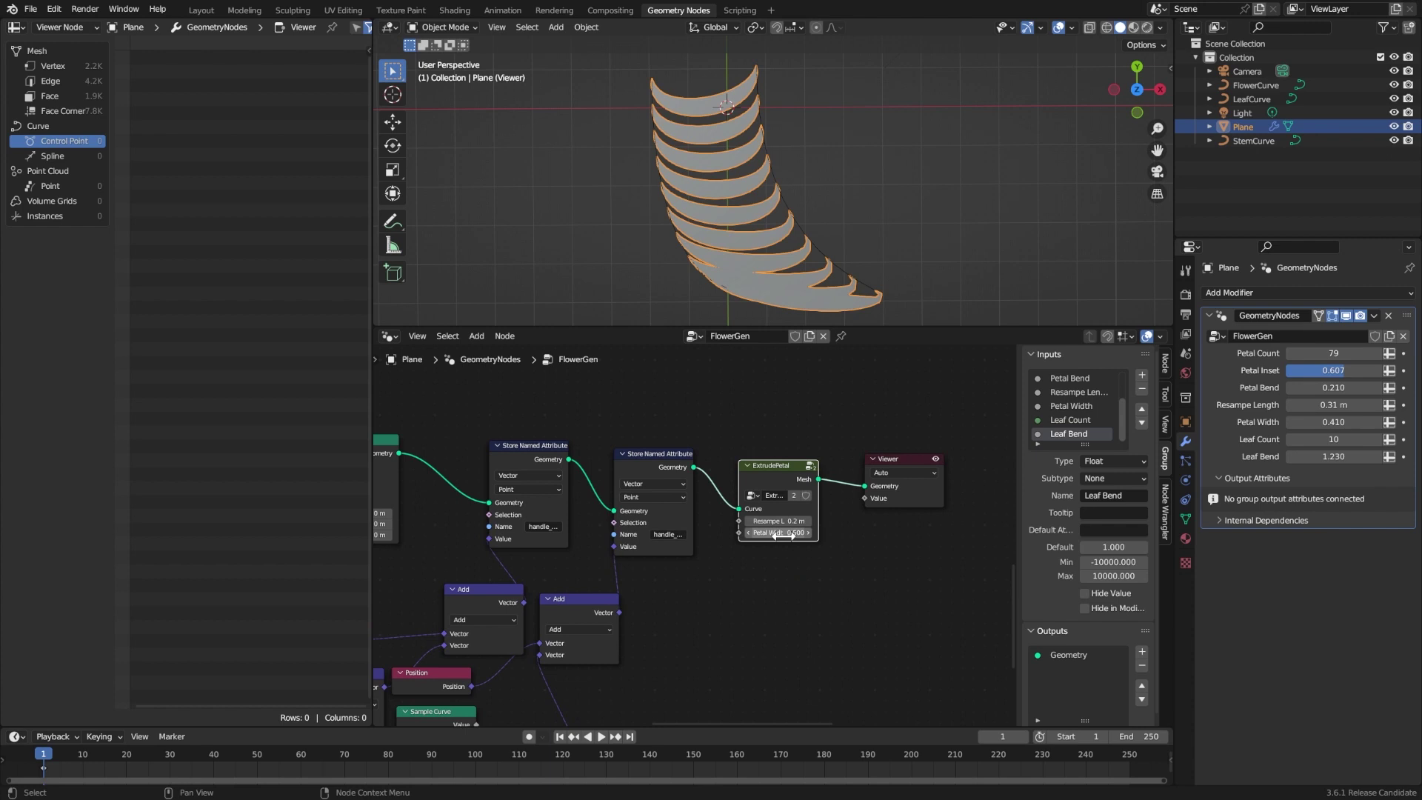
left_click_drag(778, 532, 790, 548)
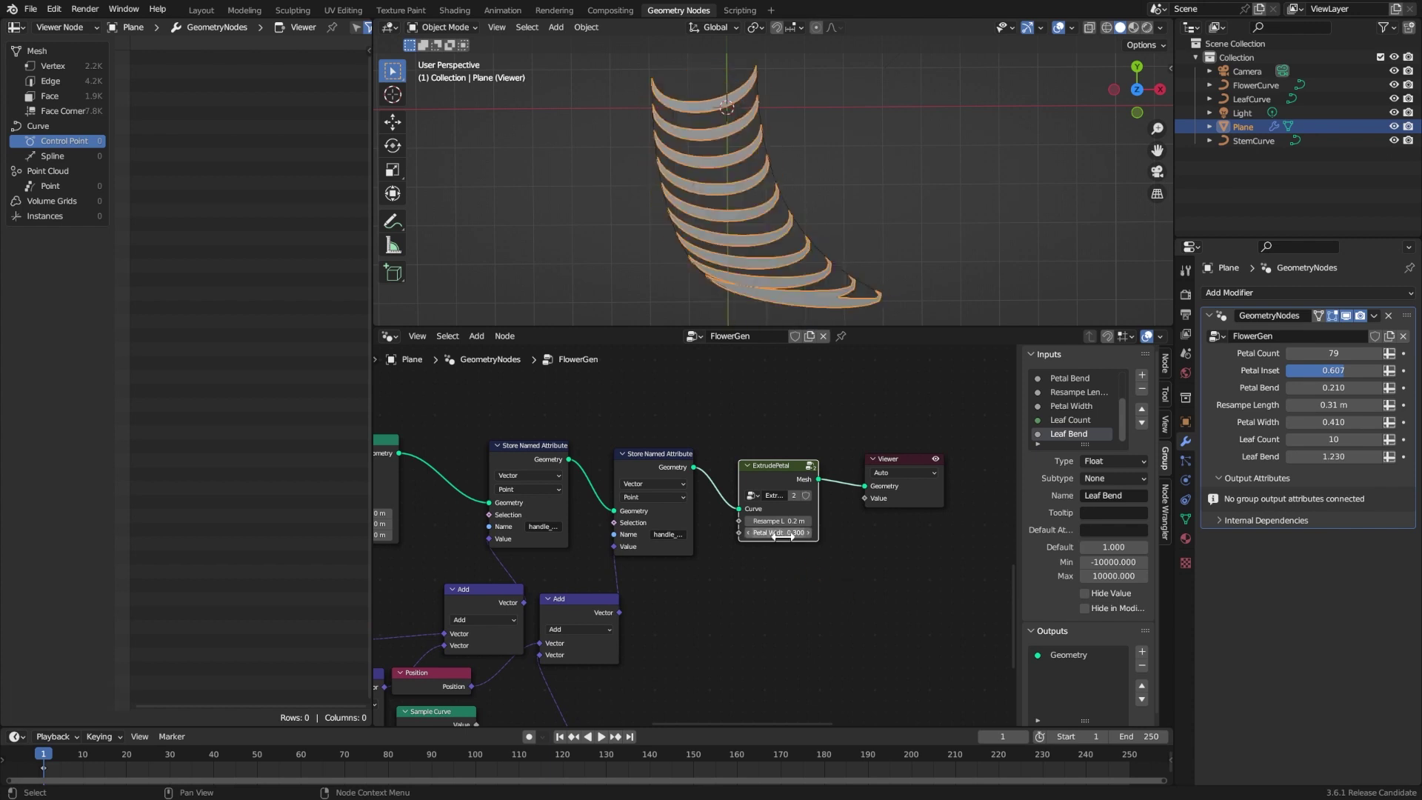
left_click(859, 585)
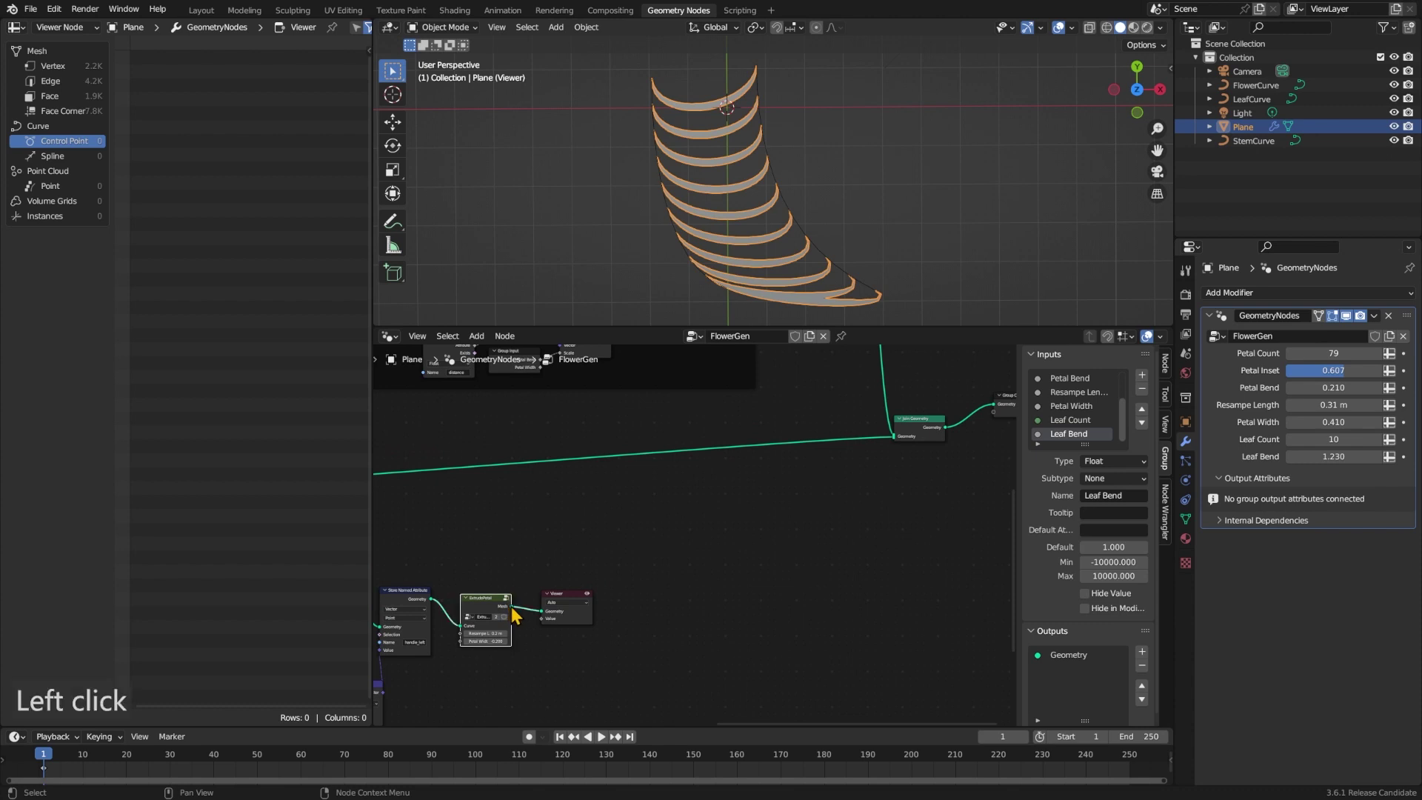
- Connect the leaf ExtrudePetal's Mesh output to the final Join Geometry node and delete the Viewer node
left_click_drag(882, 492, 896, 437)
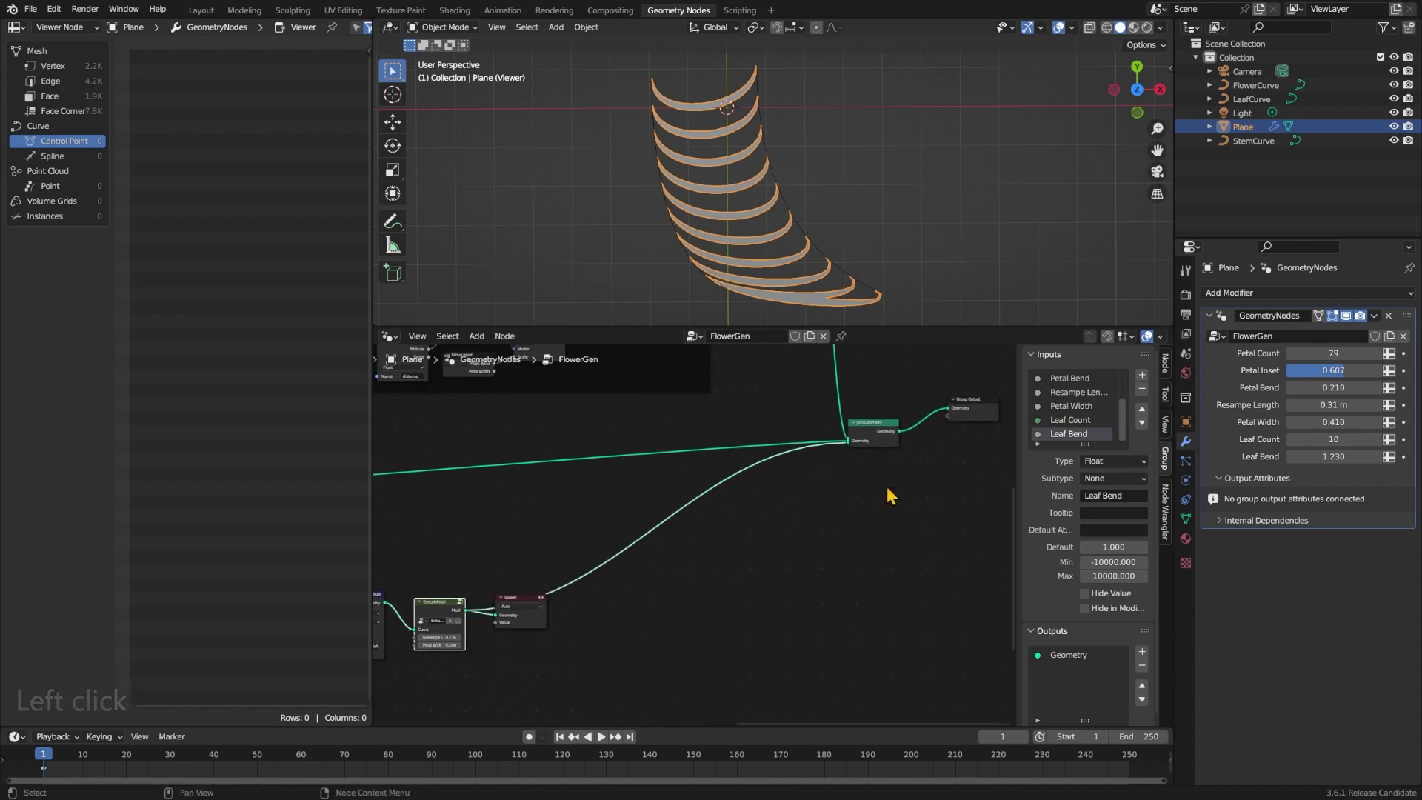
left_click(496, 608)
key("Delete")
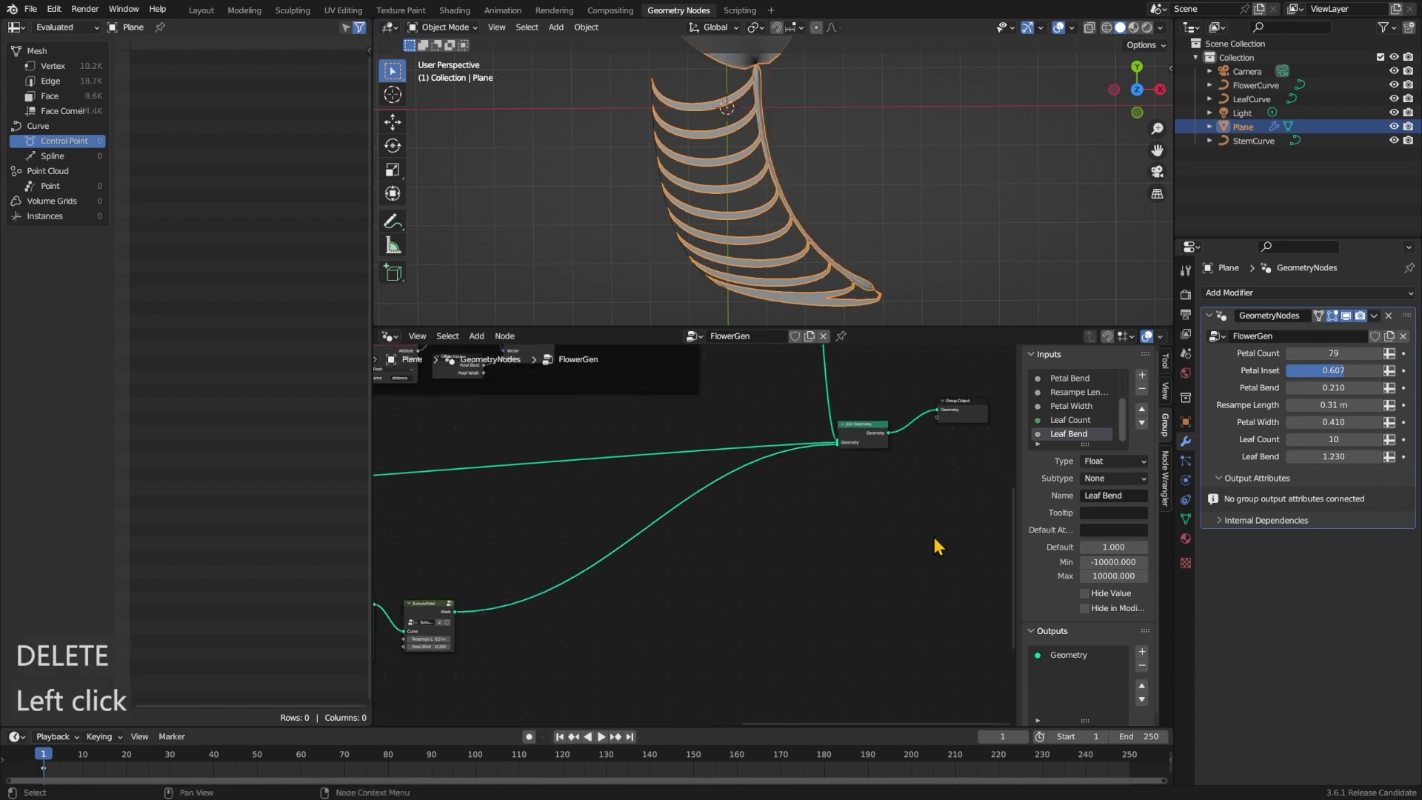
scroll(933, 537, "up", 2)
scroll(886, 253, "up", 5, "shift")
scroll(887, 253, "down", 2)
scroll(887, 253, "down", 4, "shift")
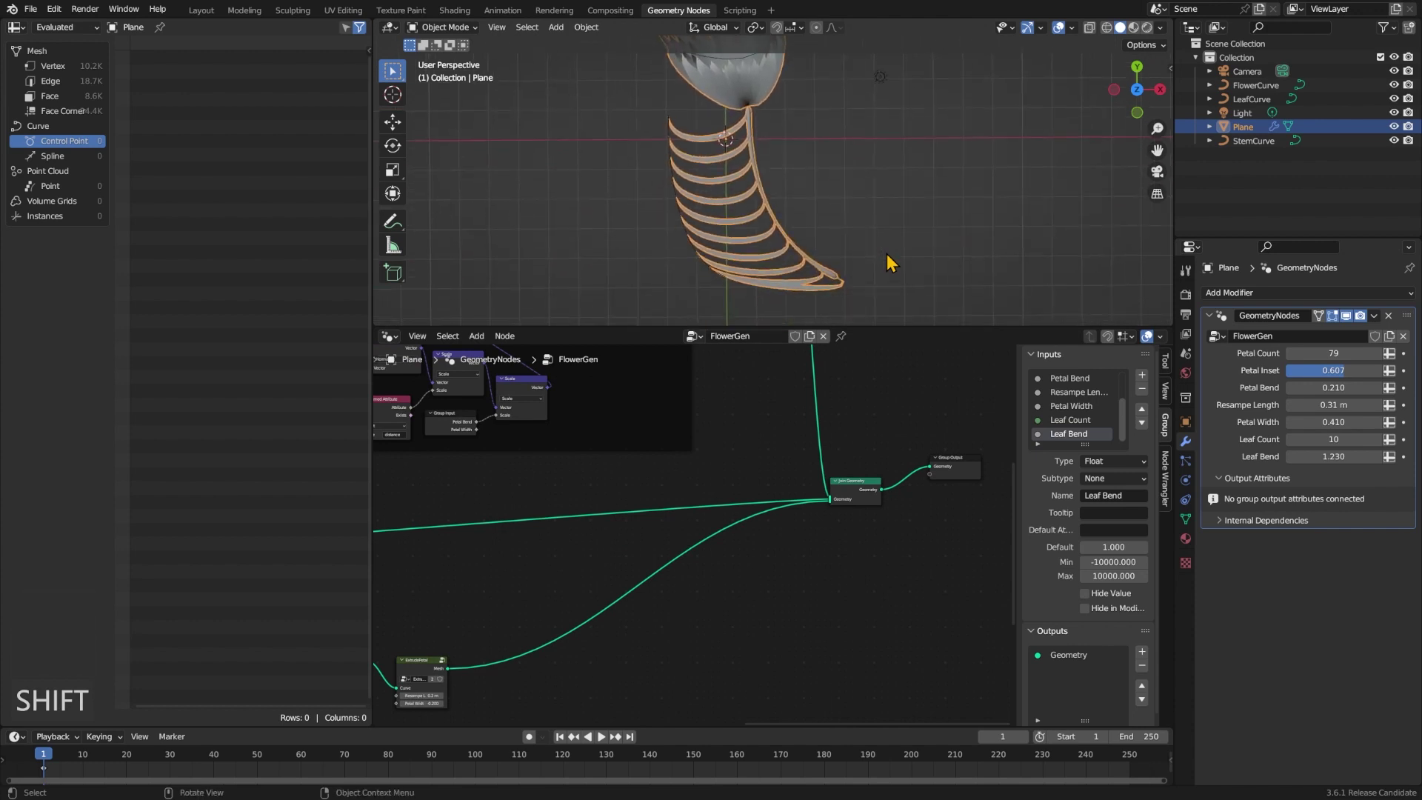
left_click(891, 263)
- Group all the leaf nodes except LeafCurve's Object Info node and its neighbouring Group Input into one node group
scroll(651, 626, "down", 8)
scroll(651, 625, "left", 5)
left_click_drag(474, 714, 920, 471)
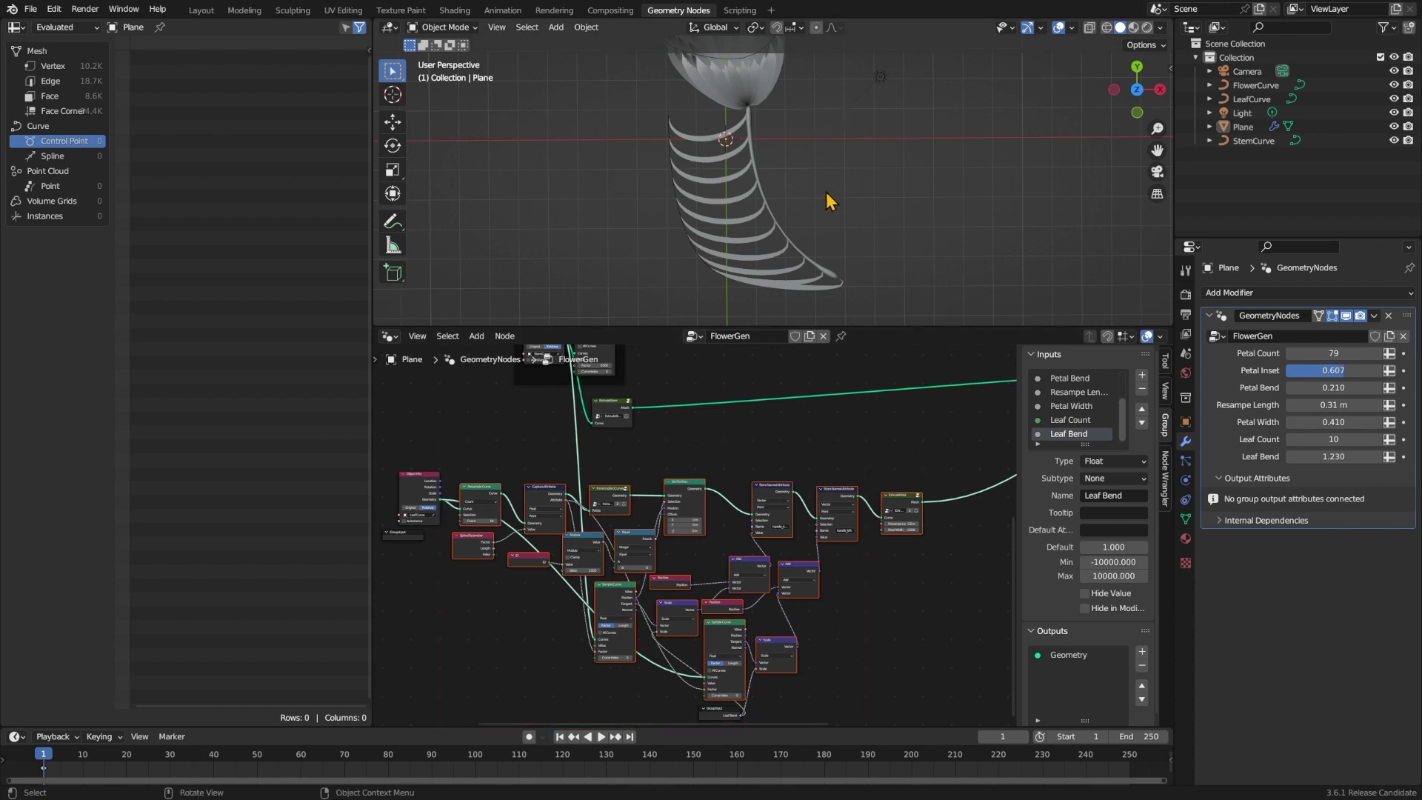
left_click(879, 462)
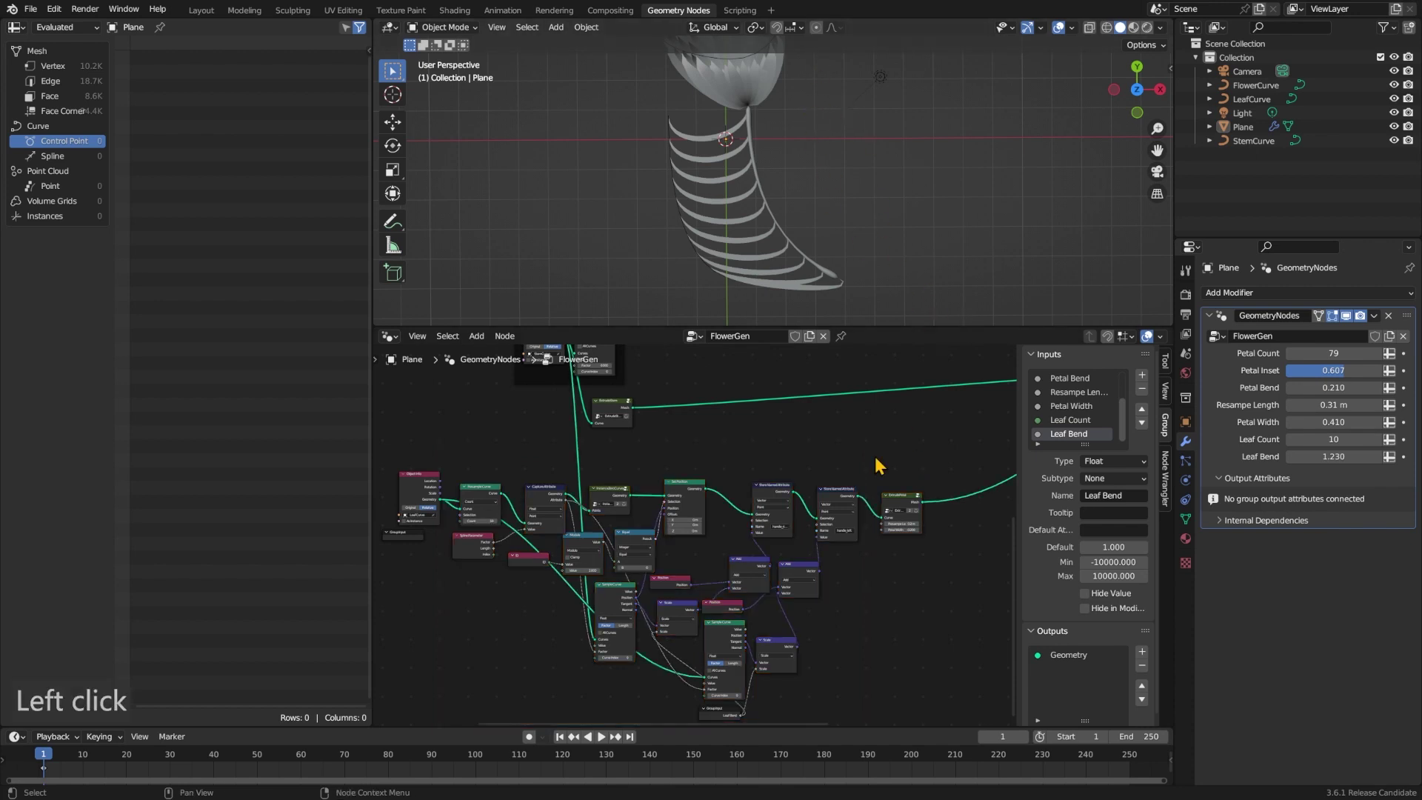
scroll(878, 465, "down", 3, "shift")
left_click_drag(457, 408, 925, 675)
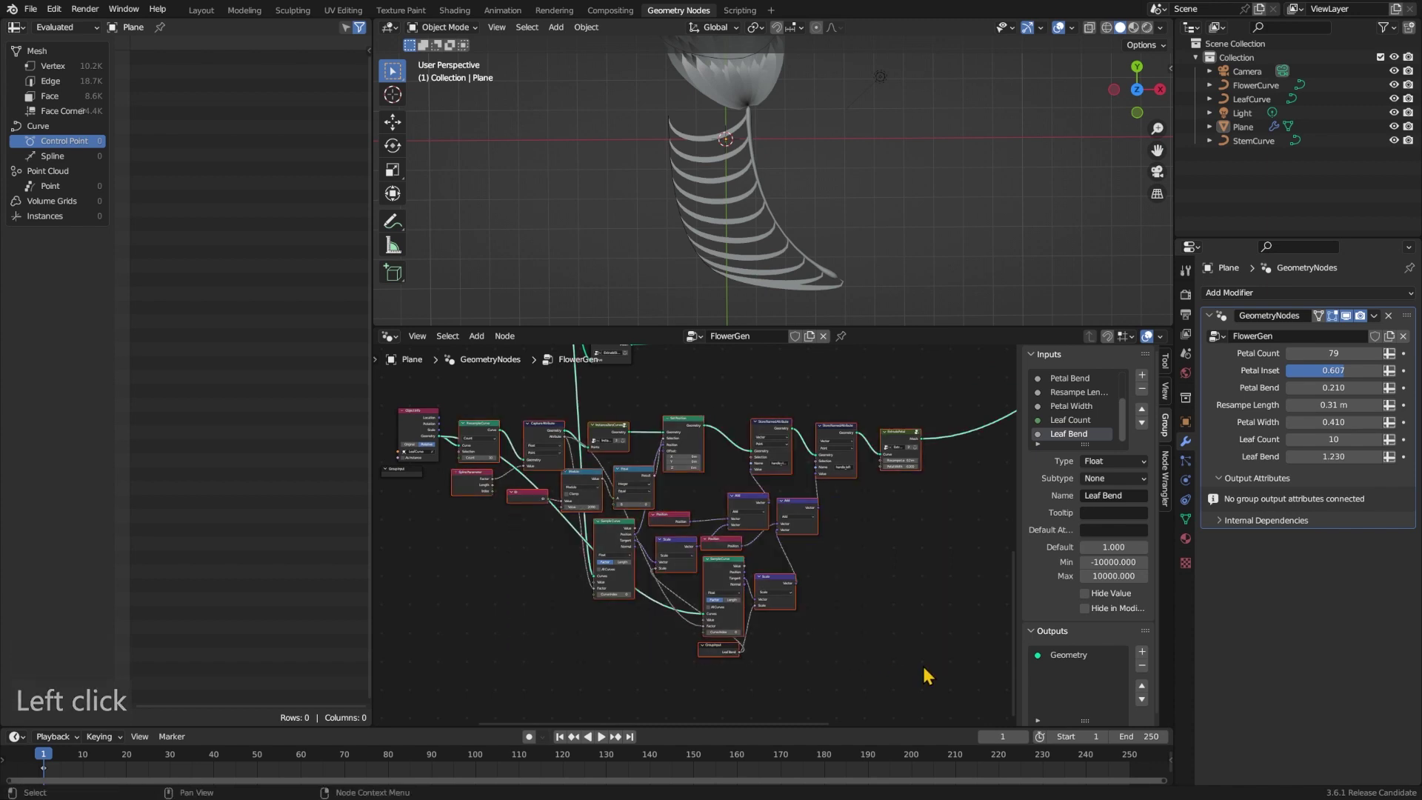
key("ctrl+g")
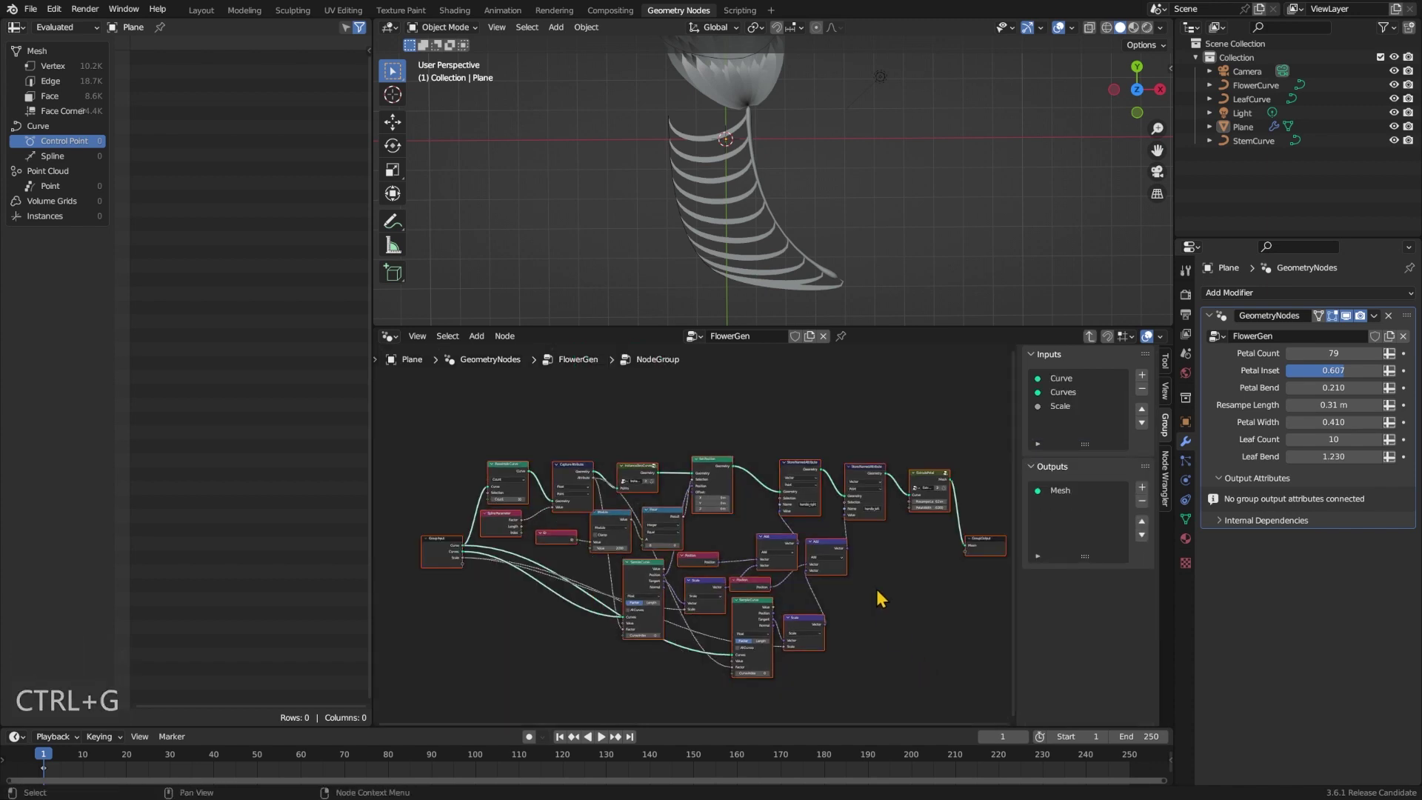
- Return to the FlowerGen tree and rename the new node group as GenLeaves
key("Tab")
scroll(745, 575, "up", 5)
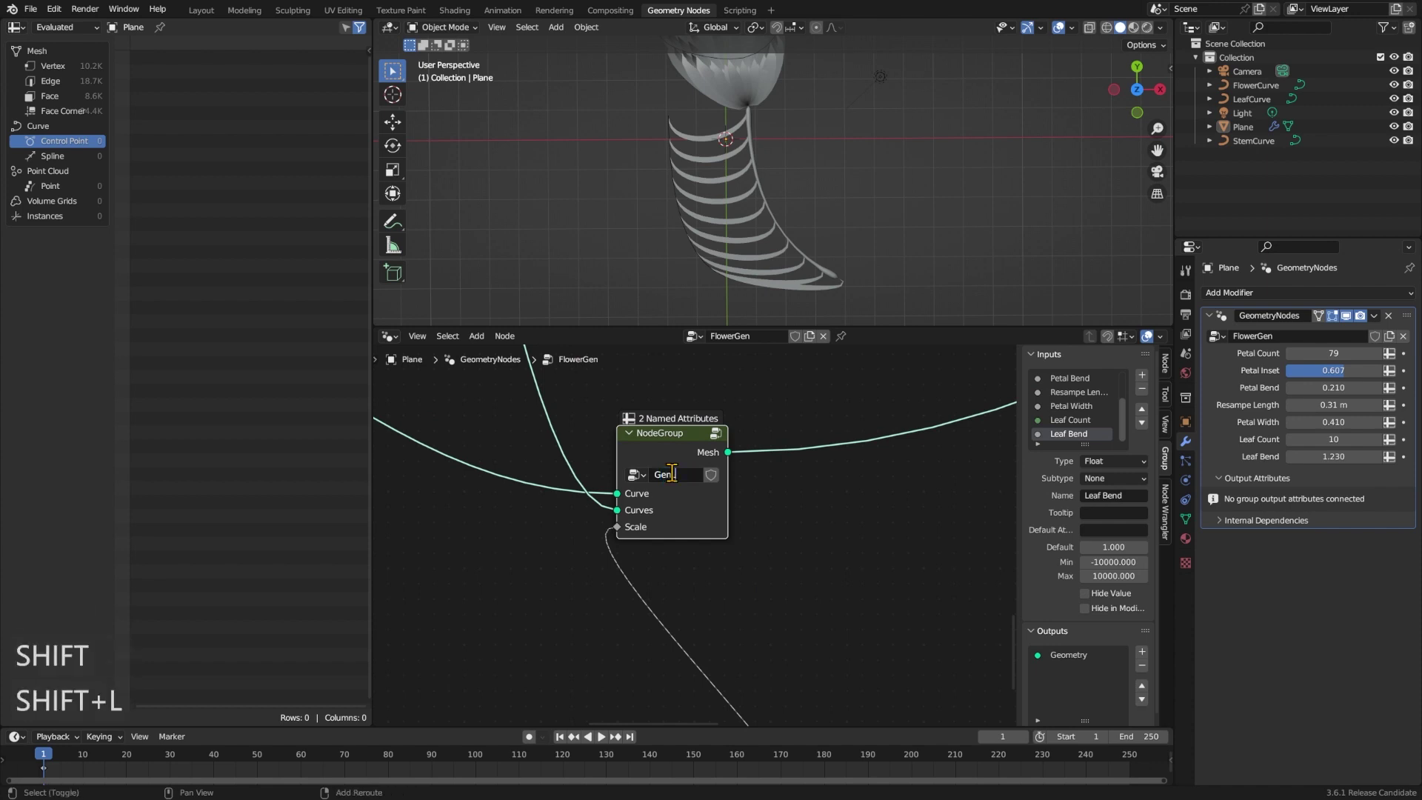
key("Tab")
key("Tab")
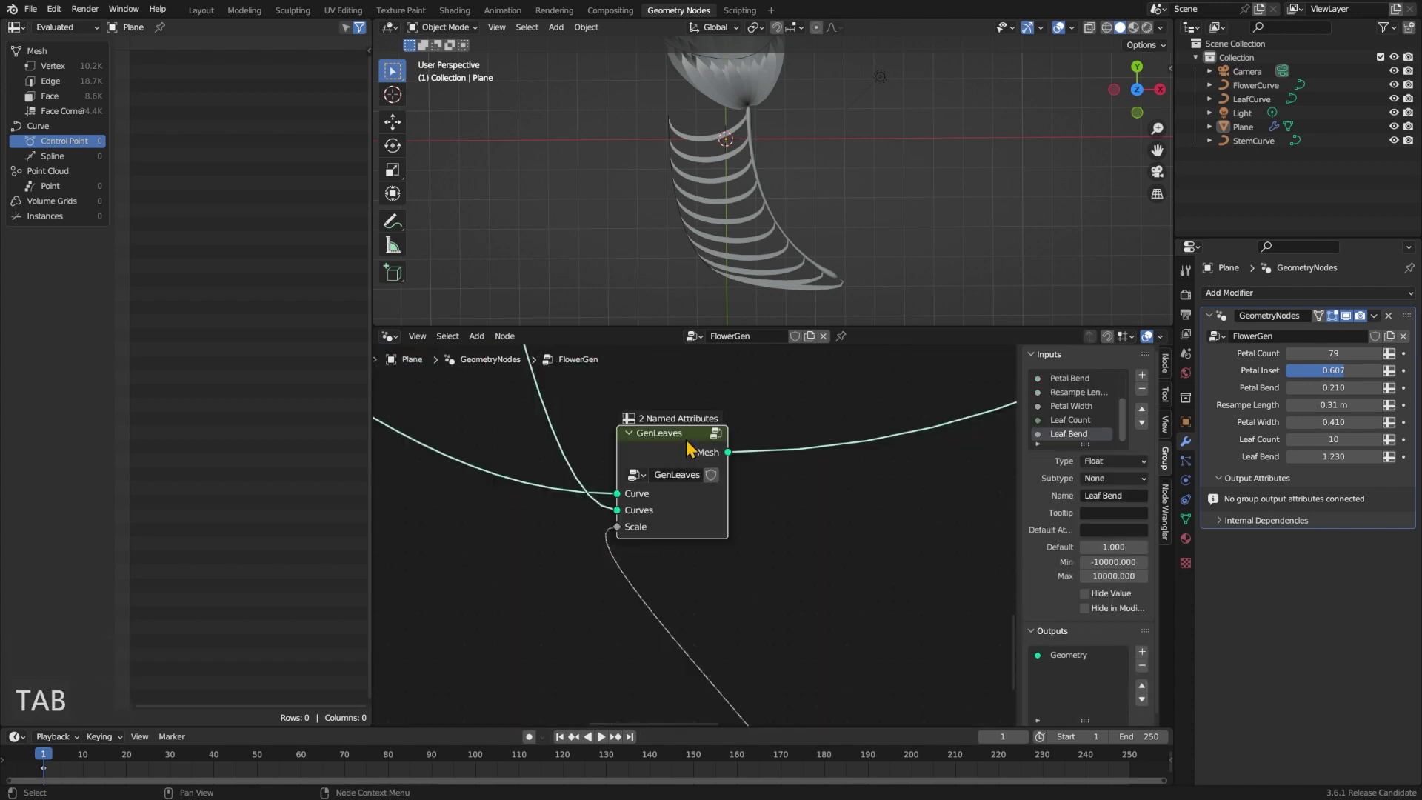
- Open the GenLeaves group and rename its Curve input as Leaf Curve
left_click(542, 523)
middle_click_drag(542, 523, 4, 459)
scroll(542, 523, "down", 2)
key("Tab")
scroll(492, 499, "up", 4)
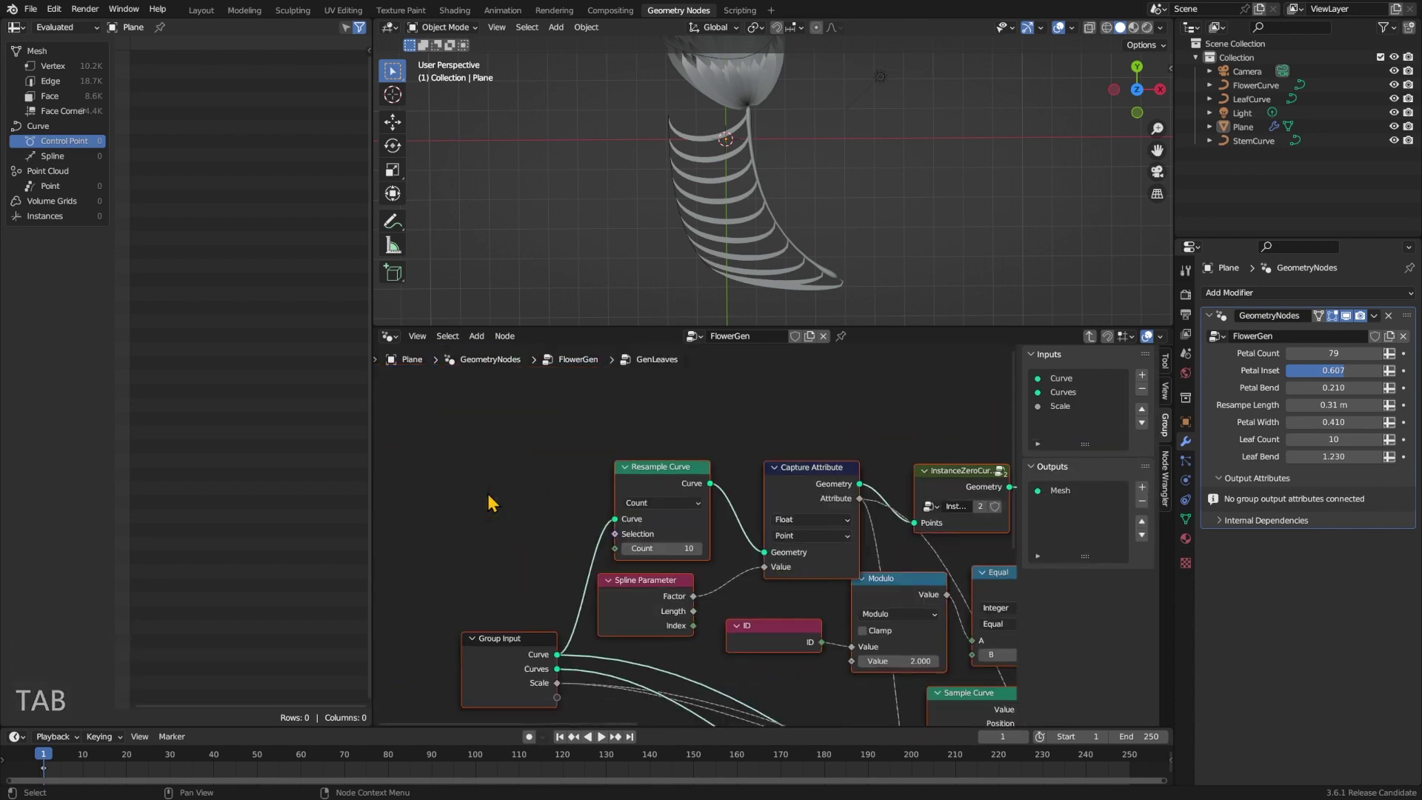
left_click(629, 563)
left_click(1089, 378)
left_click(1106, 478)
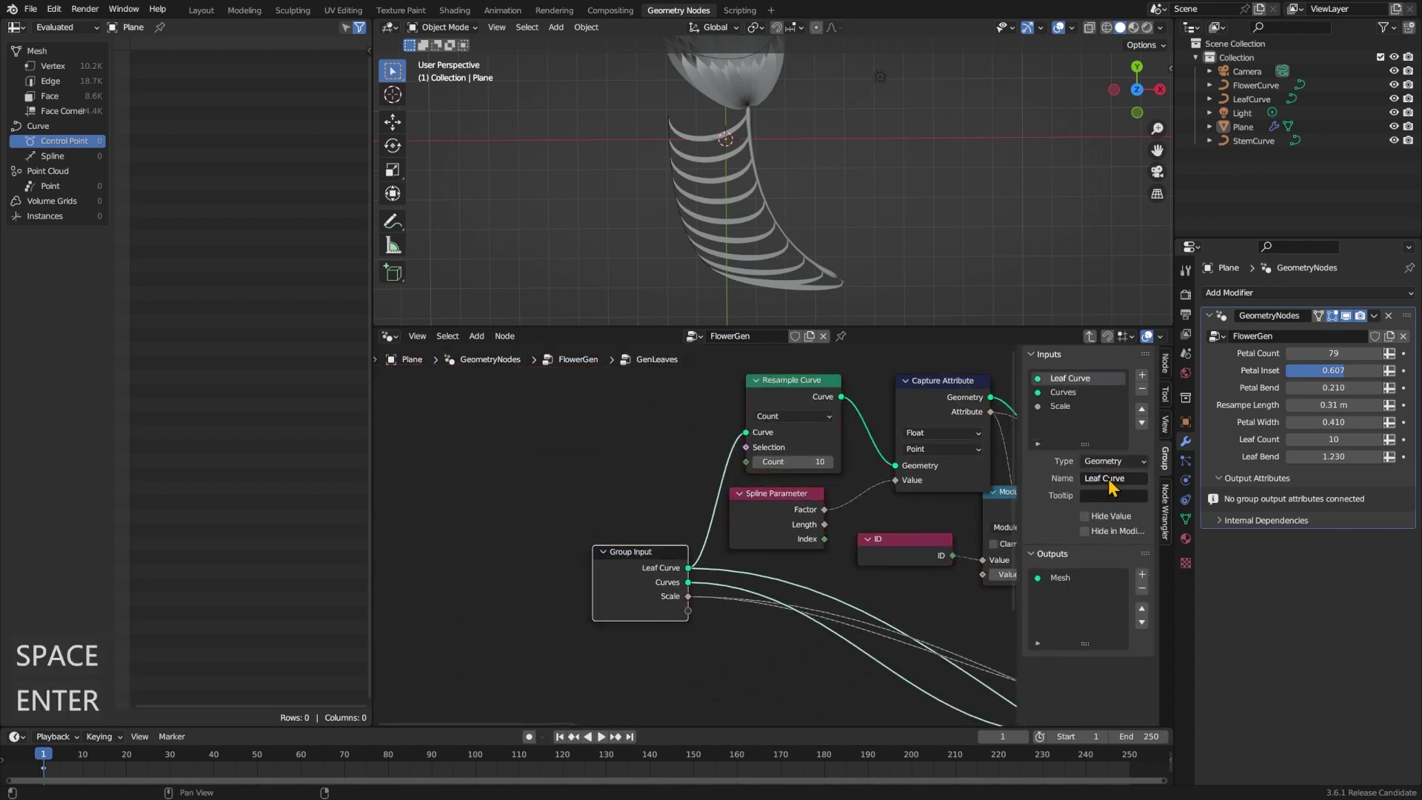
- Rename the GenLeaves group's Curves input as Stem Curve and its Scale input as Leaf Bend, and exit the group
left_click(1063, 394)
type("Stem")
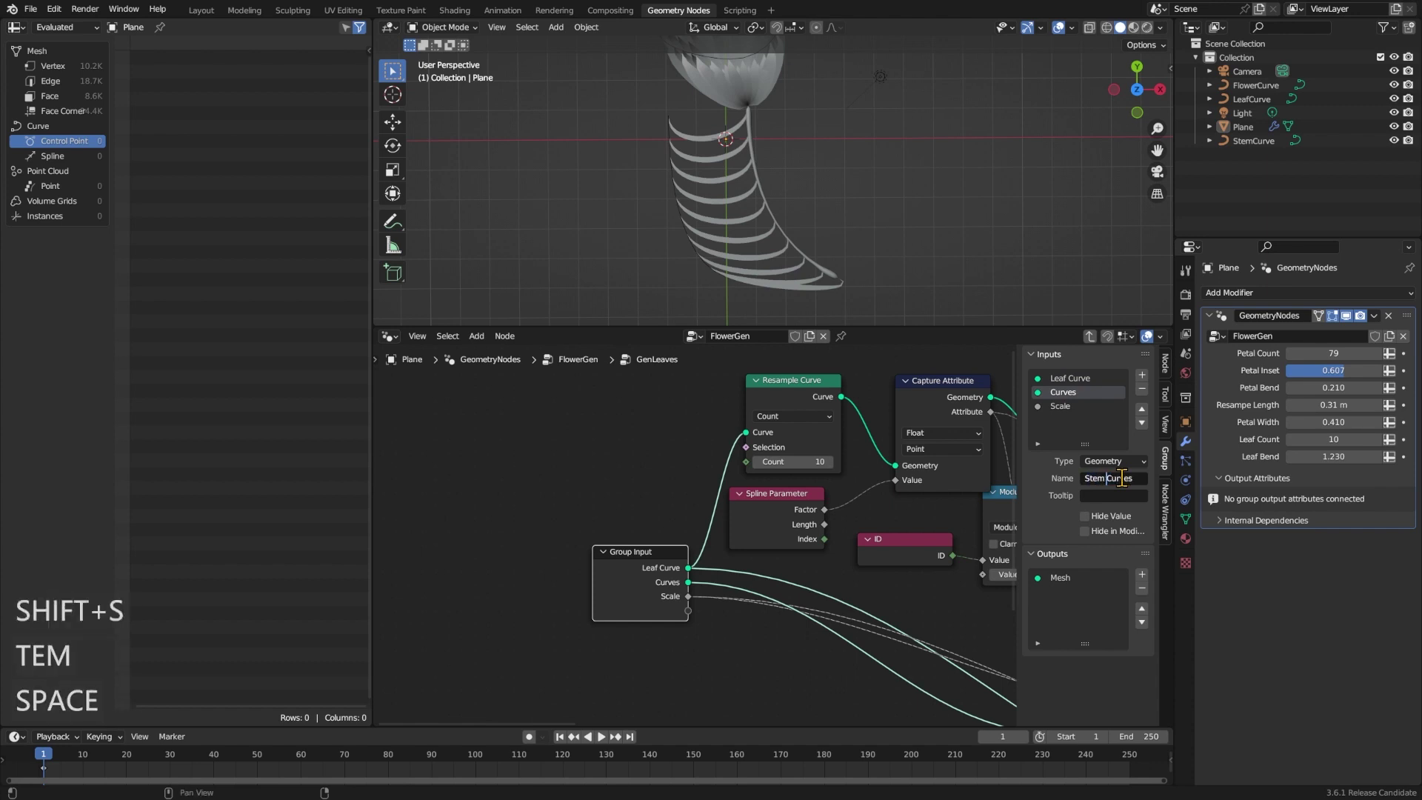
key("Return")
left_click(1061, 406)
type("Leaf Bend")
key("Return")
key("Tab")
- Move the Leaf Bend Group Input node beside GenLeaves and place a duplicate of the GenLeaves node directly below the original
scroll(789, 672, "down", 7)
middle_click_drag(789, 674, 629, 386)
left_click_drag(631, 407, 575, 368)
middle_click_drag(696, 489, 737, 674)
left_click(675, 518)
key("shift+d")
left_click(675, 585)
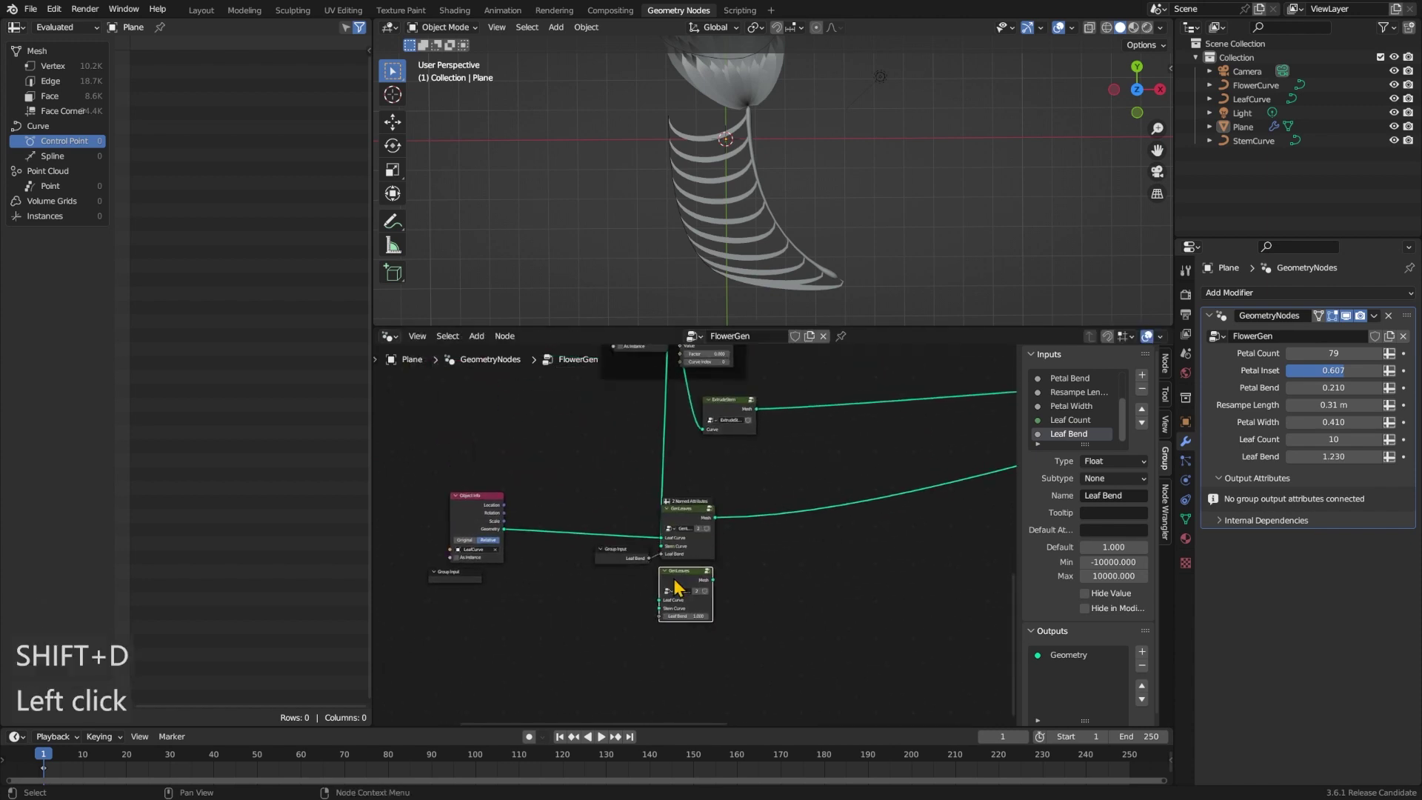
- Duplicate the LeafCurve object and place the copy on the opposite side of the stem
left_click(1253, 141)
left_click(1252, 98)
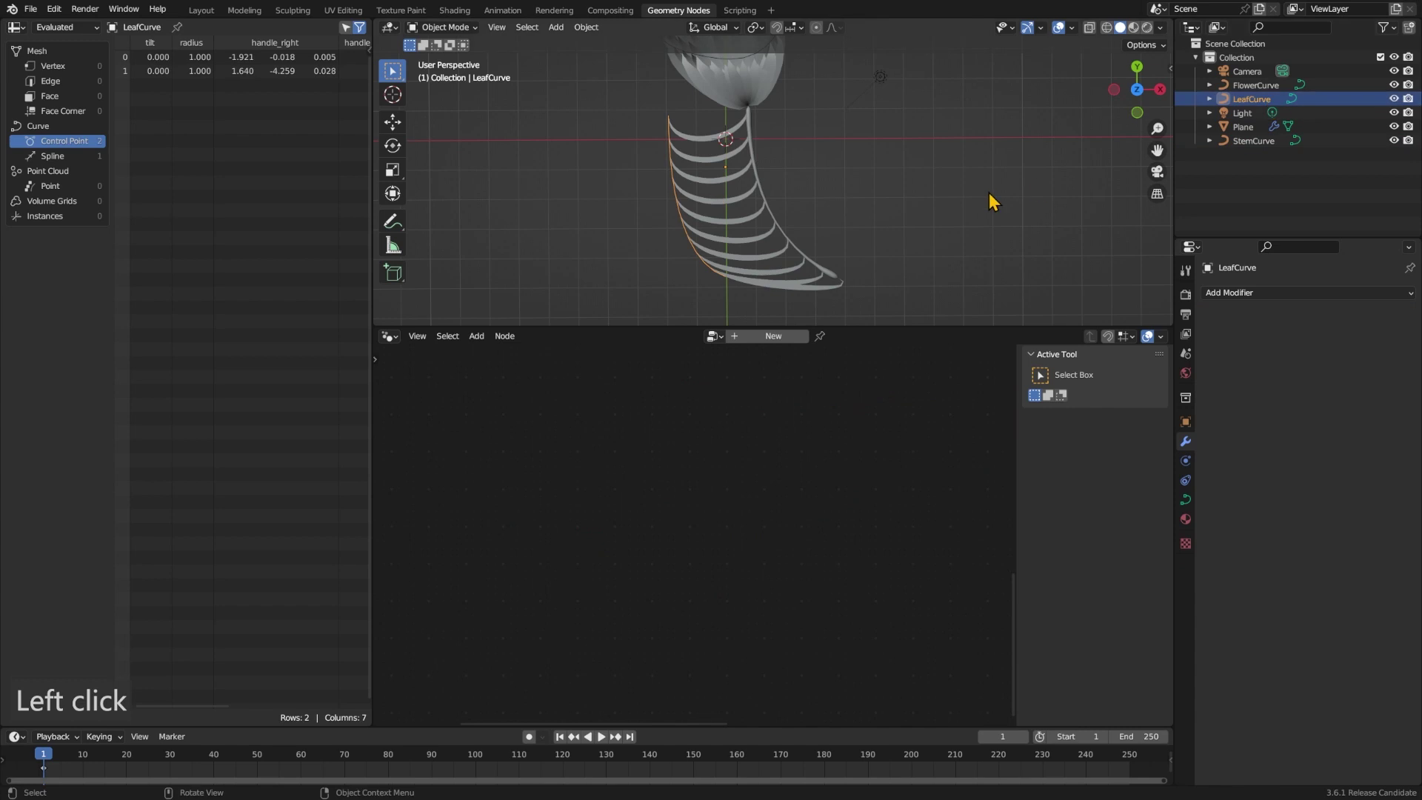
key("shift+d")
left_click(989, 193)
- Delete all points of LeafCurve.001 and draw a long, gently bent replacement curve on the free side of the stem
key("Tab")
key("a")
key("x")
left_click(905, 213)
left_click_drag(868, 280, 867, 280)
key("Tab")
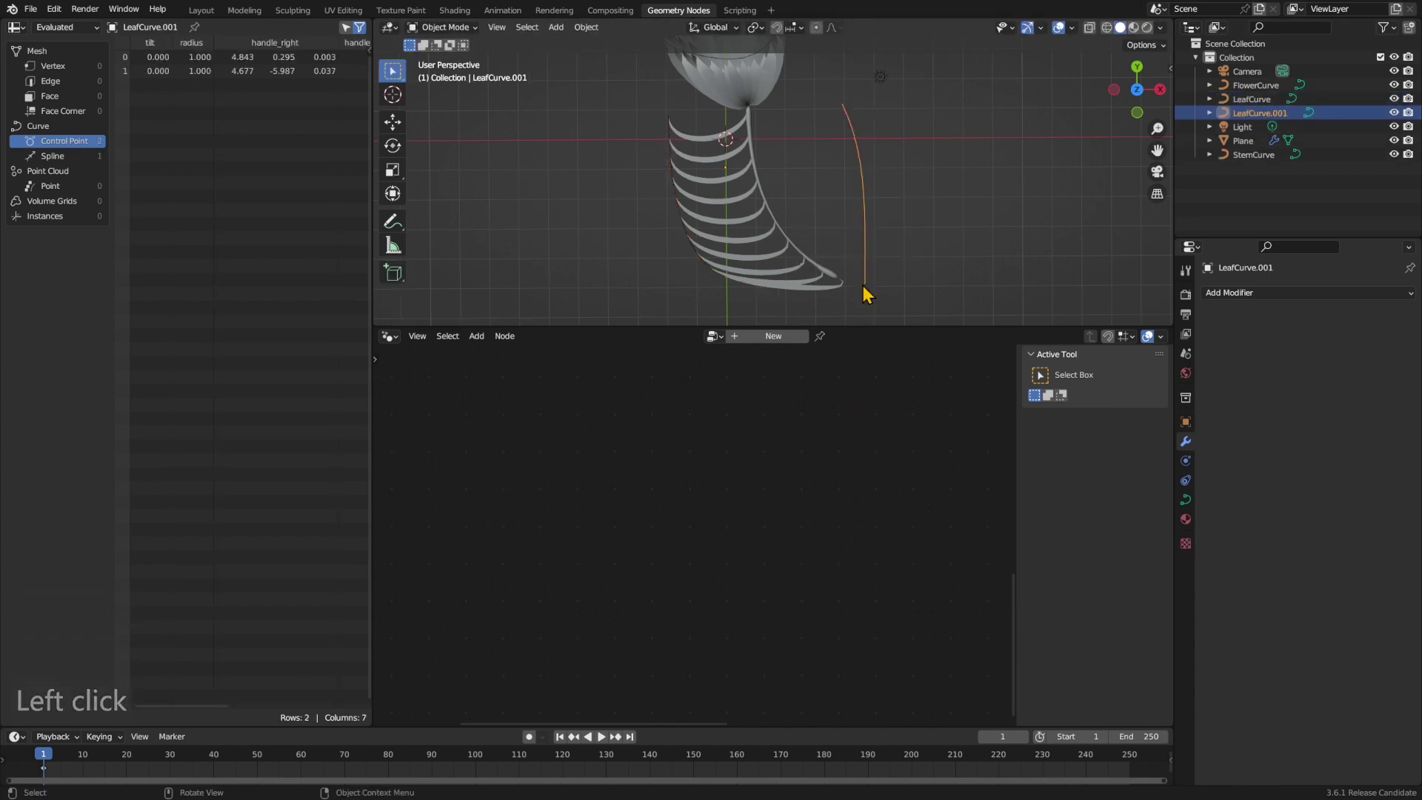
- Add a LeafCurve.001 Object Info node to the flower's FlowerGen tree and connect its Geometry to the second GenLeaves node's Leaf Curve
left_click(815, 278)
middle_click_drag(672, 649, 722, 615)
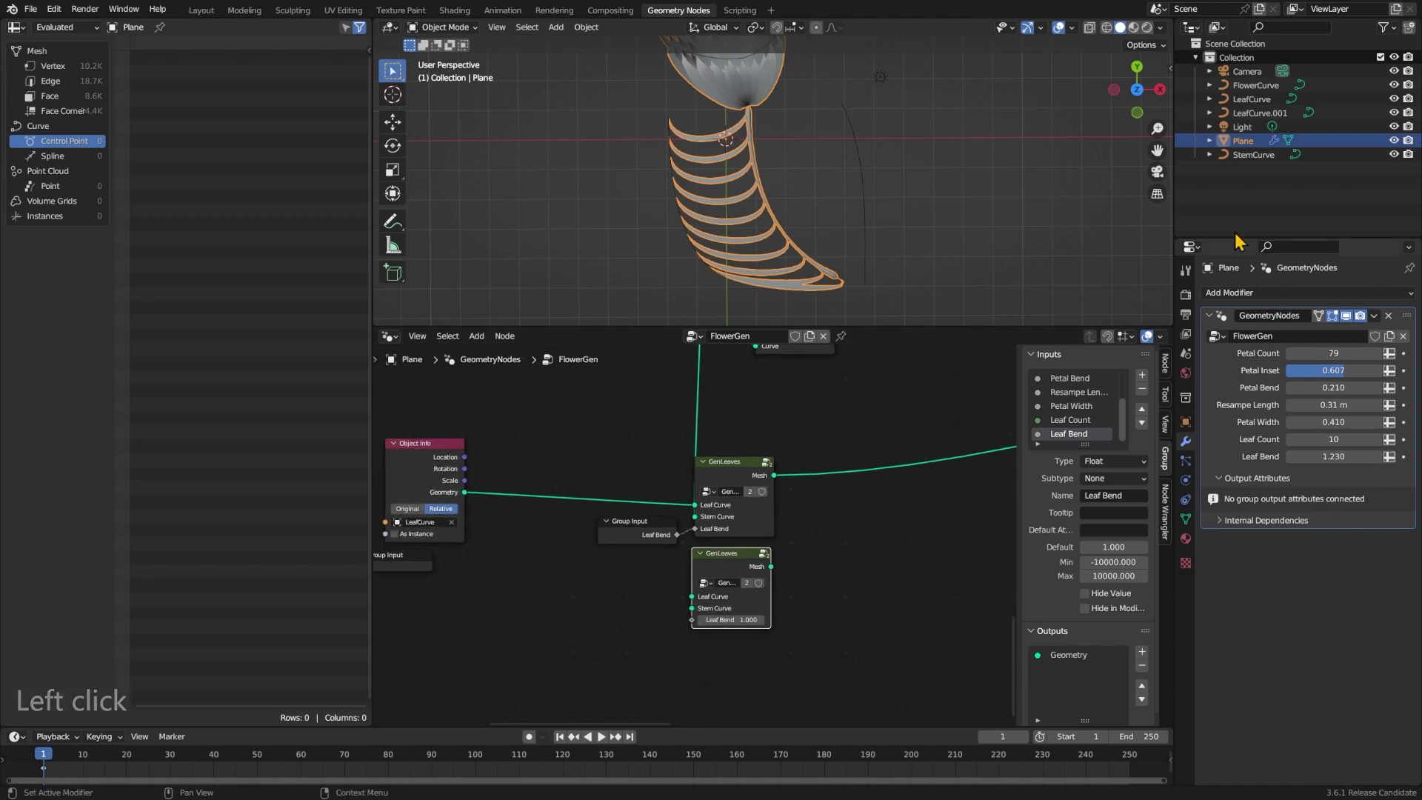
left_click_drag(1244, 113, 537, 609)
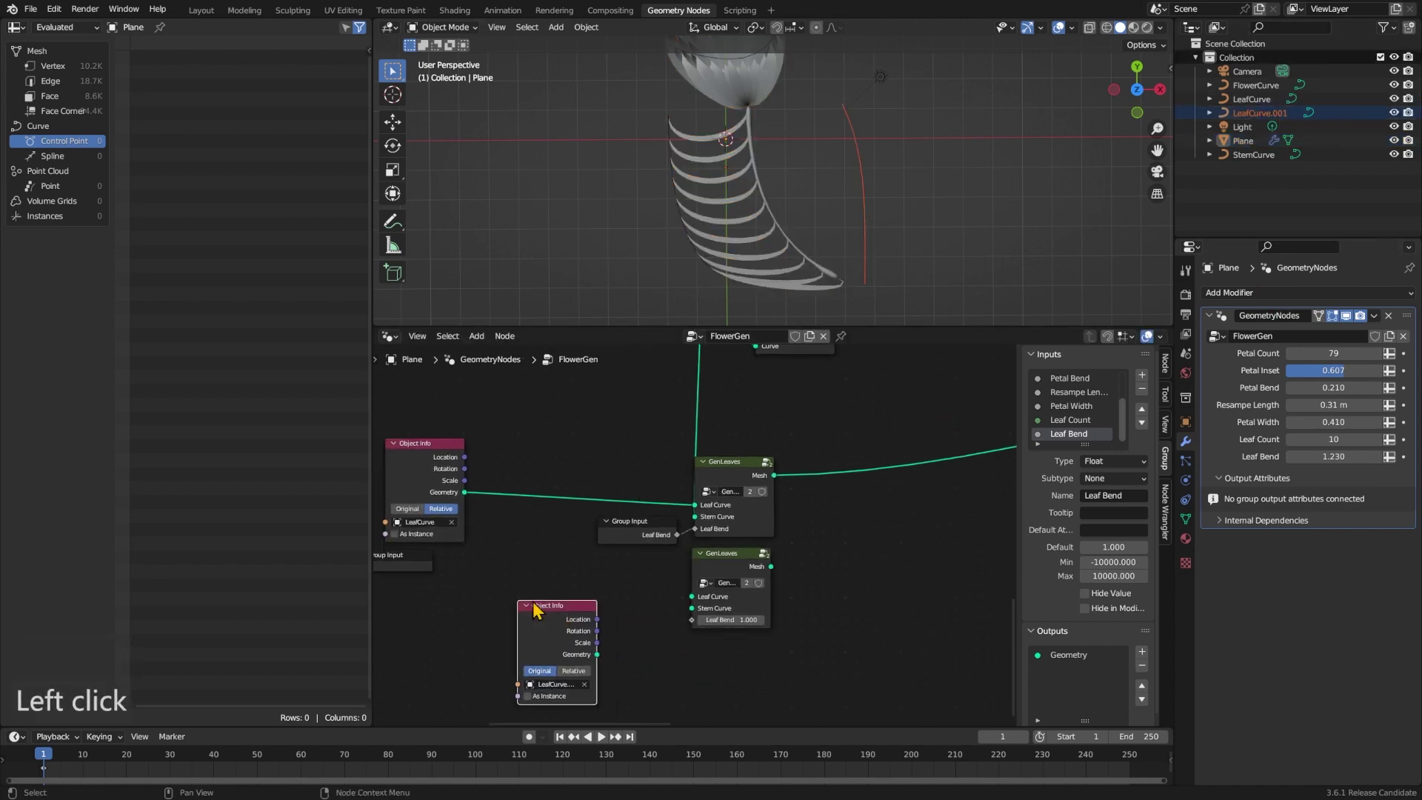
left_click_drag(597, 654, 700, 591)
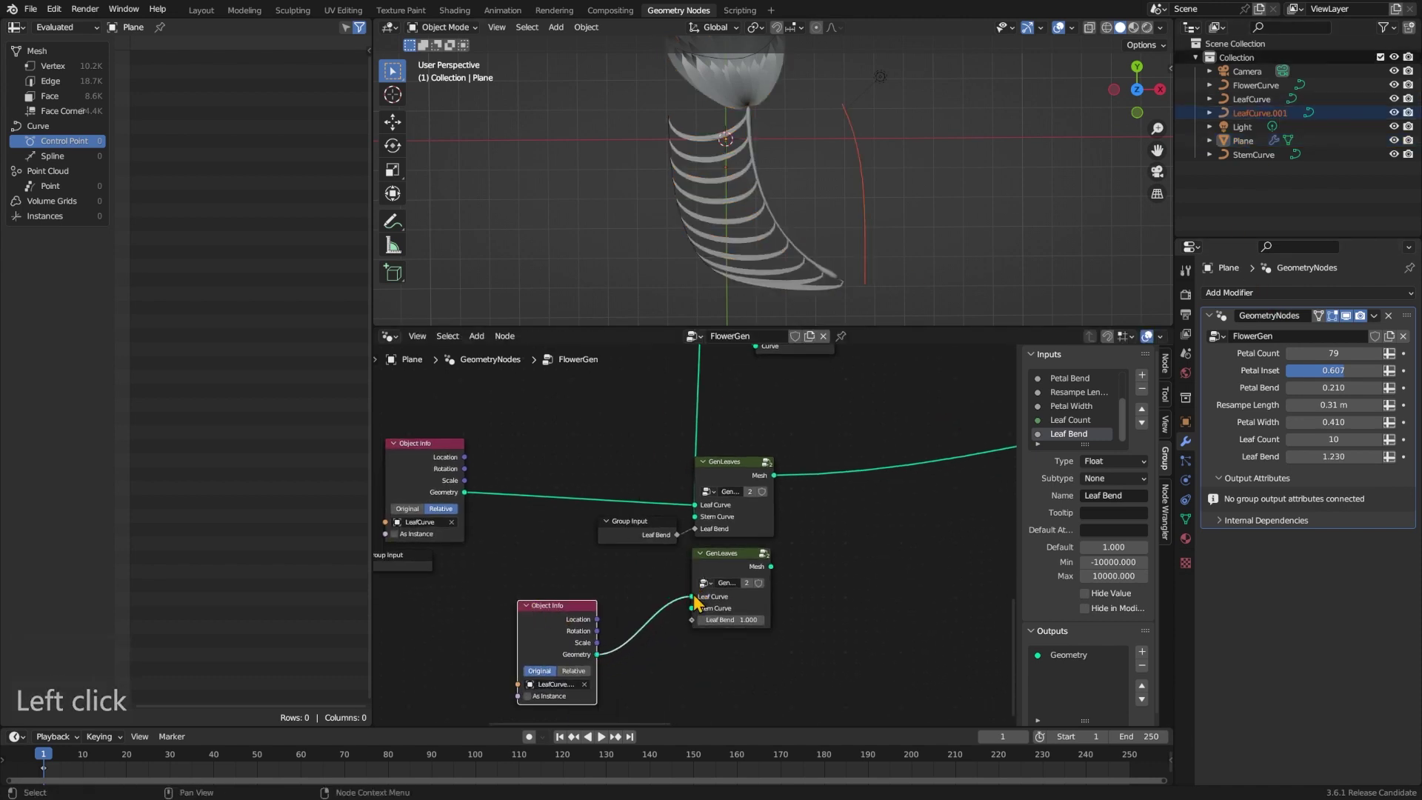
- Insert a reroute on the stem curve link, connect it to the second GenLeaves node's Stem Curve, and align that node below the first
left_click(692, 445)
key("shift+a")
type("rerou")
key("Return")
left_click(695, 437)
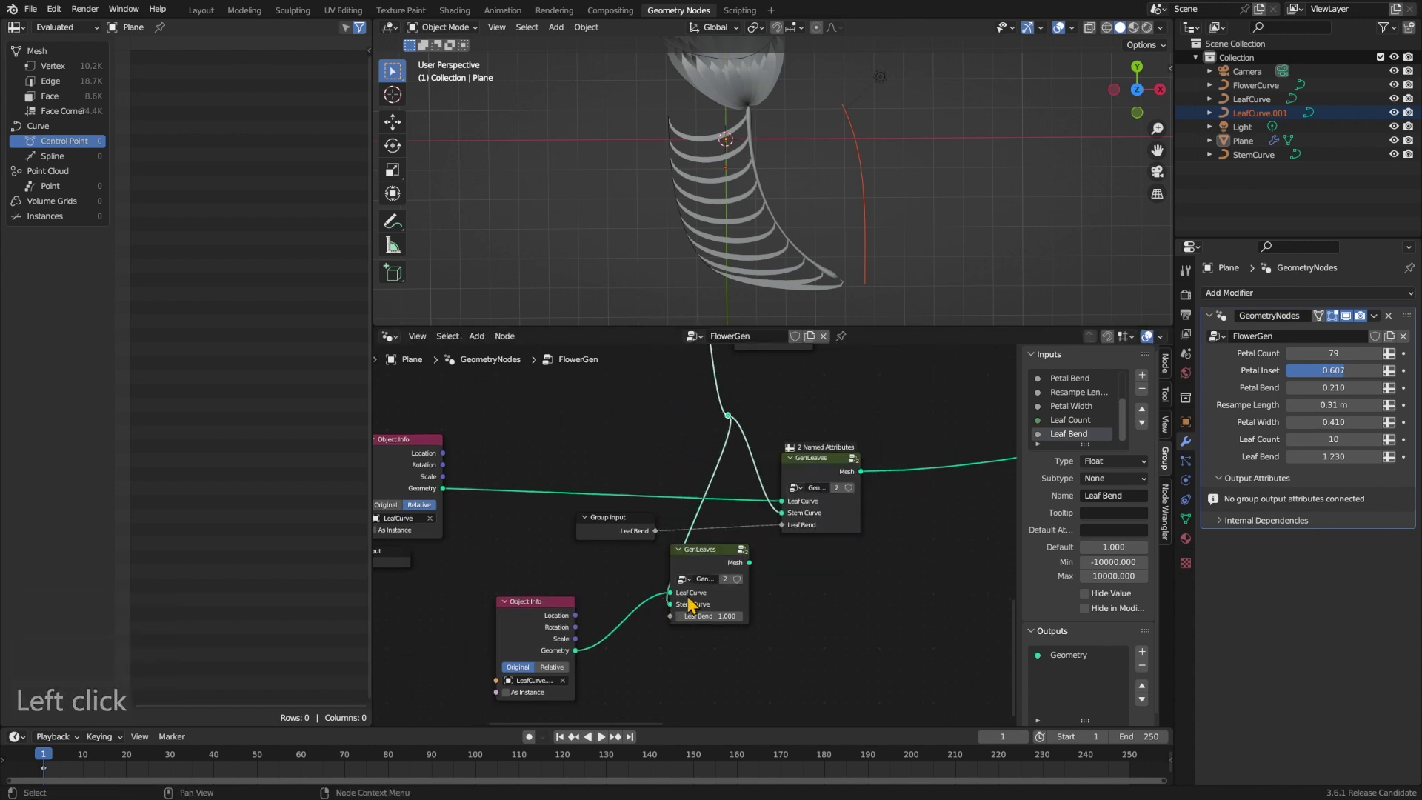
left_click_drag(688, 604, 784, 604)
- Preview the second GenLeaves output and connect its Mesh to the final Join Geometry node
left_click(815, 552, "ctrl+shift")
scroll(919, 457, "right", 6)
scroll(920, 458, "down", 6)
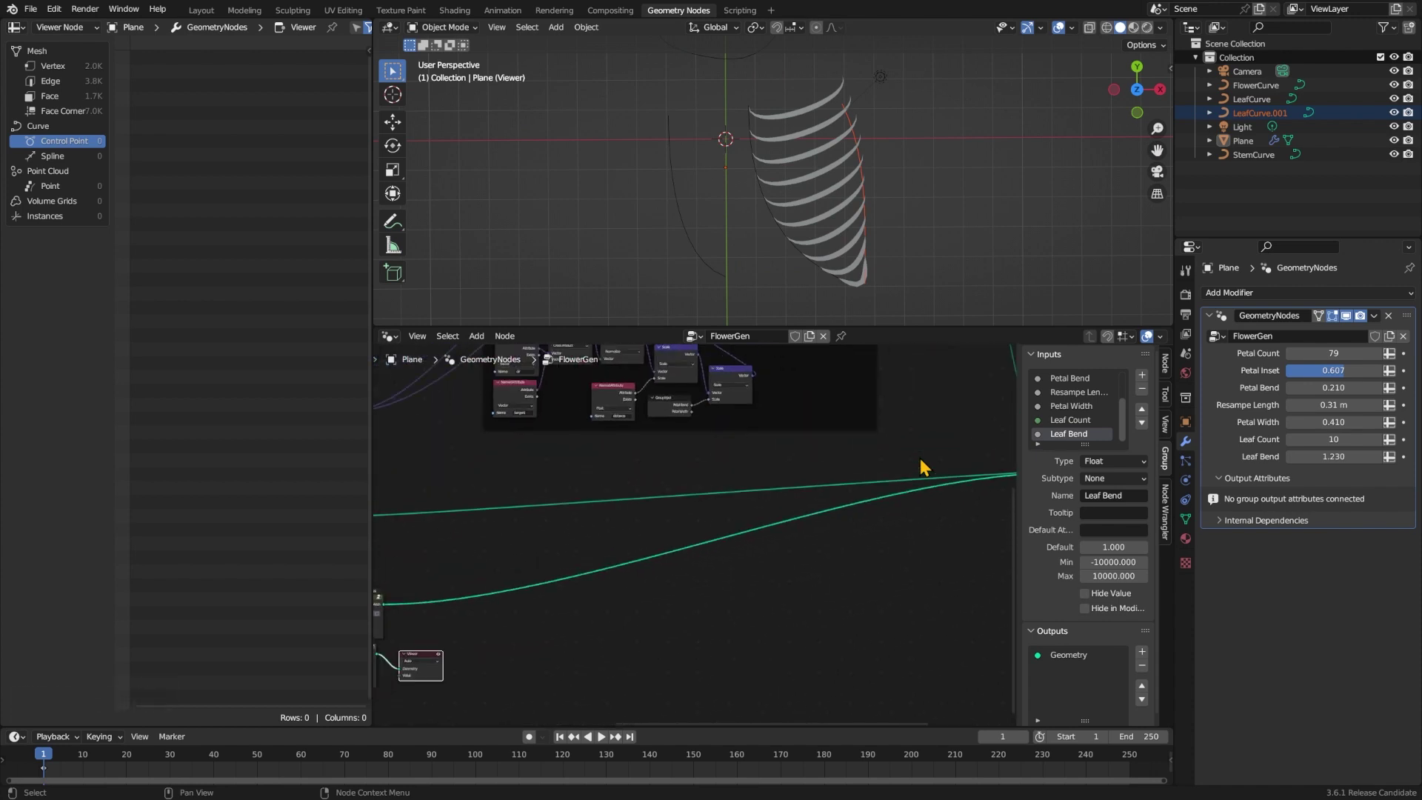
scroll(920, 458, "down", 1)
scroll(477, 665, "down", 1)
left_click_drag(425, 636, 960, 491)
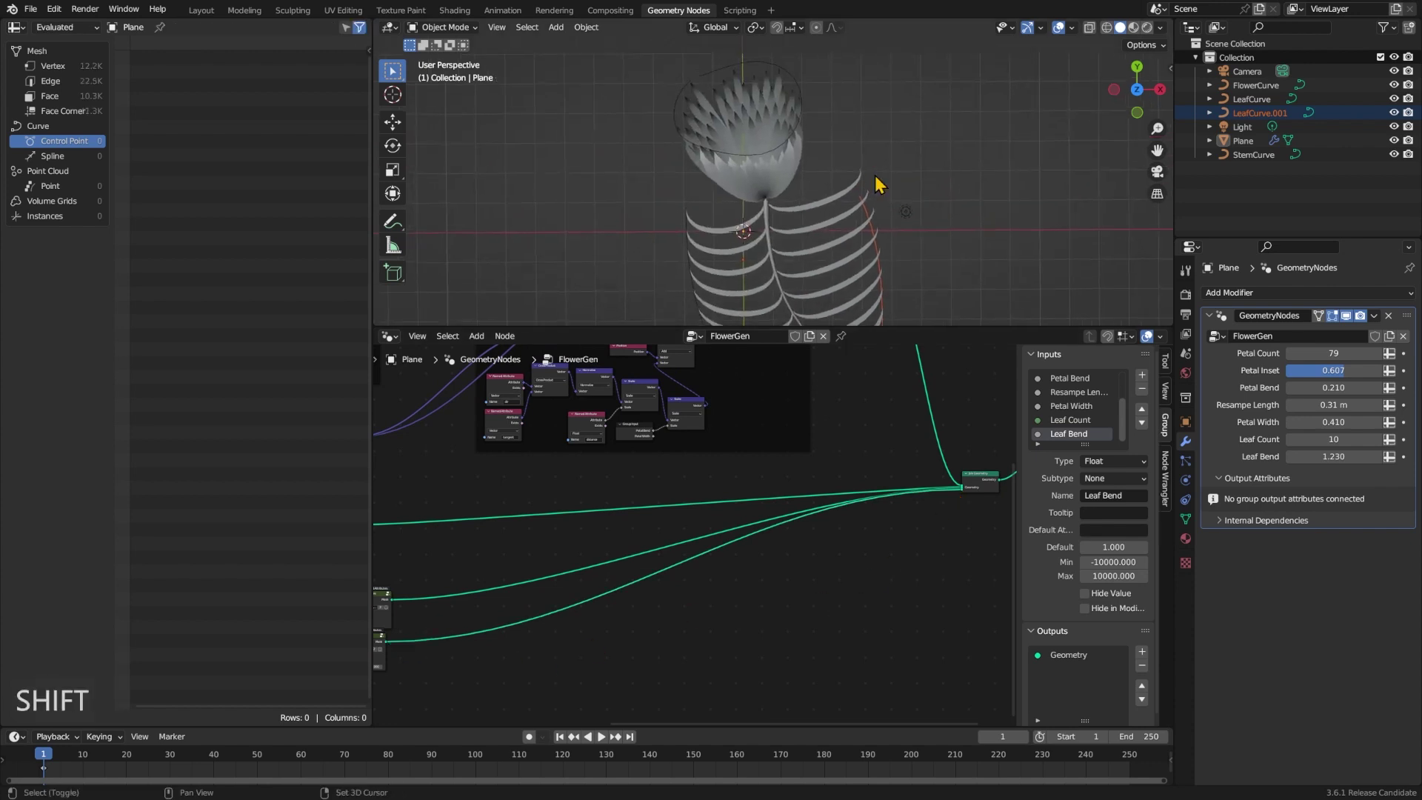
- Insert a Trim Curve node between the StemCurve Object Info and the reroute feeding both GenLeaves nodes
scroll(876, 176, "down", 2, "shift")
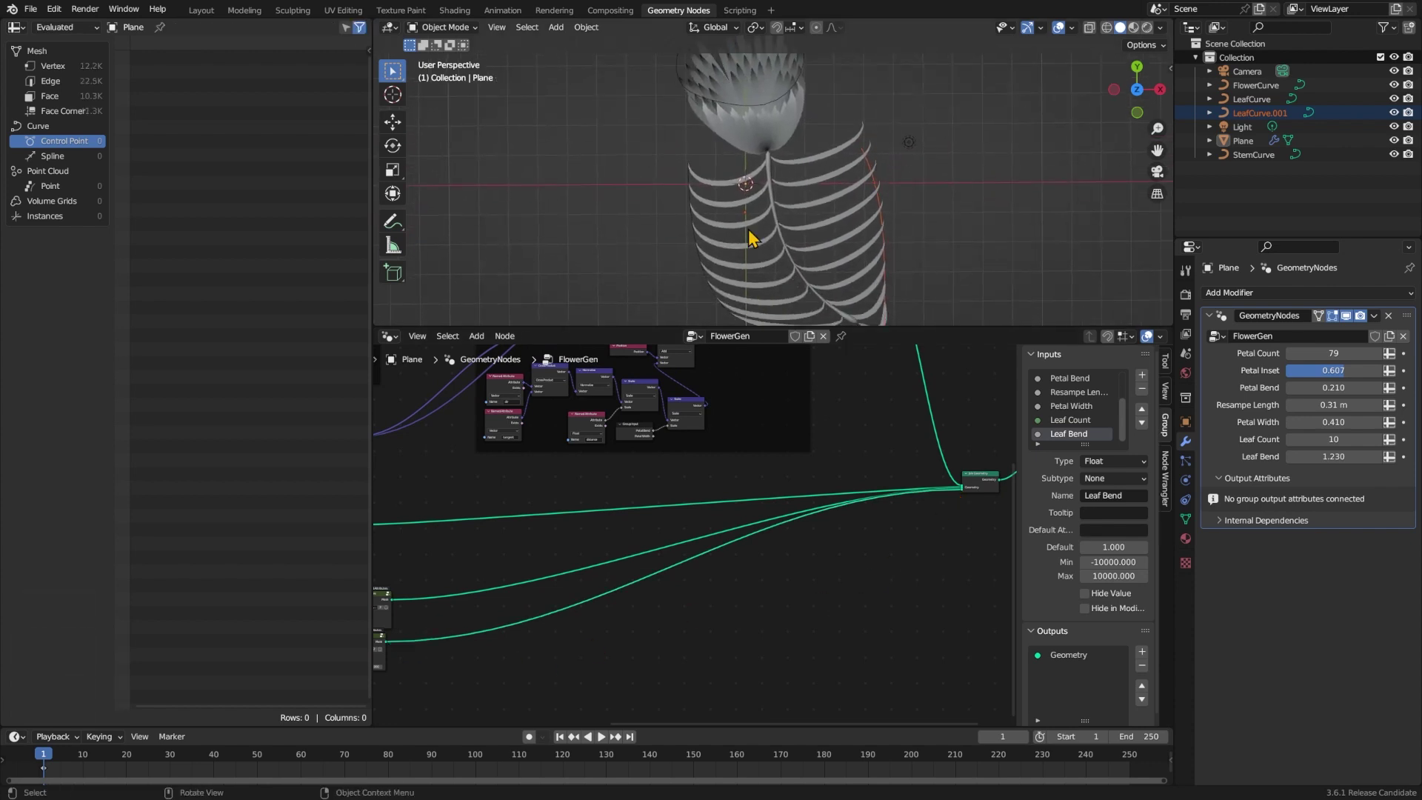
scroll(749, 237, "down", 3, "shift")
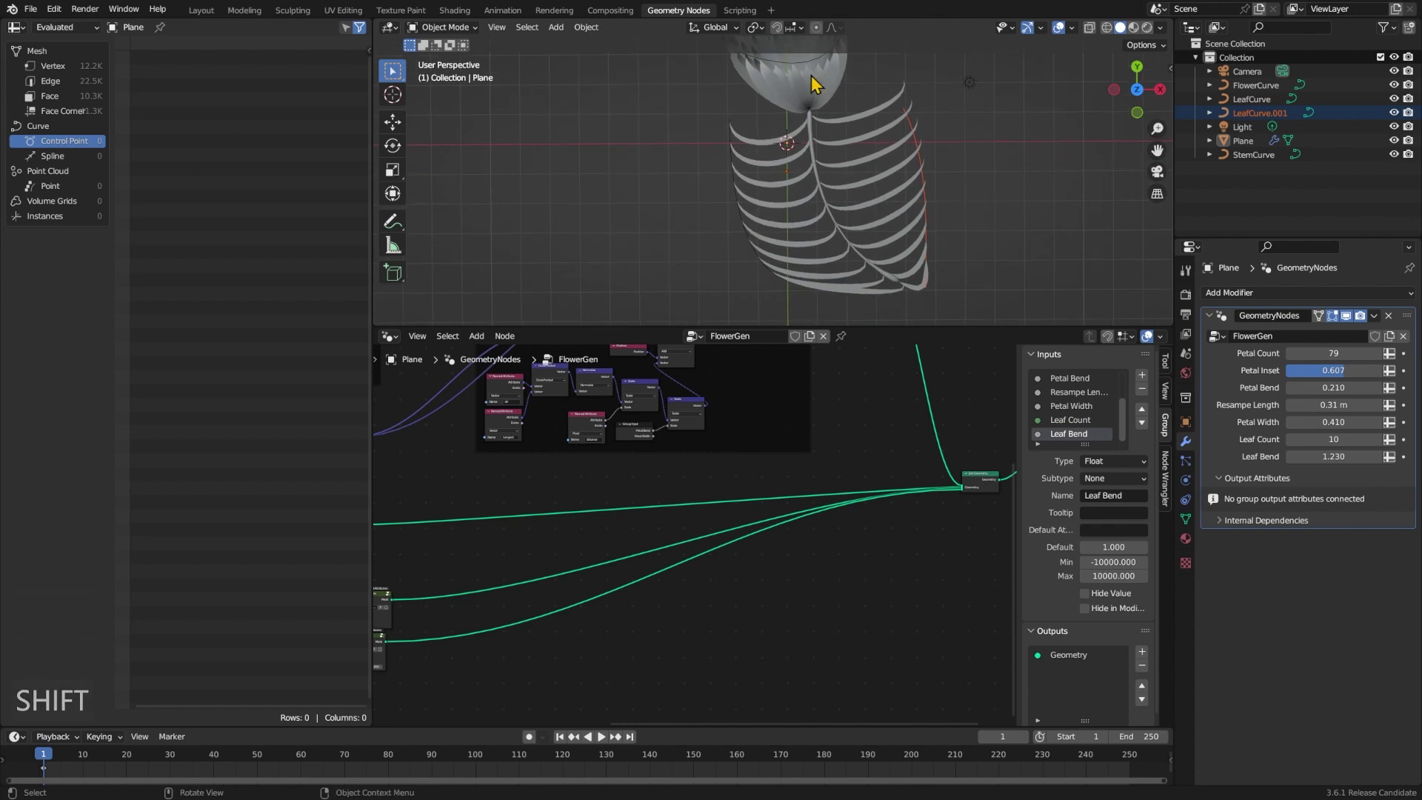
scroll(658, 524, "up", 5, "shift")
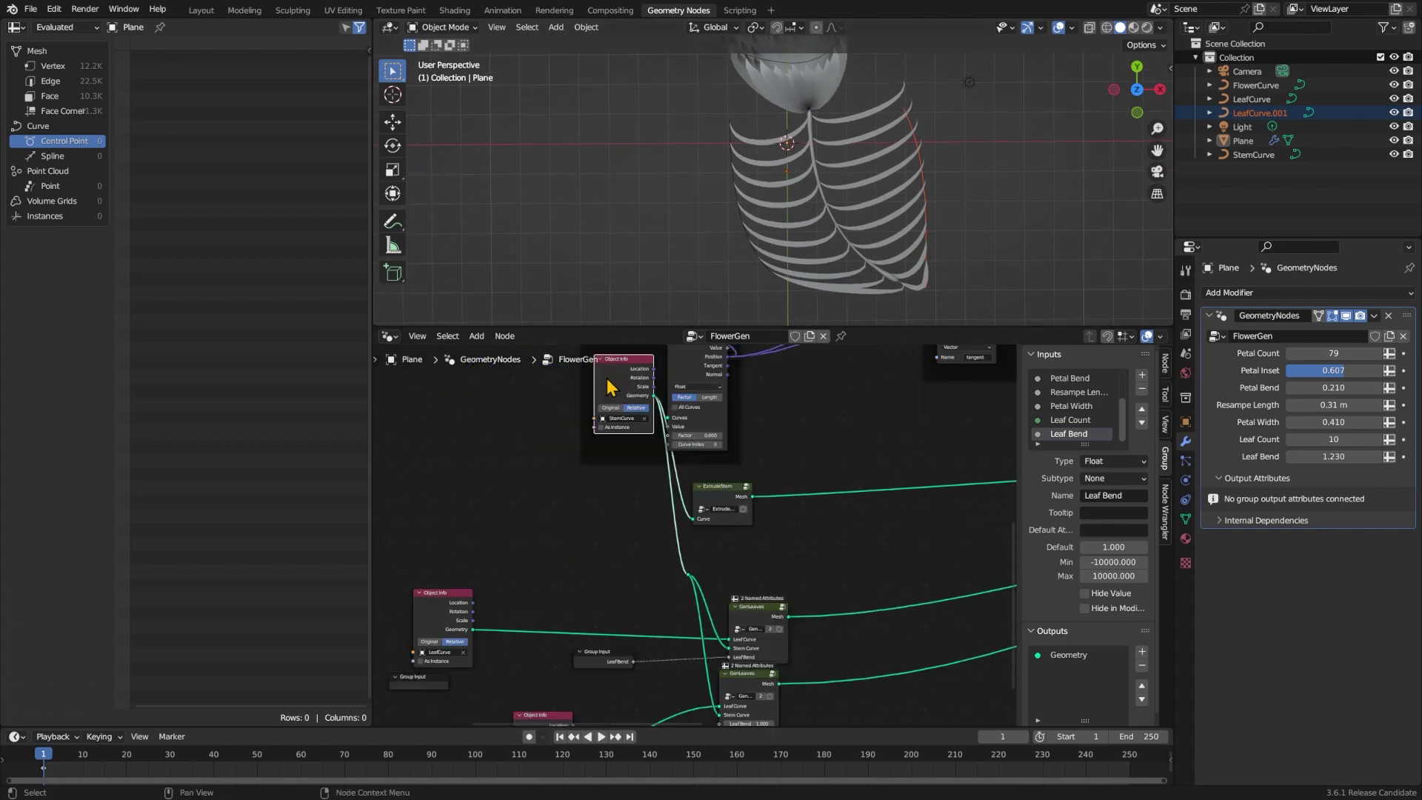
key("shift+a")
type("st")
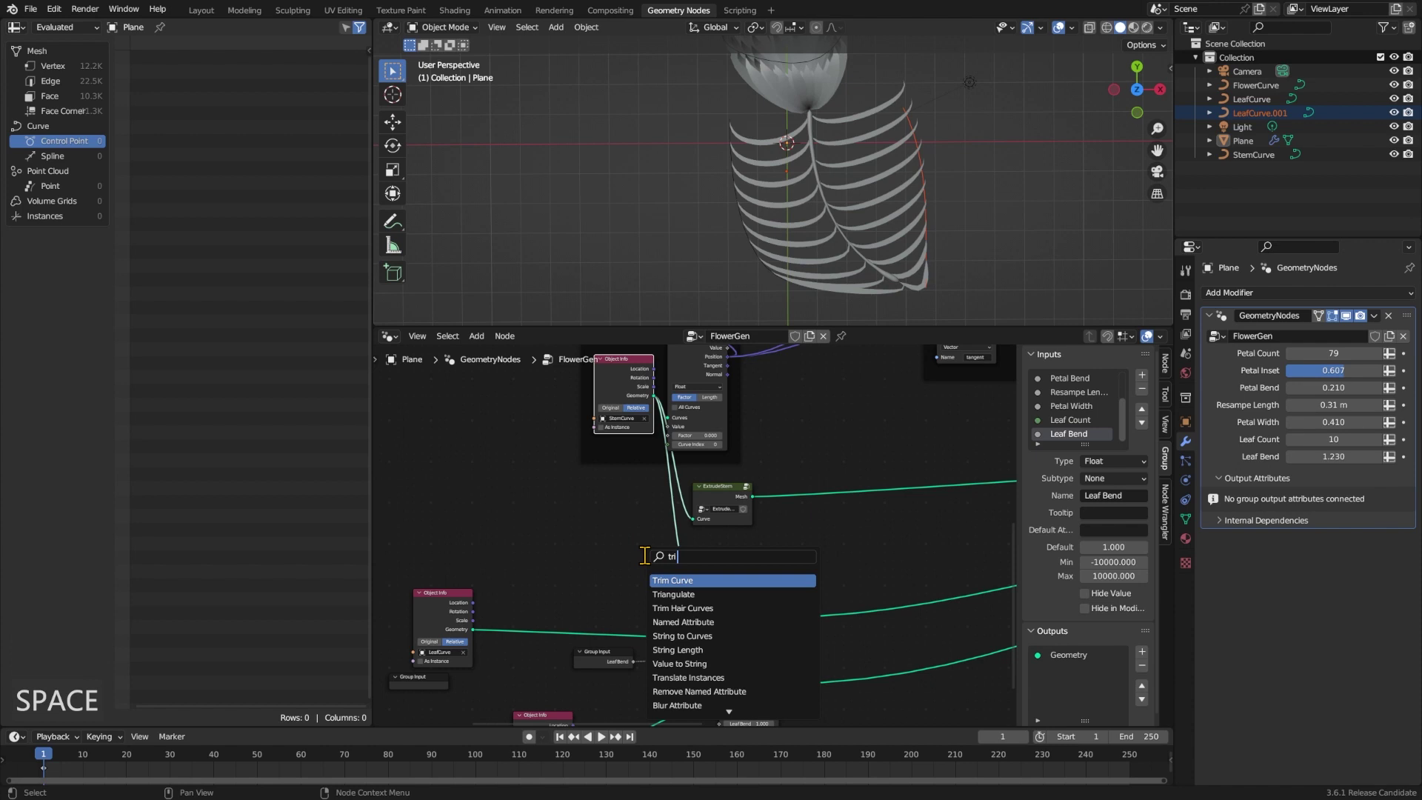
key("Return")
left_click(646, 555)
- Set the Trim Curve's Start factor to 0.174 and adjust its End factor so leaves cover only the middle of the stem
key("ctrl+z")
scroll(835, 512, "up", 2)
left_click_drag(627, 507, 609, 506)
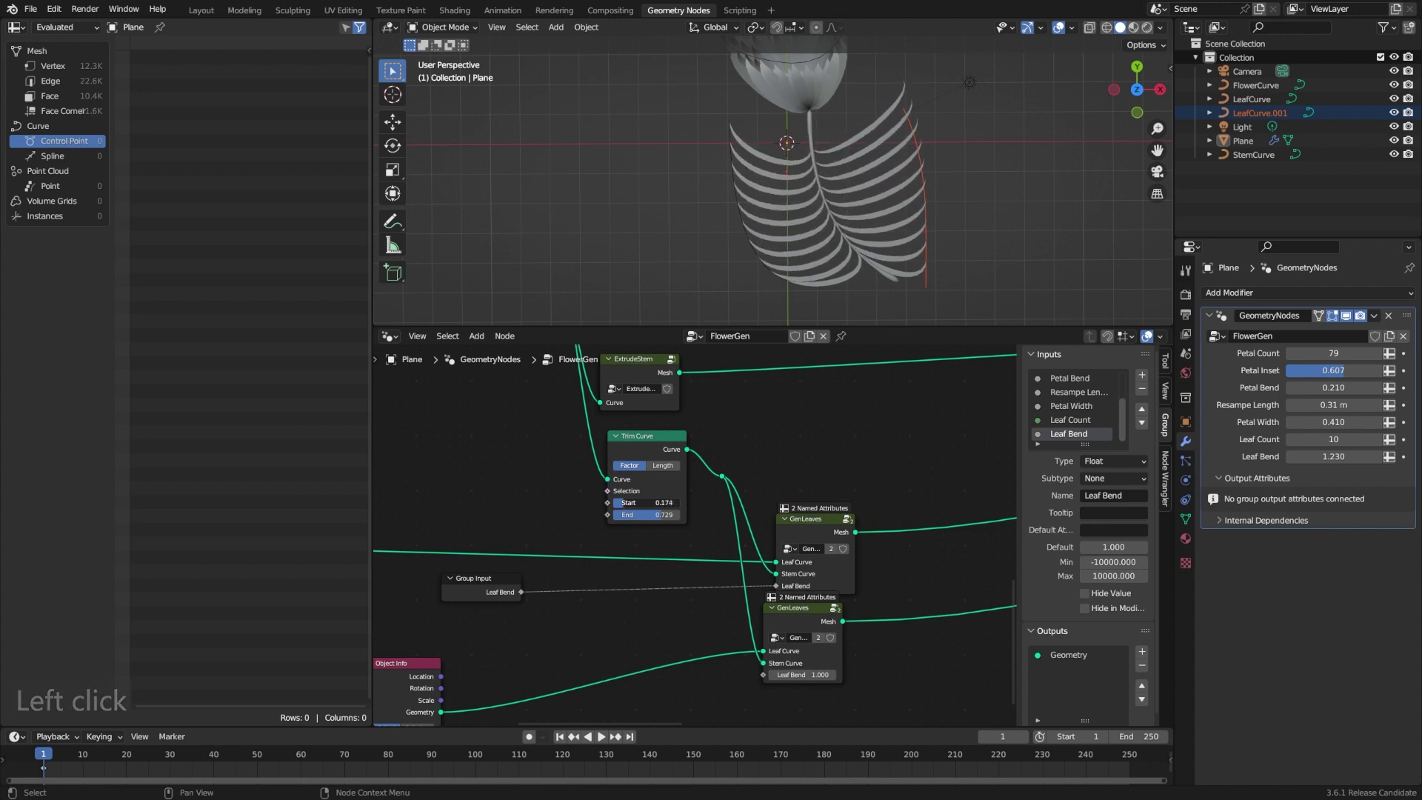
left_click(793, 482)
left_click(803, 449)
key("ctrl+z")
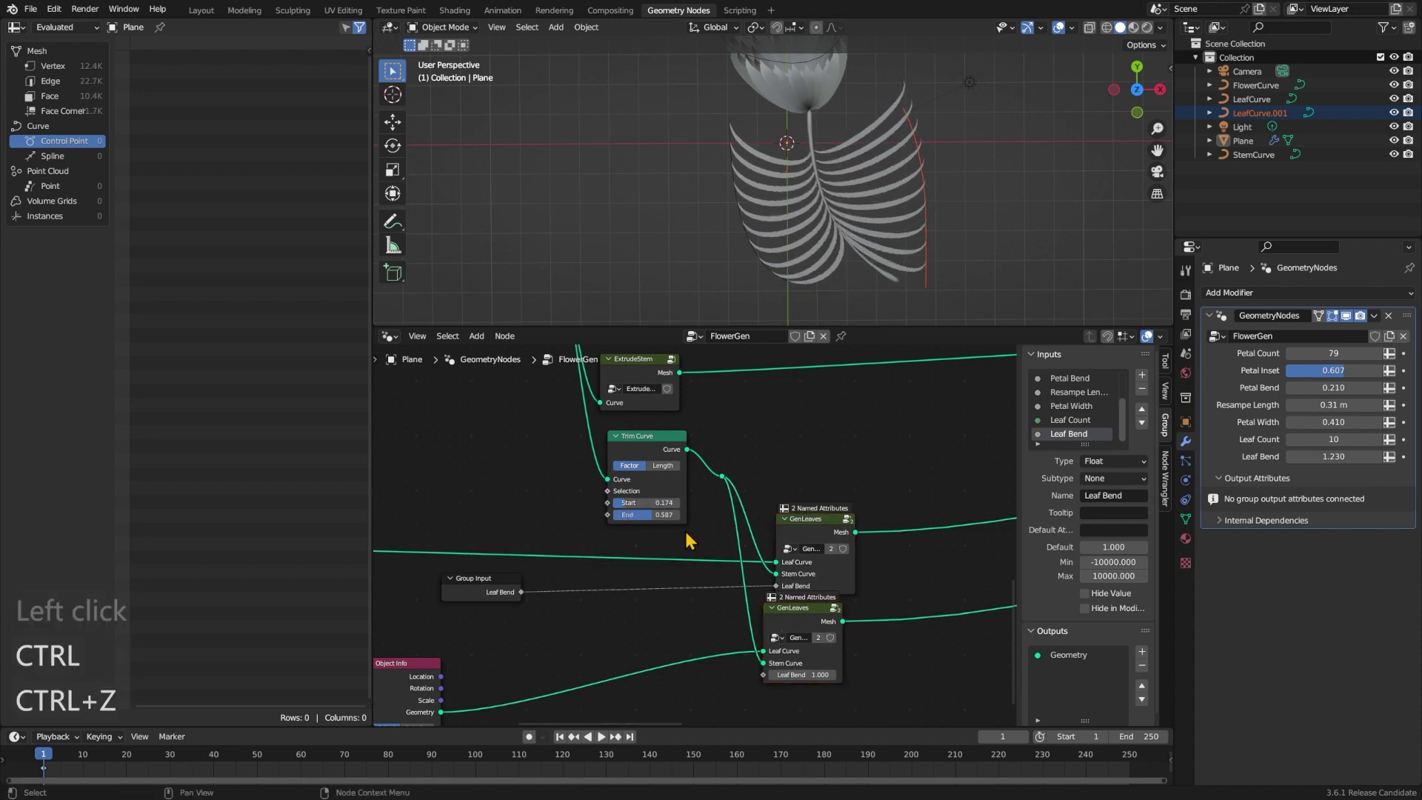
mouse_move(662, 515)
left_mouse_down()
mouse_move(699, 516)
mouse_move(643, 516)
mouse_move(660, 515)
left_mouse_up()
- Enlarge the 3D viewport and move all points of LeafCurve.001 up by about 0.5 m along Y
scroll(822, 529, "down", 5)
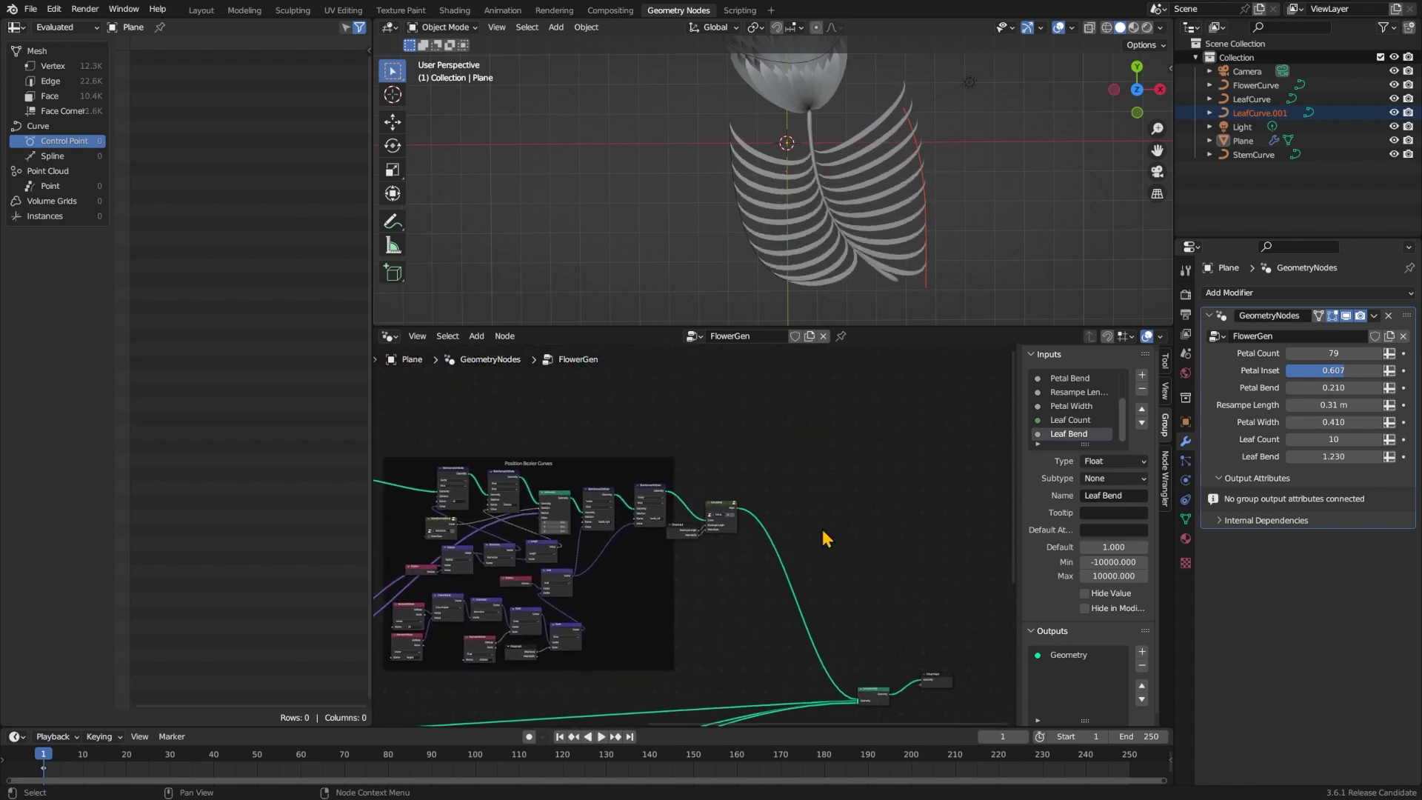
middle_click_drag(822, 529, 895, 434)
middle_click_drag(677, 496, 819, 570)
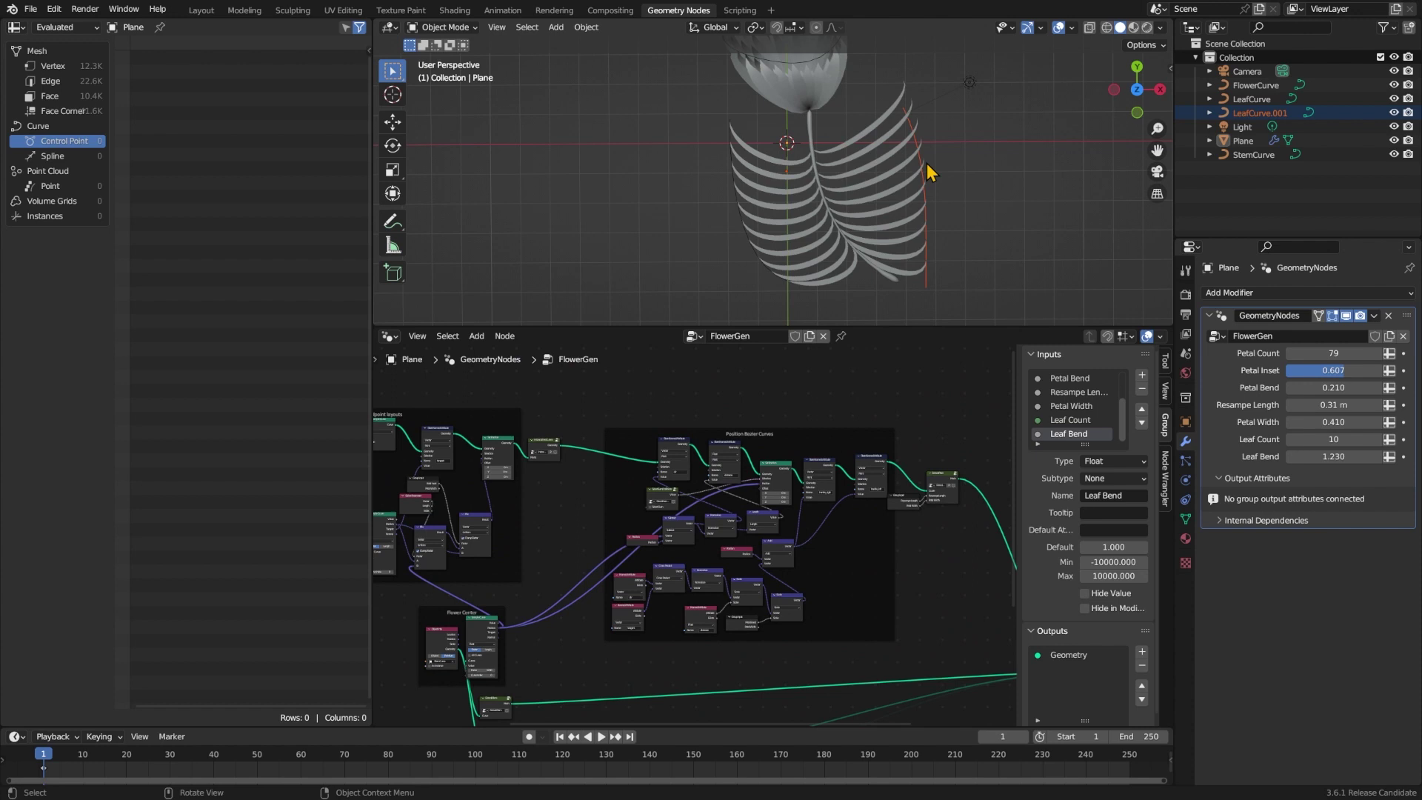
left_click_drag(931, 329, 931, 551)
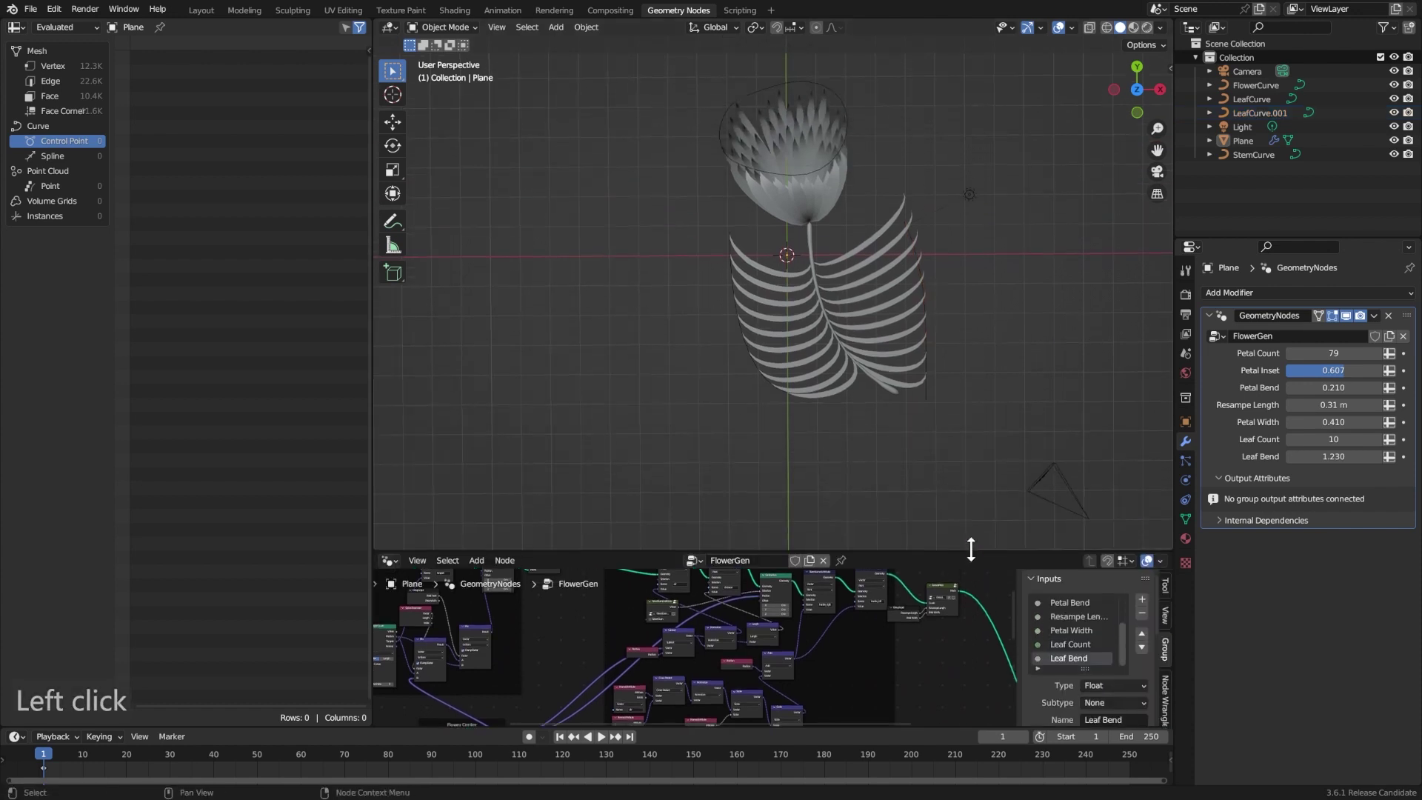
scroll(910, 335, "up", 1)
middle_click_drag(912, 307, 892, 409, "shift")
left_click(947, 364)
key("Tab")
key("g")
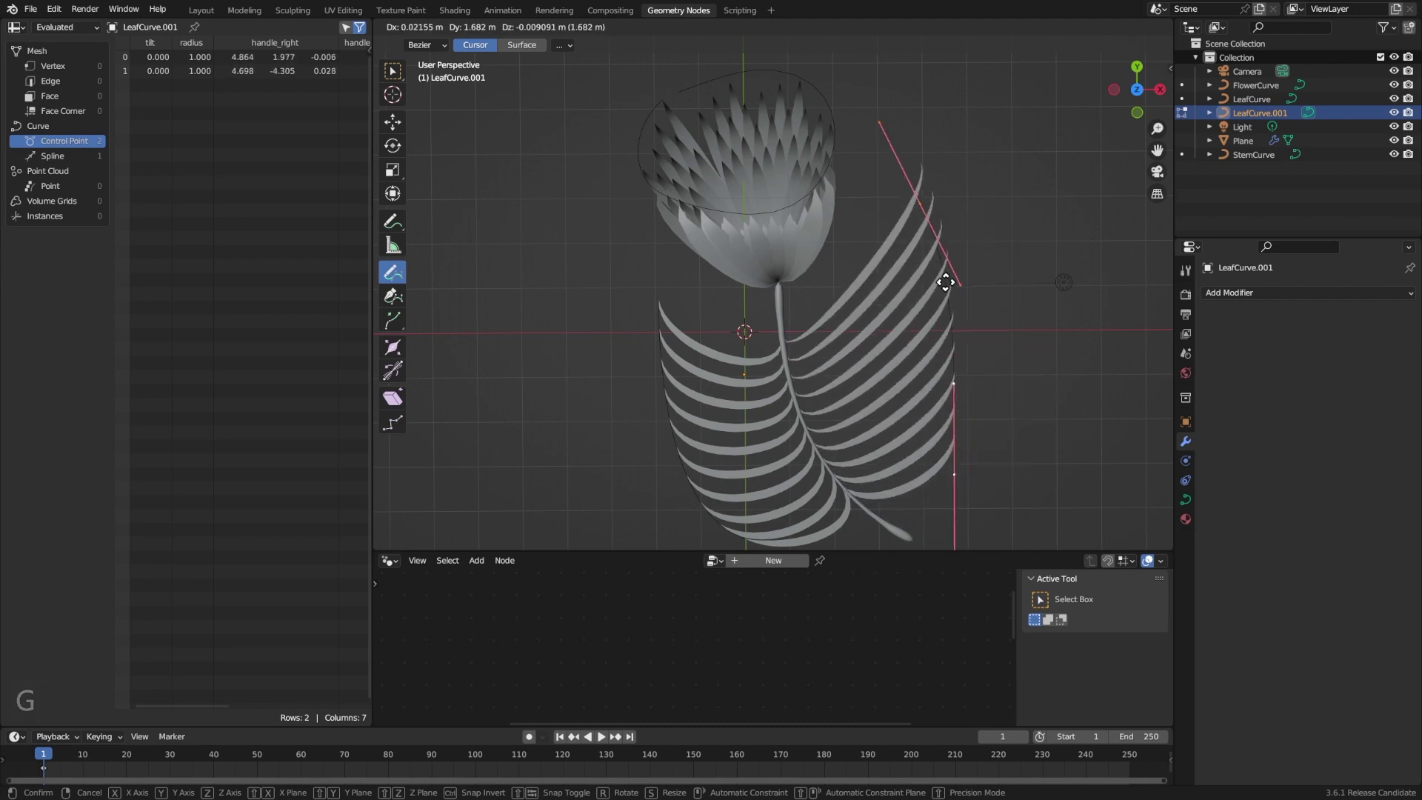
left_click(955, 324)
key("Tab")
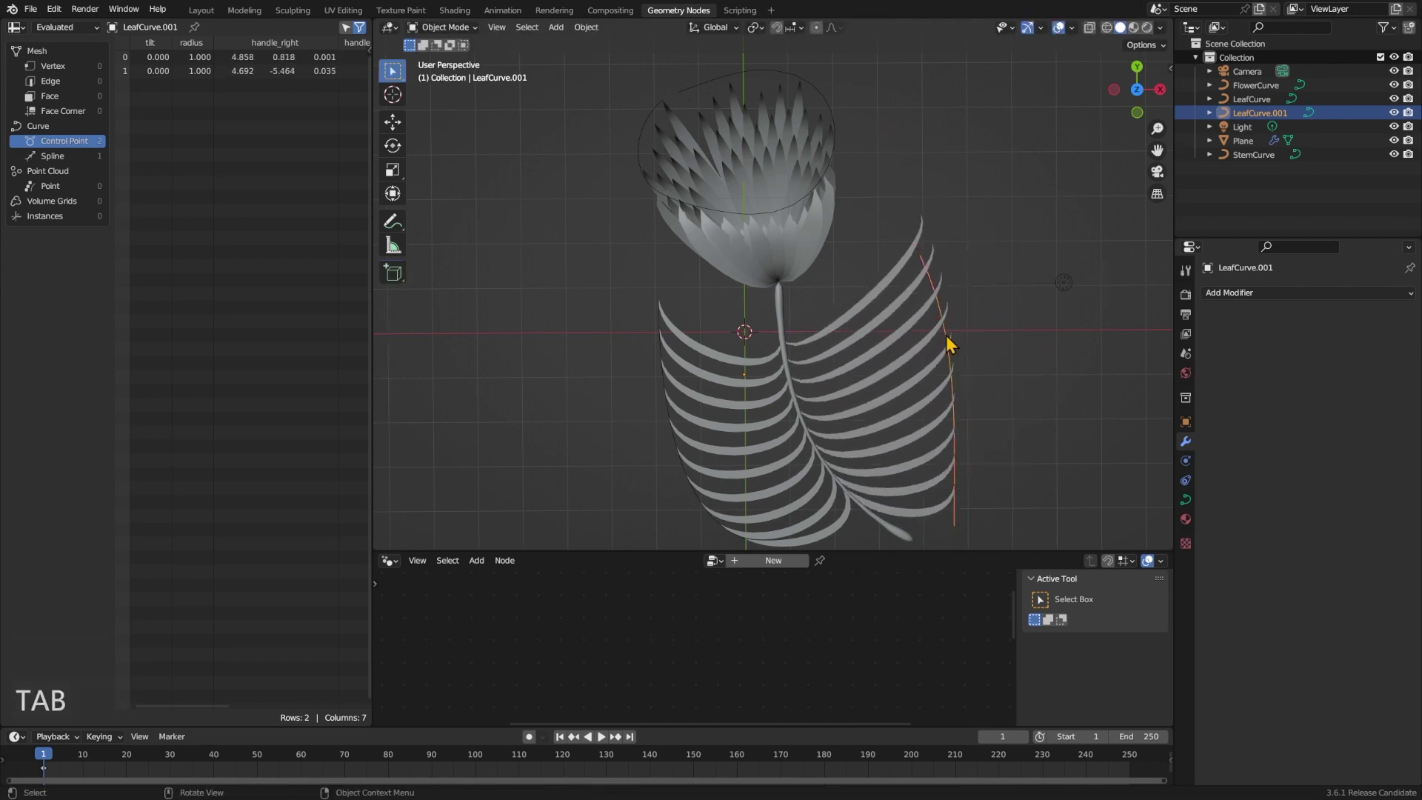
- Scale down the points of FlowerCurve to narrow the flower head
left_click(776, 208)
left_click(775, 207)
key("Tab")
key("s")
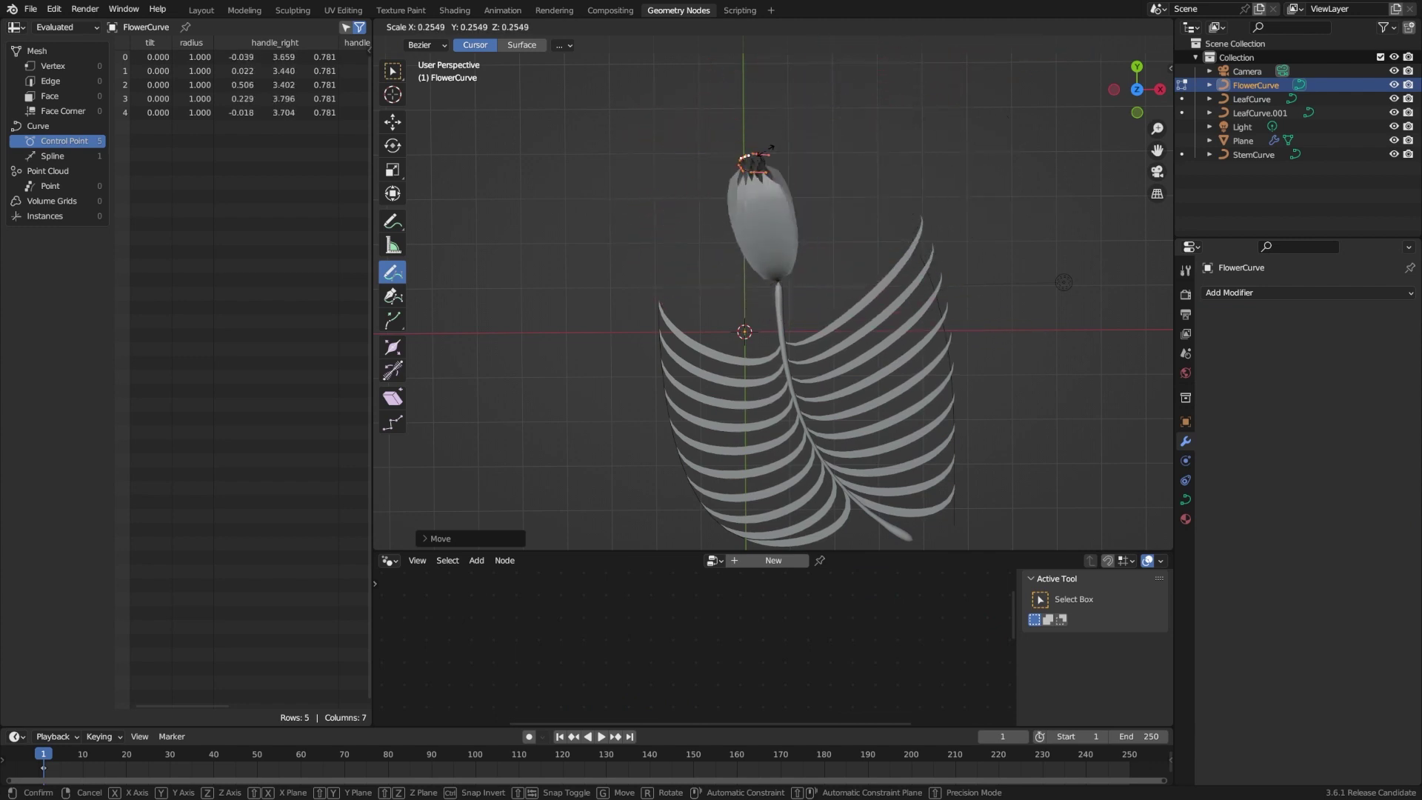
left_click(945, 168)
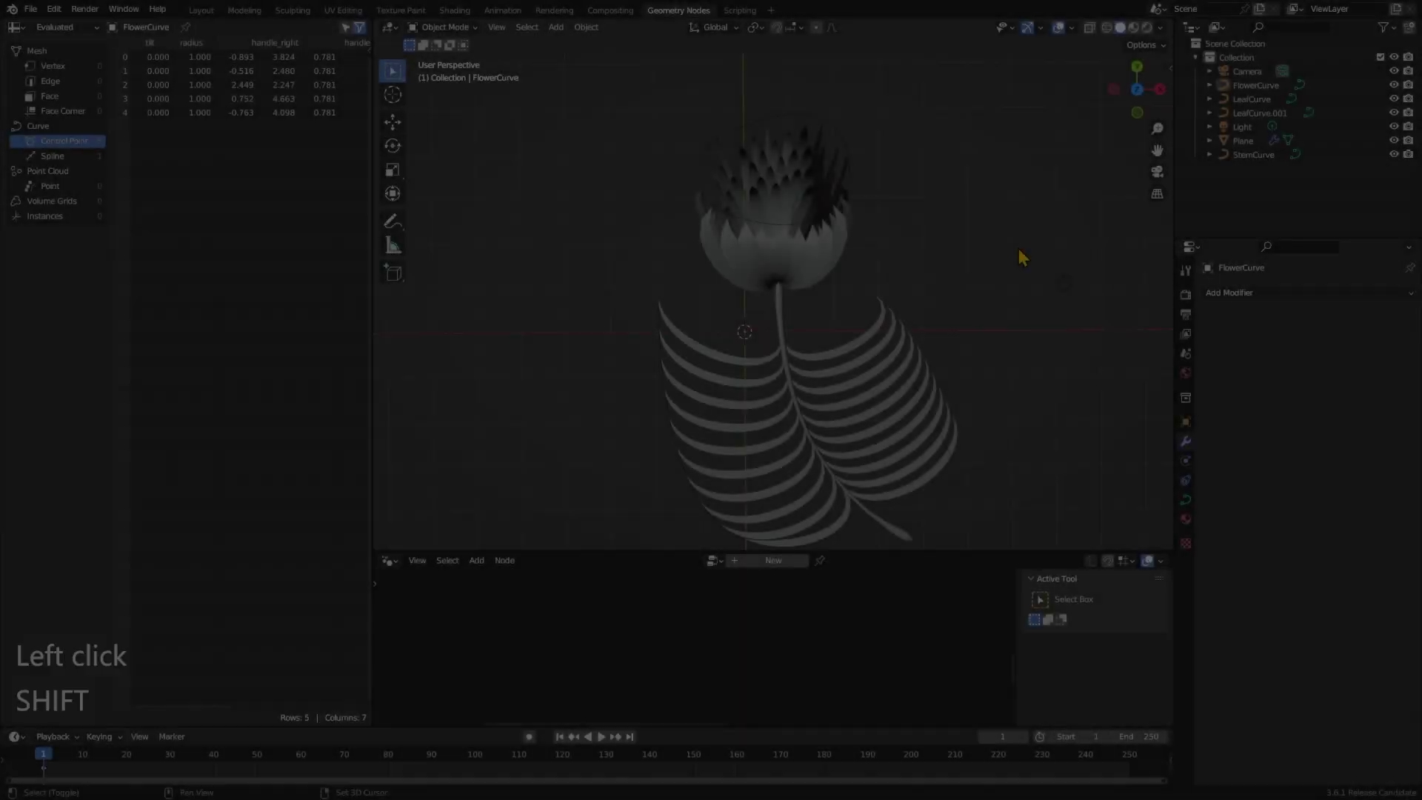
- Duplicate FlowerCurve, StemCurve and both leaf curves together and place the copies beside the existing flower
middle_click_drag(1019, 247, 752, 131, "shift")
left_click(1256, 85)
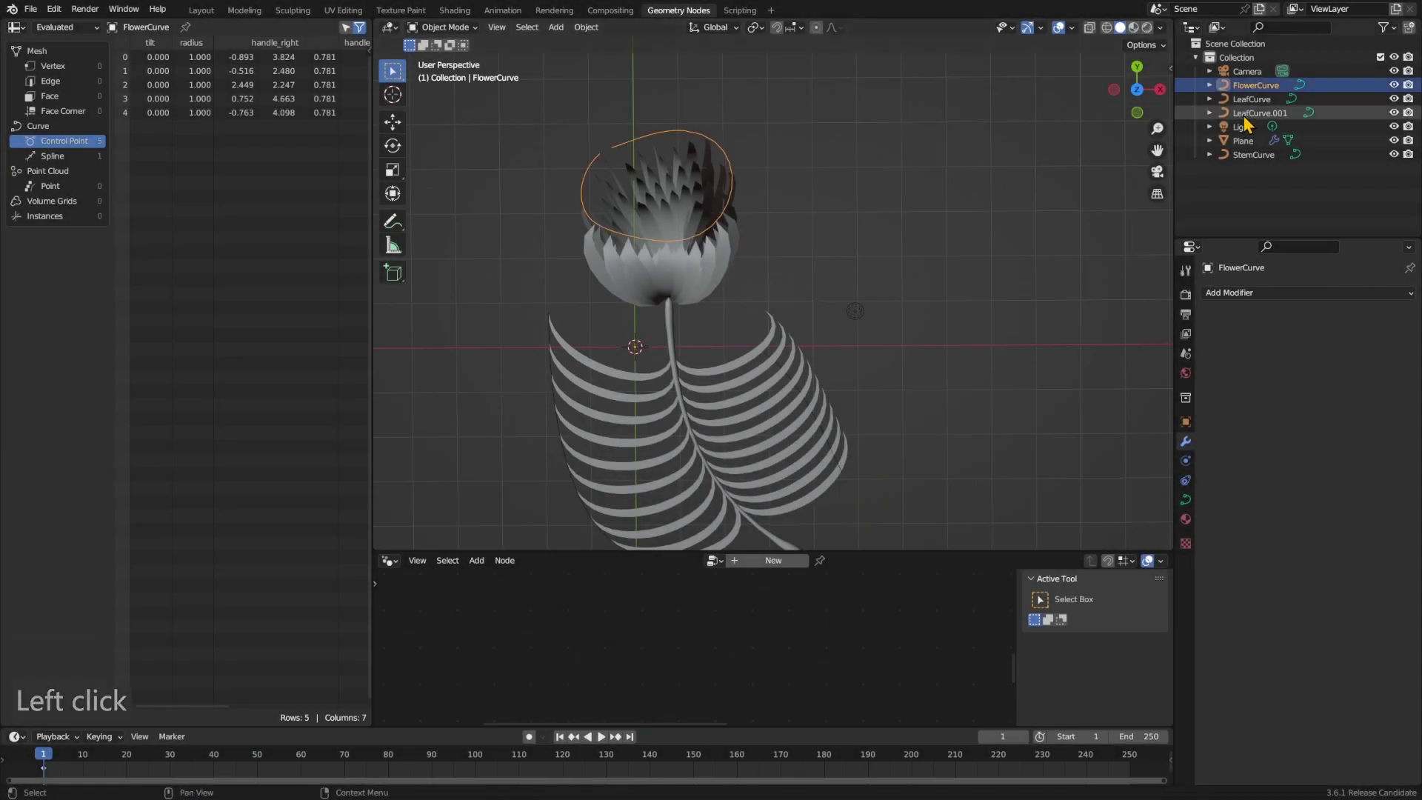
left_click(1251, 112, "ctrl")
left_click(1250, 99, "ctrl")
left_click(1250, 153, "ctrl")
key("shift+d")
left_click(1089, 307)
middle_click_drag(1089, 306, 995, 252)
- In top view, redraw FlowerCurve.001 as a small loop and StemCurve.001 as a long curve descending from it
key("Tab")
key("KP_7")
left_click(1037, 197)
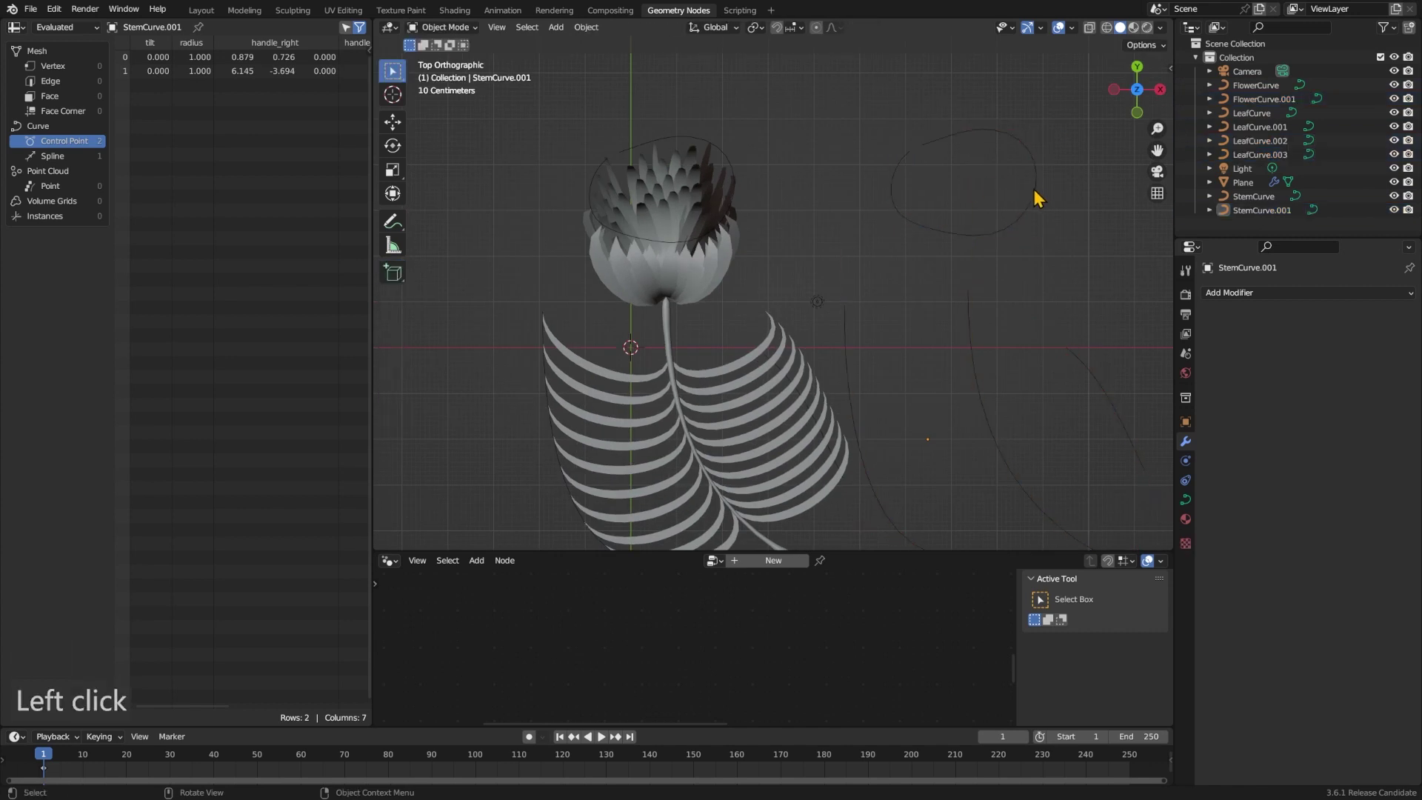
left_click(850, 176)
key("Tab")
left_click(984, 421)
left_click(857, 223)
key("Tab")
- Redraw LeafCurve.003 as a long bent curve along the outer side of the new stem
key("Tab")
key("a")
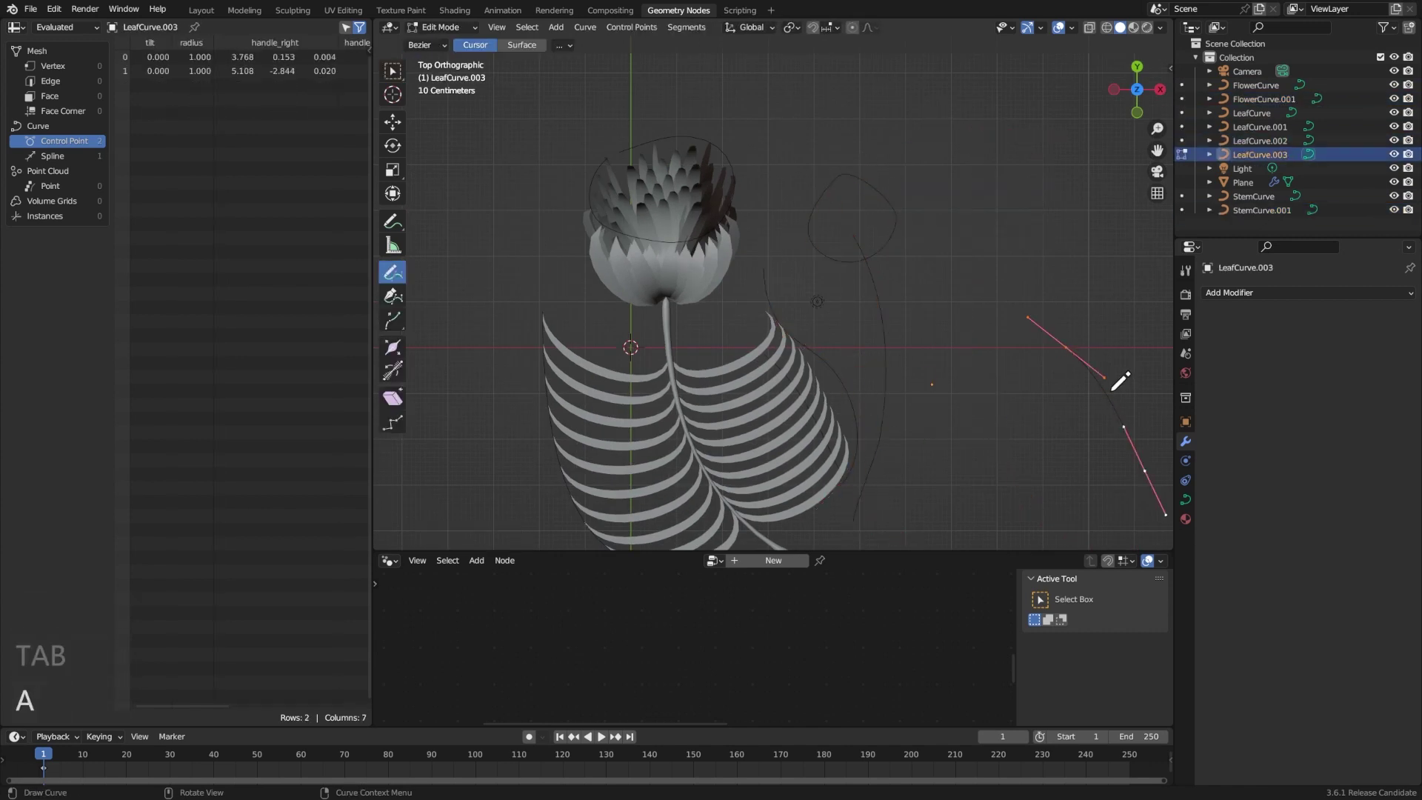
left_click(856, 133)
key("Tab")
key("ctrl+z")
- Add a plane with a Geometry Nodes modifier and assign the FlowerGen node group to it
key("shift+a")
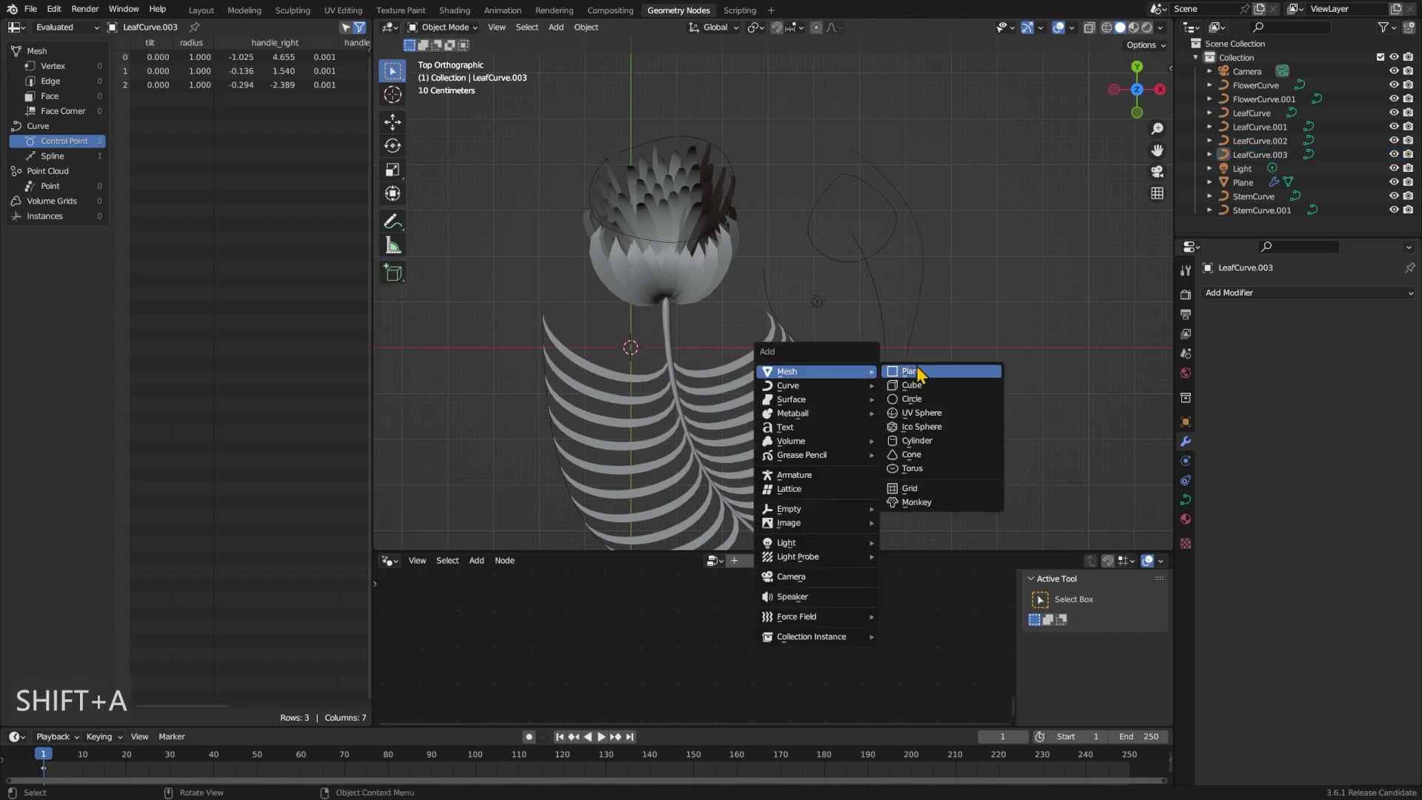
left_click(911, 378)
left_click(1259, 292)
left_click(1133, 392)
left_click(1217, 337)
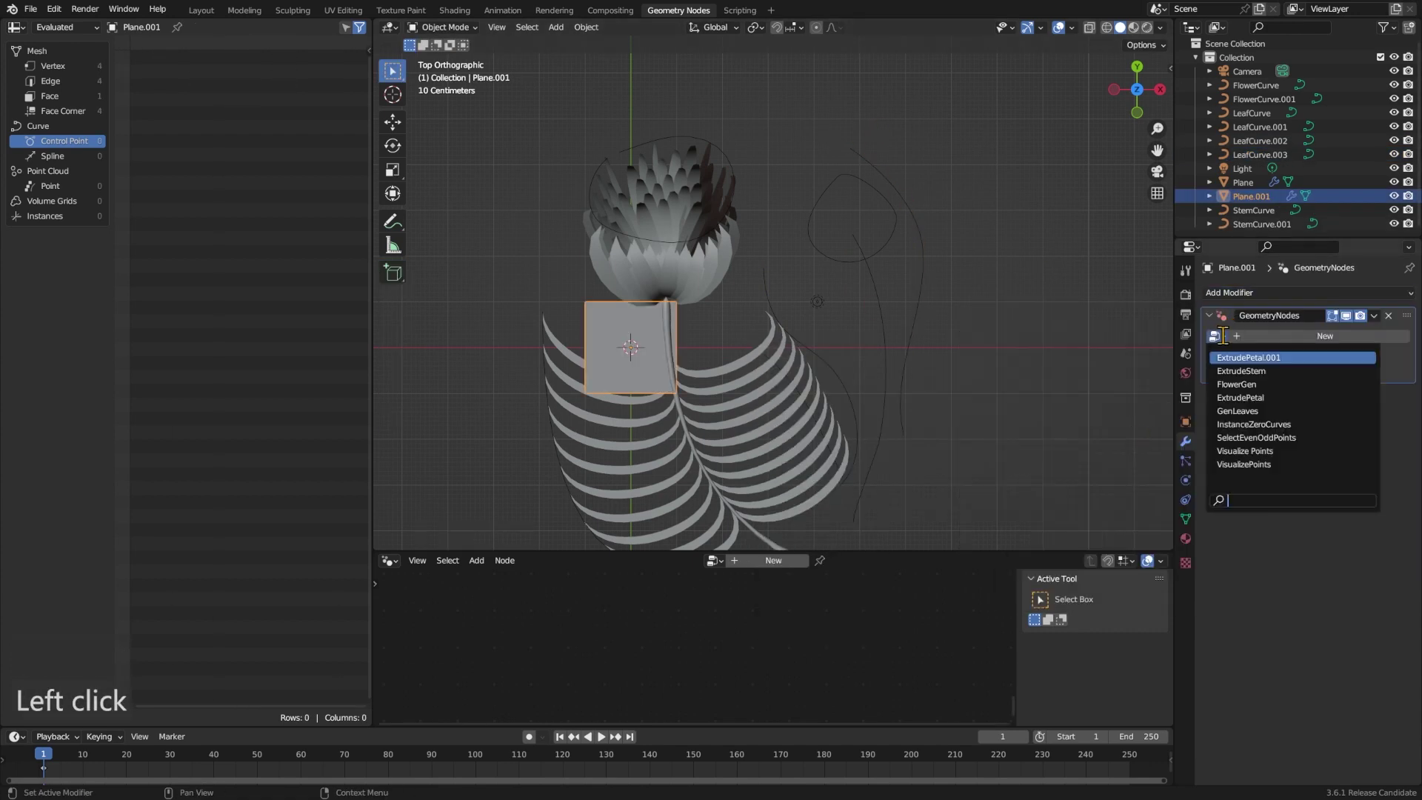
type("flo")
key("Return")
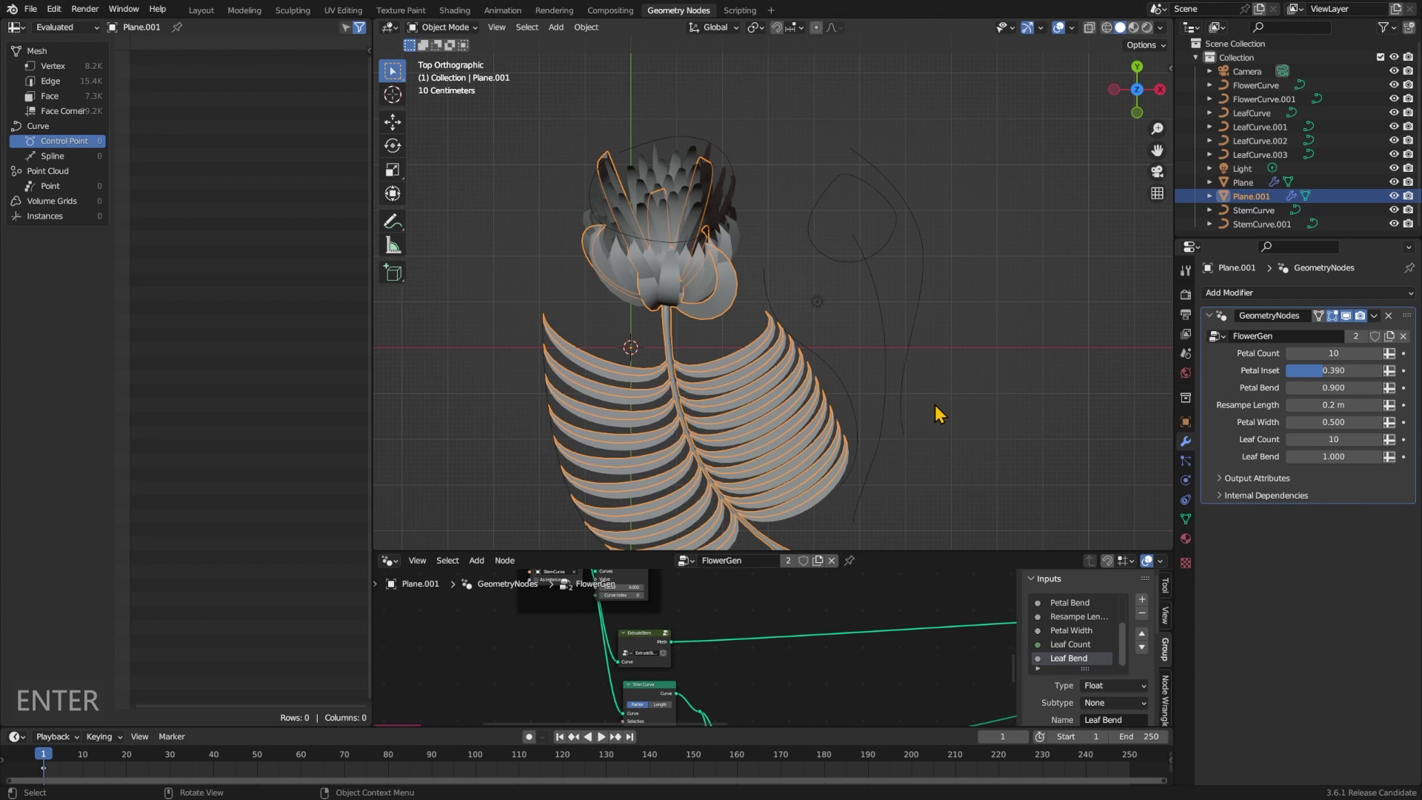
- Enlarge the node editor and feed the FlowerCurve Object Info node's Object socket from a new Group Input node
left_click_drag(916, 552, 926, 319)
middle_click_drag(447, 541, 753, 701)
scroll(446, 541, "down", 1)
middle_click_drag(446, 541, 618, 753)
scroll(654, 541, "up", 2)
scroll(655, 548, "up", 3)
middle_click_drag(685, 671, 831, 433)
scroll(656, 473, "down", 1)
middle_click_drag(656, 473, 604, 548)
left_click_drag(609, 533, 592, 580)
type("group")
key("Return")
left_click(592, 580)
- Rename the new Object group input as Flower Curve
left_click(1081, 437)
left_click(1116, 482)
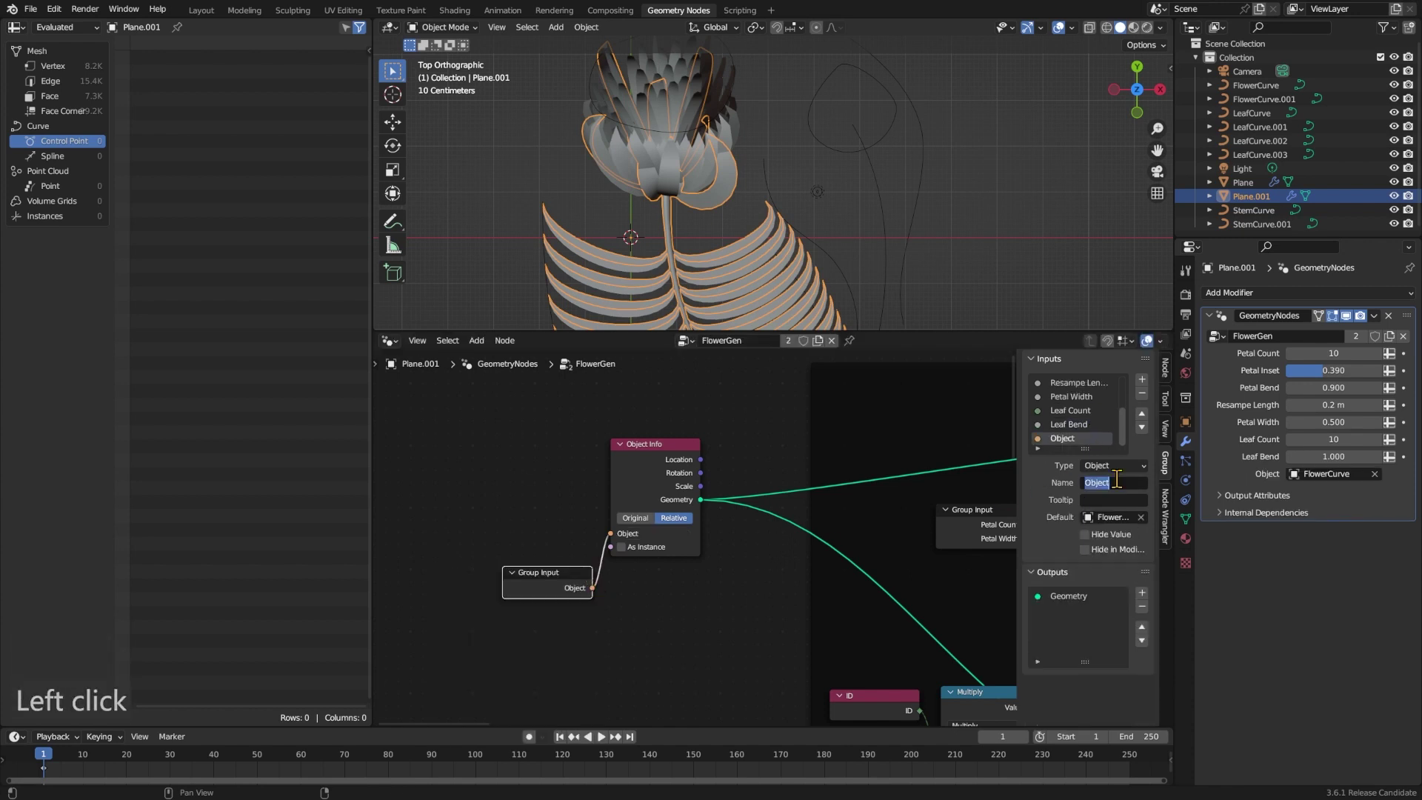
type("Flower Curve")
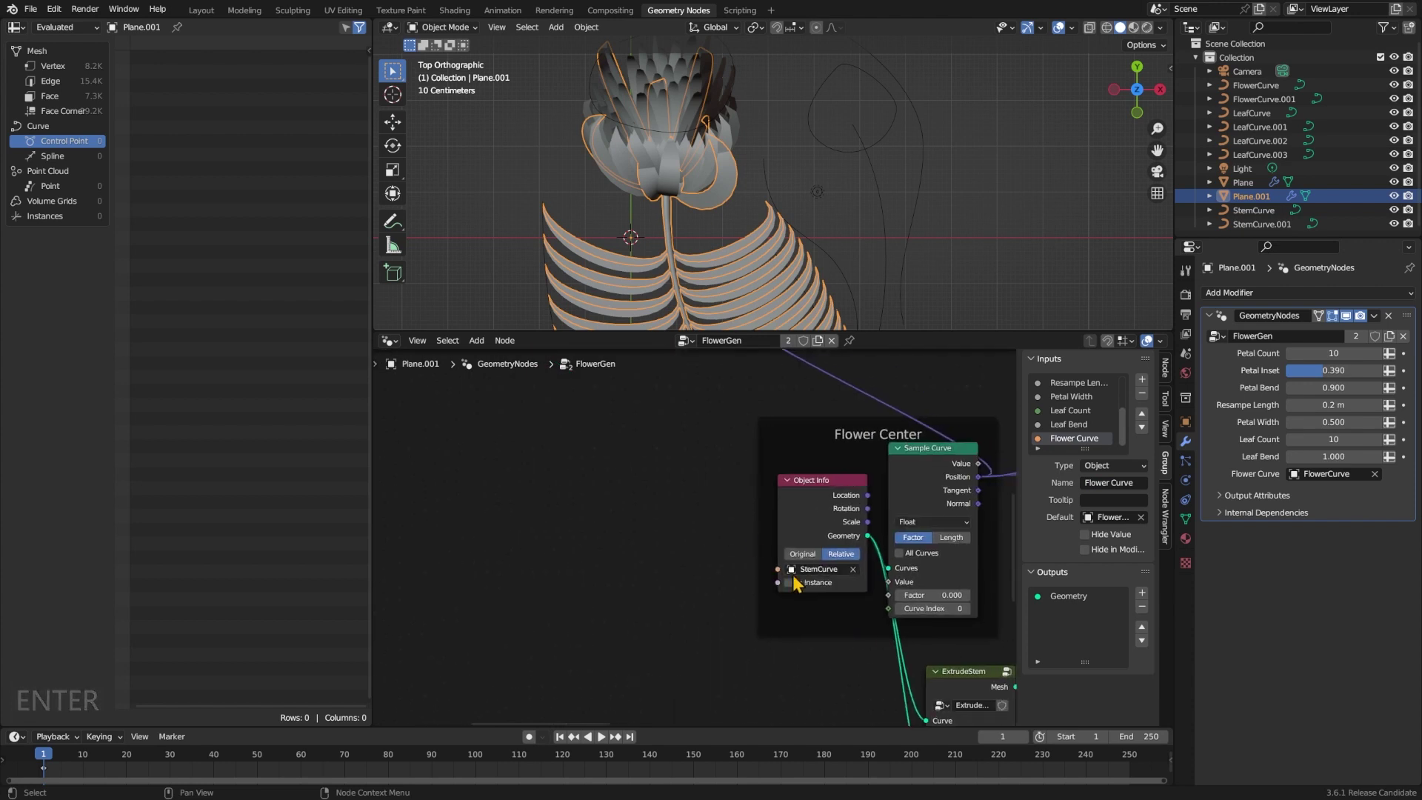
- Expose the Flower Center Object Info node's Object socket as a group input named Stem Curve
left_click_drag(777, 568, 718, 579)
type("grou")
key("Return")
left_click(721, 587)
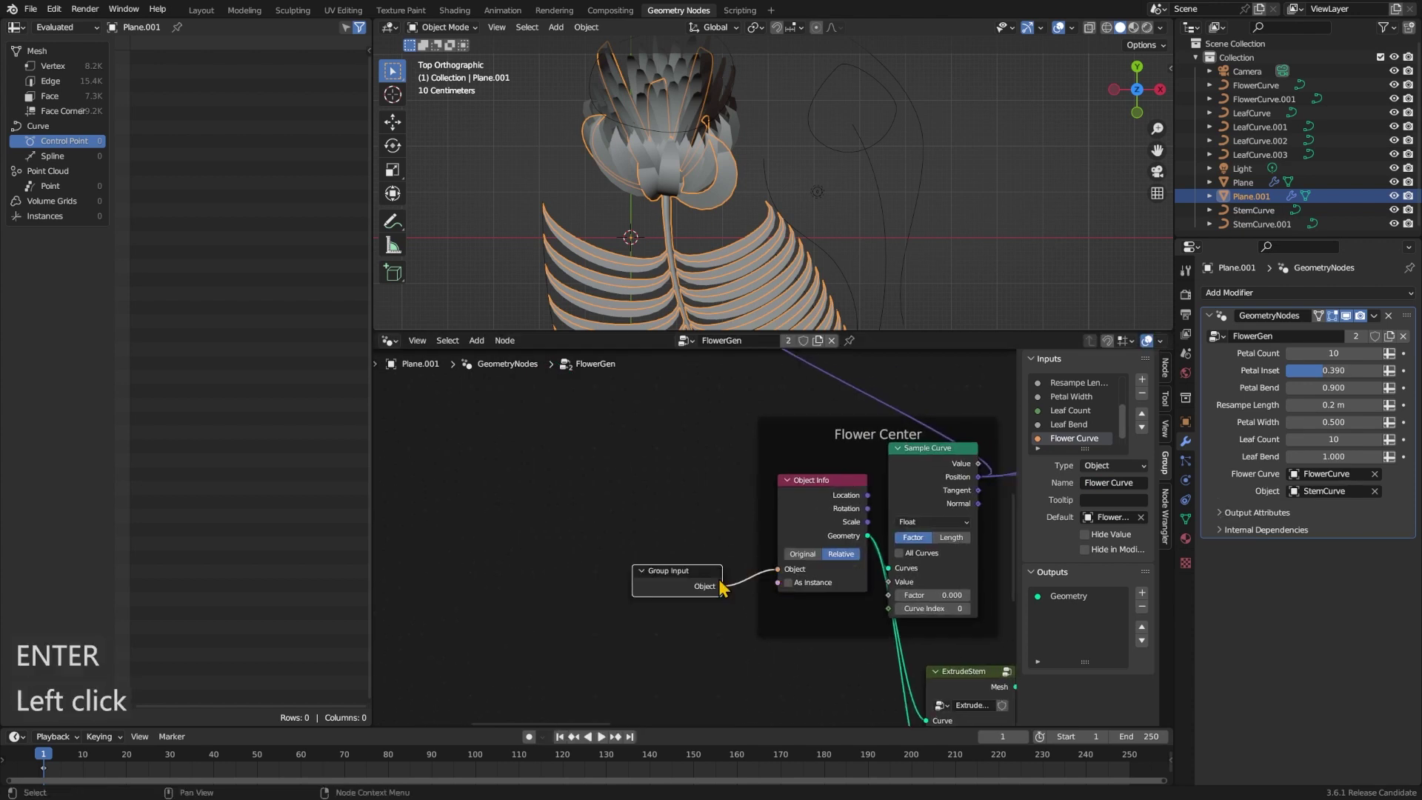
left_click(1109, 479)
type("Stem Curve")
key("Return")
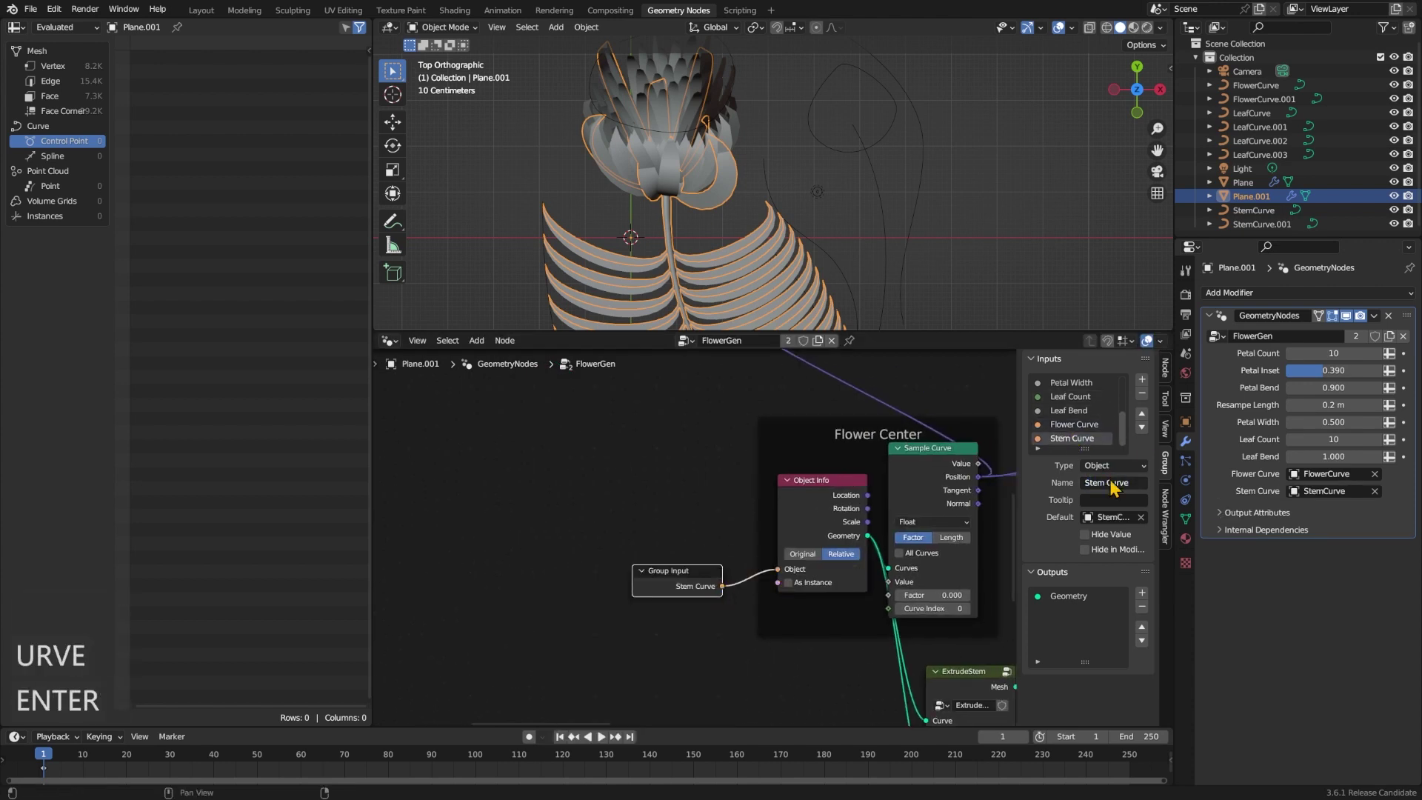
- Expose the first leaf's Object Info object as a group input named Leaf Curve
scroll(730, 673, "down", 10)
scroll(731, 672, "left", 5)
left_click_drag(709, 420, 627, 526)
key("Return")
left_click(607, 530)
left_click(1110, 482)
type("Leaf Curve")
key("Return")
- Expose the LeafCurve.001 Object Info node's Object socket as a group input named Leaf Curve 2
left_click_drag(859, 604, 644, 609)
type("grou")
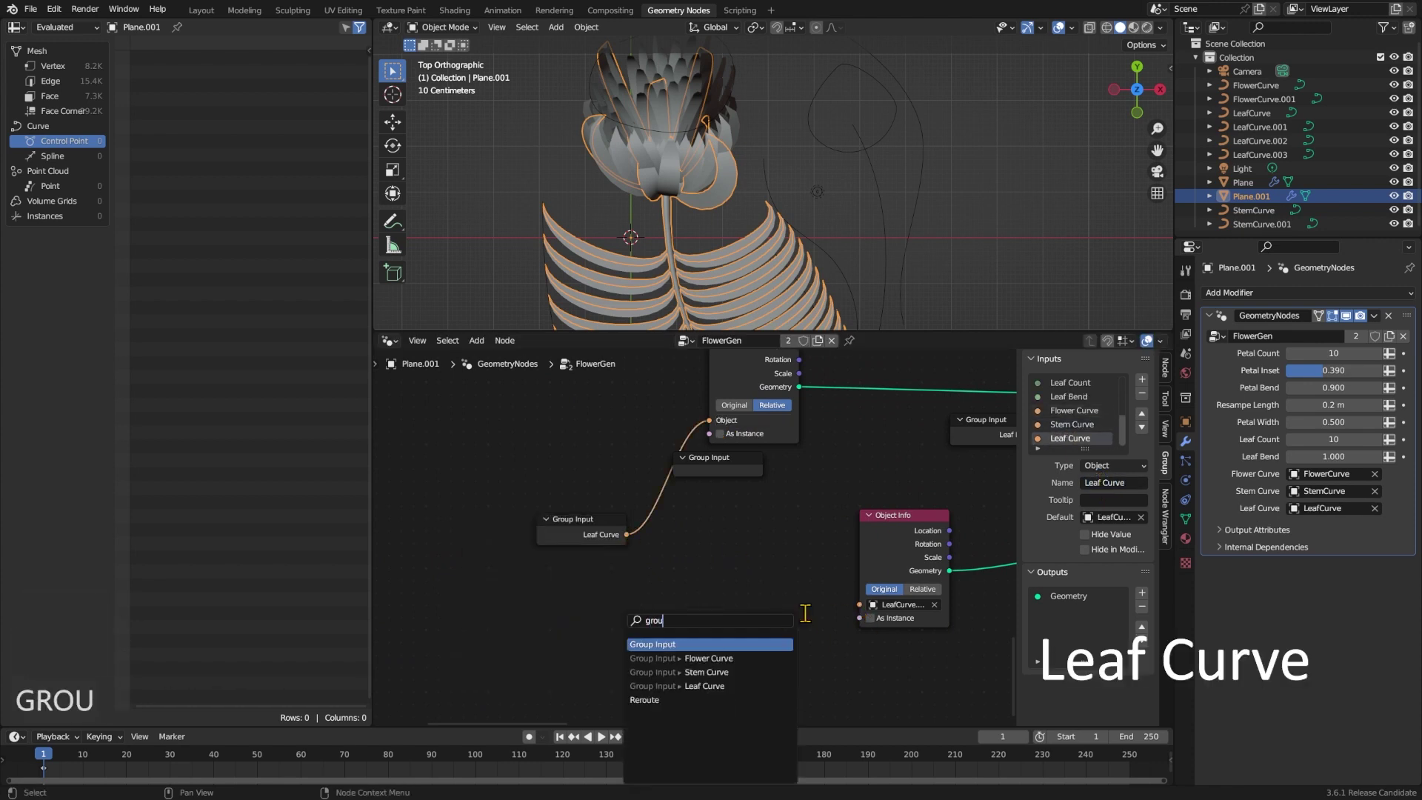
left_click(685, 643)
left_click(1110, 483)
type("2")
key("Return")
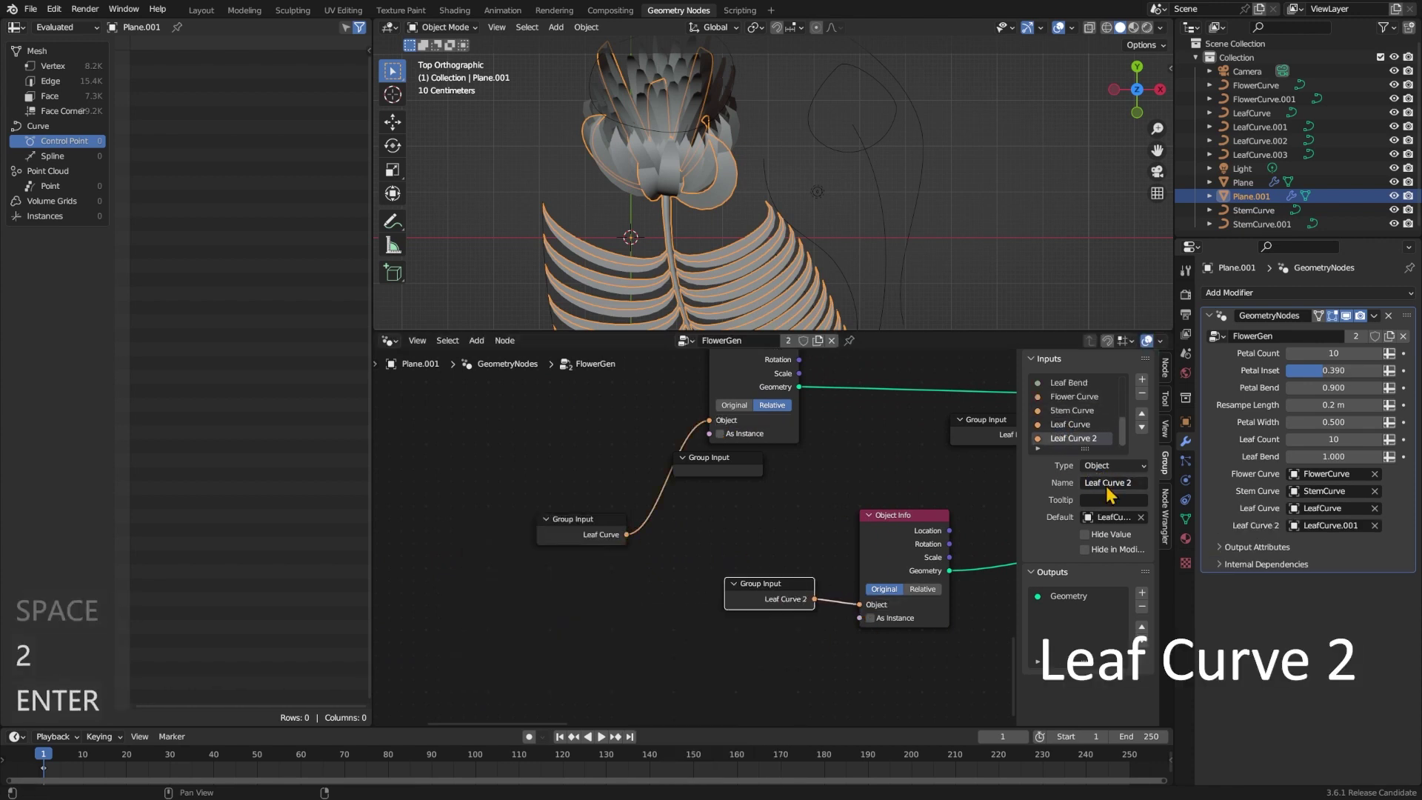
- Clear the default objects from the curve group inputs, including Leaf Curve 2, and save the file
left_click(1086, 412)
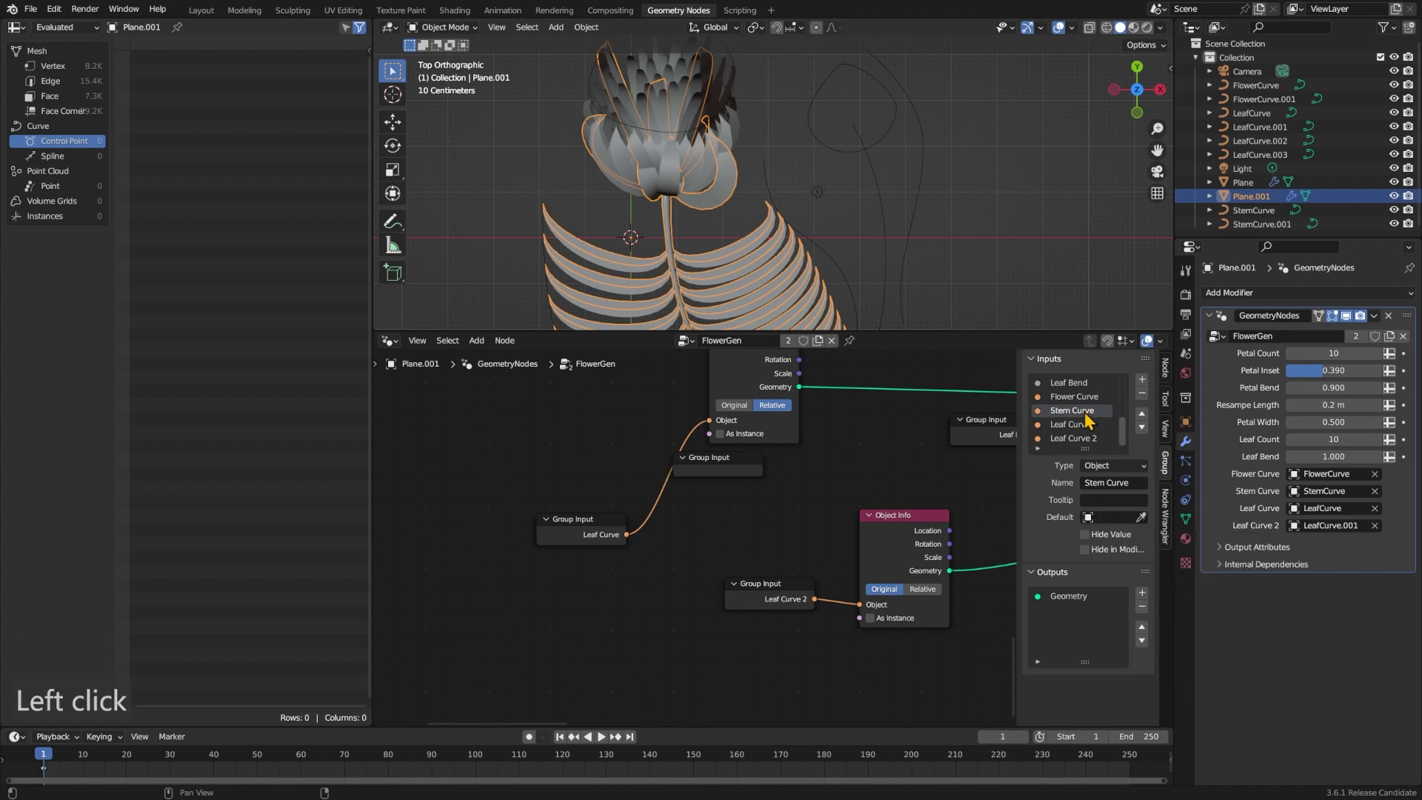
left_click(1087, 423)
left_click(1087, 438)
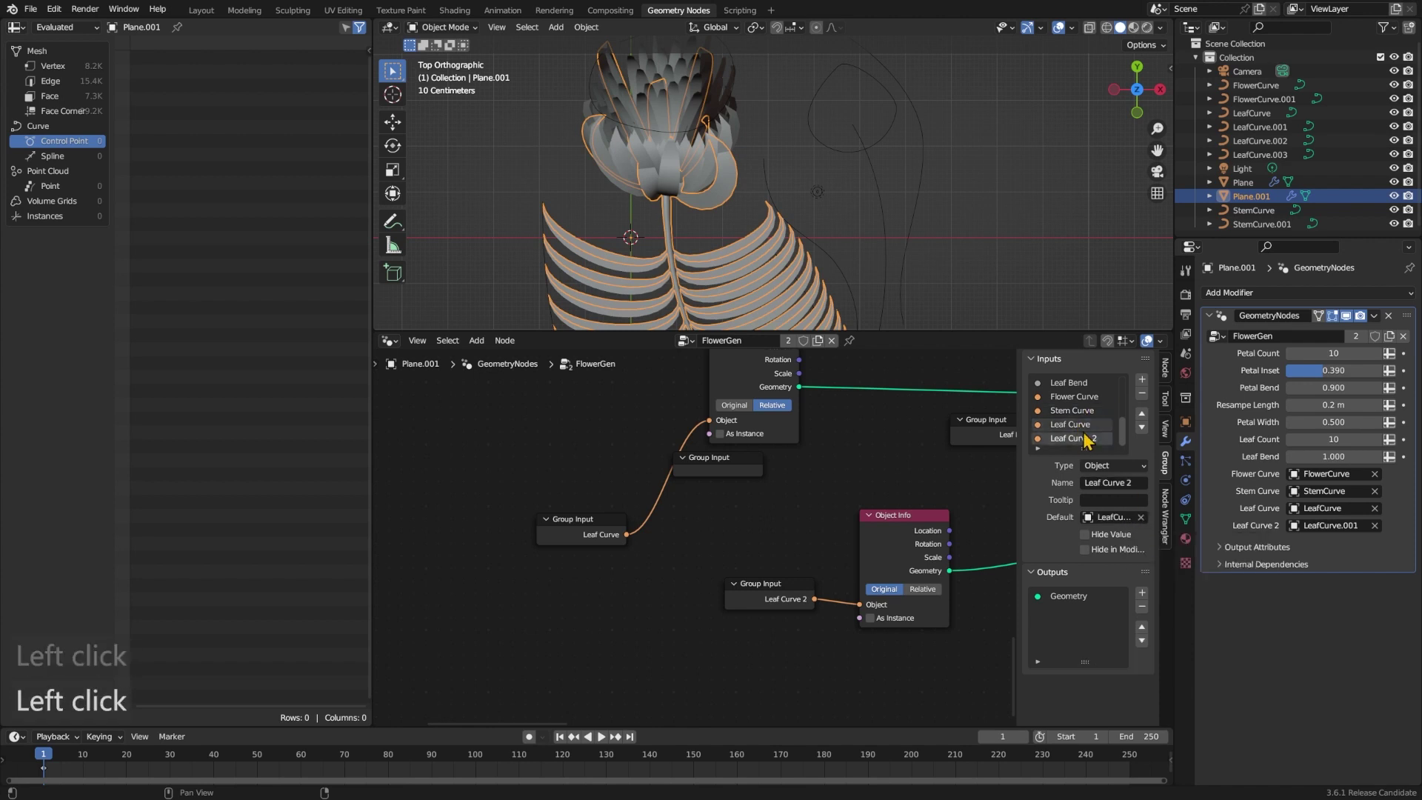
key("ctrl+s")
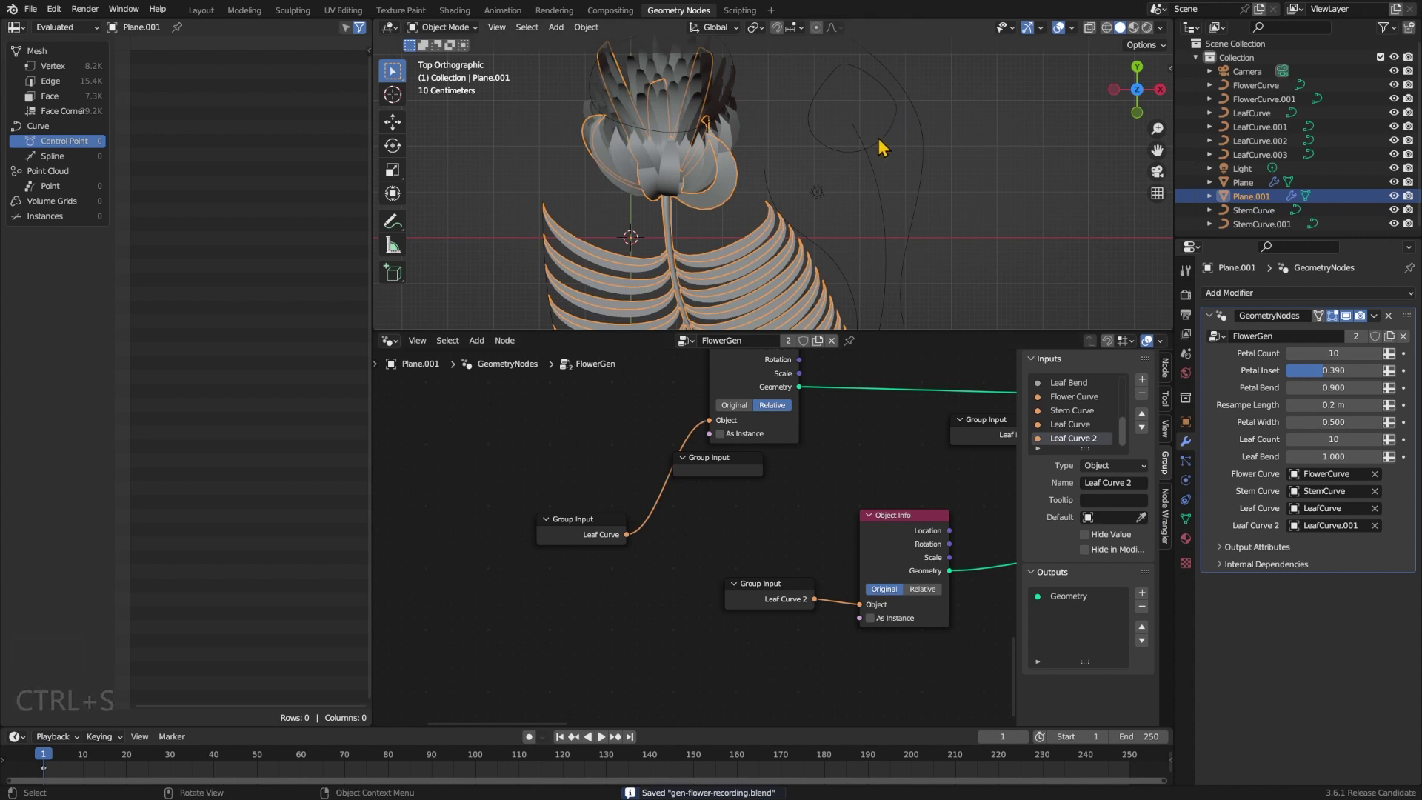
- Assign FlowerCurve.001, StemCurve.001, LeafCurve.002 and LeafCurve.003 to the matching curve inputs of Plane.001's FlowerGen modifier
key("ctrl+z")
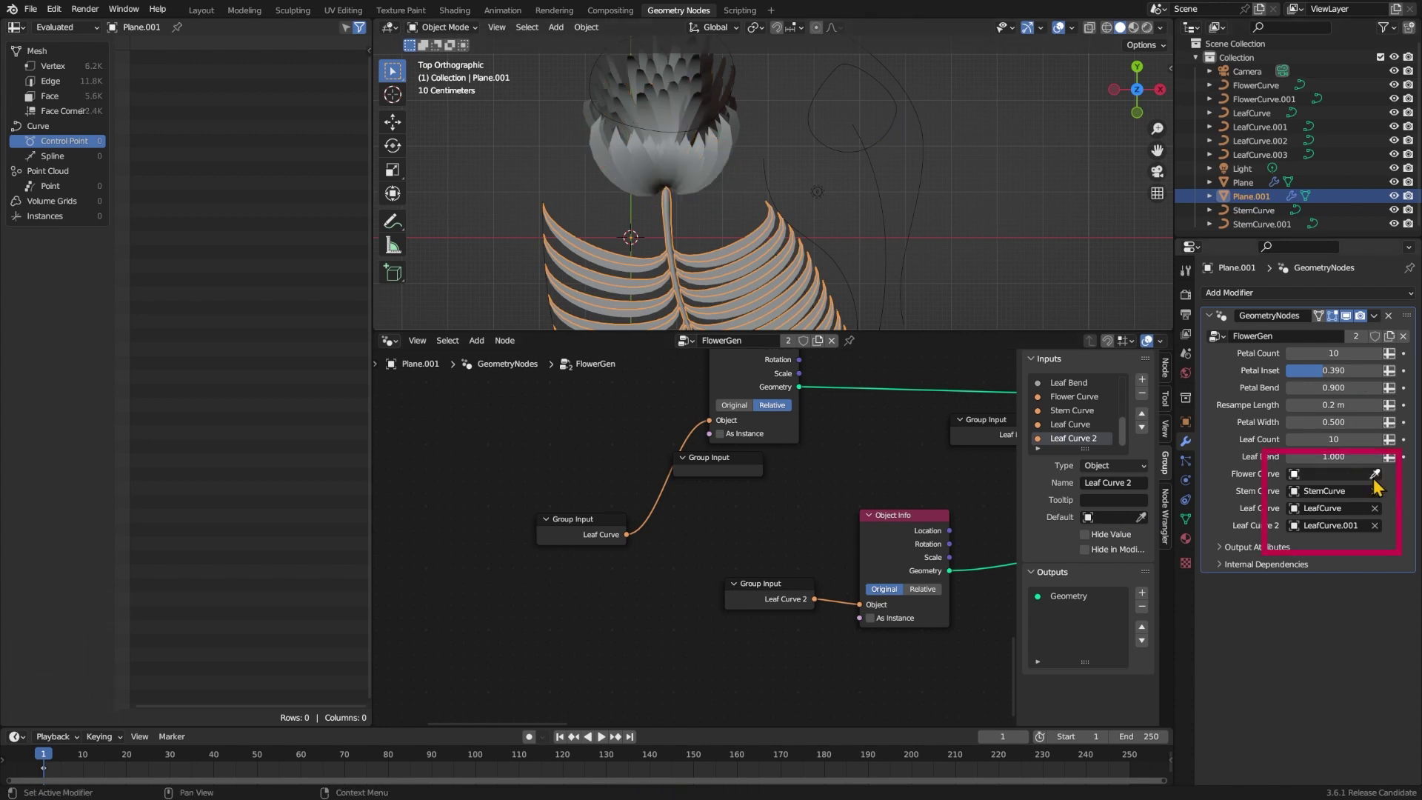
left_click(902, 118)
left_click(1375, 491)
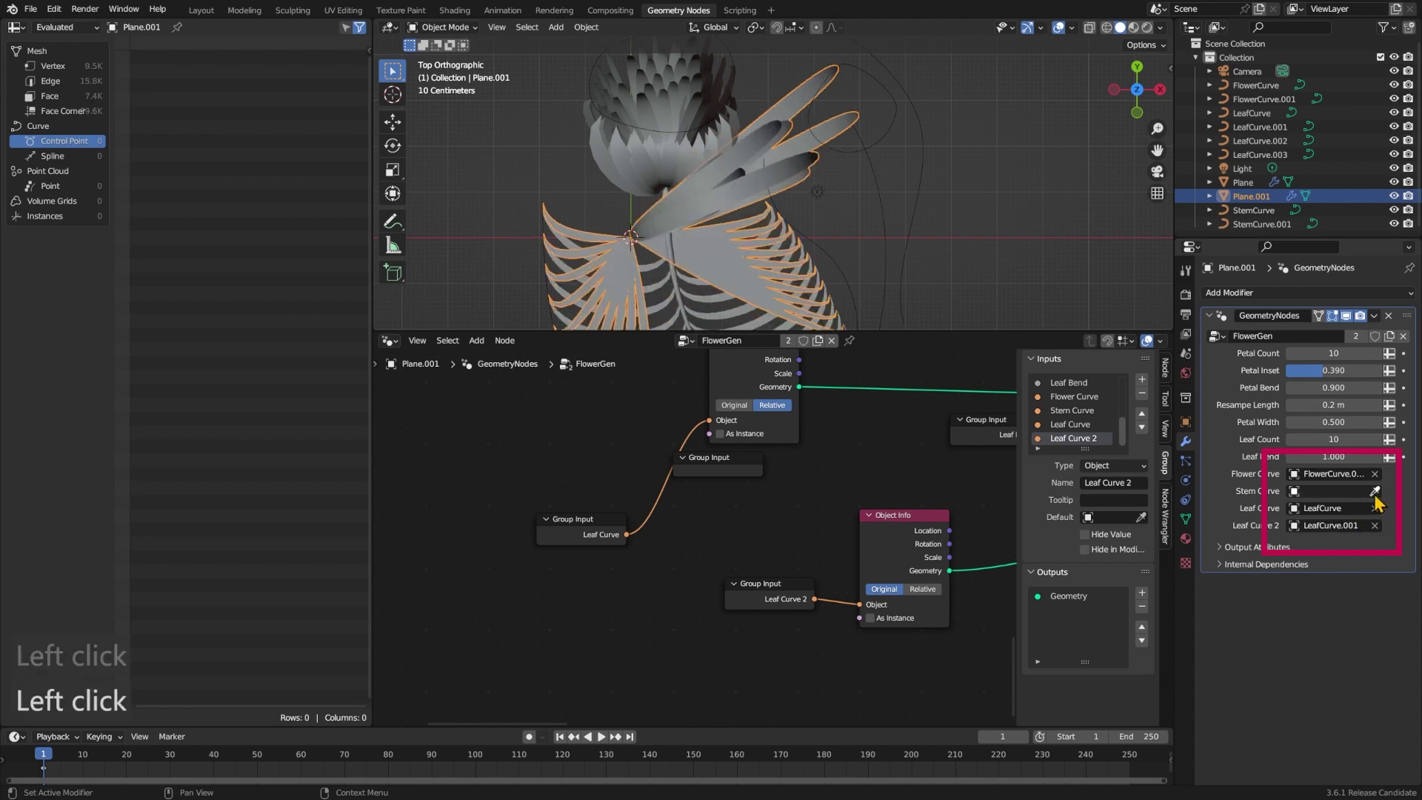
left_click(891, 185)
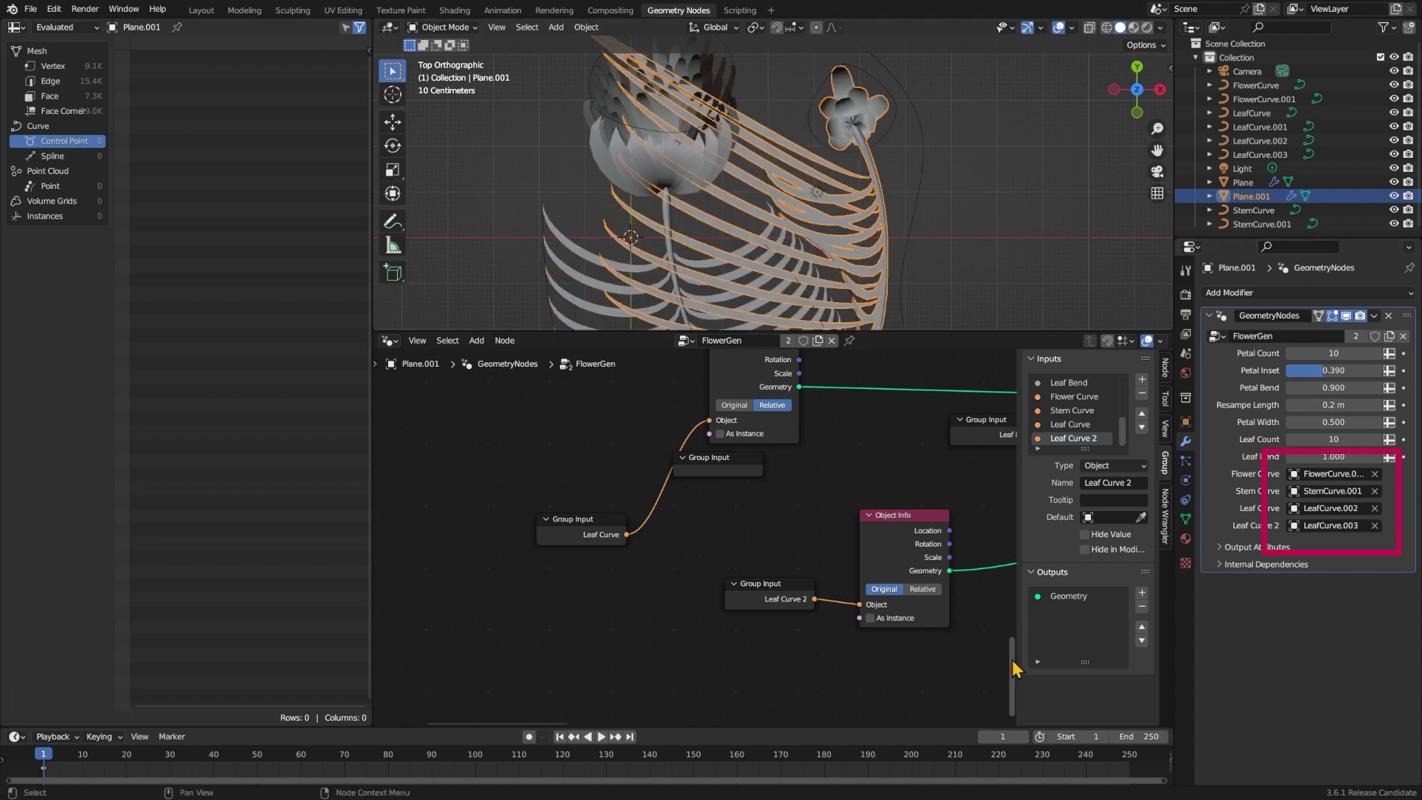
- Set the Object Info node fed by Leaf Curve 2 to Relative and deselect the flower objects
left_click(922, 589)
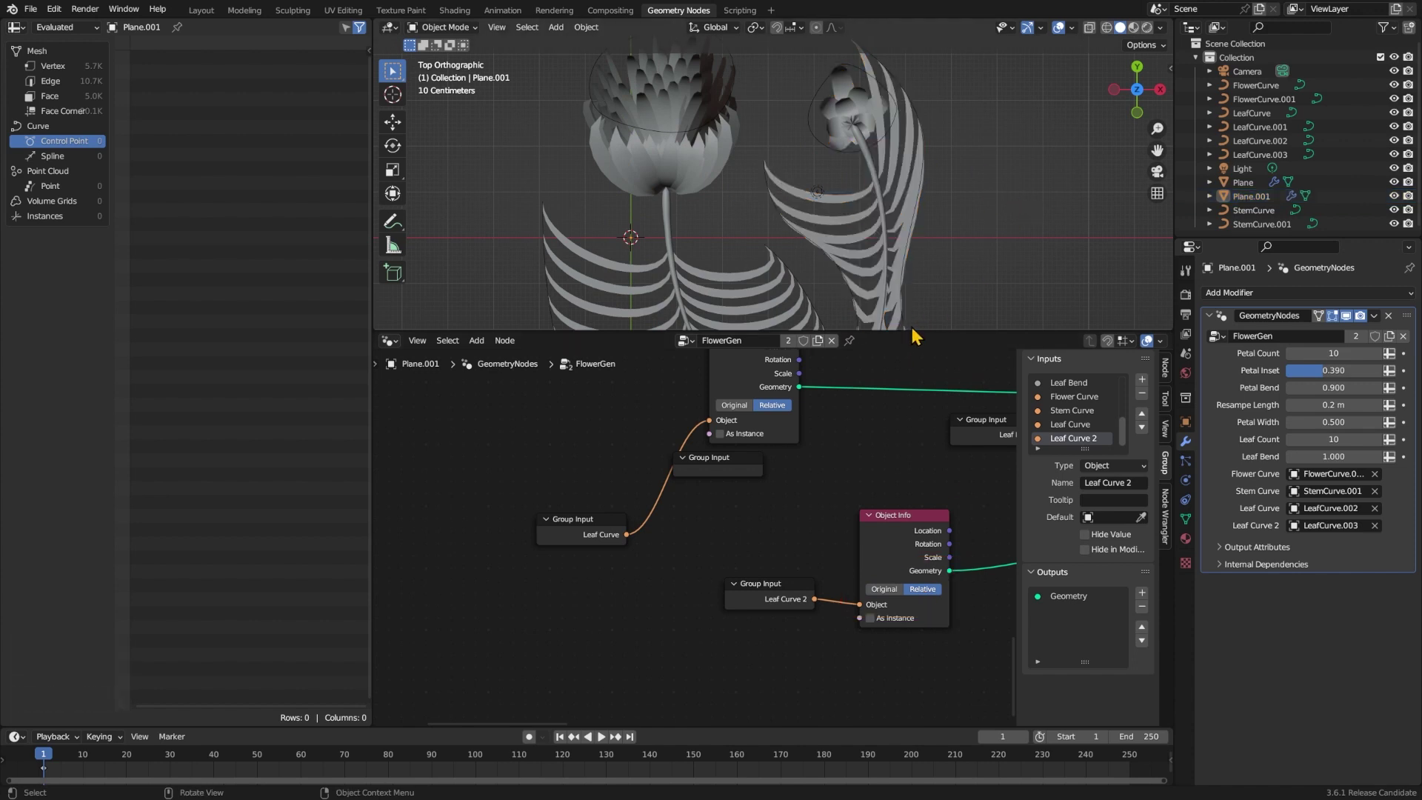
middle_click_drag(934, 319, 898, 222, "shift")
scroll(898, 222, "down", 4)
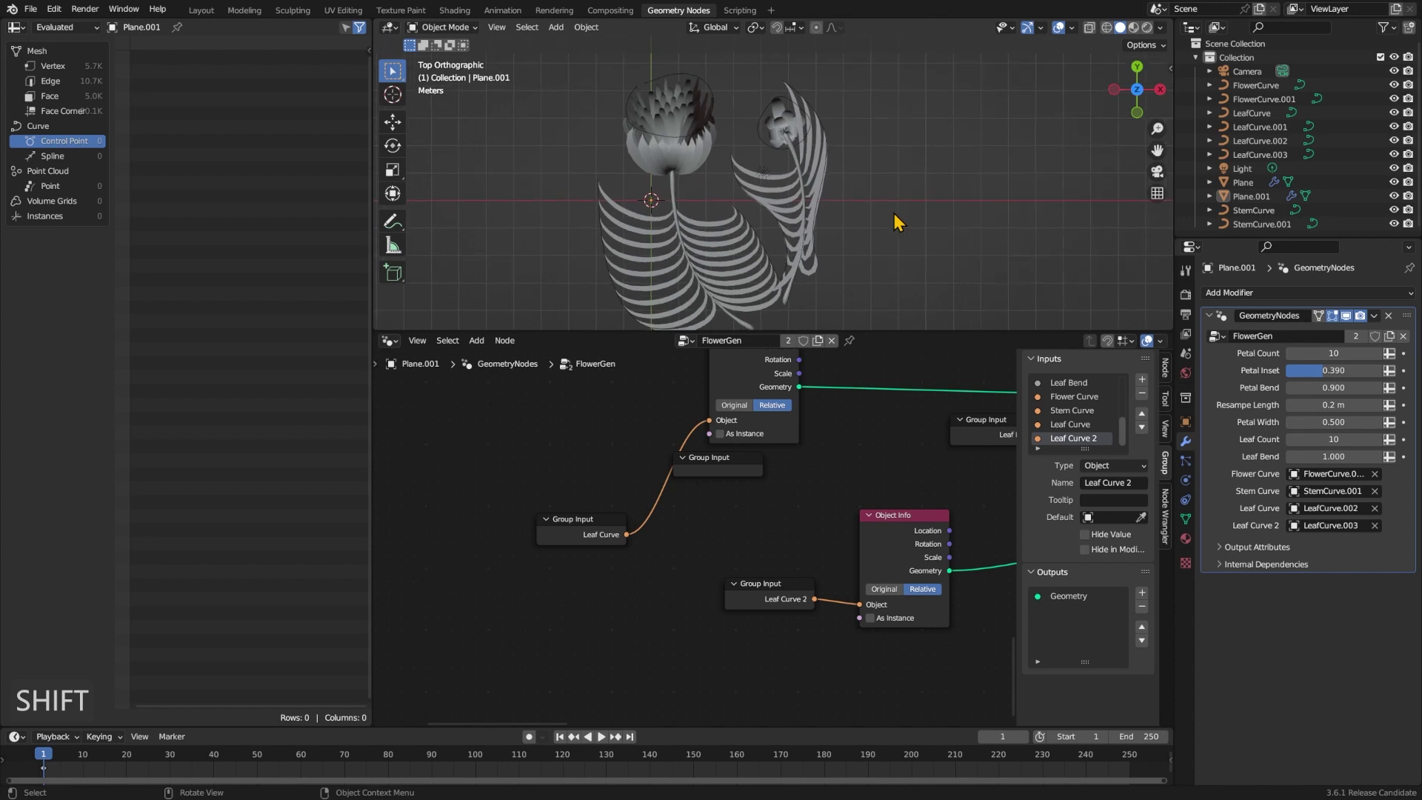
left_click(894, 213)
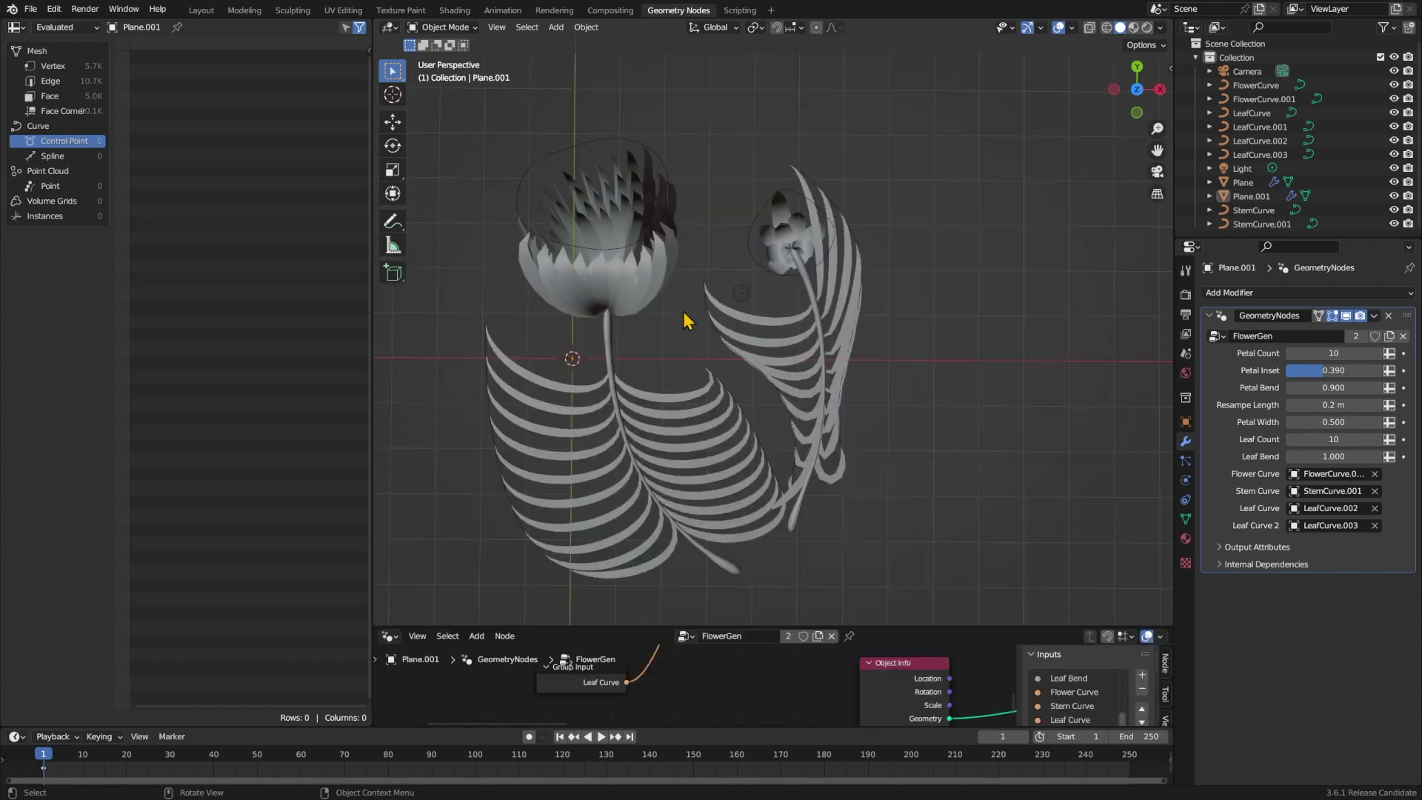
- Try raising the end point of LeafCurve about 1.3 m along the Z axis in Edit Mode
middle_click_drag(686, 320, 877, 317, "shift")
middle_click_drag(974, 304, 782, 315, "shift")
left_click(744, 302)
key("Tab")
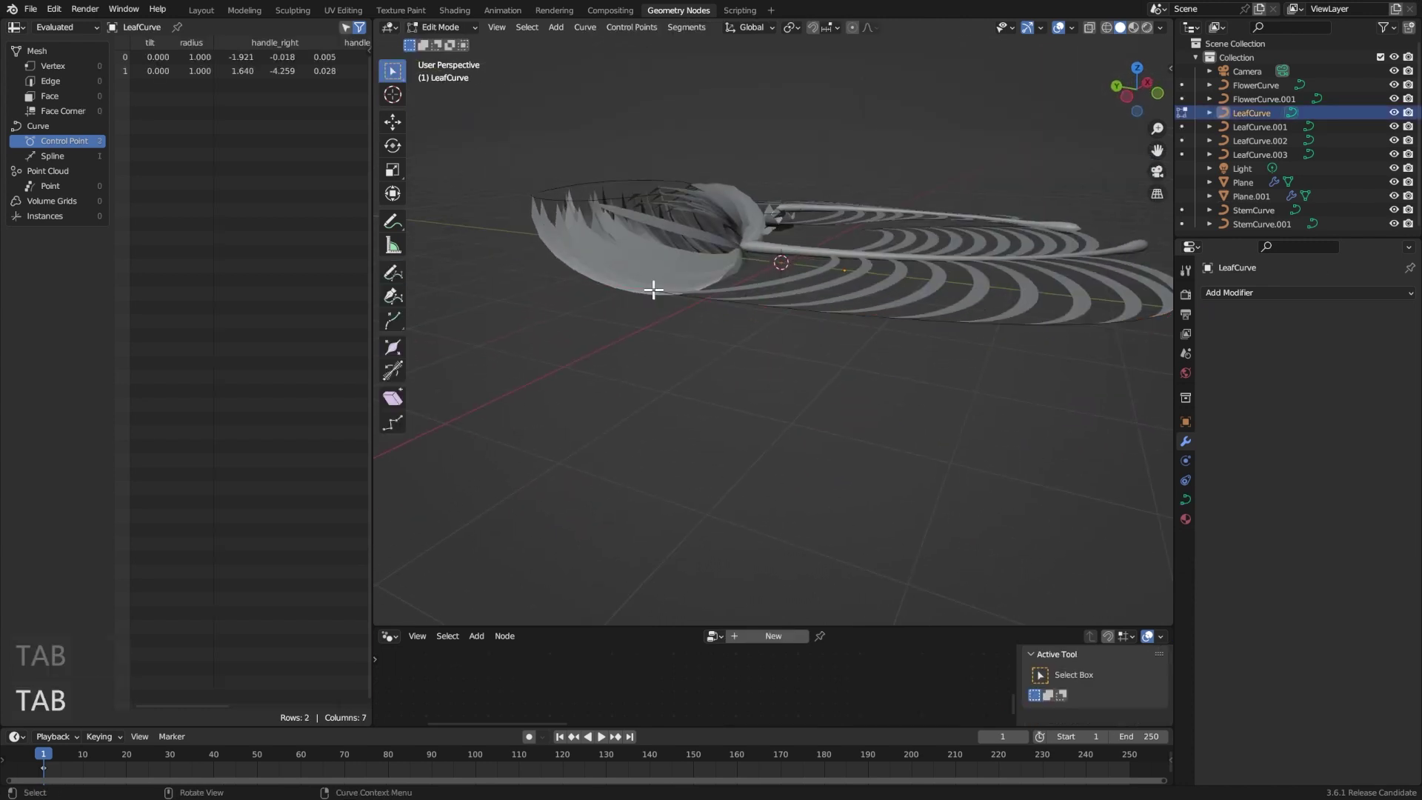
key("a")
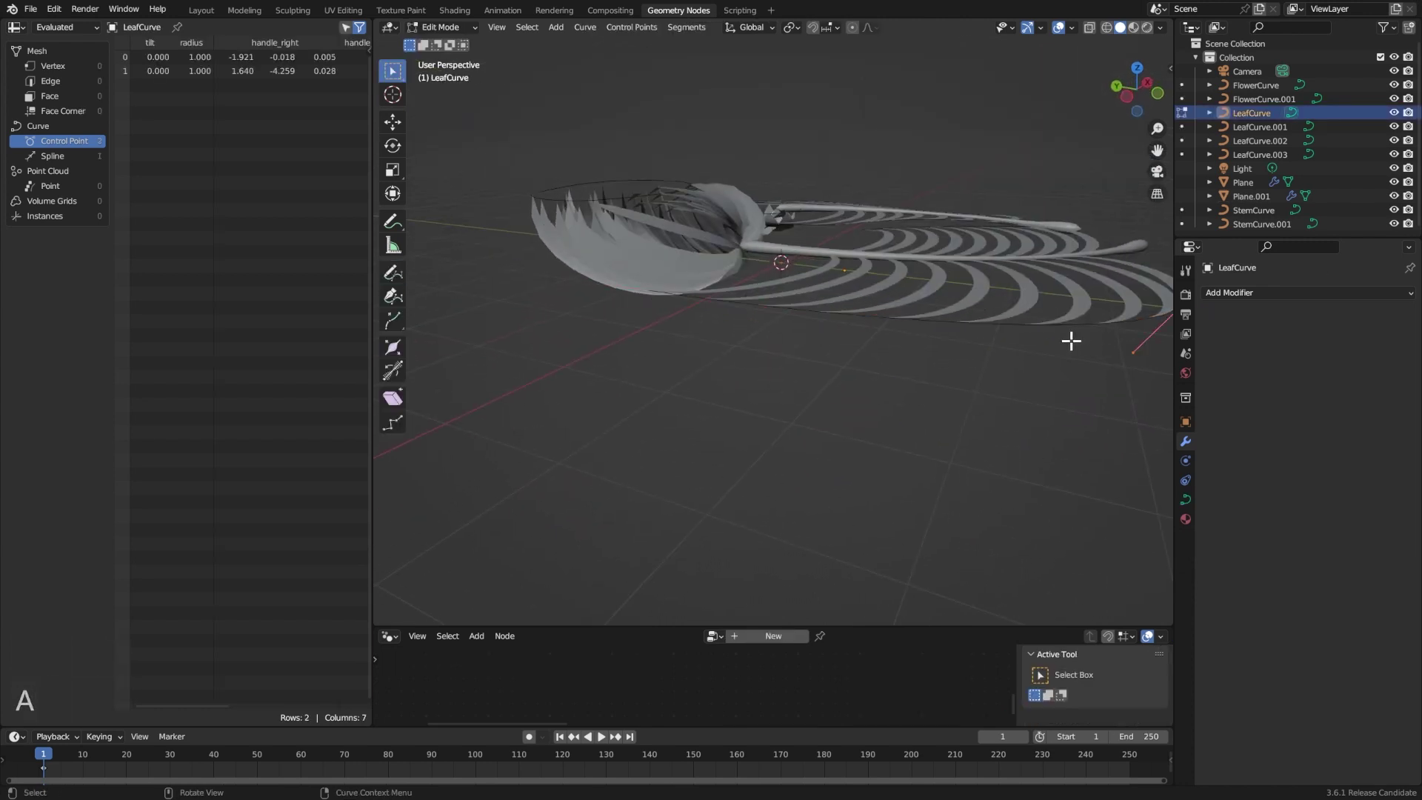
key("g")
key("z")
left_click(1037, 206)
middle_click_drag(1035, 203, 952, 223, "shift")
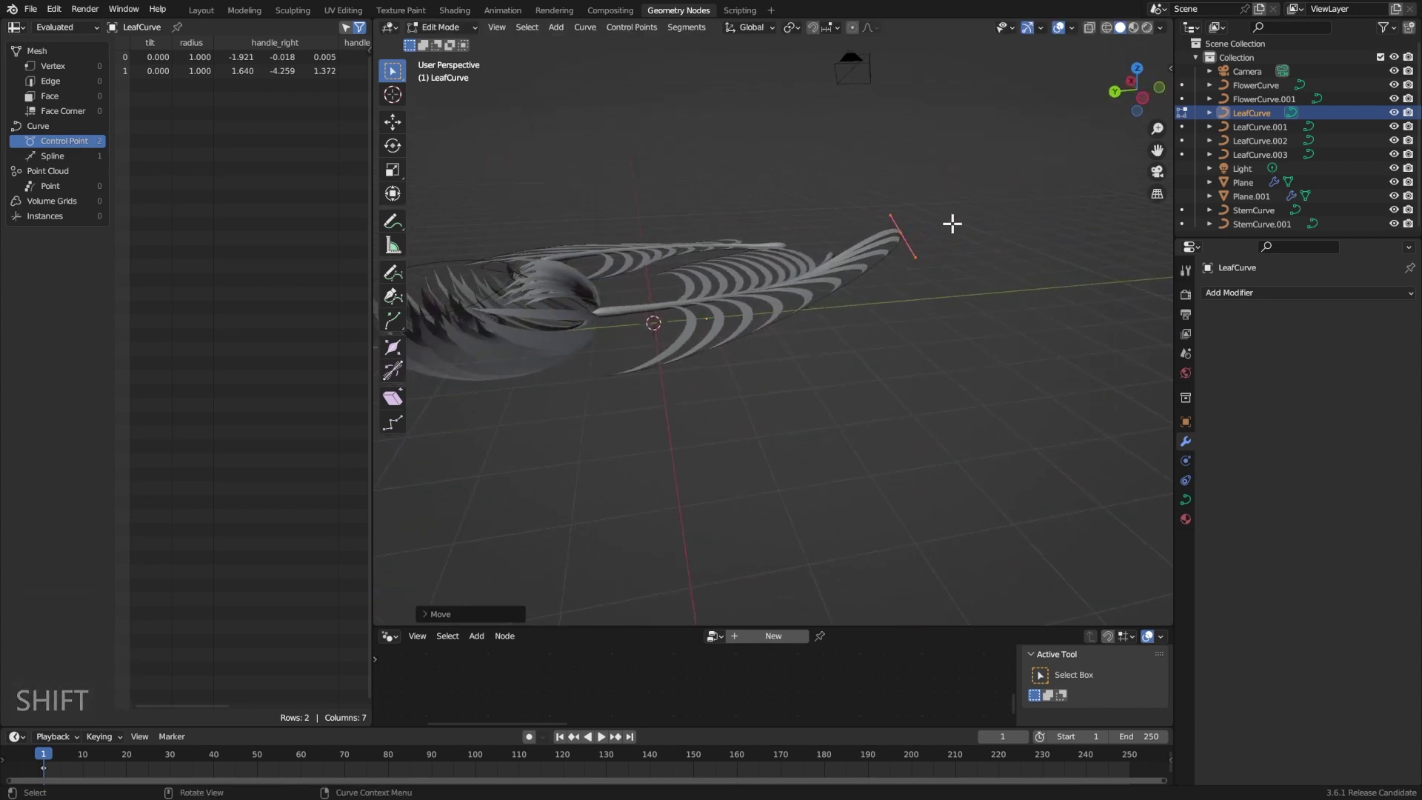
- Try rotating the raised end point of LeafCurve to change the leaf's curvature
left_click(905, 237)
key("r")
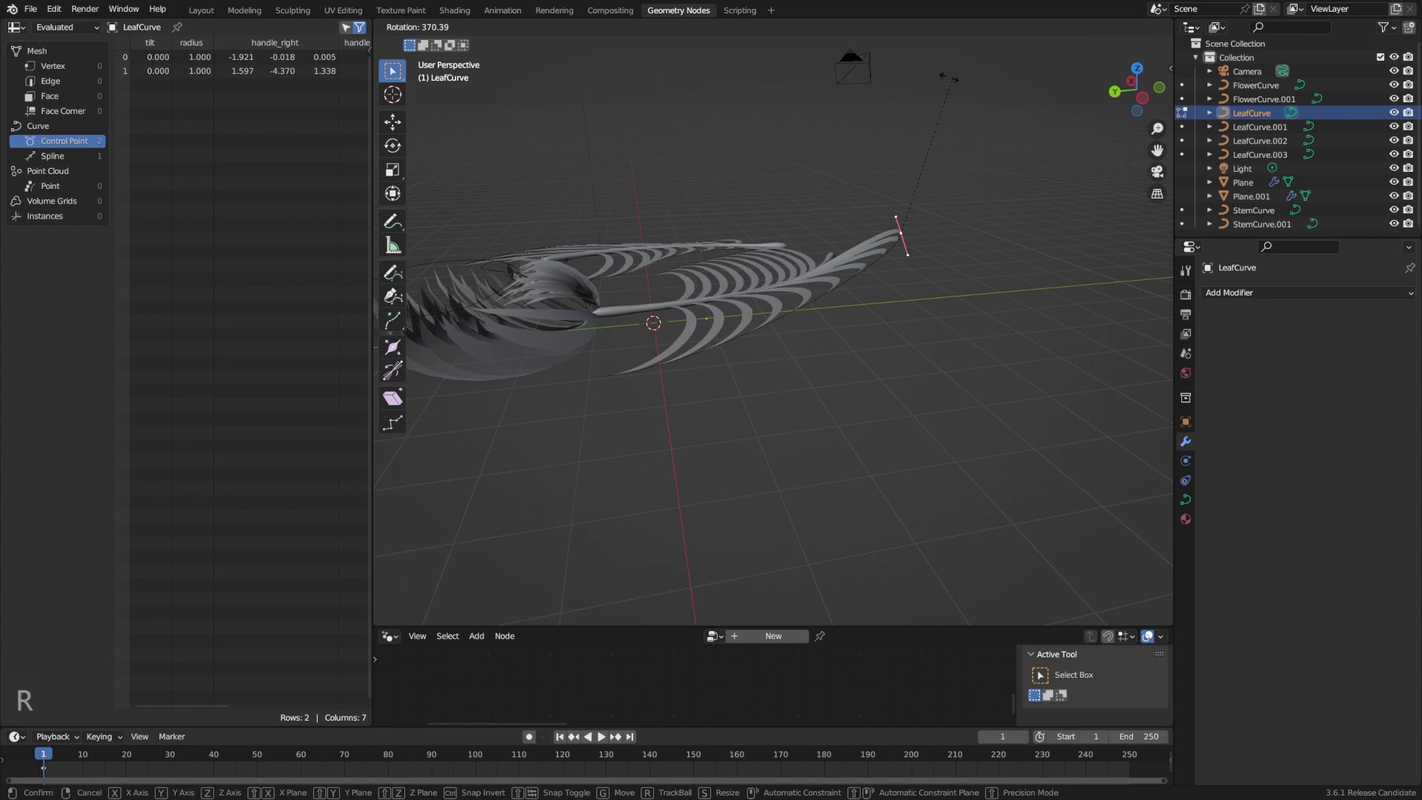
left_click(866, 178)
middle_click_drag(865, 178, 866, 177)
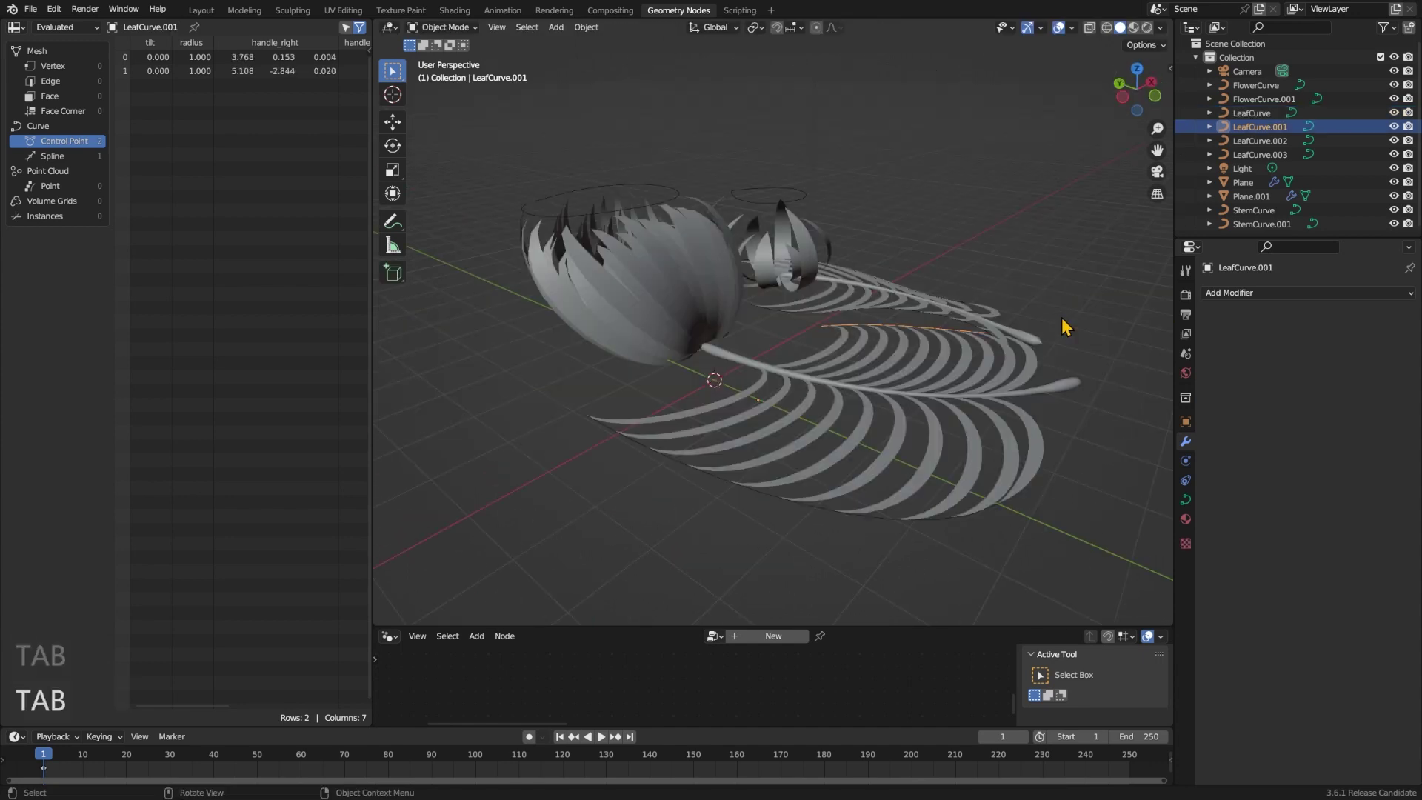
- Raise the end point of LeafCurve.001 about 1.5 m along the Z axis
key("Tab")
key("a")
left_click(1015, 317)
key("g")
key("z")
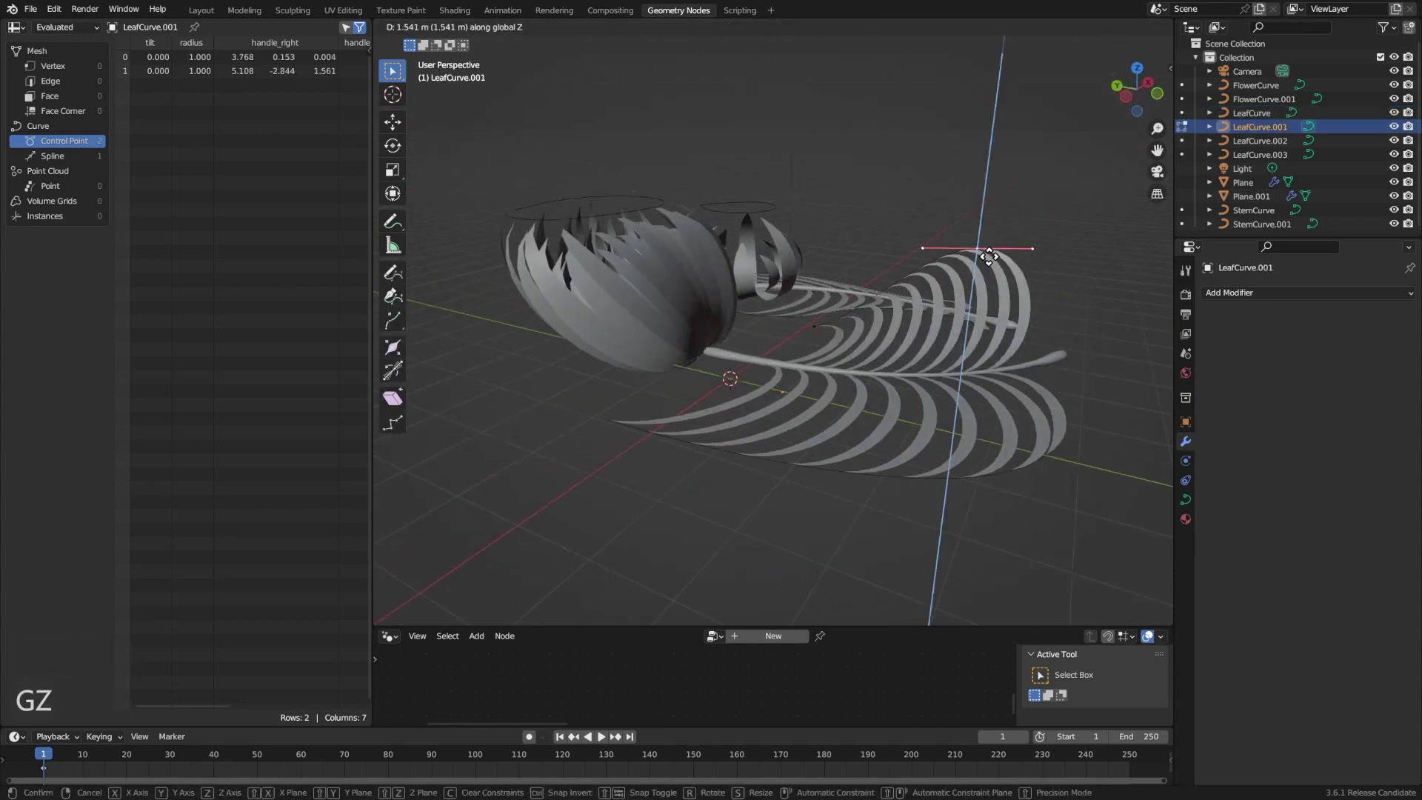
left_click(988, 256)
key("Tab")
- Move the end point of LeafCurve upward in Edit Mode, placing its right handle at a height of about 1.87 m
left_click(737, 435)
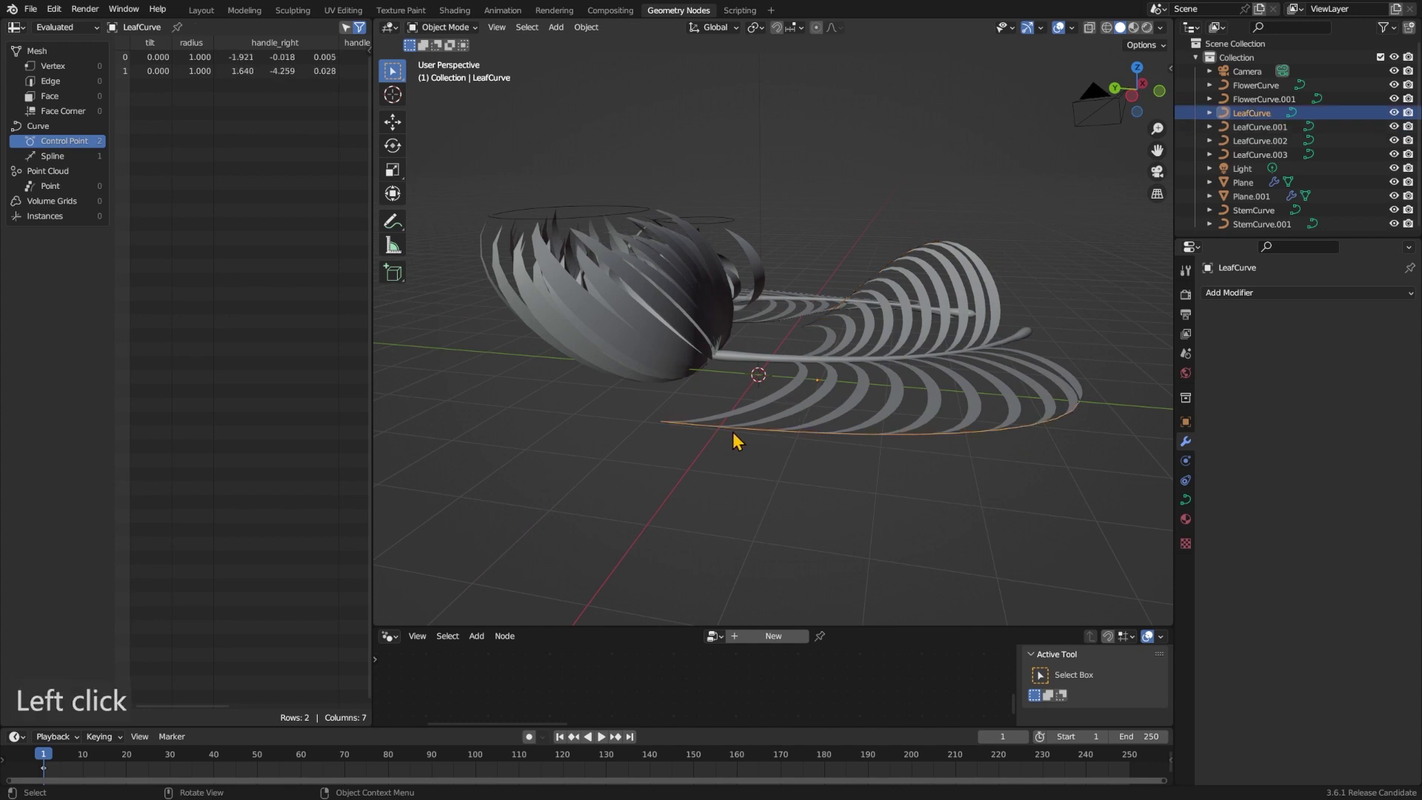
key("Tab")
left_click(660, 419)
key("a")
key("g")
left_click(1145, 327)
key("Tab")
- Lower the control points of FlowerCurve along the Z axis in Edit Mode
left_click_drag(1133, 89, 1137, 88)
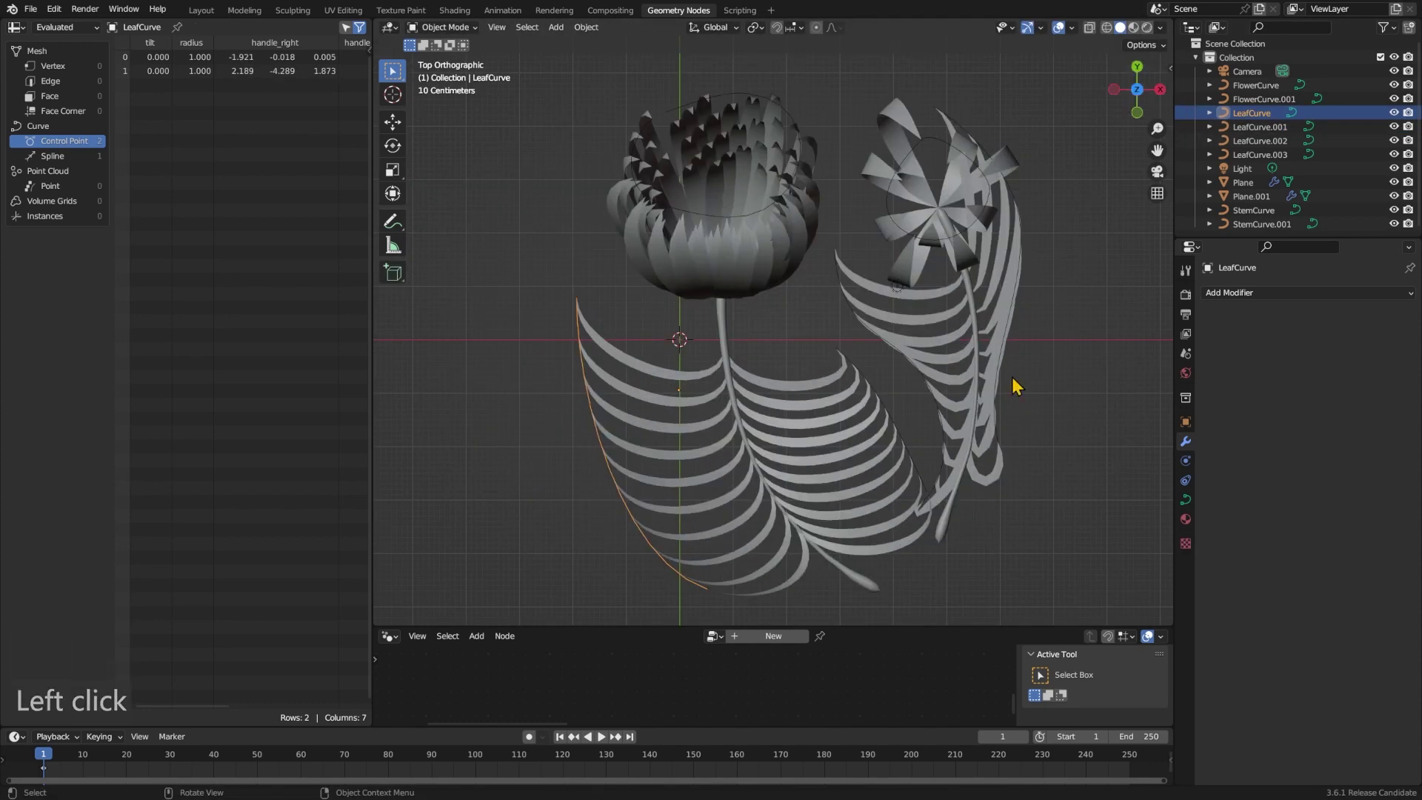
middle_click_drag(1012, 377, 955, 447, "shift")
left_click(674, 203)
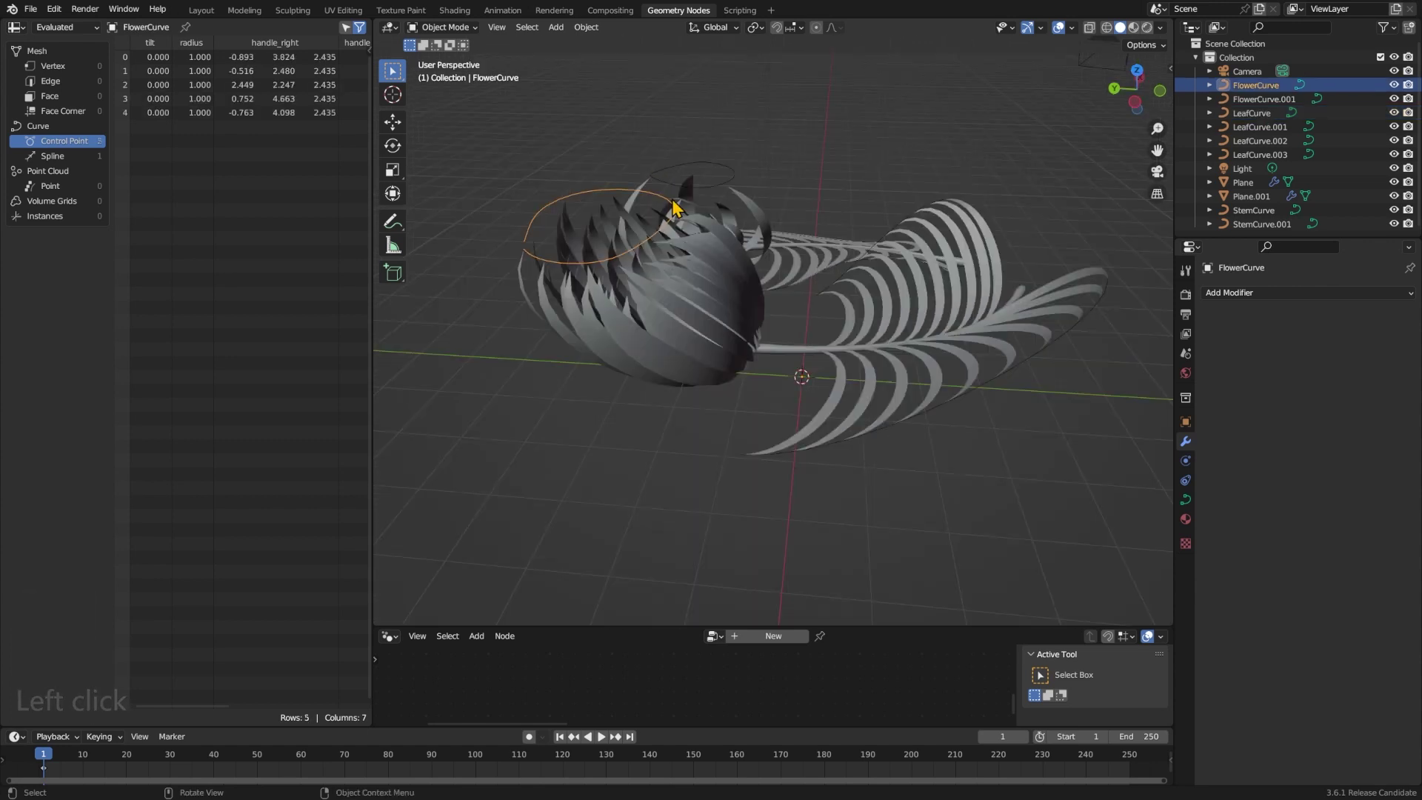
key("Tab")
key("g")
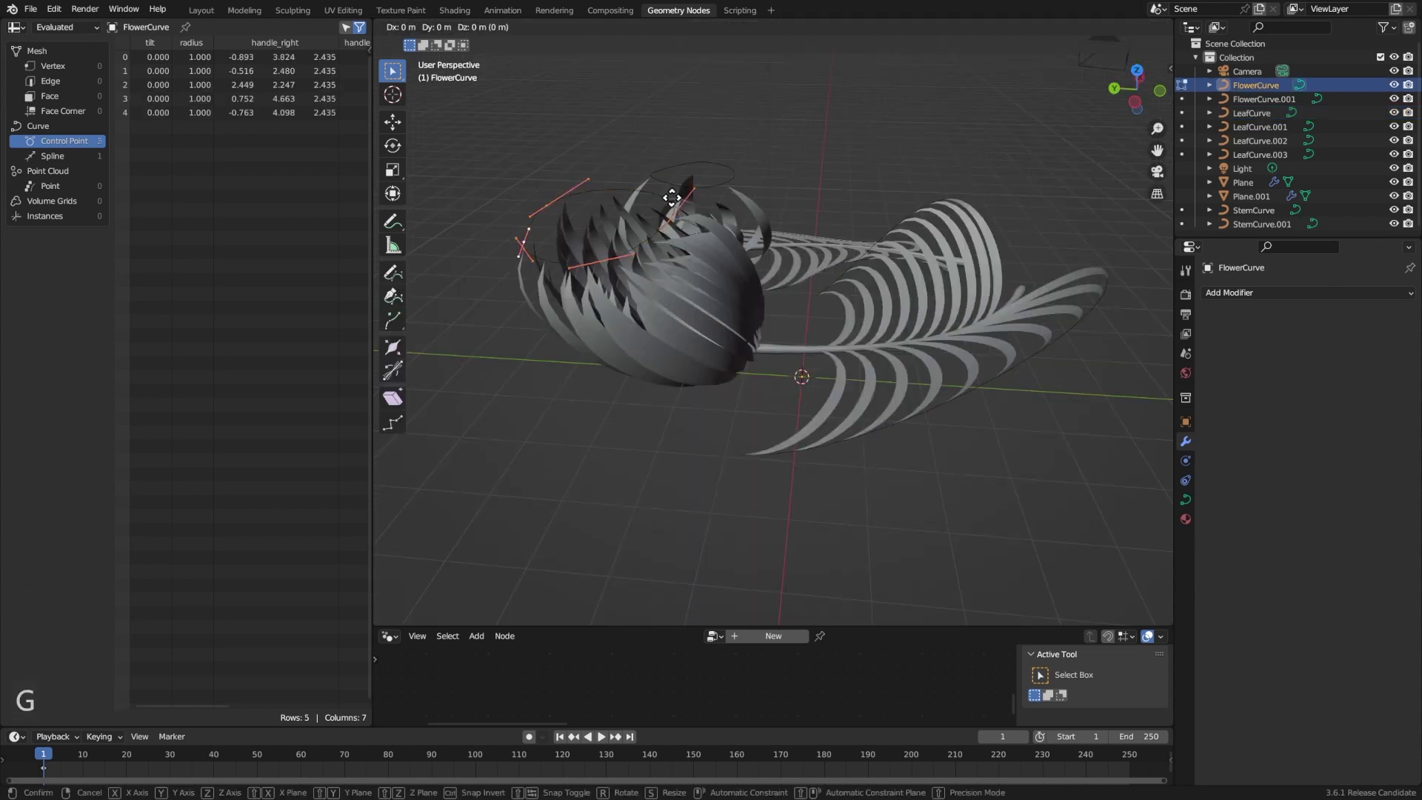
key("z")
key("Tab")
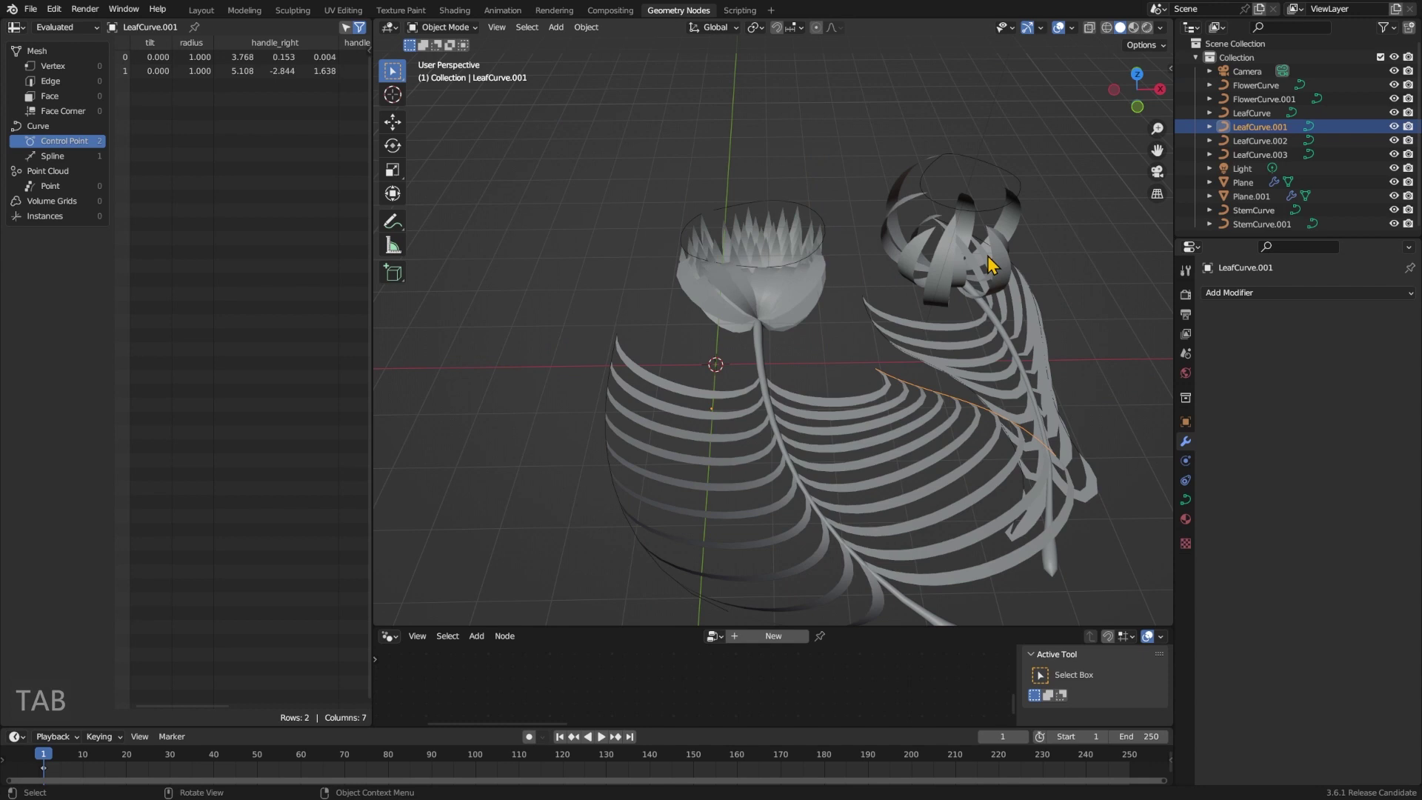
- Lower the end point of LeafCurve.001 along the Z axis to a height of about -0.08 m
key("Tab")
middle_click_drag(1025, 349, 1089, 292)
key("g")
key("z")
left_click(1083, 369)
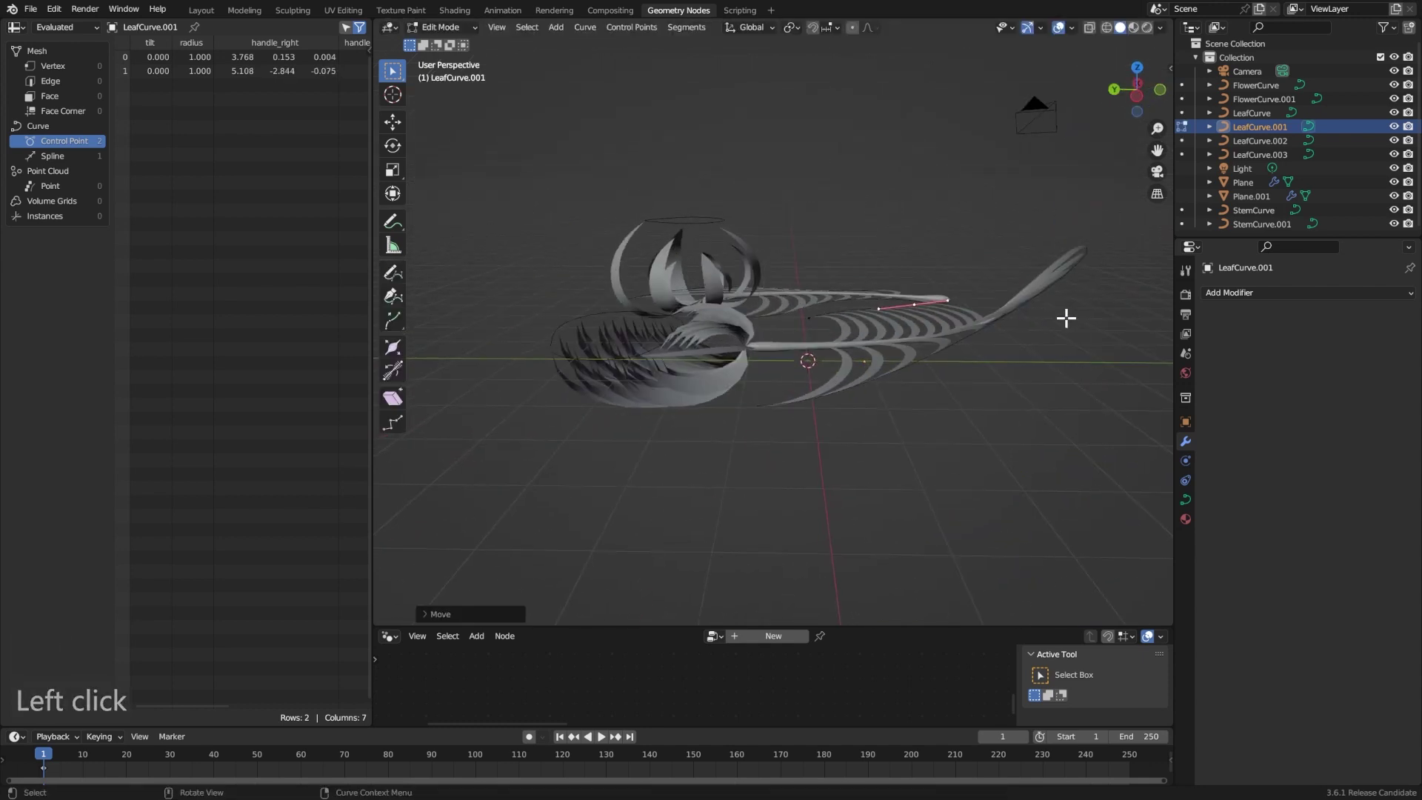
key("Tab")
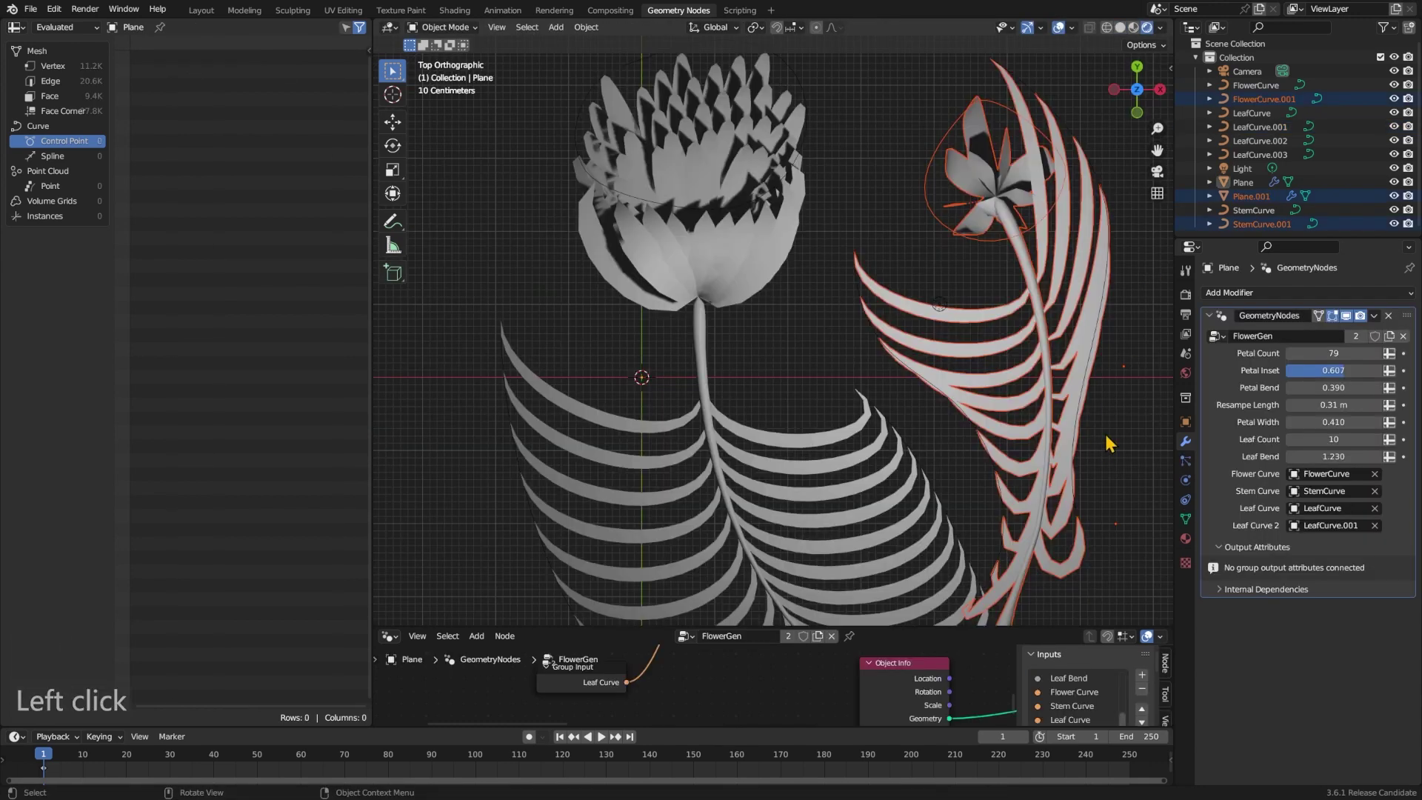
- Delete the second flower, Plane.001, together with FlowerCurve.001, StemCurve.001, LeafCurve.002 and LeafCurve.003
left_click(1117, 435)
left_click(1025, 308)
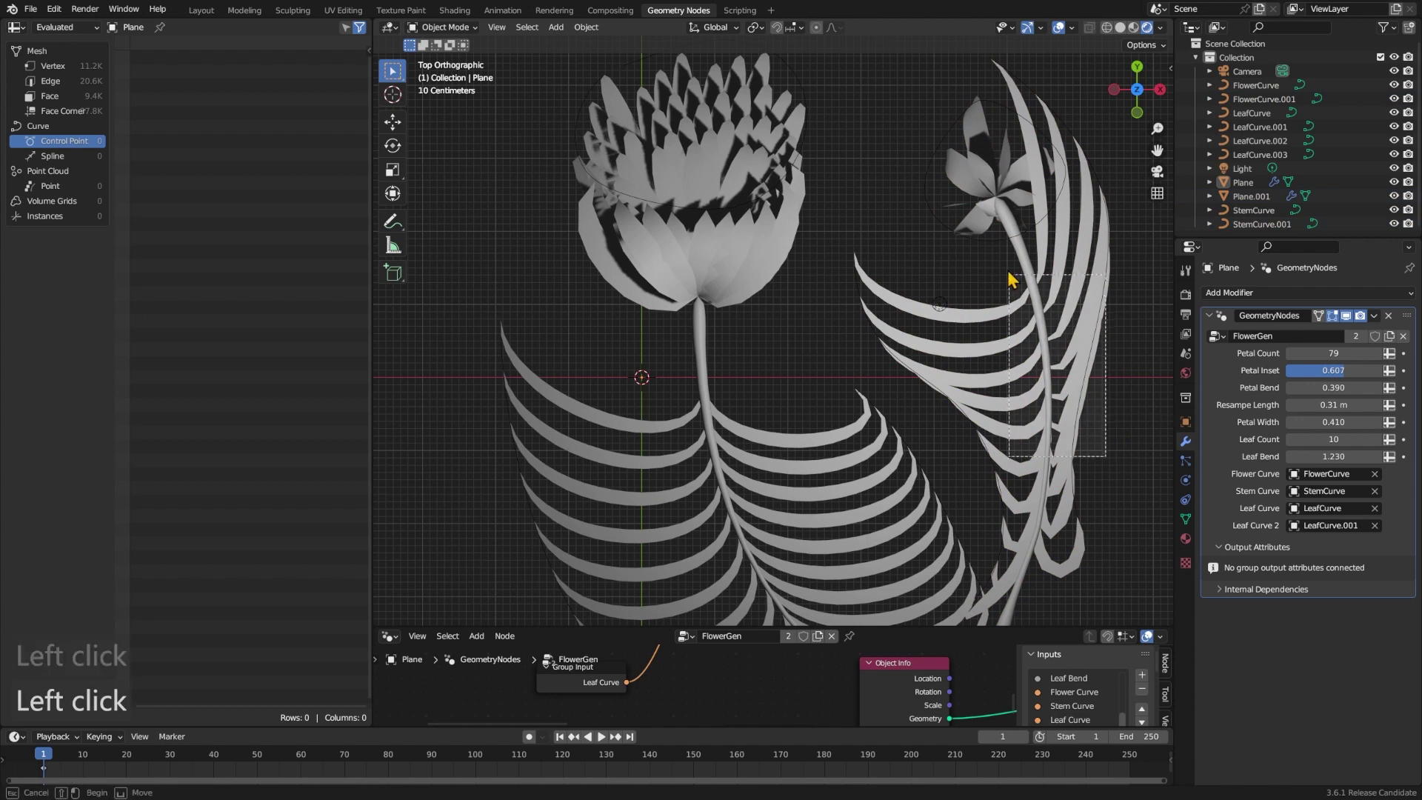
key("x")
left_click(1000, 230)
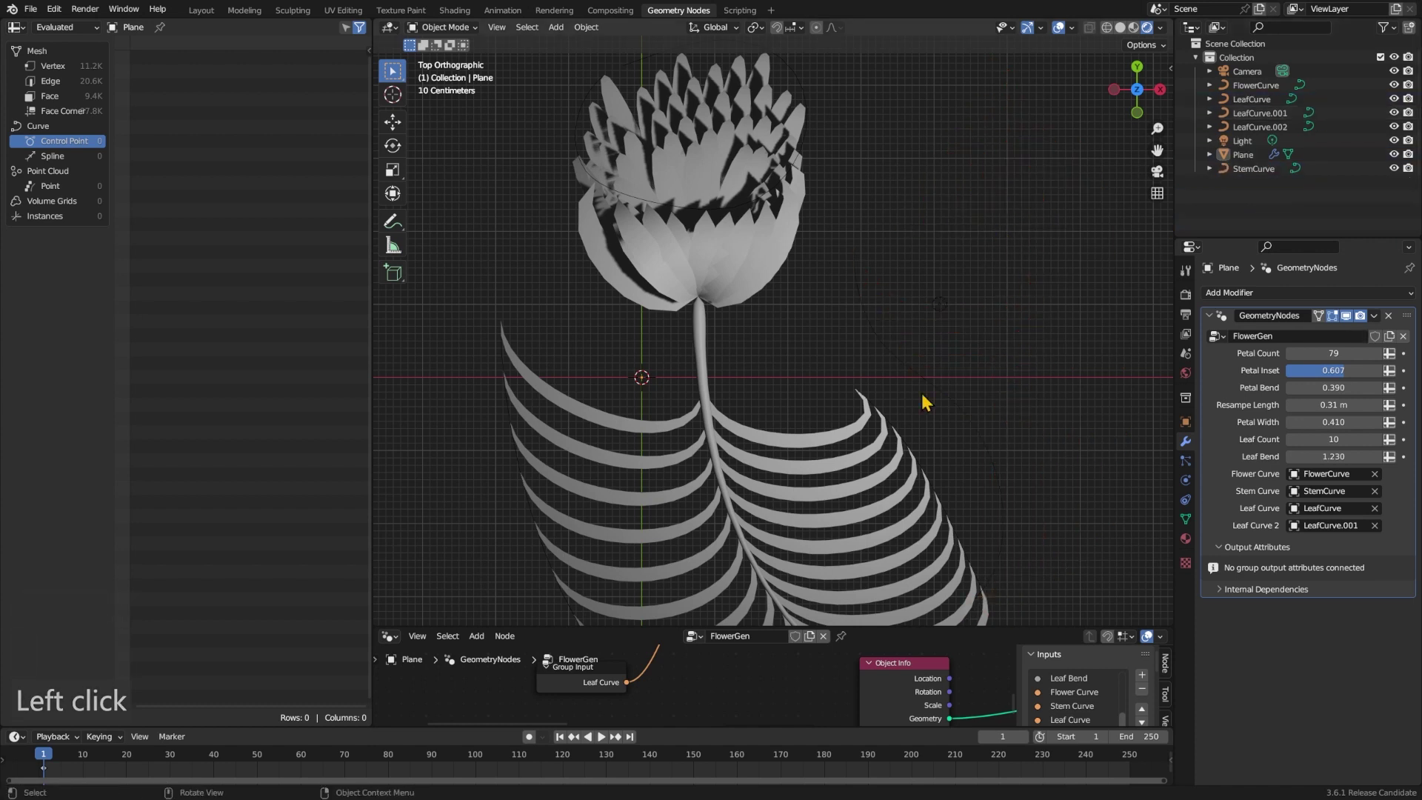
middle_click_drag(970, 616, 922, 402, "shift")
left_click(956, 304)
key("x")
left_click(951, 291)
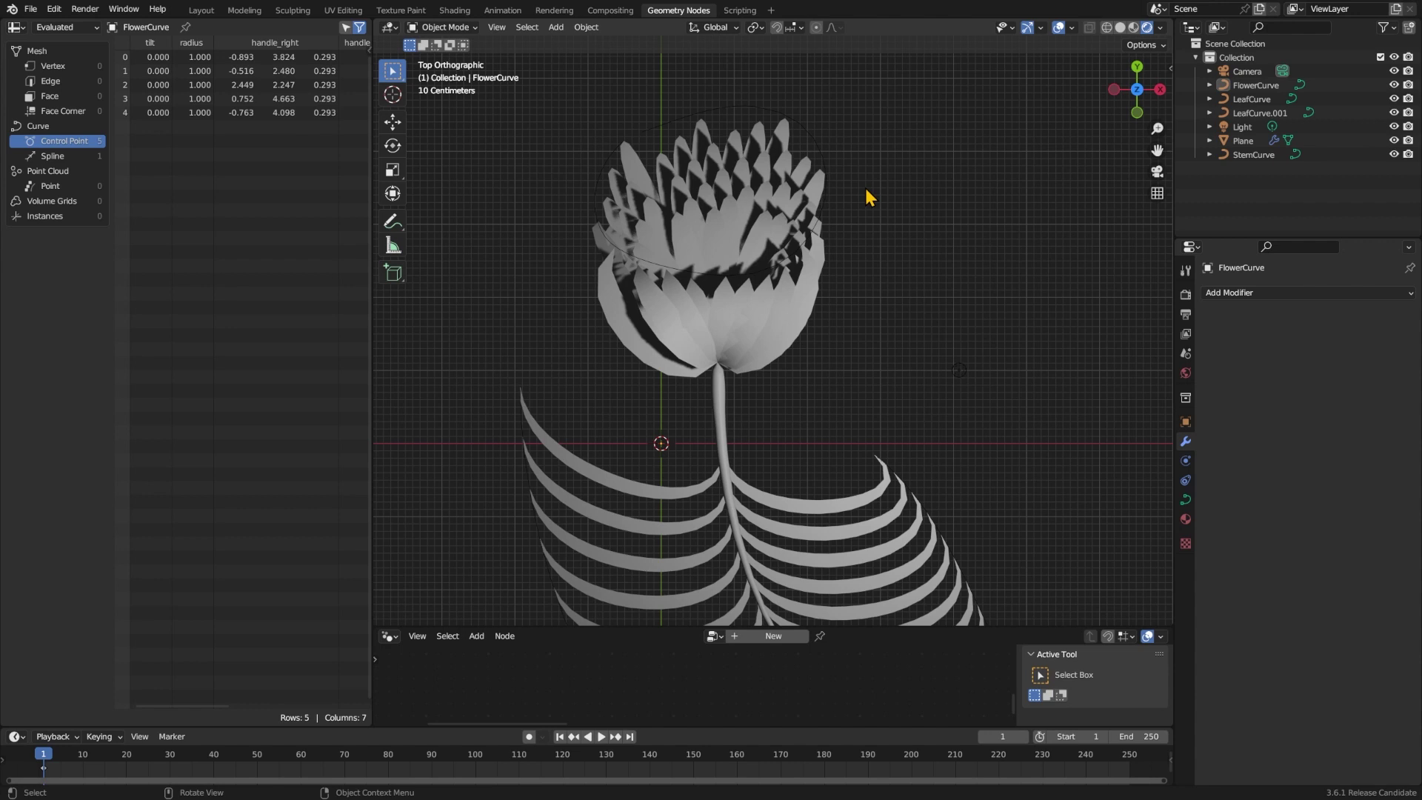
- Try scaling the FlowerCurve object down in Object Mode
left_click(821, 150)
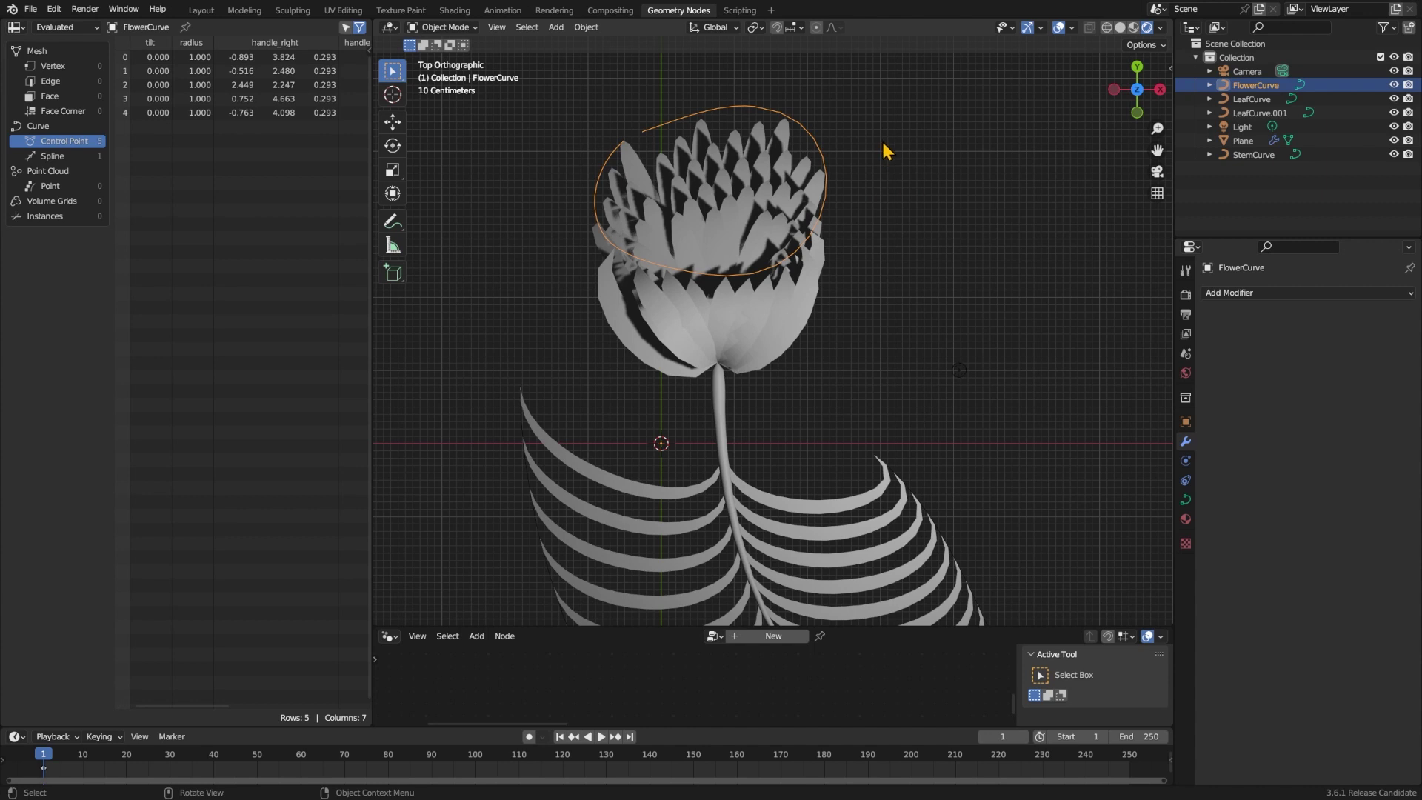
key("s")
left_click(783, 242)
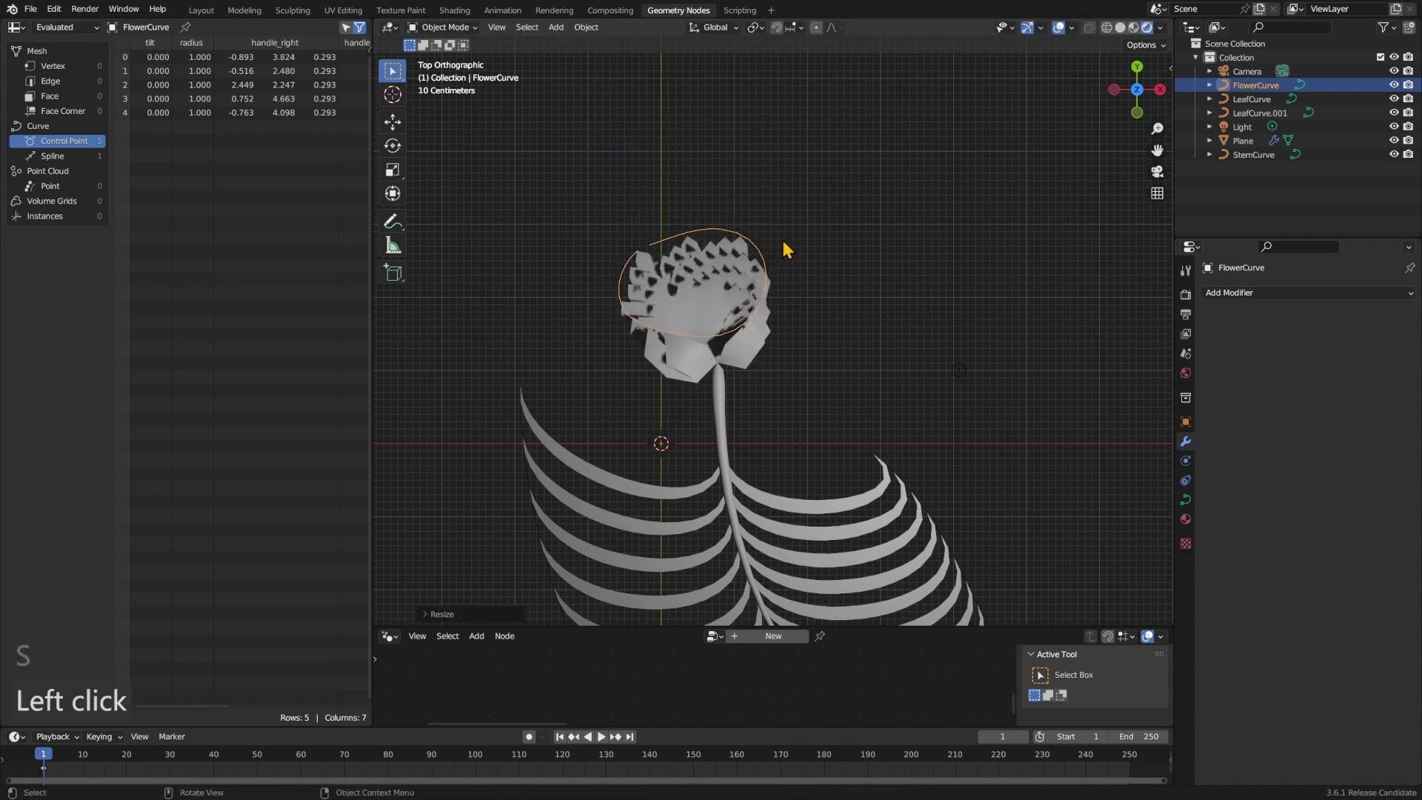
- Scale FlowerCurve's control points down in Edit Mode and move them about 0.64 m so they sit above the stem
key("Tab")
key("a")
key("s")
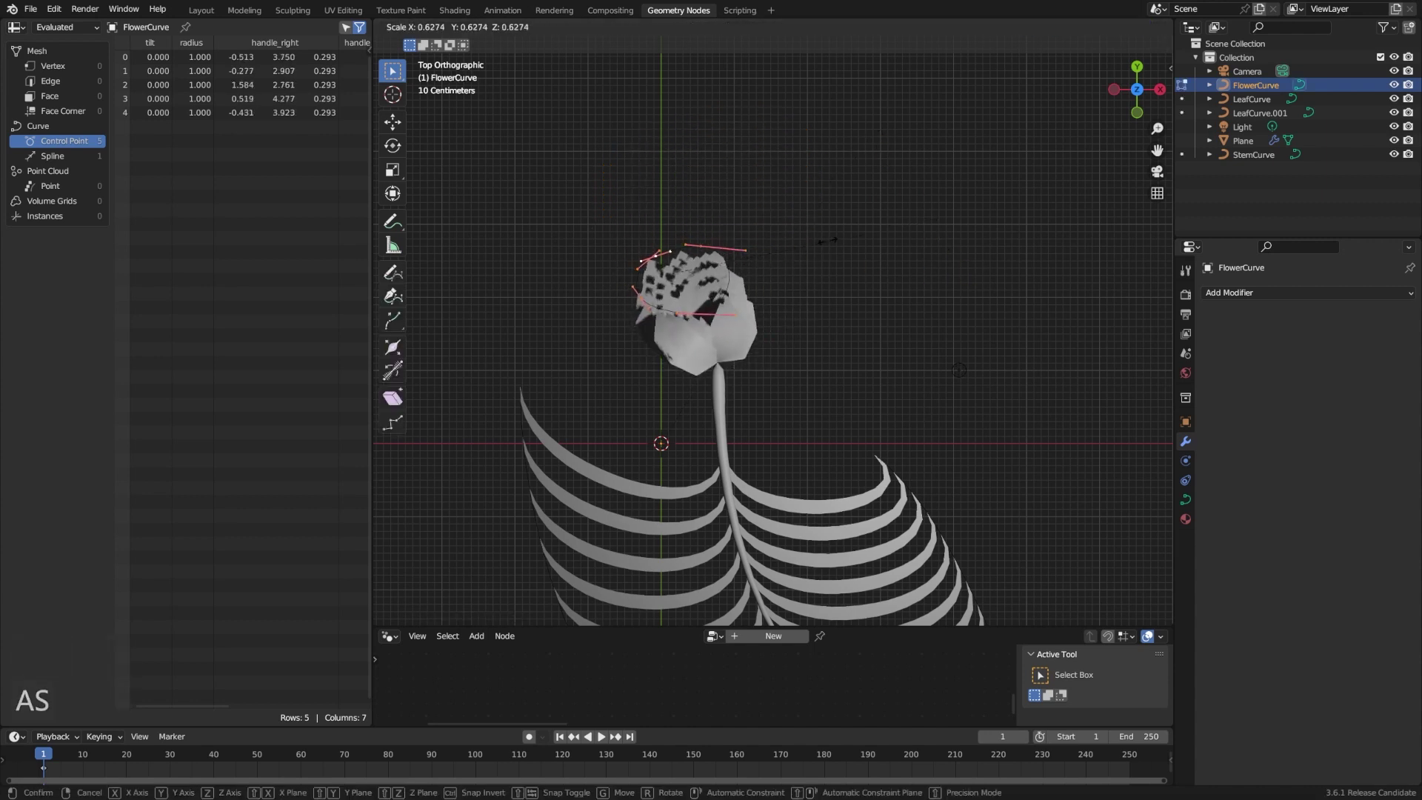
left_click(731, 243)
key("g")
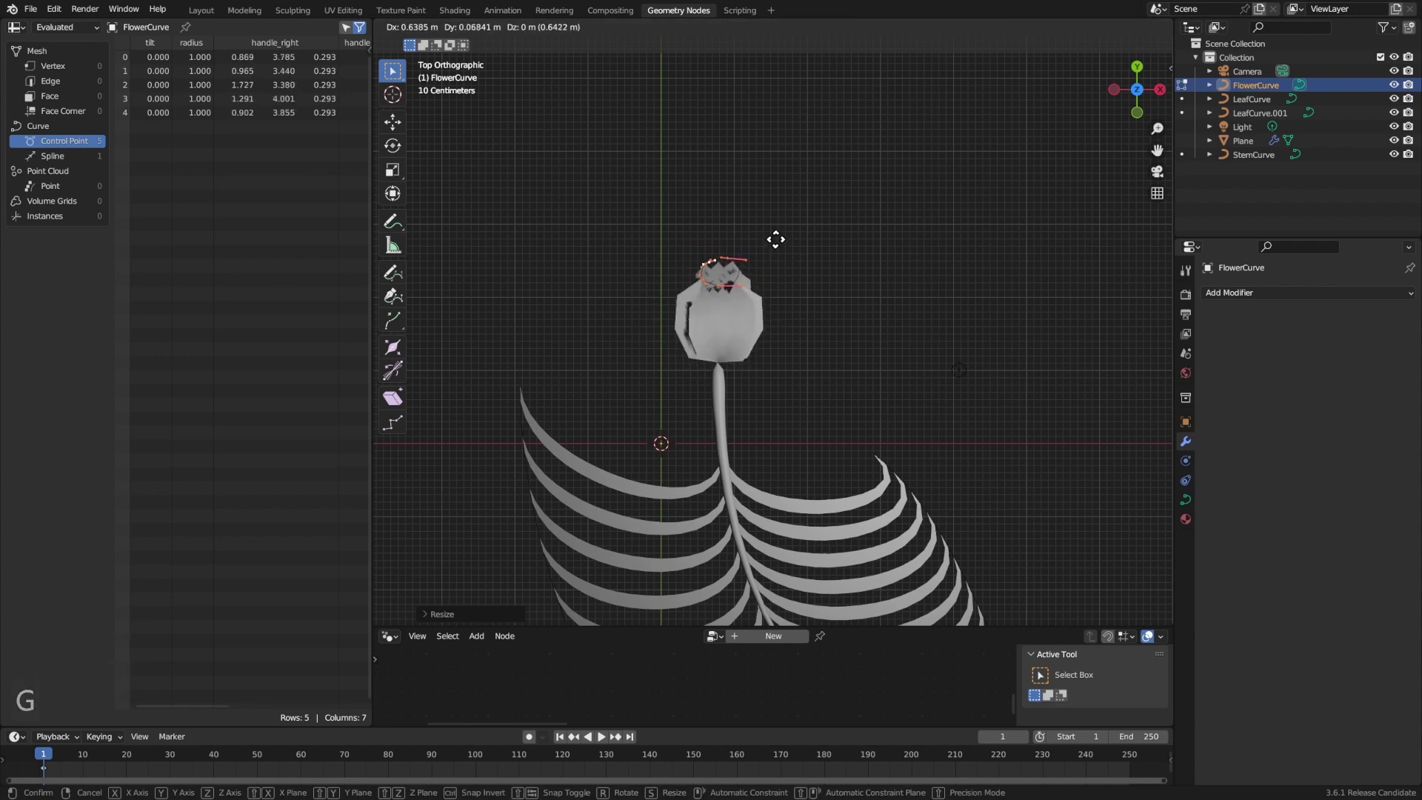
left_click(776, 239)
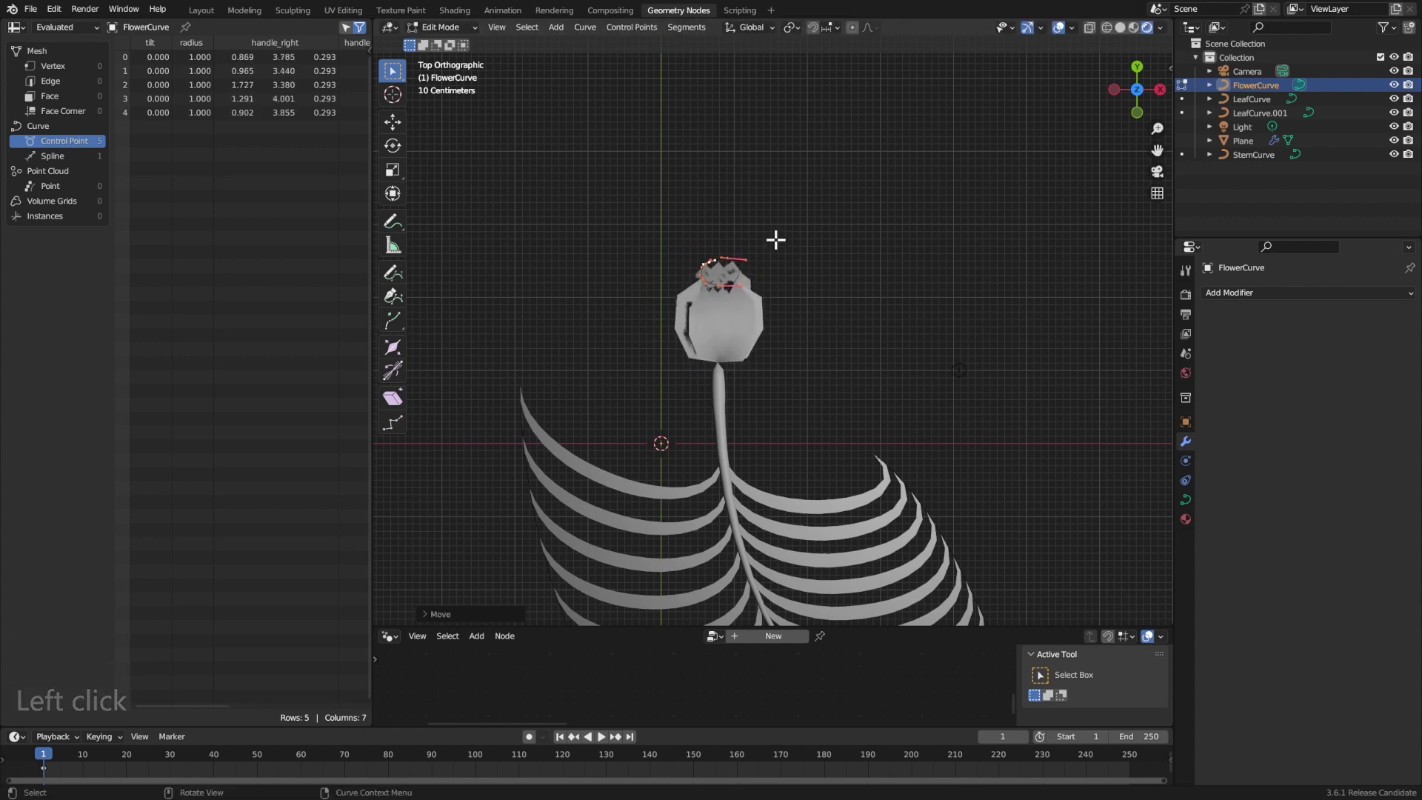
key("Tab")
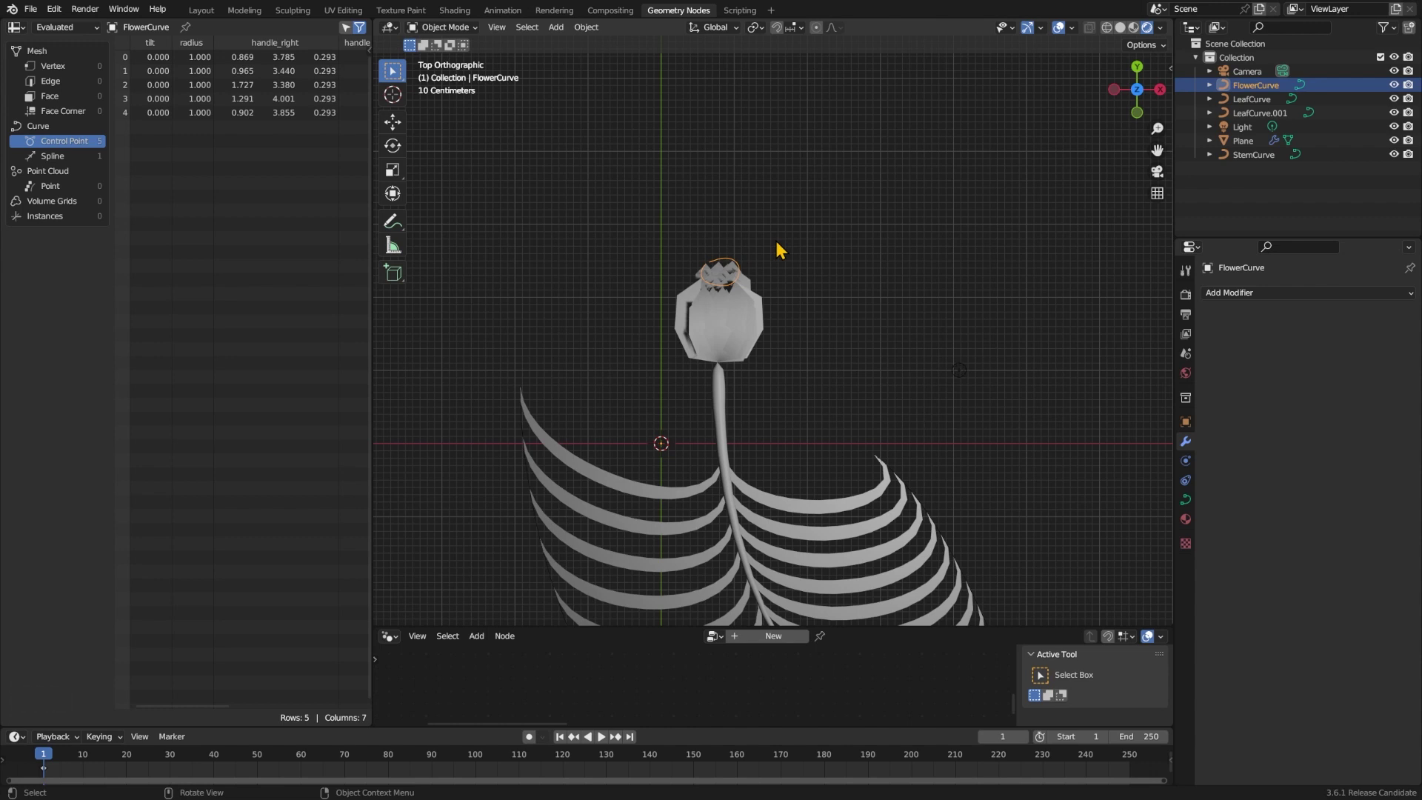
- Undo the scaling and moving of FlowerCurve back to its full-size ring
key("ctrl+z")
key("ctrl+z")
key("ctrl+z")
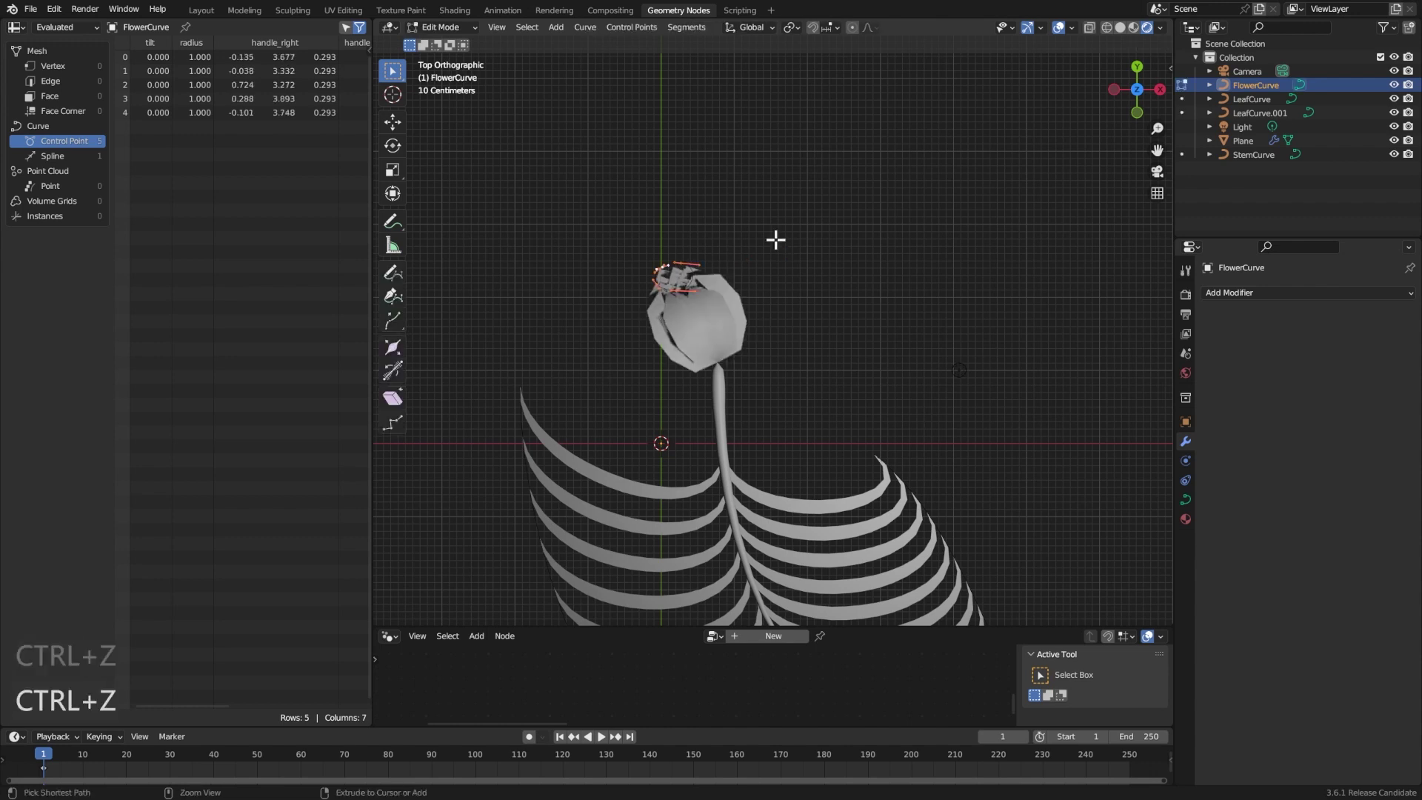
key("ctrl+z")
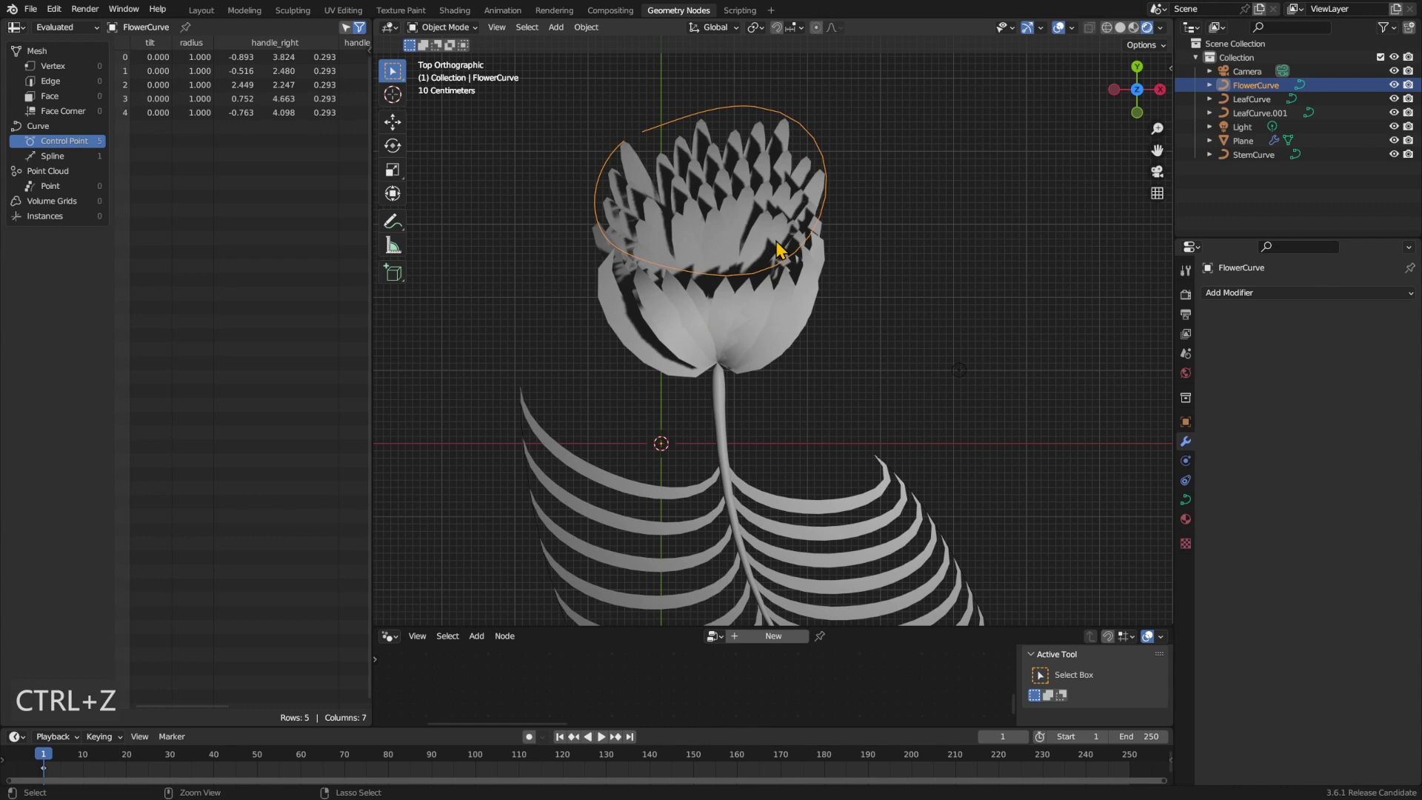
- Select the flower, move the ExtrudePetal node and its Group Input clear of the Position Bezier Curves frame, and disconnect its Petal Width input
left_click(976, 272)
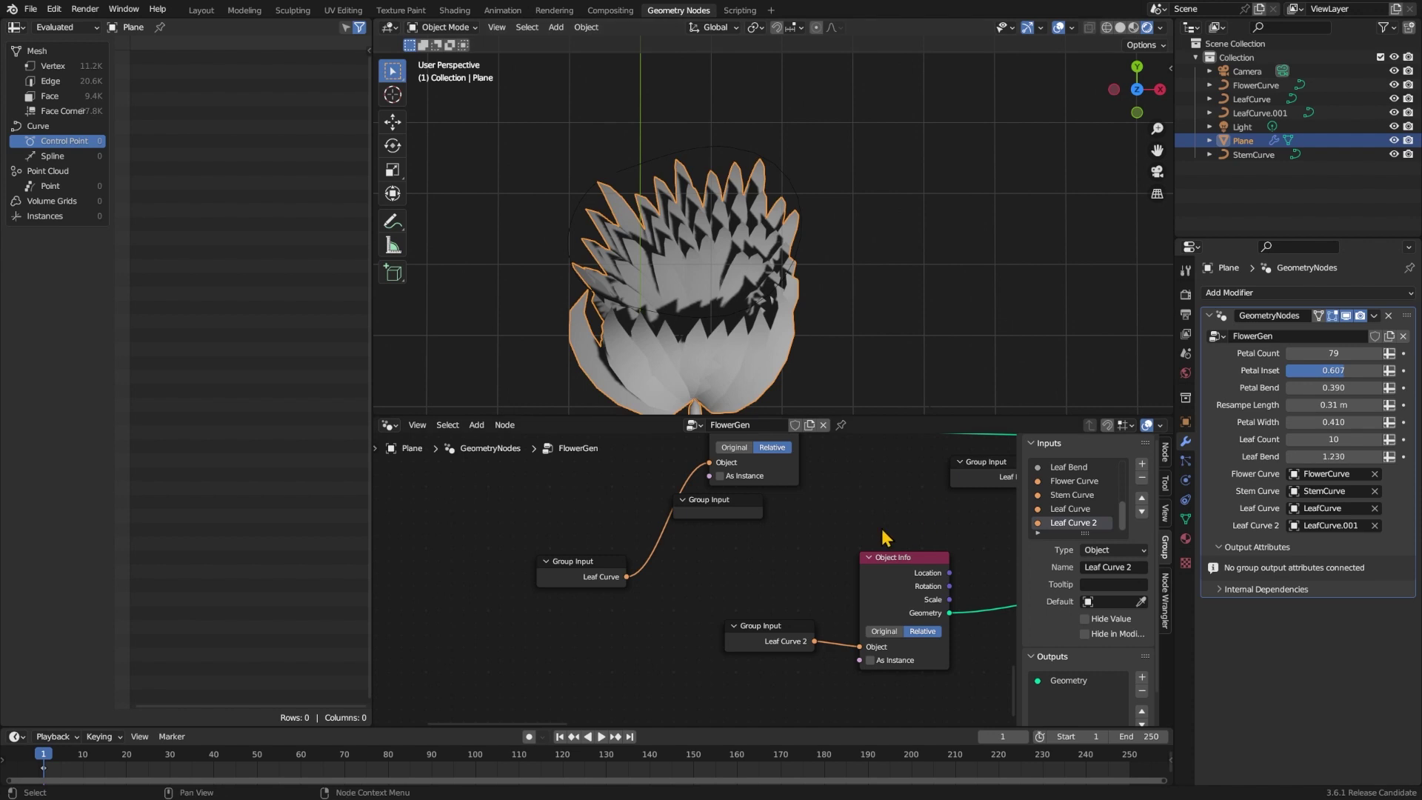
key("shift")
key("shift")
key("shift")
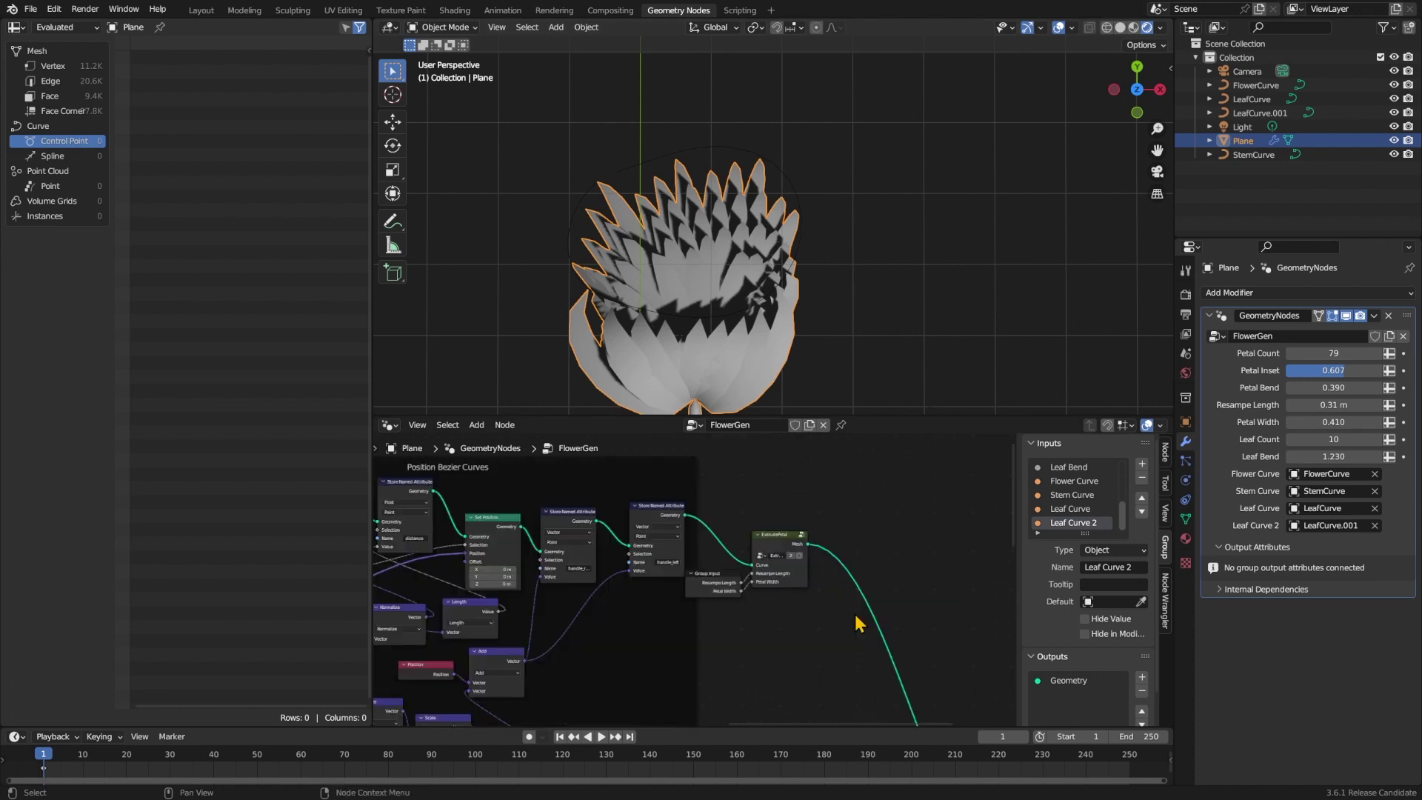
left_click_drag(775, 548, 814, 549)
left_click_drag(726, 590, 758, 571)
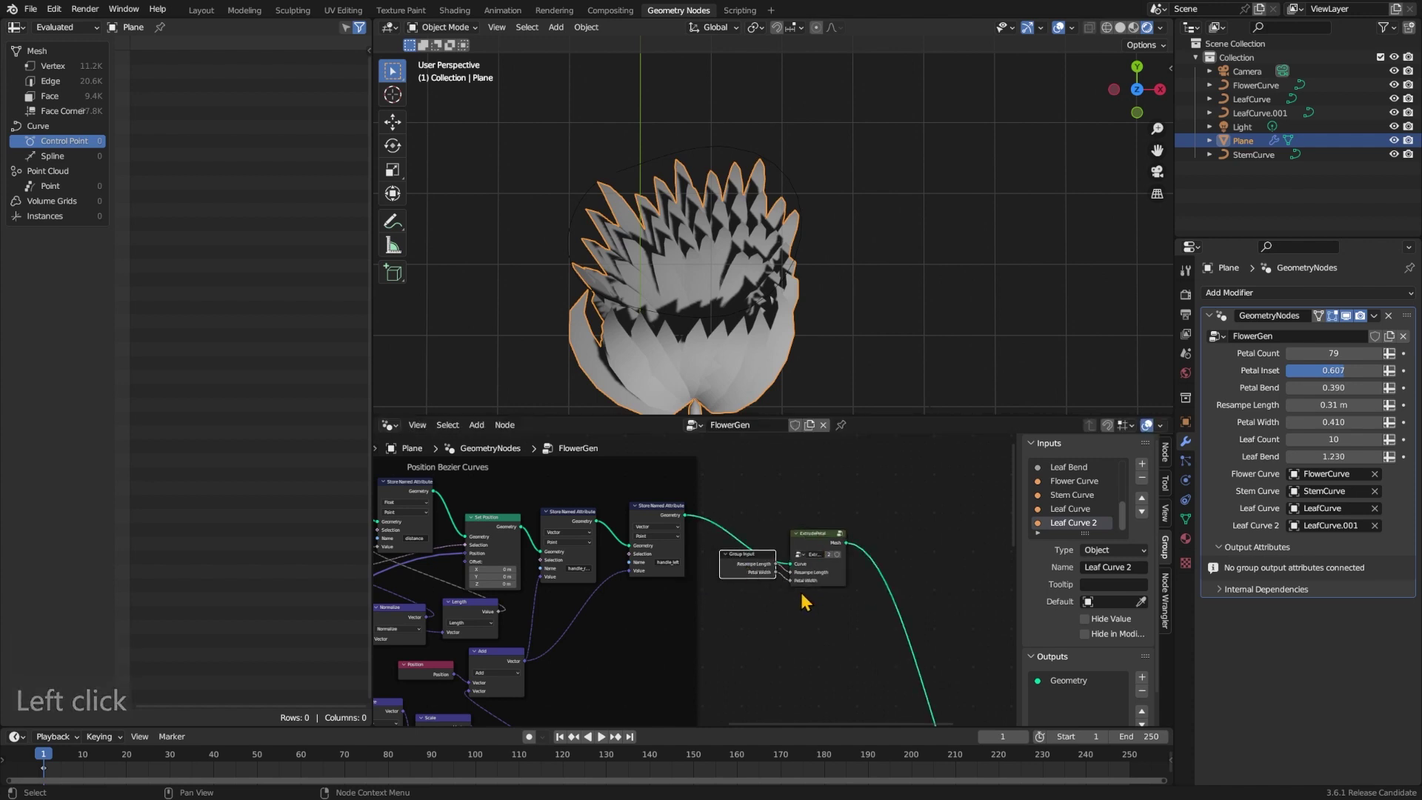
middle_click_drag(772, 565, 782, 587)
scroll(783, 587, "up", 3)
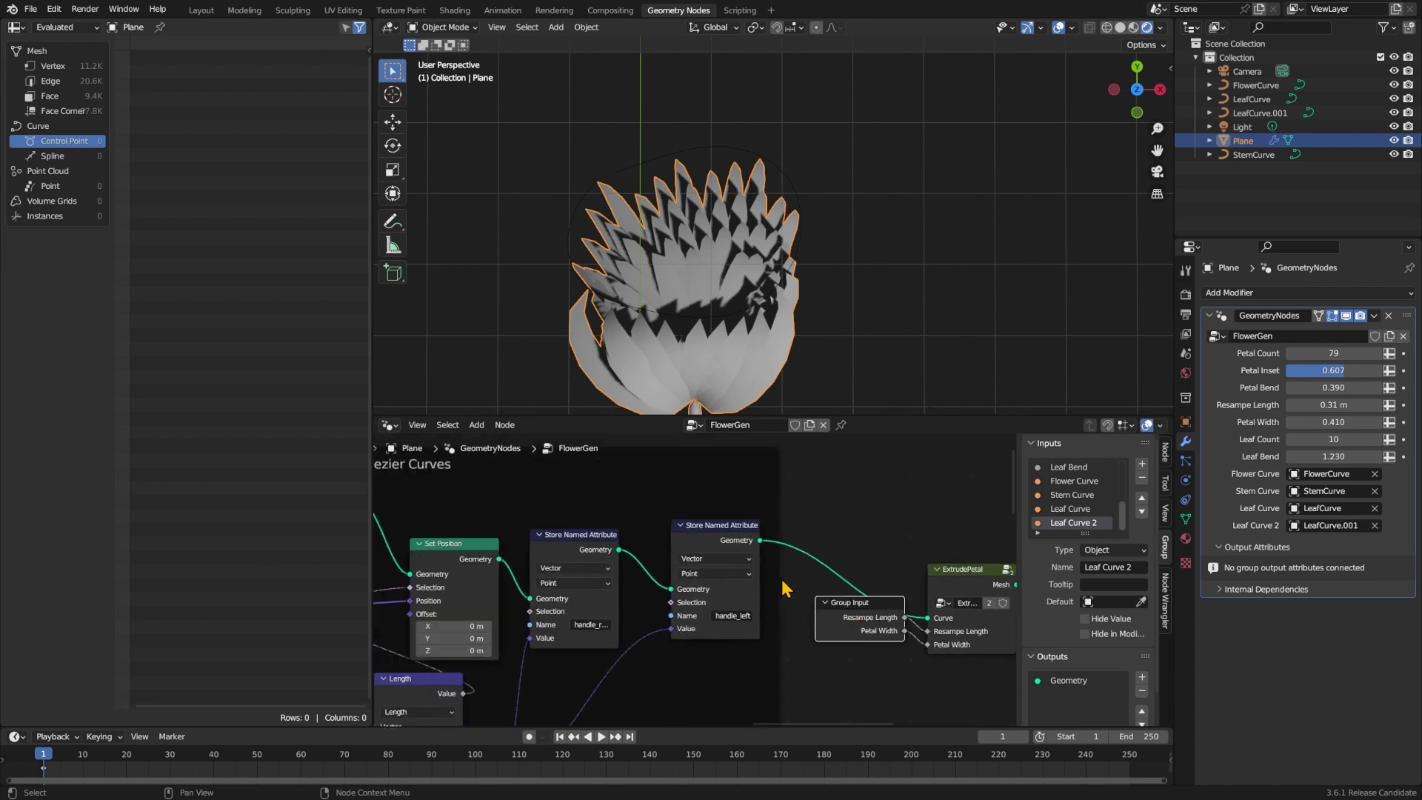
left_click(731, 573)
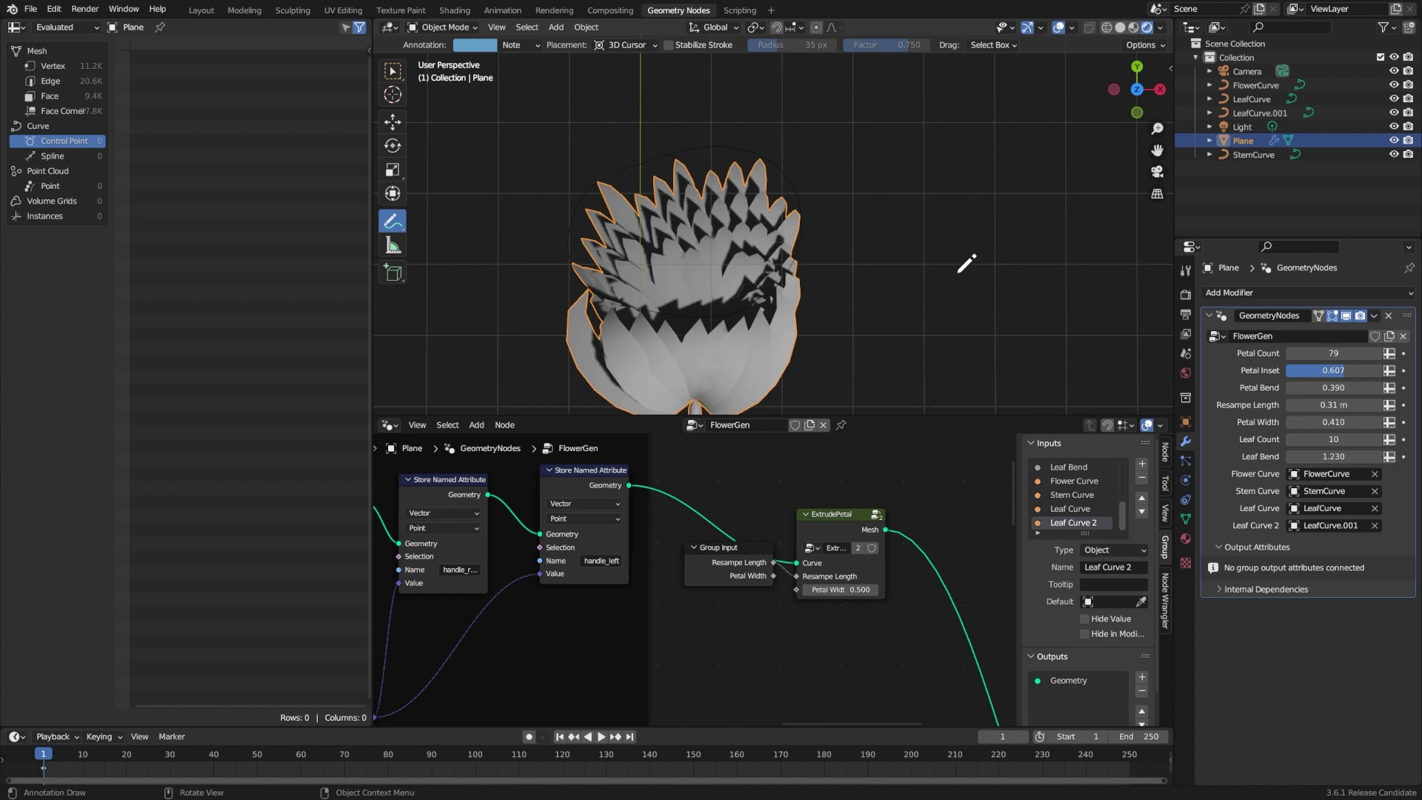
- Annotate the viewport with a fan of petal strokes numbered 0 to 10 and an arrow from min to max
mouse_move(932, 365)
left_mouse_down()
mouse_move(864, 239)
mouse_move(930, 346)
mouse_move(893, 243)
mouse_move(954, 242)
mouse_move(968, 268)
mouse_move(1004, 258)
left_mouse_up()
left_click(1001, 301)
left_click(1013, 305)
left_click(1030, 309)
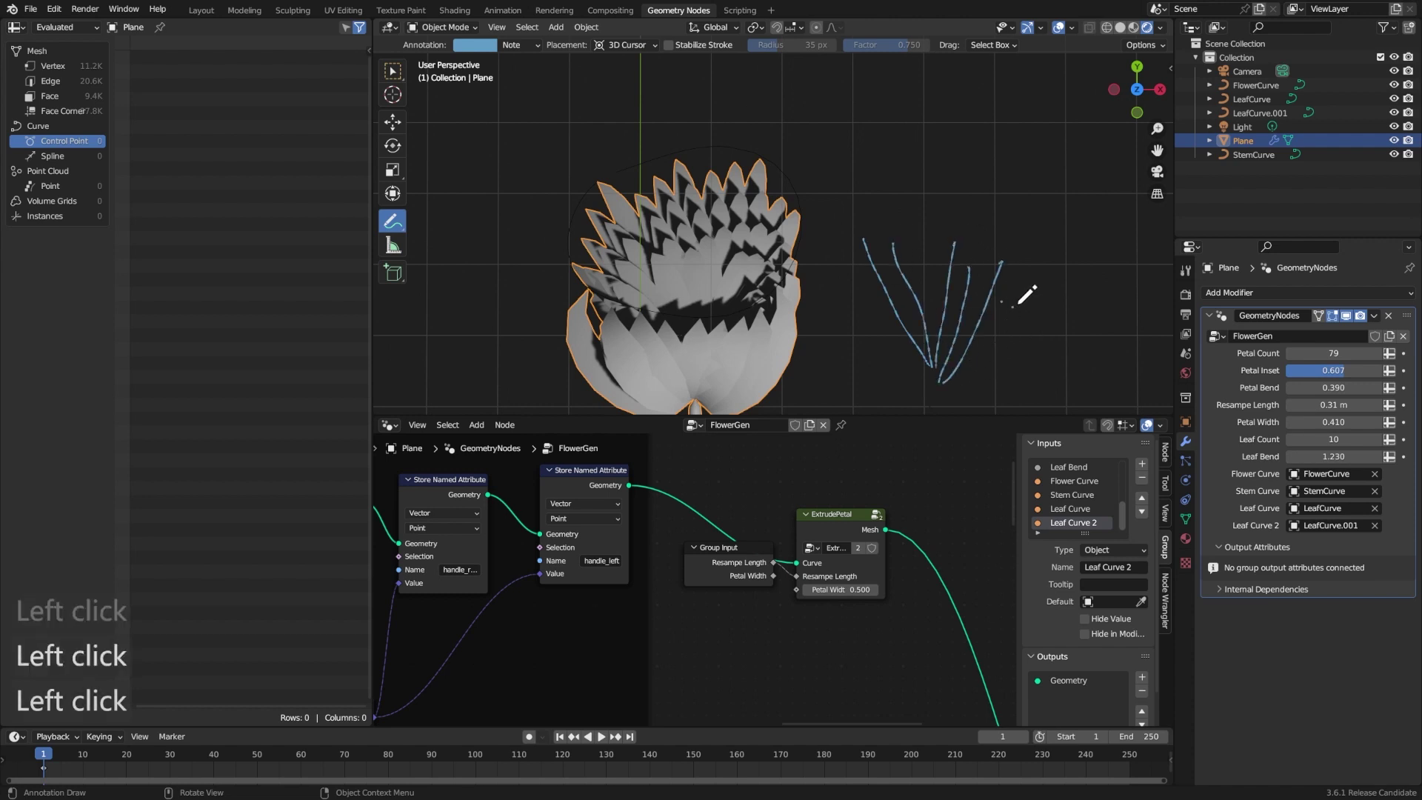
mouse_move(952, 386)
left_mouse_down()
mouse_move(1058, 291)
mouse_move(1072, 250)
left_mouse_up()
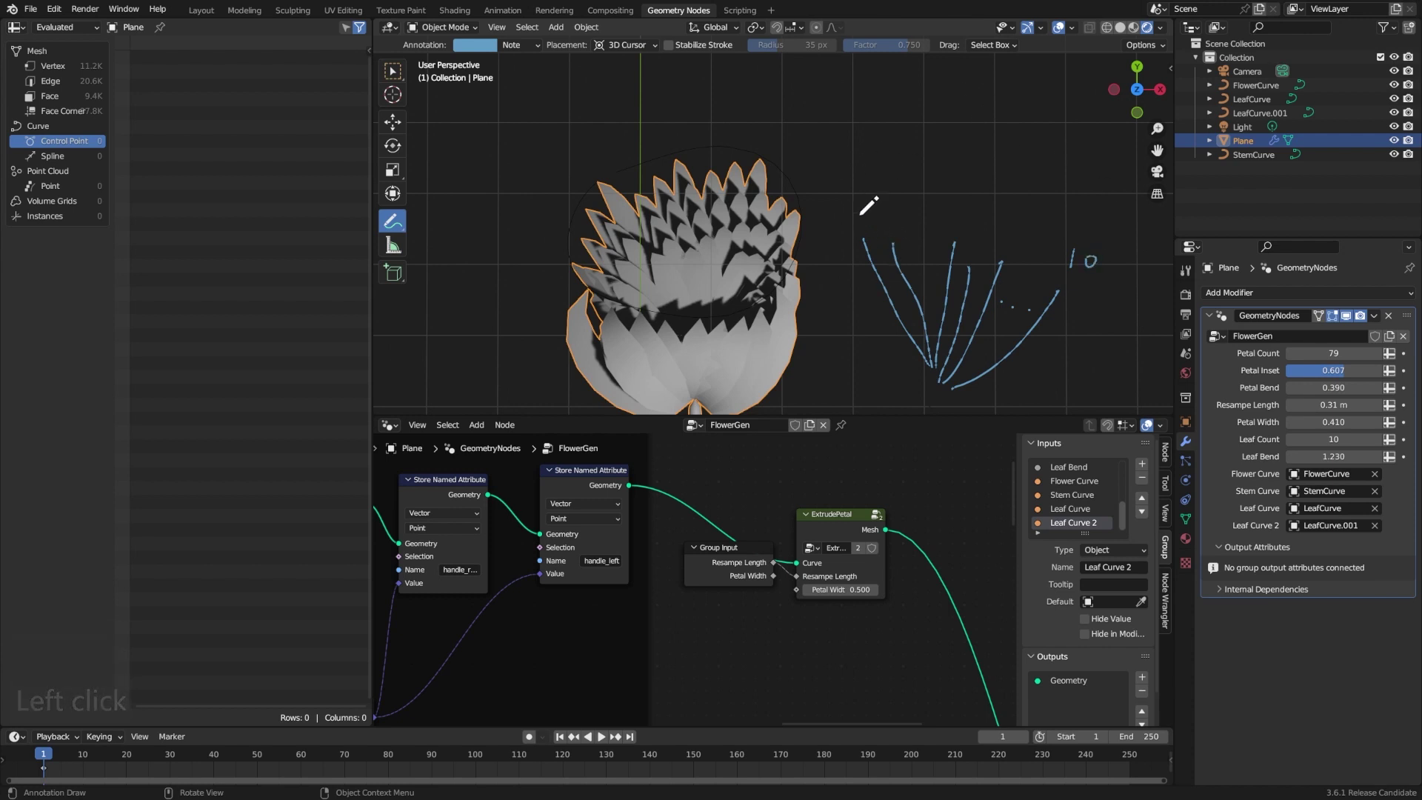
left_click_drag(837, 144, 1064, 154)
left_click(863, 116)
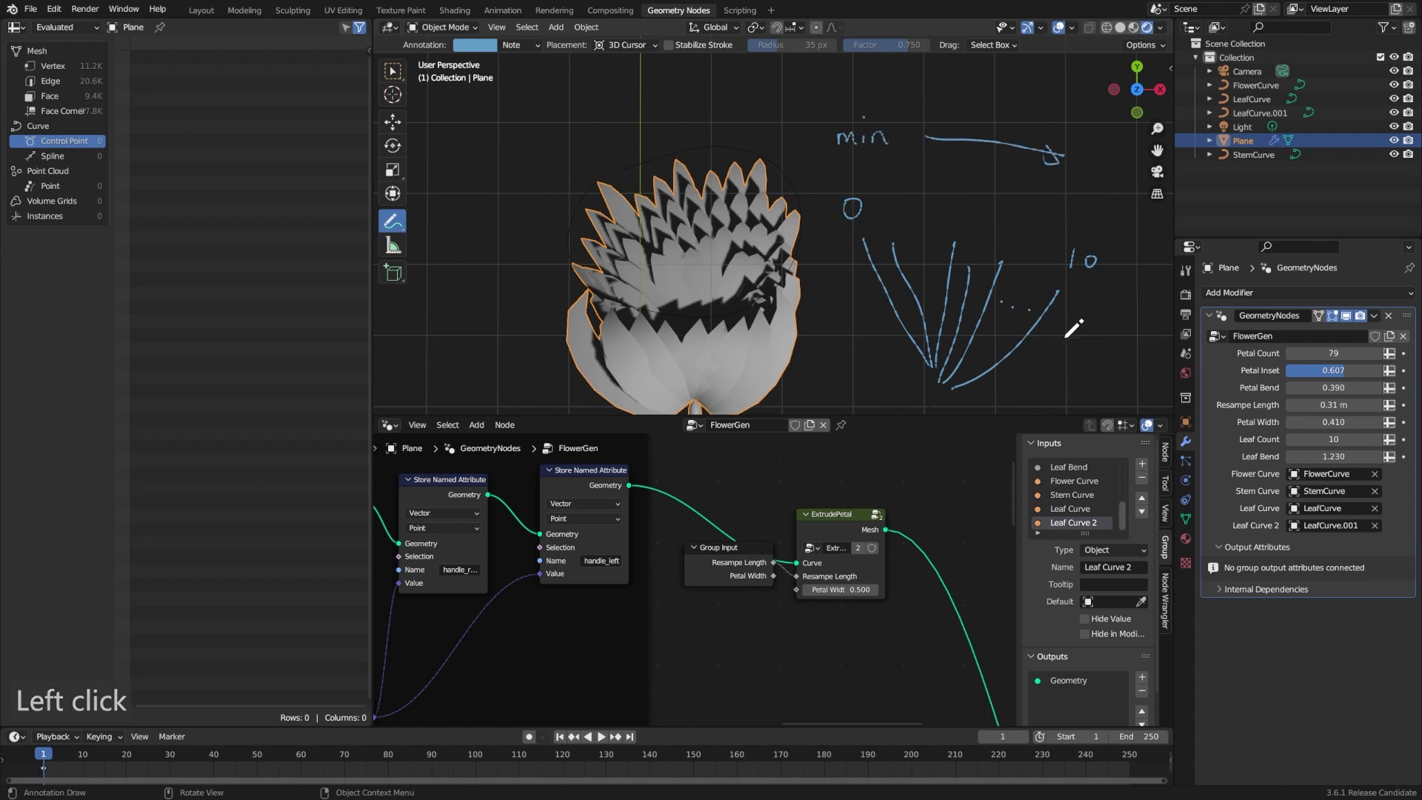
left_click_drag(1065, 166, 1107, 181)
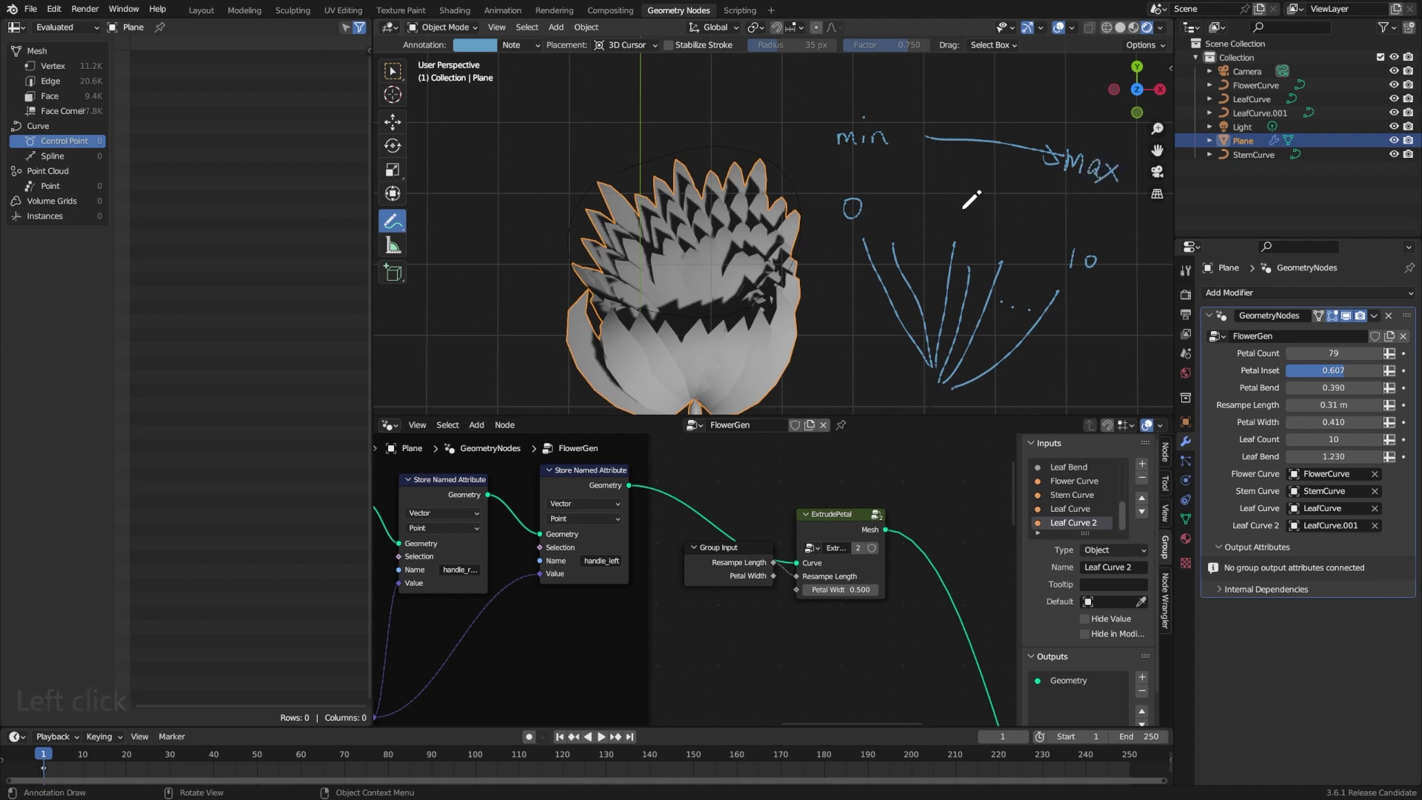
mouse_move(900, 217)
left_mouse_down()
mouse_move(935, 207)
mouse_move(1064, 254)
left_mouse_up()
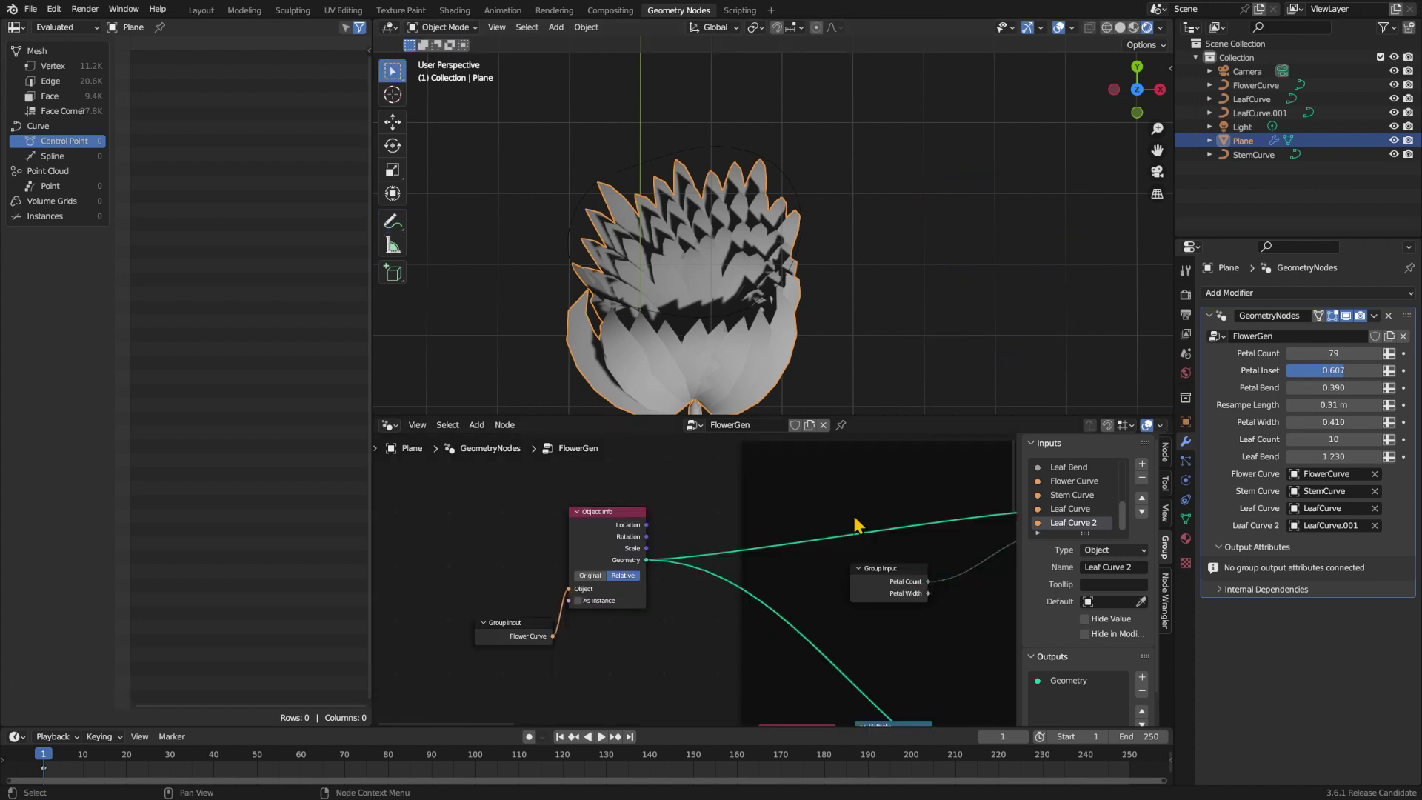
- Insert a Store Named Attribute node directly after Resample Curve in the Petal endpoint layouts frame
scroll(855, 489, "right", 2, "ctrl")
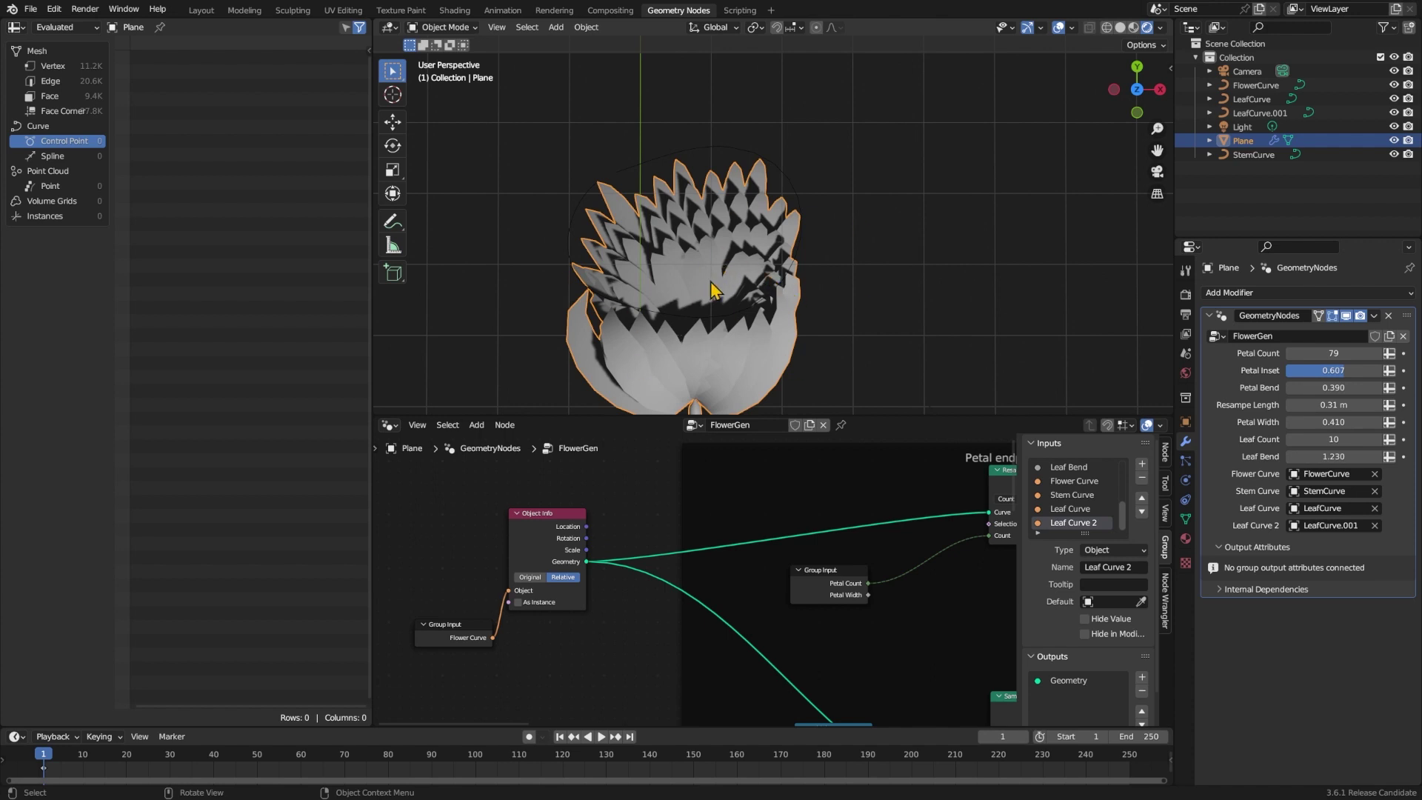
scroll(799, 539, "right", 5)
key("shift+a")
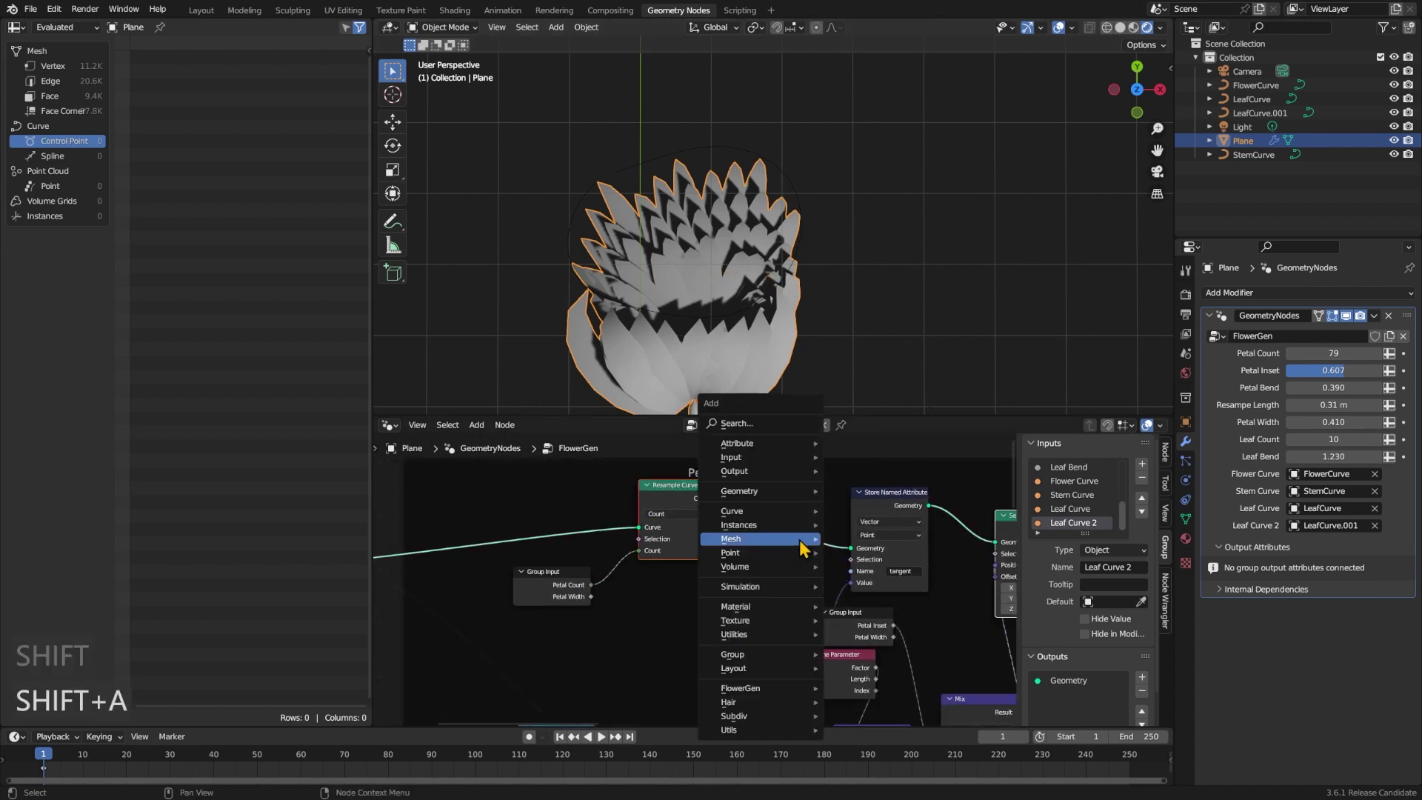
type("store")
key("Return")
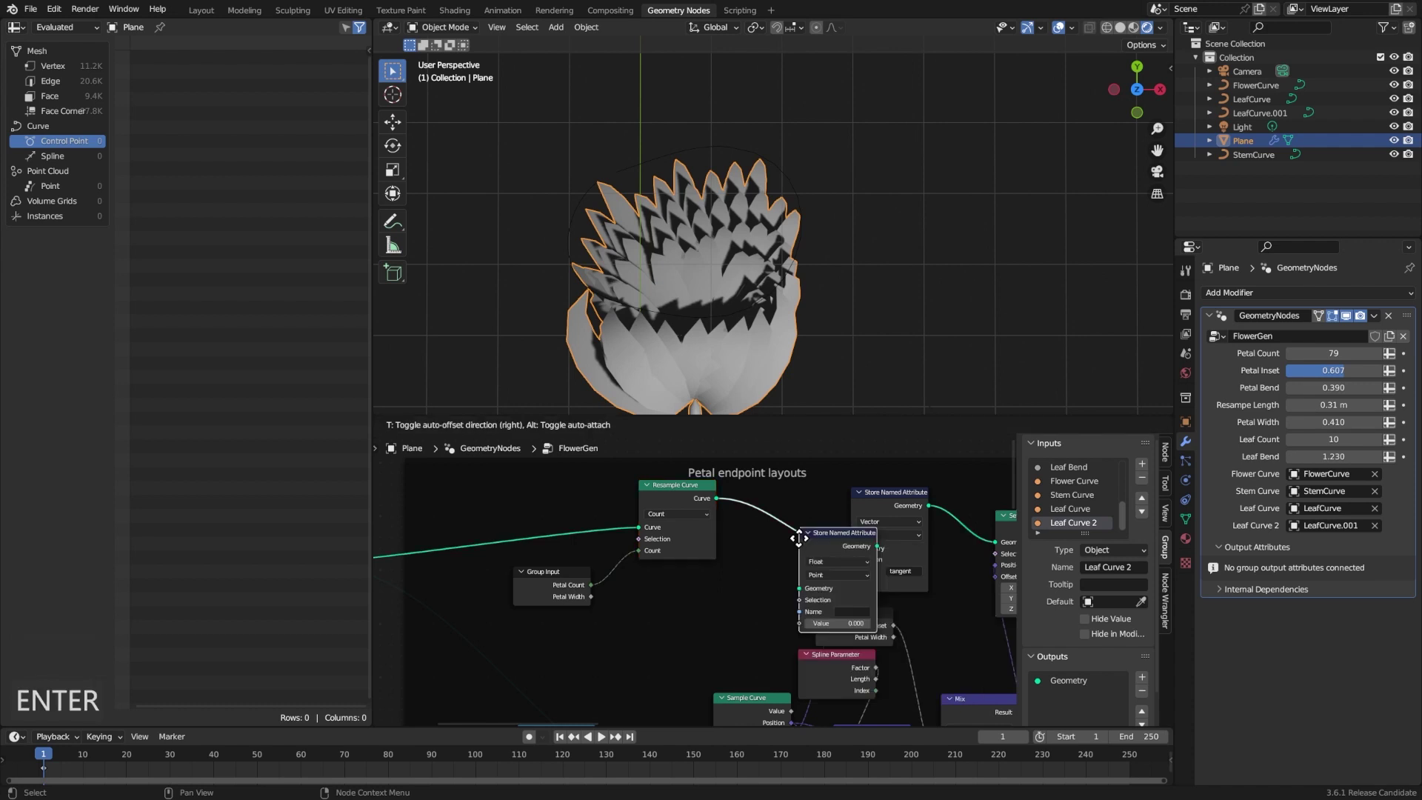
left_click(726, 502)
- Feed a Spline Parameter's Factor into the new Store Named Attribute's value and name the attribute center_factor
left_click_drag(726, 588, 669, 614)
type("pa")
key("BackSpace")
key("BackSpace")
key("BackSpace")
type("spline fac")
key("Return")
left_click(703, 607)
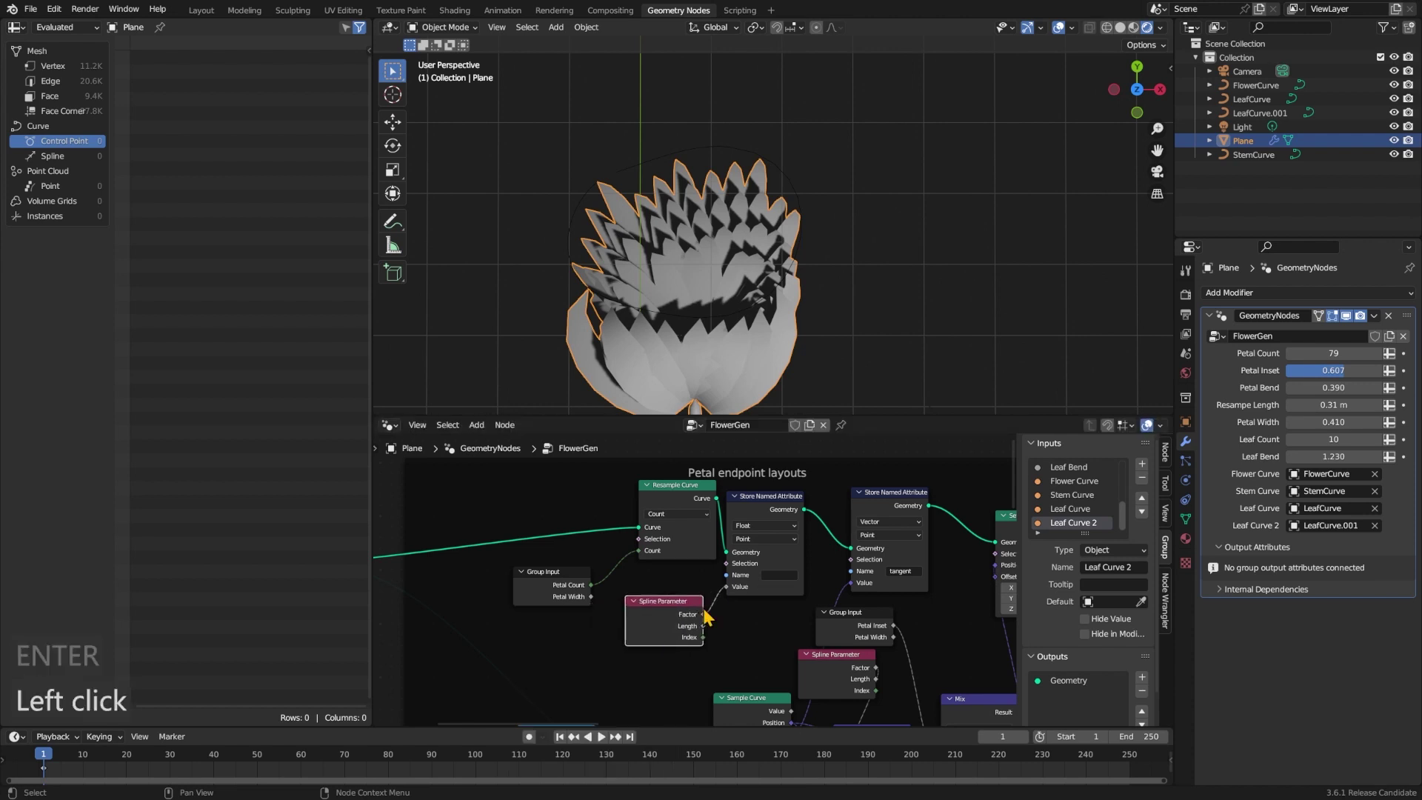
left_click(775, 574)
type("center_factor")
key("Return")
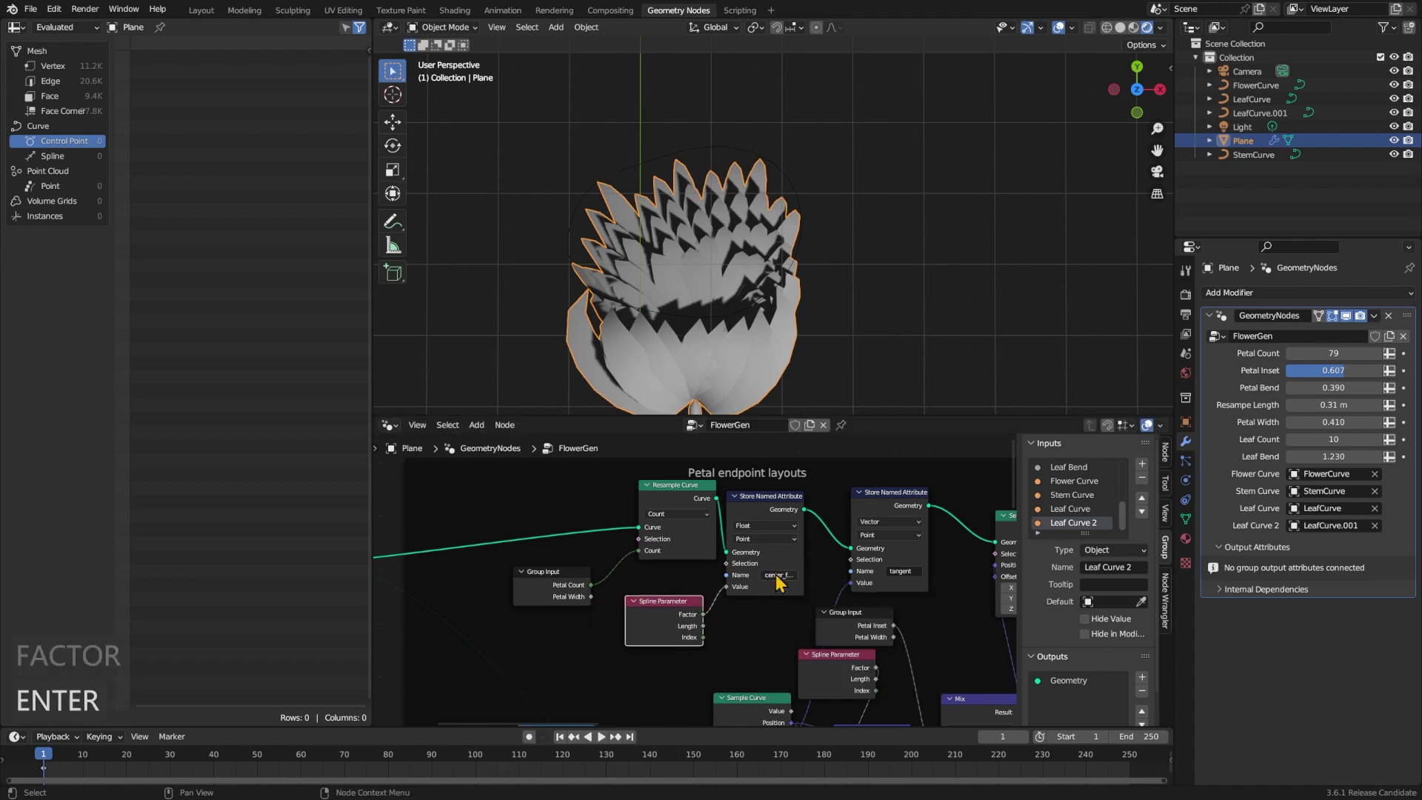
- Preview the center_factor node's output with a Viewer, check its values in the spreadsheet, and remove the Viewer
left_click(755, 510)
left_click(756, 510, "ctrl+shift")
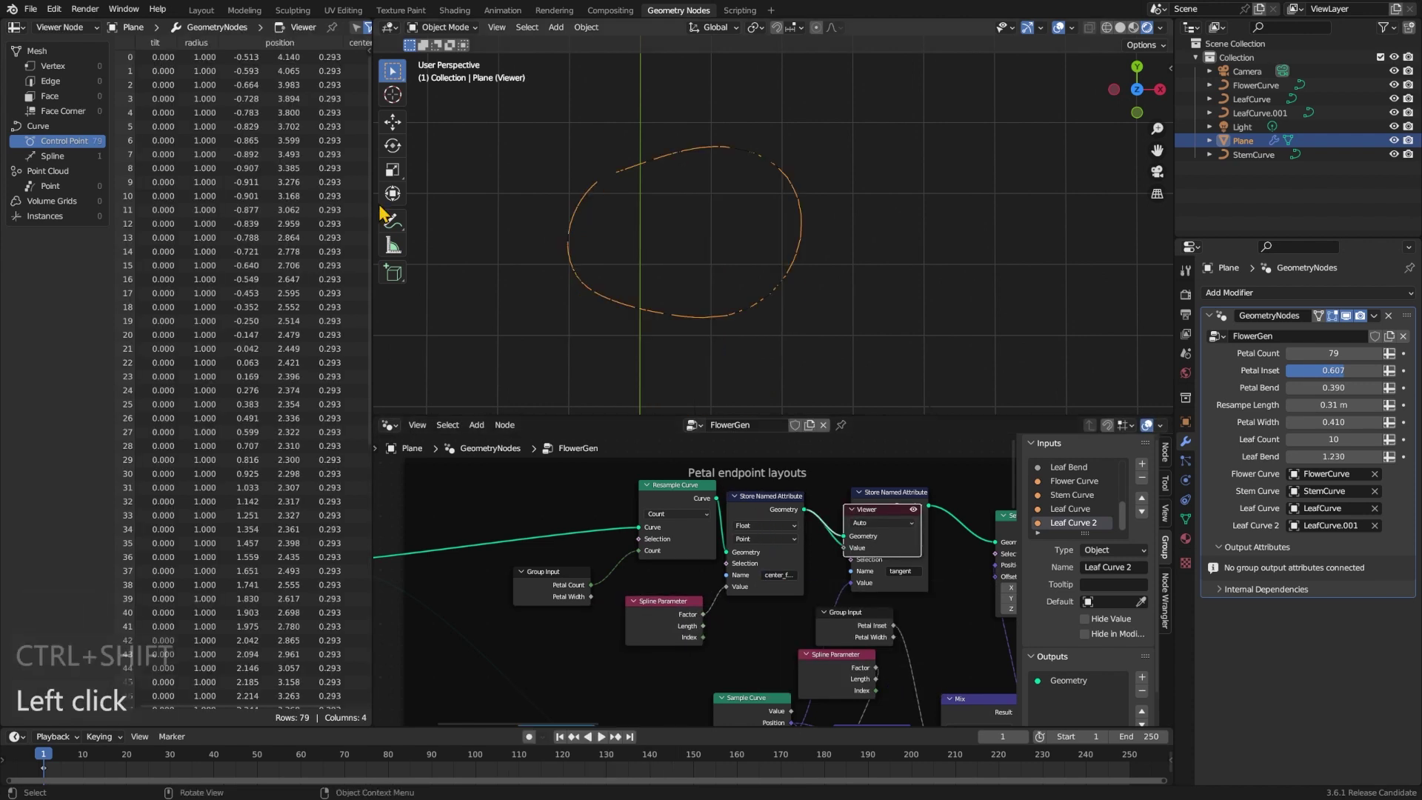
scroll(281, 142, "right", 2)
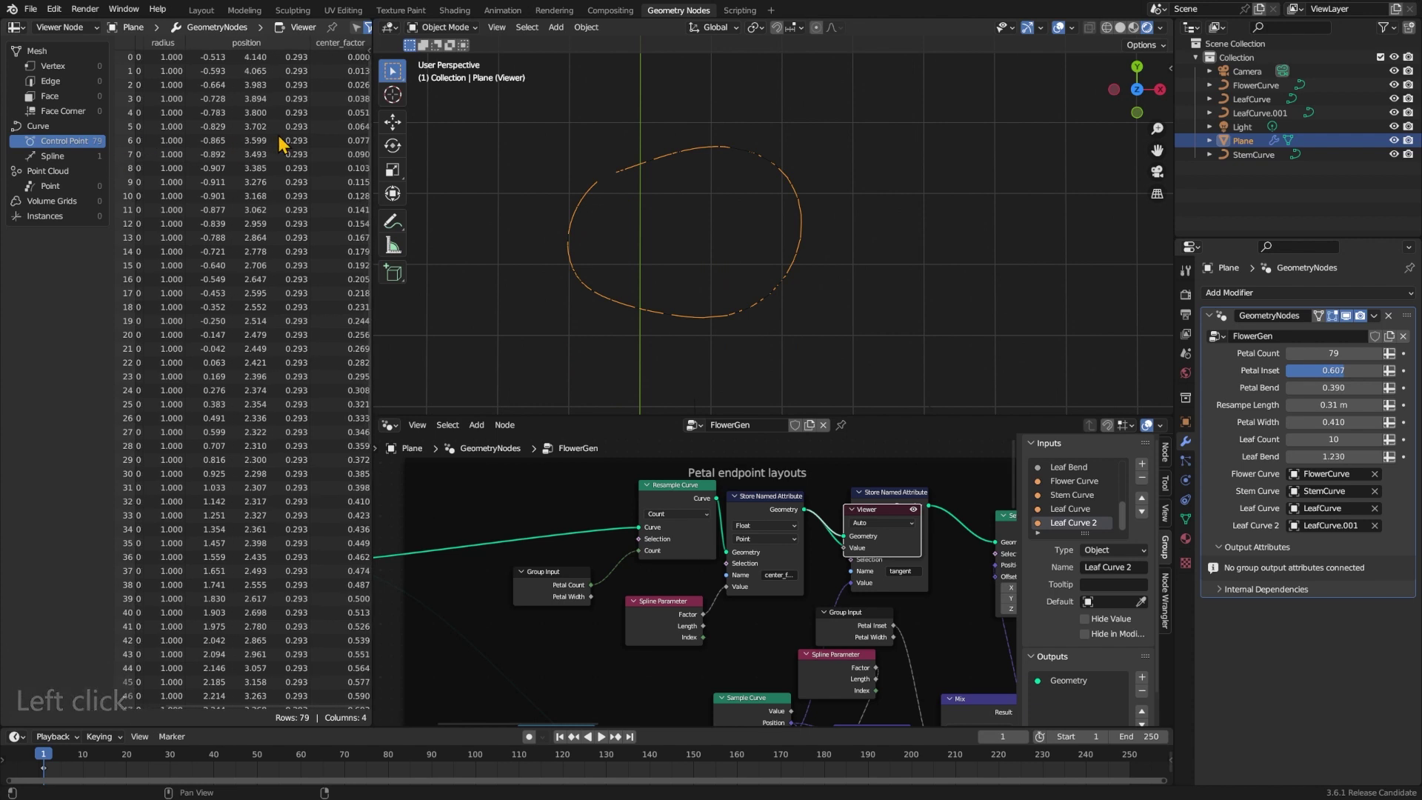
key("x")
- Preview the handle_left Store Named Attribute's output, examine whether center_factor carries through to the petal curves, and remove the Viewer
middle_click_drag(888, 518, 631, 552)
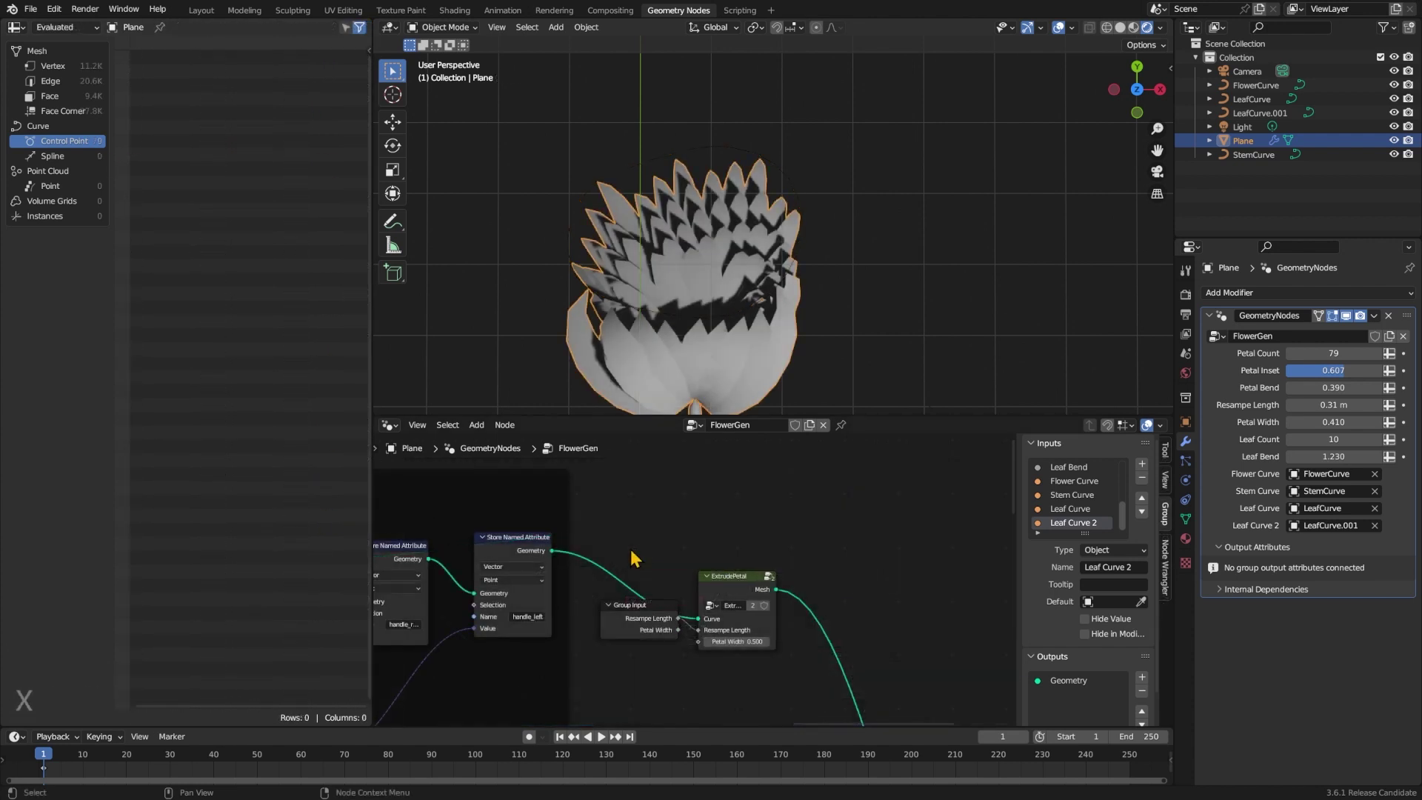
left_click(511, 549, "ctrl+shift")
scroll(287, 305, "right", 5)
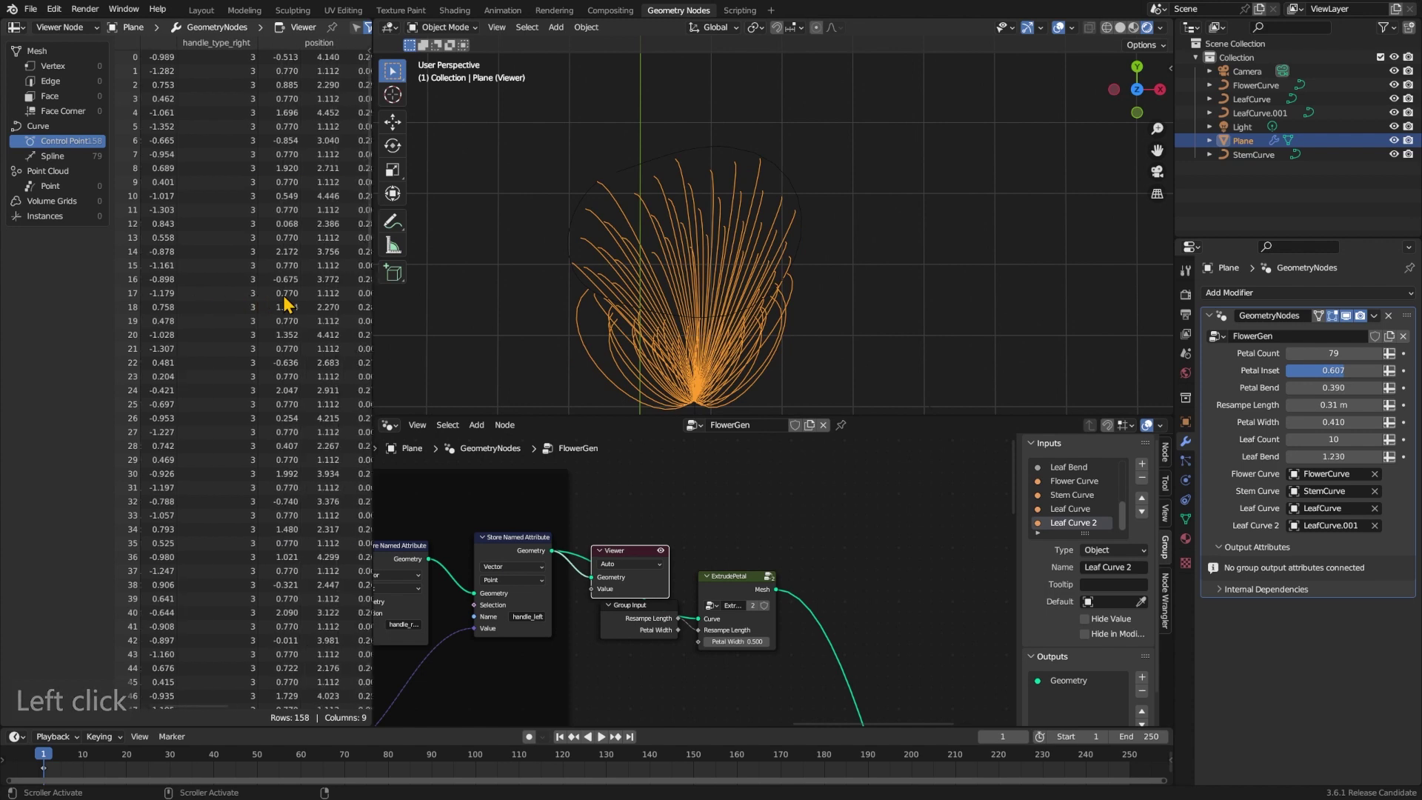
left_click(486, 552)
scroll(292, 226, "left", 5)
scroll(259, 408, "down", 15)
scroll(259, 407, "left", 5, "ctrl")
scroll(259, 411, "right", 5, "ctrl")
scroll(259, 411, "up", 2)
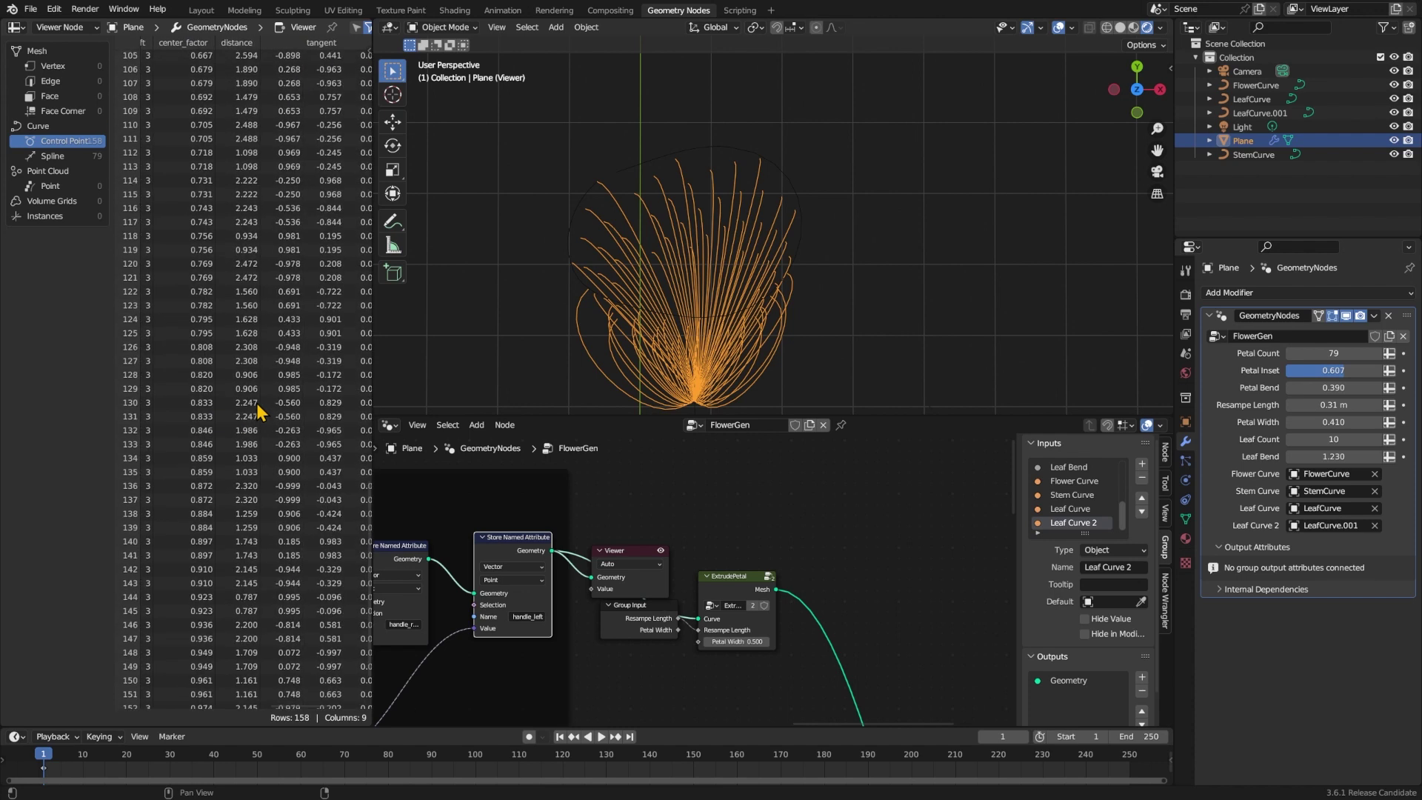
left_click(629, 557)
key("x")
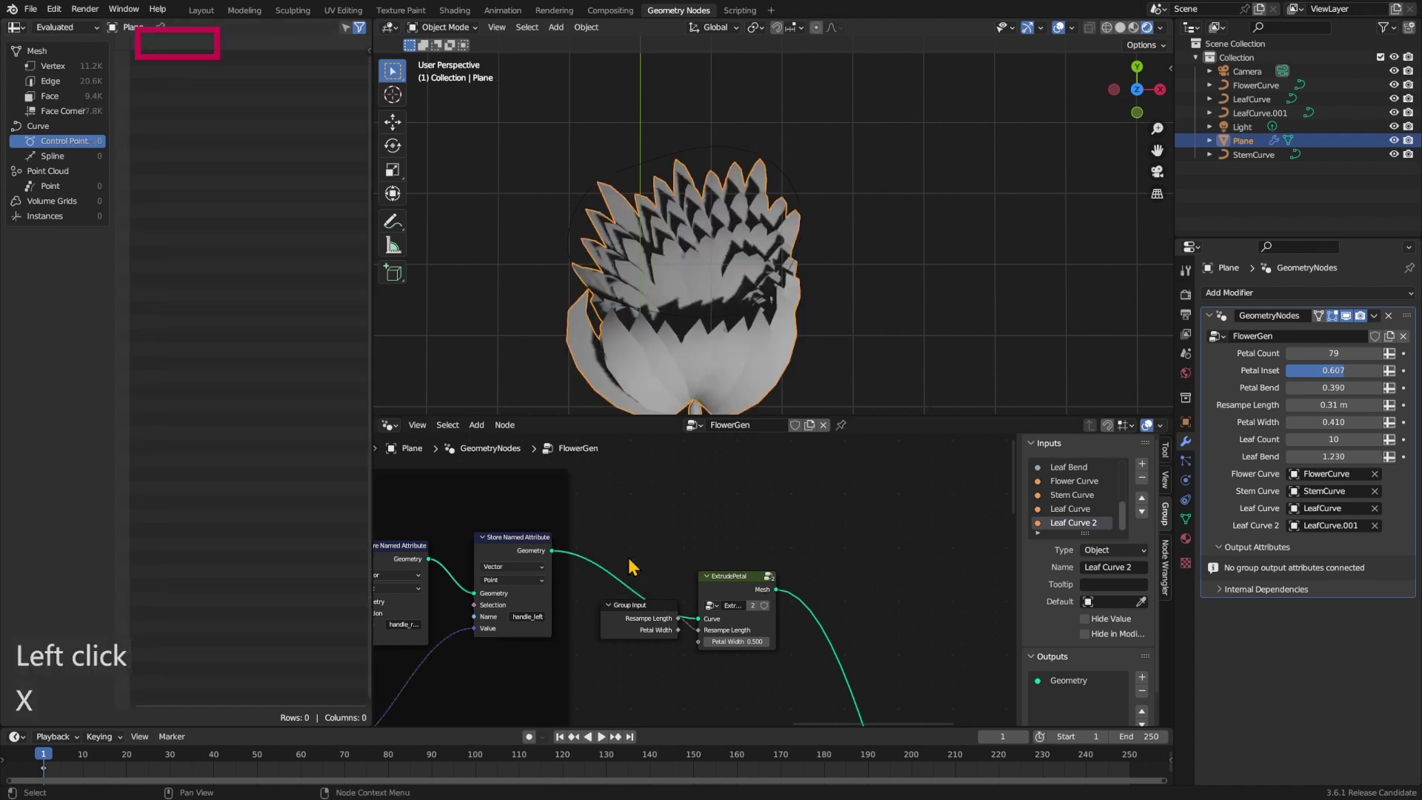
- Add a Named Attribute node reading center_factor and connect it to ExtrudePetal's Petal Width
left_click_drag(698, 641, 672, 682)
type("nam")
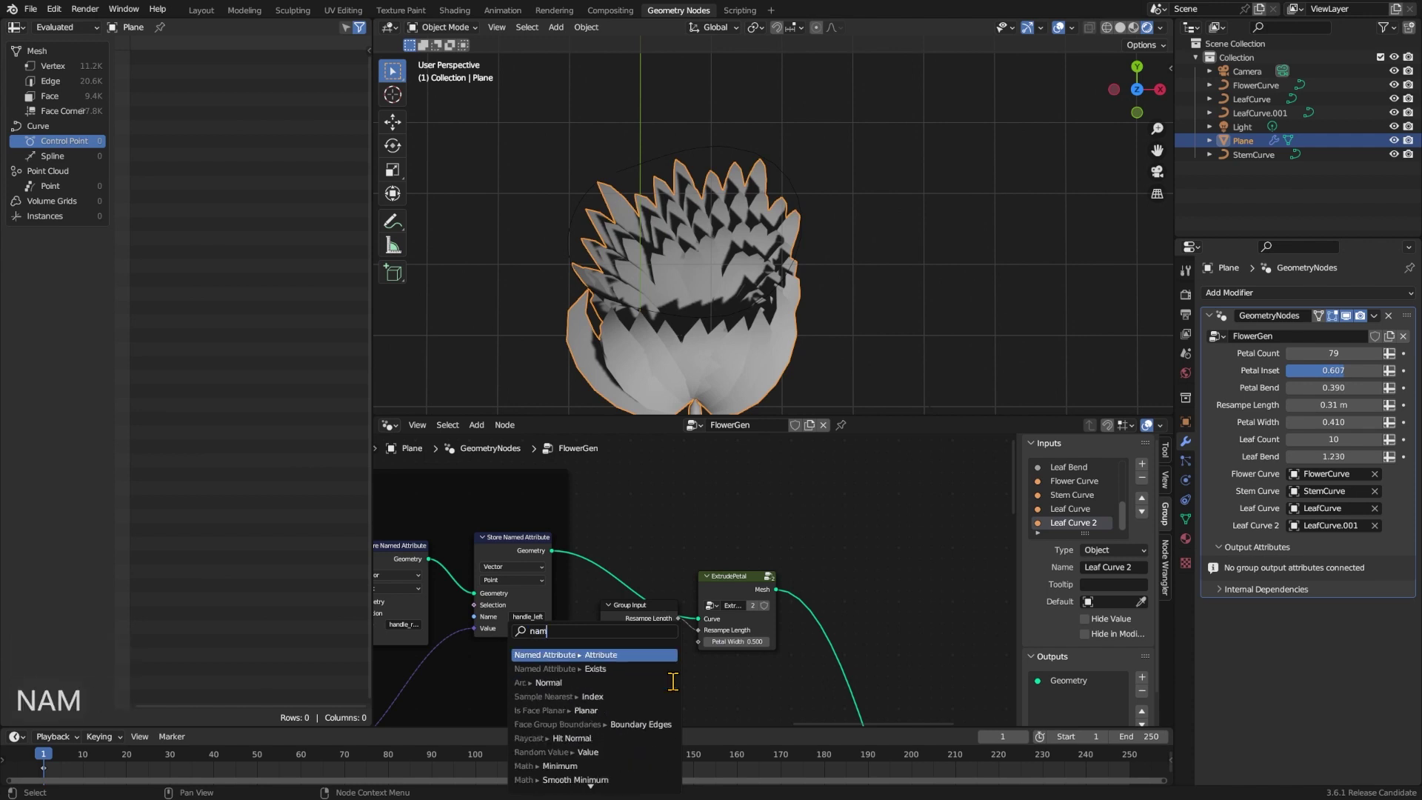
key("Return")
left_click(652, 683)
left_click(652, 585)
type("center")
key("Down")
key("Return")
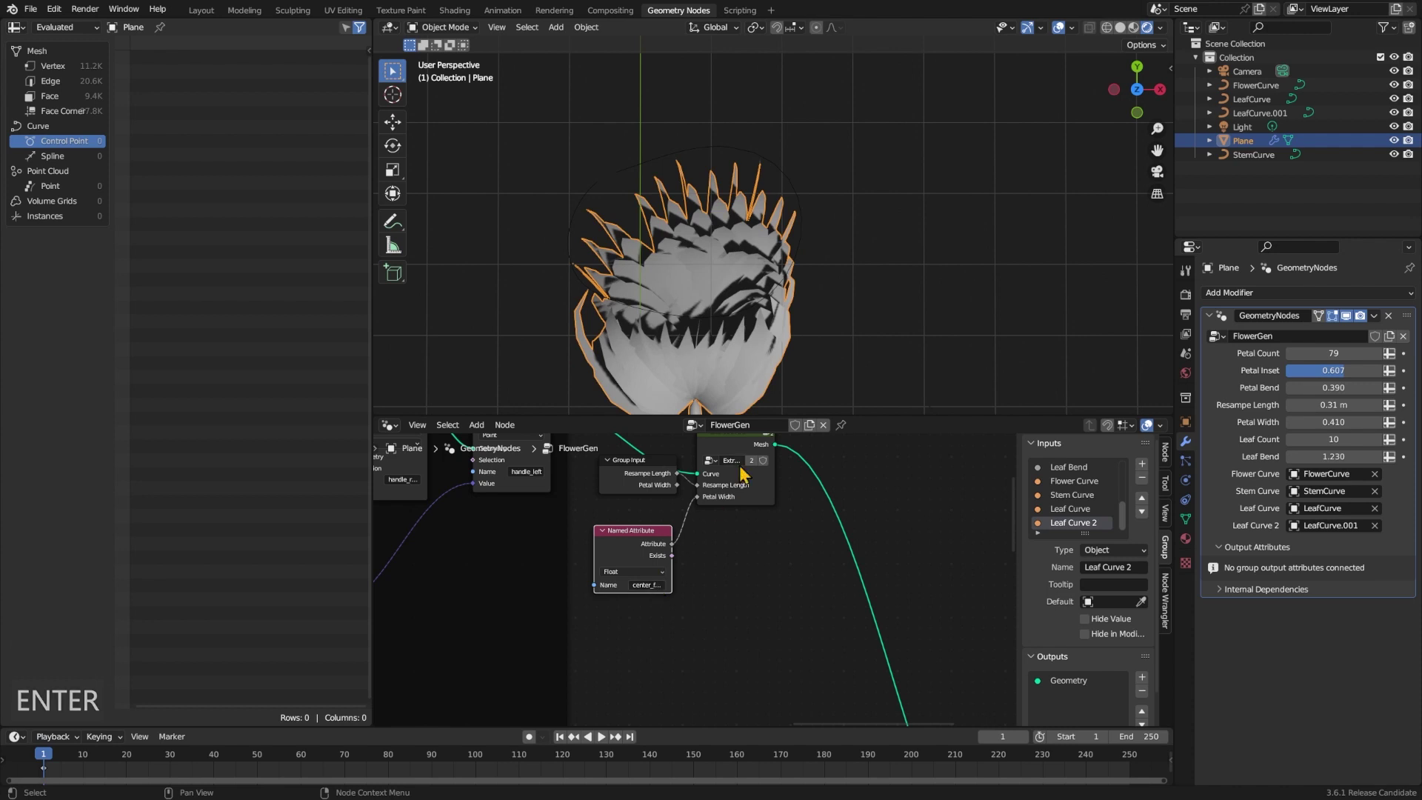
key("ctrl+z")
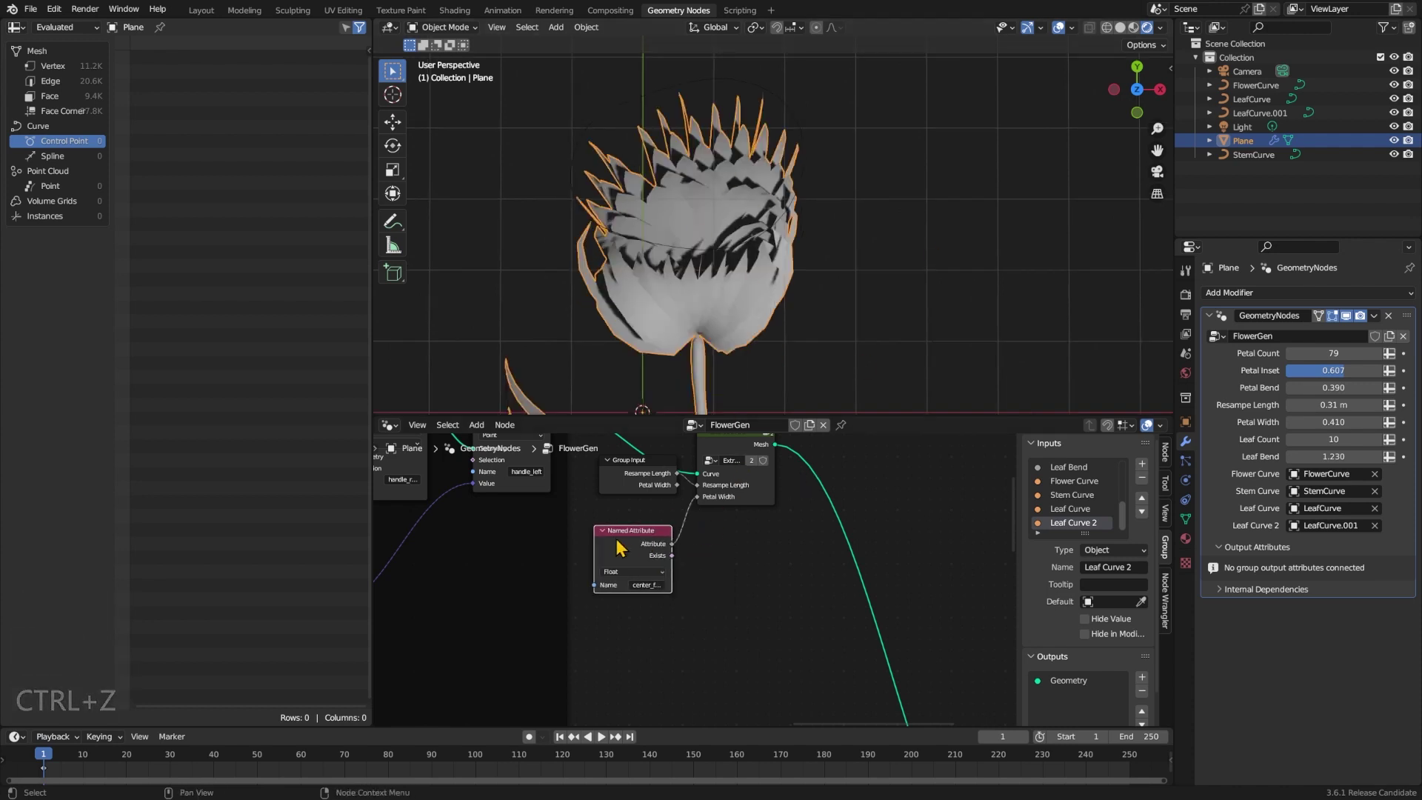
- Insert a Float Curve between the center_factor attribute and Petal Width and shape it as a falling curve with a point near 0.65, 0.20
left_click_drag(621, 542, 702, 551)
key("shift+a")
type("floa")
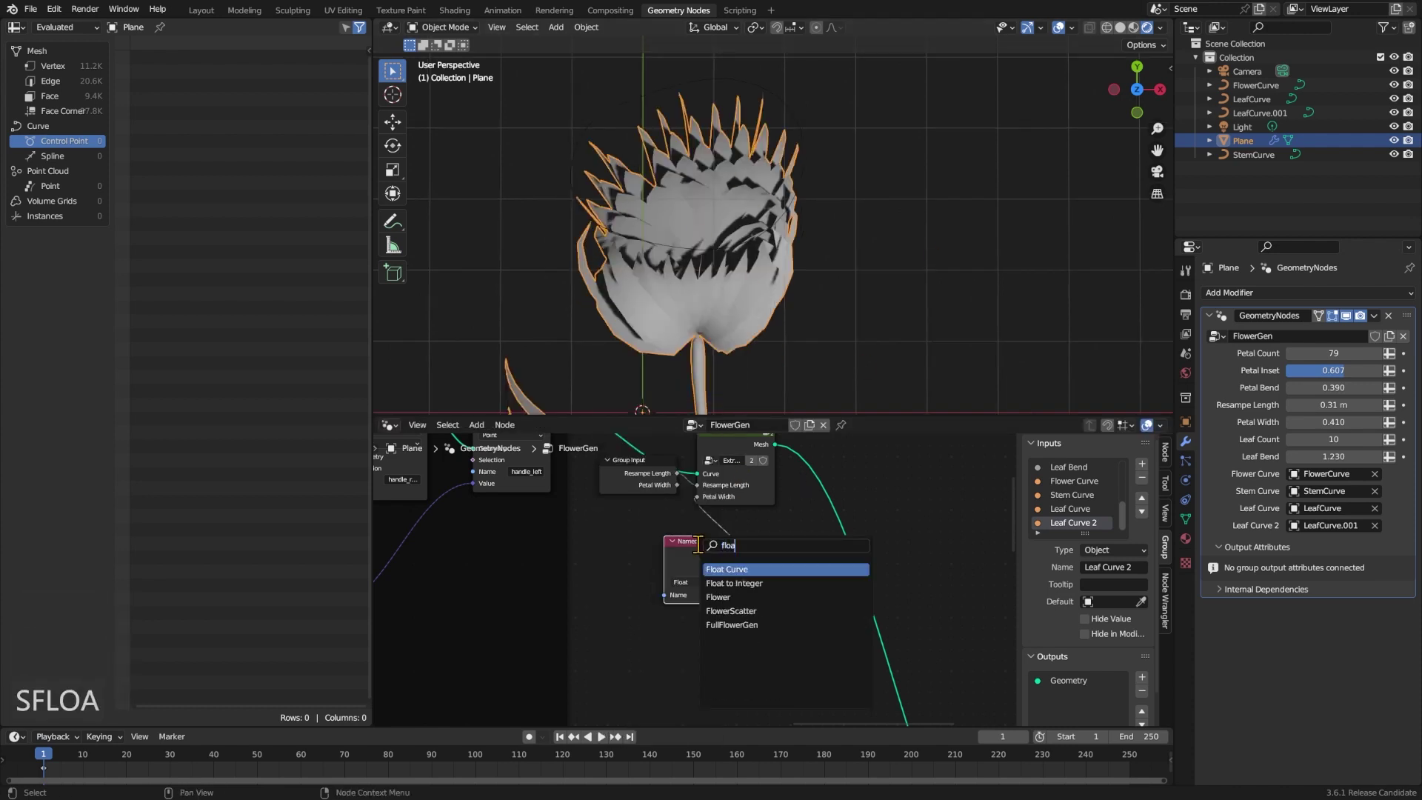
key("Down")
key("Up")
key("Return")
left_click(852, 637)
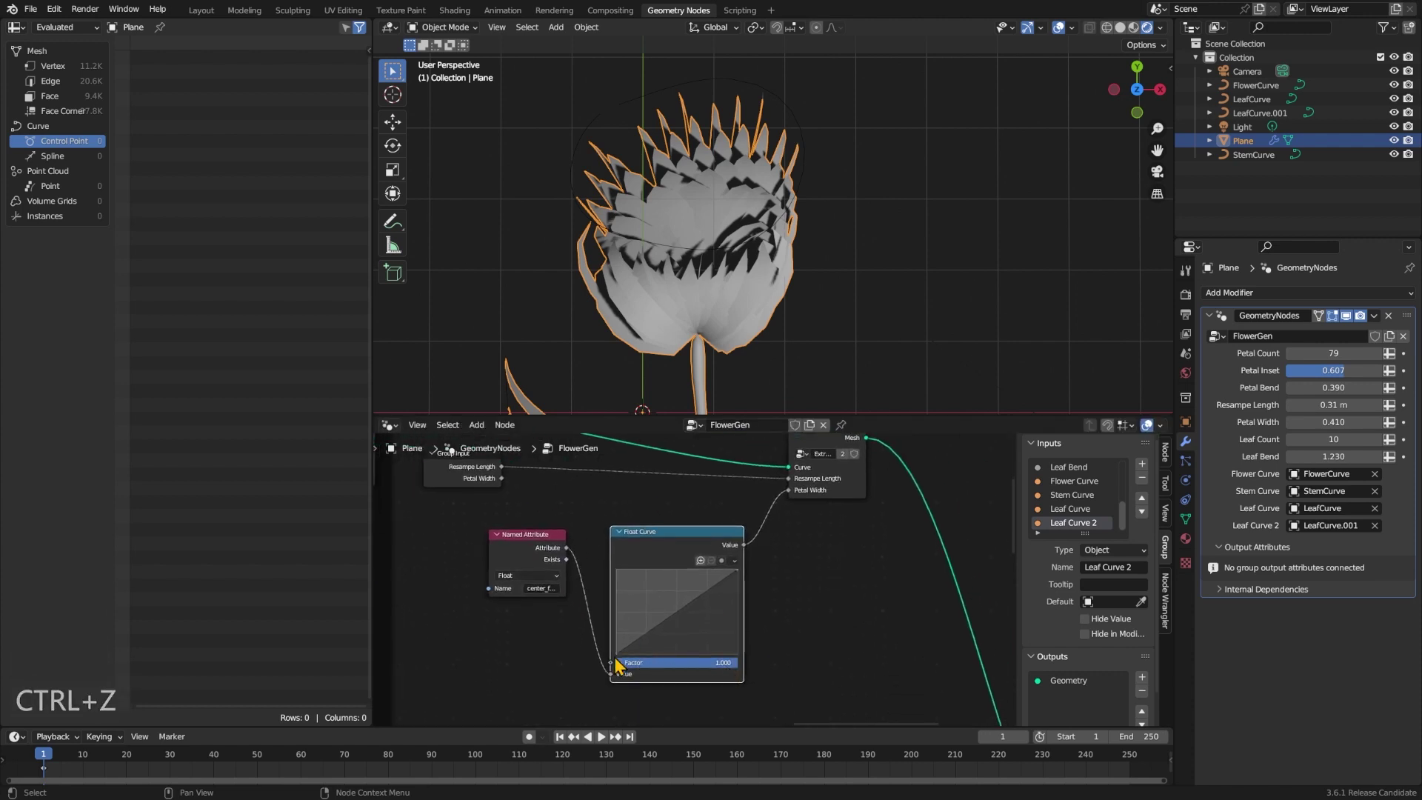
left_click_drag(622, 651, 739, 642)
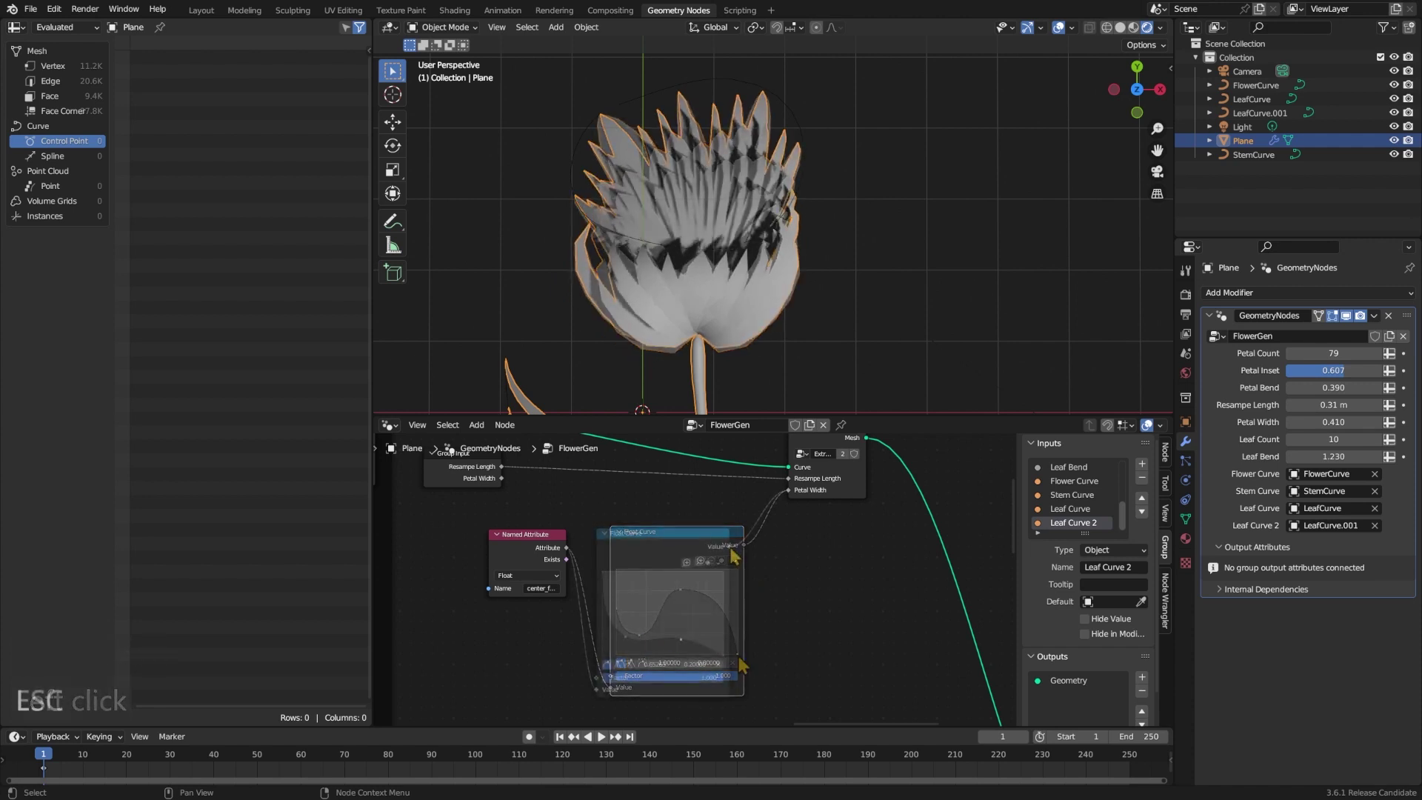
- Multiply the Float Curve's value by the Group Input's Petal Width and feed the product into ExtrudePetal's Petal Width
left_click_drag(730, 547, 776, 573)
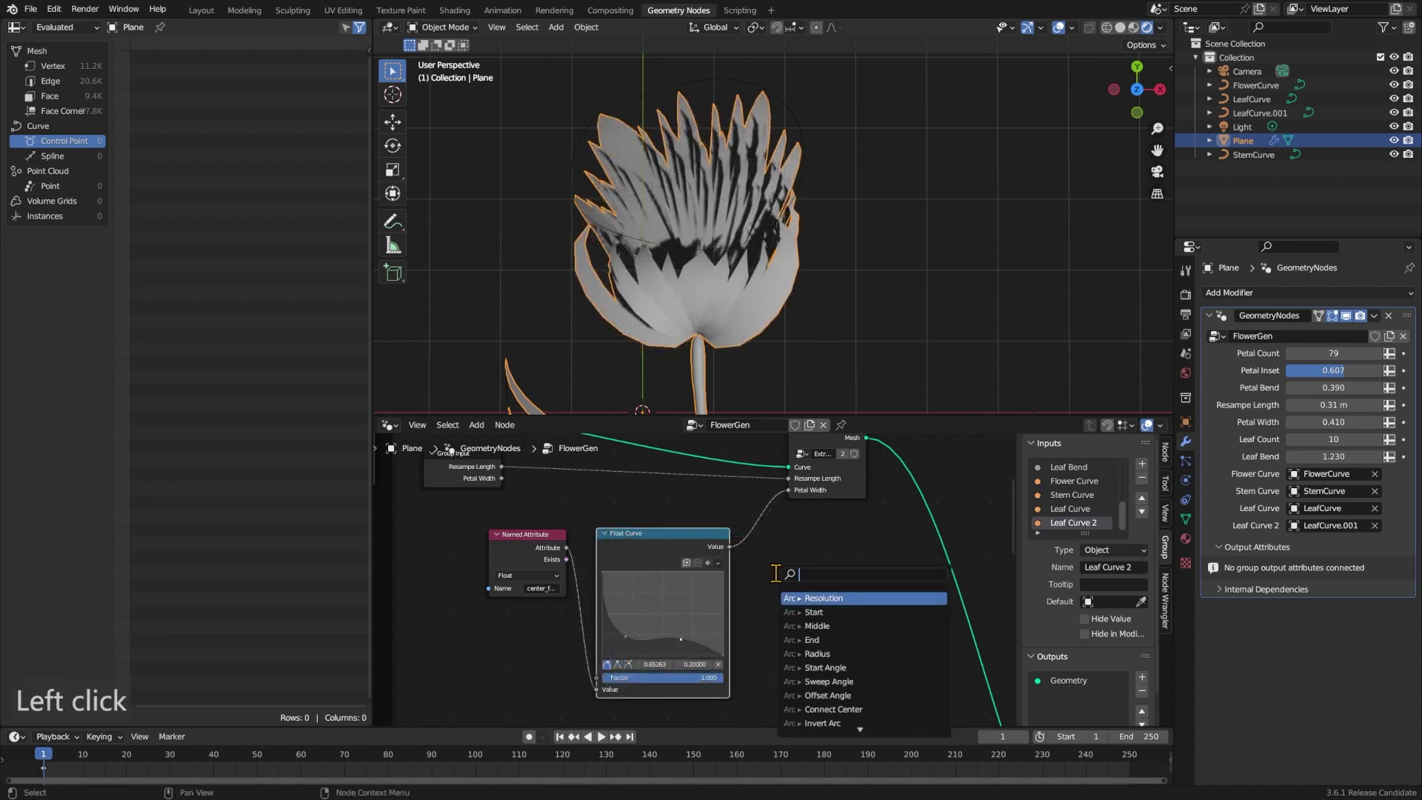
type("mul")
key("Return")
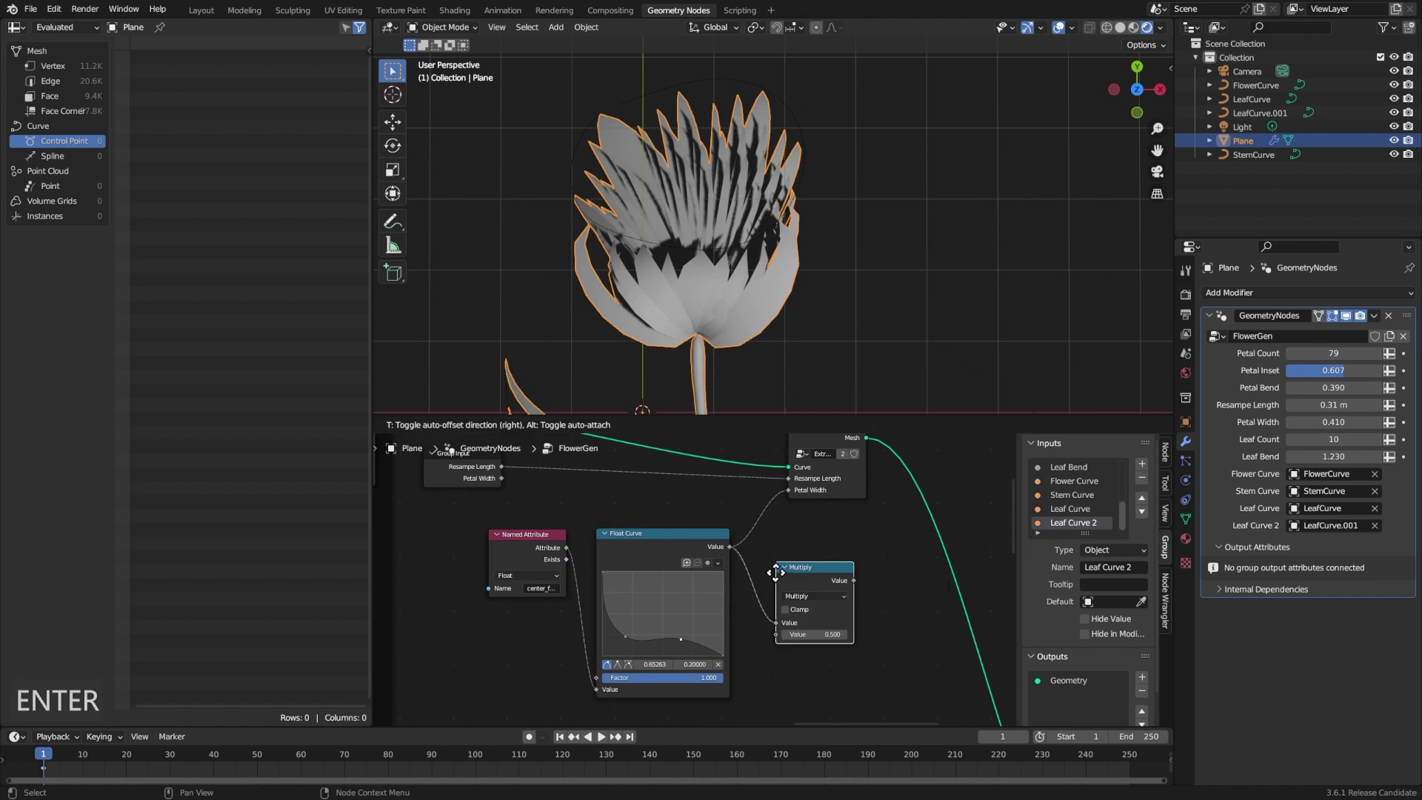
left_click_drag(501, 480, 775, 634)
left_click_drag(849, 576, 788, 492)
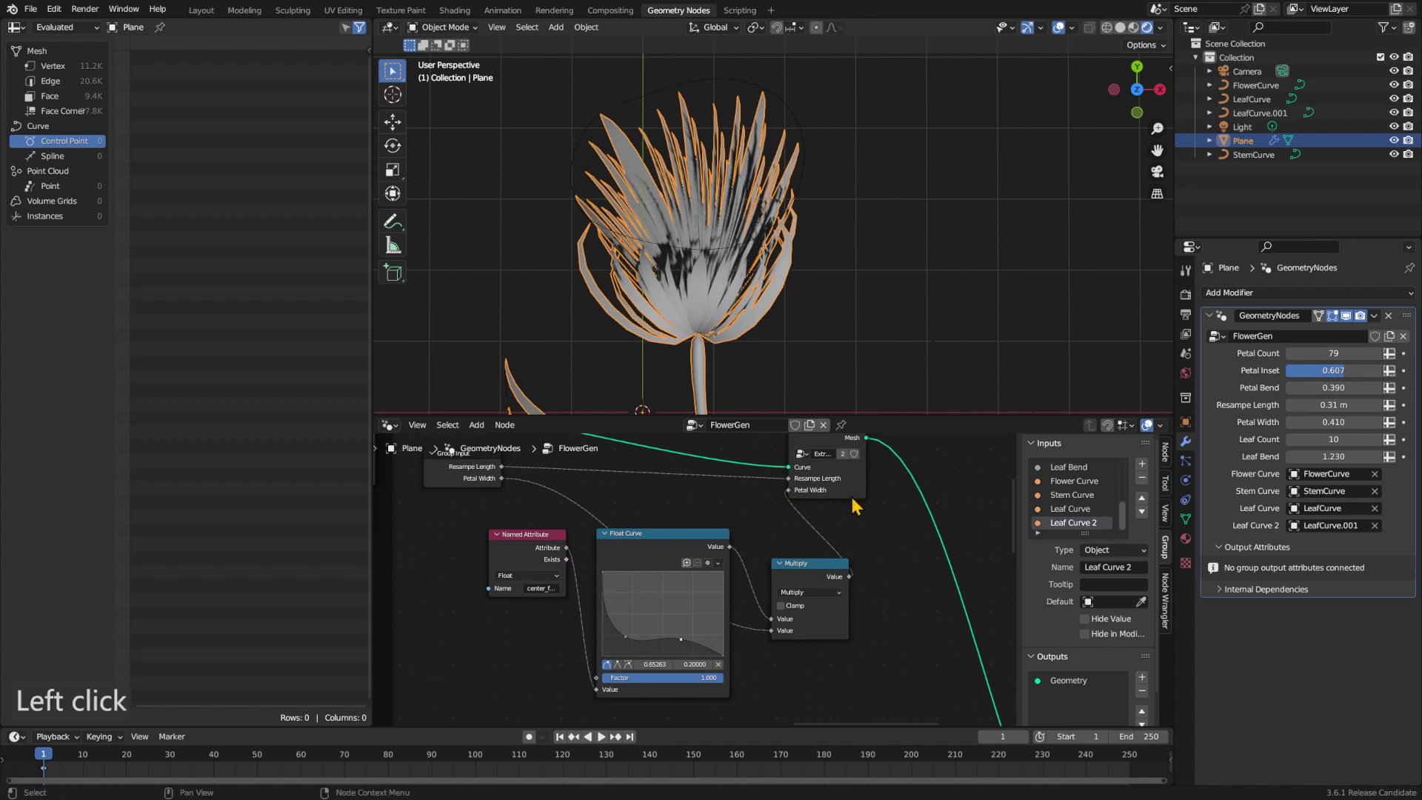
- Set Petal Width to 0.970, Petal Inset to 0.350 and Petal Count to 183, and lower the Float Curve's point to about 0.705, 0.06
key("ctrl+z")
mouse_move(1350, 422)
left_mouse_down()
mouse_move(1416, 422)
mouse_move(1339, 422)
left_mouse_up()
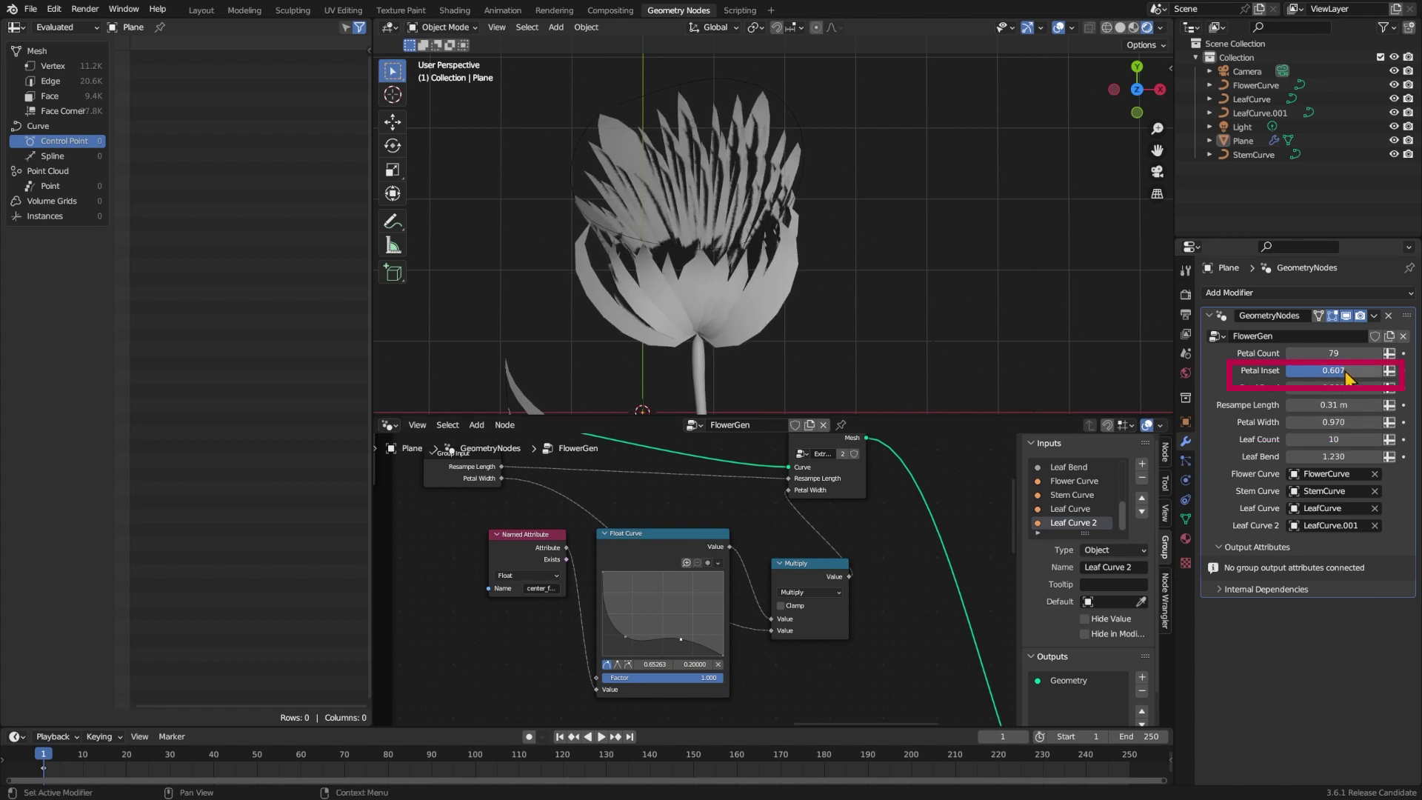
mouse_move(1343, 370)
left_mouse_down()
mouse_move(1287, 370)
mouse_move(1350, 353)
left_mouse_up()
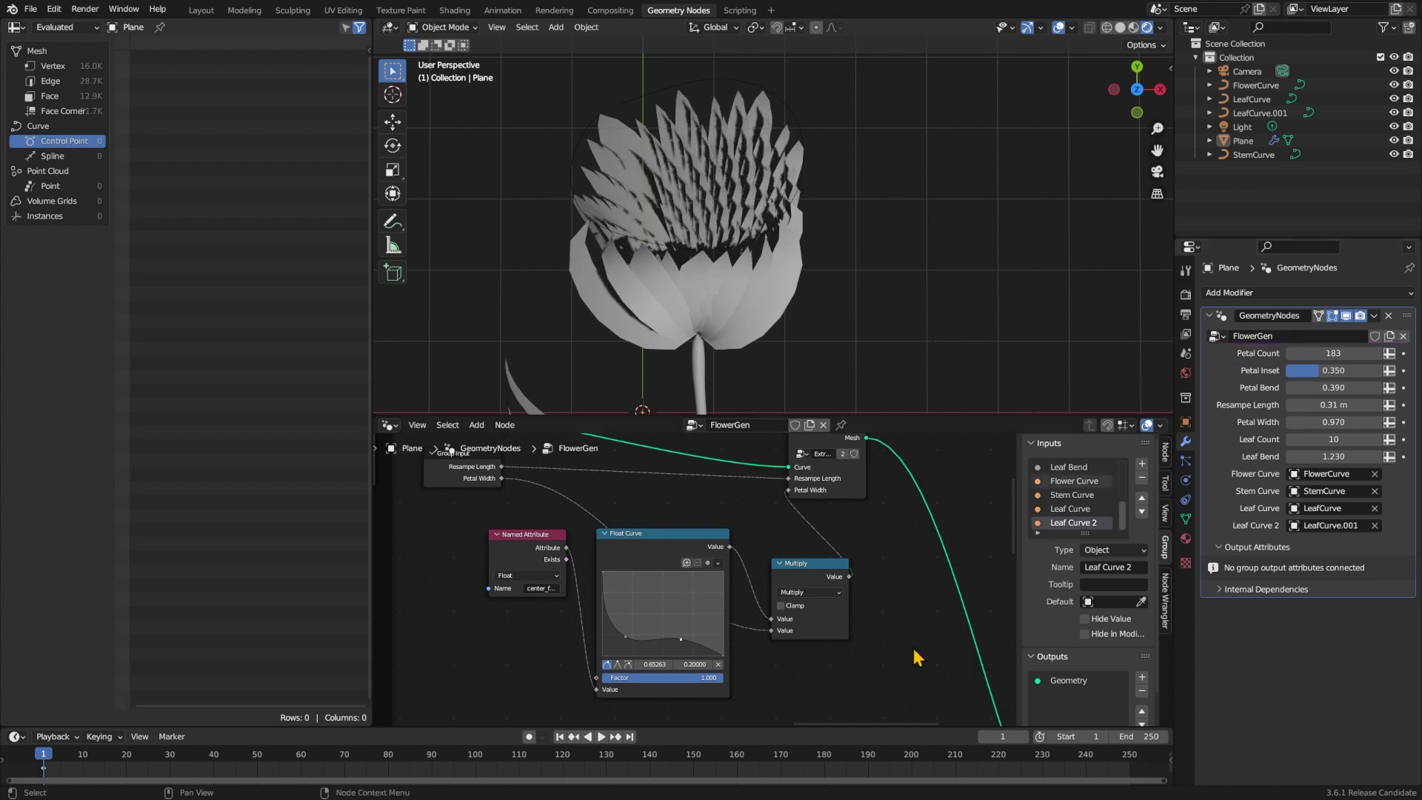
left_click_drag(630, 631, 688, 653)
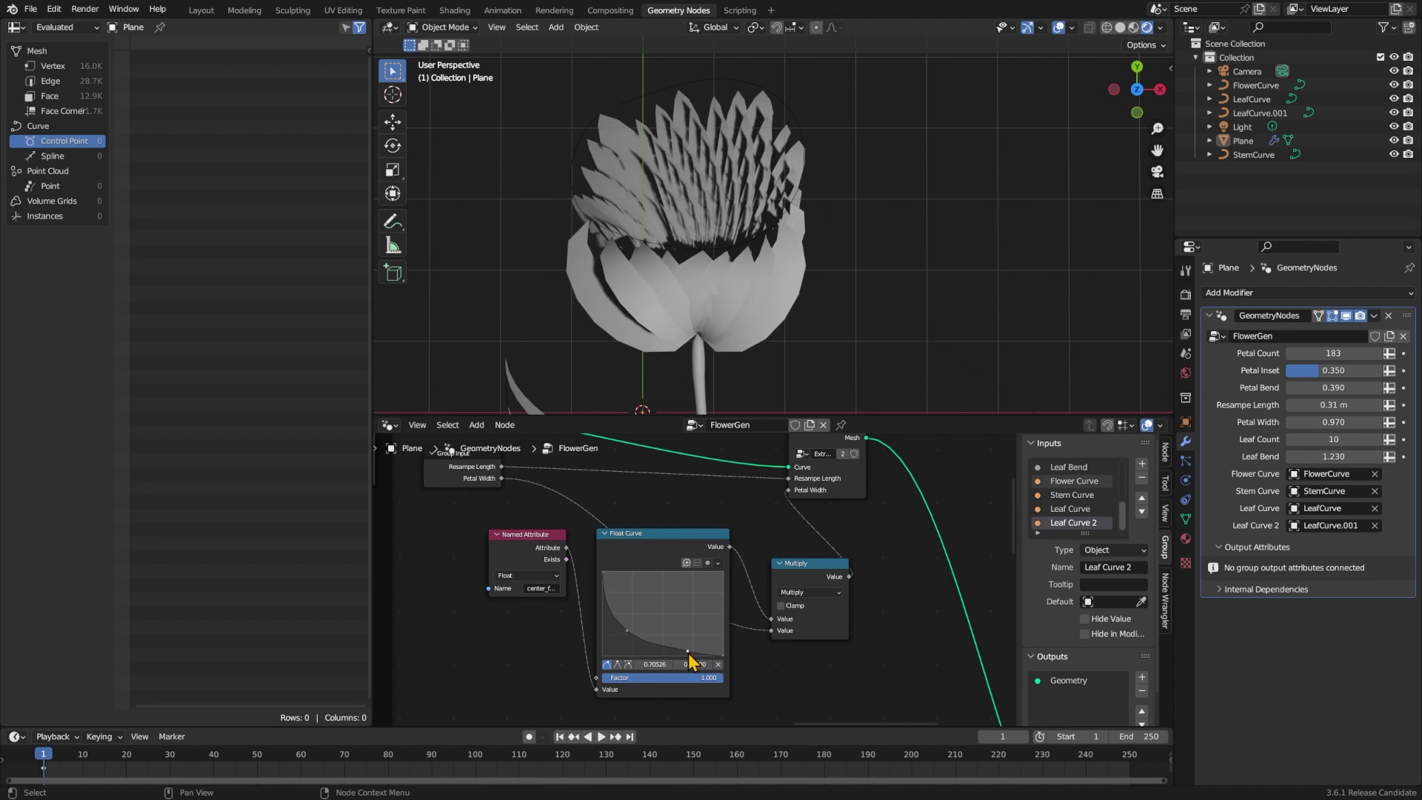
- Set the Resample Length in the flower plane's FlowerGen modifier to 0.1 m and save the file
left_click(1185, 294)
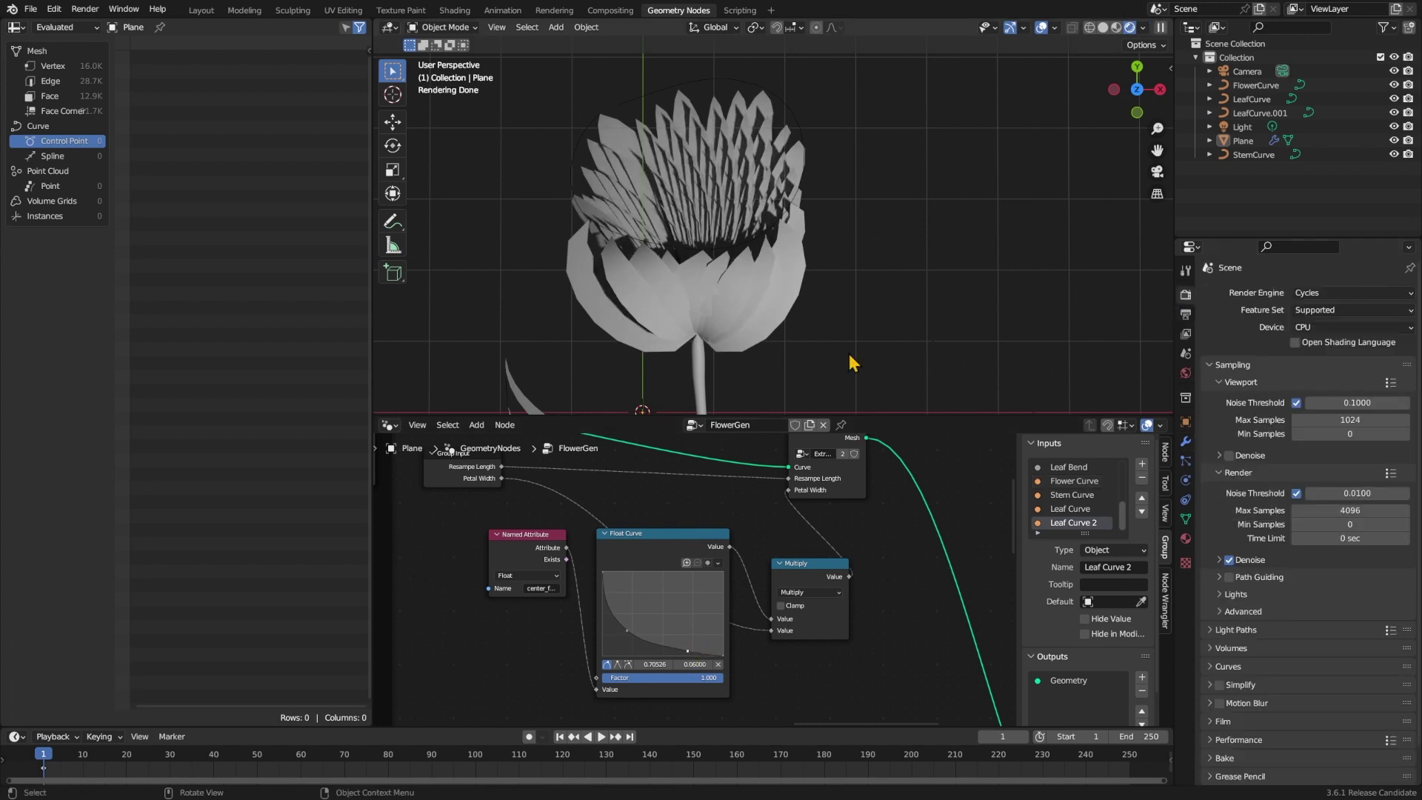
left_click(763, 318)
left_click(1186, 422)
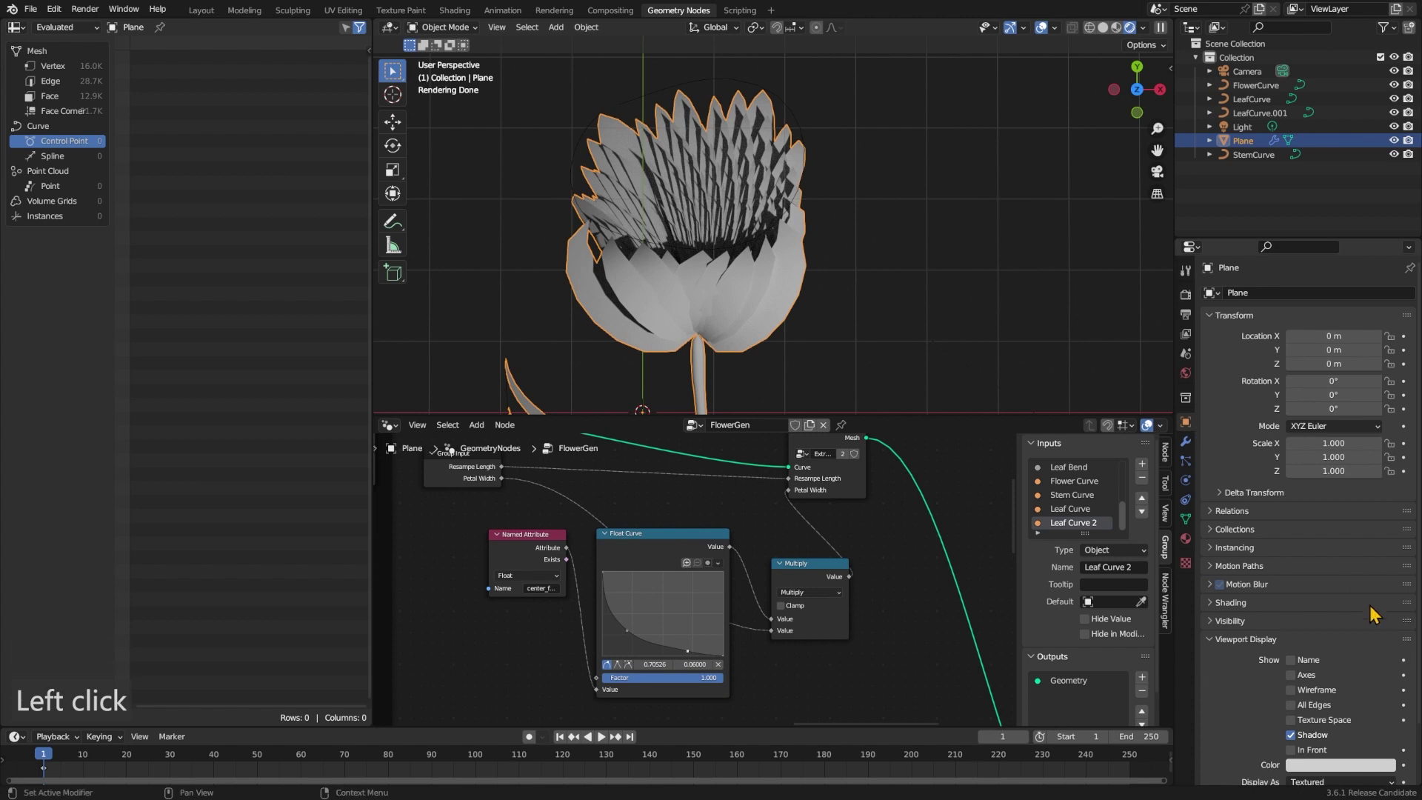
left_click(1186, 442)
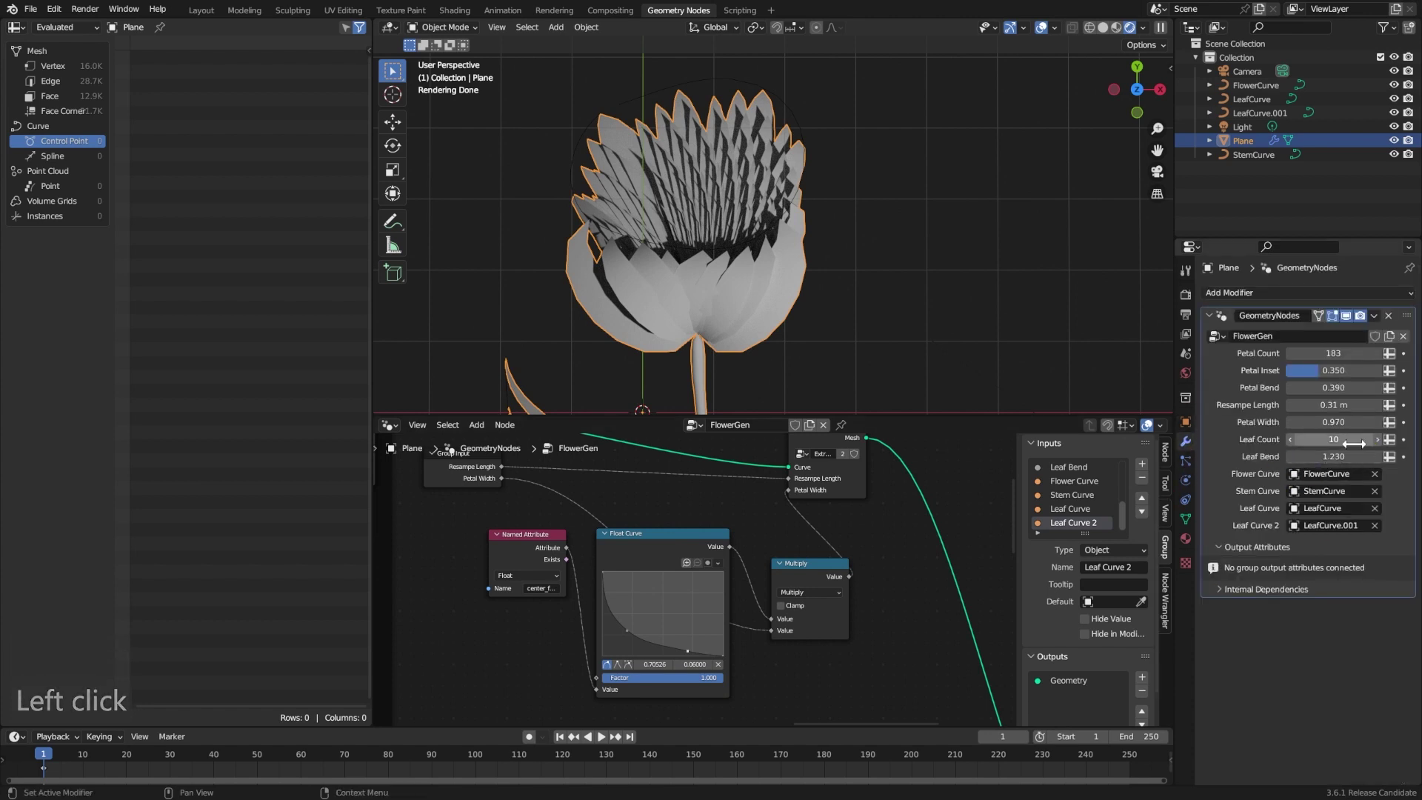
left_click(1346, 406)
type("0.1")
key("Return")
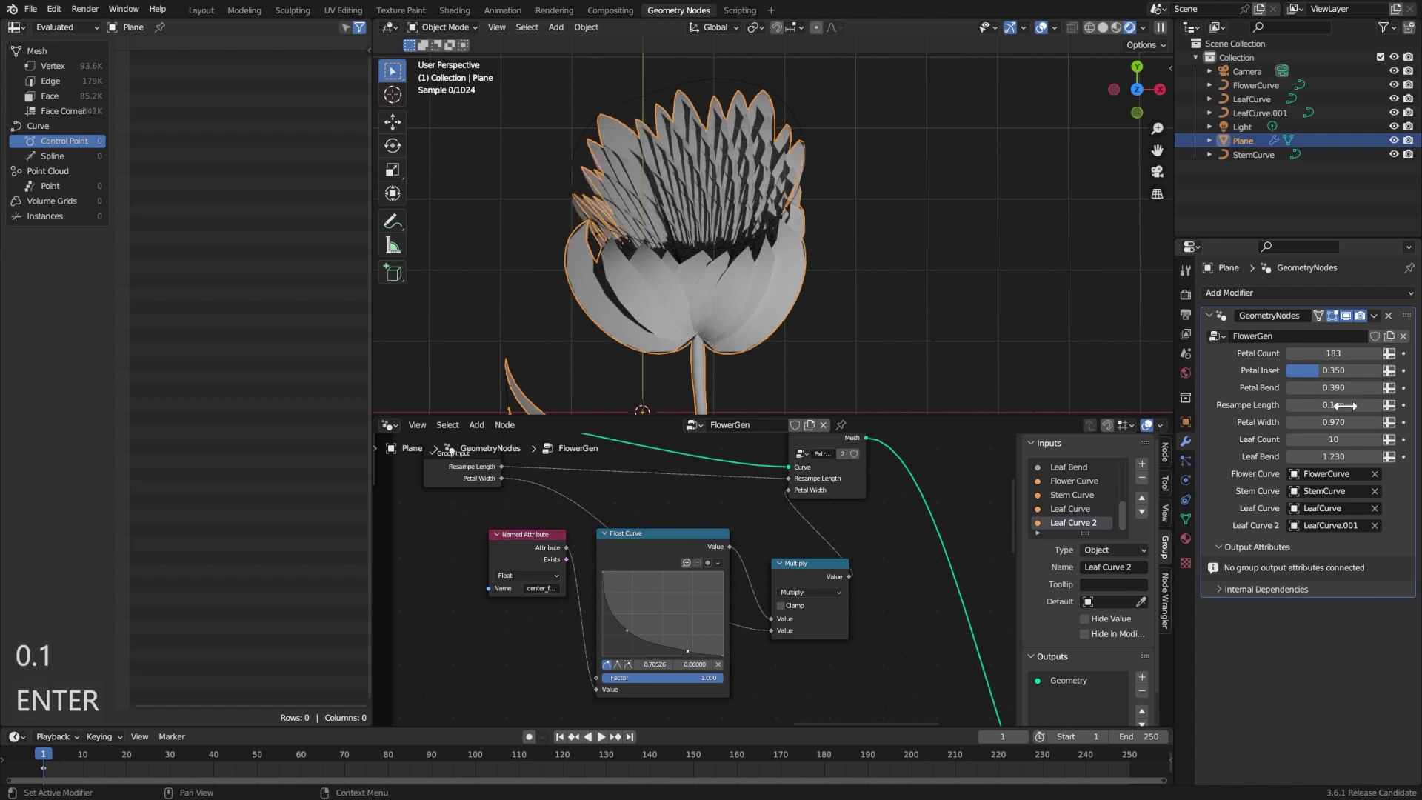
left_click(892, 199)
key("ctrl+s")
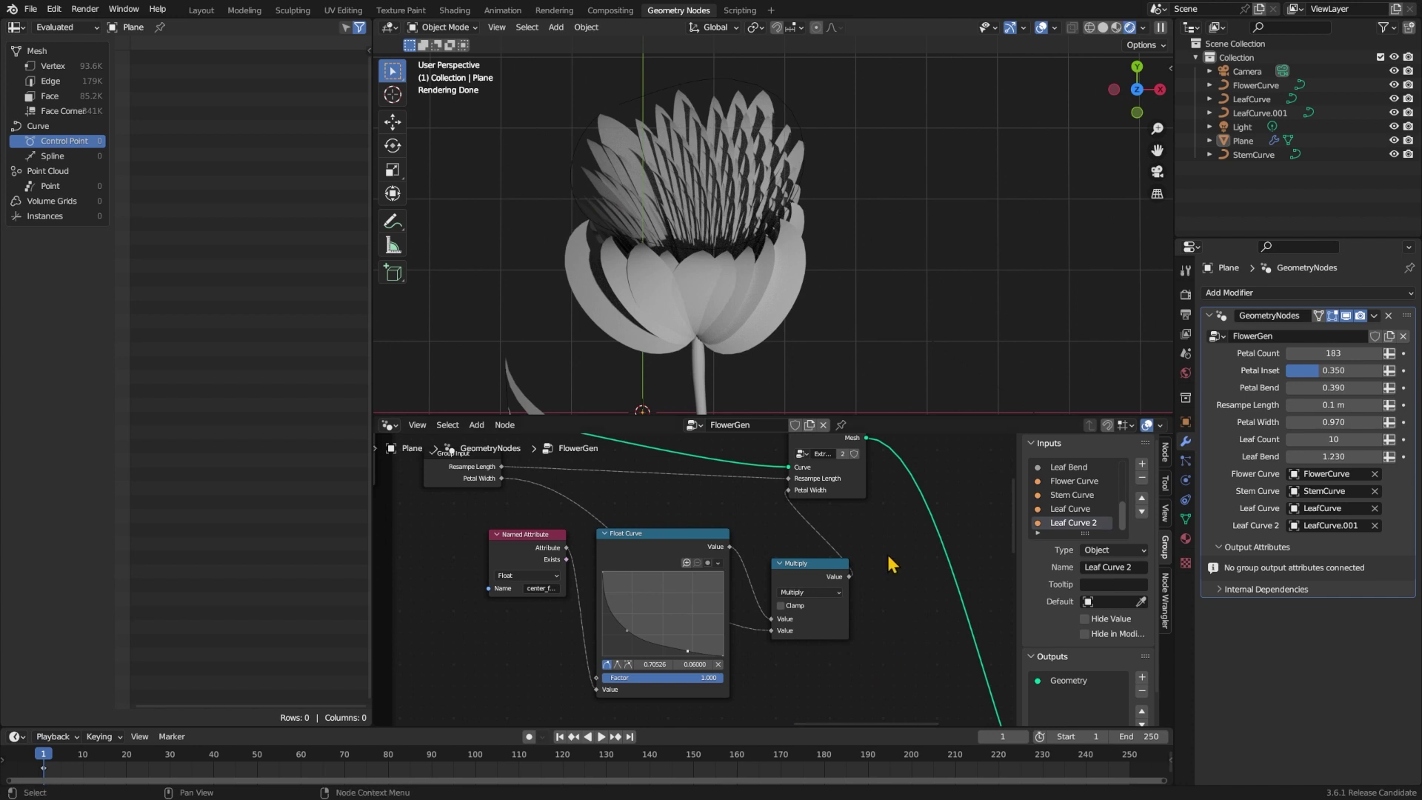
scroll(887, 552, "down", 3)
scroll(889, 556, "down", 5)
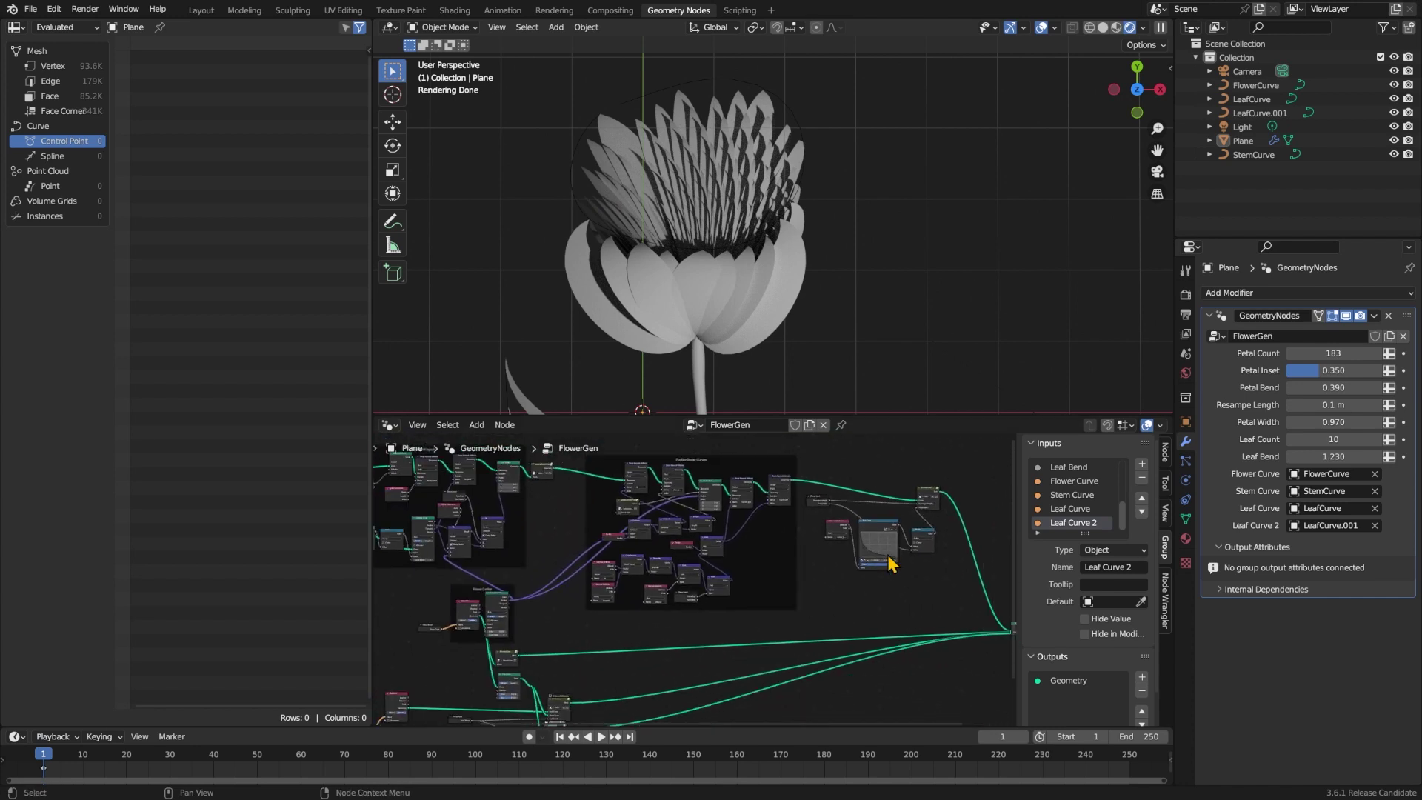
scroll(889, 556, "down", 2)
scroll(889, 556, "up", 4)
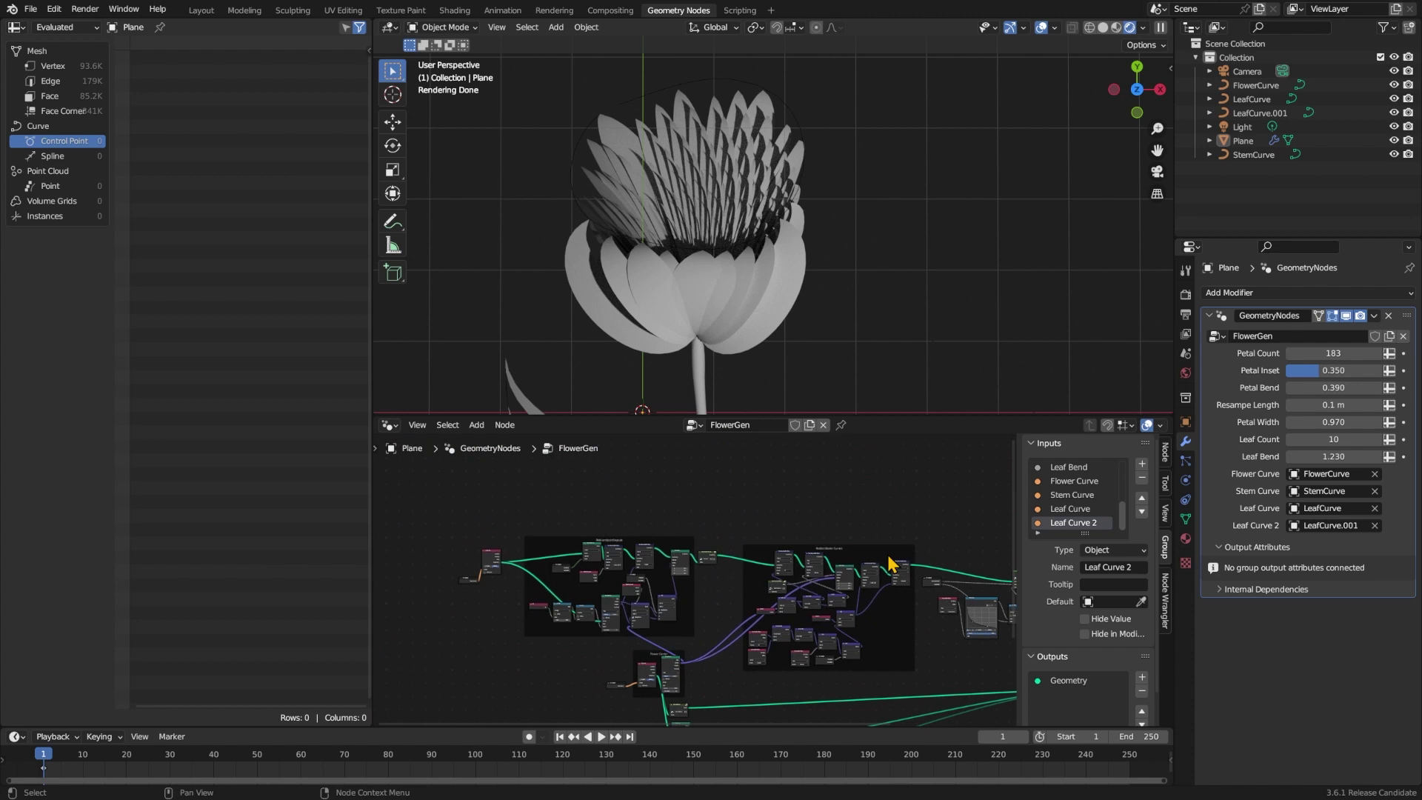
middle_click_drag(889, 556, 791, 538)
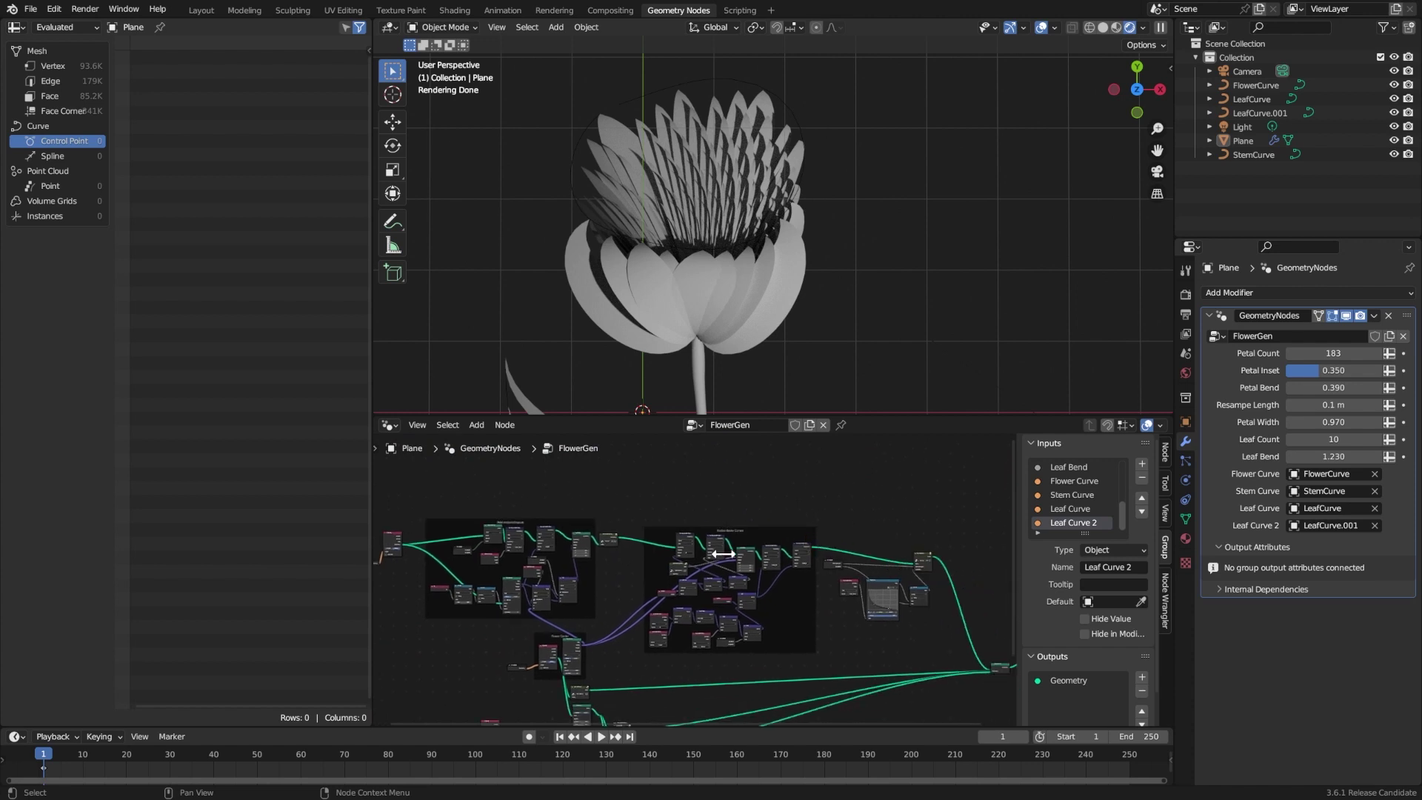
scroll(655, 554, "up", 4)
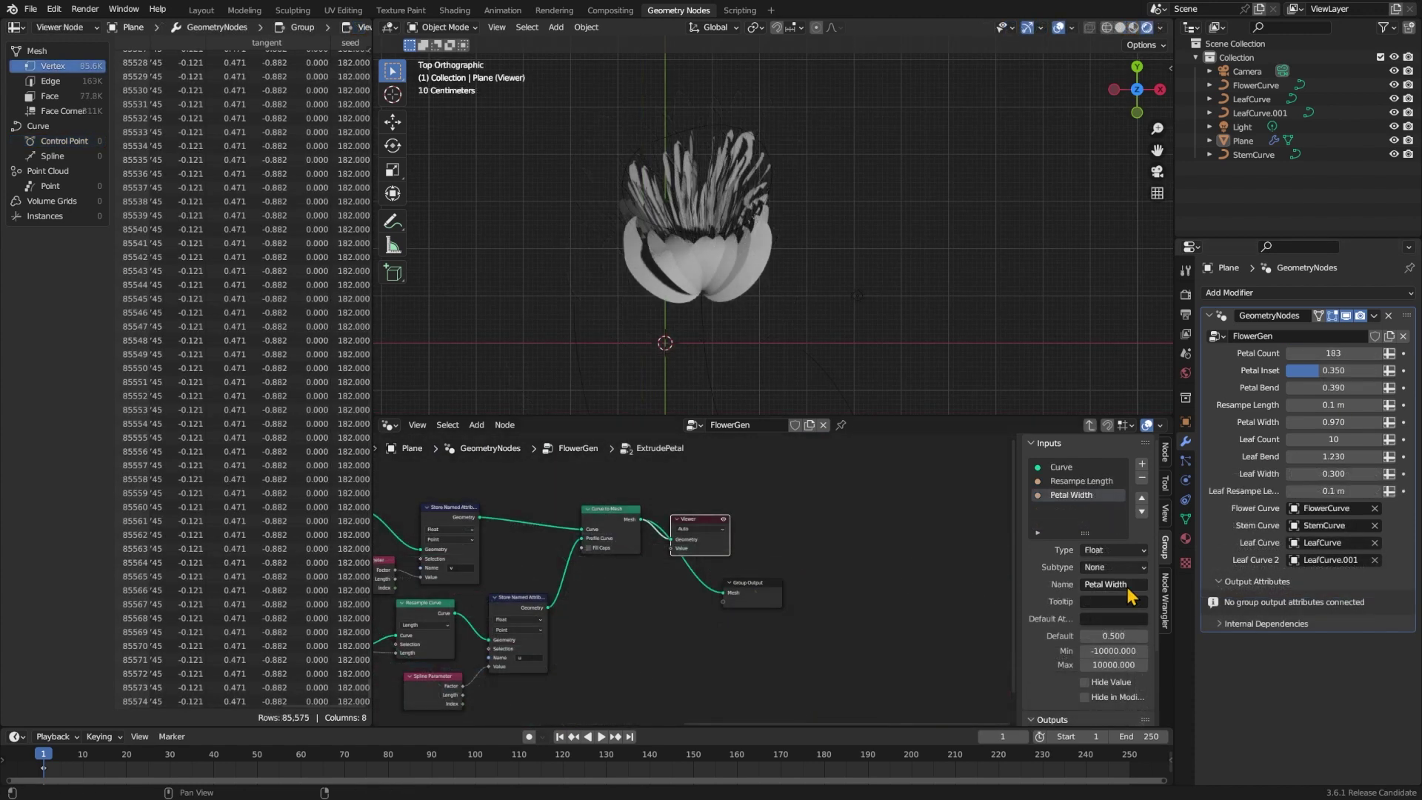
- Leave the ExtrudePetal group to return to the FlowerGen node tree and save the file
left_click(744, 552)
key("Tab")
key("ctrl+s")
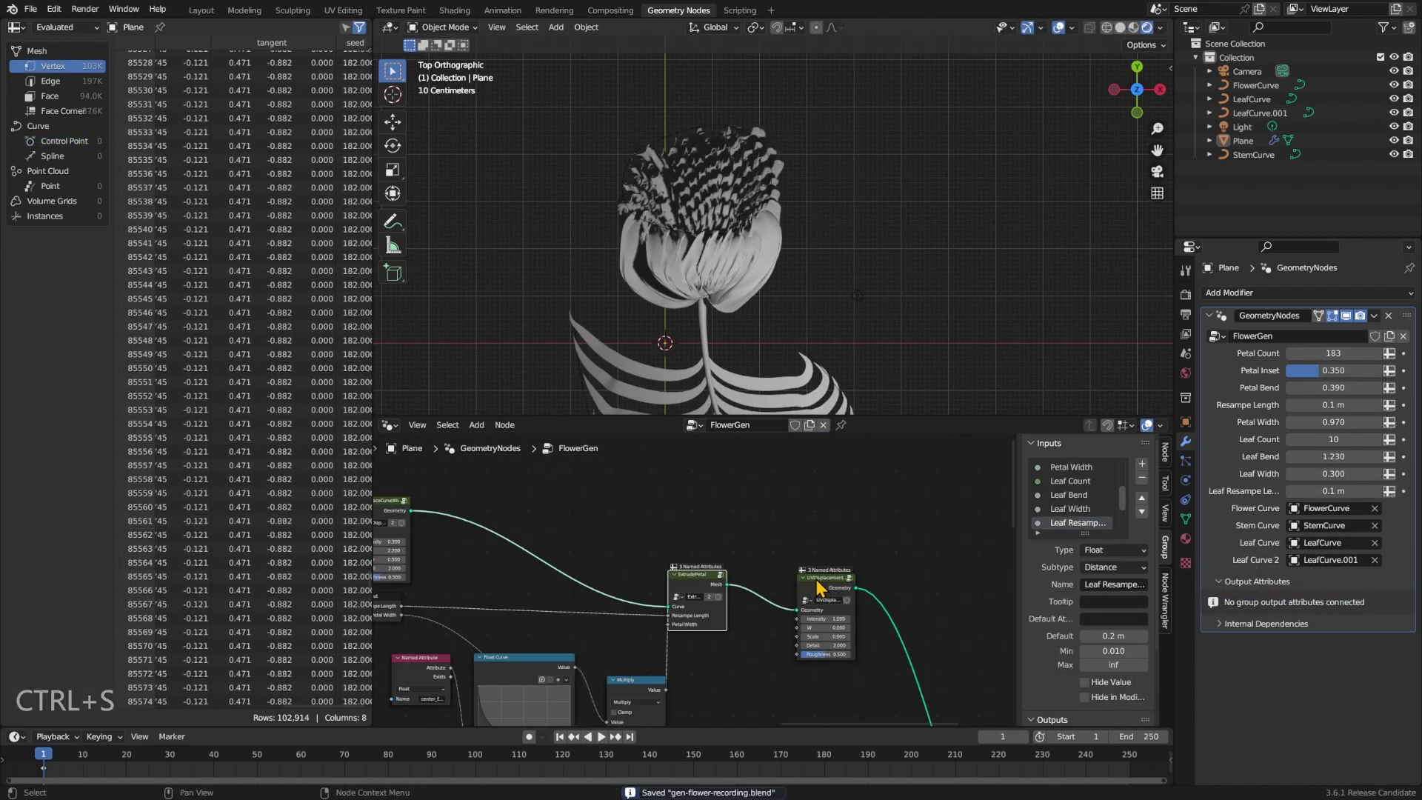
- Inside the UVDisplacementWithNoise group, add a Named Attribute node reading seed, connect it to the Add node driving the noise W, and leave the group
key("Tab")
left_click_drag(562, 610, 444, 619)
type("name")
key("Return")
left_click(519, 634)
type("seed")
left_click(583, 661)
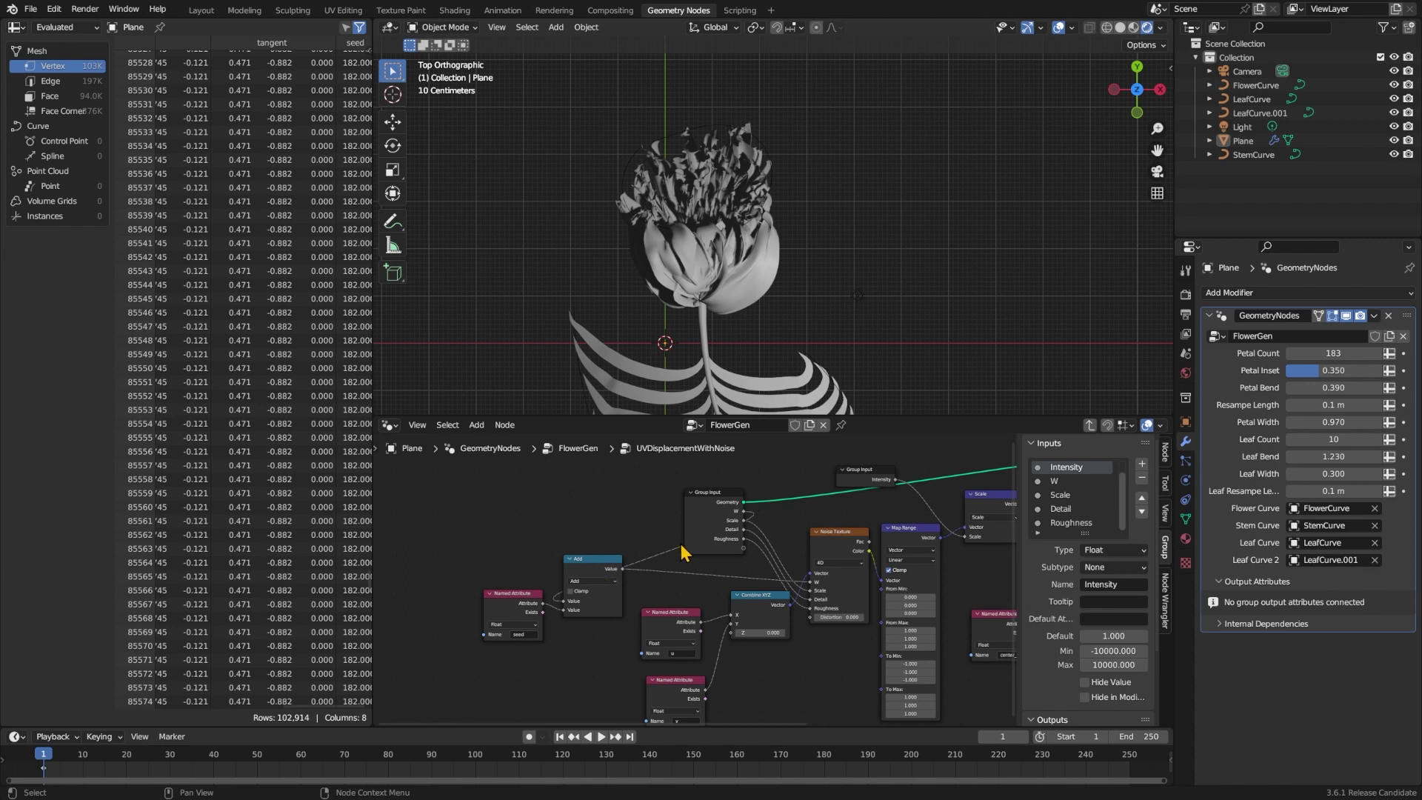
key("Tab")
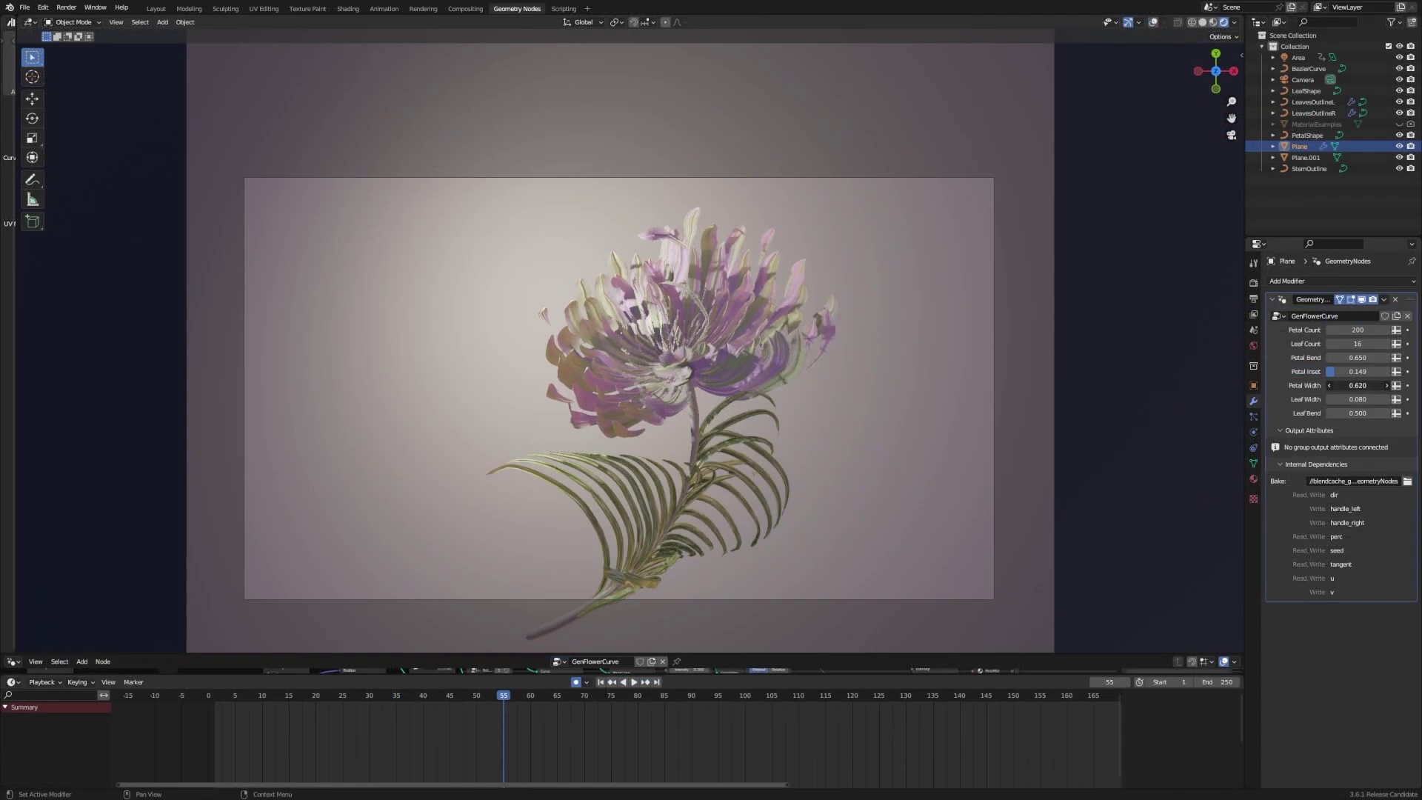
- Preview the flower animation in the GenFlowerCurve scene by scrubbing and playing the timeline, saving the file in between
left_click_drag(737, 697, 875, 688)
key("ctrl+s")
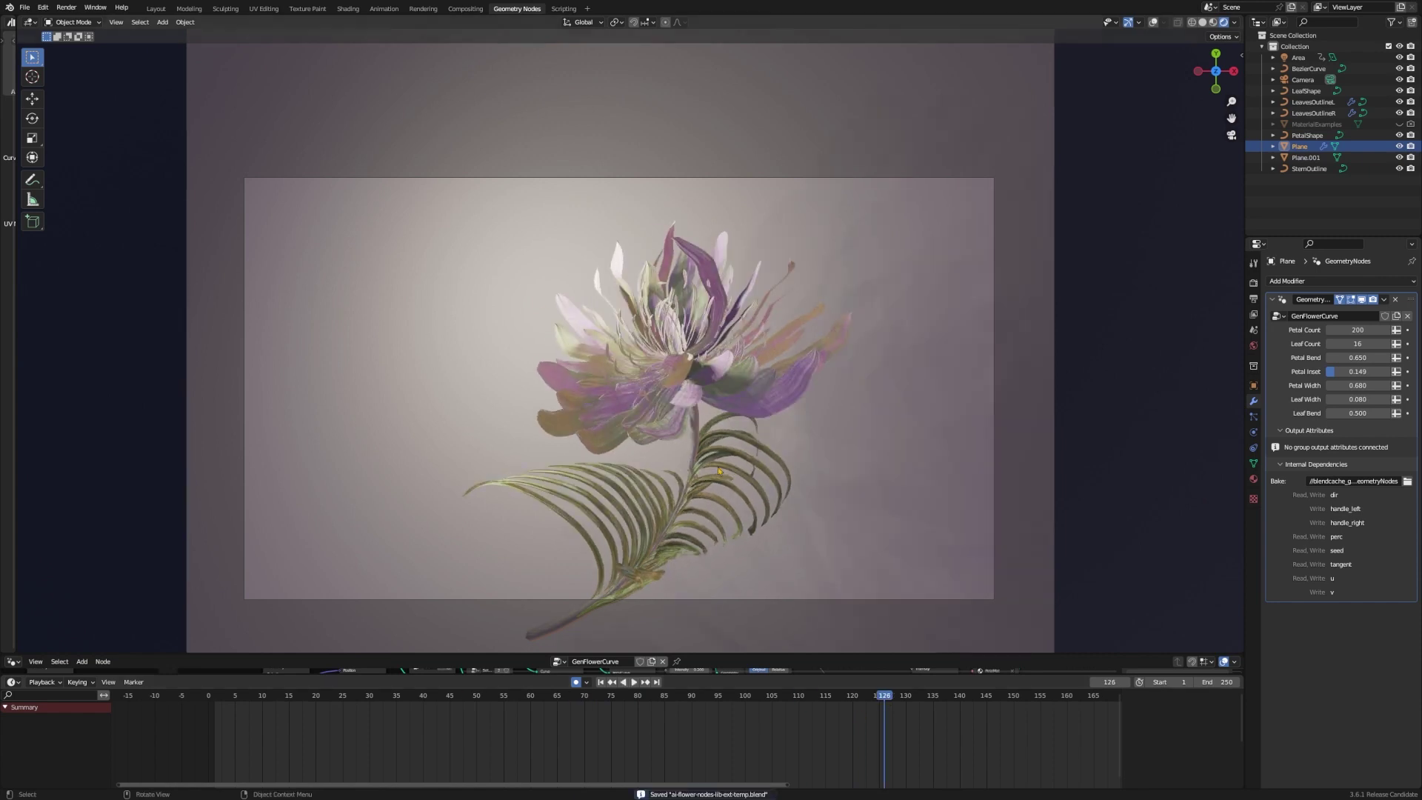
left_click_drag(270, 698, 545, 704)
key("space")
key("space")
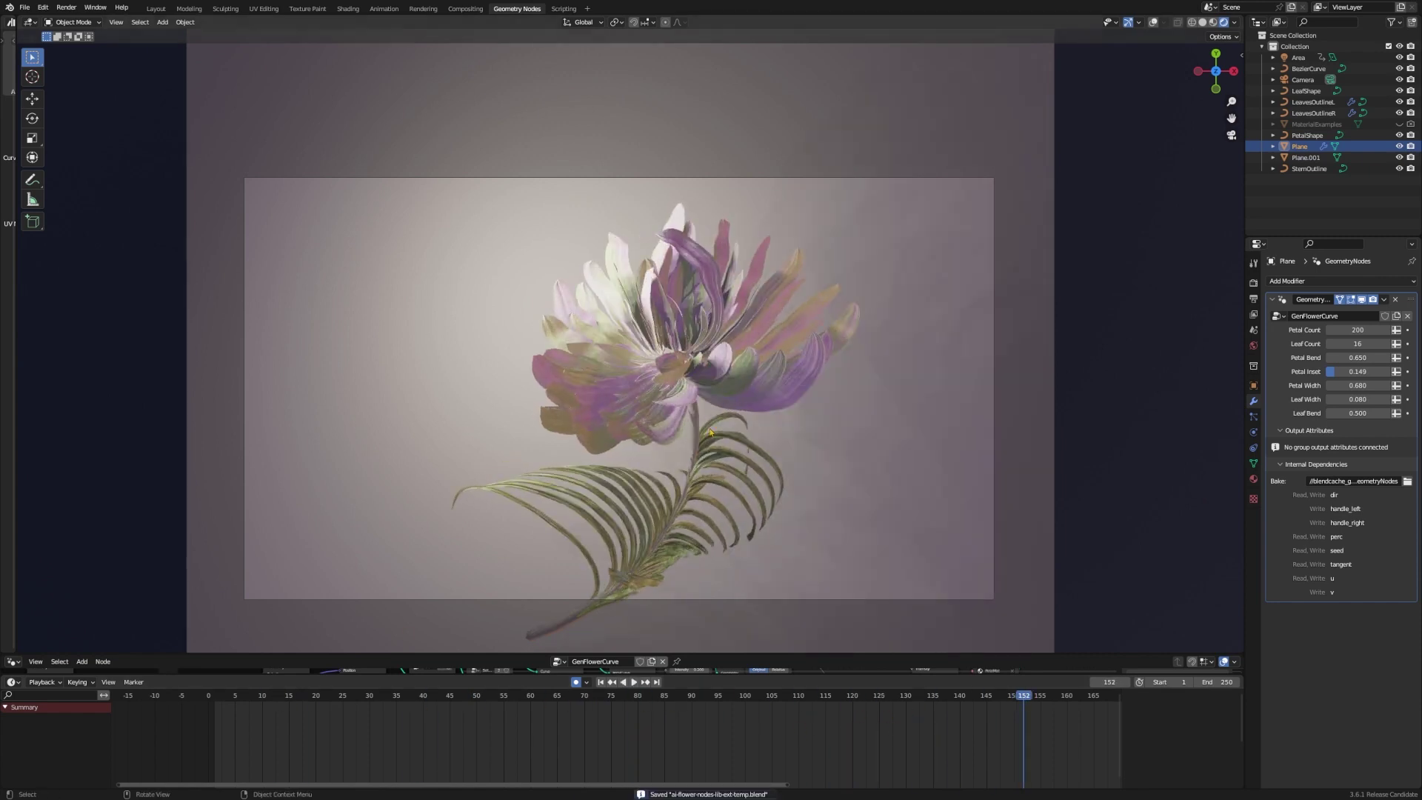